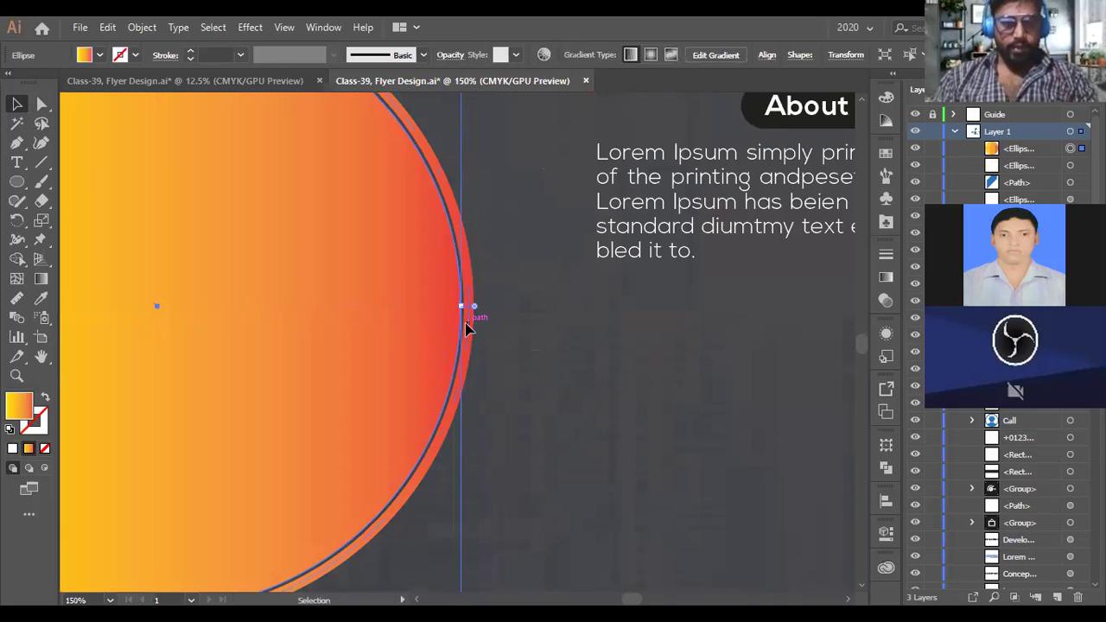
scroll(466, 321, "down", 3)
left_click(467, 318)
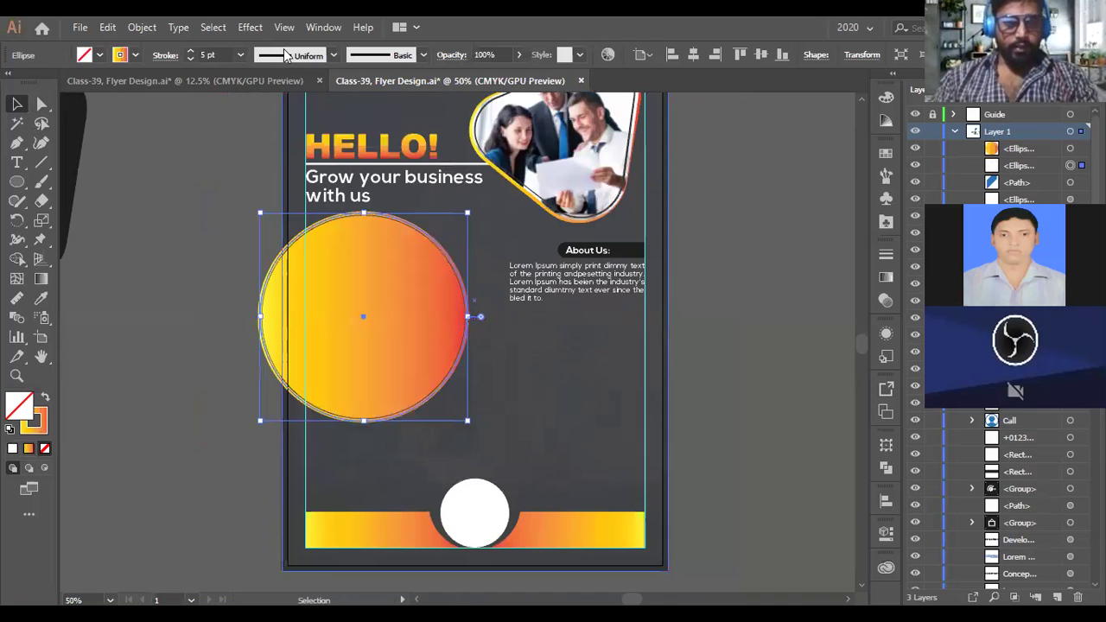
left_click(240, 54)
left_click(275, 57)
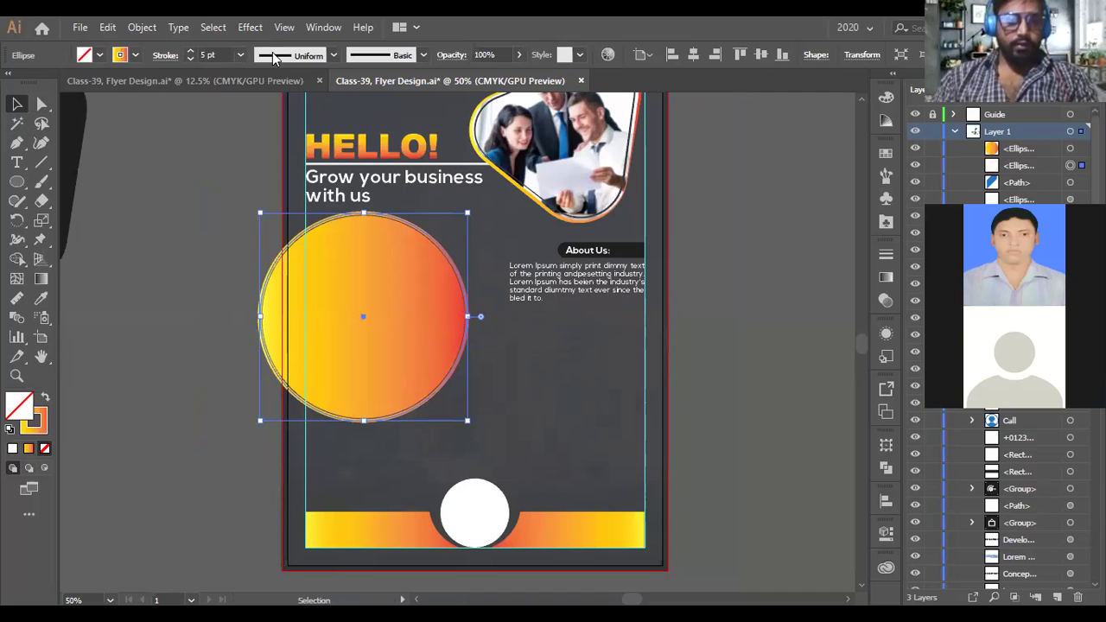
left_click(228, 189)
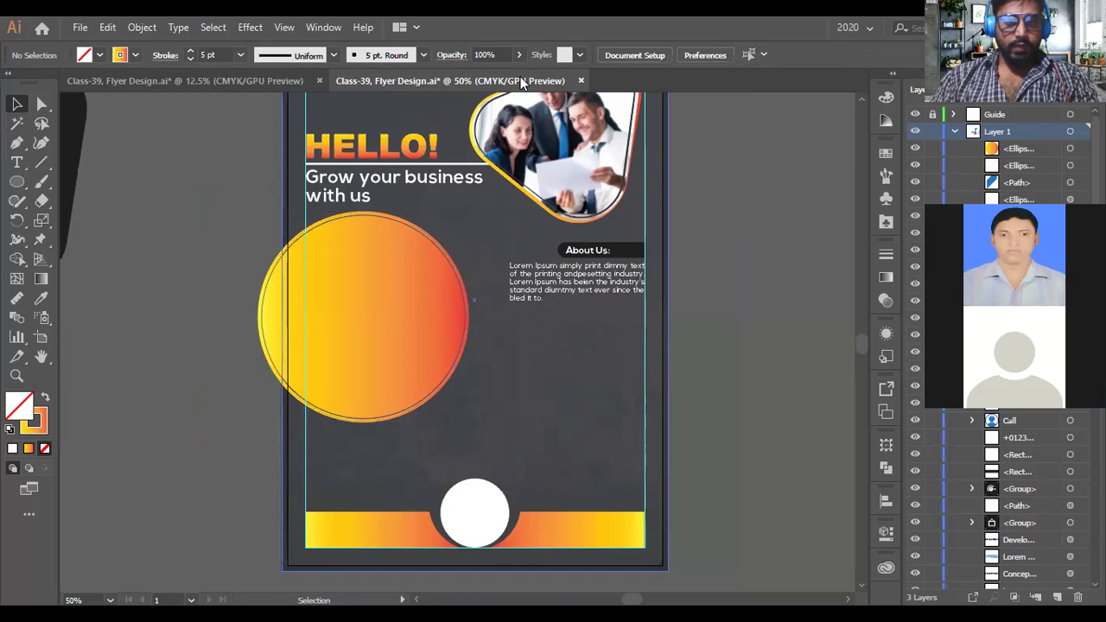
- Save the changes to the flyer document
key("ctrl+w")
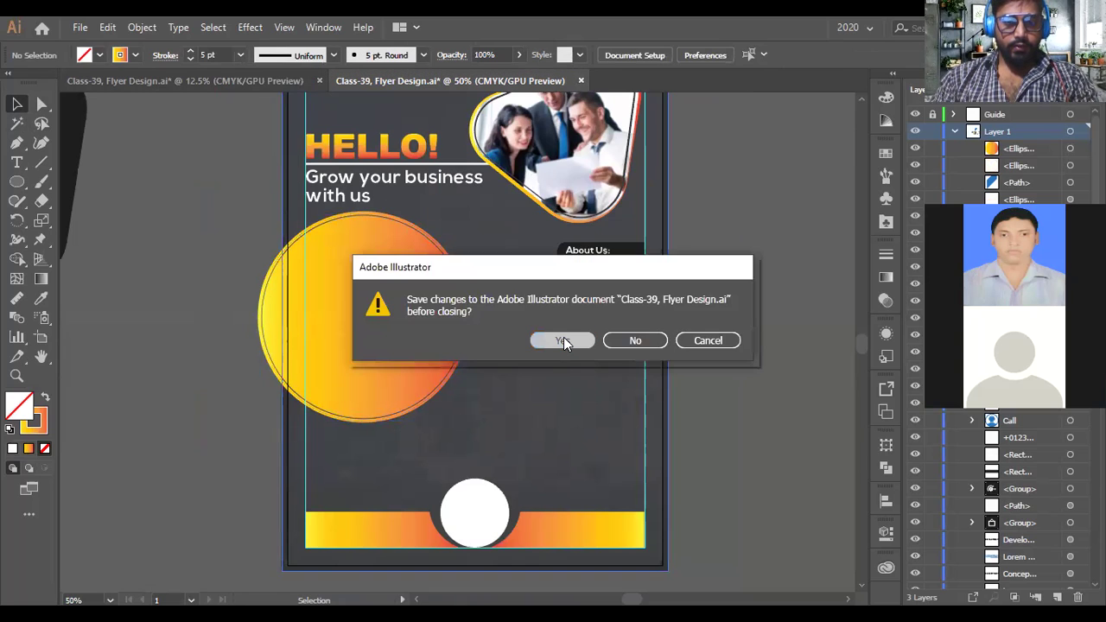
key("Escape")
key("ctrl+s")
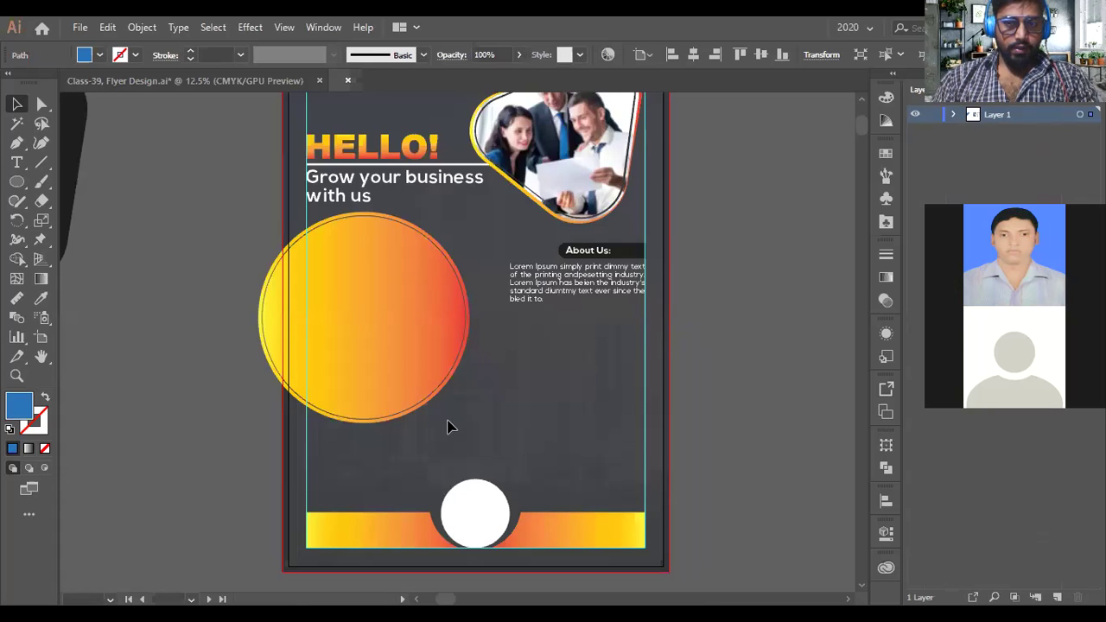
- Apply Width Profile 2 to the gradient ring around the large circle and set its stroke weight to 6 pt
scroll(400, 309, "up", 2)
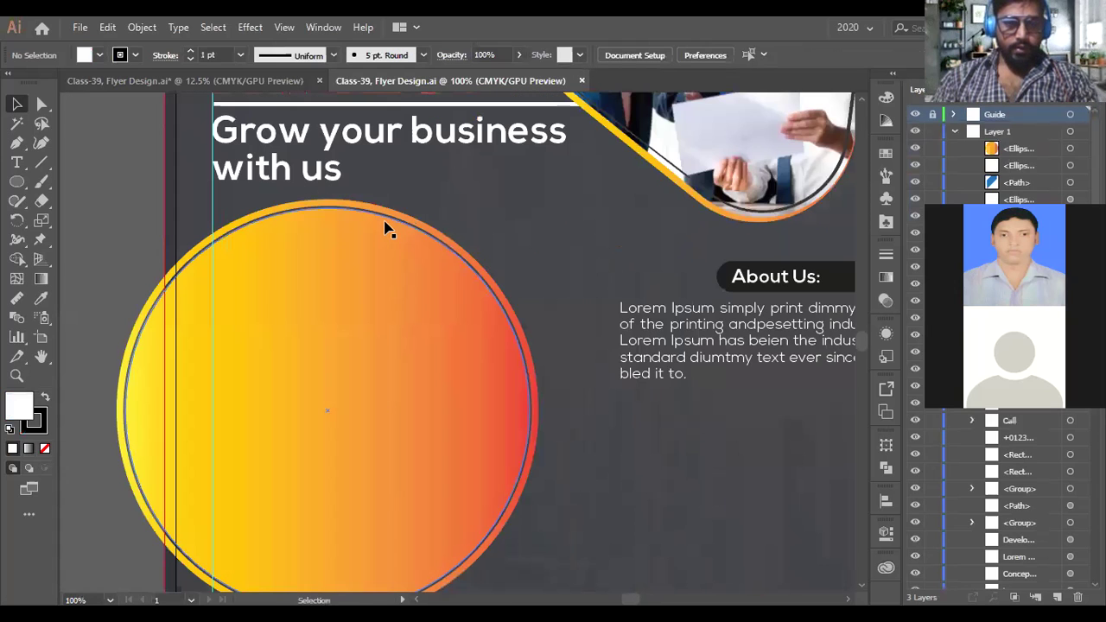
left_click(384, 216)
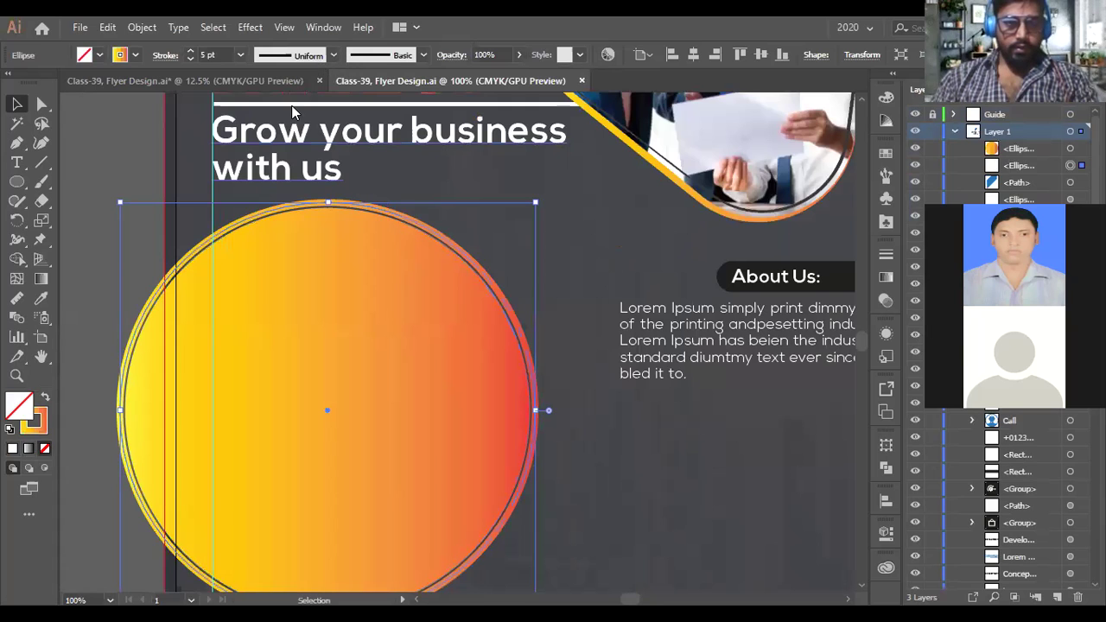
left_click(298, 54)
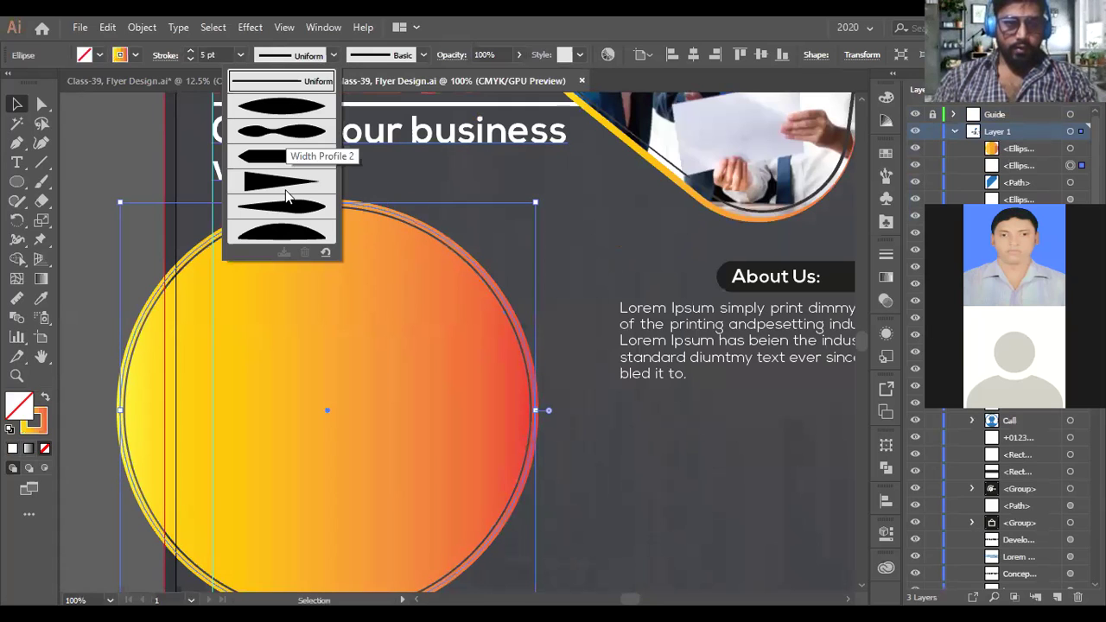
left_click(287, 197)
key("ctrl+minus")
scroll(415, 291, "down", 1)
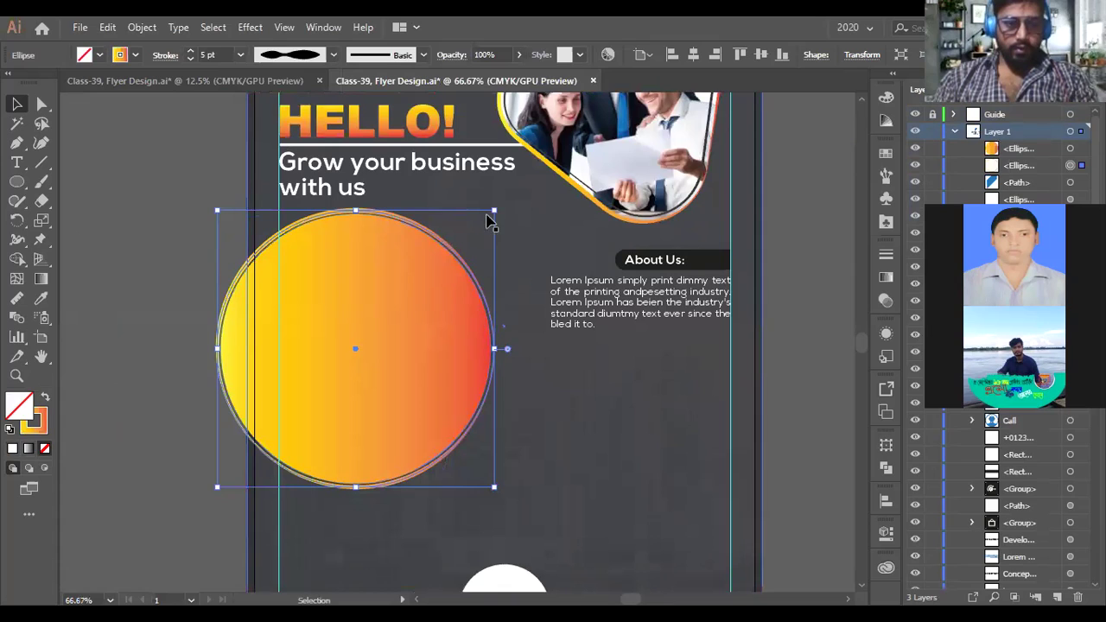
left_click(230, 54)
key("Up")
left_click(187, 192)
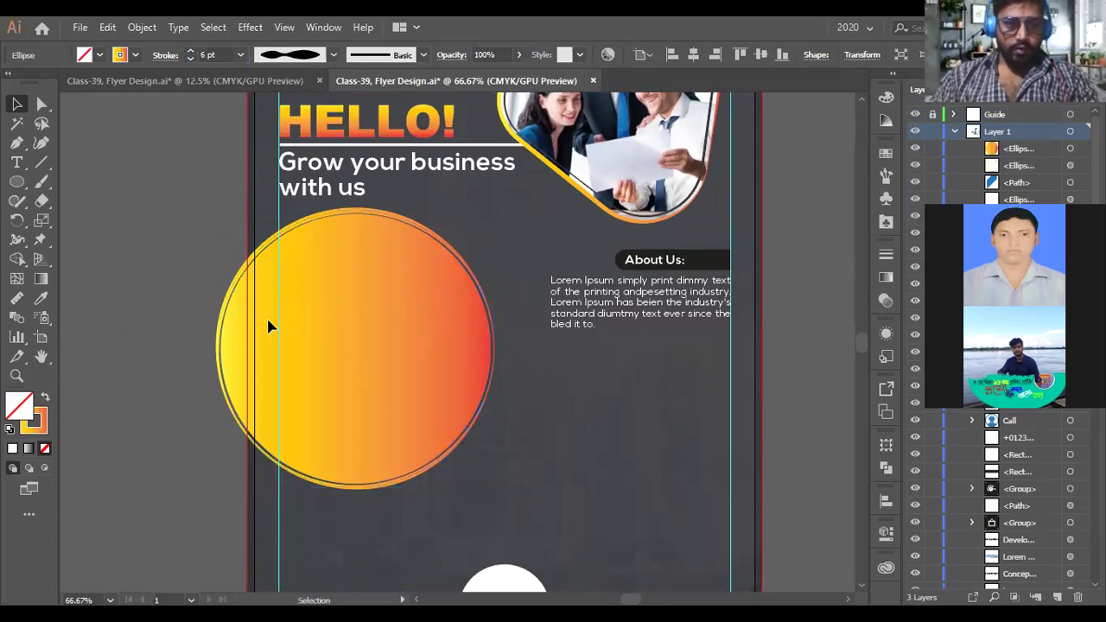
- Enlarge the gradient-filled circle to about 4.58 in across so its edge meets the surrounding ring
scroll(271, 323, "down", 1)
left_click(414, 304)
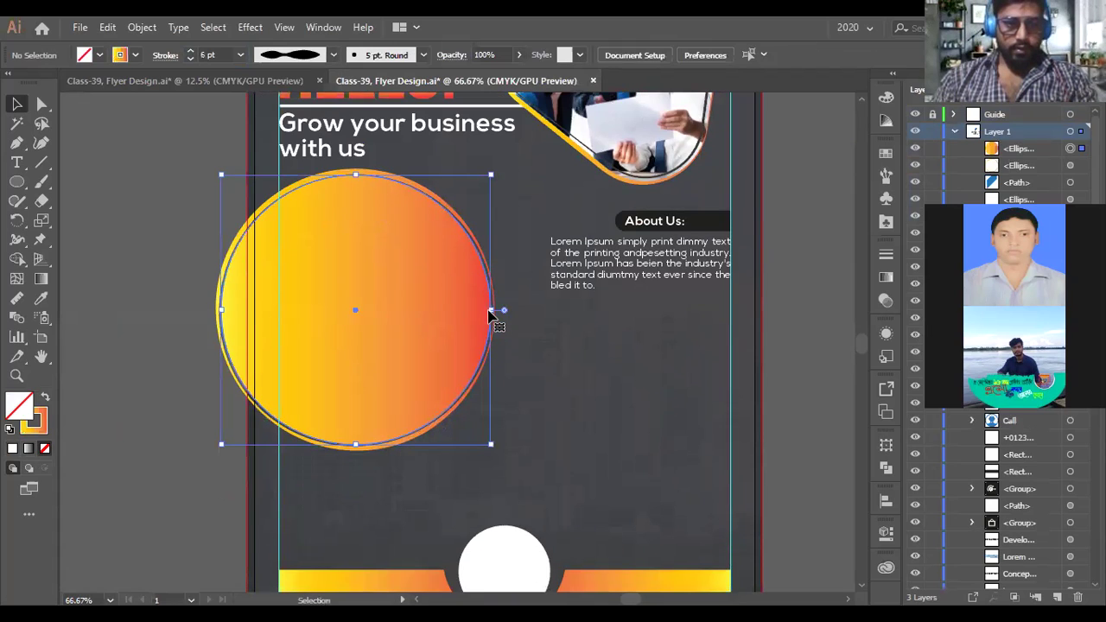
scroll(492, 312, "up", 2)
left_click_drag(492, 312, 498, 314)
scroll(423, 328, "down", 3)
key("ctrl+h")
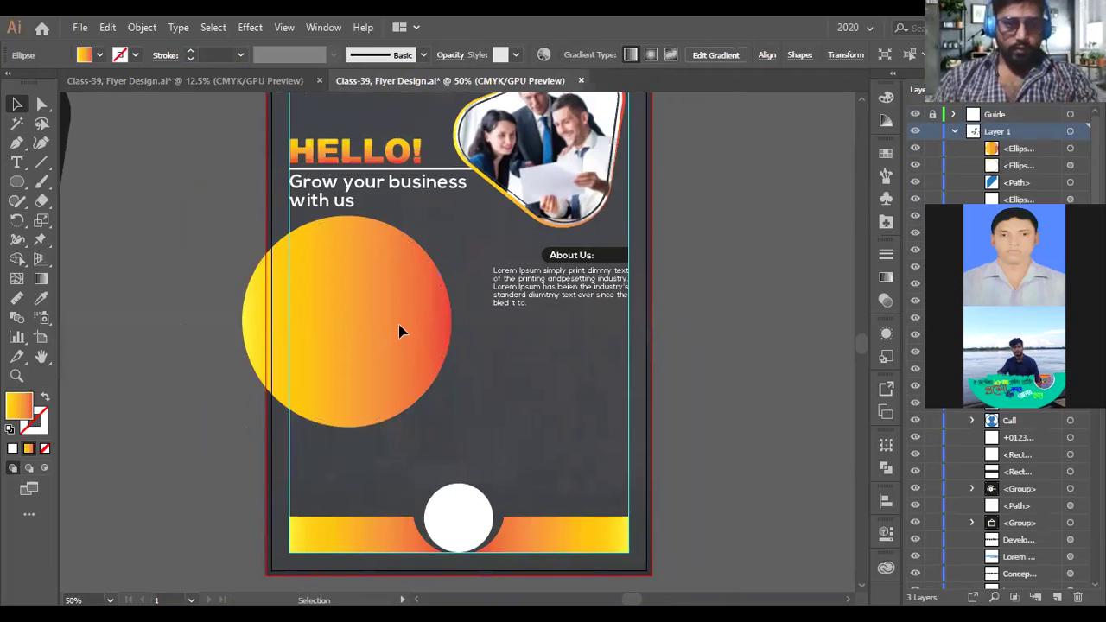
scroll(402, 329, "up", 1)
left_click(403, 333)
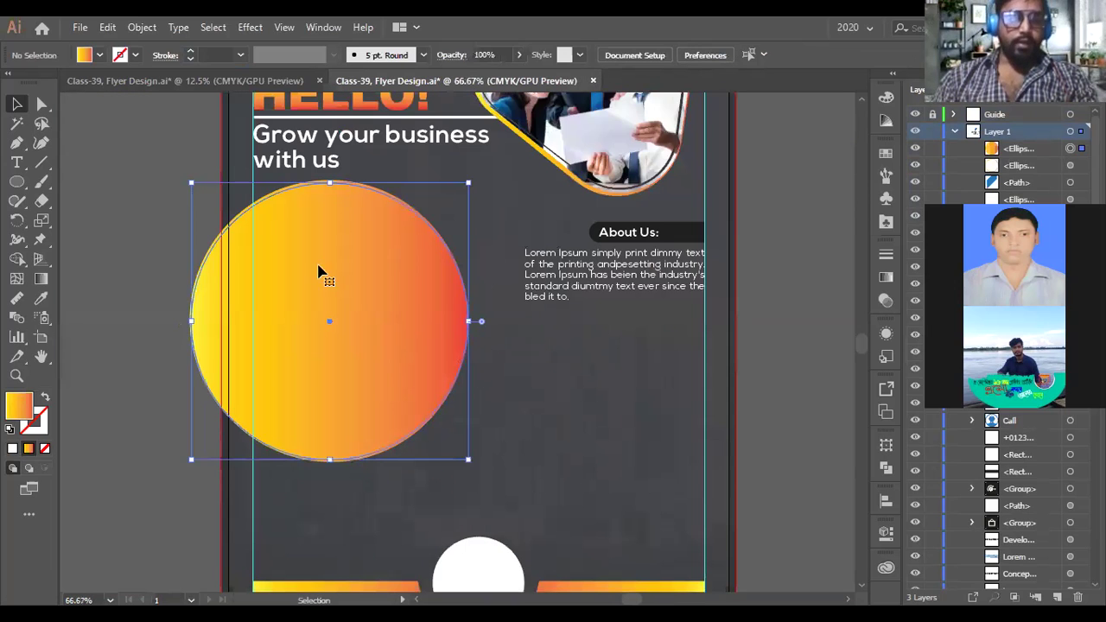
- Place the image analyzing-brainstorming-business-1124062_2 from the Corporate folder over the gradient circle, about 7.02 in wide
left_click(80, 28)
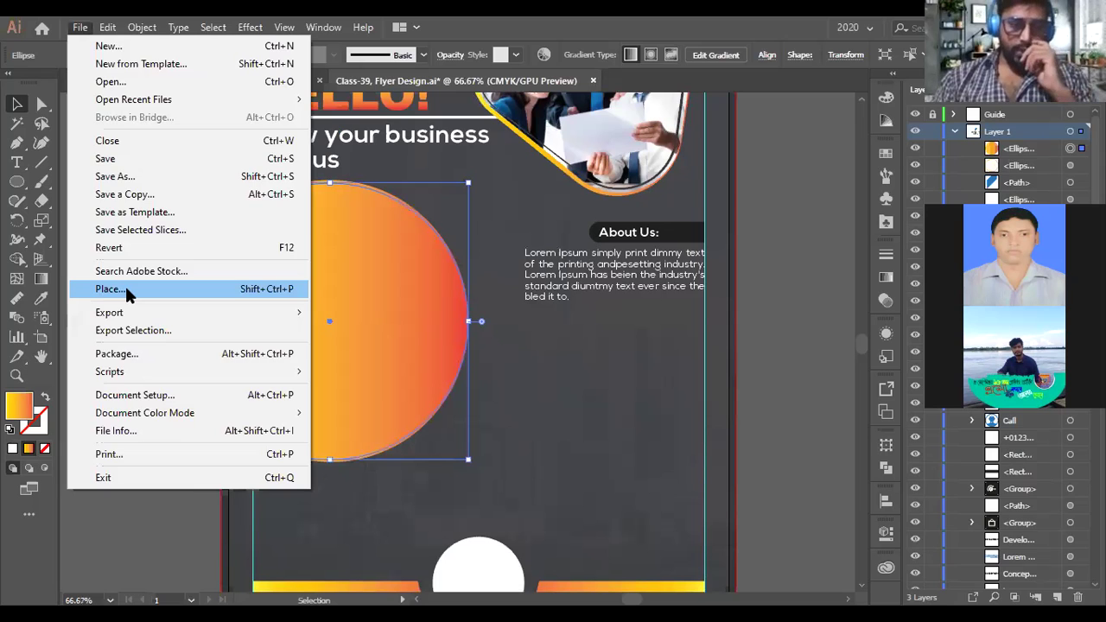
left_click(126, 293)
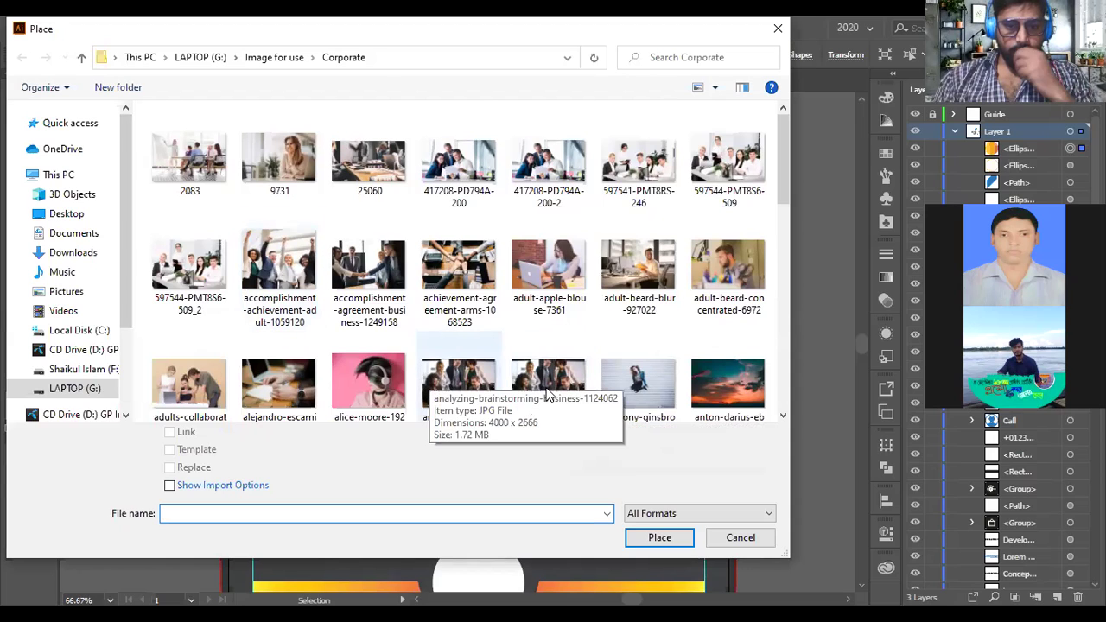
mouse_move(547, 392)
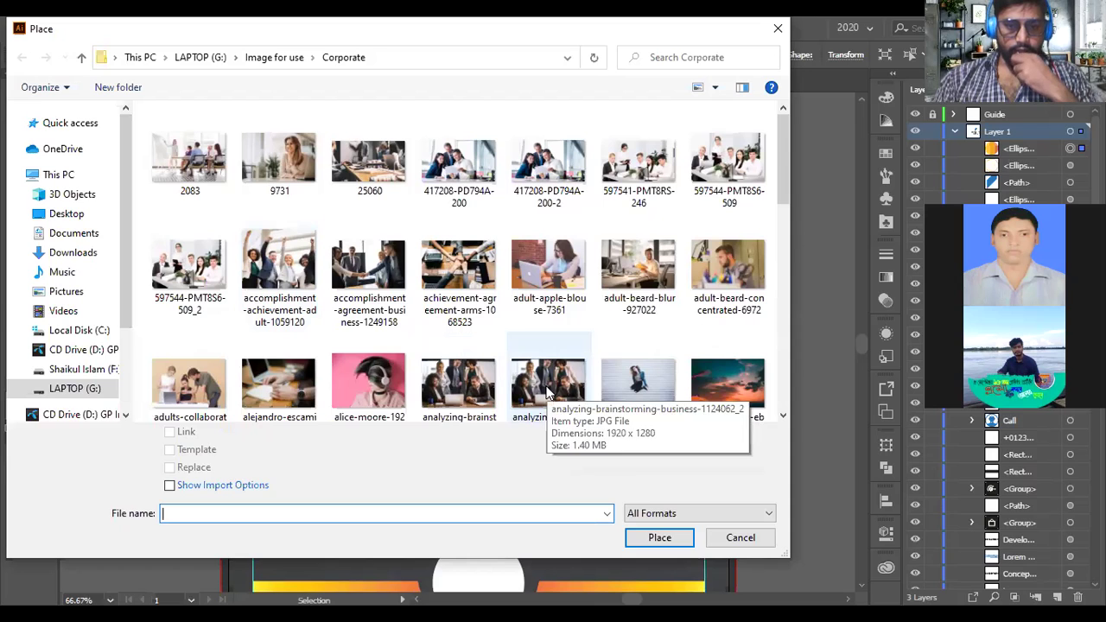
left_click(548, 392)
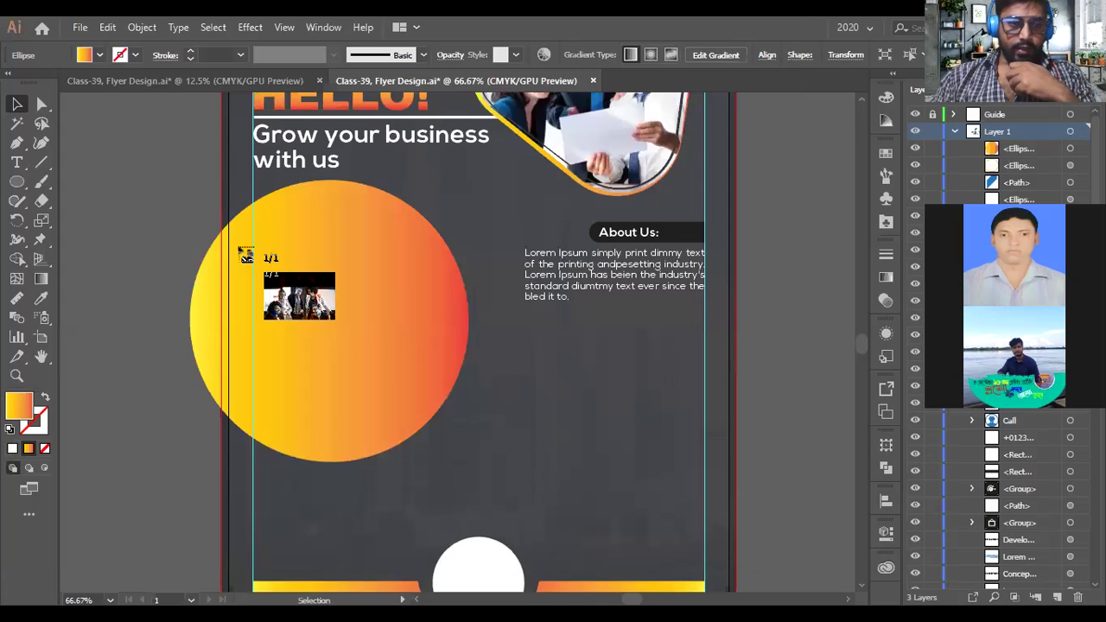
key("Return")
left_click_drag(536, 453, 608, 465)
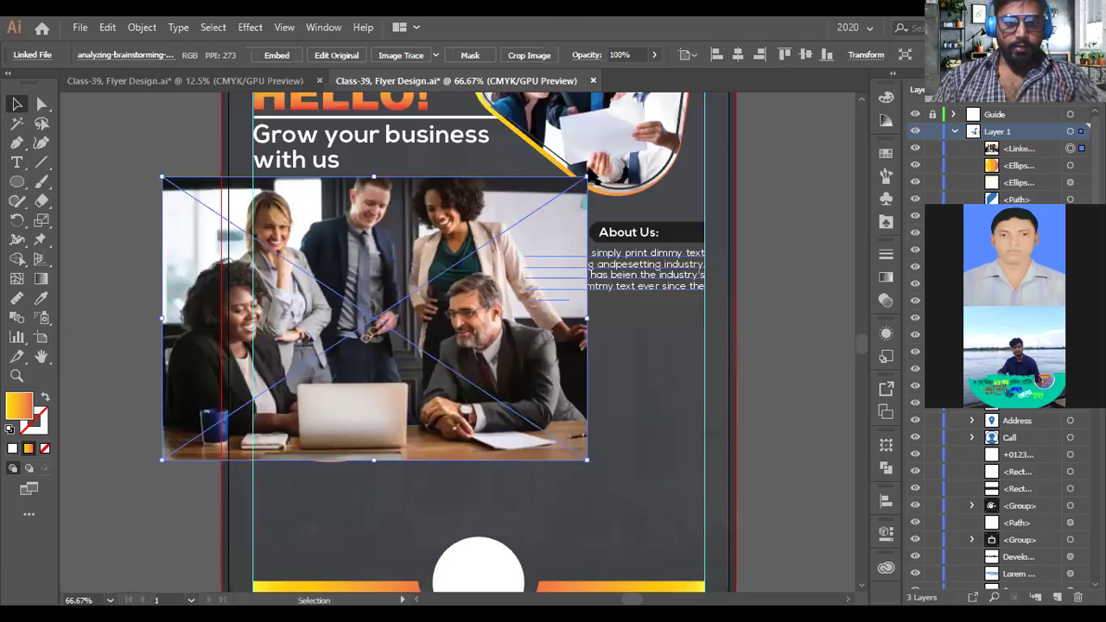
- Embed the placed team photo and arrange it behind the gradient-filled circle, roughly centred on it
scroll(440, 321, "up", 1)
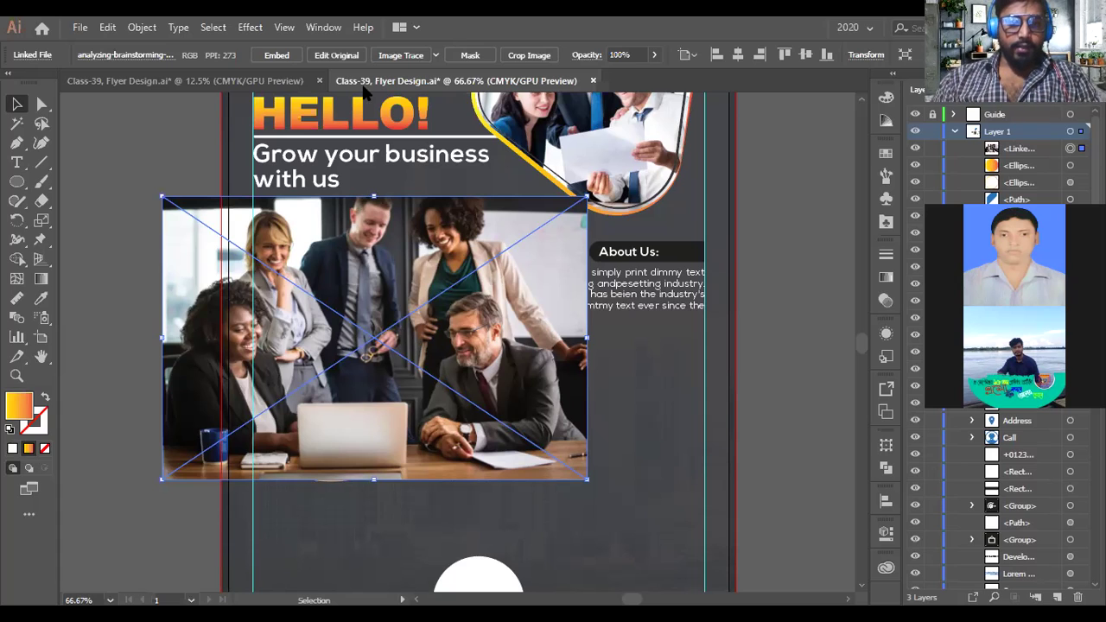
left_click(275, 55)
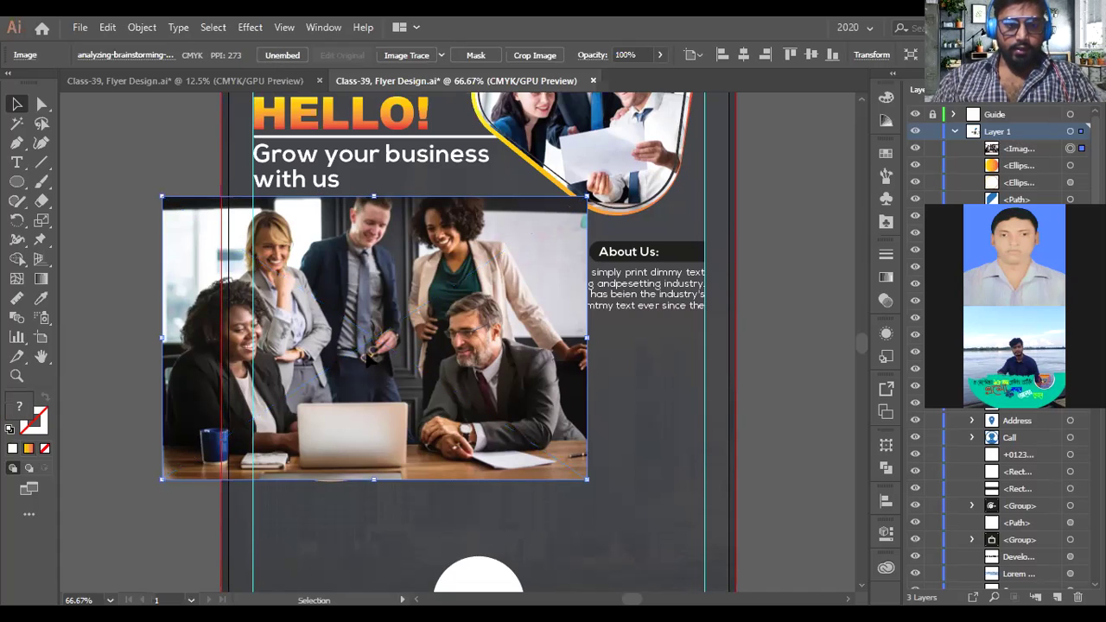
left_click_drag(374, 356, 354, 356)
key("ctrl+bracketleft")
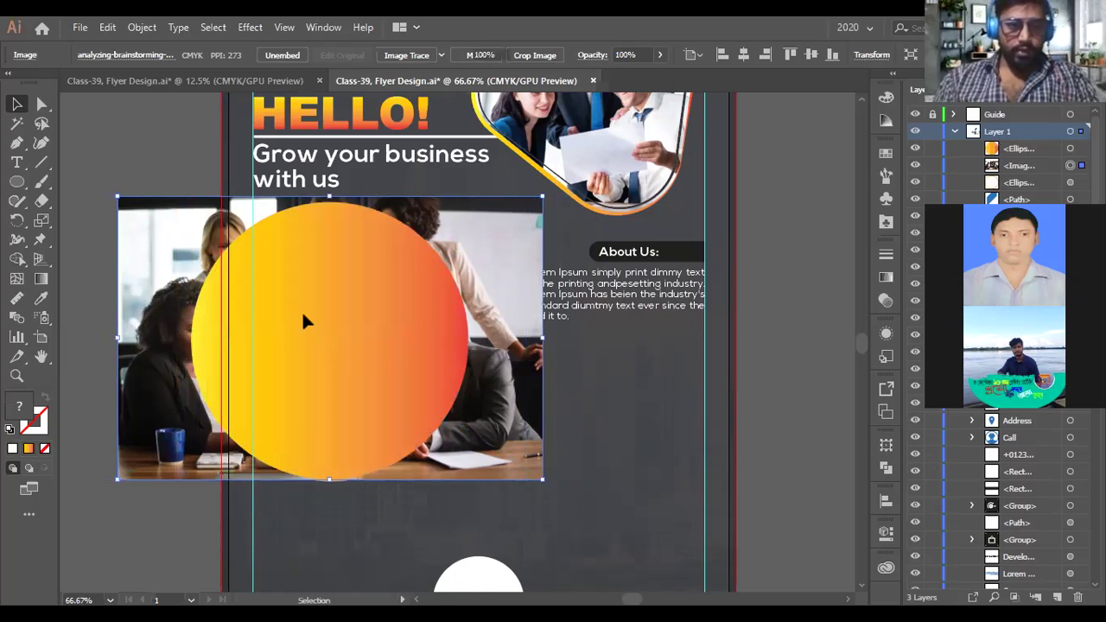
- Clip the team photo to the gradient-filled circle with a clipping mask
left_click(358, 310)
left_click(536, 298, "shift")
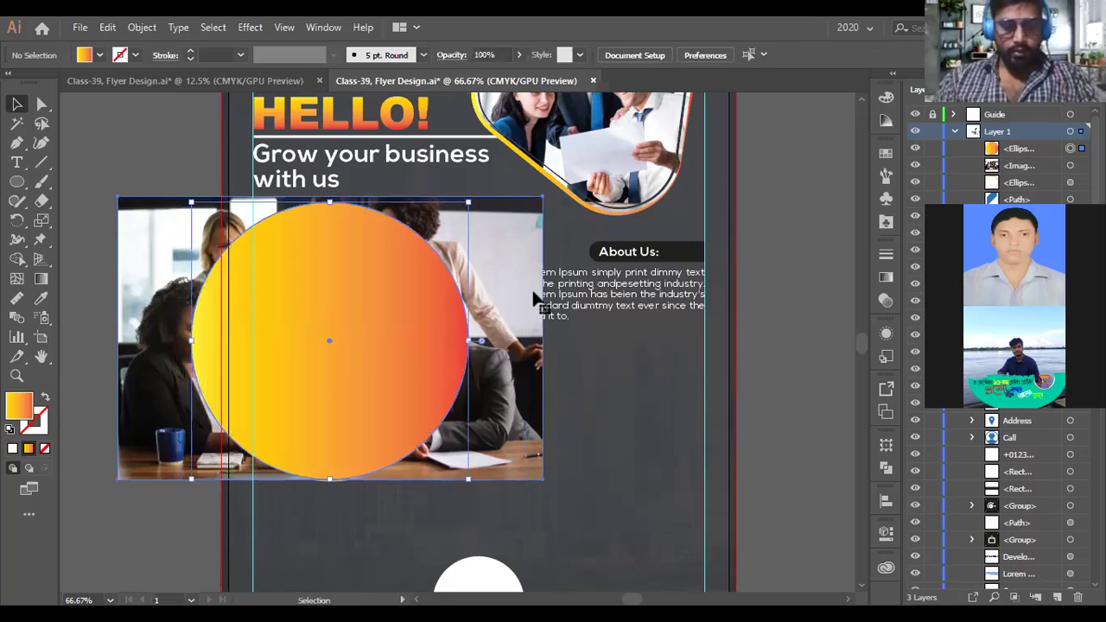
key("ctrl+7")
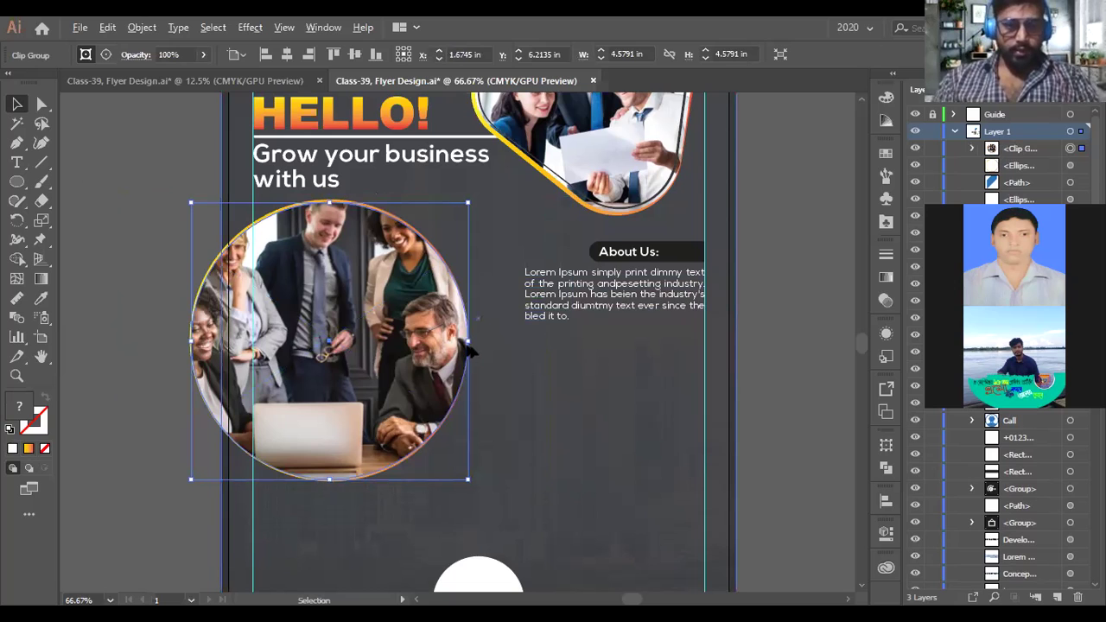
- Move the clipped circular photo one level back, behind the gradient ring
scroll(468, 345, "up", 3)
scroll(471, 345, "down", 2)
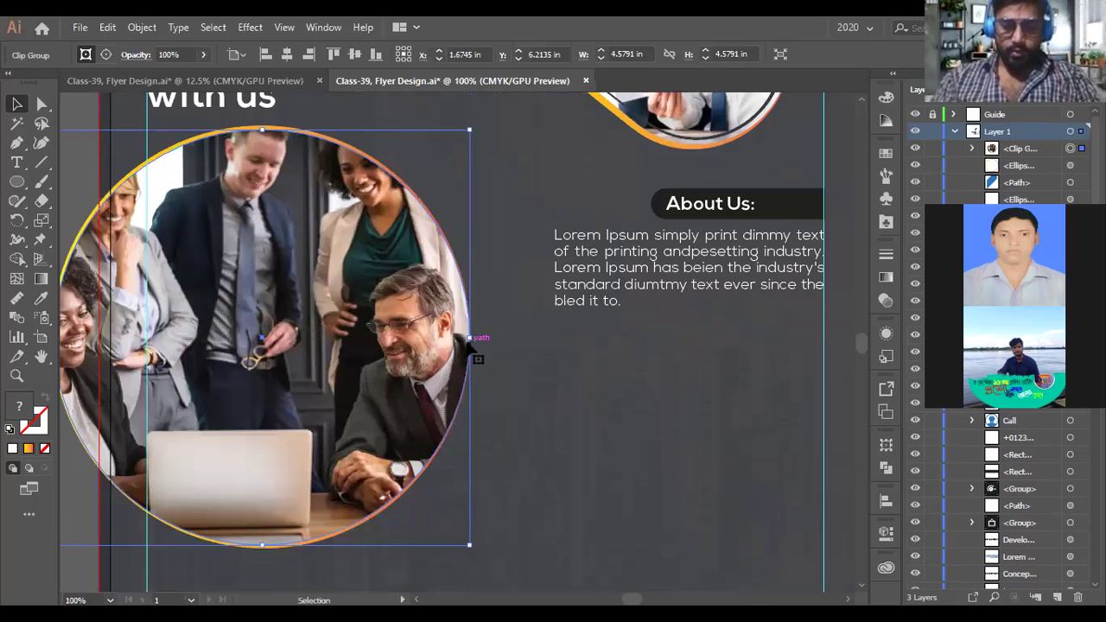
key("v")
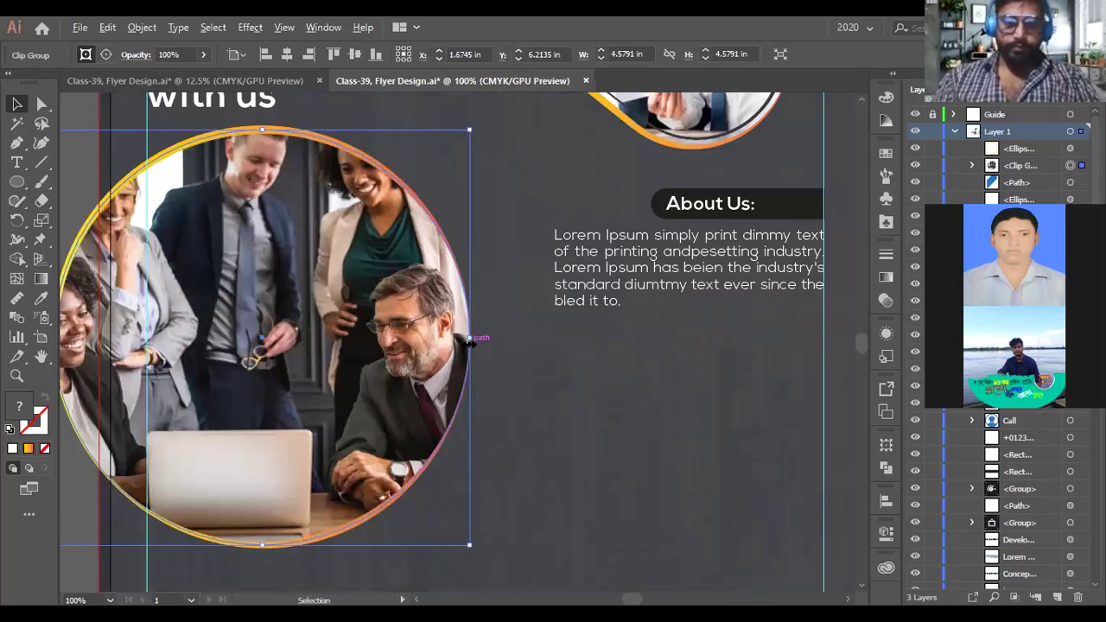
key("ctrl+minus")
key("ctrl+minus")
left_click(766, 288)
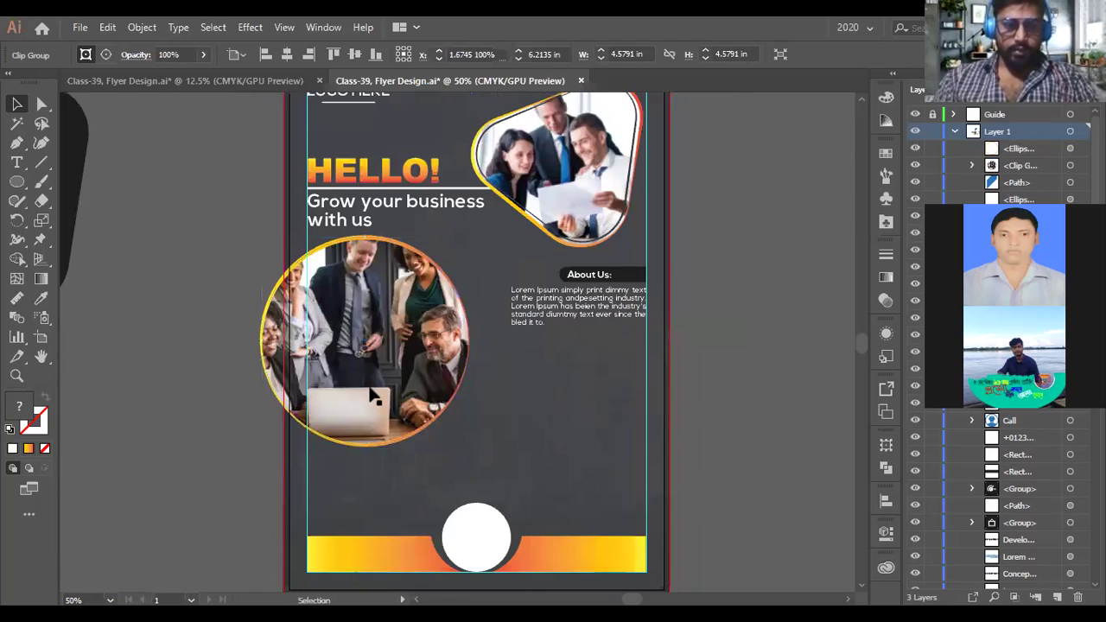
- Release the clipping mask on the circular team photo and clear the selection
scroll(373, 399, "up", 2)
scroll(373, 399, "down", 2)
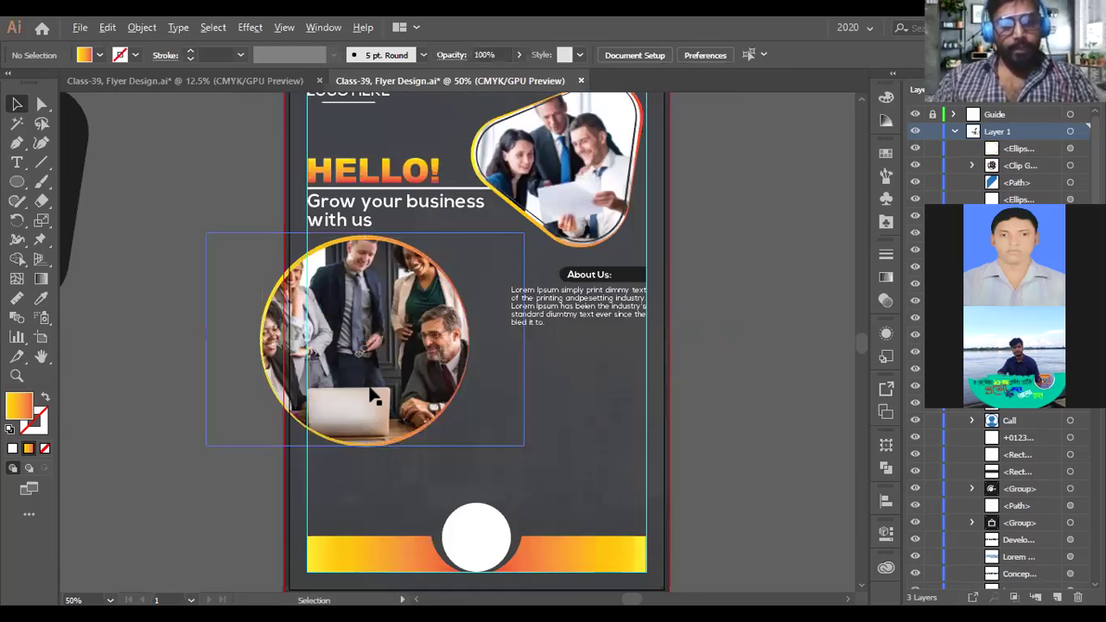
left_click(369, 390)
key("ctrl+alt+7")
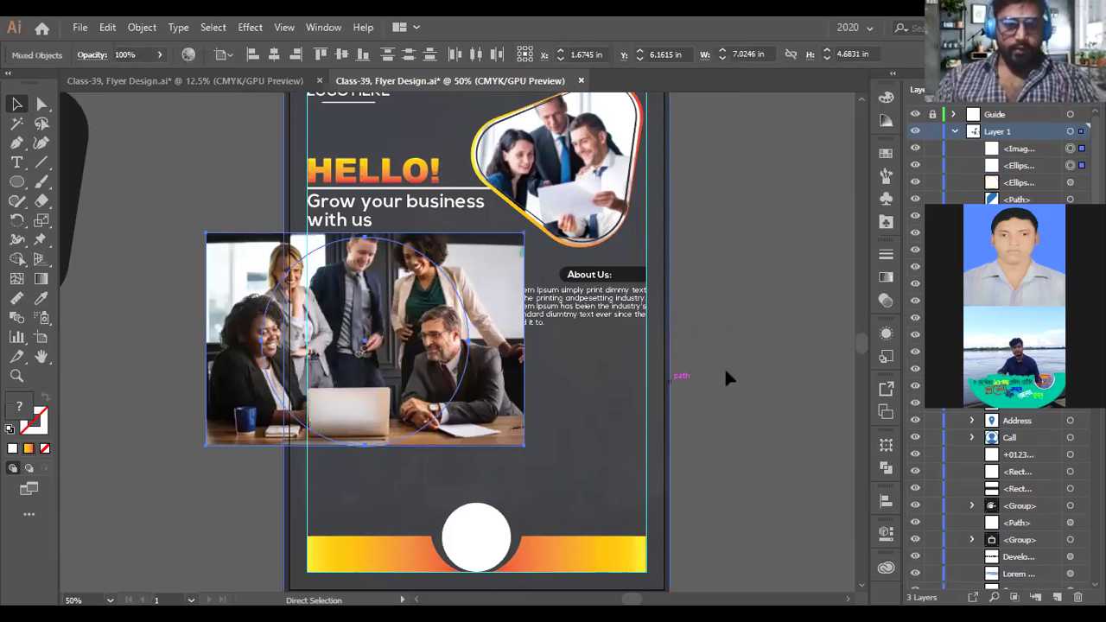
key("ctrl+shift+a")
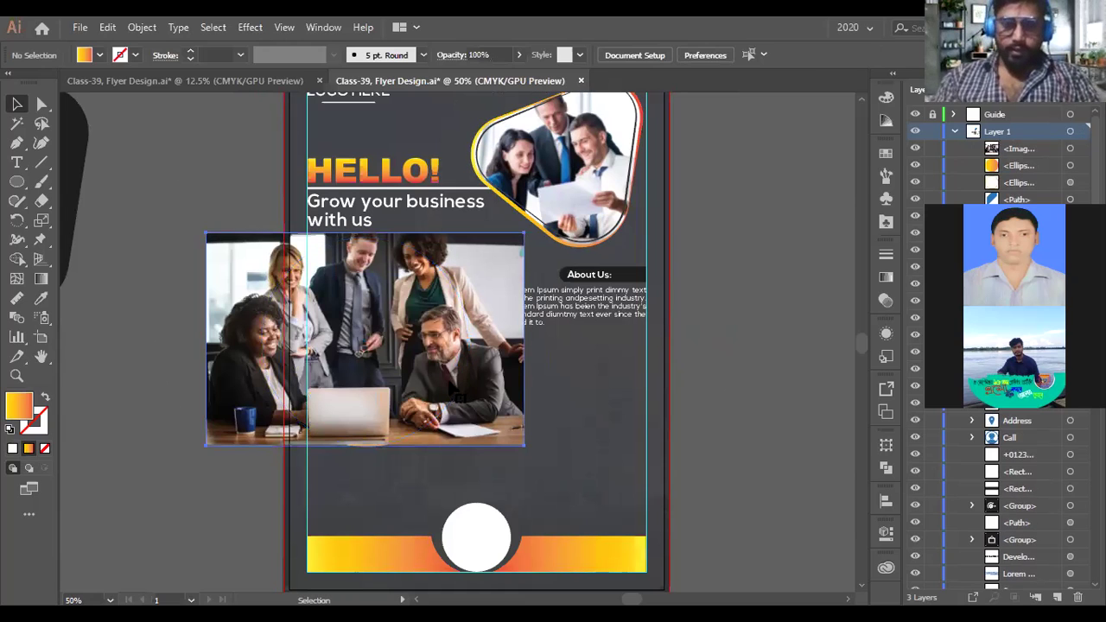
- Send the team photo to the back and move the gradient-filled circle one level behind the ring
left_click(432, 317)
key("ctrl+shift+bracketleft")
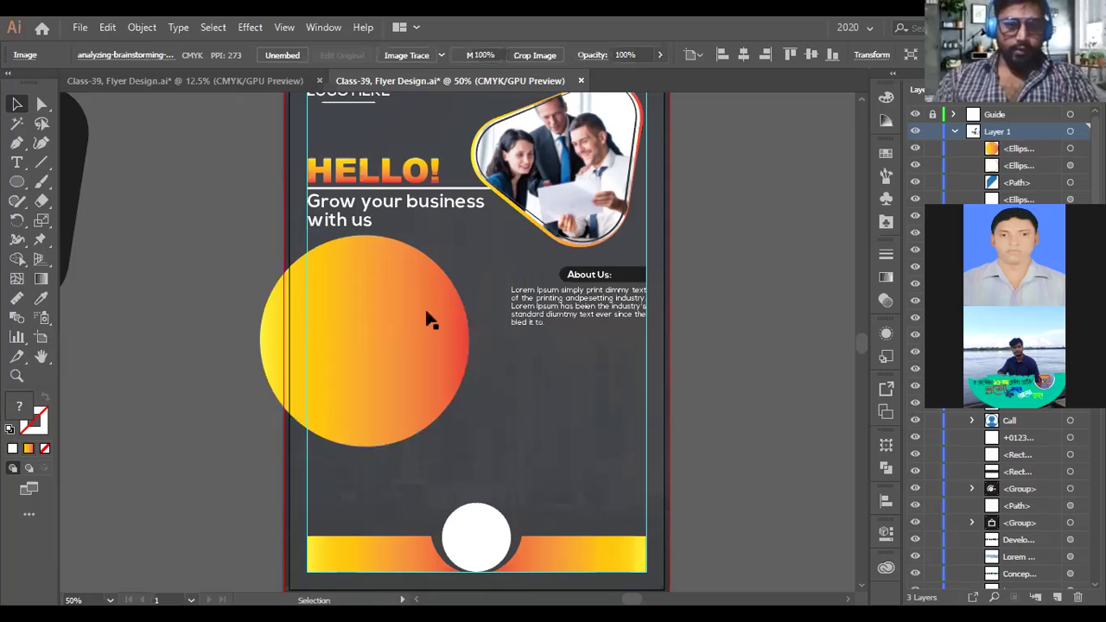
left_click(427, 315)
scroll(426, 315, "up", 1)
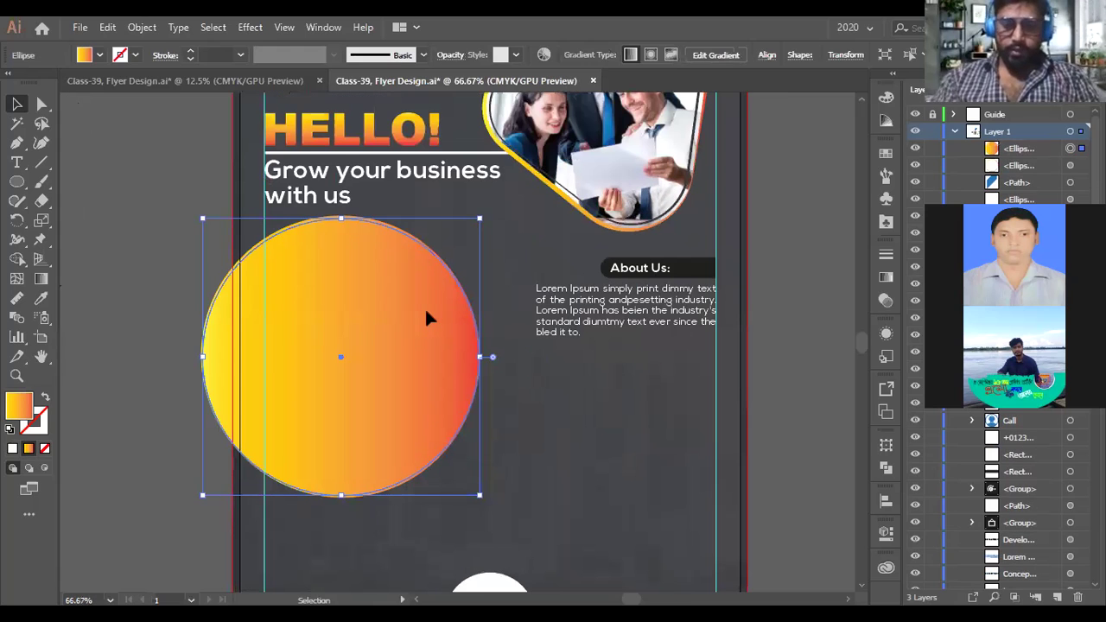
key("ctrl+bracketleft")
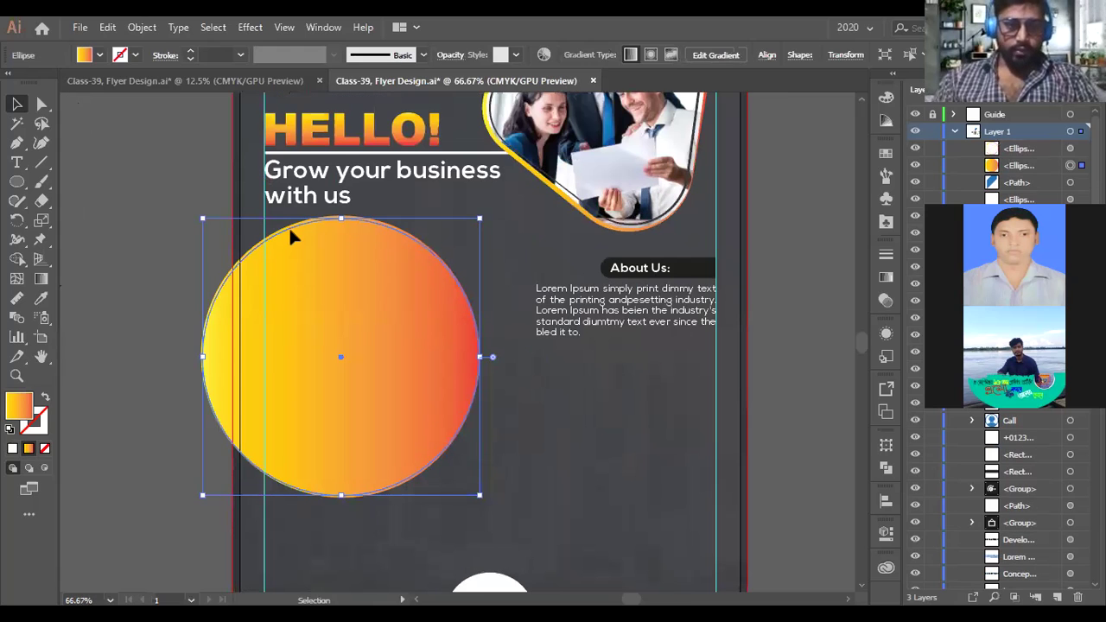
key("ctrl+shift+a")
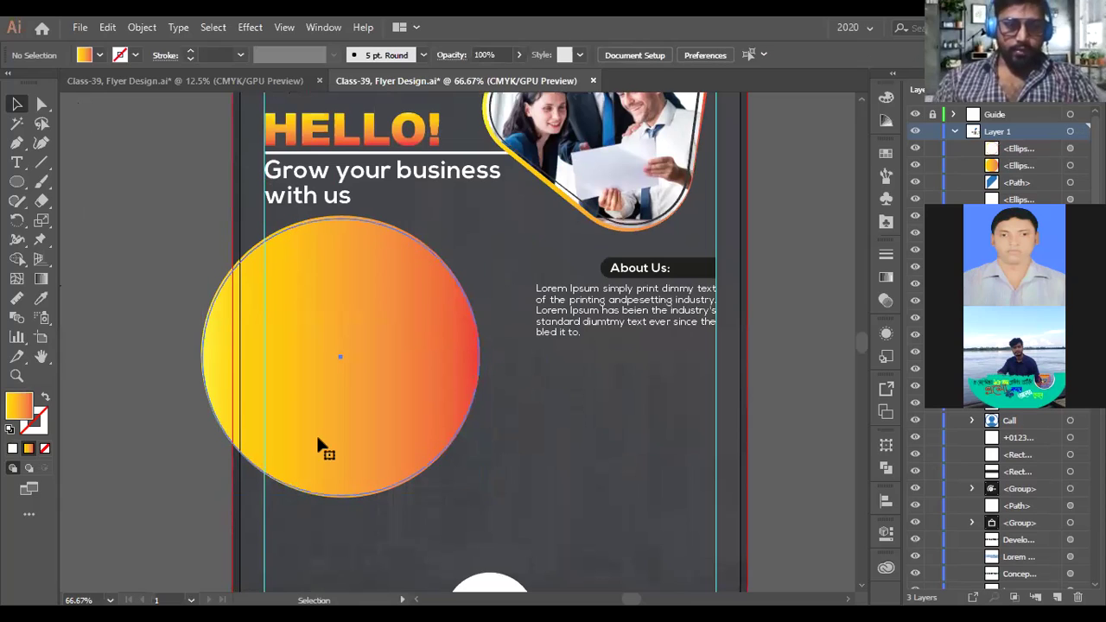
left_click(328, 494)
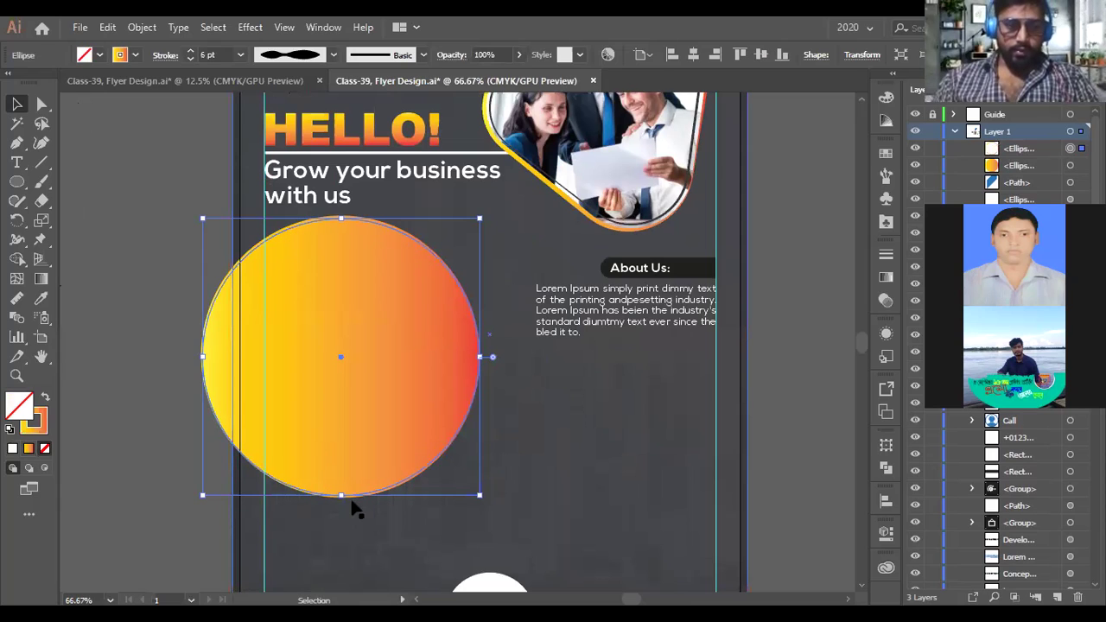
left_click(218, 342)
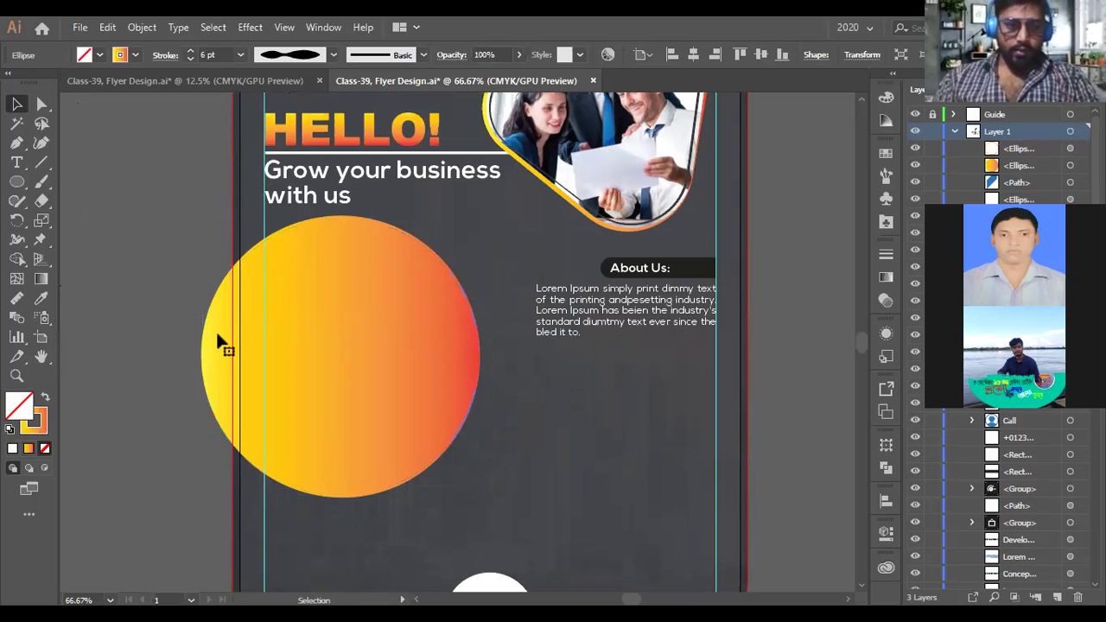
left_click_drag(217, 332, 111, 332)
key("ctrl+z")
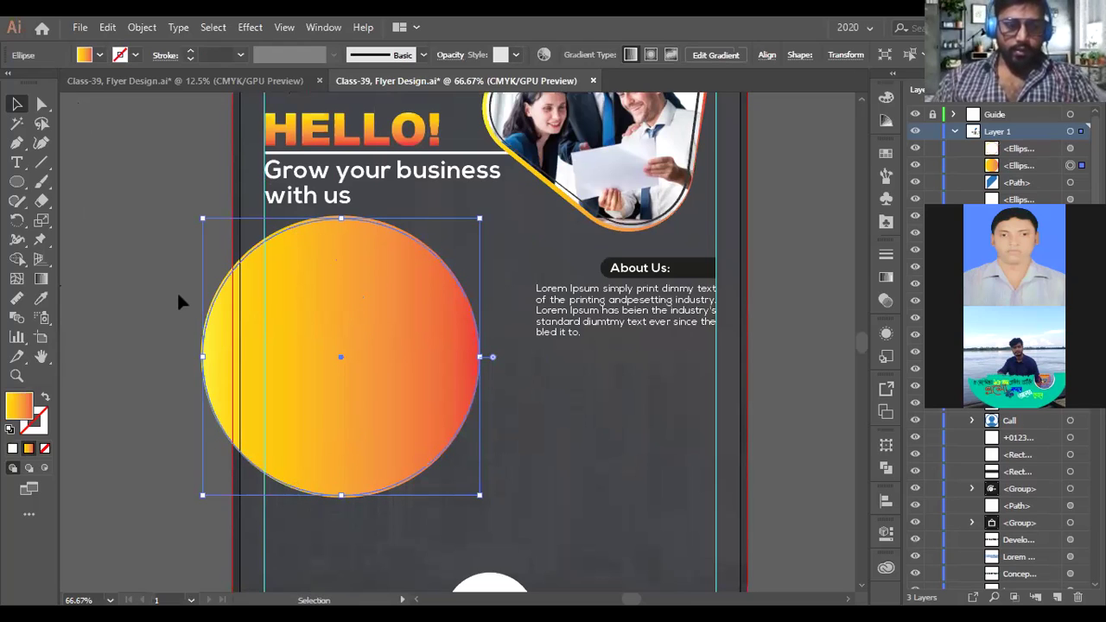
key("ctrl+shift+a")
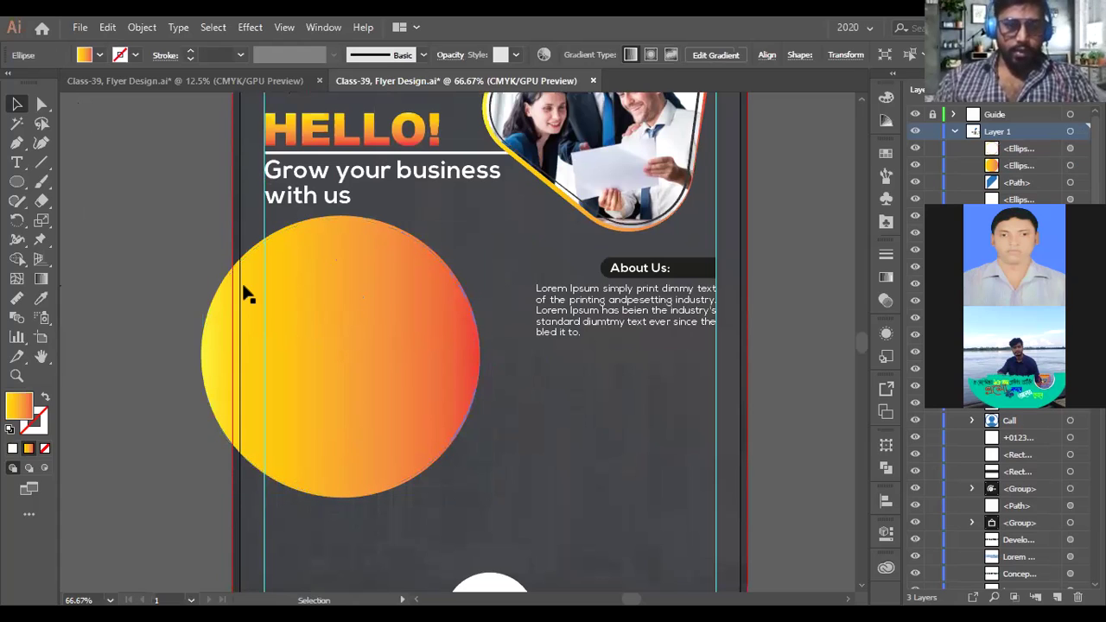
- Draw a rectangle over the part of the large circle that overhangs the page's left edge, aligned to that edge
left_click(19, 182)
scroll(23, 185, "down", 1)
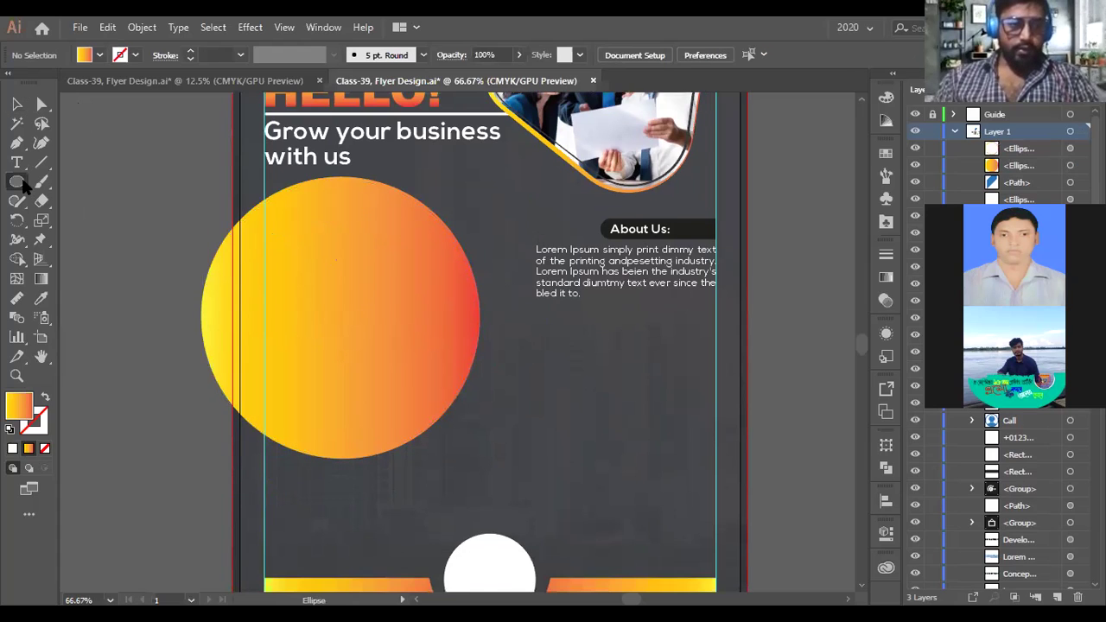
key("m")
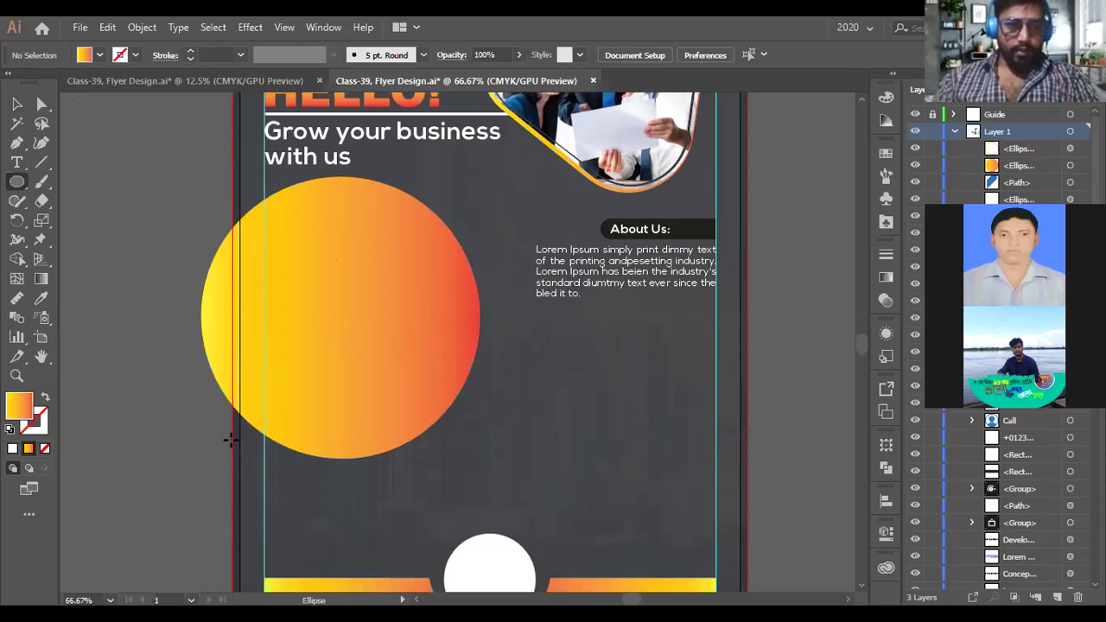
left_click_drag(230, 443, 109, 304)
key("v")
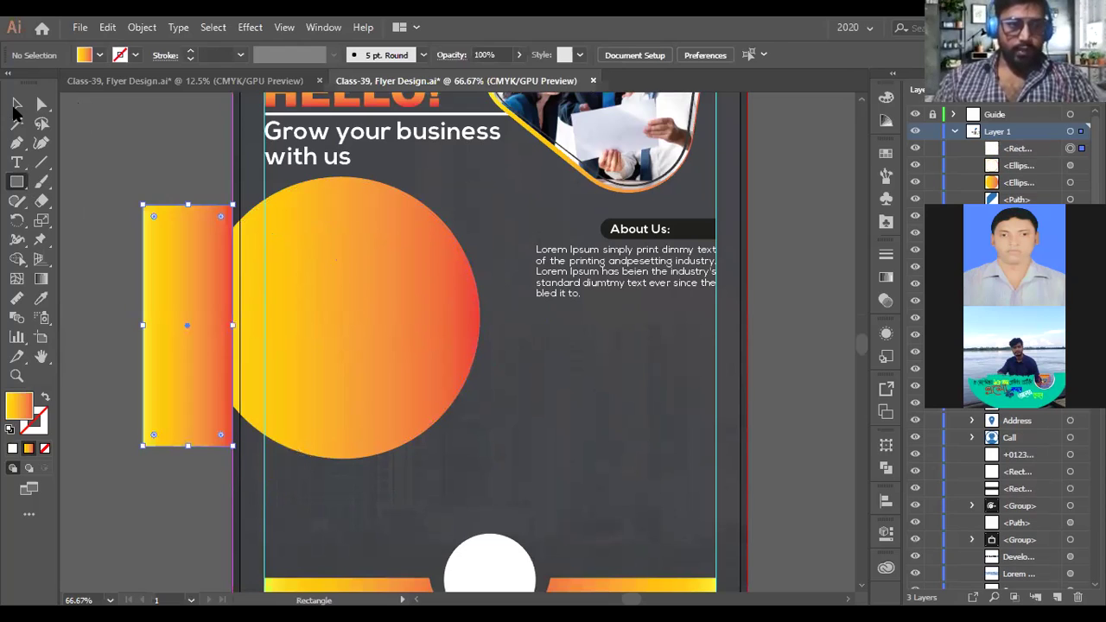
- Select the rectangle with the gradient-filled circle and remove everything outside the page edge with the Shape Builder tool
left_click(236, 300, "shift")
left_click(201, 307, "shift")
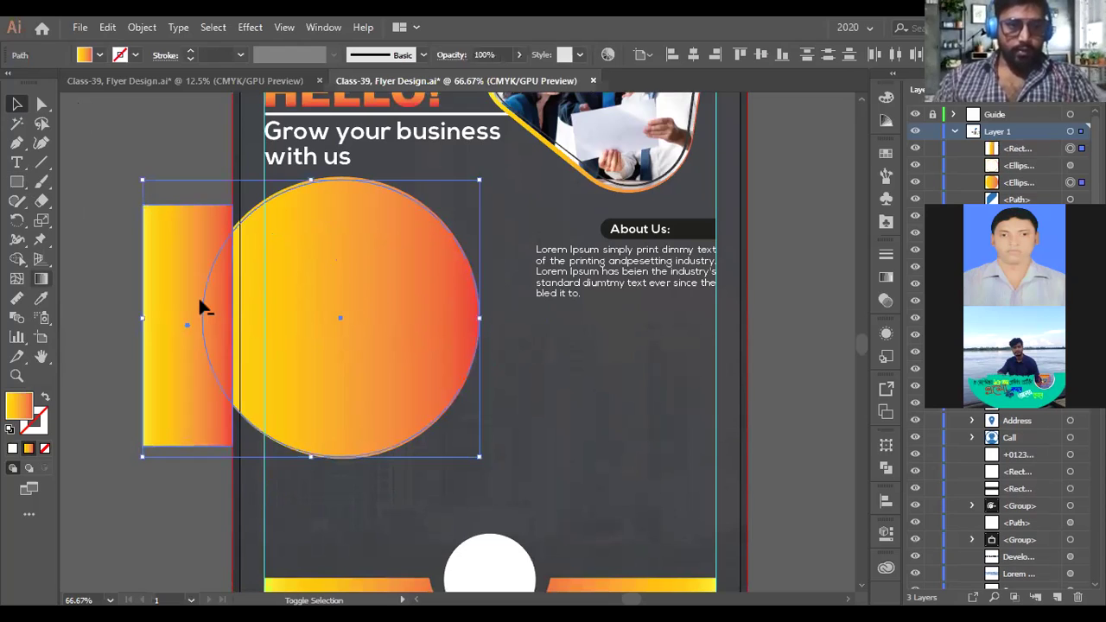
key("shift+m")
left_click(205, 378, "alt")
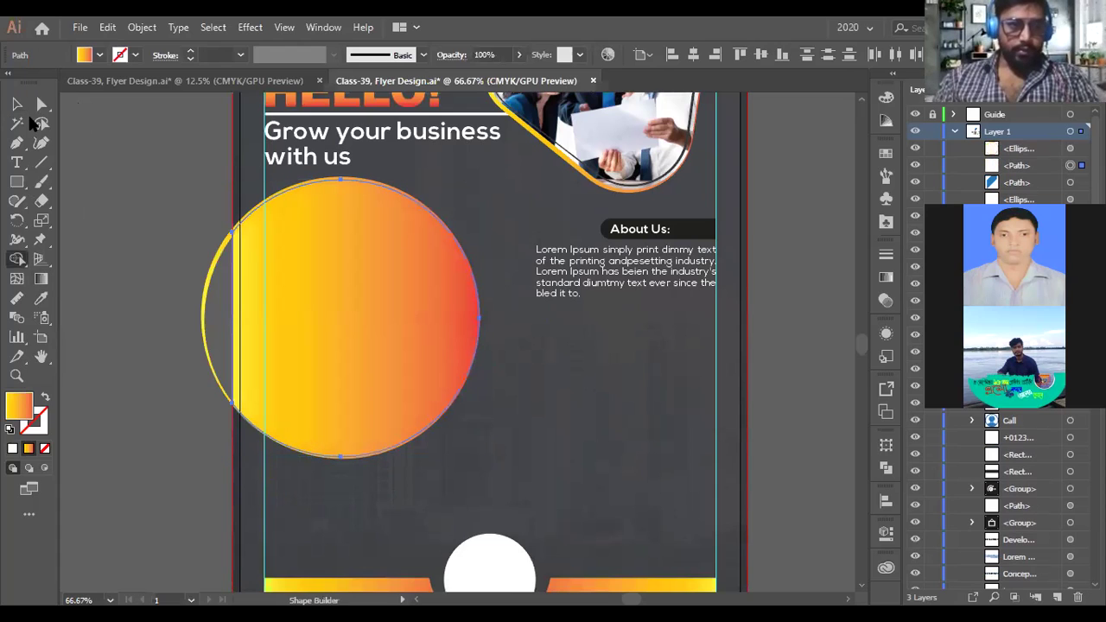
- Trim the overhanging part of the gradient ring at the page's left edge with the Shape Builder tool and clear the selection
key("v")
left_click(207, 290)
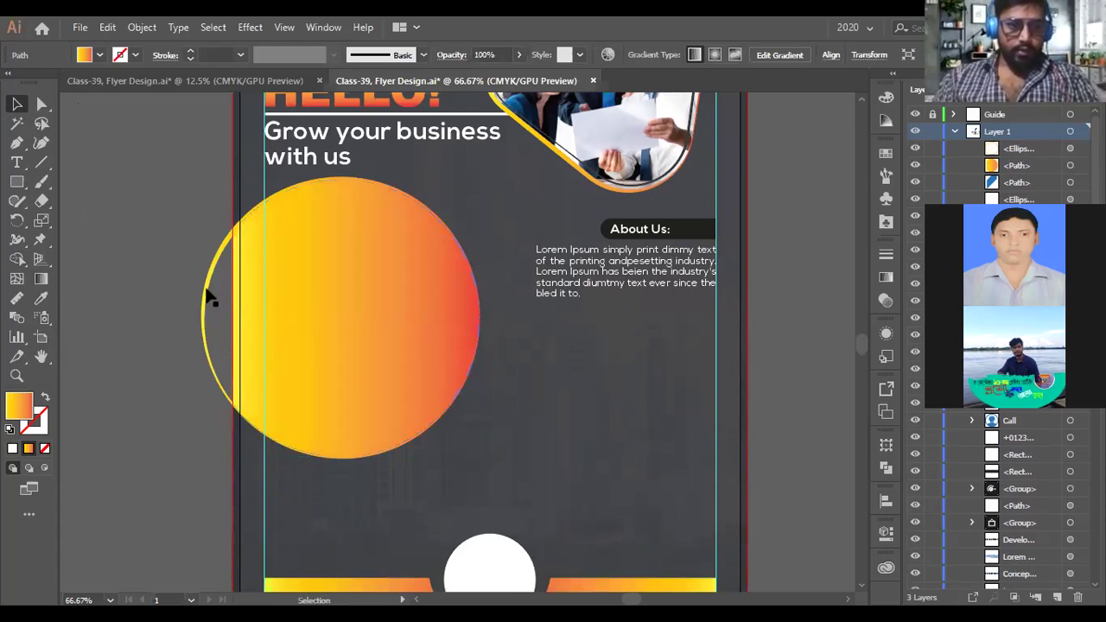
left_click(242, 452)
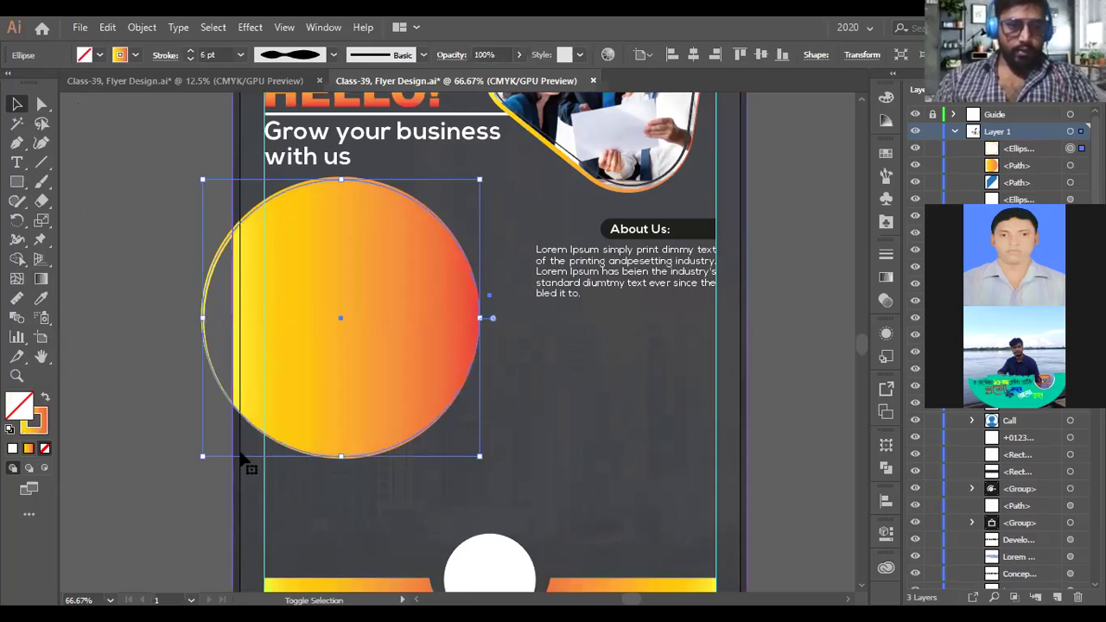
left_click(17, 258)
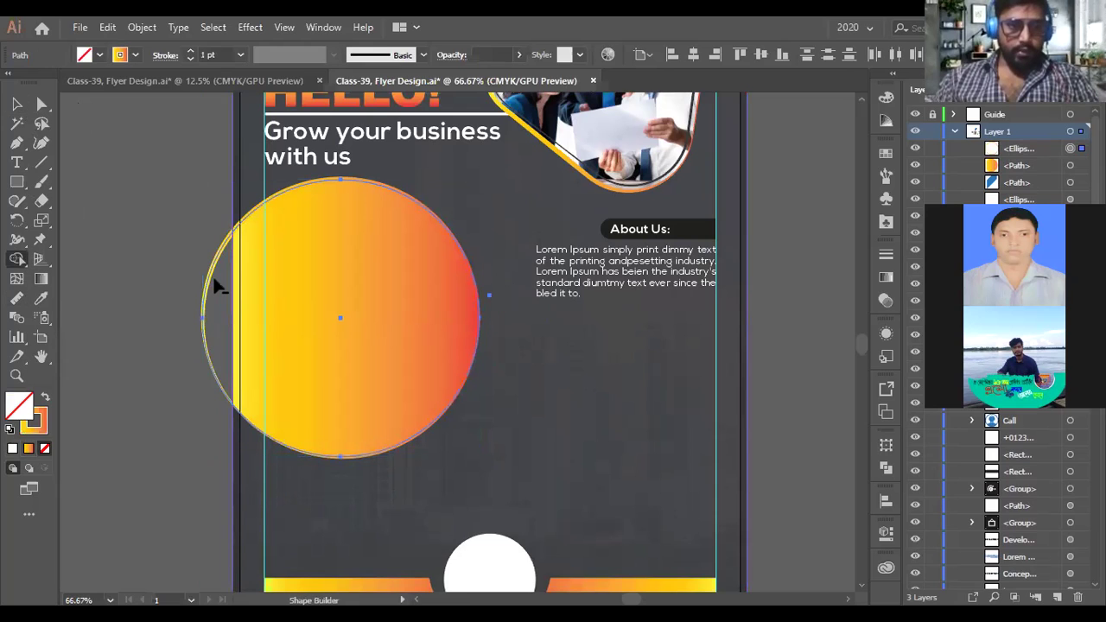
left_click(218, 320, "alt")
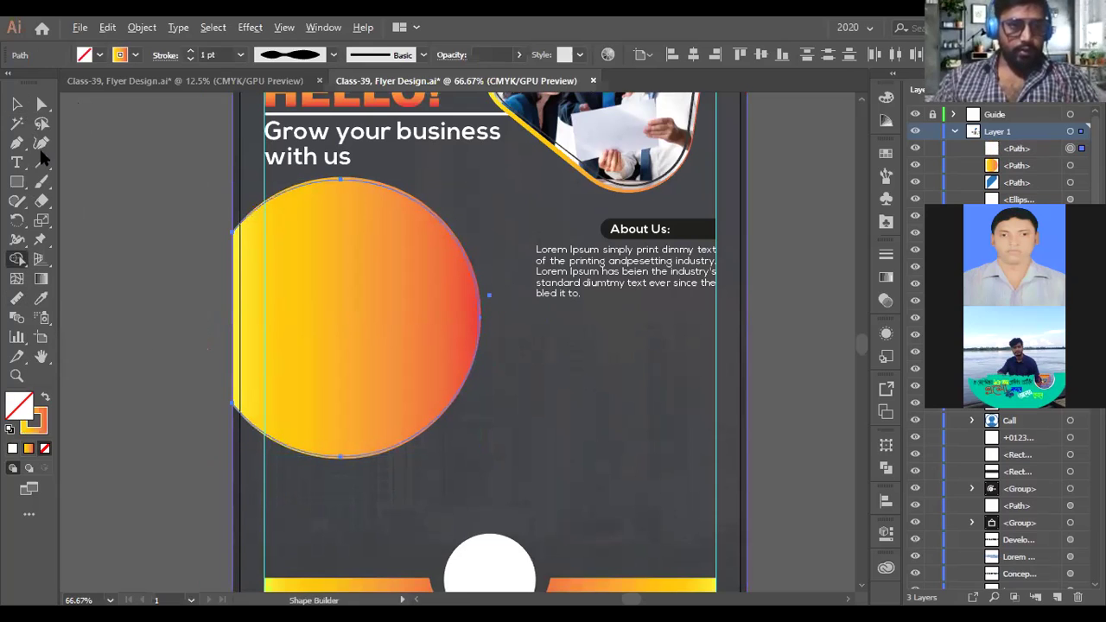
left_click(15, 102)
left_click(161, 277)
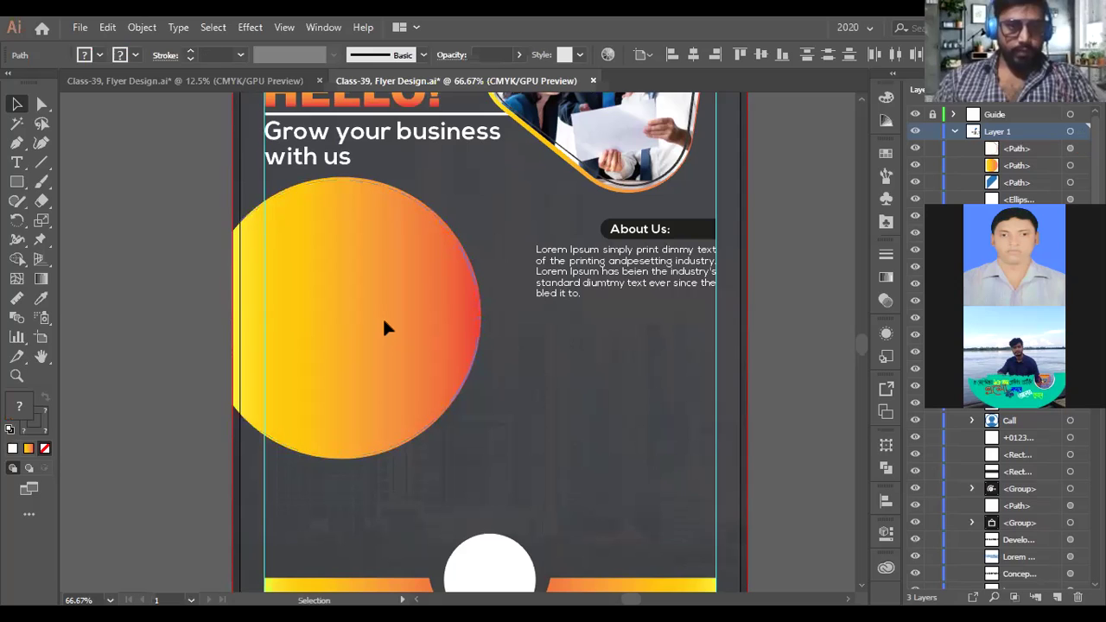
- Place the analyzing-brainstorming team photo from the Corporate folder over the large circle, sized to the circle's height
left_click(385, 322)
key("ctrl+1")
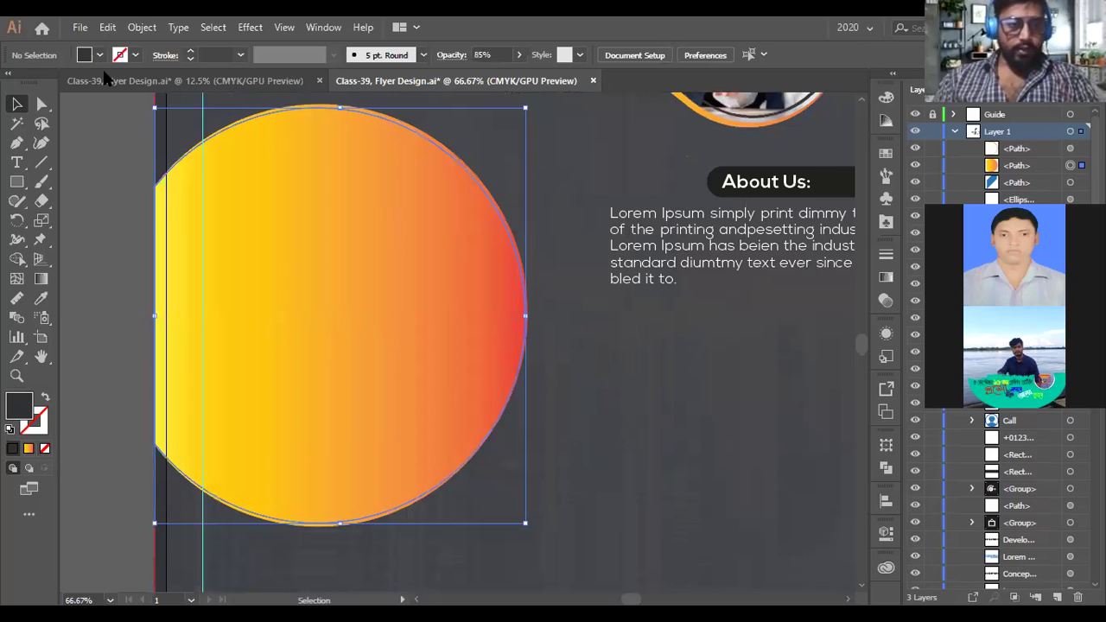
key("alt+f")
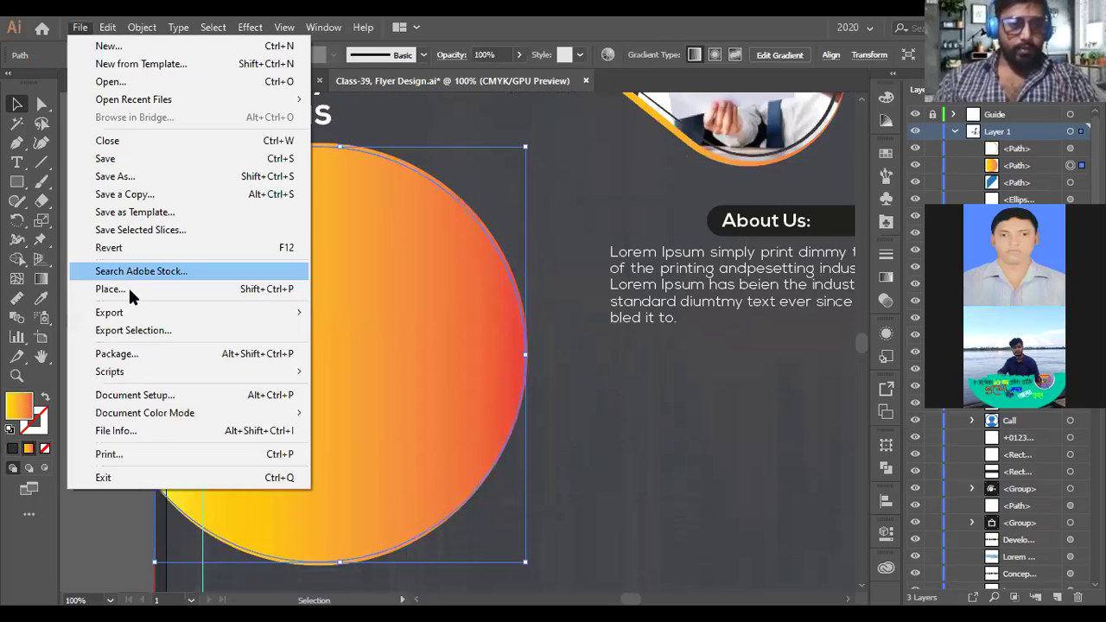
key("Return")
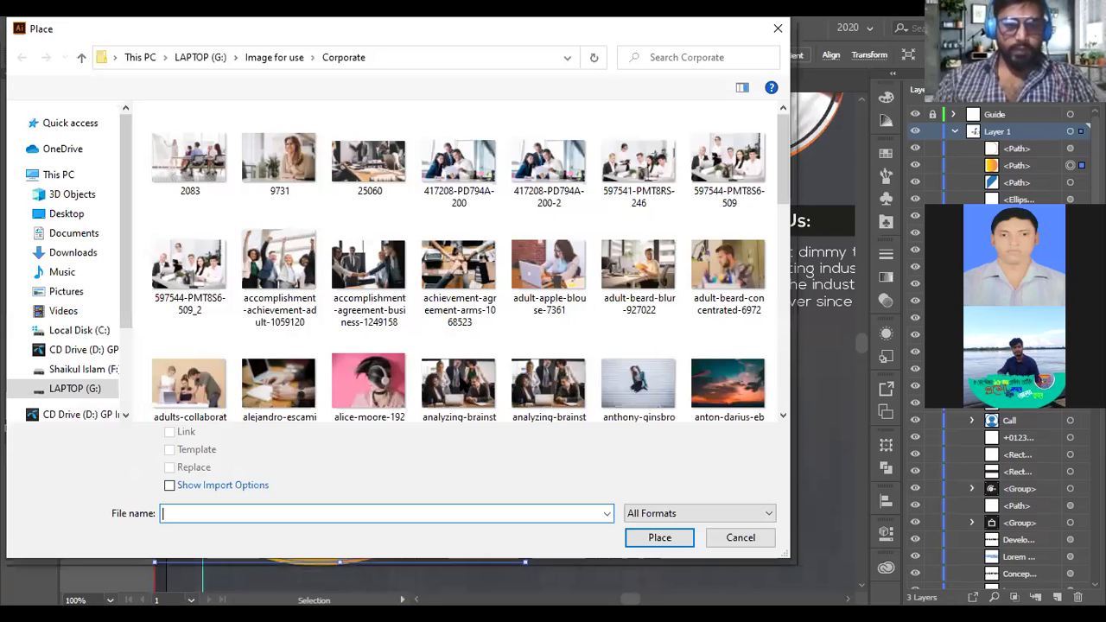
double_click(549, 382)
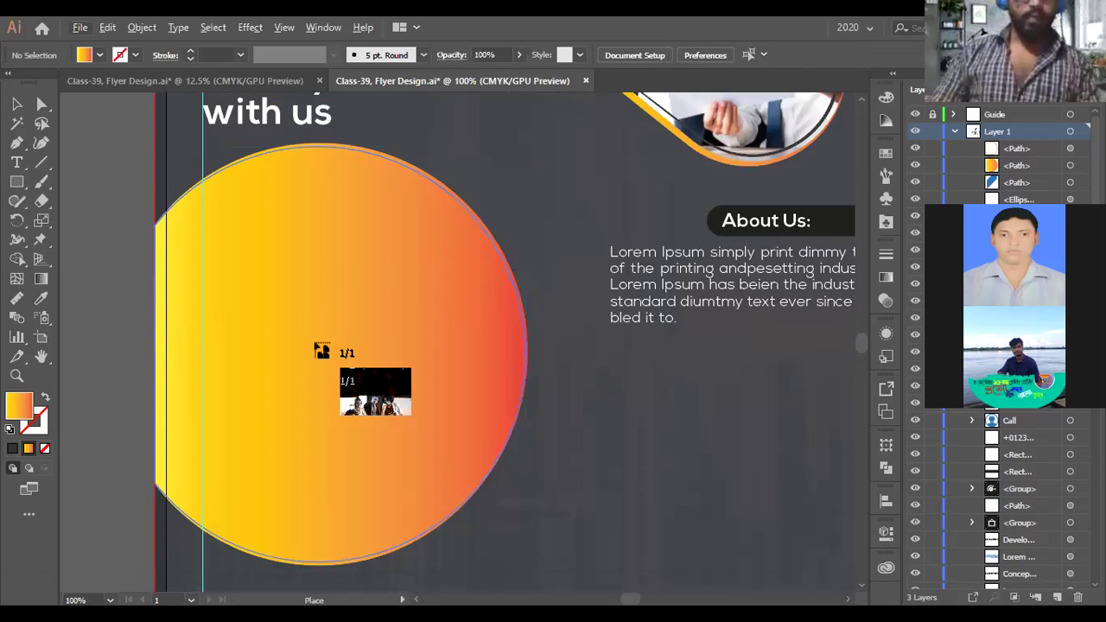
left_click_drag(109, 147, 730, 561)
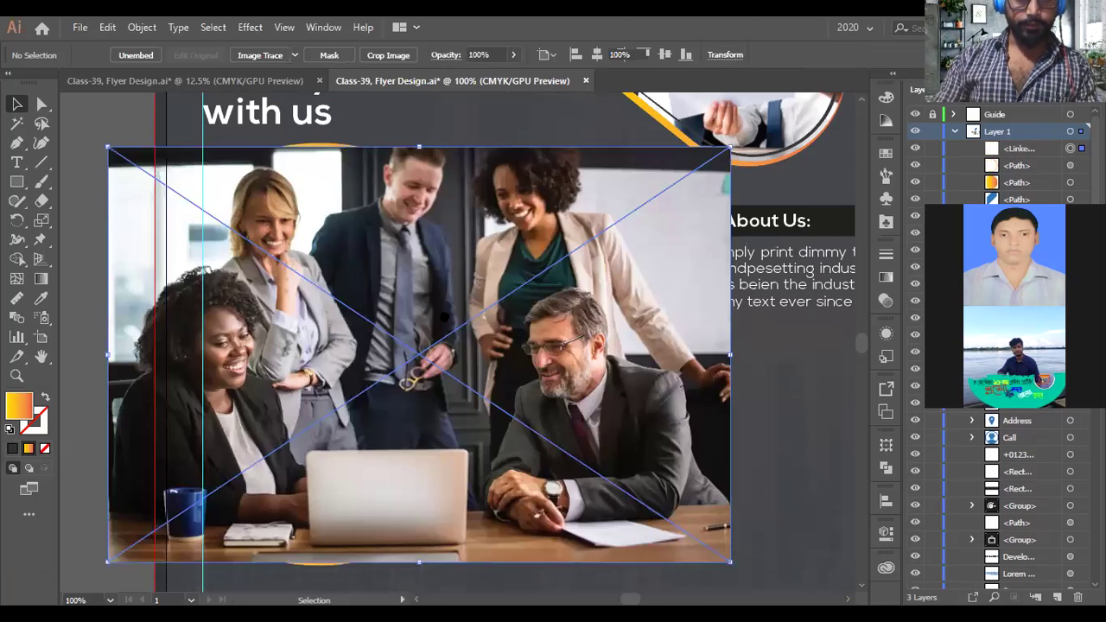
- Shift the team photo left over the circle and embed it in the document
key("ctrl+minus")
left_click_drag(514, 309, 423, 308)
left_click(278, 54)
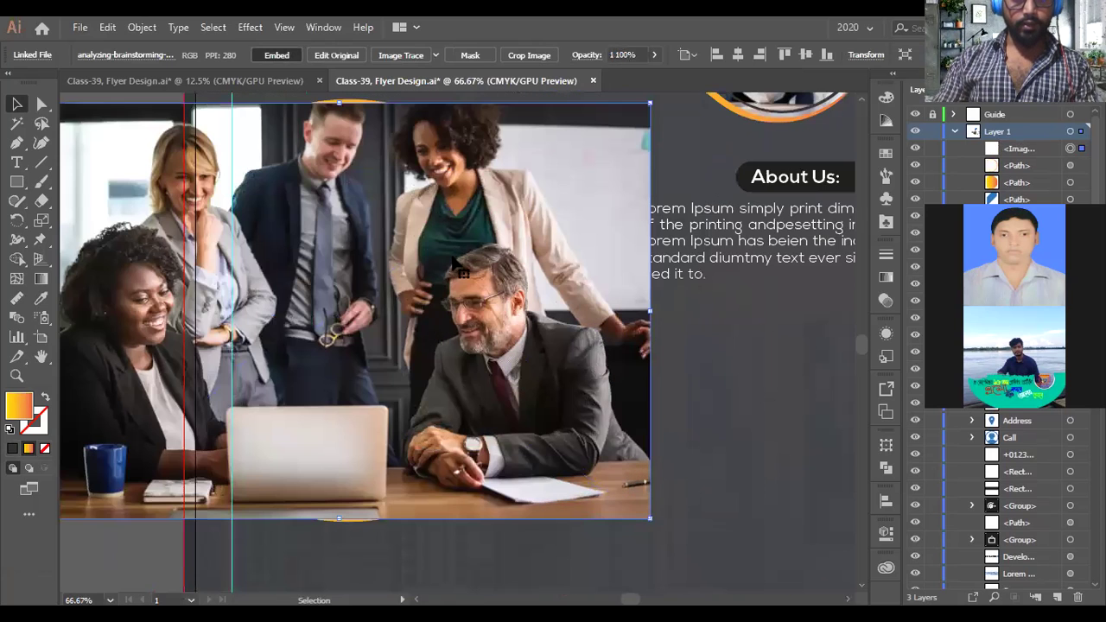
- Move the team photo two levels back, behind the gradient-filled circle, and clip it to that circle with a clipping mask
key("ctrl+bracketleft")
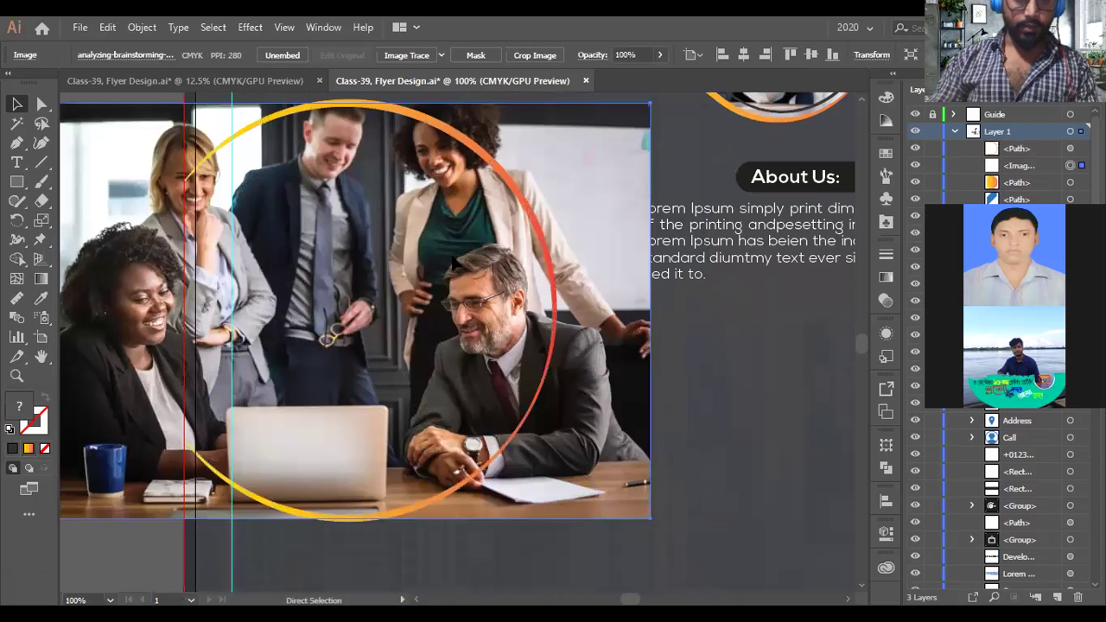
key("ctrl+bracketleft")
scroll(454, 263, "down", 2)
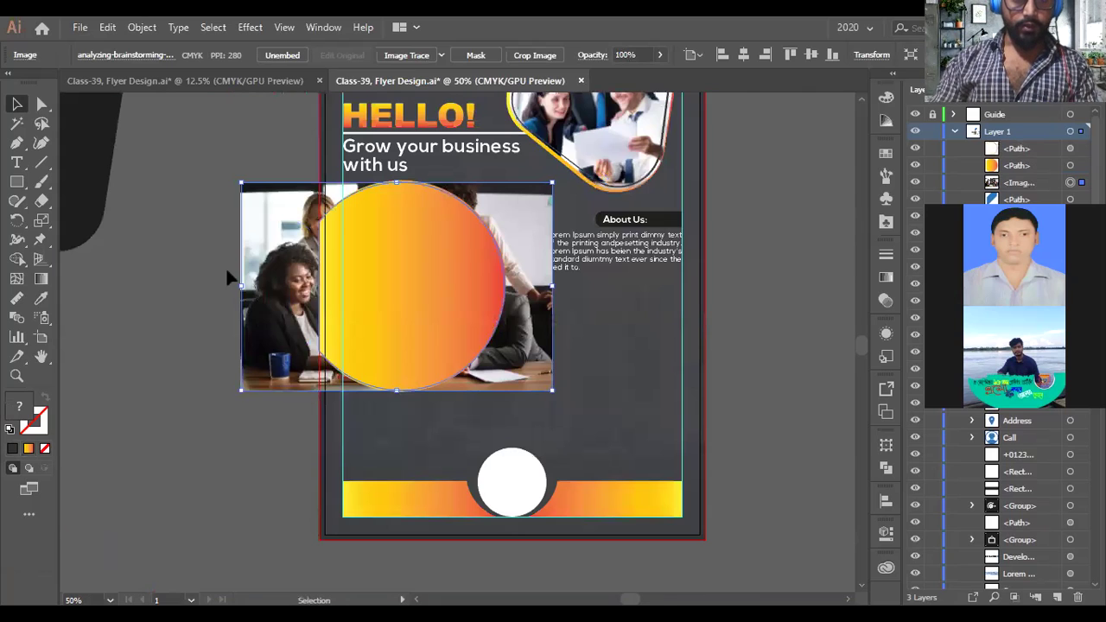
left_click(277, 270, "shift")
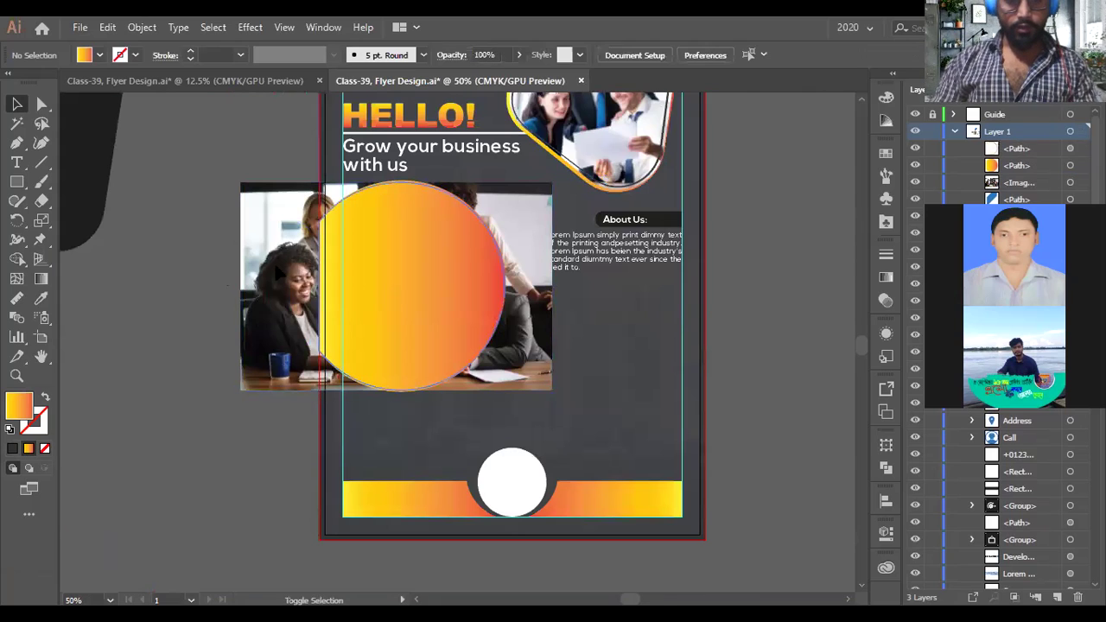
left_click(277, 270)
key("ctrl+7")
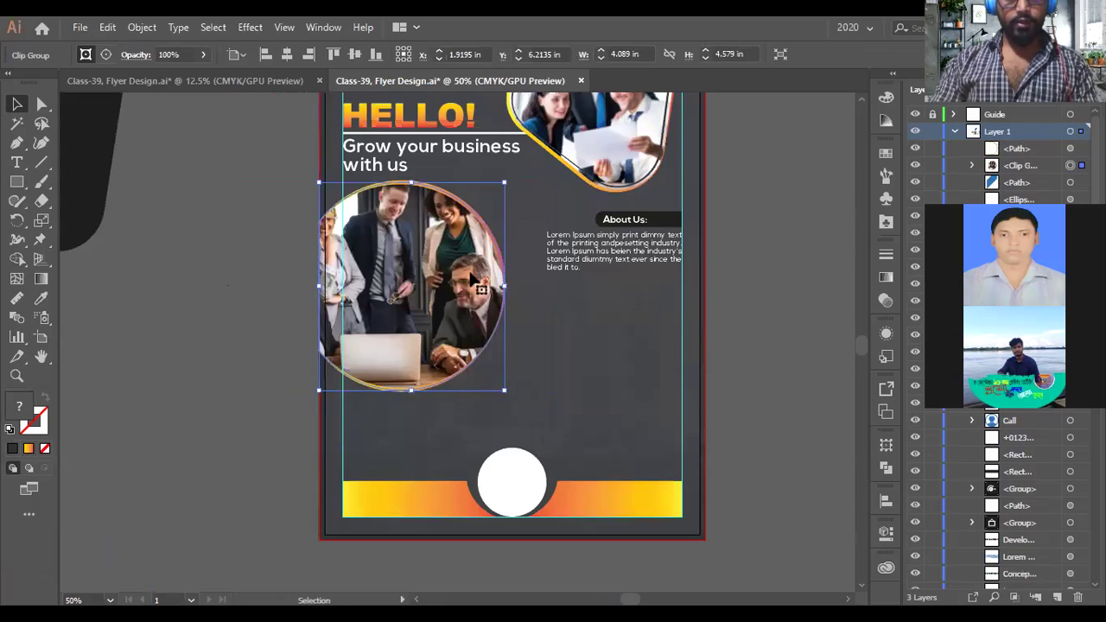
- Select the clipped photo together with its ring and scale both down proportionally to about 3.50 × 3.92 in, keeping them against the page's left edge
key("ctrl+equal")
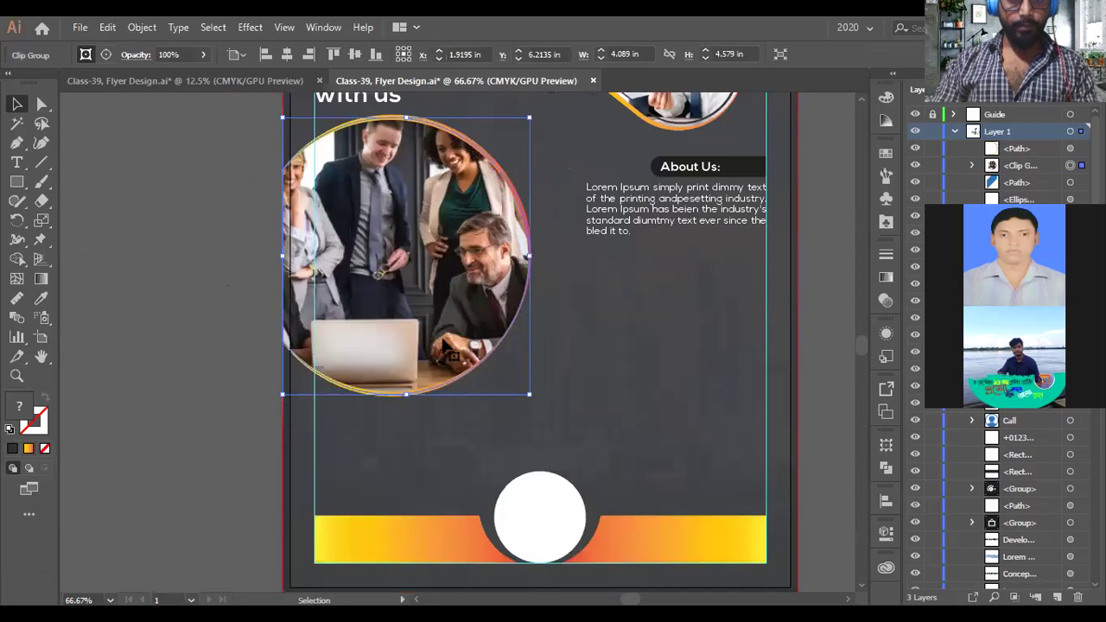
key("ctrl+equal")
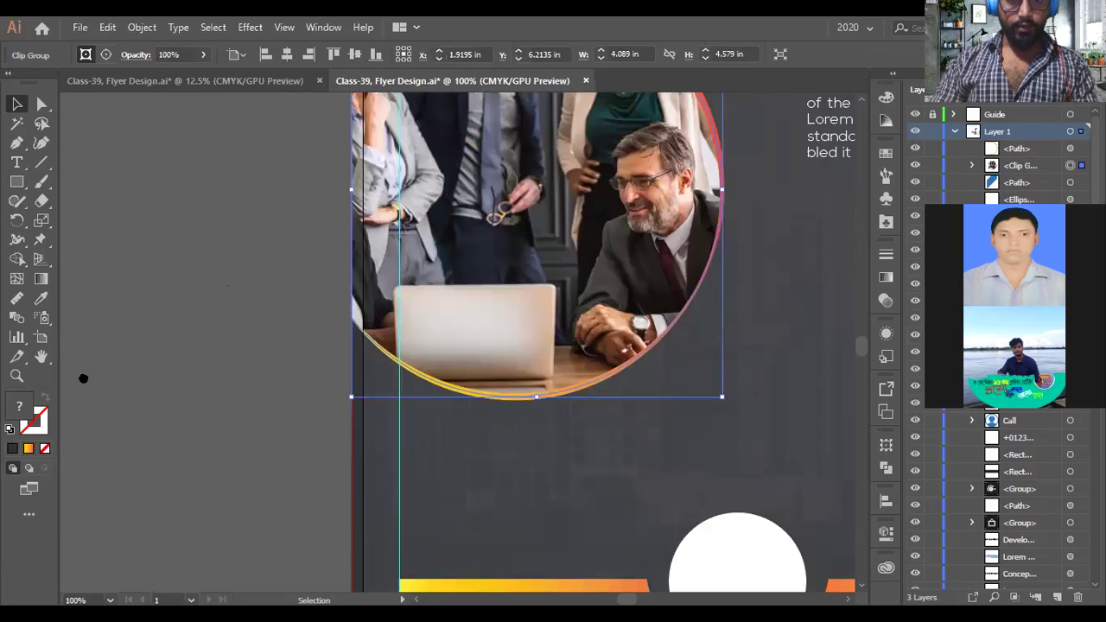
scroll(410, 389, "right", 2)
left_click(308, 387)
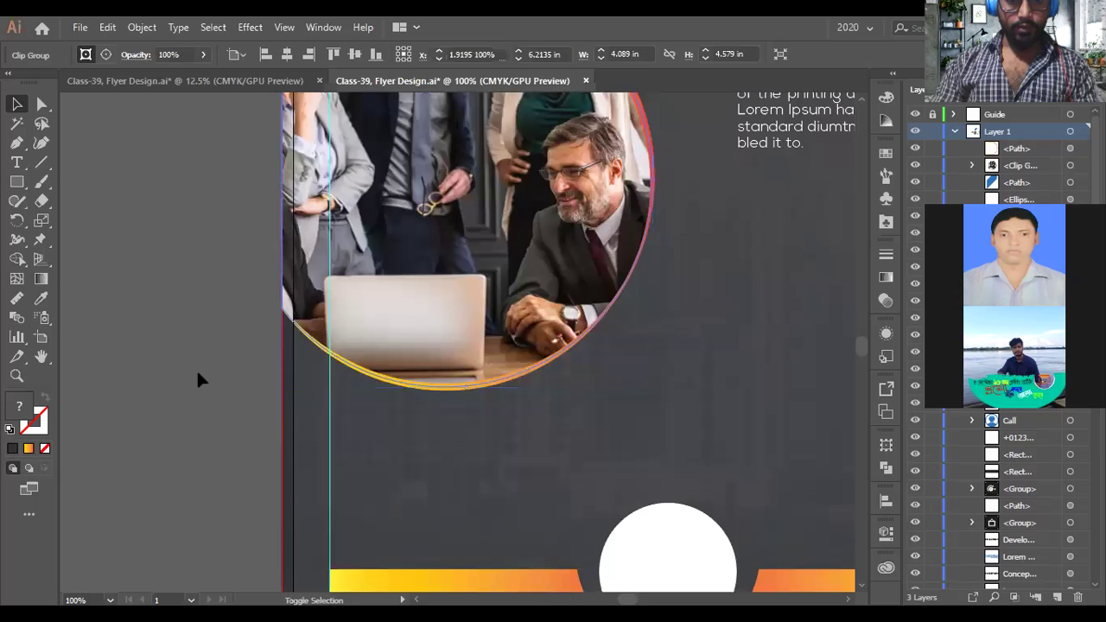
left_click(309, 458)
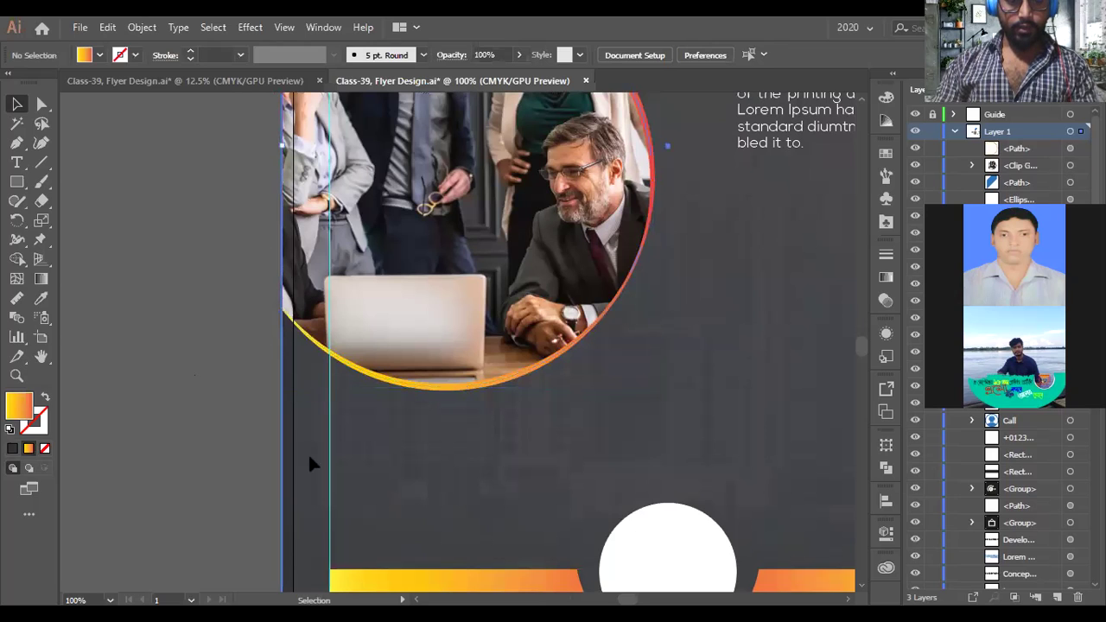
left_click(304, 452, "ctrl")
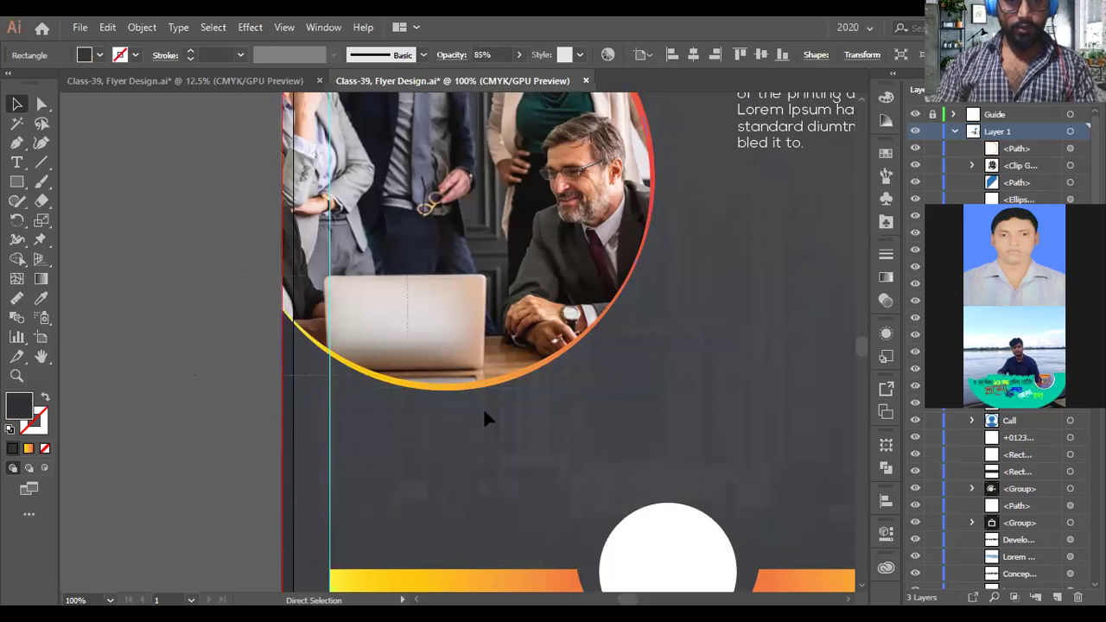
scroll(646, 436, "up", 2)
left_click(654, 449)
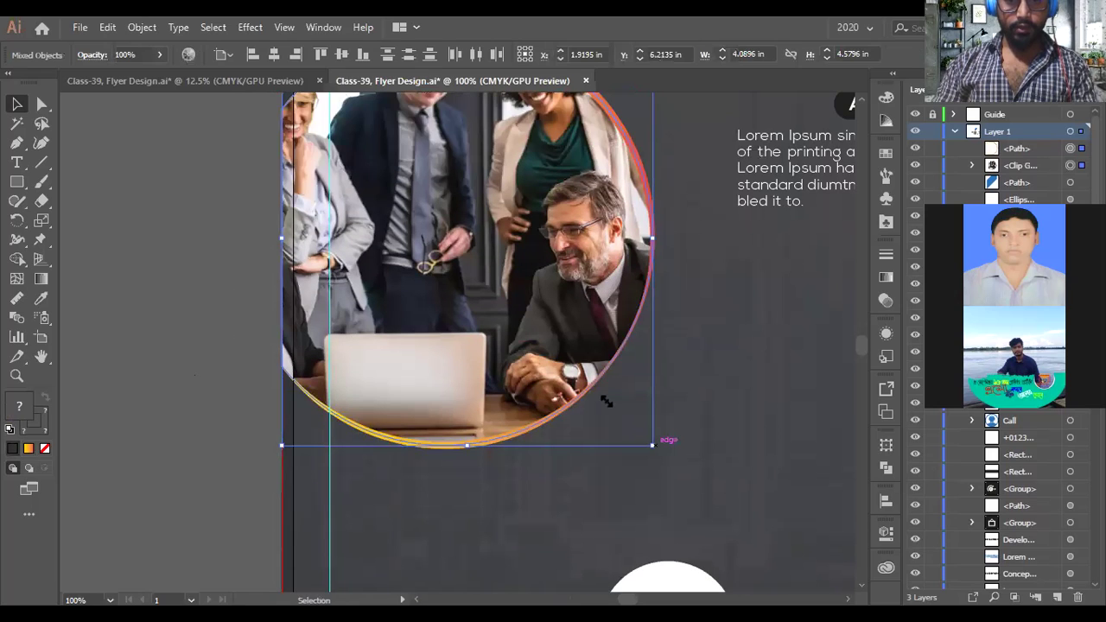
left_click_drag(596, 393, 599, 386)
scroll(558, 412, "down", 2)
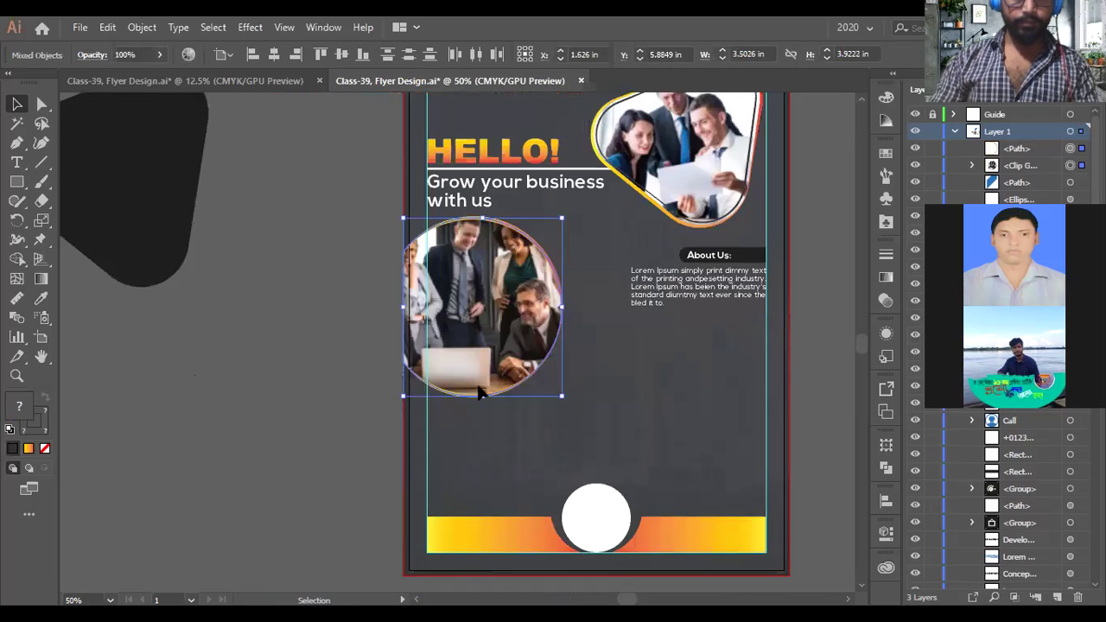
- Move the circular photo and its ring straight down slightly, to a Y position of 5.992 in
scroll(474, 383, "up", 1)
left_click_drag(410, 312, 411, 320)
scroll(405, 386, "down", 1)
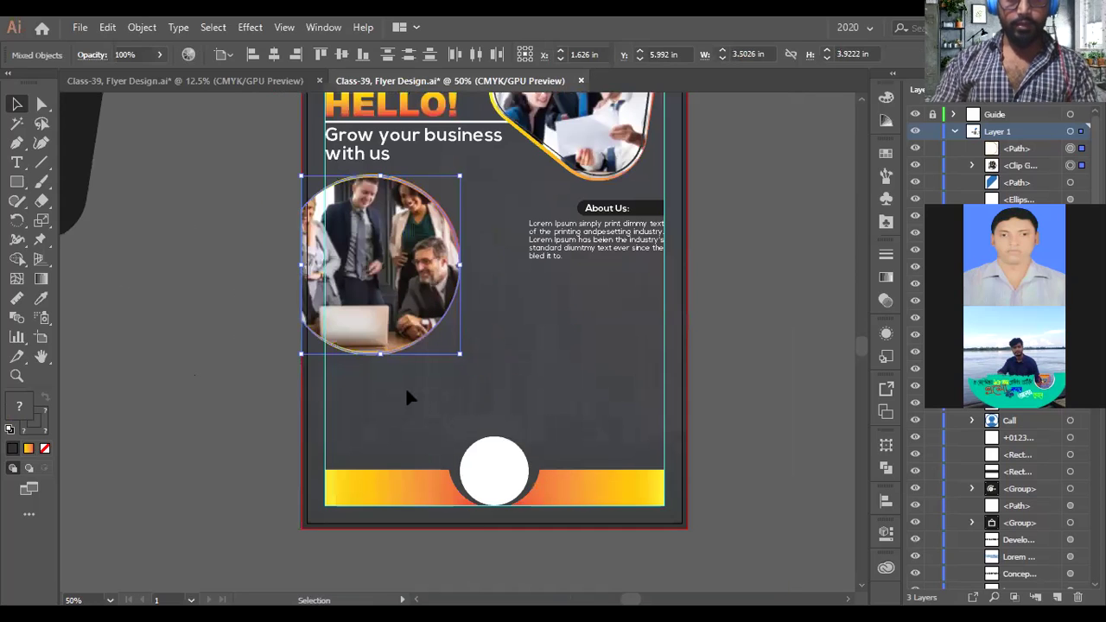
- Move the "Why Choose Us:" heading and its paragraph from the spare text items closer to the flyer
left_click_drag(750, 342, 714, 331)
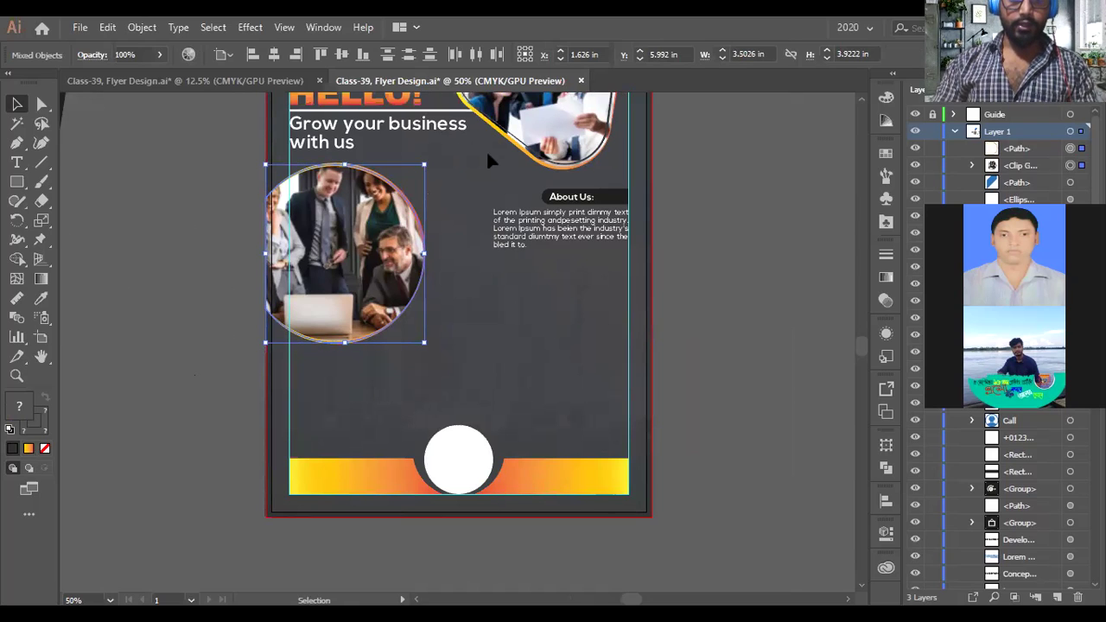
scroll(475, 220, "down", 1)
left_click_drag(764, 297, 657, 286)
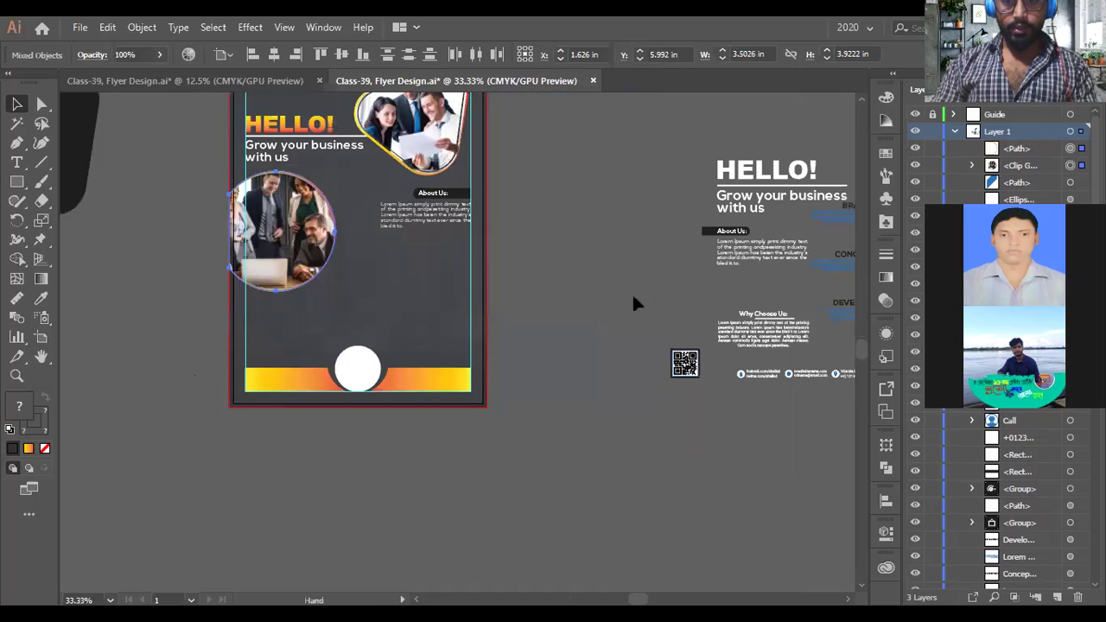
left_click_drag(745, 316, 700, 326)
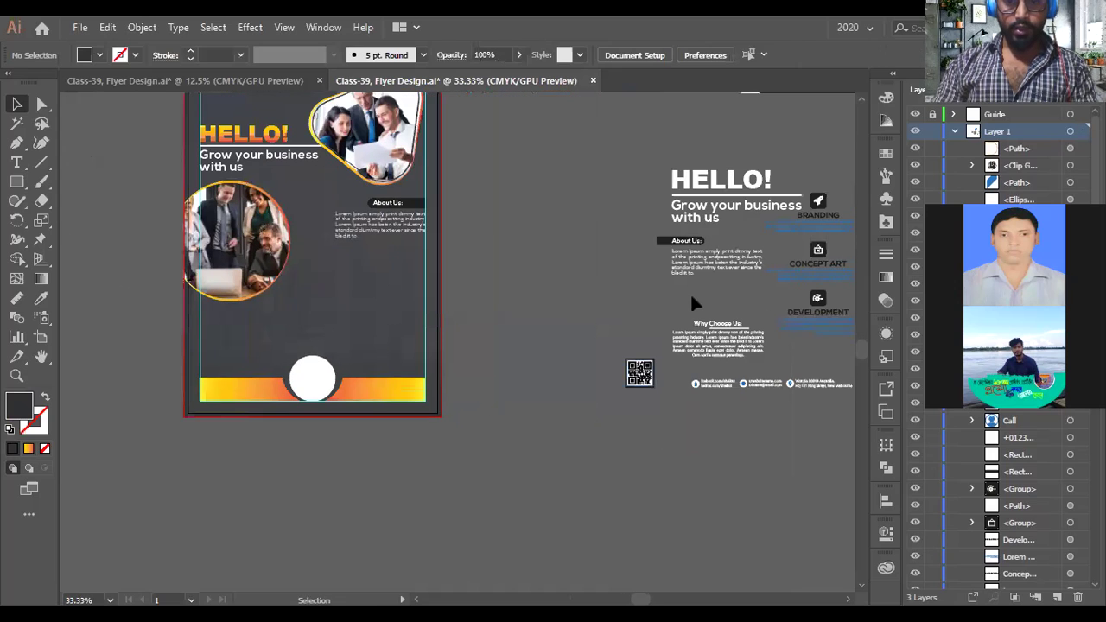
left_click(735, 348)
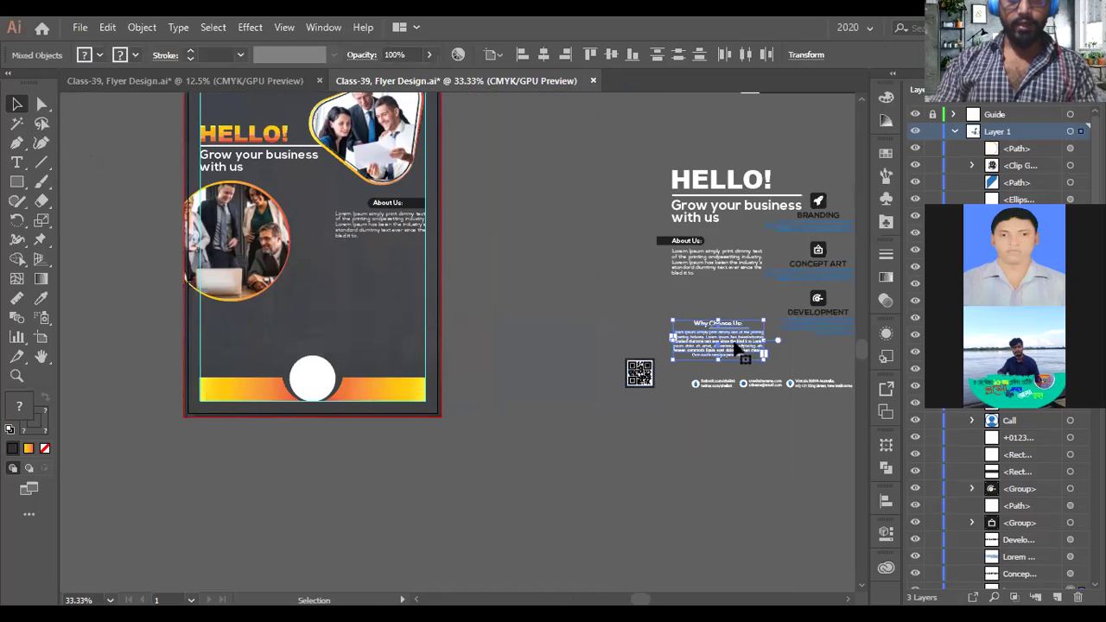
left_click_drag(737, 348, 382, 218)
- Duplicate the "About Us:" heading together with its dark rounded bar straight down, placing the copy below the flyer's About Us paragraph
key("ctrl+1")
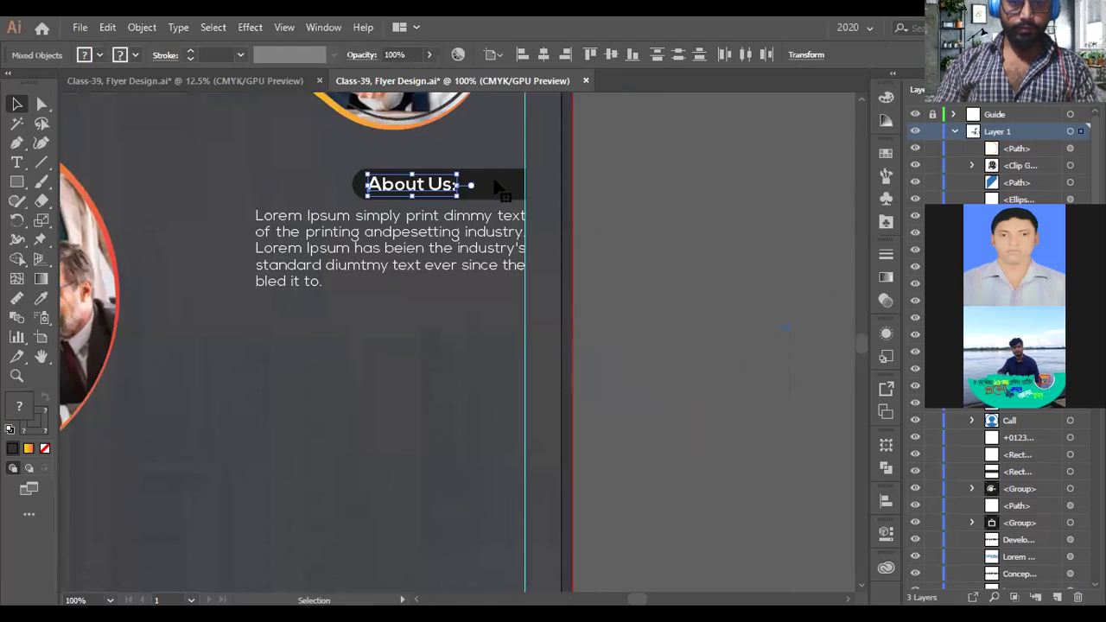
left_click(500, 187)
scroll(499, 187, "down", 2)
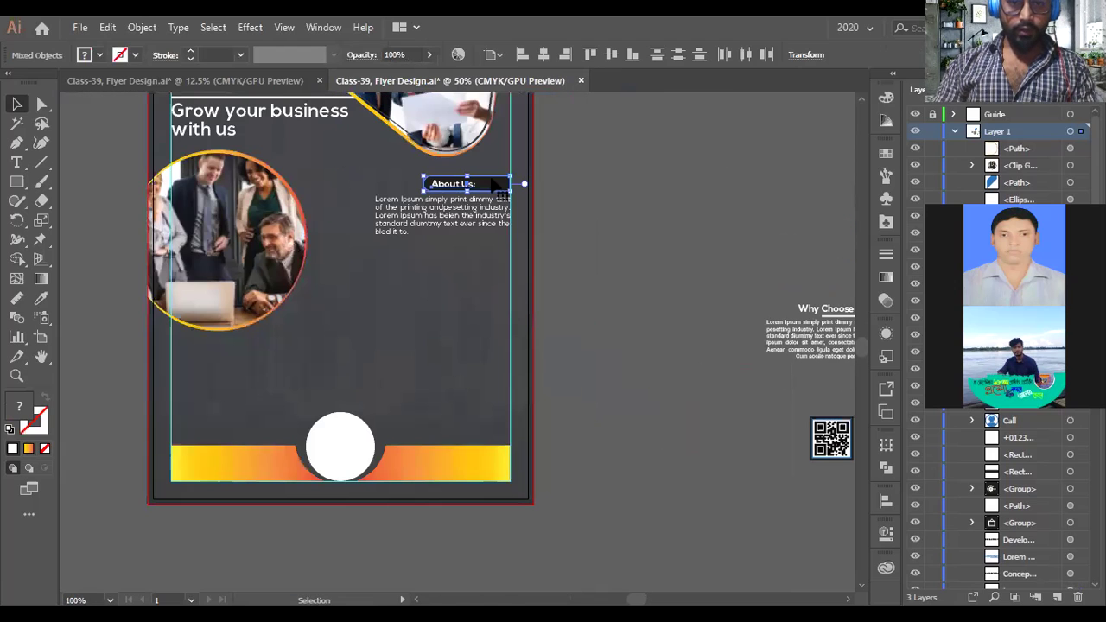
left_click_drag(495, 185, 493, 265)
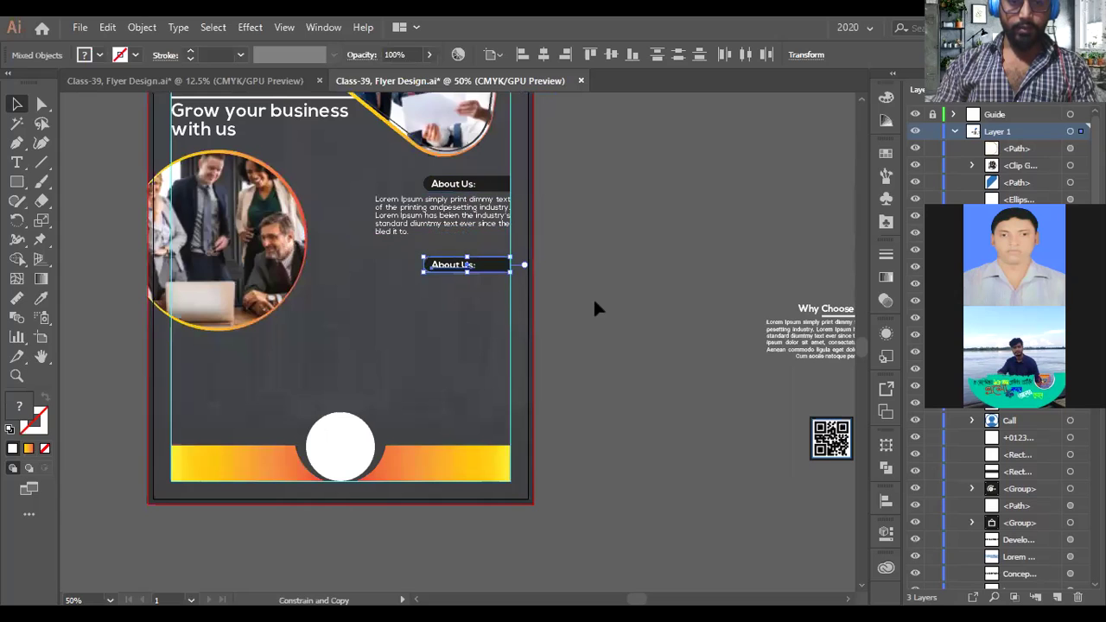
- Replace the duplicated heading's text with "Why Choose Us:" copied from the spare text block beside the flyer
left_click(642, 358)
scroll(684, 323, "right", 2)
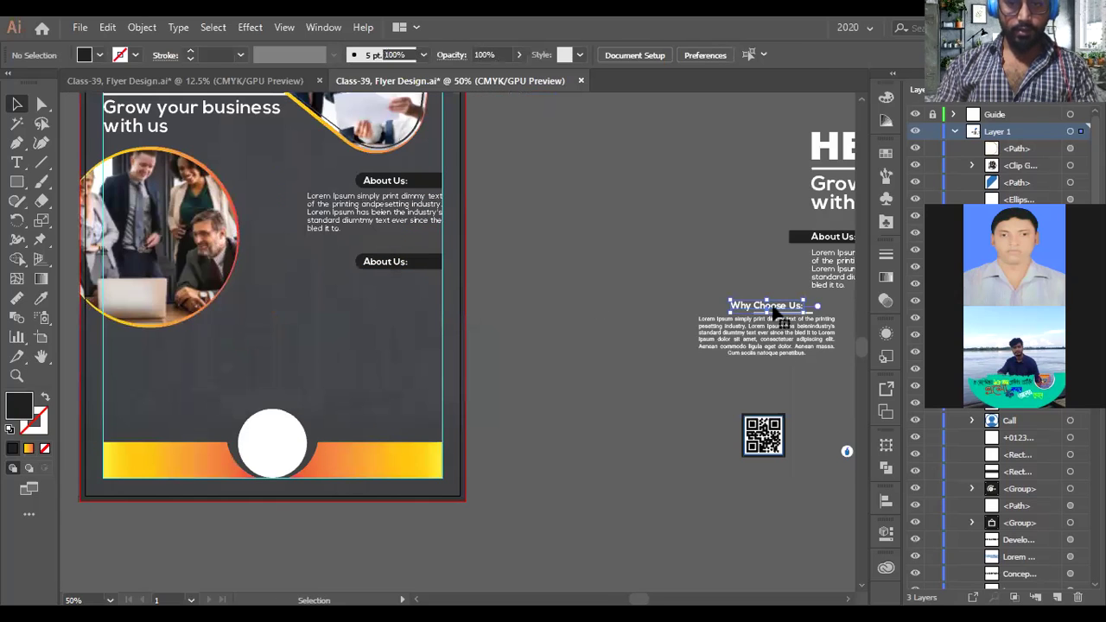
double_click(774, 311)
key("ctrl+a")
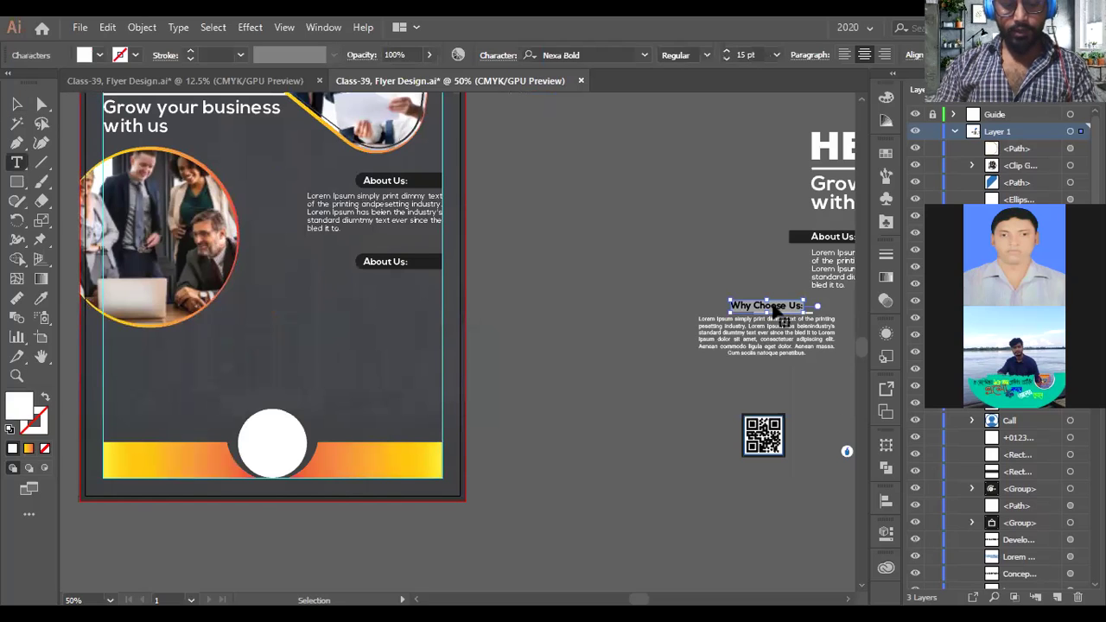
key("ctrl+c")
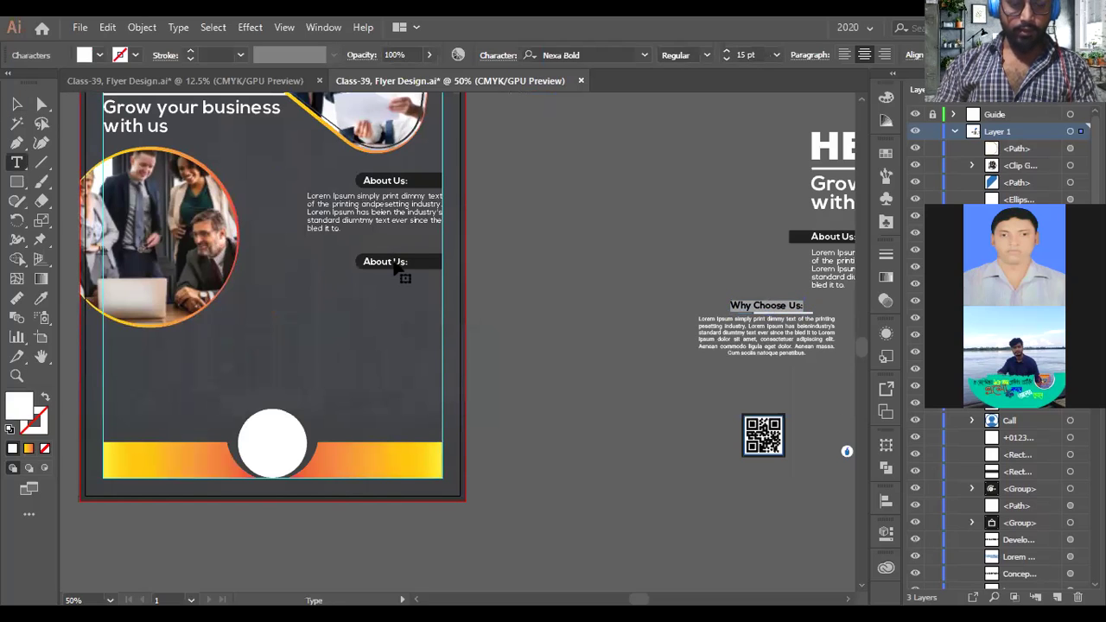
left_click(396, 268)
key("ctrl+a")
key("ctrl+v")
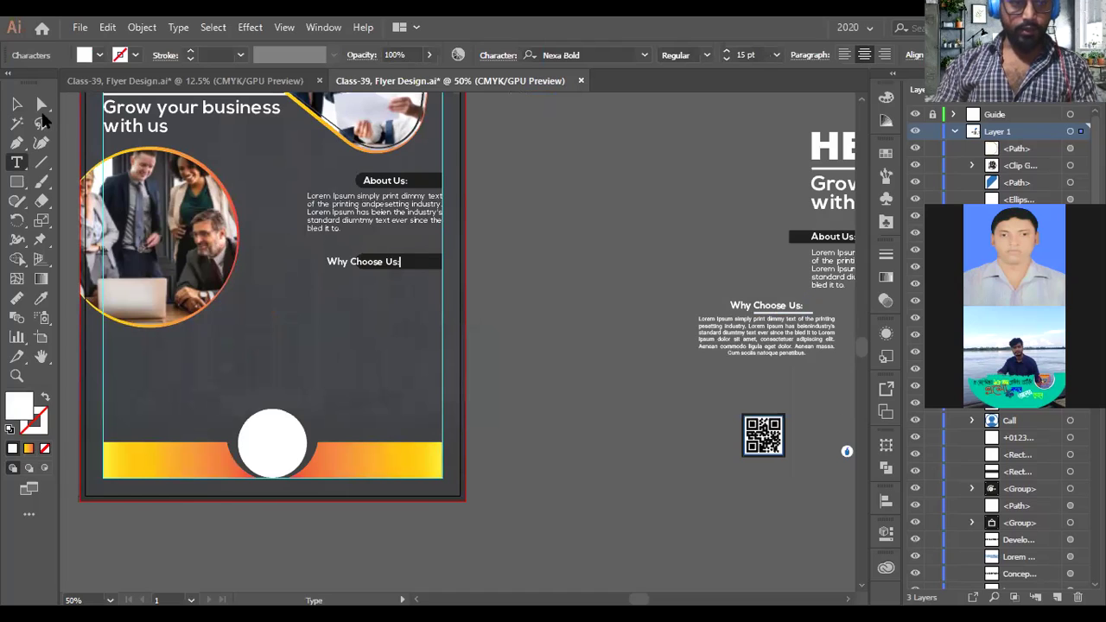
- Left-align the new "Why Choose Us:" heading so it sits within its dark bar, in line with the heading above
key("Escape")
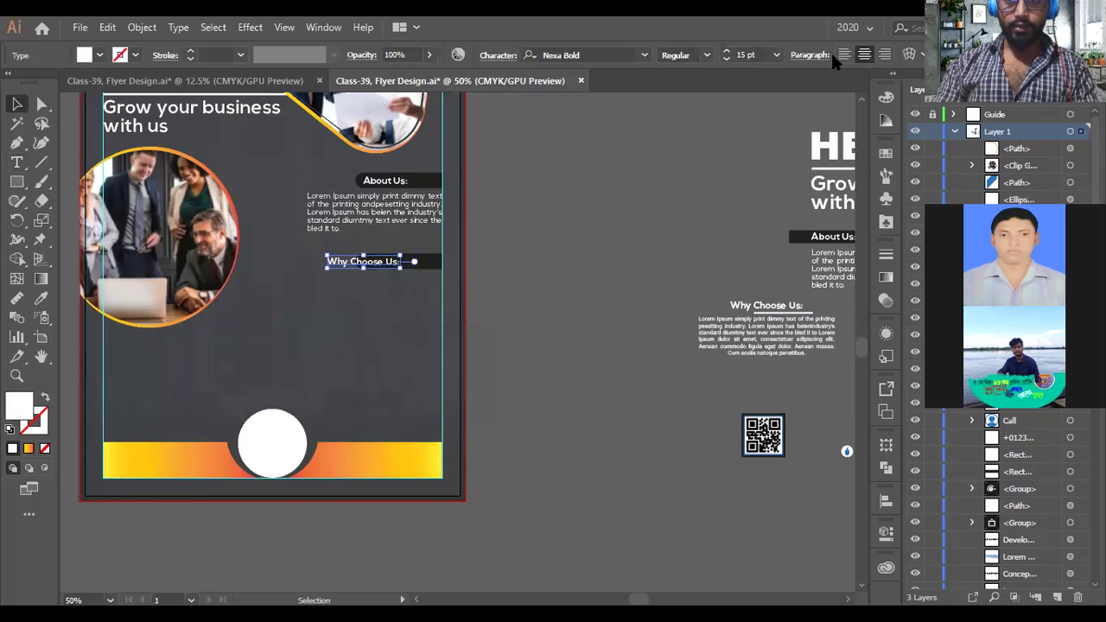
left_click_drag(356, 269, 392, 273)
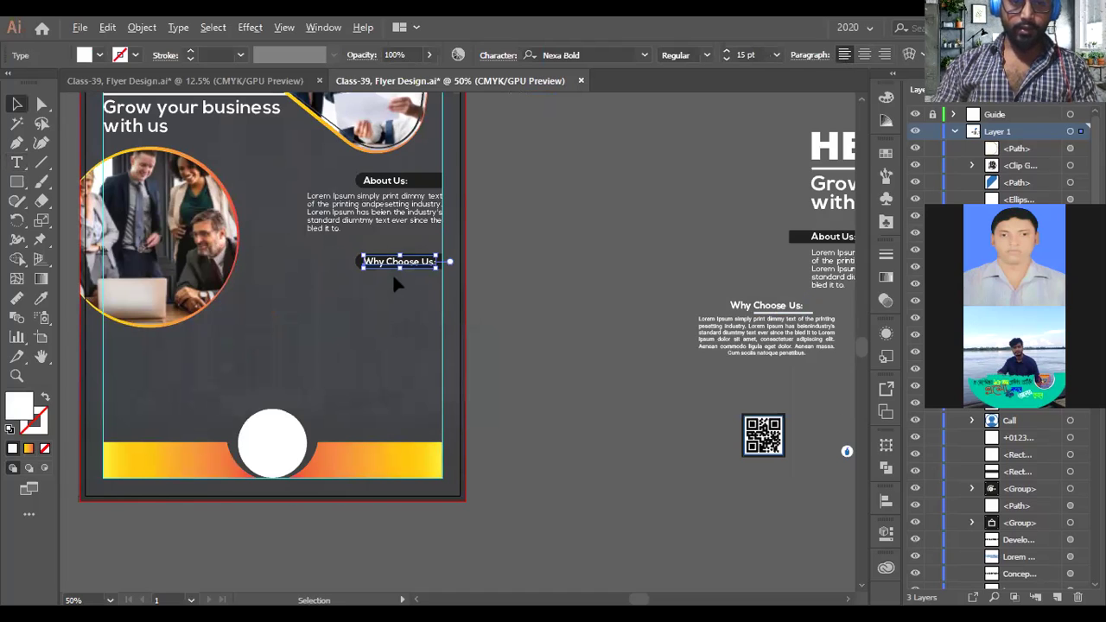
scroll(392, 275, "up", 3)
left_click(700, 278)
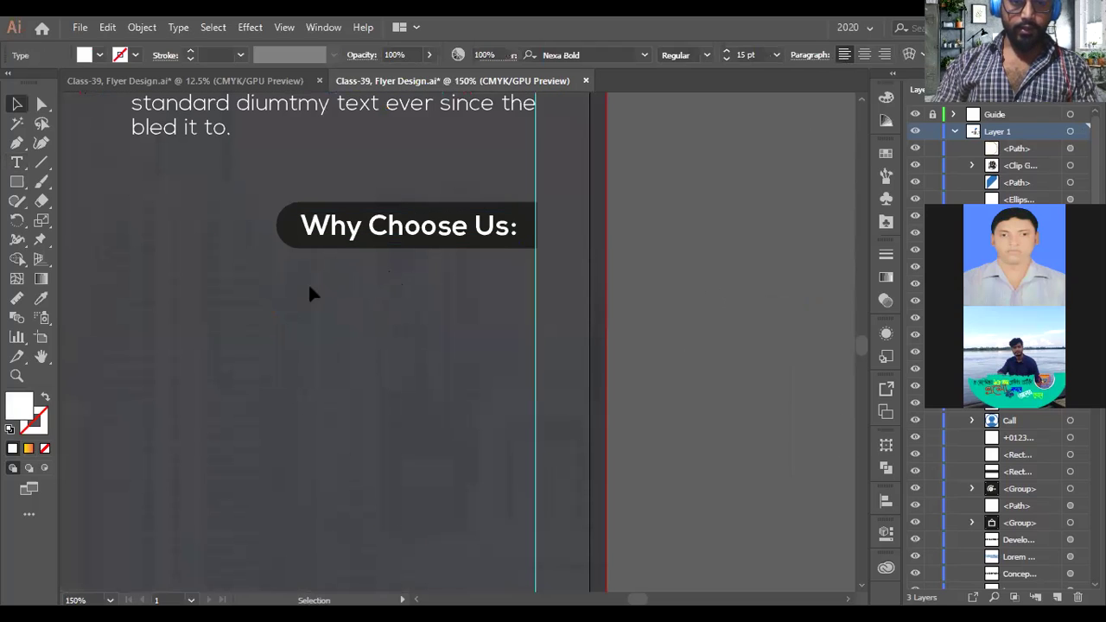
- Widen the About Us paragraph's text frame toward the circular team photo, keeping its outer edge on the margin guide
scroll(328, 288, "down", 2)
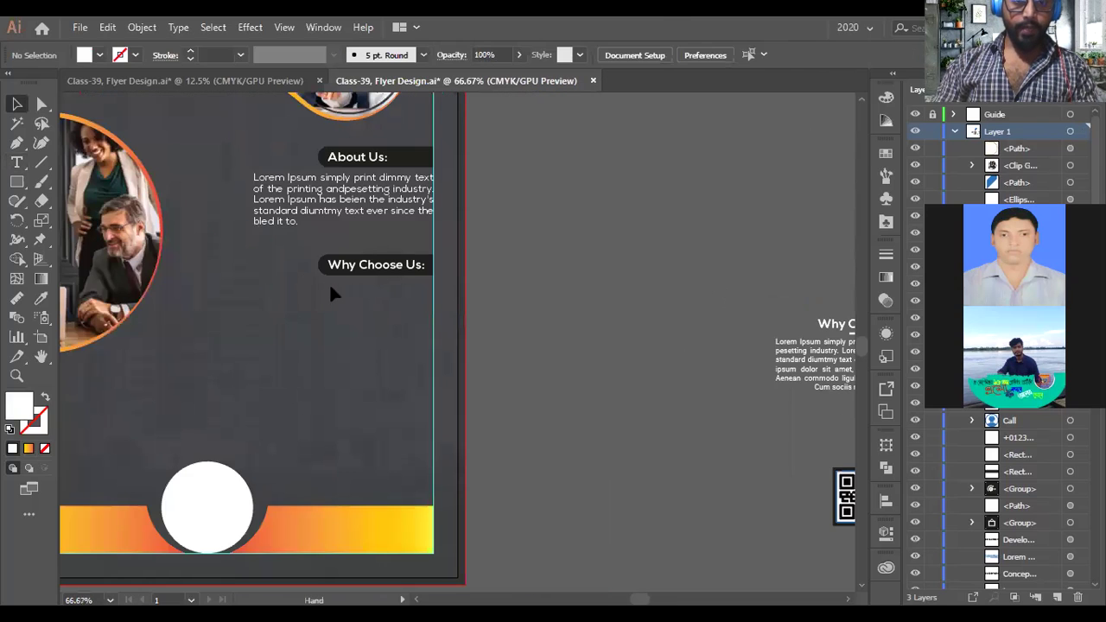
left_click_drag(518, 330, 580, 284)
scroll(579, 286, "down", 1)
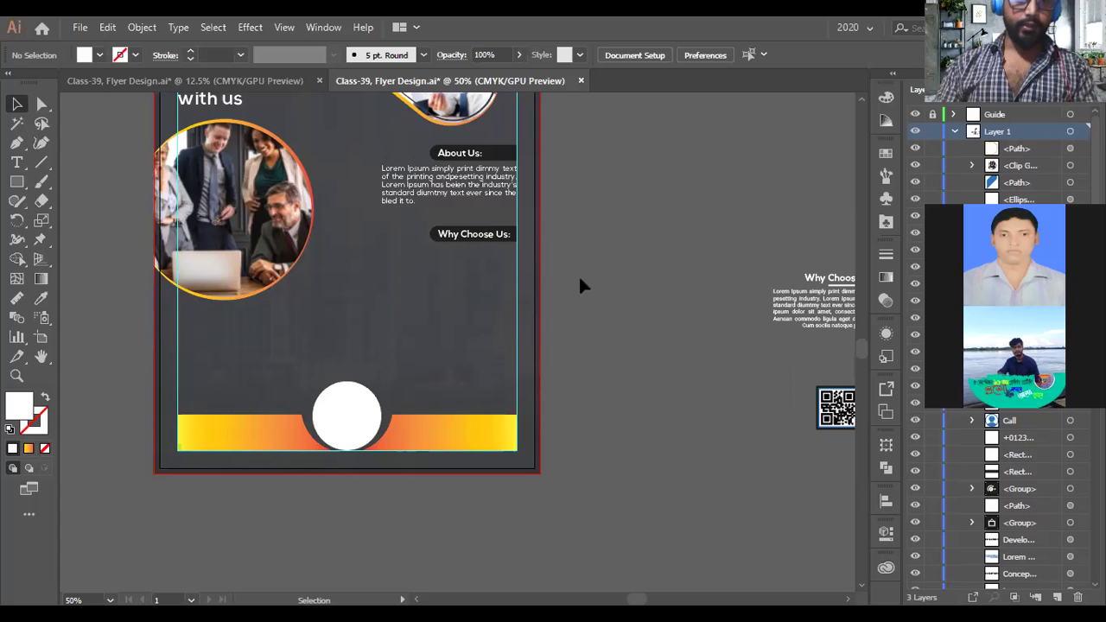
left_click(387, 195)
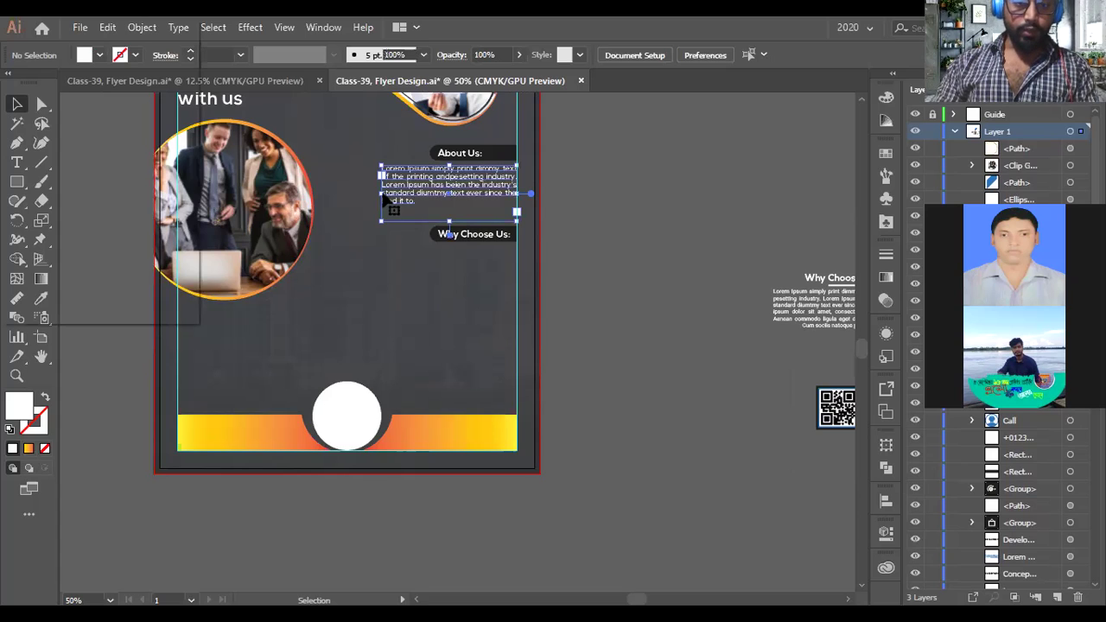
left_click_drag(378, 196, 346, 200)
left_click(657, 268)
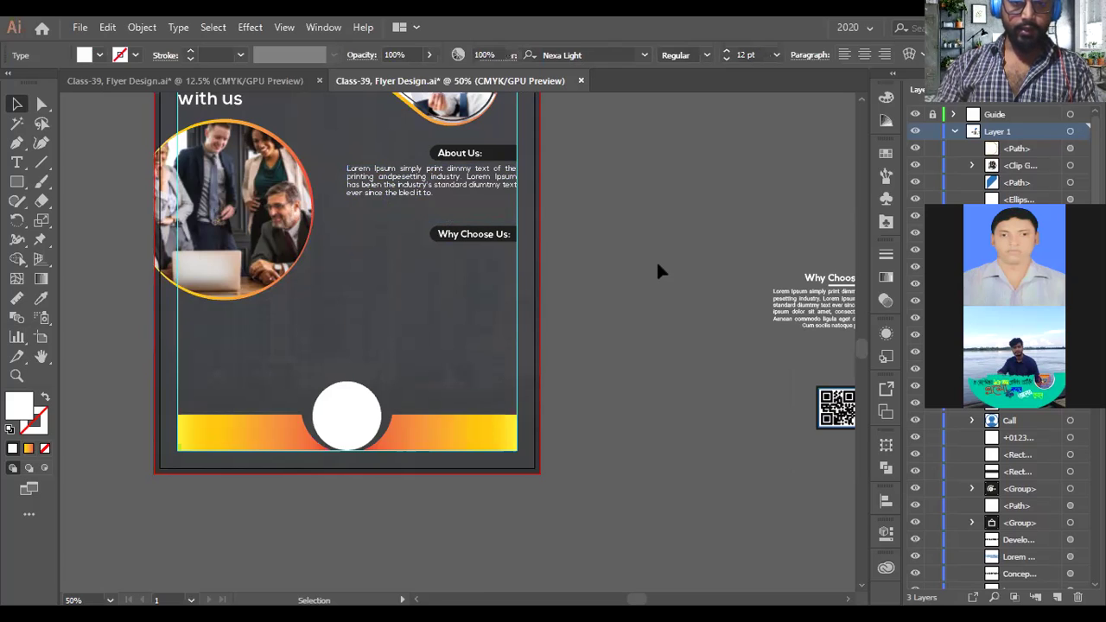
- Move the "Why Choose Us:" heading and its dark bar up by the same distance, closer to the About Us paragraph
scroll(462, 226, "up", 3)
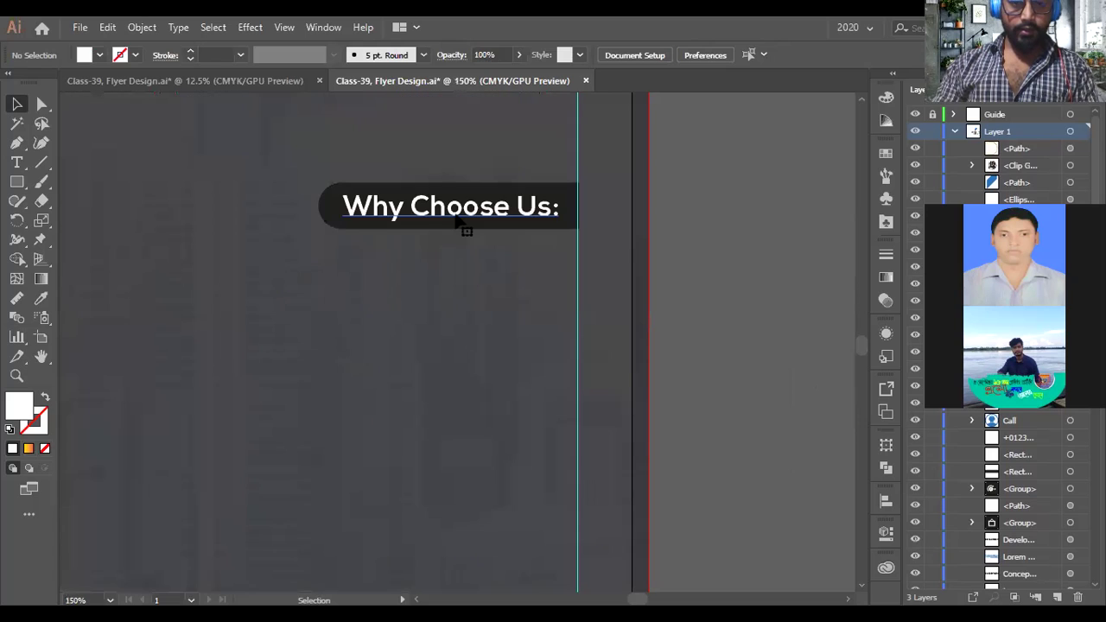
left_click(341, 217)
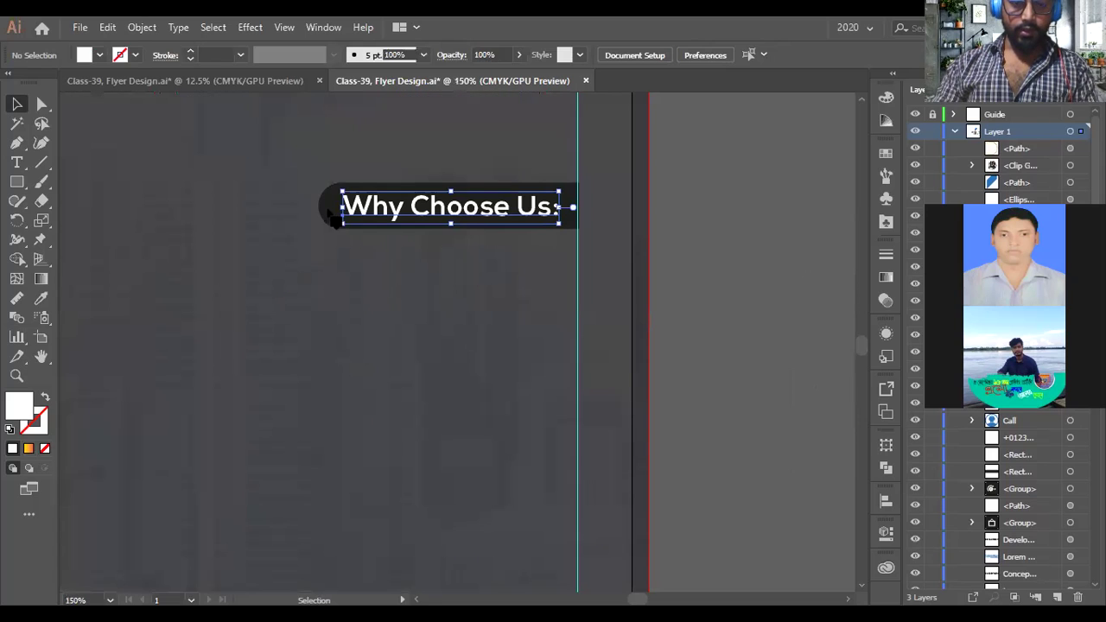
key("shift+Up")
key("shift+Up")
key("shift+Up")
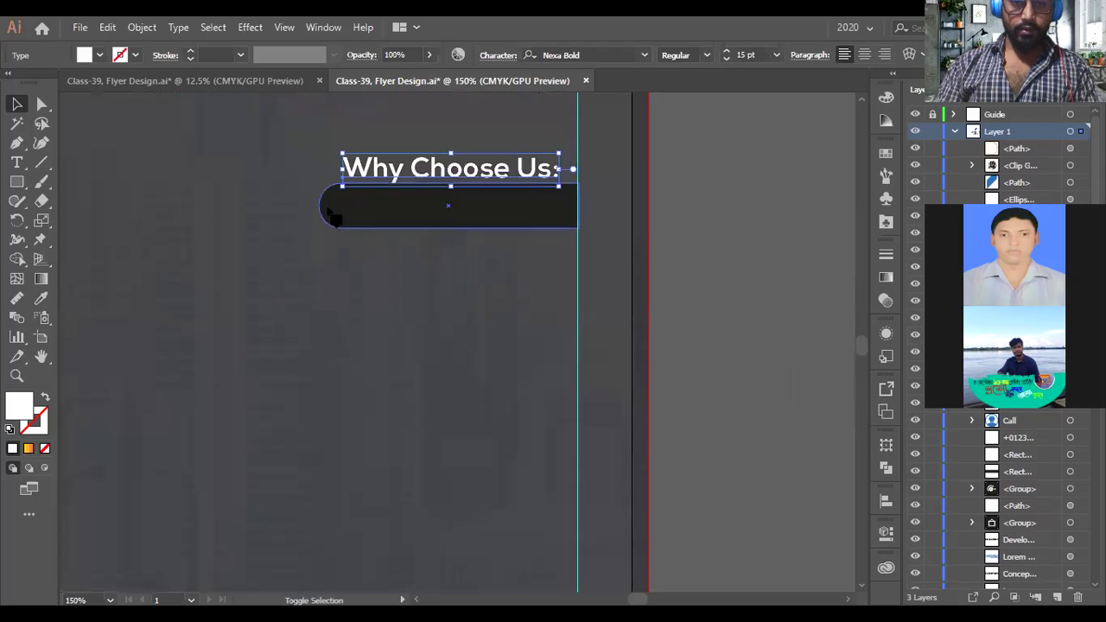
key("ctrl+shift+a")
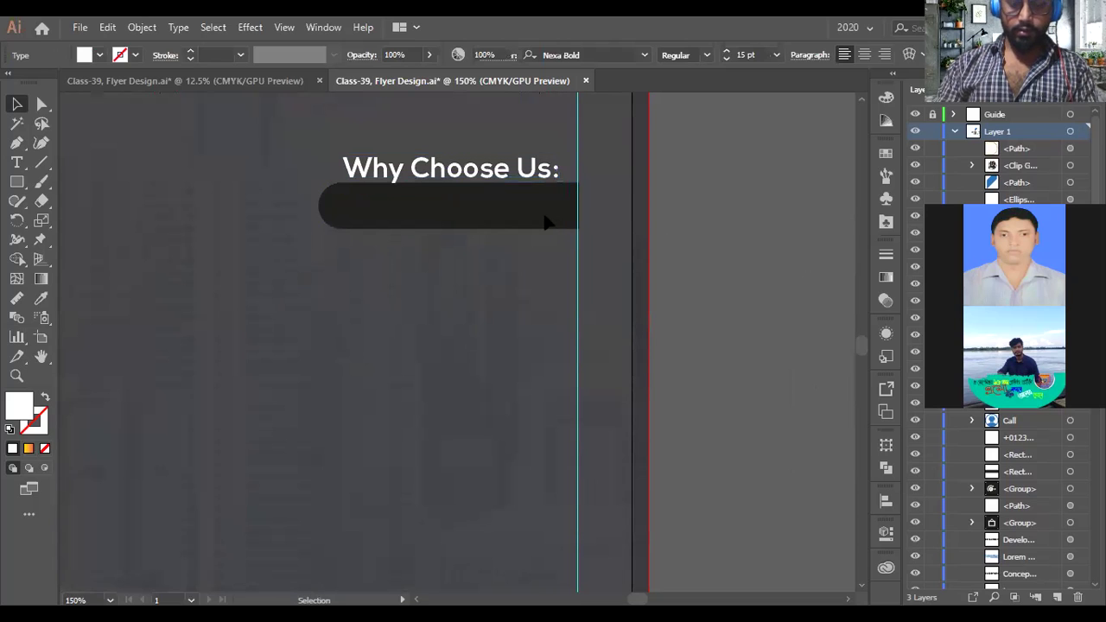
left_click(545, 222)
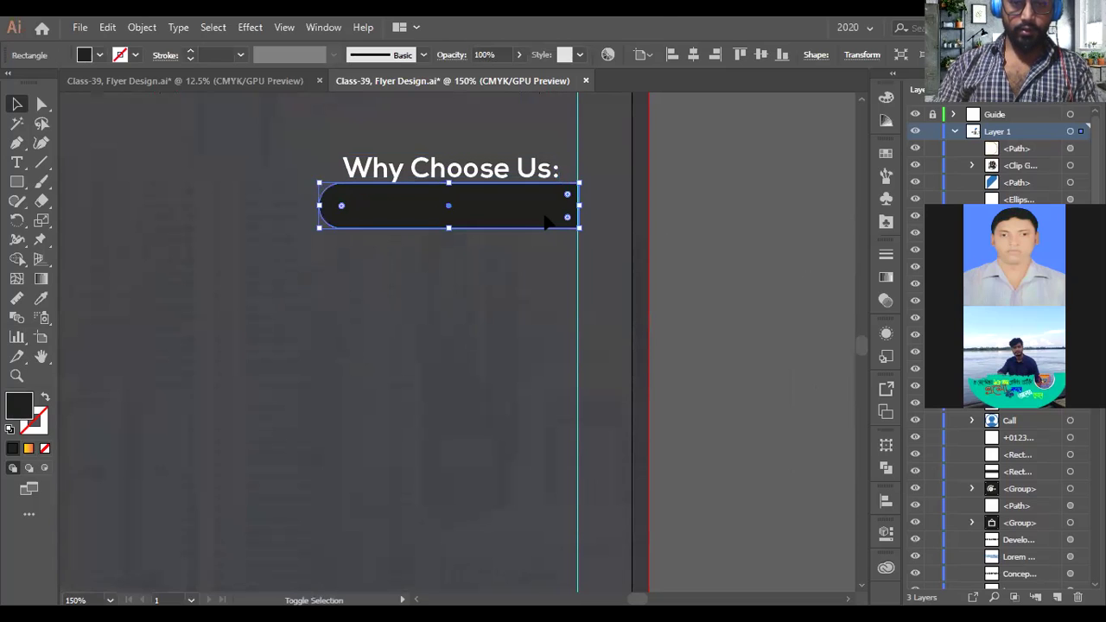
left_click_drag(545, 222, 545, 185)
key("ctrl+minus")
key("ctrl+minus")
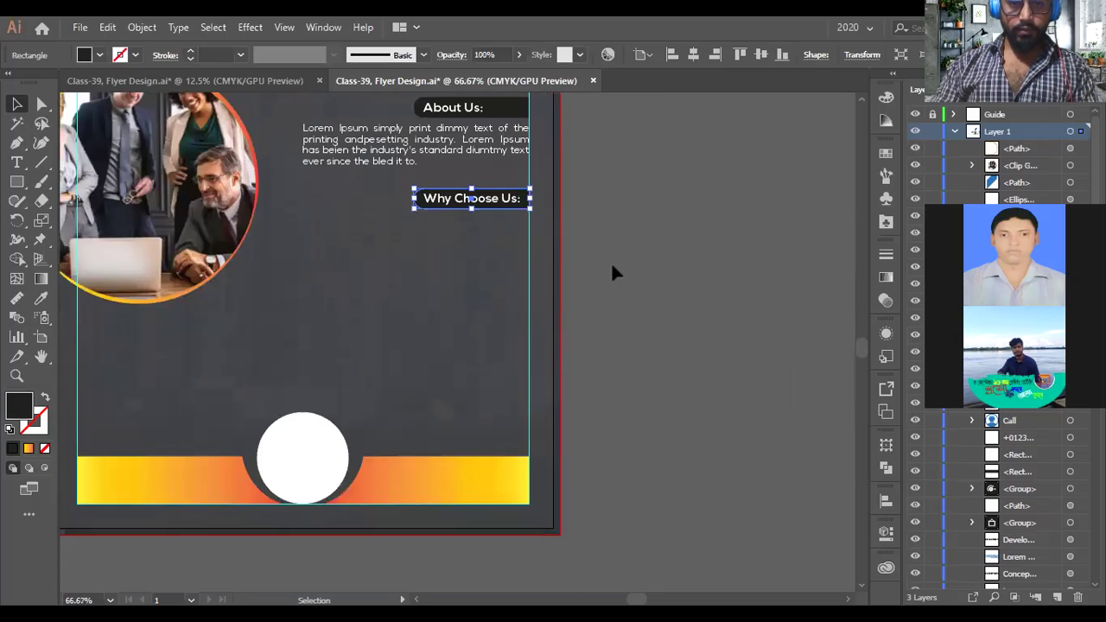
key("ctrl+minus")
- Duplicate the About Us paragraph directly beneath the "Why Choose Us:" heading, aligned with the original
left_click_drag(484, 211, 663, 260)
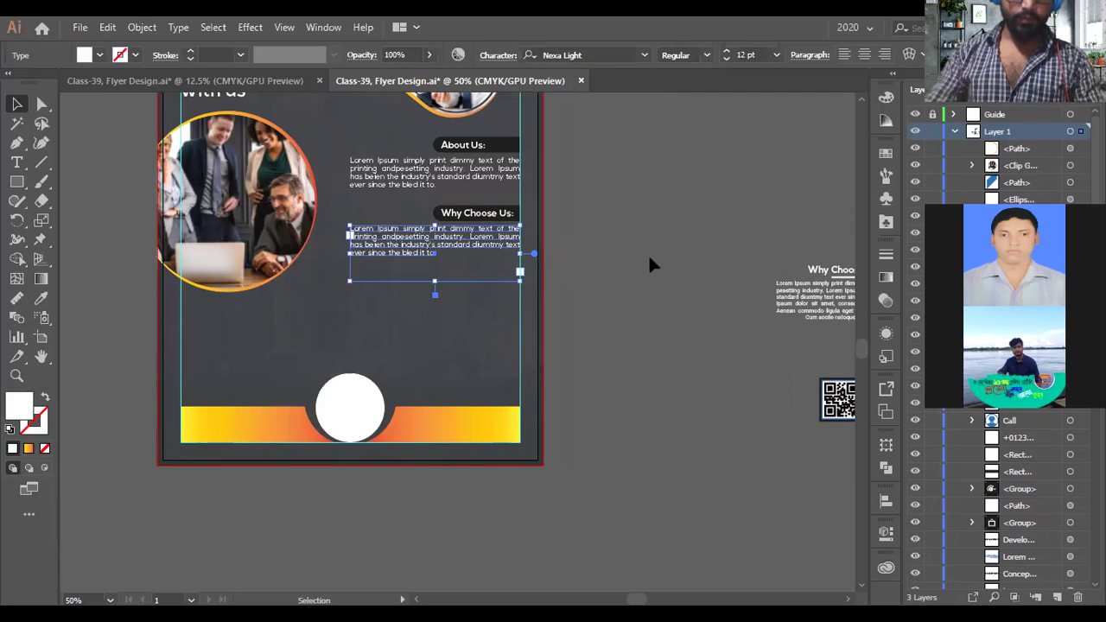
scroll(650, 259, "down", 2)
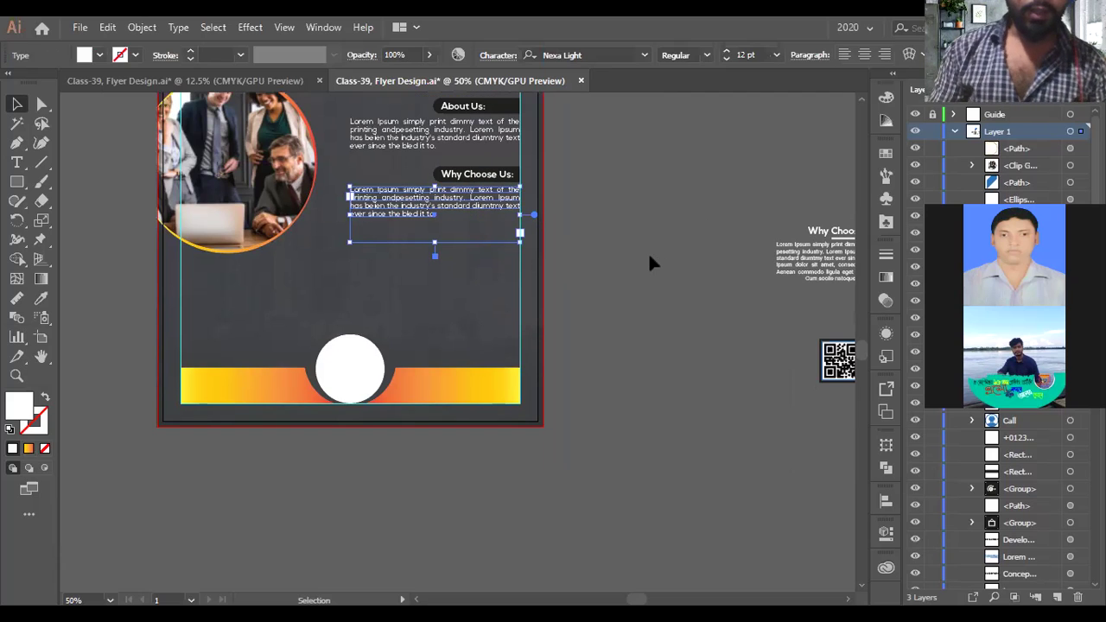
left_click(596, 228)
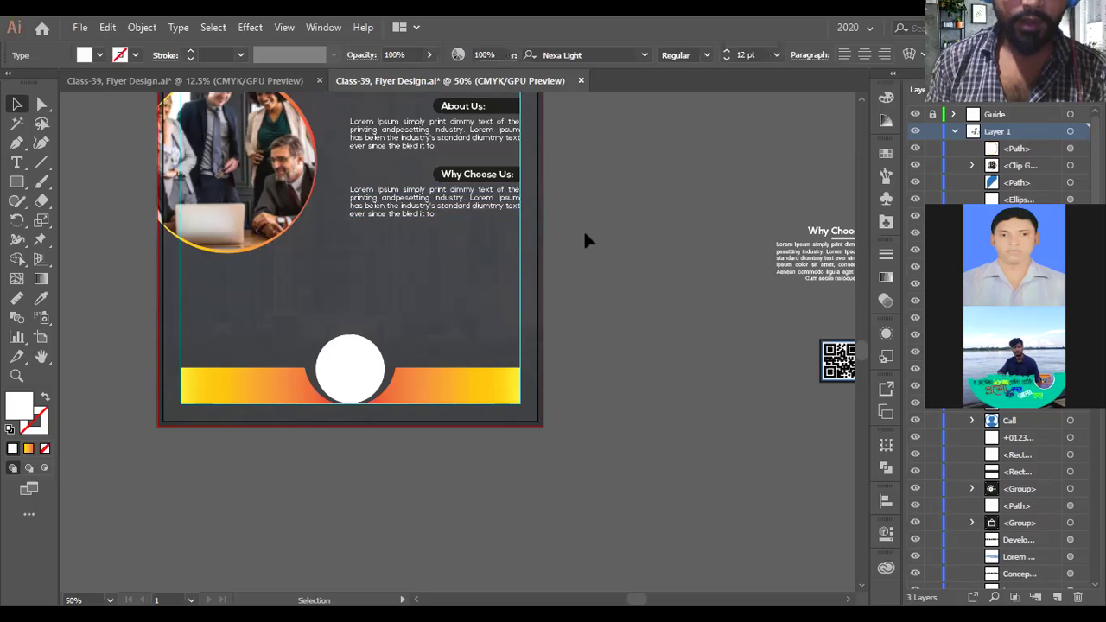
- Draw a small circle on the empty canvas beside the flyer, with no fill and a 1 pt white stroke
left_click_drag(573, 237, 531, 249)
scroll(18, 185, "up", 1)
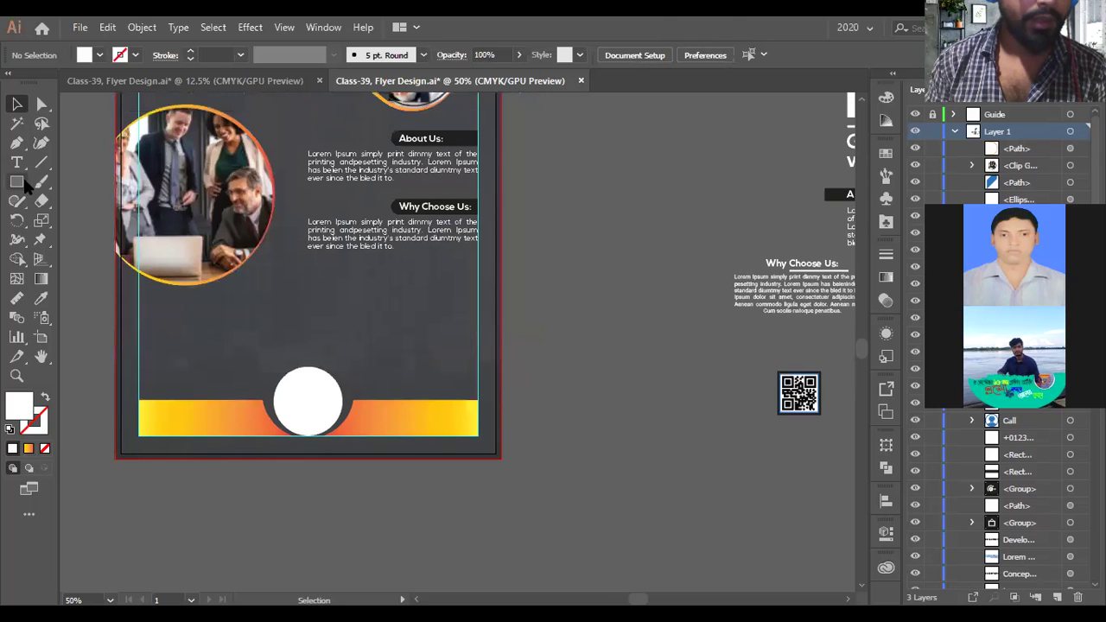
left_click(18, 183)
key("l")
scroll(577, 255, "up", 2)
left_click_drag(577, 255, 587, 267)
key("ctrl+equal")
key("ctrl+equal")
key("ctrl+equal")
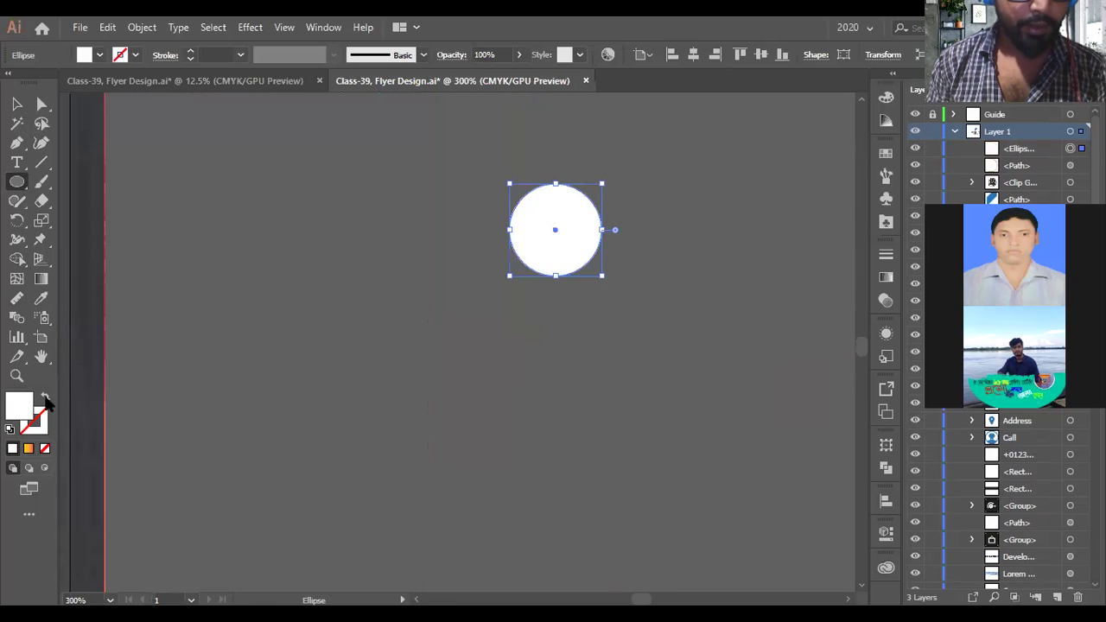
key("shift+x")
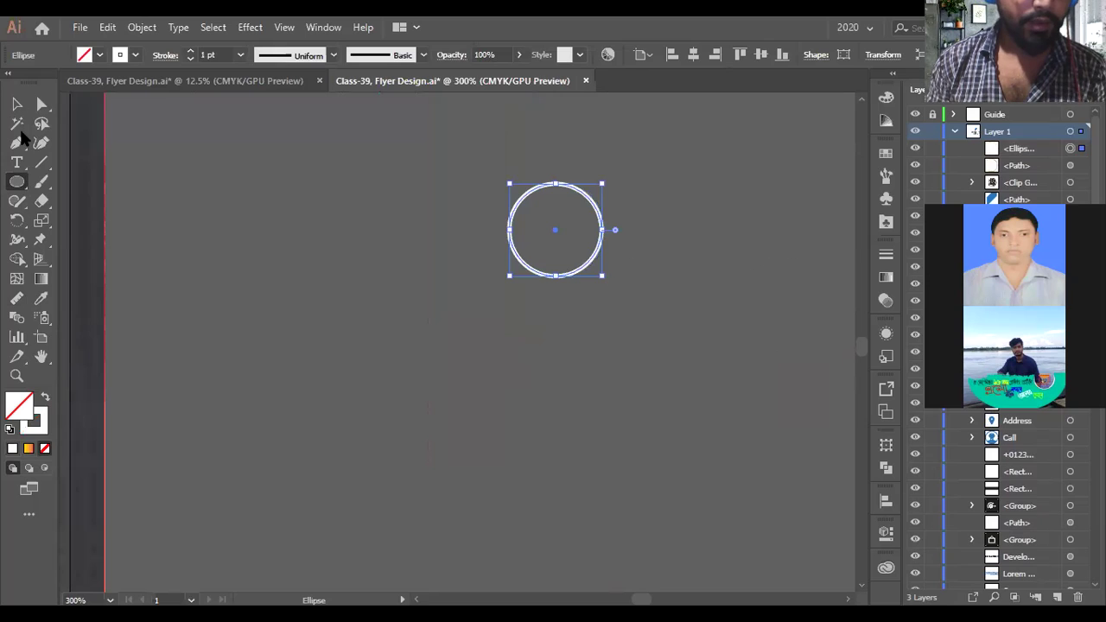
left_click(41, 162)
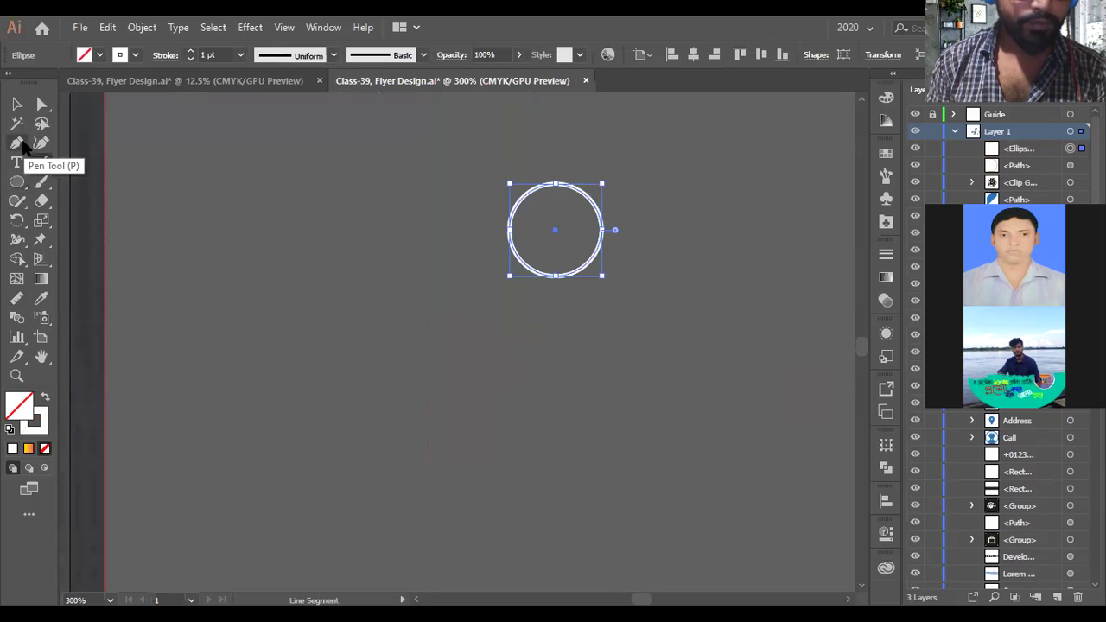
key("p")
scroll(542, 226, "up", 1)
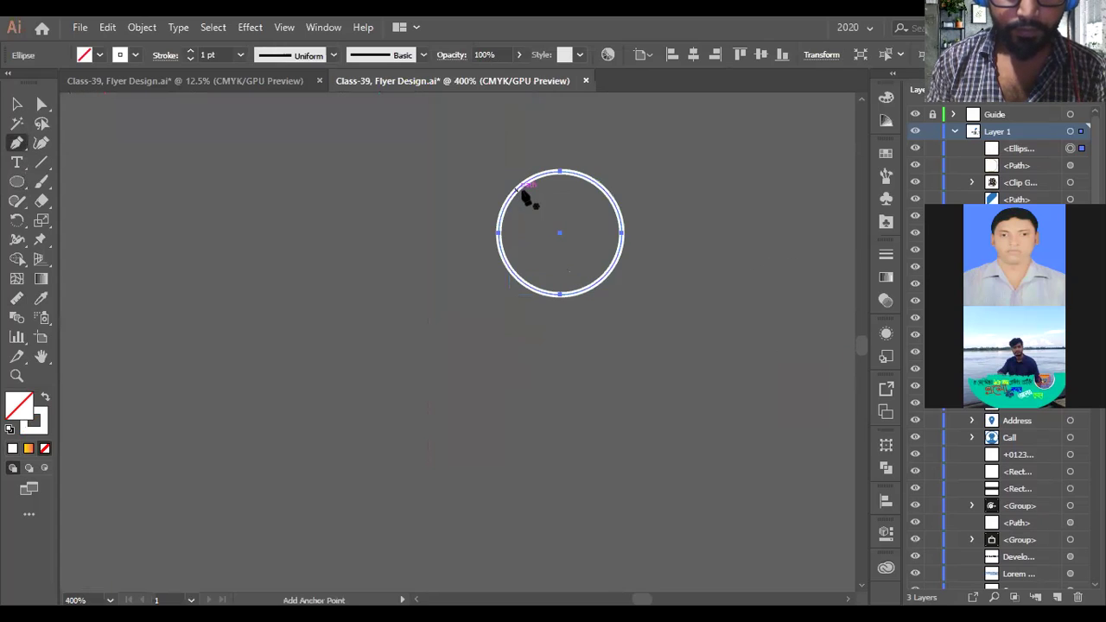
left_click(562, 177)
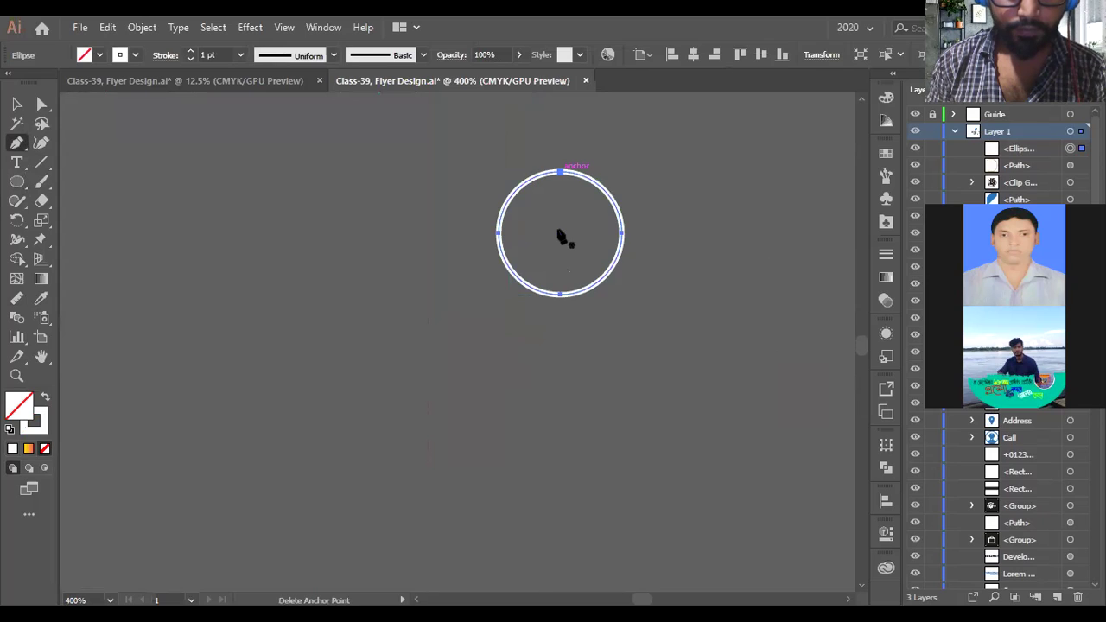
key("ctrl+z")
left_click(41, 162)
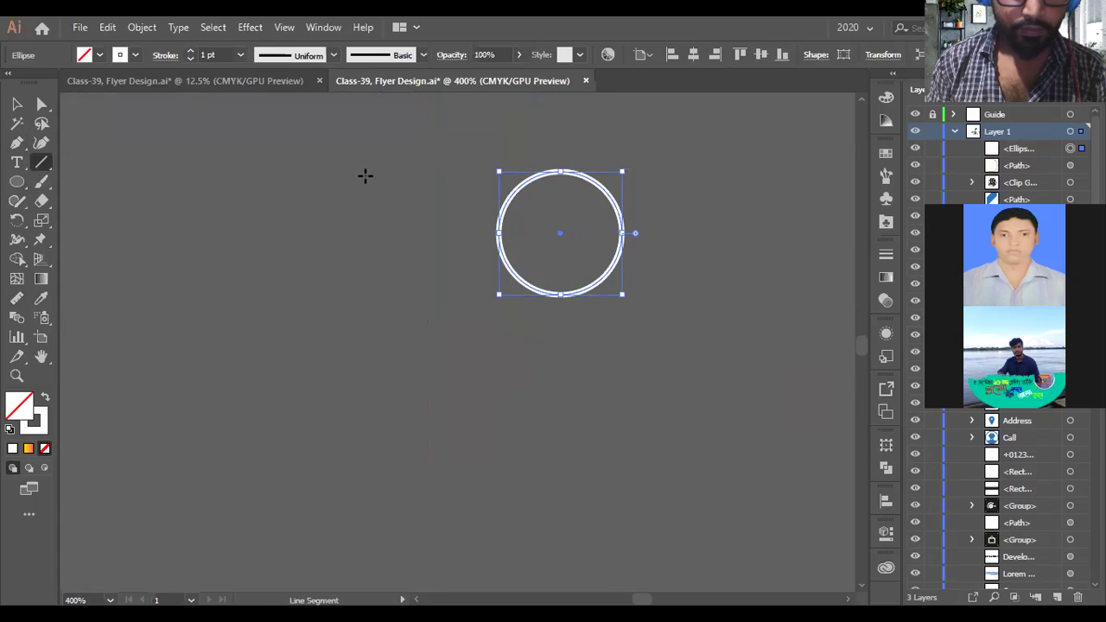
left_click(594, 353)
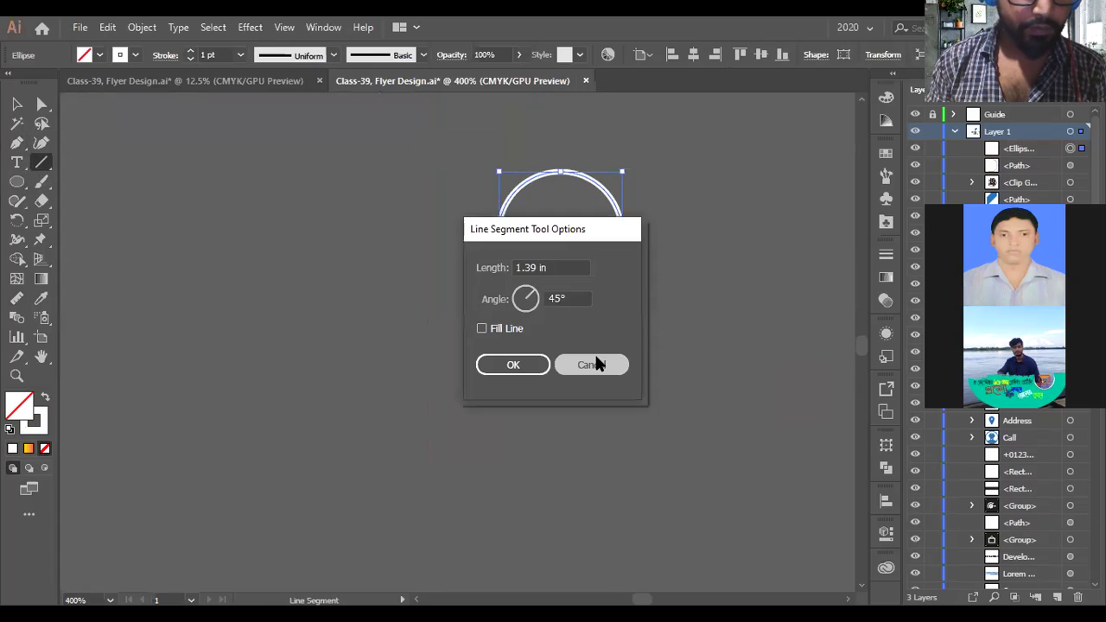
key("Escape")
key("v")
left_click(43, 167)
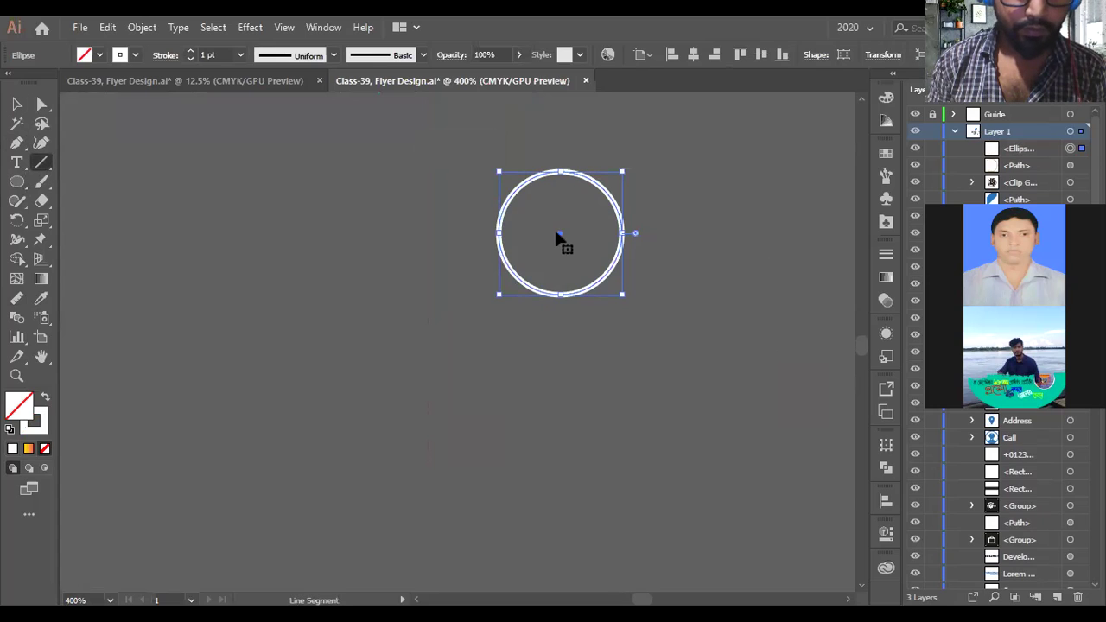
left_click(595, 360)
key("Escape")
key("v")
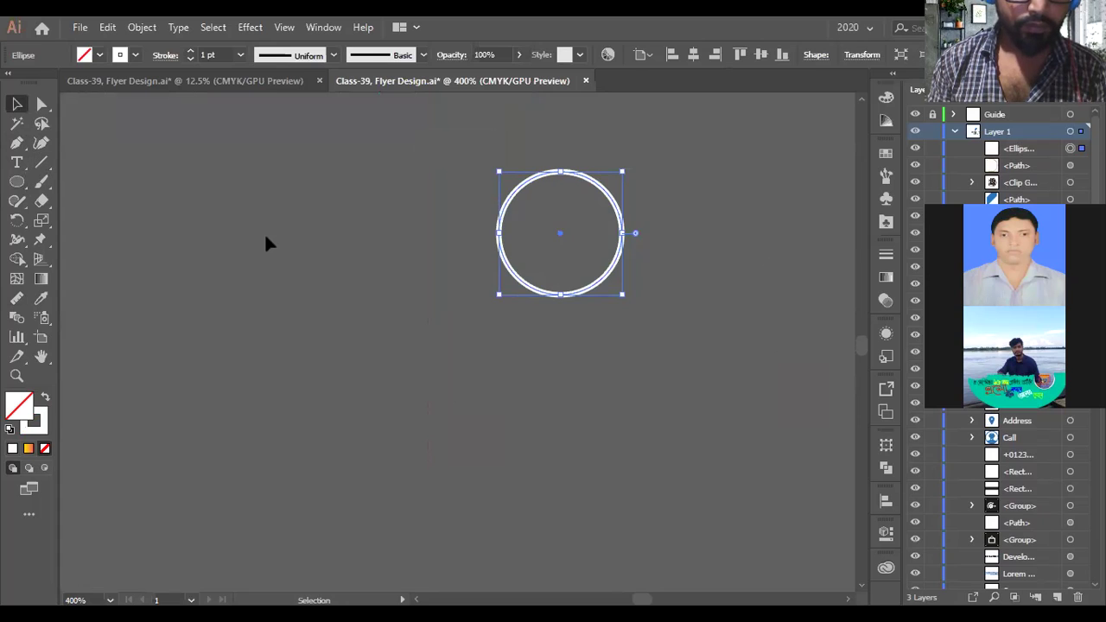
- Draw a straight diagonal line about 0.17 in long at 135° between the circle's centre and its upper-left edge
left_click(82, 190)
left_click(41, 161)
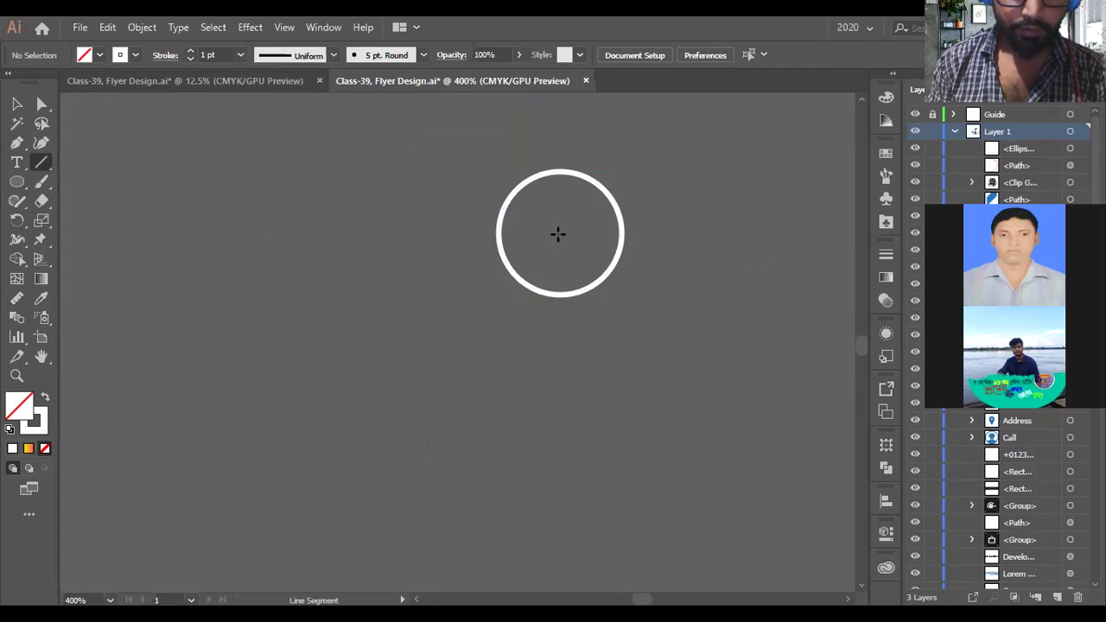
left_click_drag(514, 186, 562, 232)
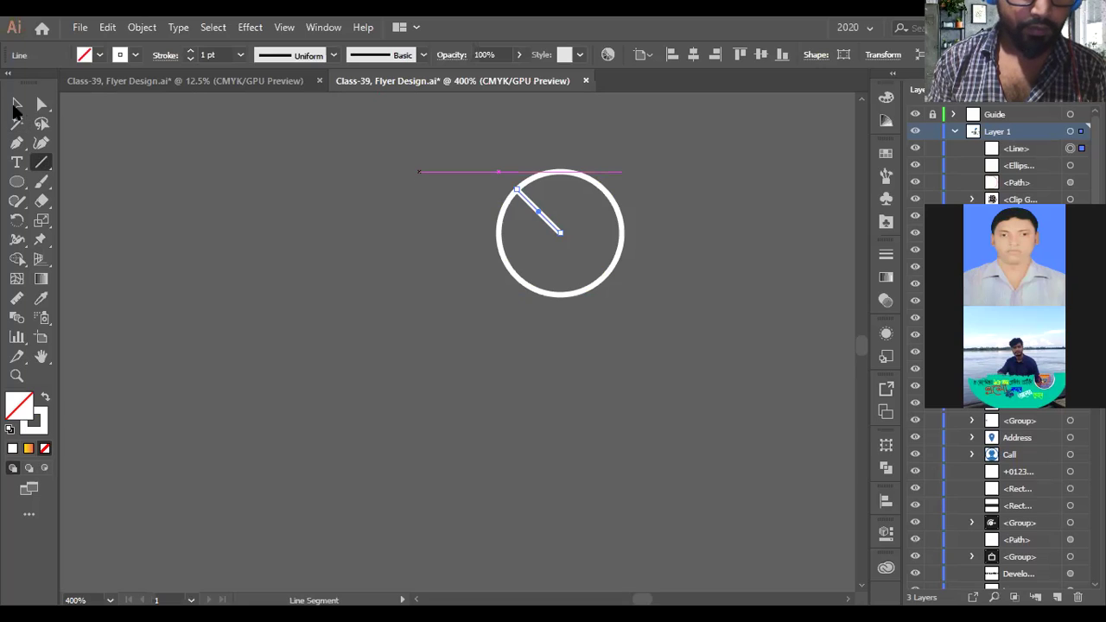
key("v")
left_click(346, 207)
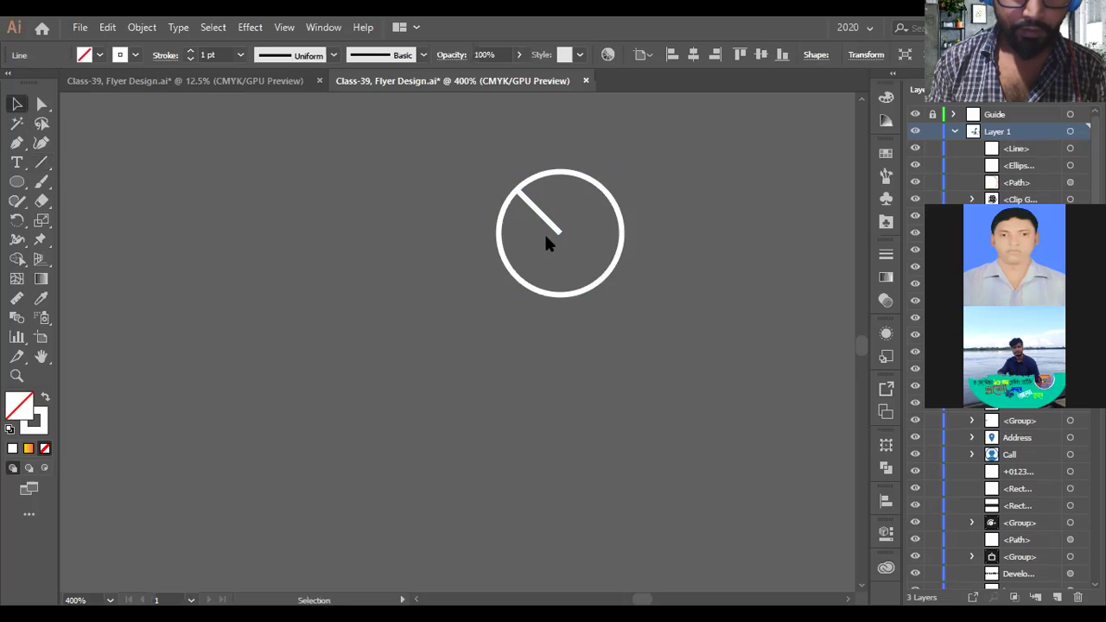
- Draw a second diagonal line from the circle's centre to its lower-left edge, mirroring the first
key("backslash")
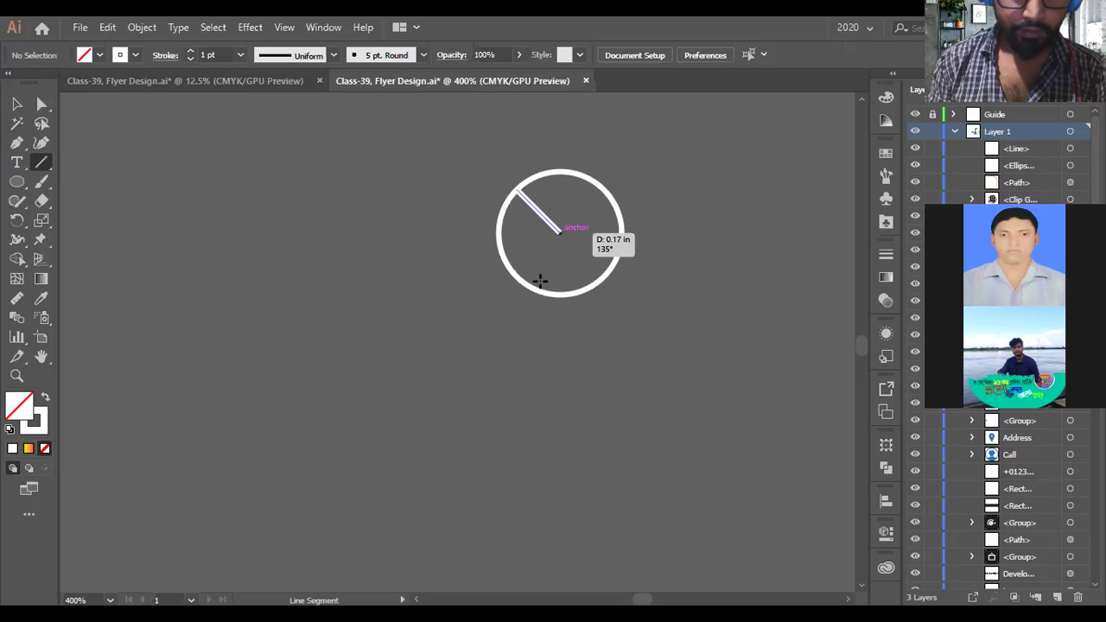
left_click_drag(533, 285, 501, 276)
key("a")
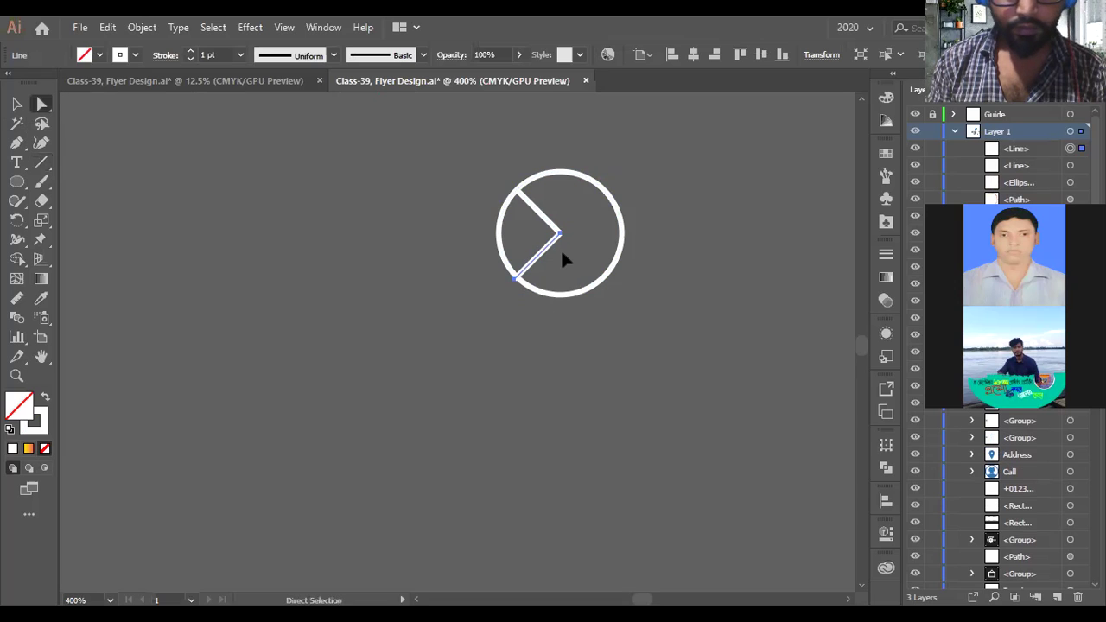
- Try to join the two diagonal lines where they meet at the circle's centre
left_click(563, 243)
key("ctrl+plus")
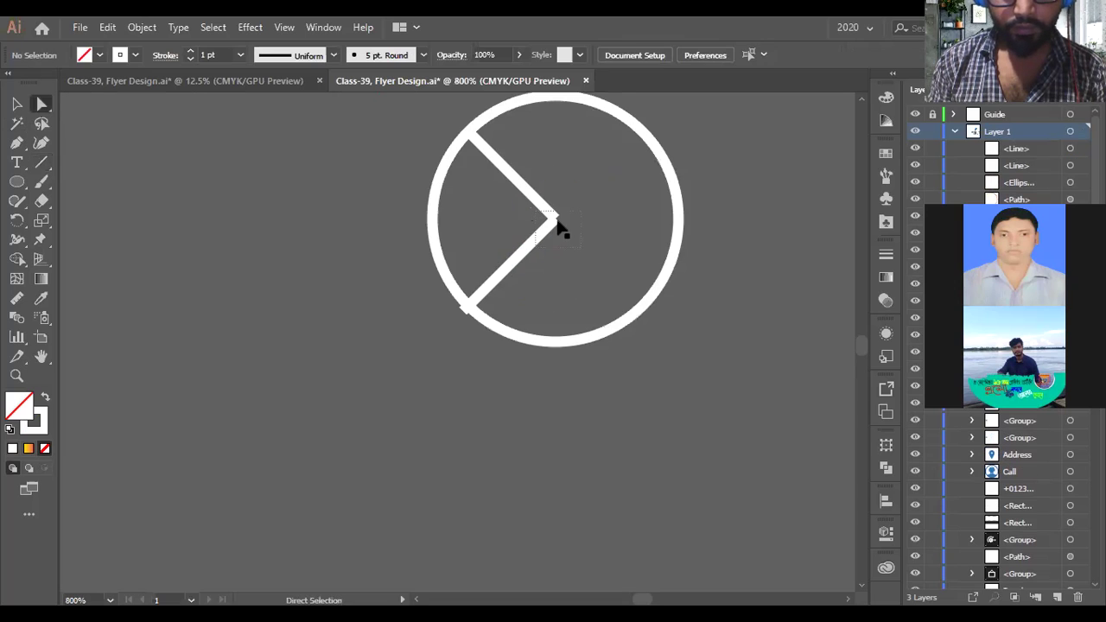
right_click(557, 221)
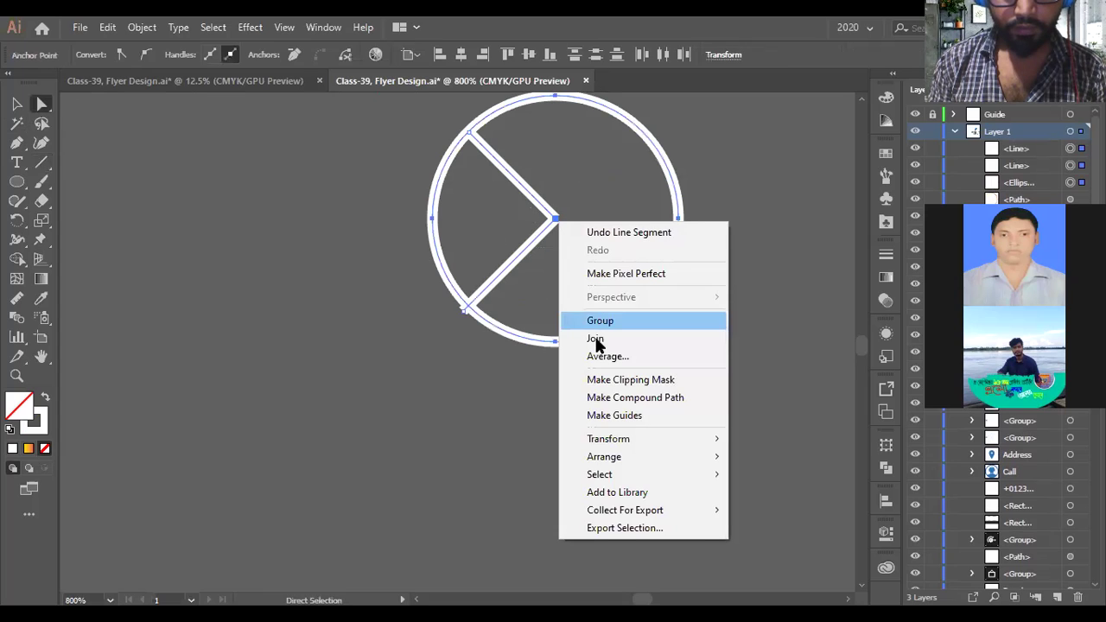
left_click(720, 338)
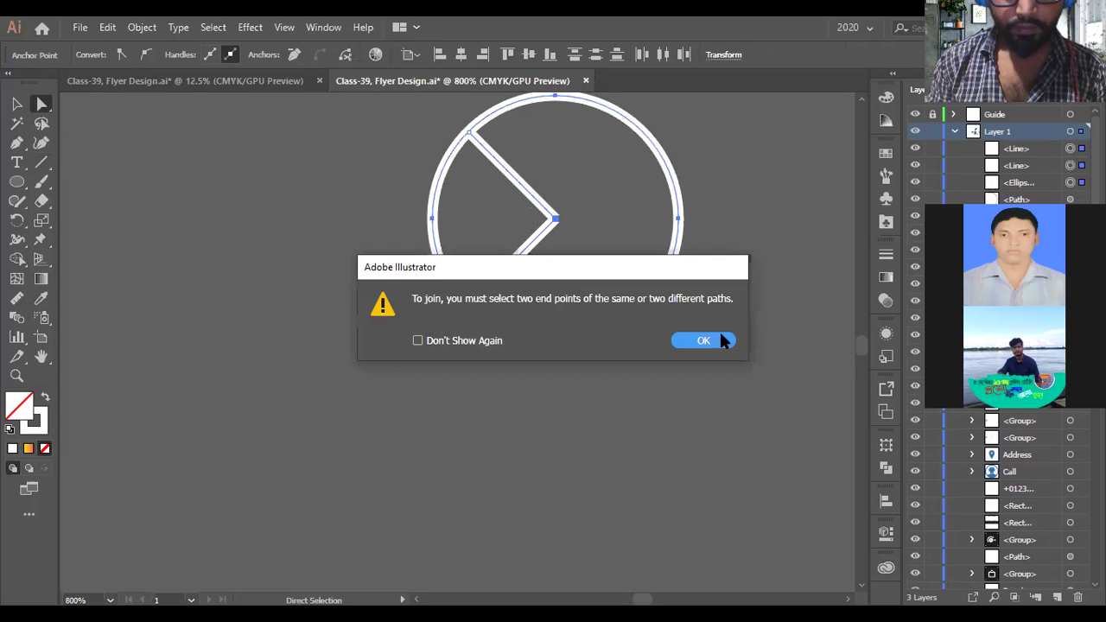
key("Return")
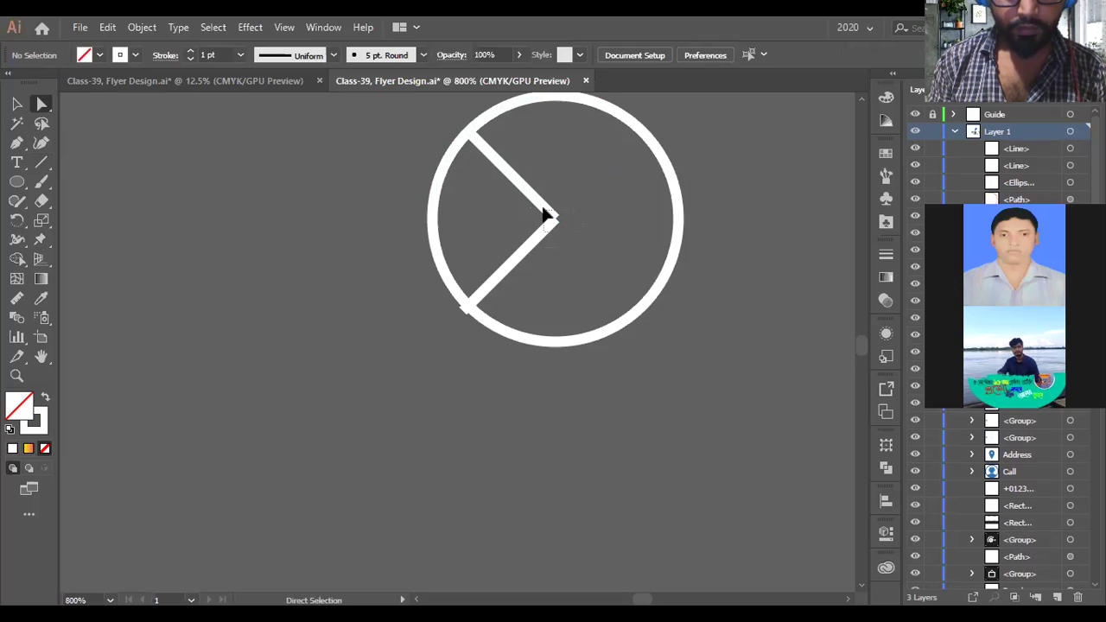
key("ctrl+a")
key("ctrl+shift+a")
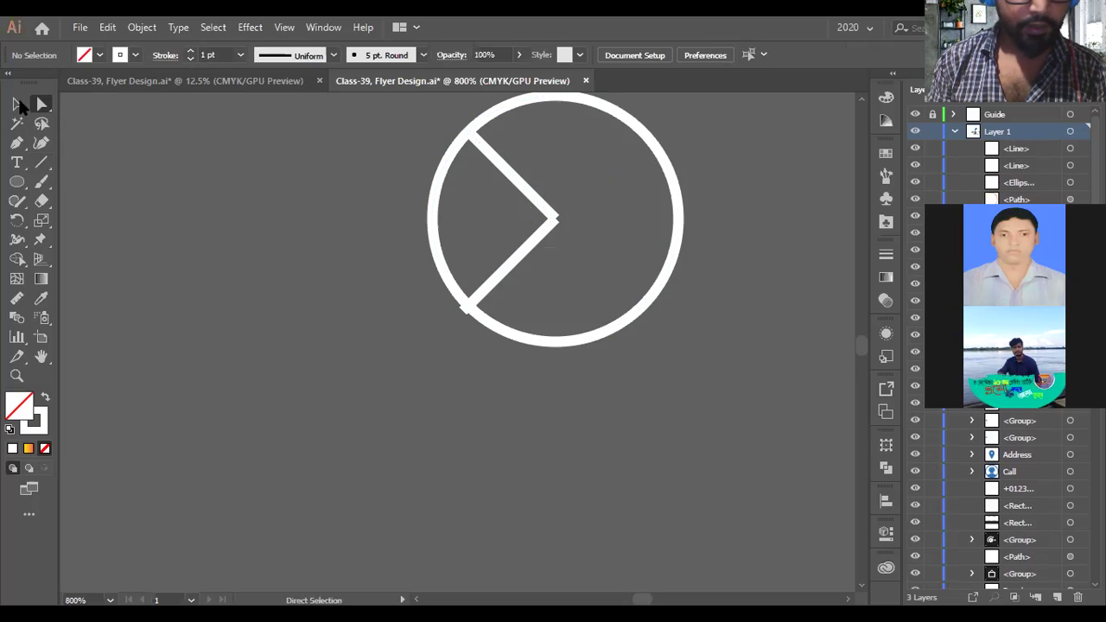
- Move both diagonal lines together horizontally out of the circle, to the empty area on its left
key("v")
left_click(535, 173)
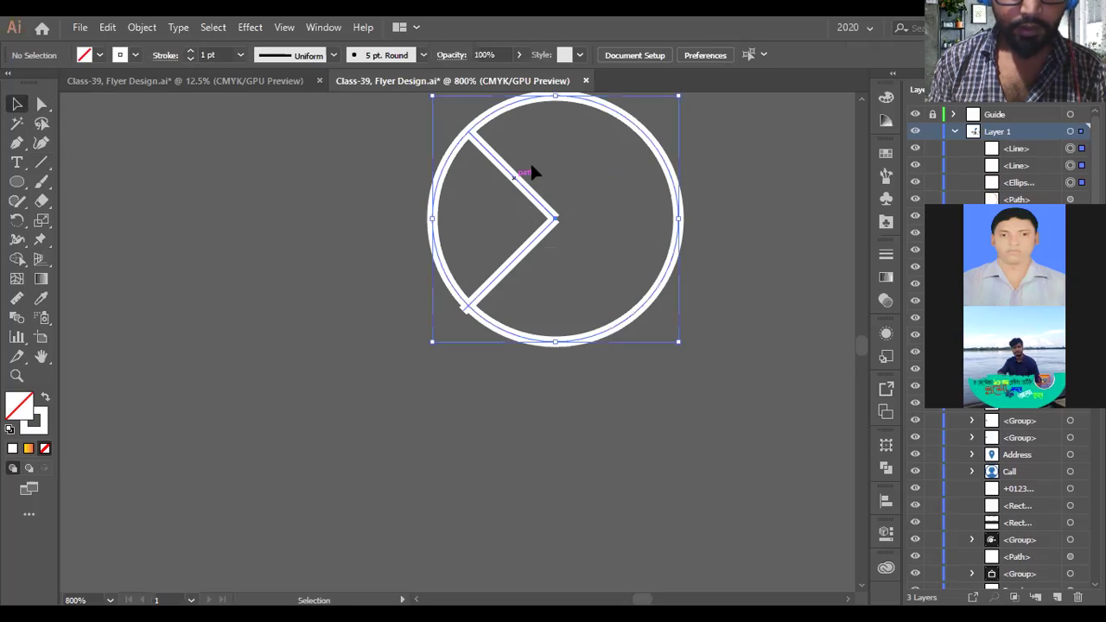
left_click(500, 177)
left_click_drag(501, 178, 345, 240)
left_click(519, 258, "shift")
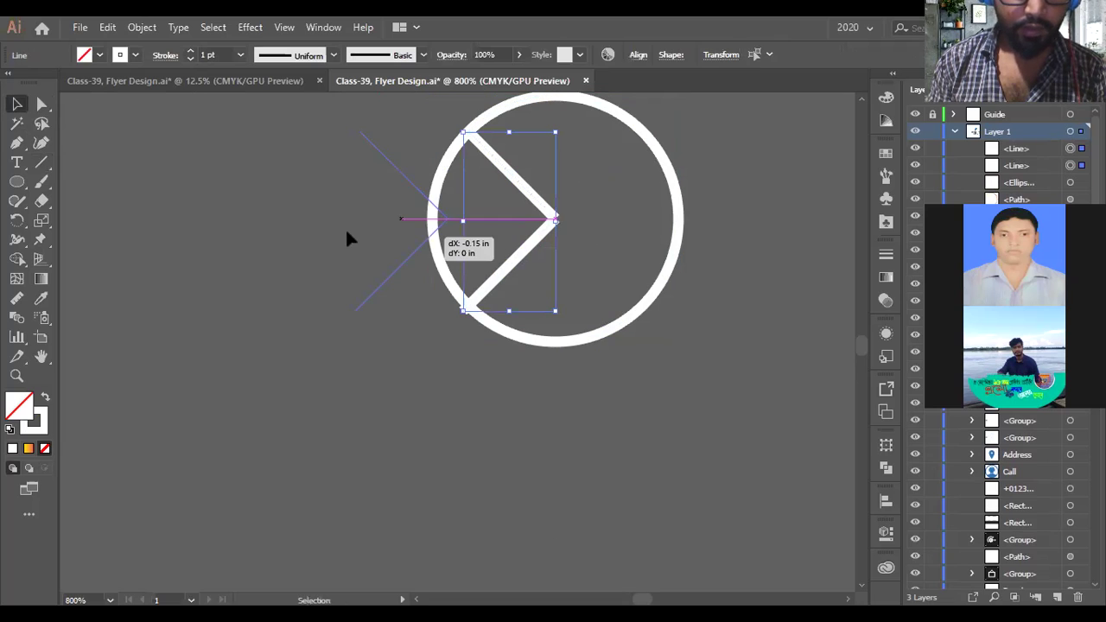
- Join the two diagonal lines at their meeting end points to form a single chevron path
left_click(42, 104)
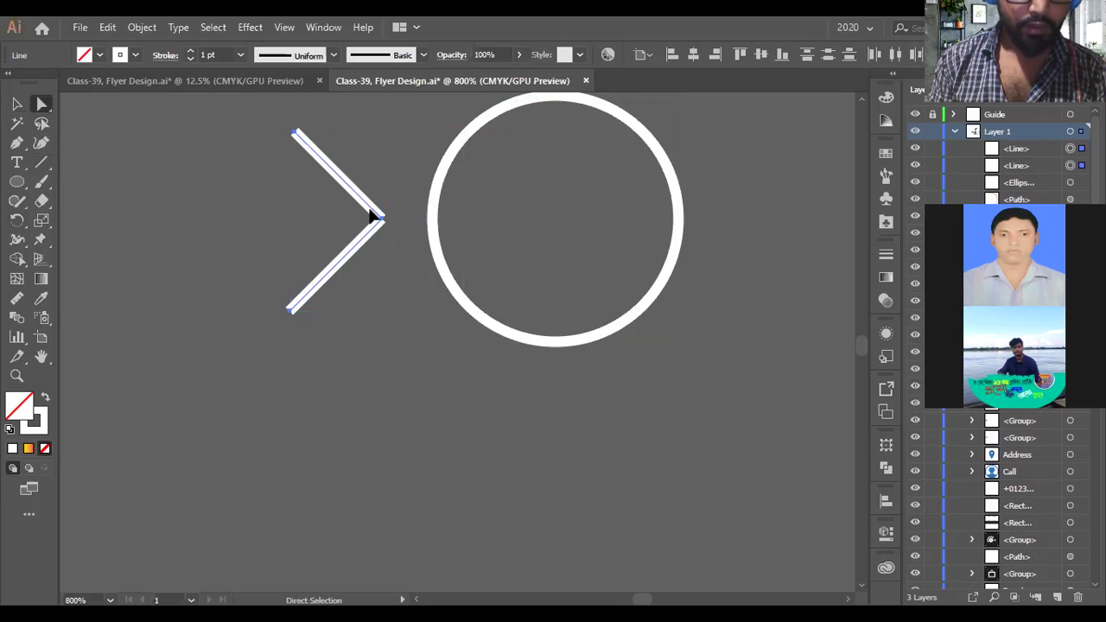
right_click(370, 210)
left_click(399, 327)
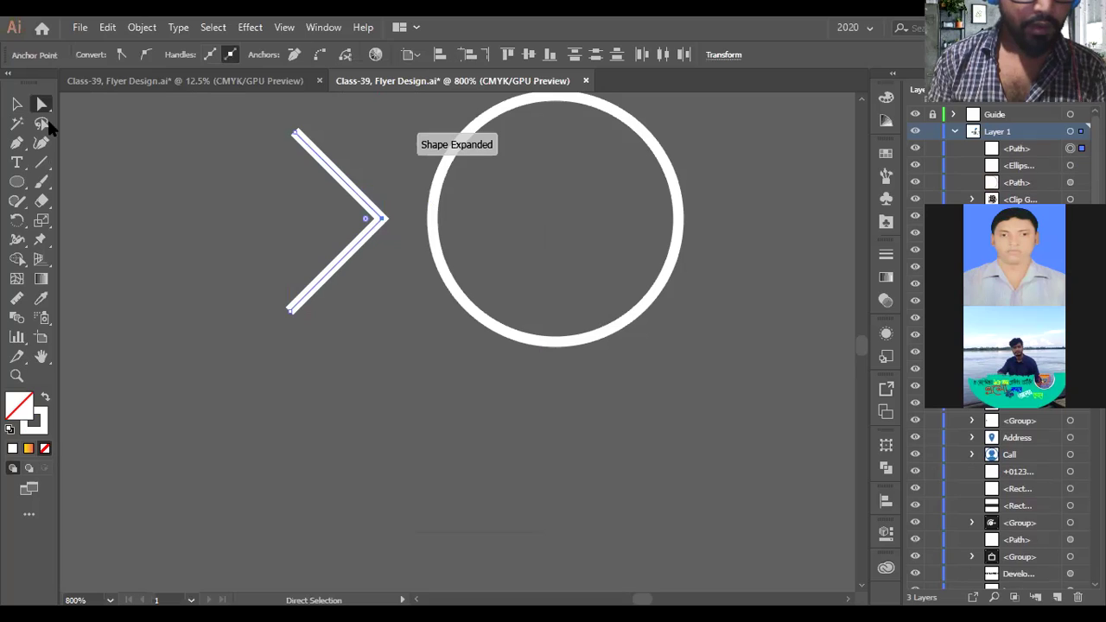
- Place the chevron back in the circle, slightly enlarged with its tip past the centre, and snap its lower end onto the circle's outline
left_click(16, 104)
left_click_drag(370, 215, 585, 221)
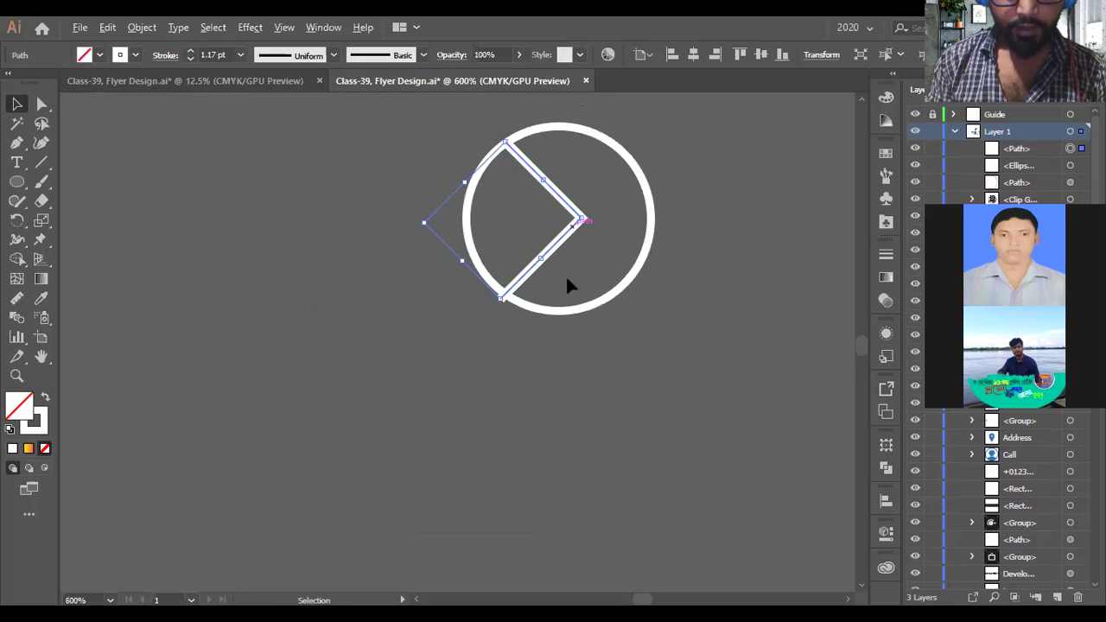
key("ctrl+plus")
key("a")
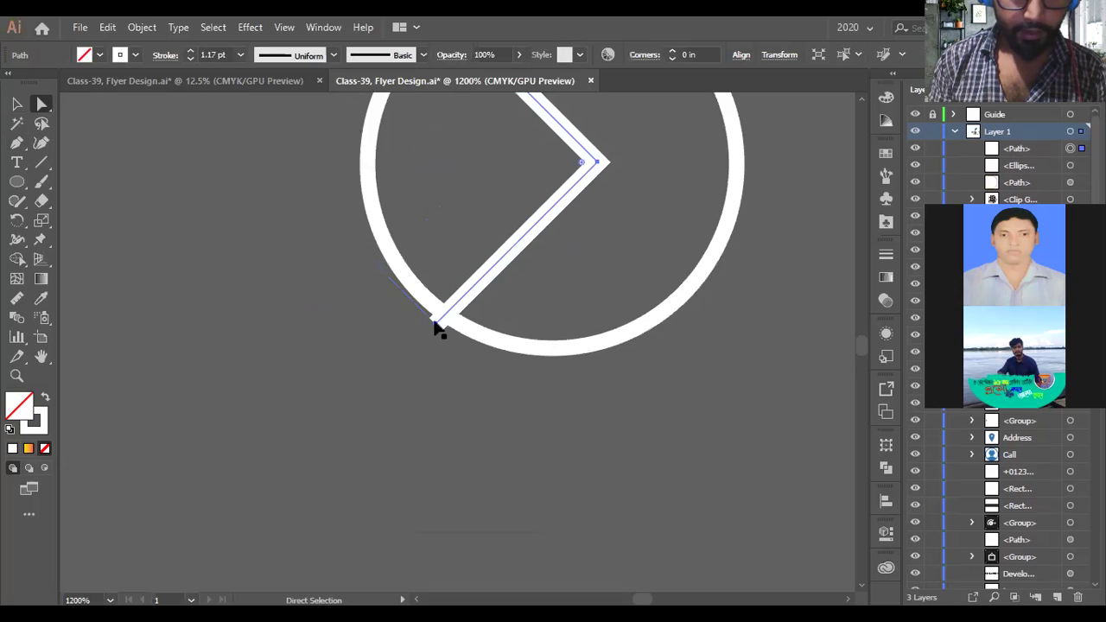
left_click(434, 324)
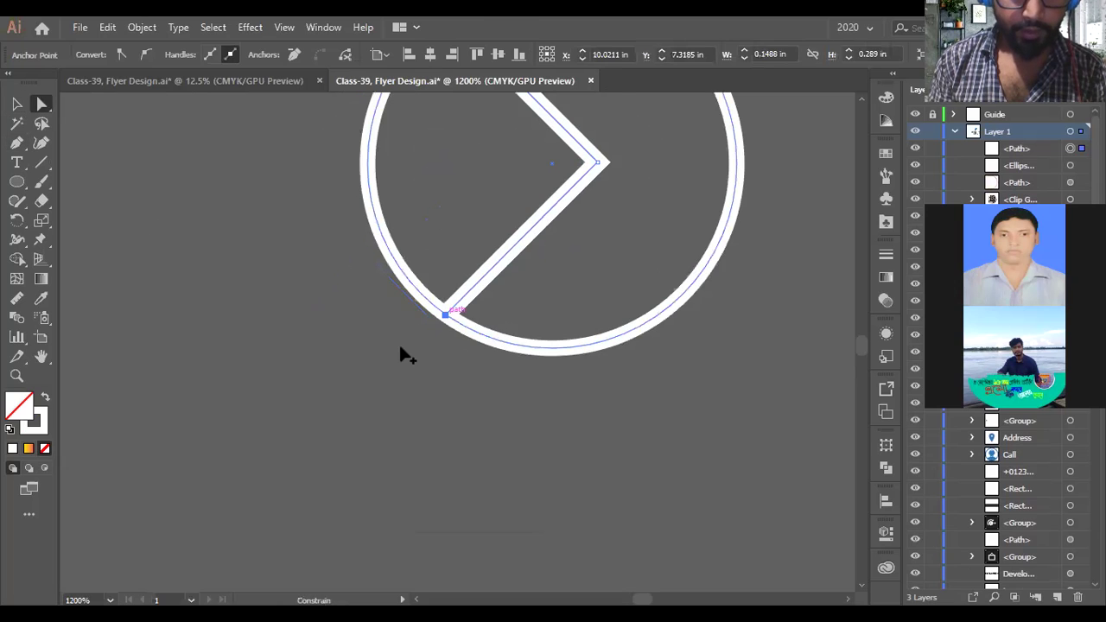
key("ctrl+minus")
key("ctrl+minus")
key("ctrl+minus")
left_click(497, 301)
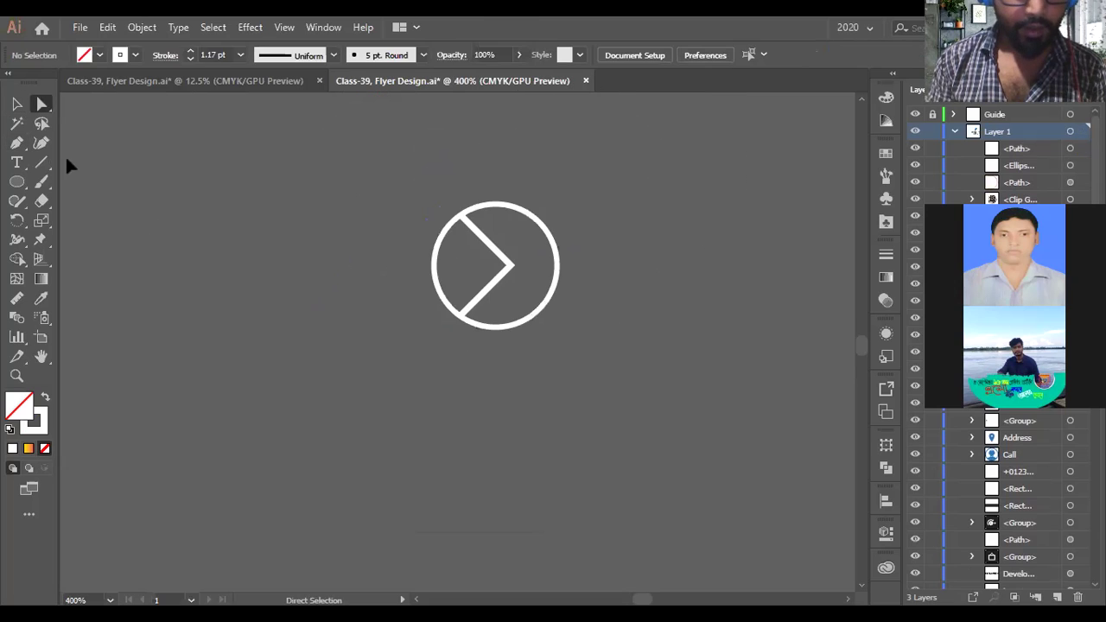
- Round the chevron's pointed tip with a corner radius of about 0.05 in
key("ctrl+=")
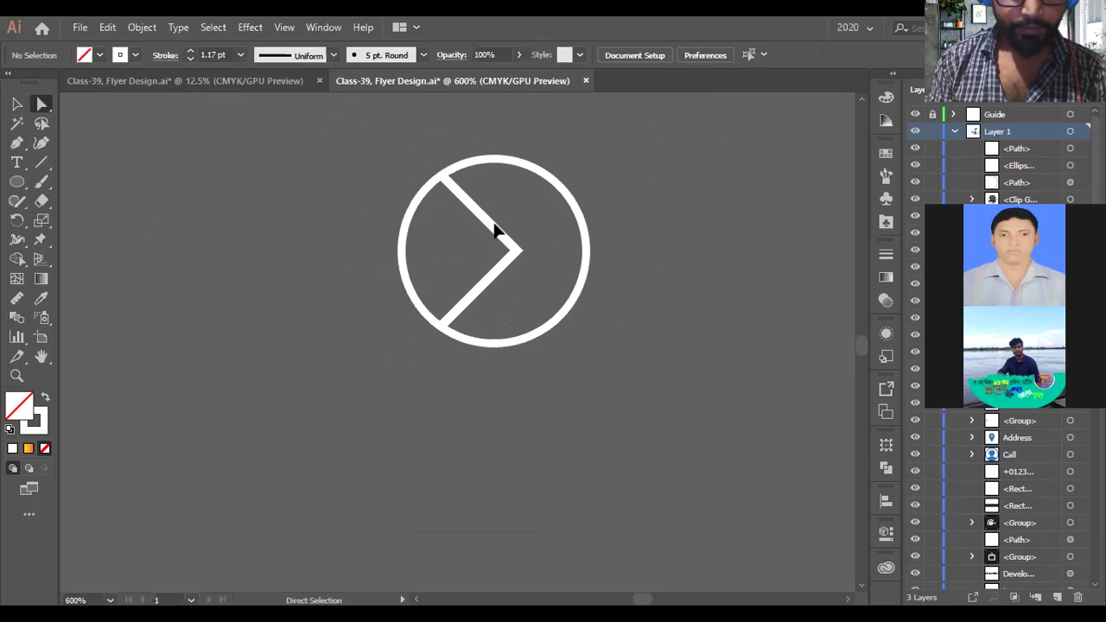
left_click(501, 235)
left_click(12, 111)
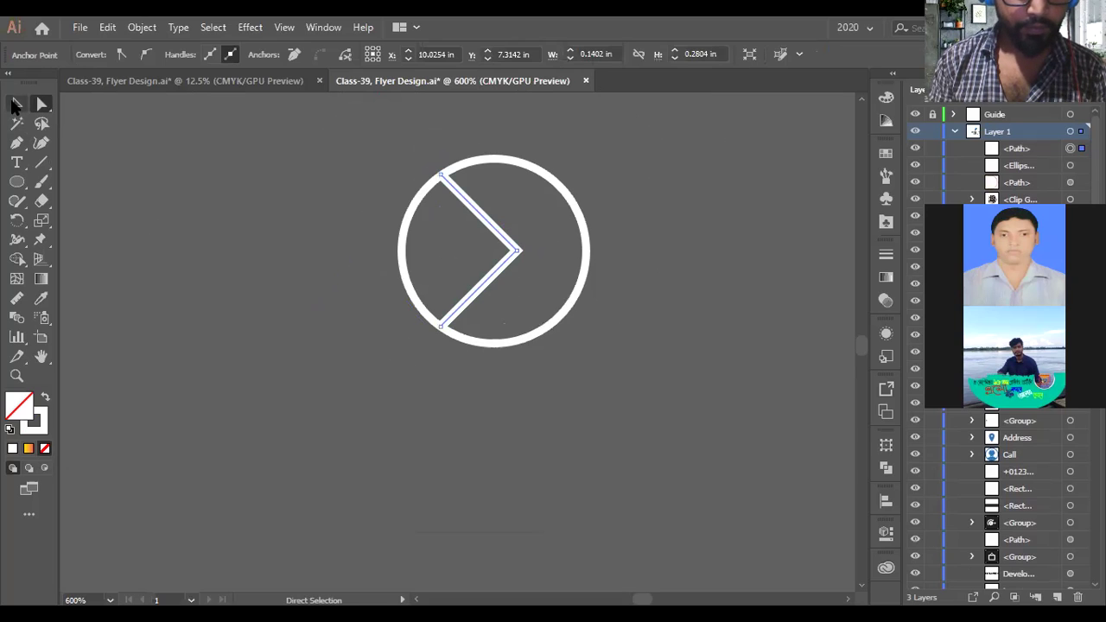
key("a")
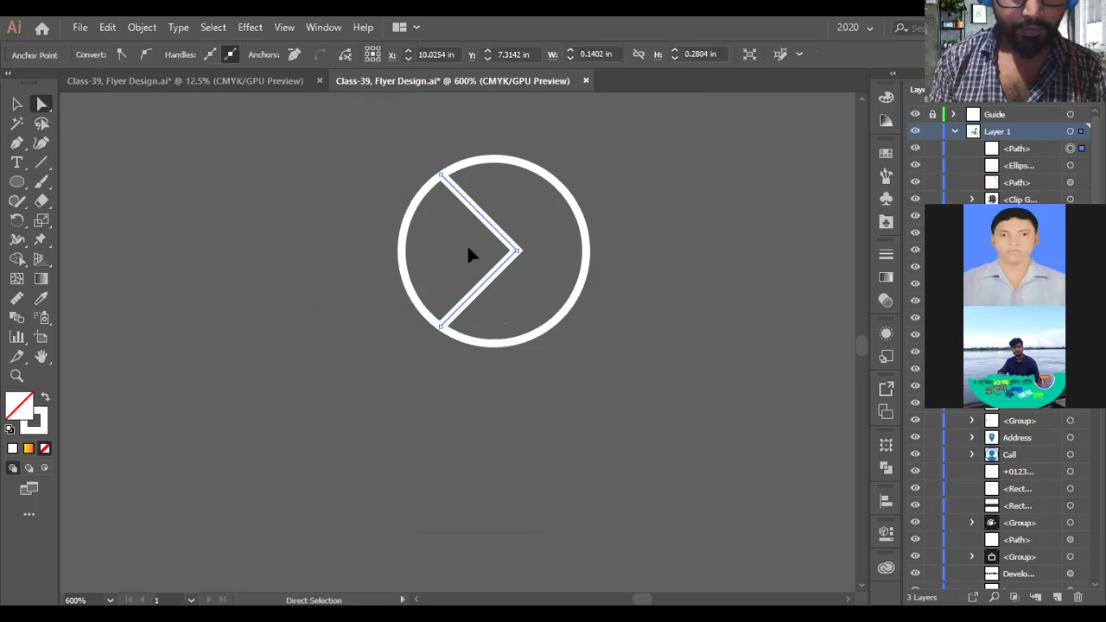
left_click(85, 128)
key("v")
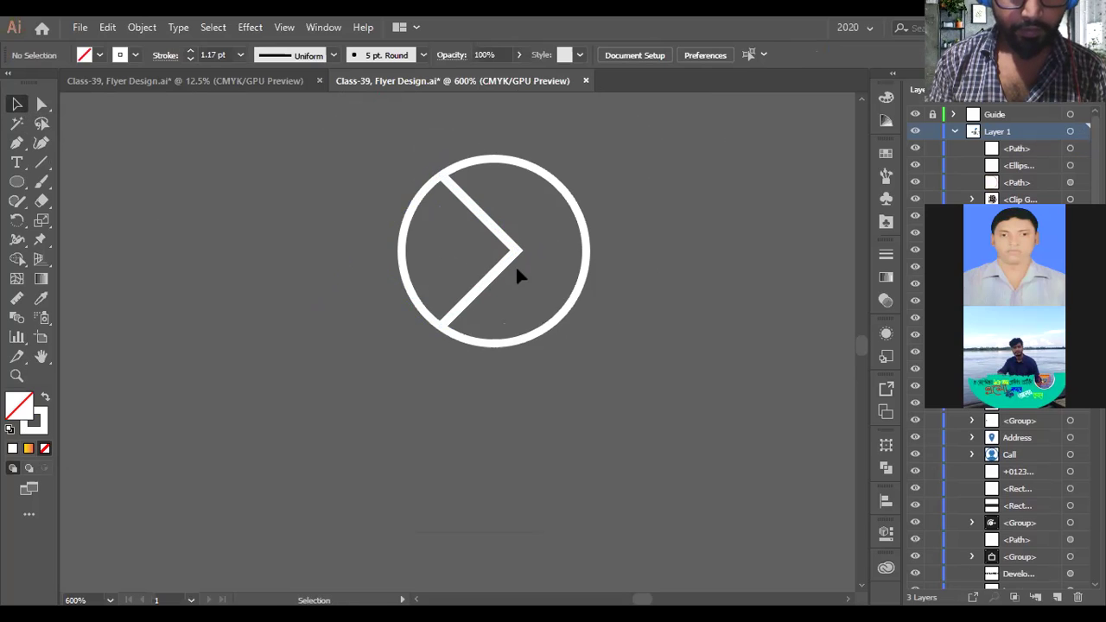
left_click_drag(471, 239, 157, 191)
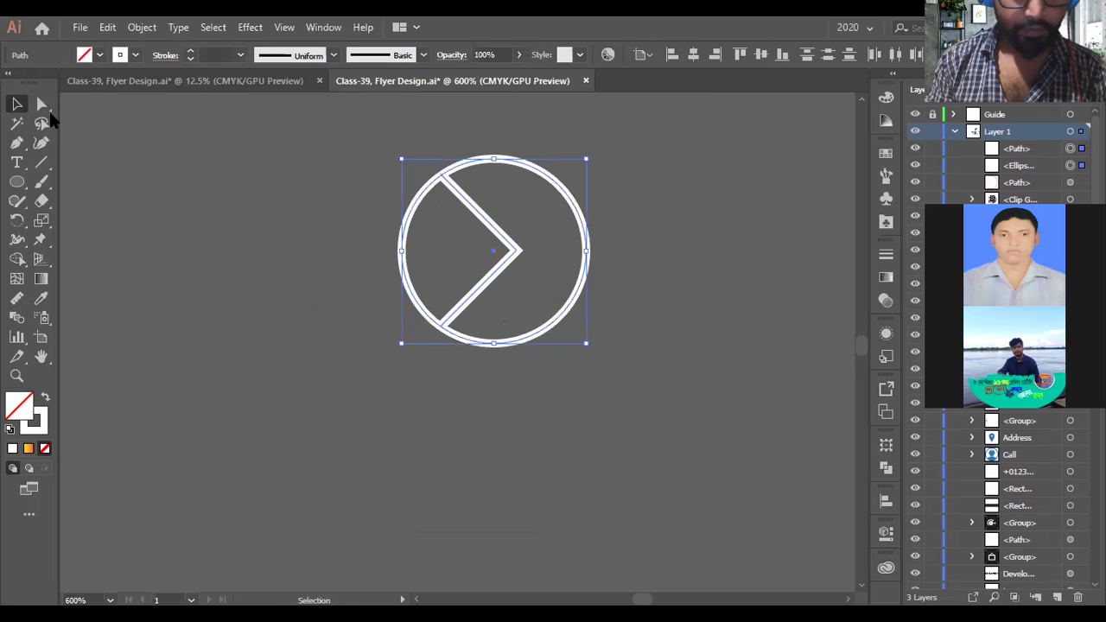
key("a")
left_click_drag(498, 253, 406, 293)
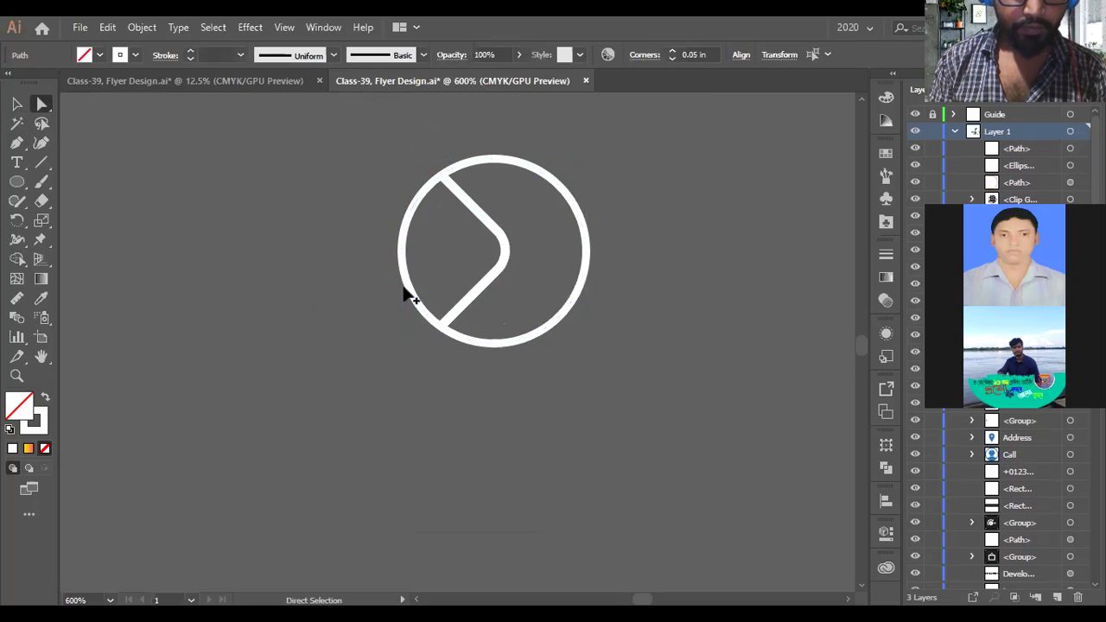
key("ctrl+minus")
key("ctrl+minus")
key("ctrl+minus")
left_click(199, 201)
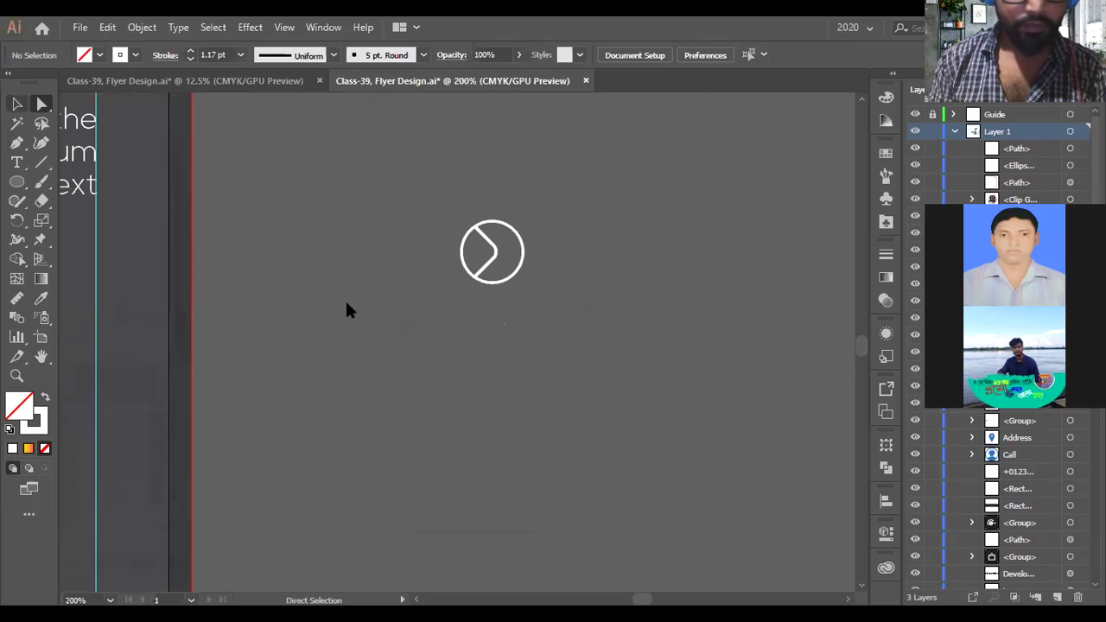
key("v")
left_click_drag(509, 283, 529, 315)
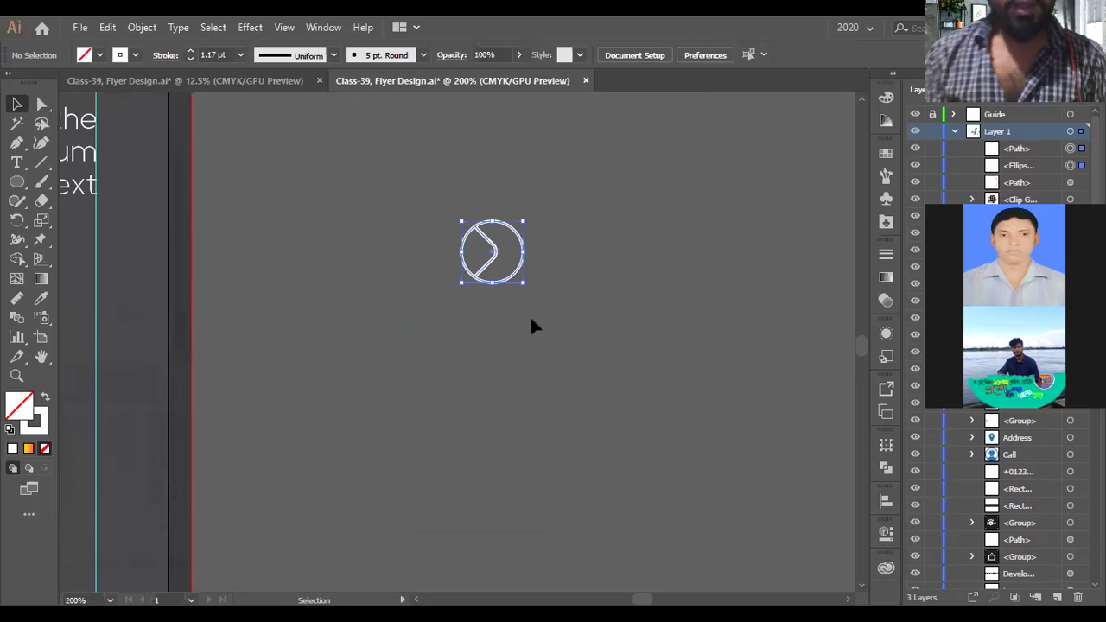
key("ctrl+h")
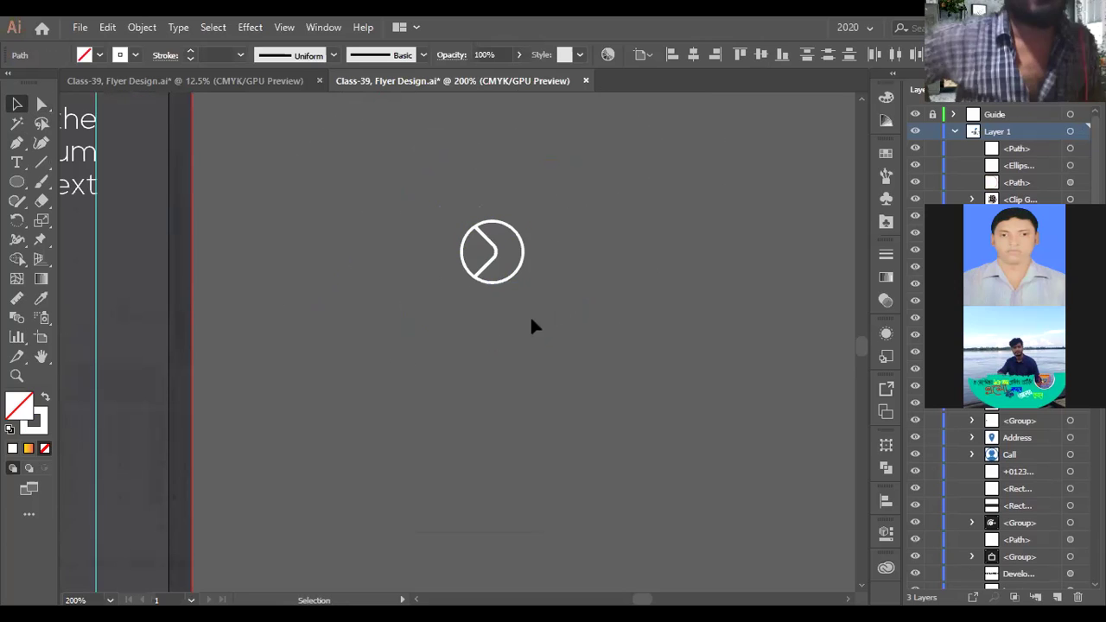
left_click(531, 319)
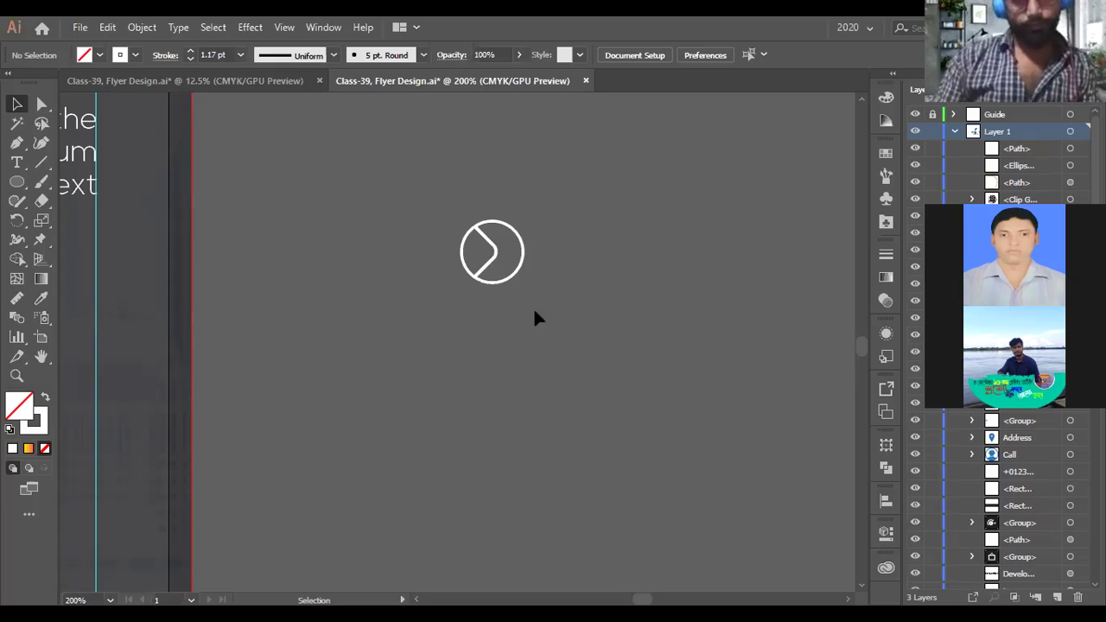
- Group the circle and its chevron into one icon
scroll(533, 311, "down", 3)
scroll(531, 311, "up", 1)
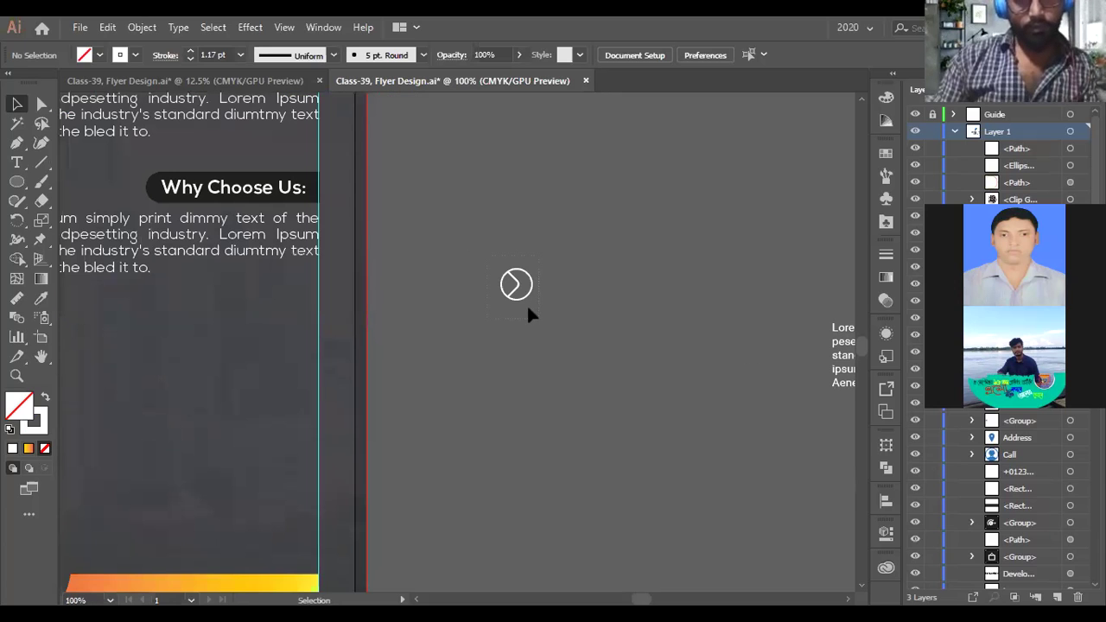
right_click(520, 293)
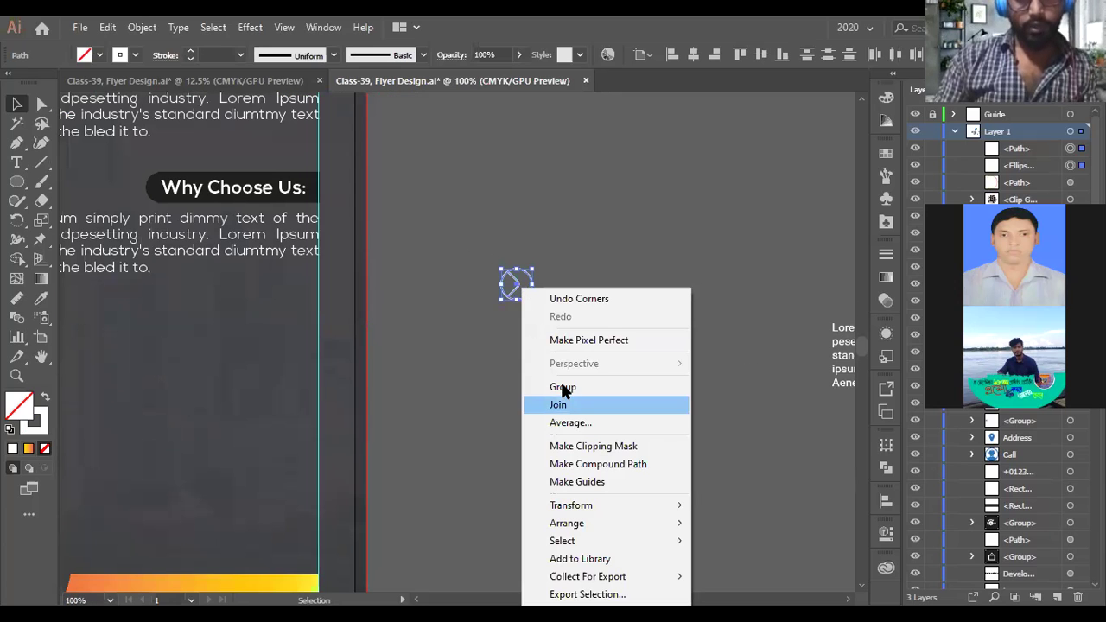
key("ctrl+g")
scroll(688, 365, "down", 1)
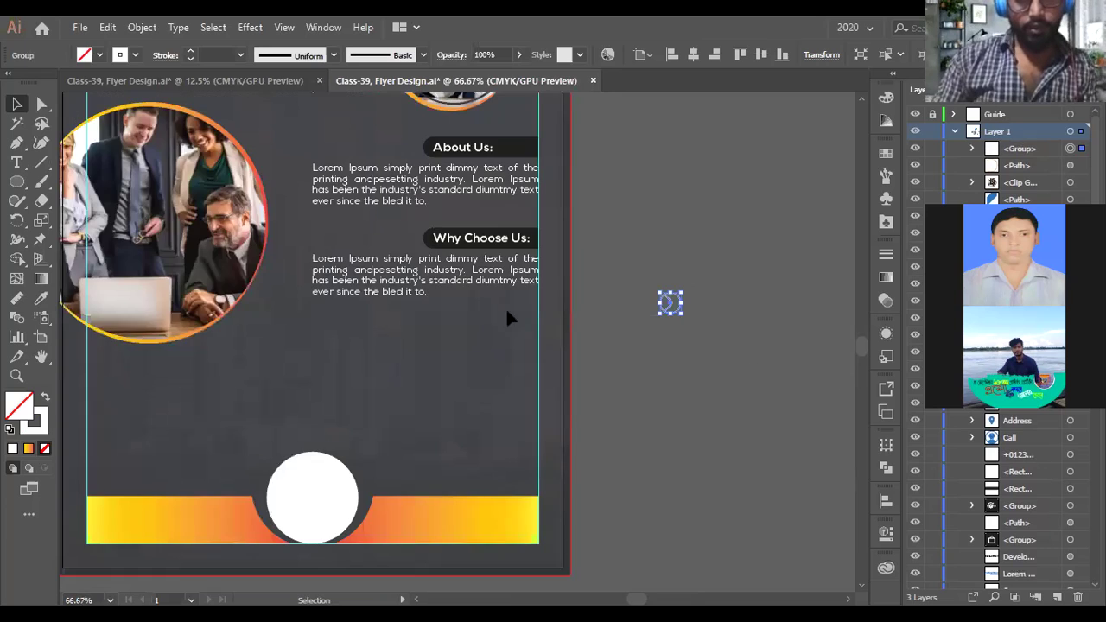
- Delete everything after "industry." in the Why Choose Us paragraph, keeping only its first sentence
scroll(492, 302, "up", 1)
left_click(412, 285)
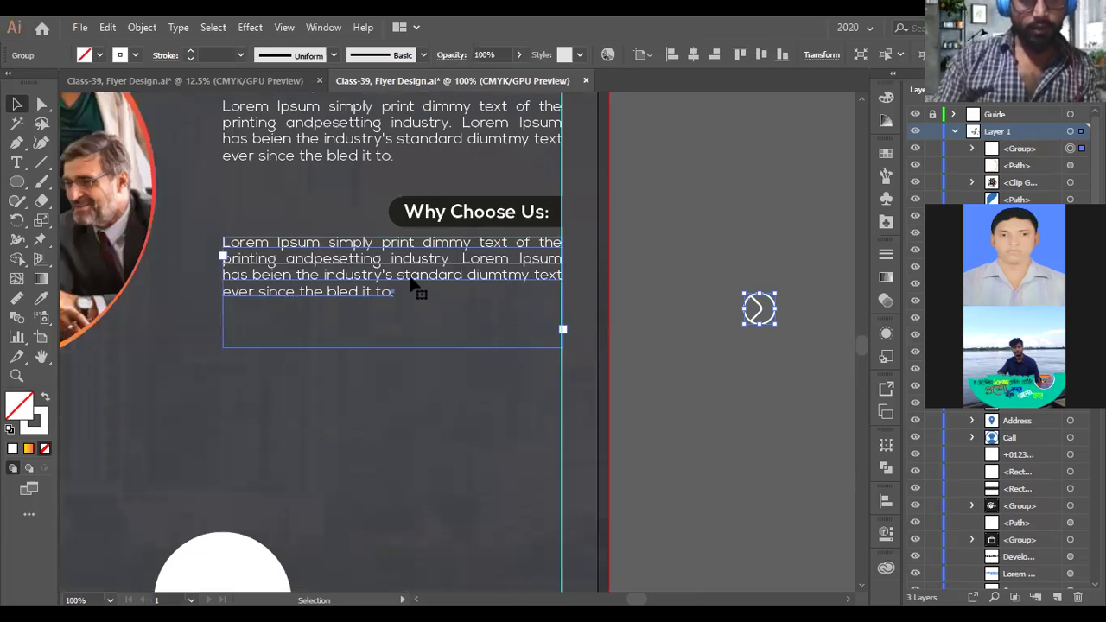
left_click_drag(450, 259, 492, 322)
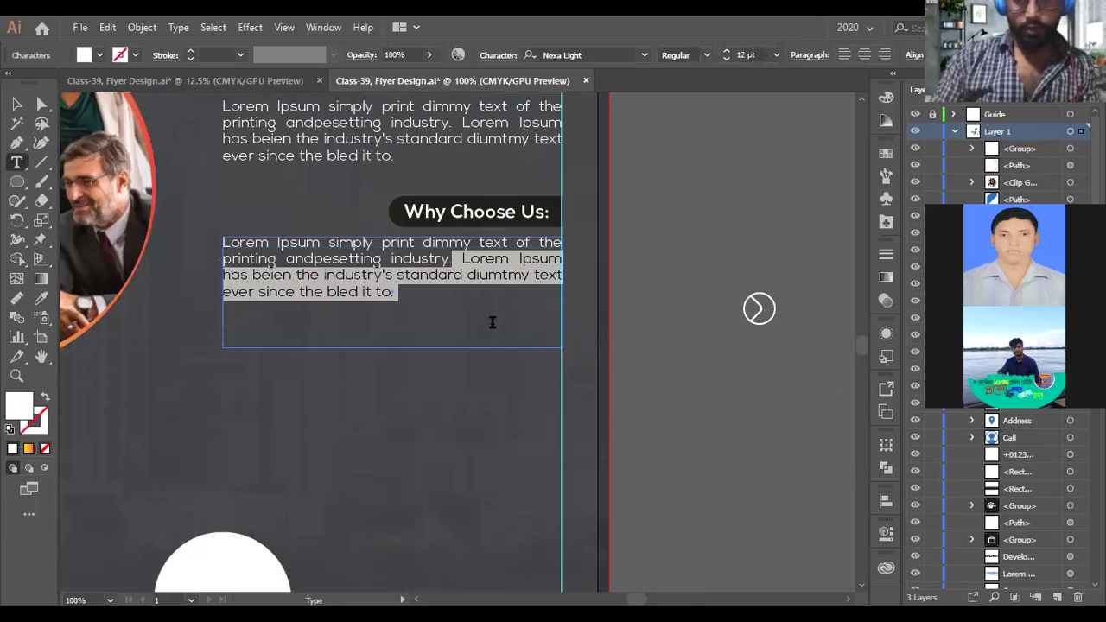
key("BackSpace")
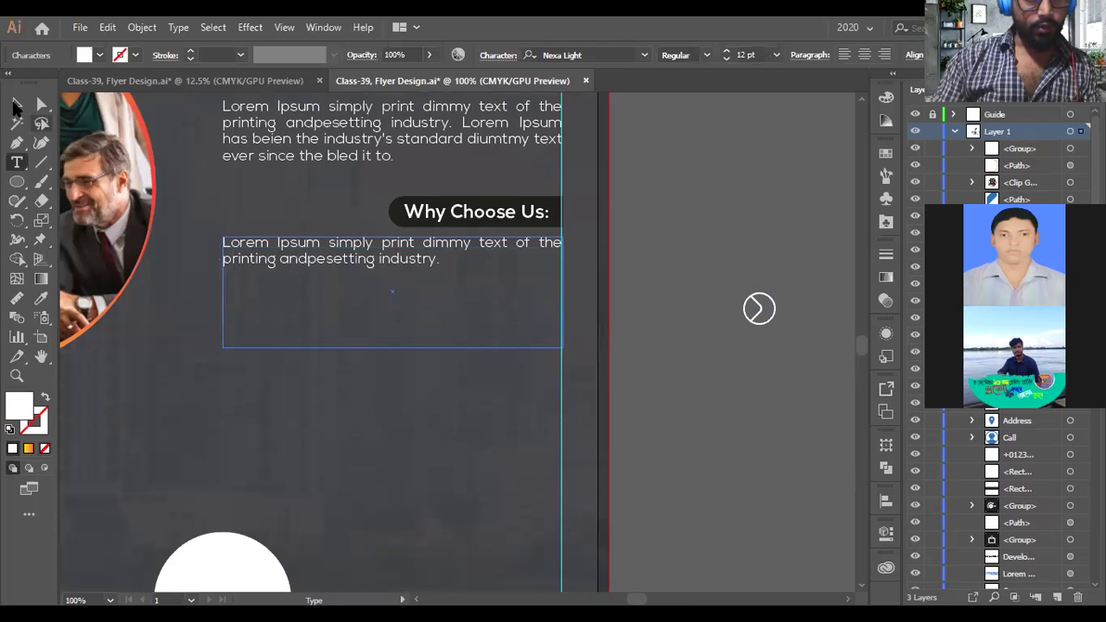
key("Escape")
- Place a smaller copy of the chevron icon at the start of the Why Choose Us paragraph, leaving the original off the artboard
left_click(768, 320)
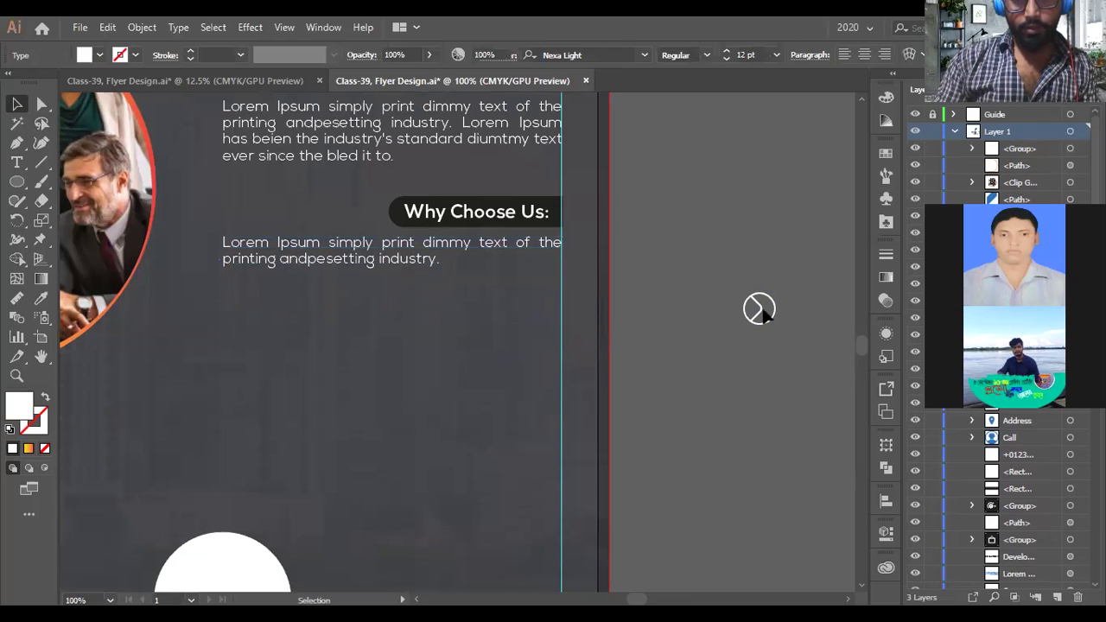
right_click(762, 311)
key("Escape")
left_click_drag(757, 308, 247, 250)
scroll(239, 259, "up", 3)
scroll(294, 272, "down", 2)
- Shorten and narrow the Why Choose Us text frame to make room for the icon, and align the icon with the frame's top edge
left_click(296, 243)
left_click_drag(566, 439, 551, 312)
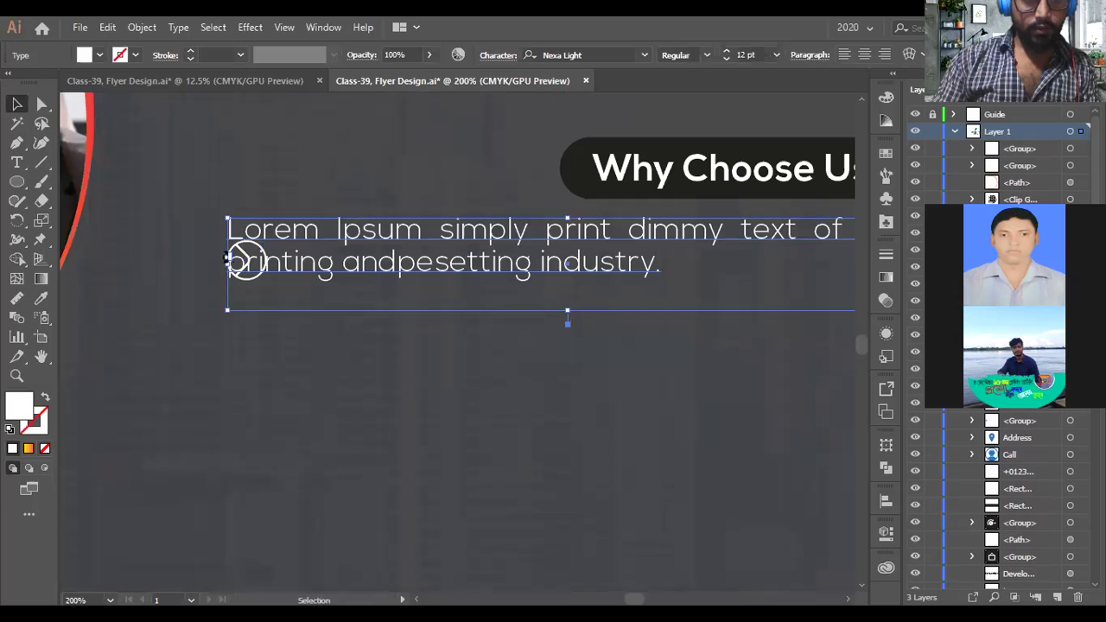
left_click_drag(226, 257, 227, 257)
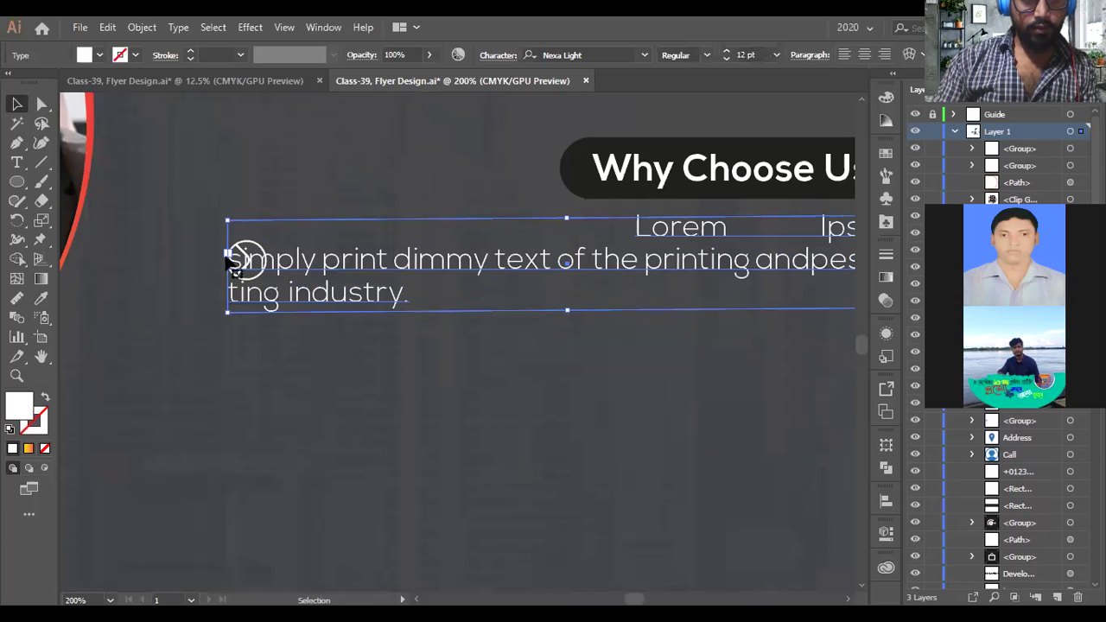
left_click_drag(234, 257, 289, 263)
scroll(304, 277, "down", 1)
scroll(306, 283, "down", 1)
scroll(366, 274, "up", 2)
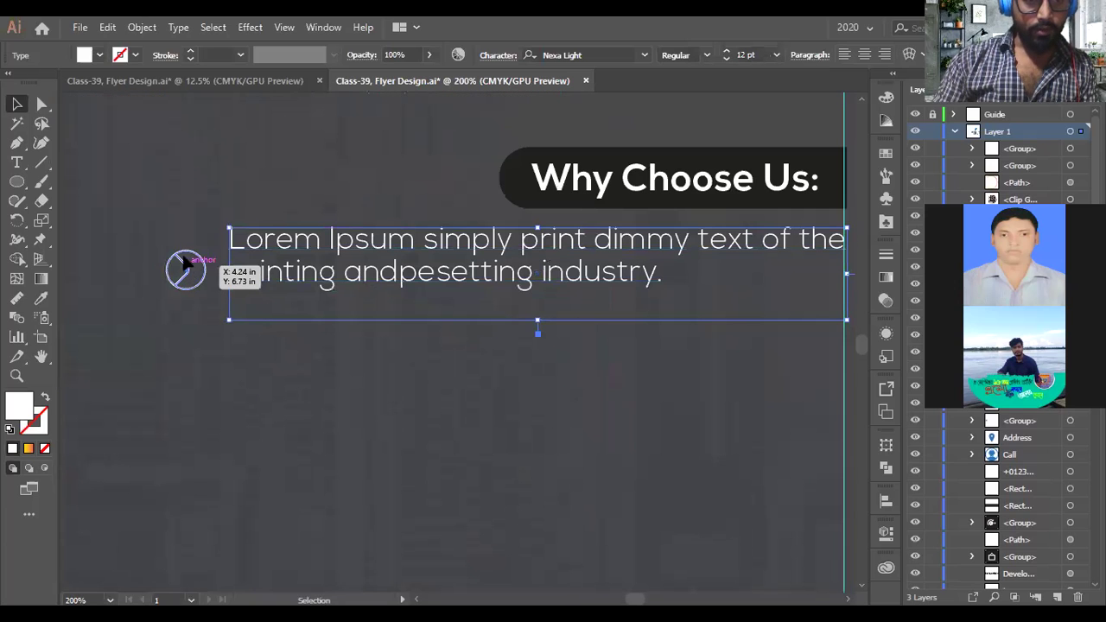
left_click_drag(184, 262, 183, 239)
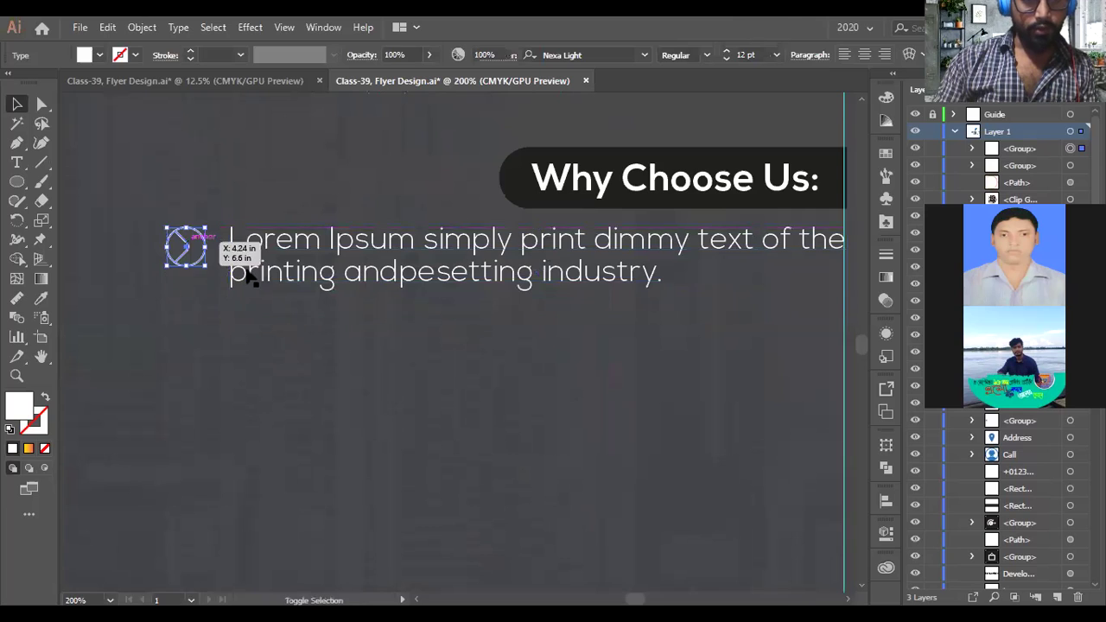
- Copy the icon and its paragraph straight down and repeat the copy to make a list of four items
scroll(248, 275, "down", 1)
left_click(306, 268, "shift")
scroll(306, 268, "down", 1)
left_click_drag(313, 259, 313, 305)
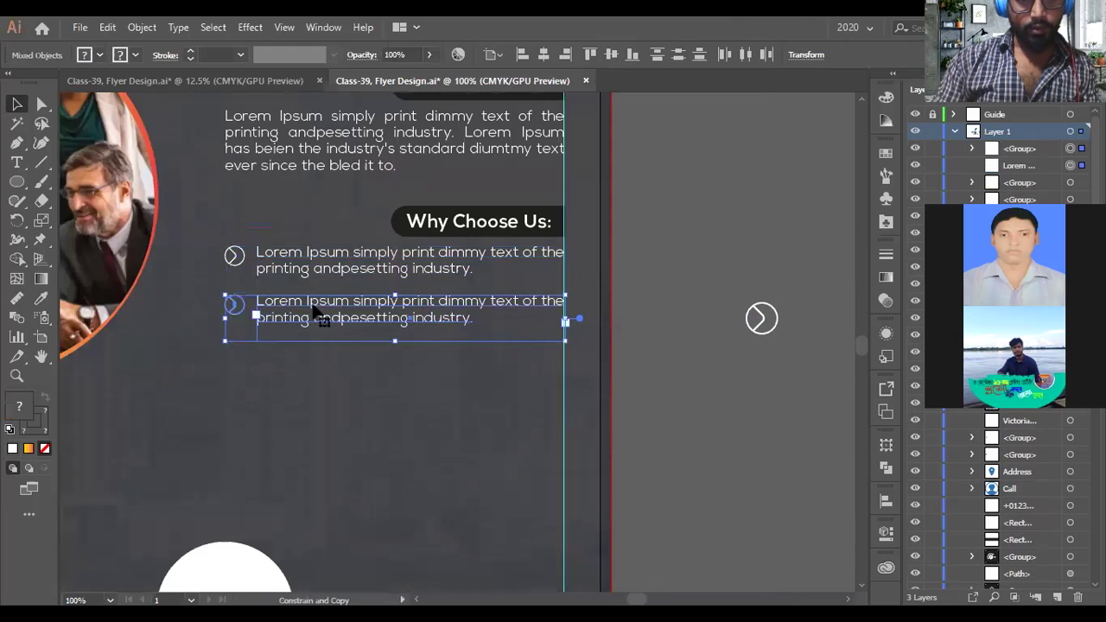
key("ctrl+d")
key("ctrl+d")
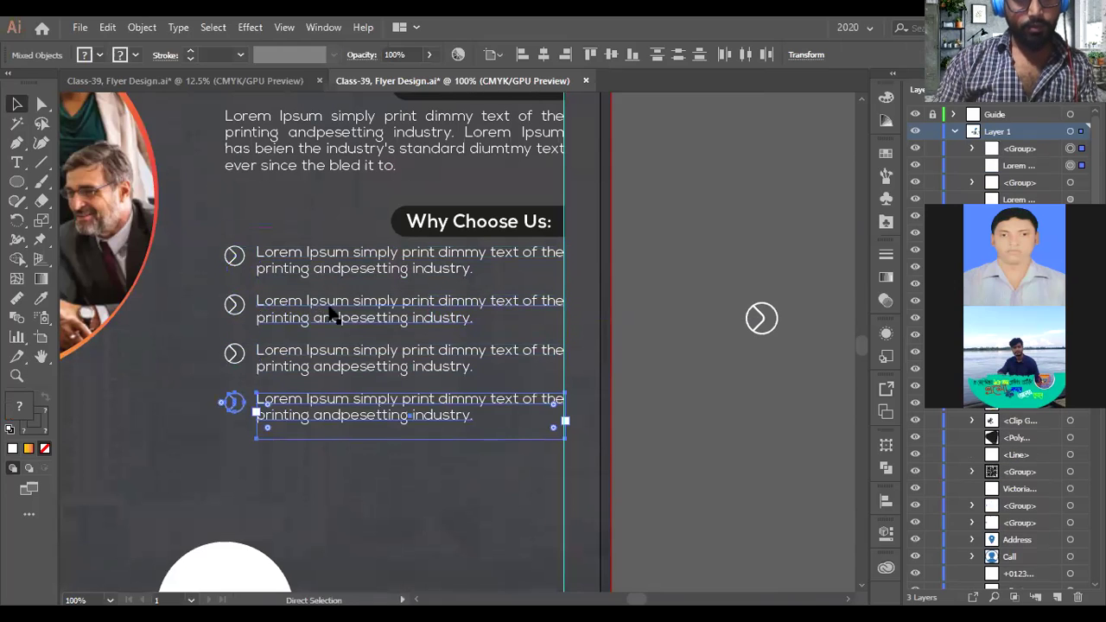
left_click(648, 344)
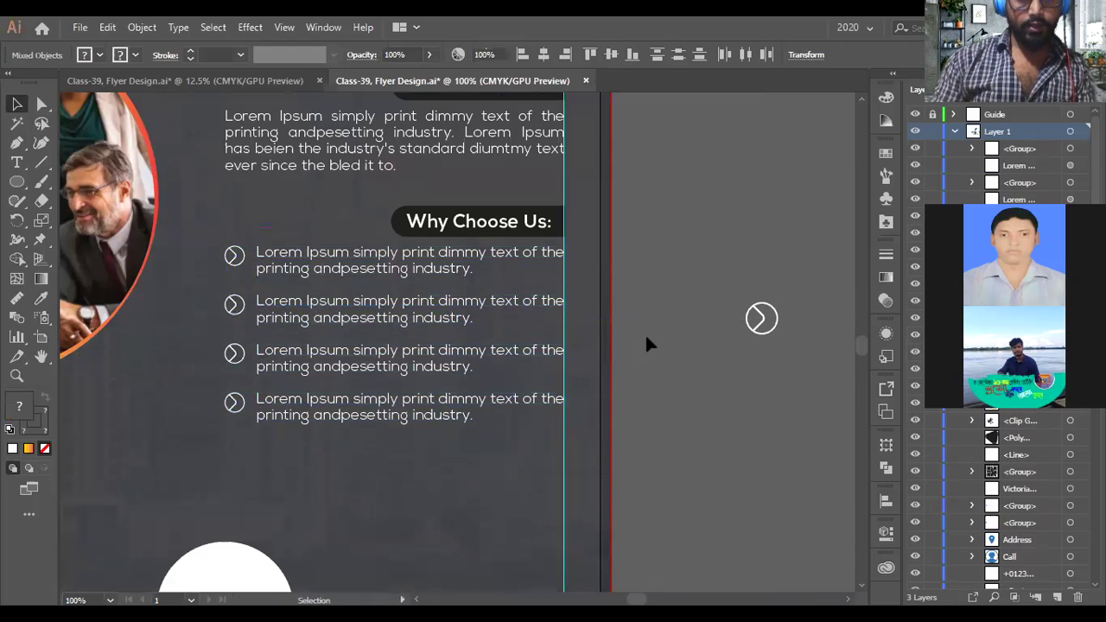
scroll(648, 344, "down", 2)
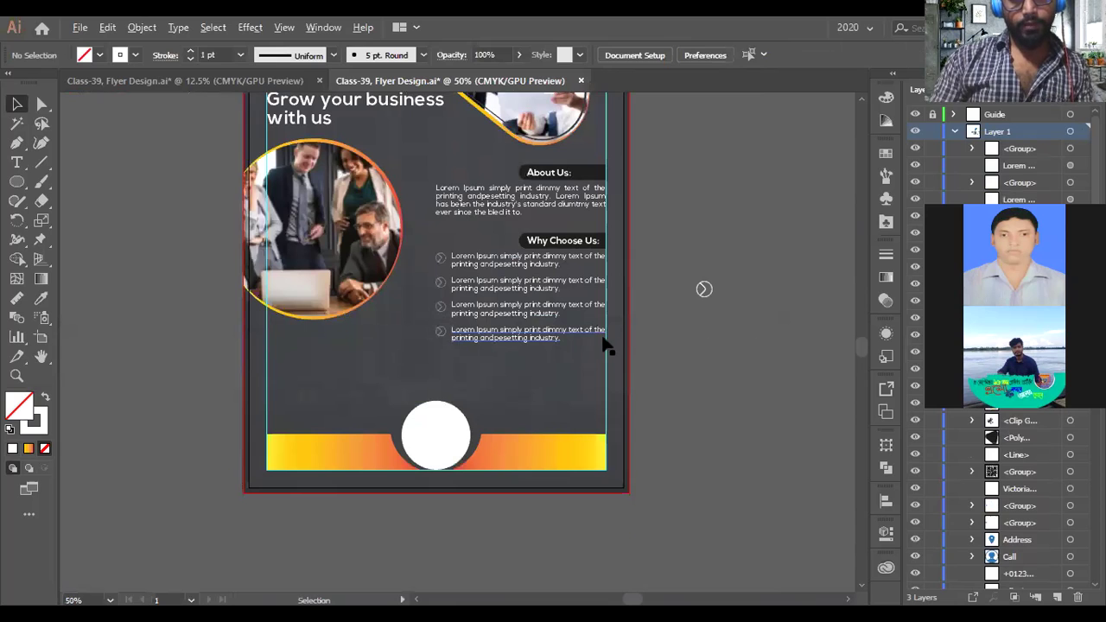
scroll(605, 345, "up", 1)
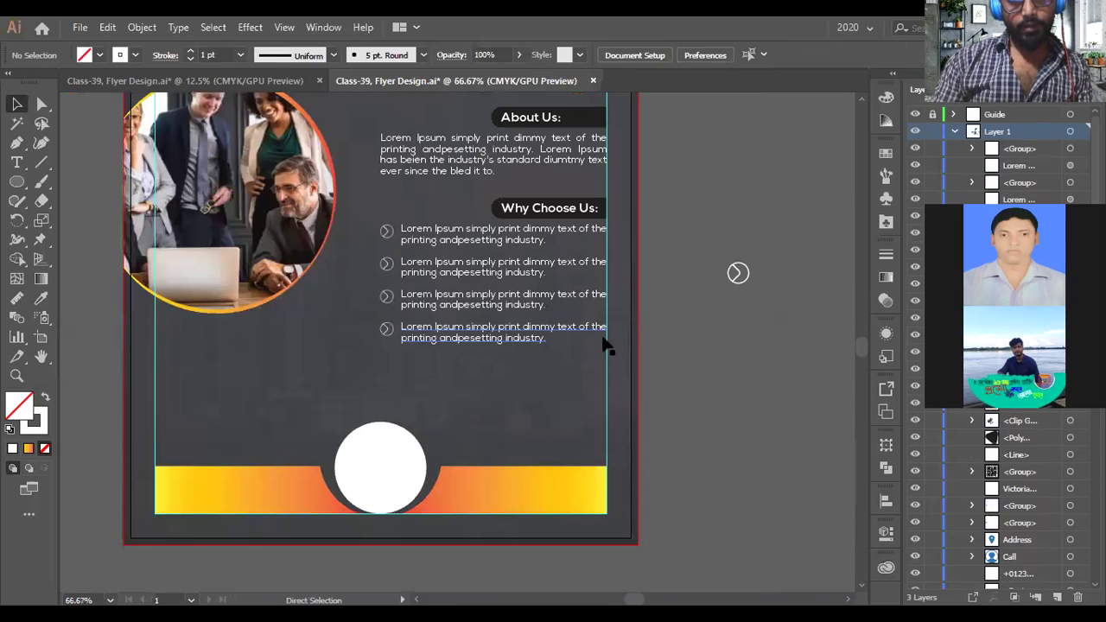
- Undo the three copied list items, keeping only the first icon and paragraph
key("ctrl+z")
key("ctrl+z")
key("ctrl+z")
key("ctrl+z")
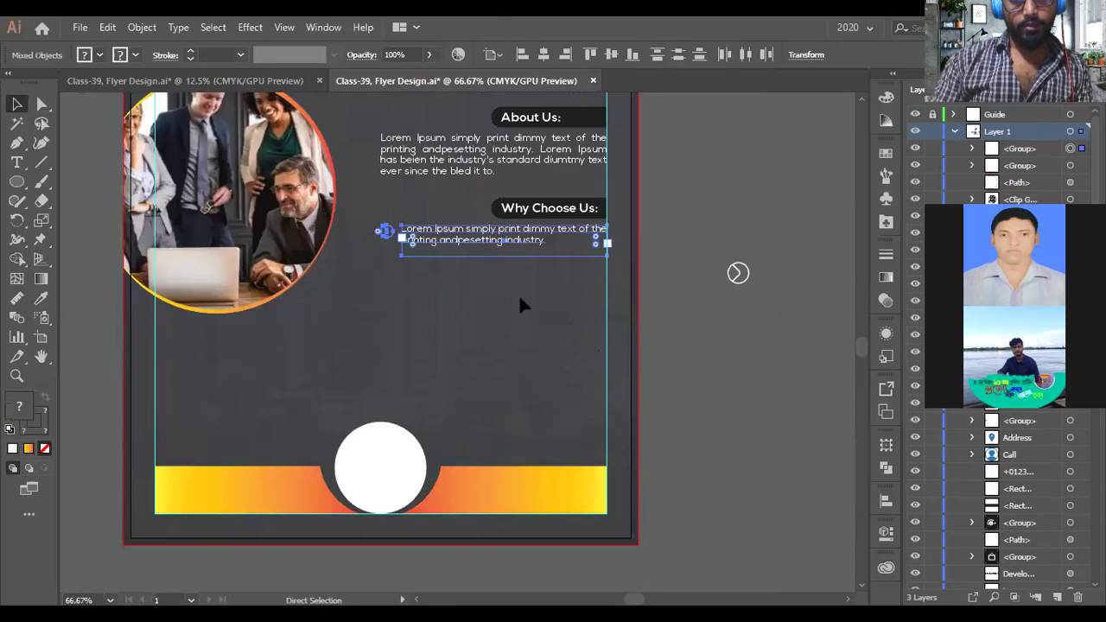
- Copy the icon and paragraph straight down with tighter spacing, repeating the copy until the list has four items
scroll(499, 249, "up", 3)
left_click_drag(505, 246, 507, 316)
scroll(506, 318, "down", 2)
key("ctrl+d")
key("ctrl+d")
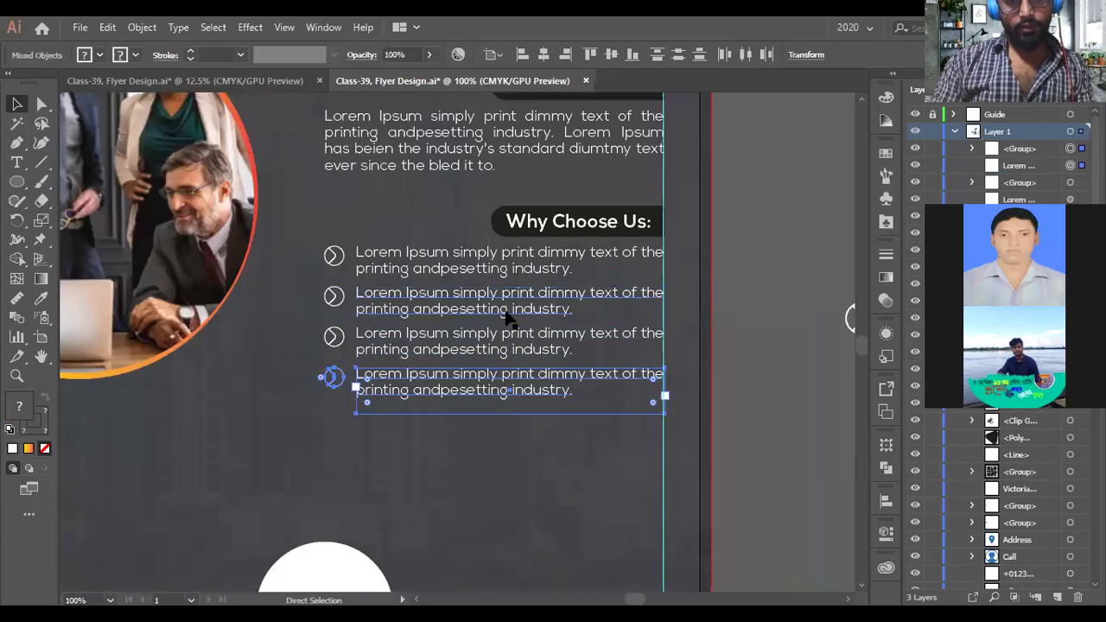
left_click(717, 316)
left_click_drag(717, 316, 683, 282)
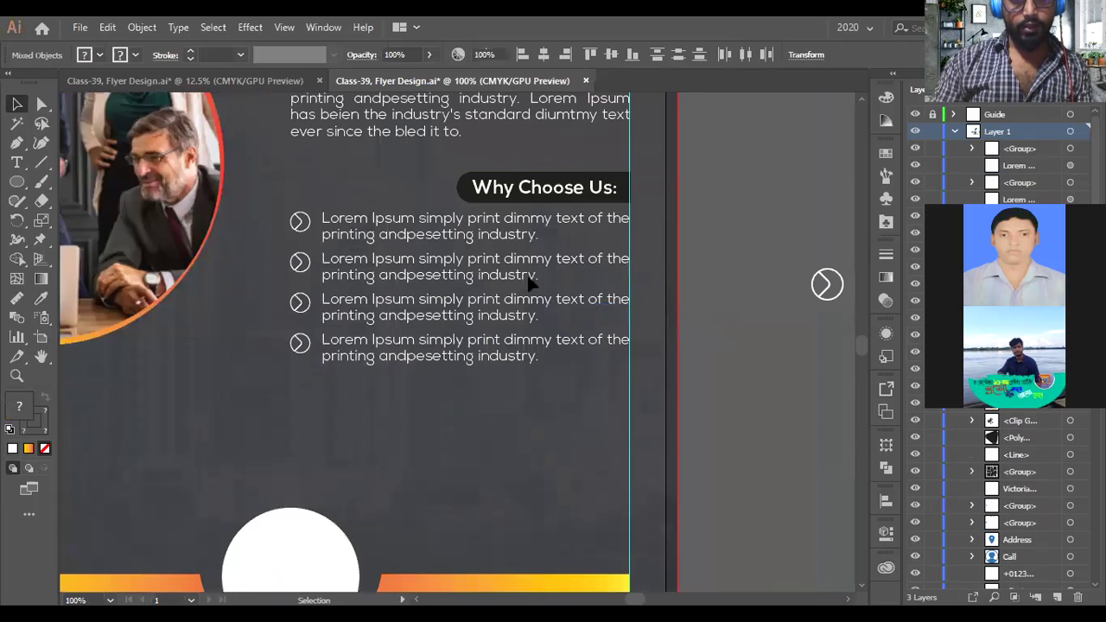
- Set the first Why Choose Us list item's font to Nexa Bold
left_click_drag(459, 159, 605, 259)
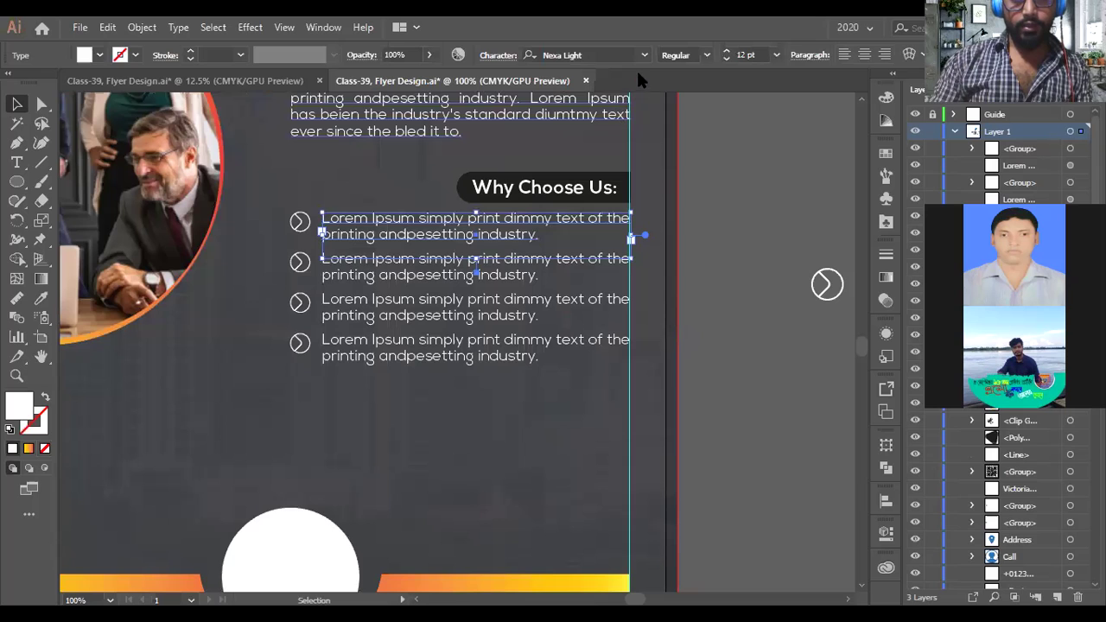
left_click(643, 54)
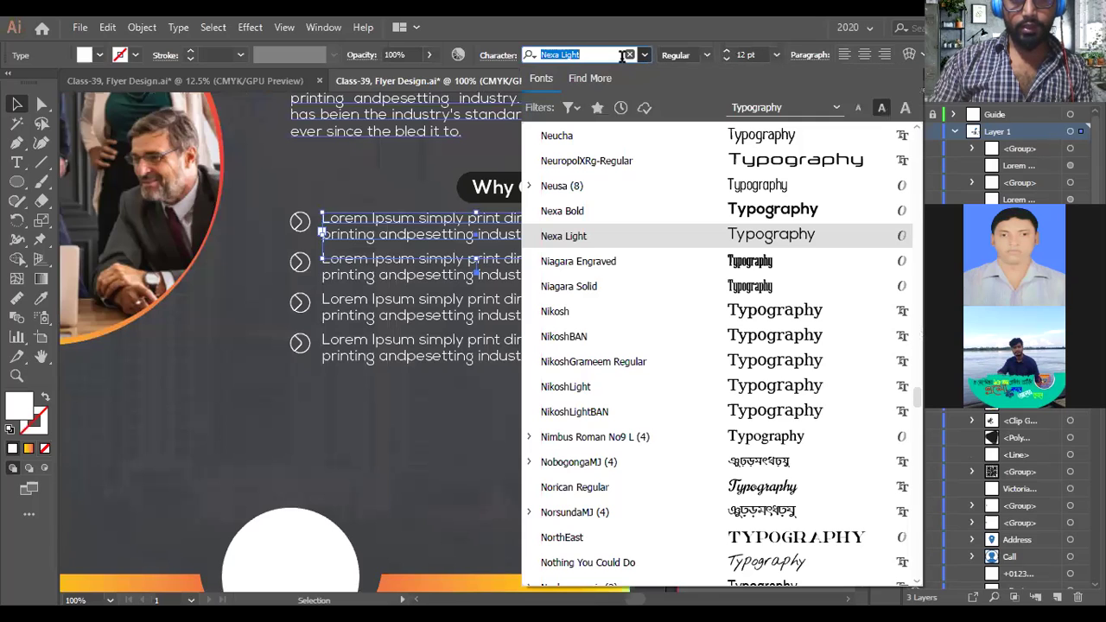
left_click(616, 49)
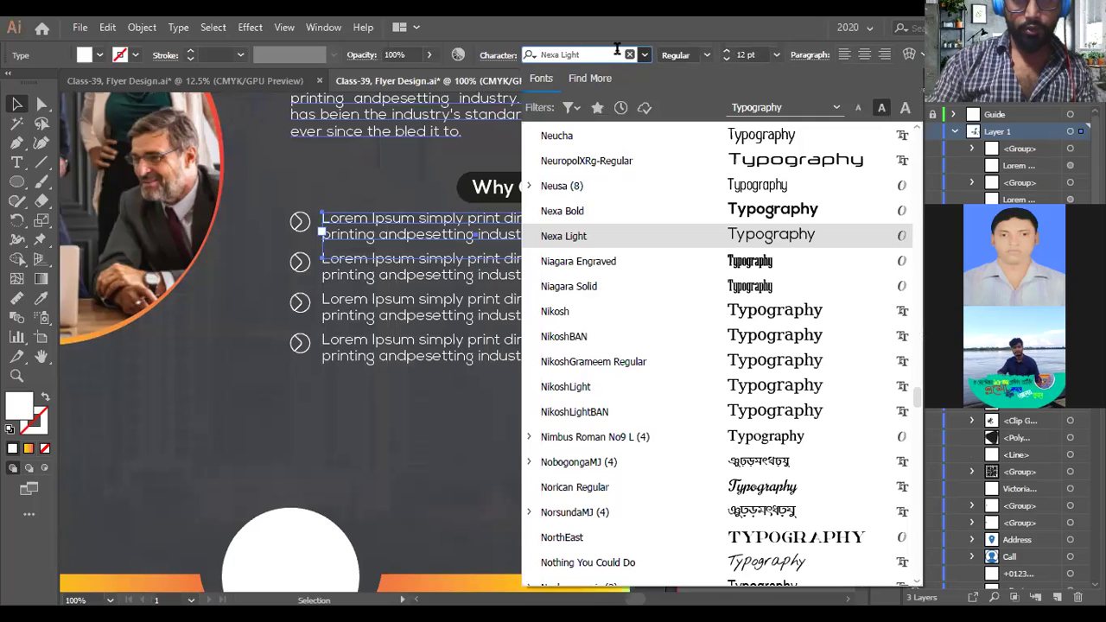
key("BackSpace")
key("BackSpace")
key("BackSpace")
key("BackSpace")
key("BackSpace")
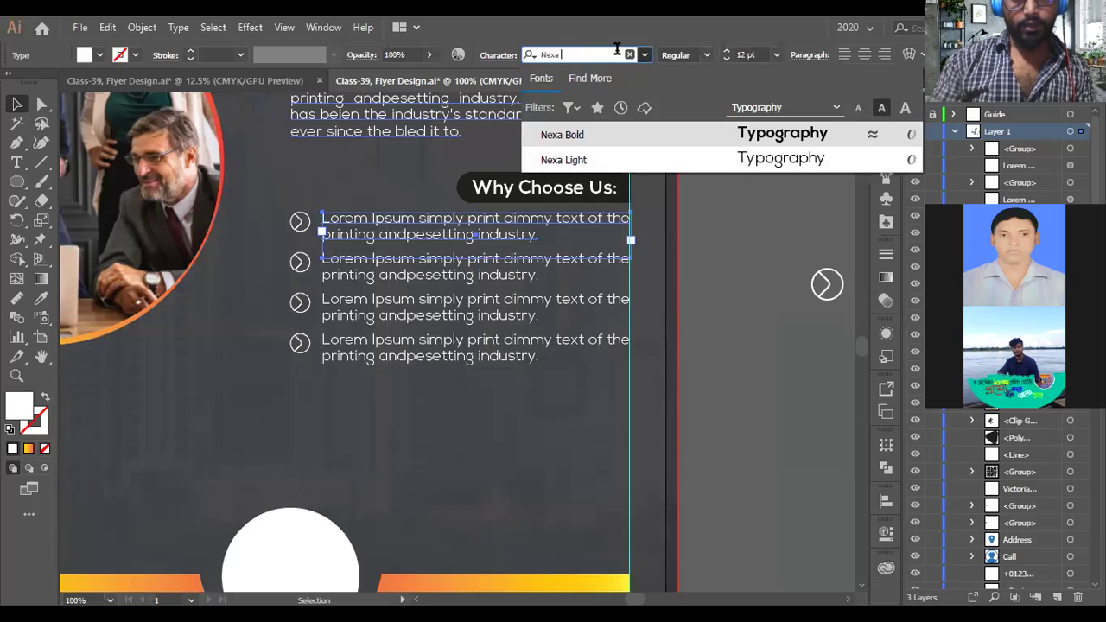
type("bo")
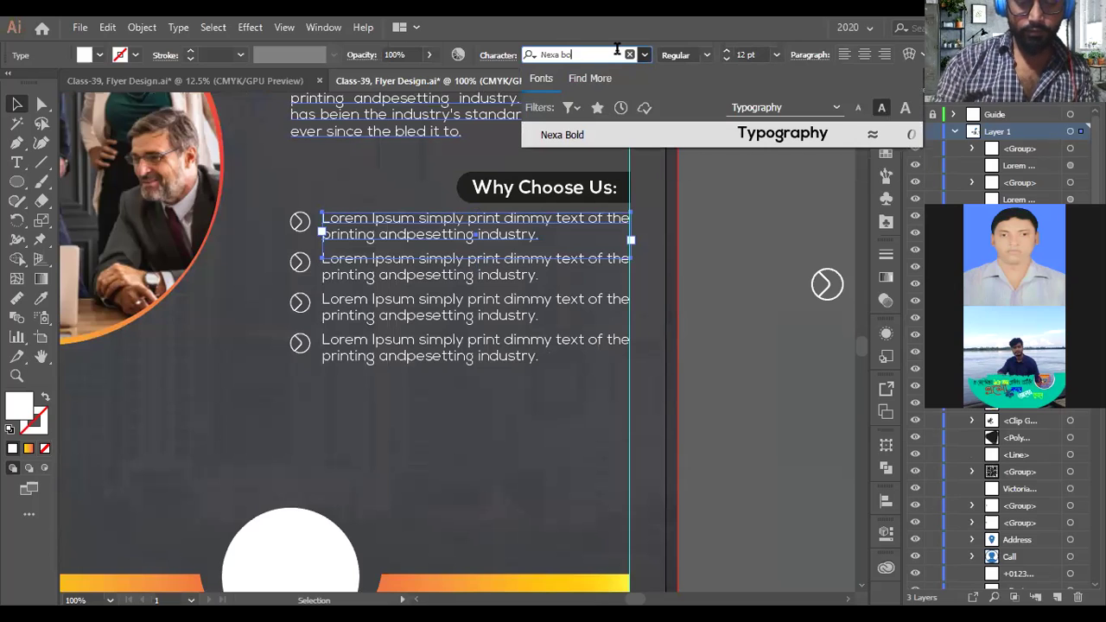
type("ld")
left_click(606, 133)
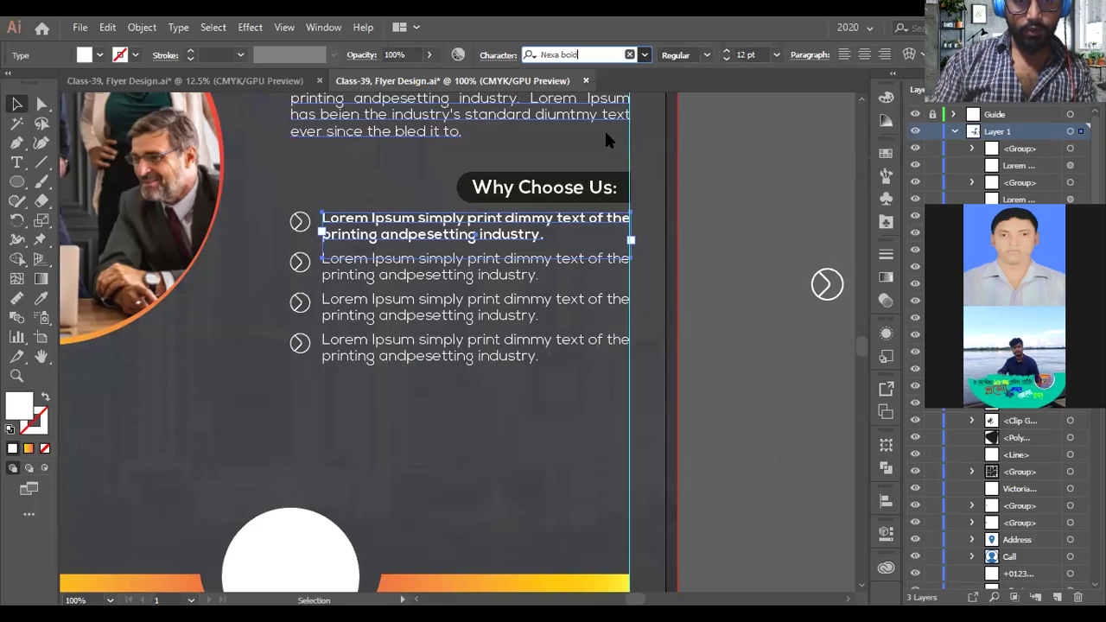
- Apply the first list item's bold text style to the third list item with the Eyedropper
left_click(528, 316)
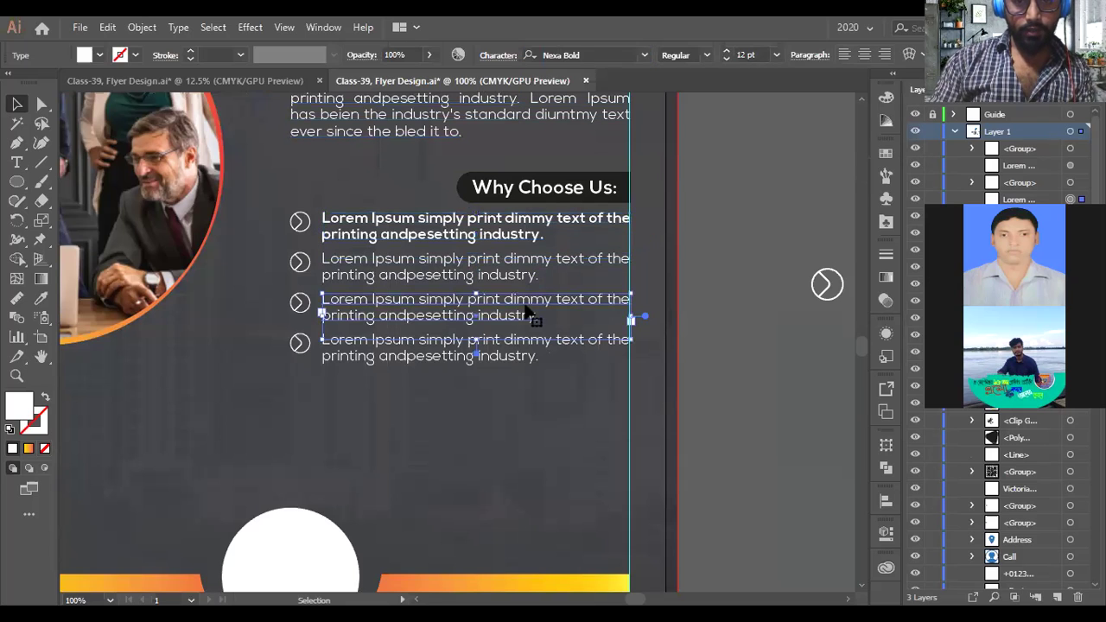
left_click(41, 297)
left_click(378, 233)
key("v")
left_click(739, 248)
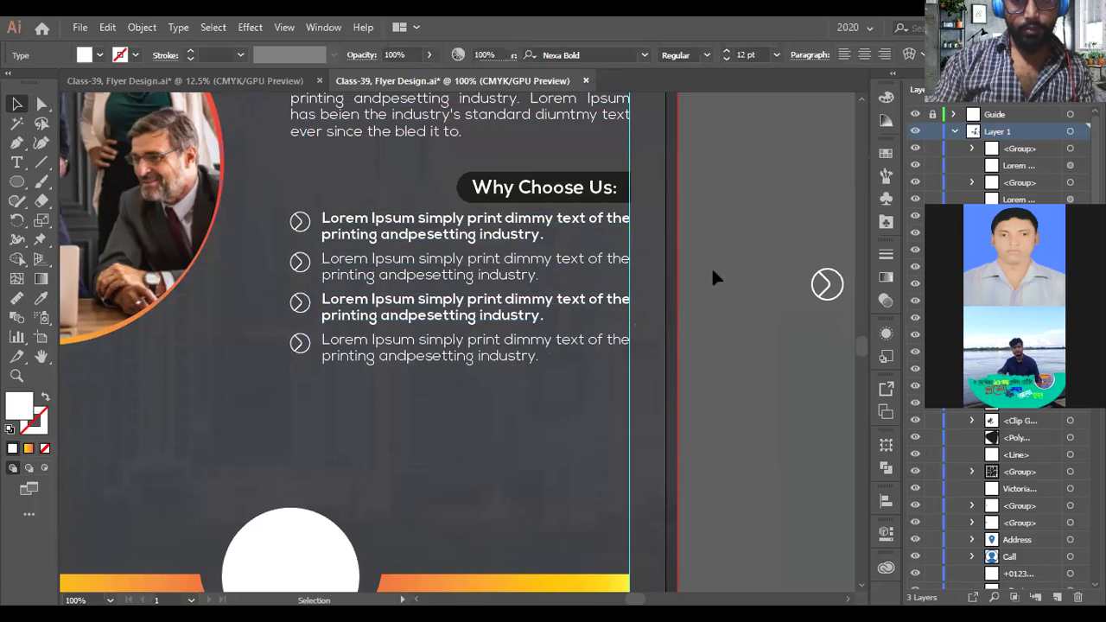
scroll(711, 266, "down", 2)
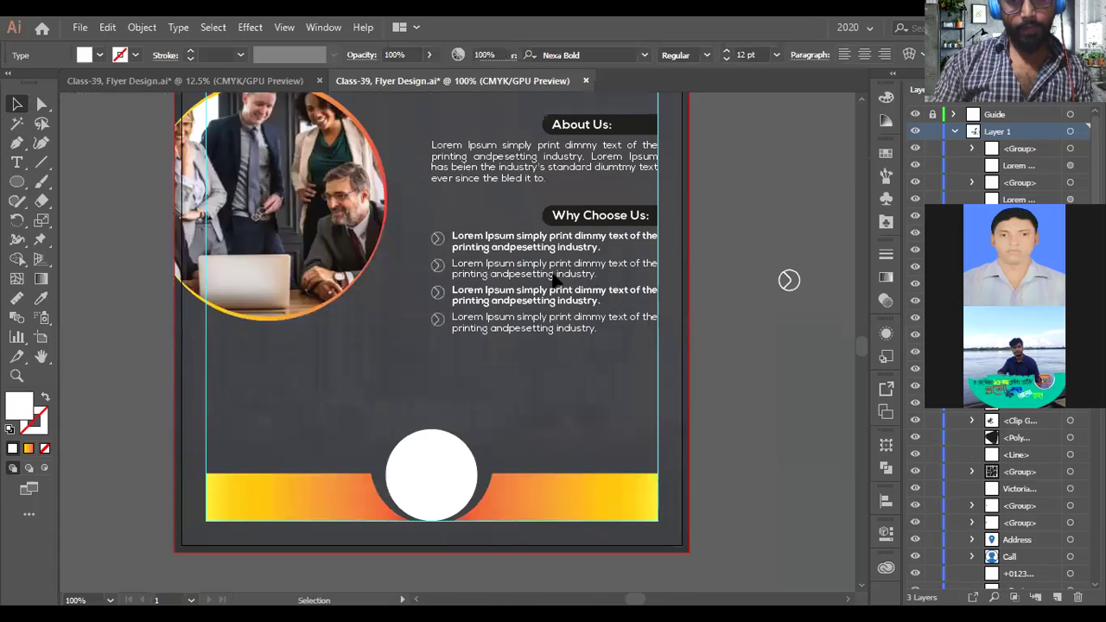
scroll(521, 249, "up", 2)
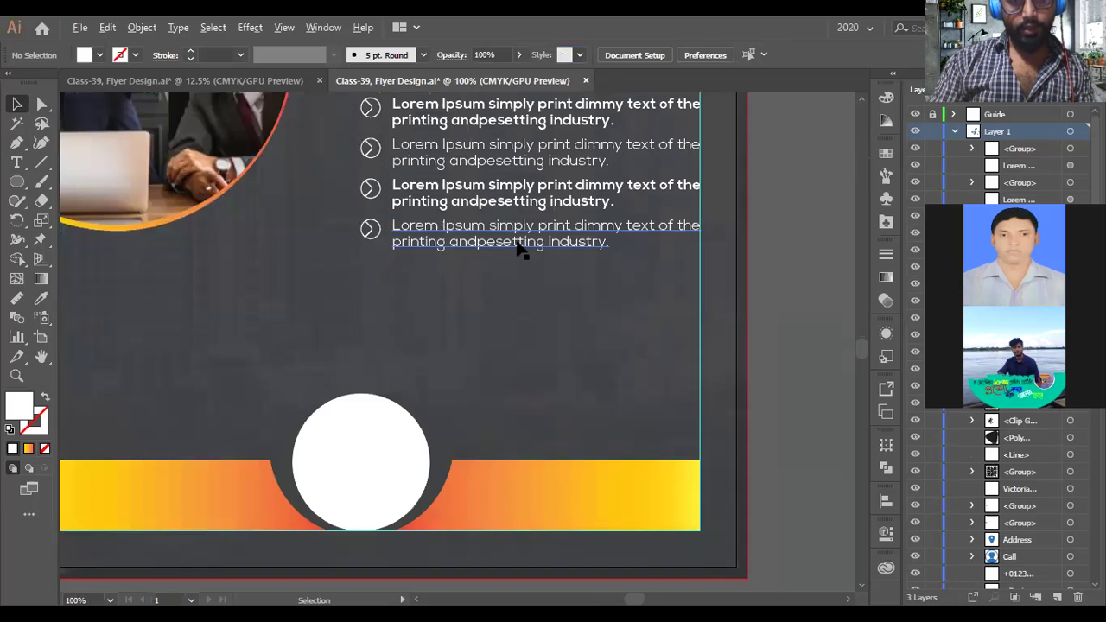
scroll(521, 249, "up", 1)
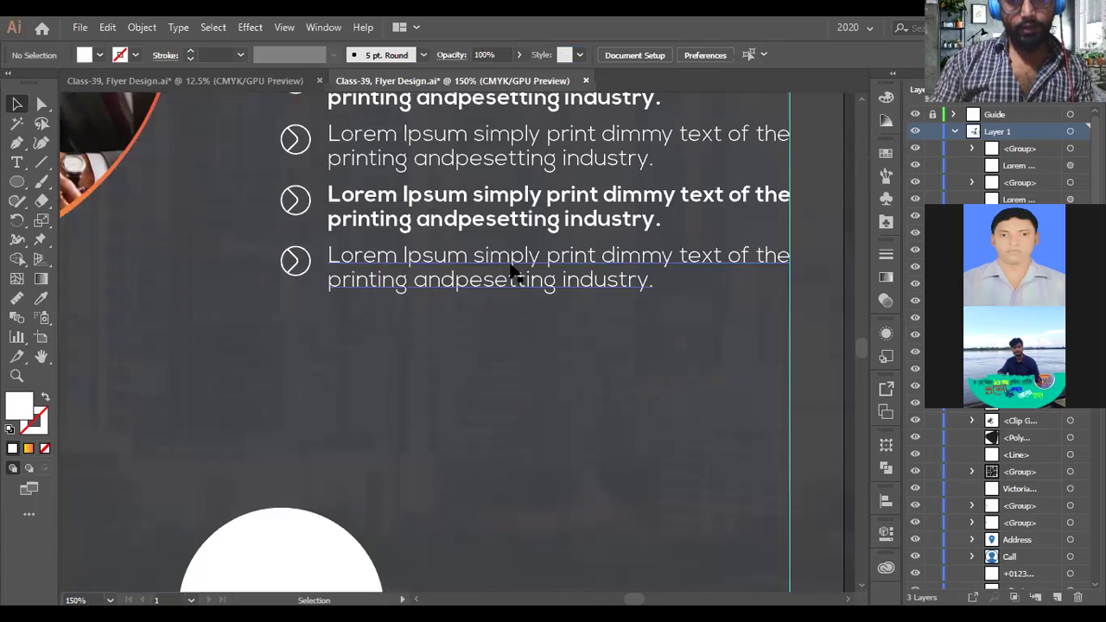
scroll(513, 272, "down", 2)
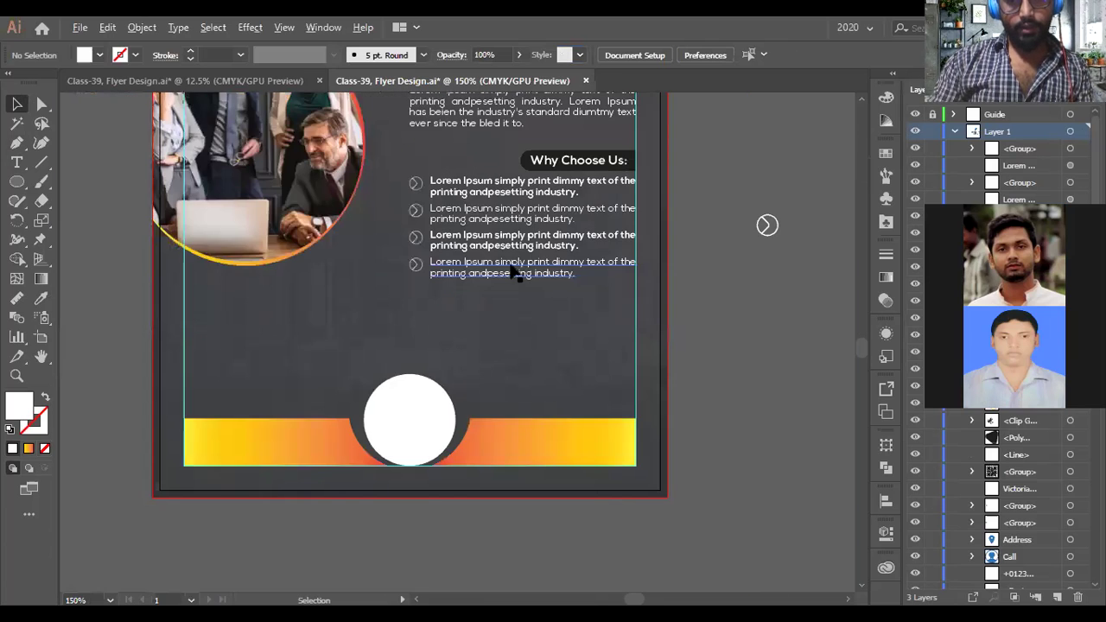
scroll(696, 245, "down", 2)
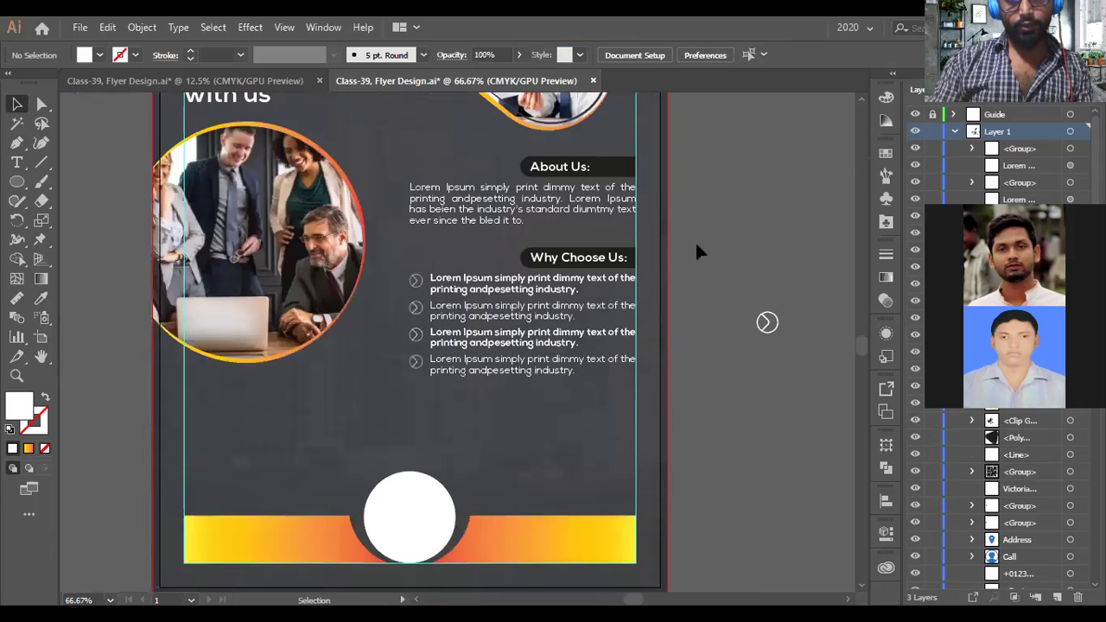
- Fill the About Us and Why Choose Us heading bars with the orange-yellow gradient sampled from the flyer's bottom band
scroll(620, 148, "down", 1)
left_click(620, 149)
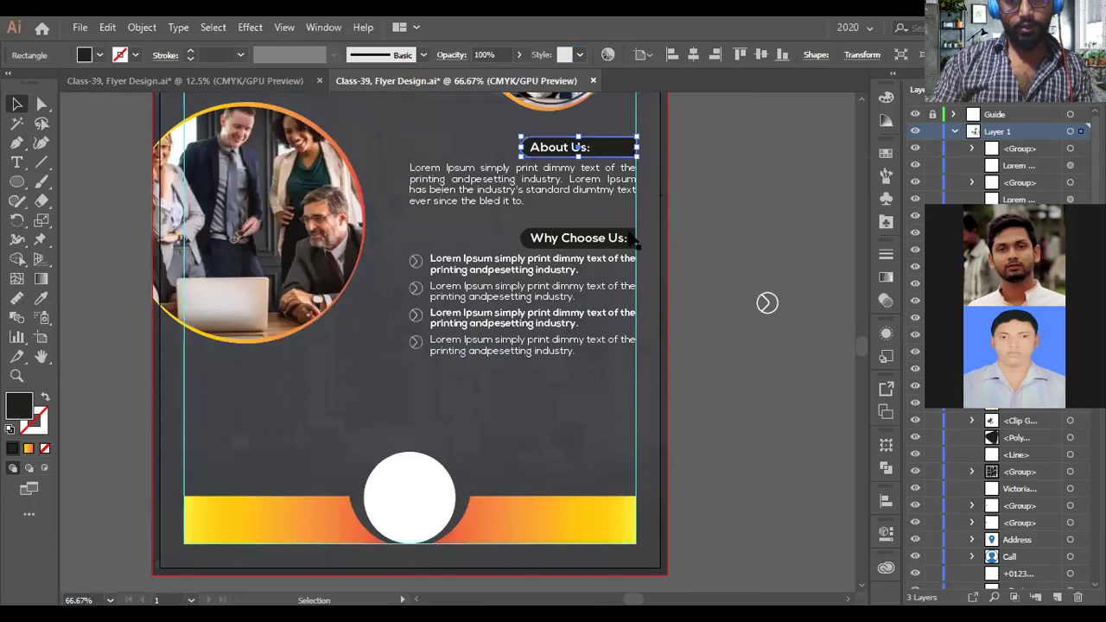
left_click(576, 237, "shift")
left_click(42, 300)
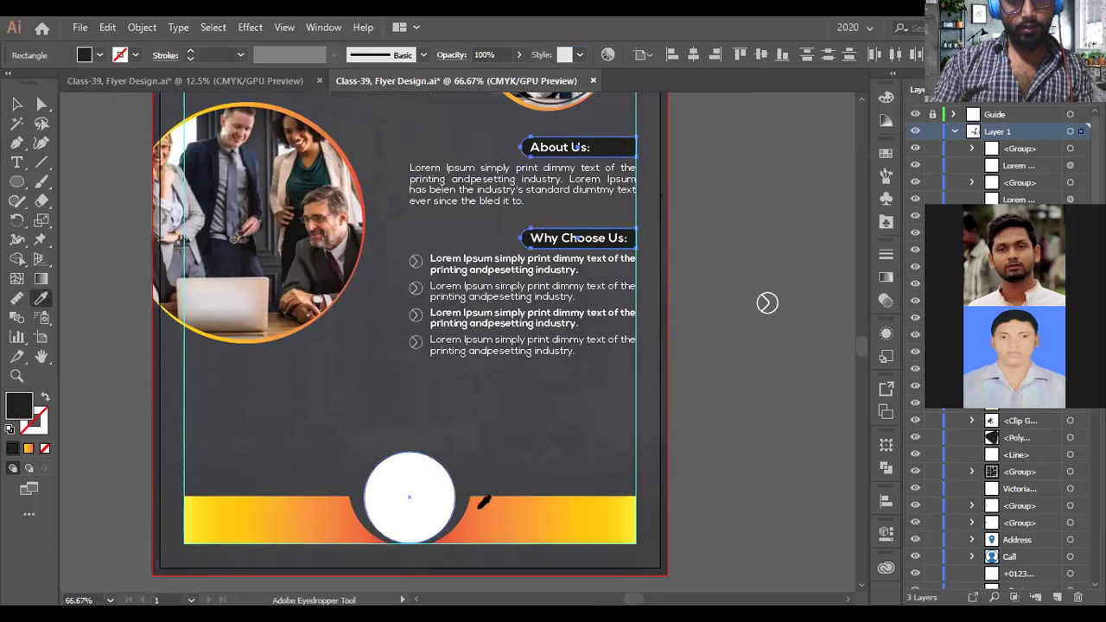
left_click(496, 509)
scroll(643, 164, "up", 1)
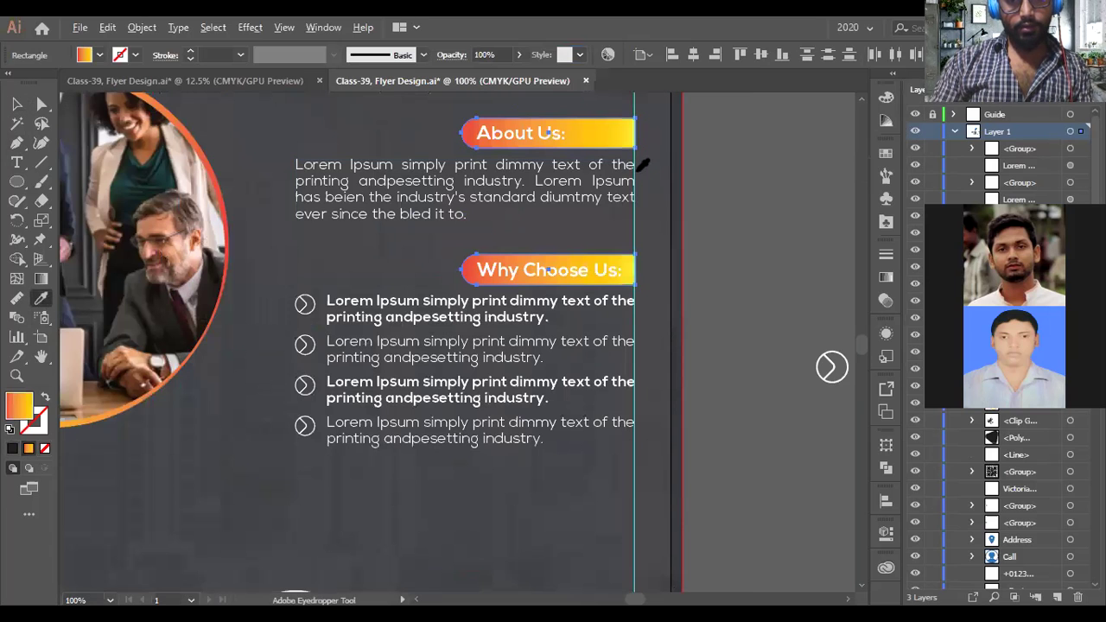
- Set the fill of the flyer's dark background rectangle to black, hex 000000
key("ctrl+minus")
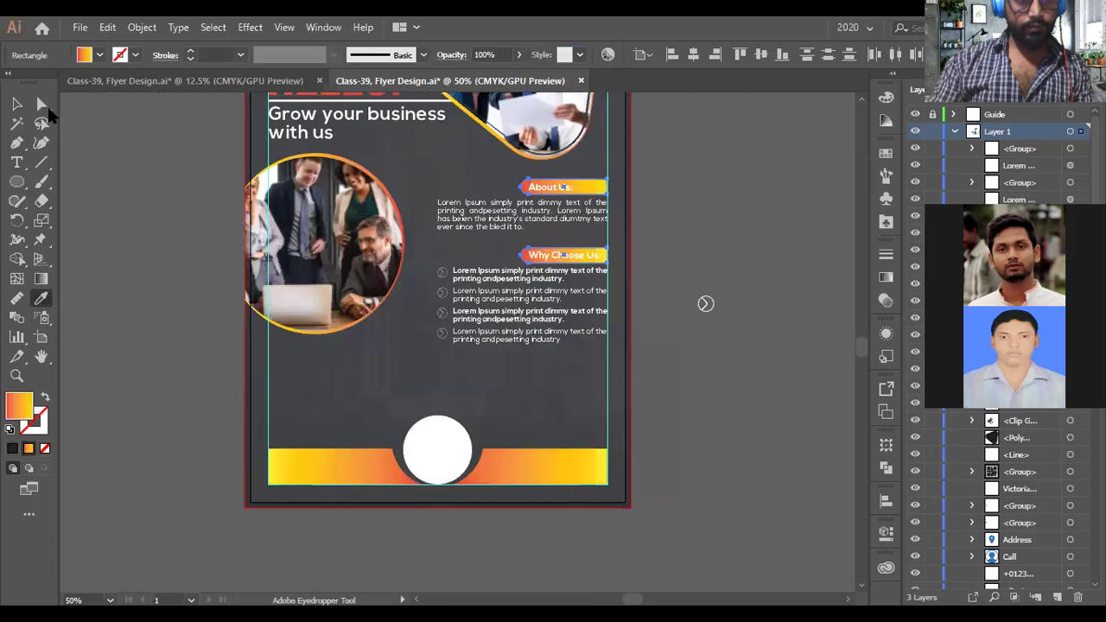
left_click(42, 104)
key("ctrl+minus")
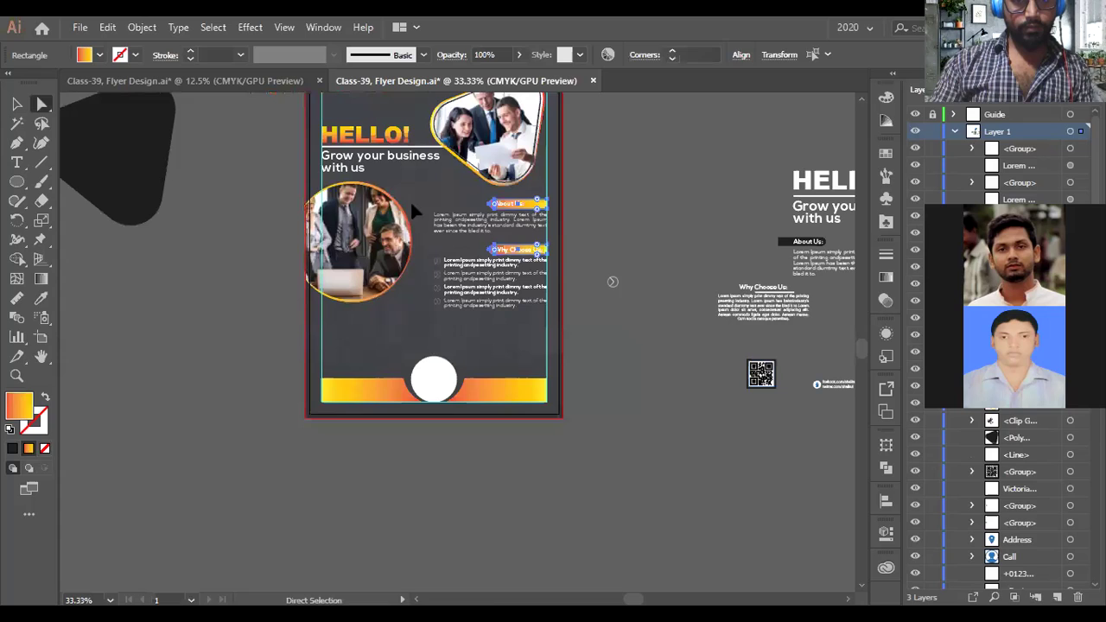
left_click(409, 199)
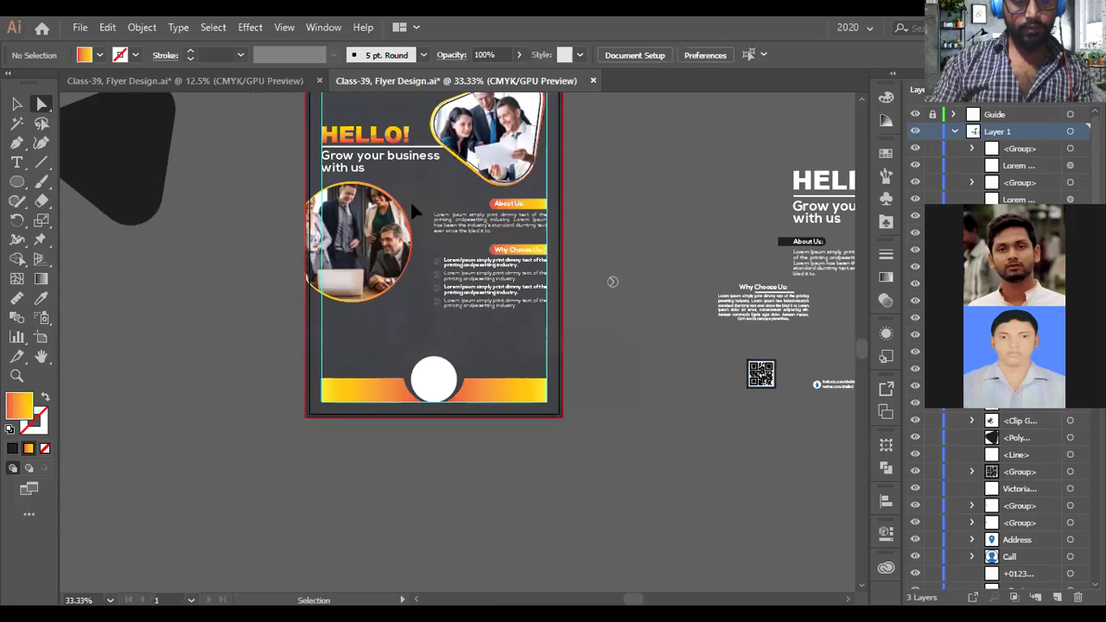
left_click(409, 200)
left_click(424, 318)
left_click(424, 318)
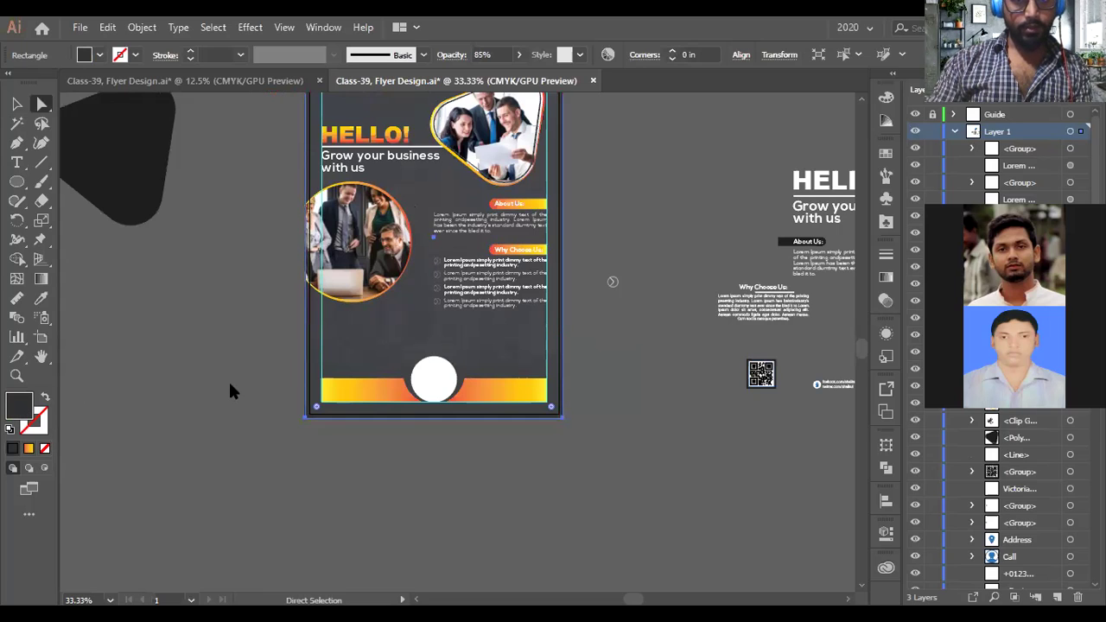
double_click(20, 406)
type("000000")
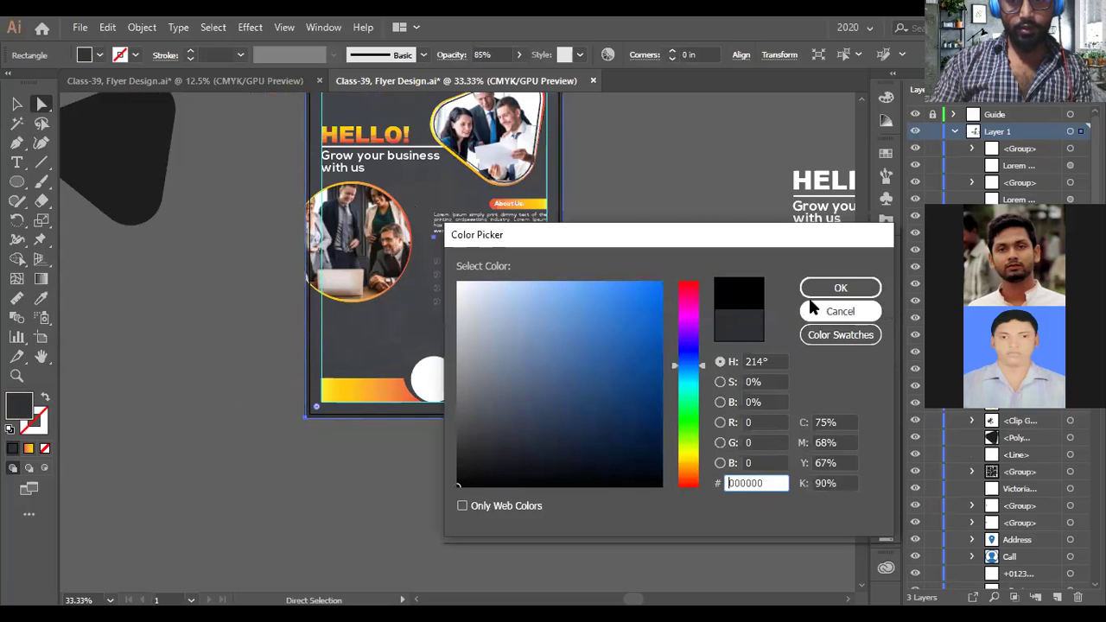
key("Return")
left_click(620, 281)
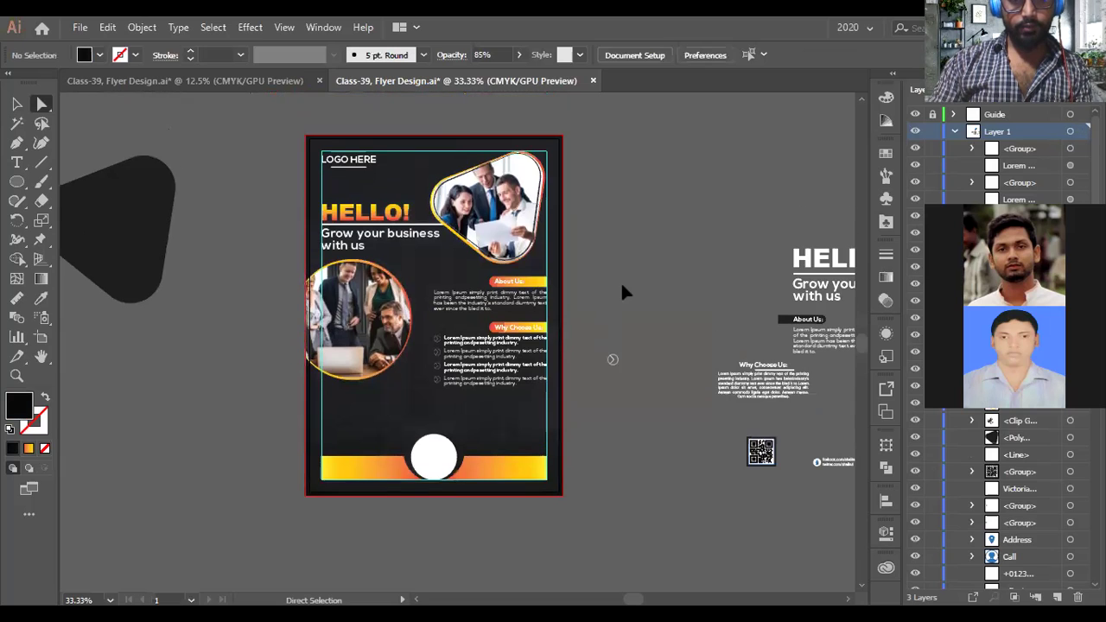
scroll(573, 292, "up", 1)
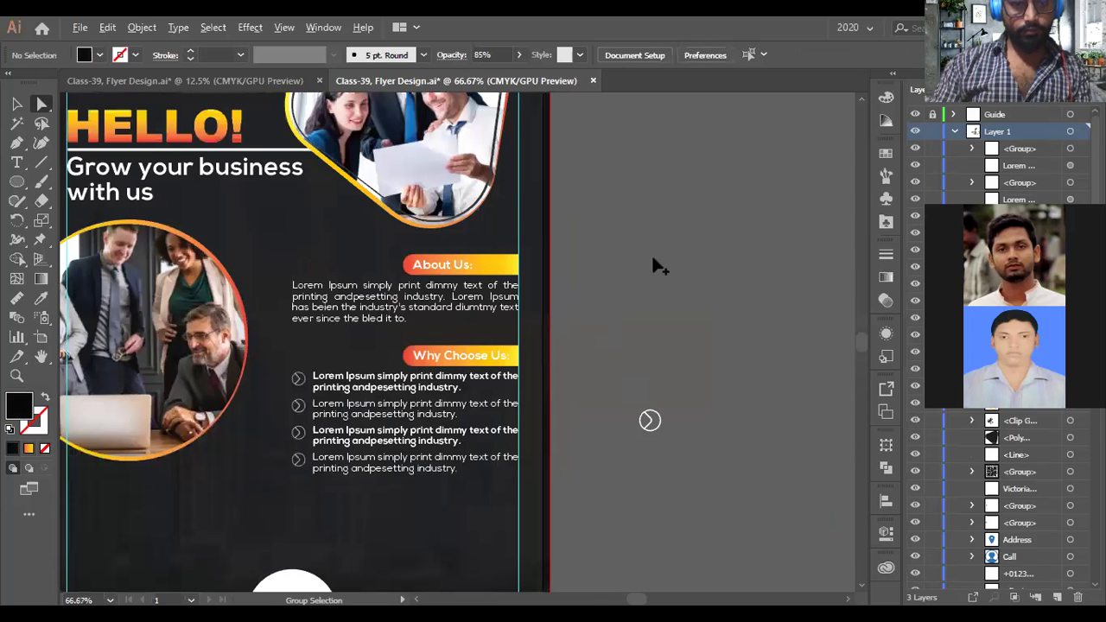
scroll(654, 264, "down", 1)
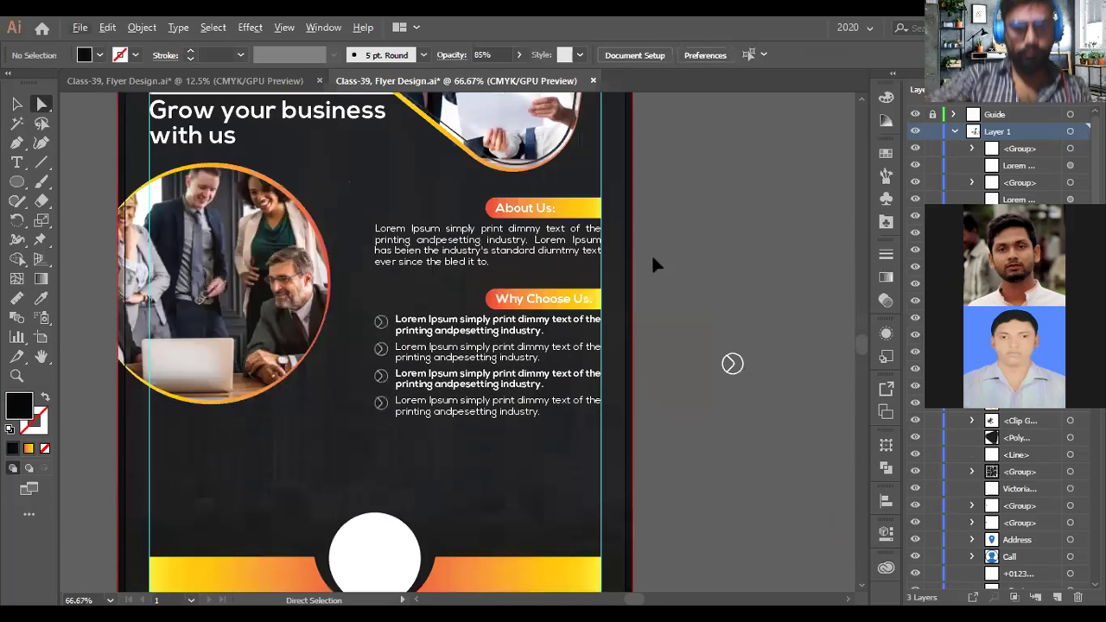
scroll(653, 259, "up", 1)
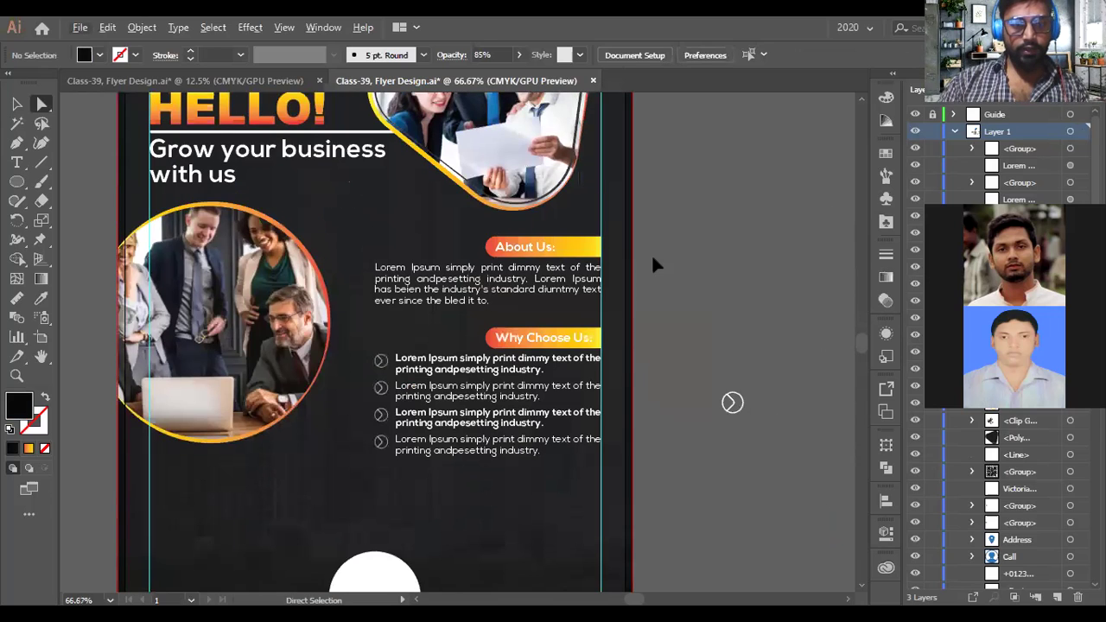
scroll(659, 312, "up", 2)
scroll(664, 325, "up", 1)
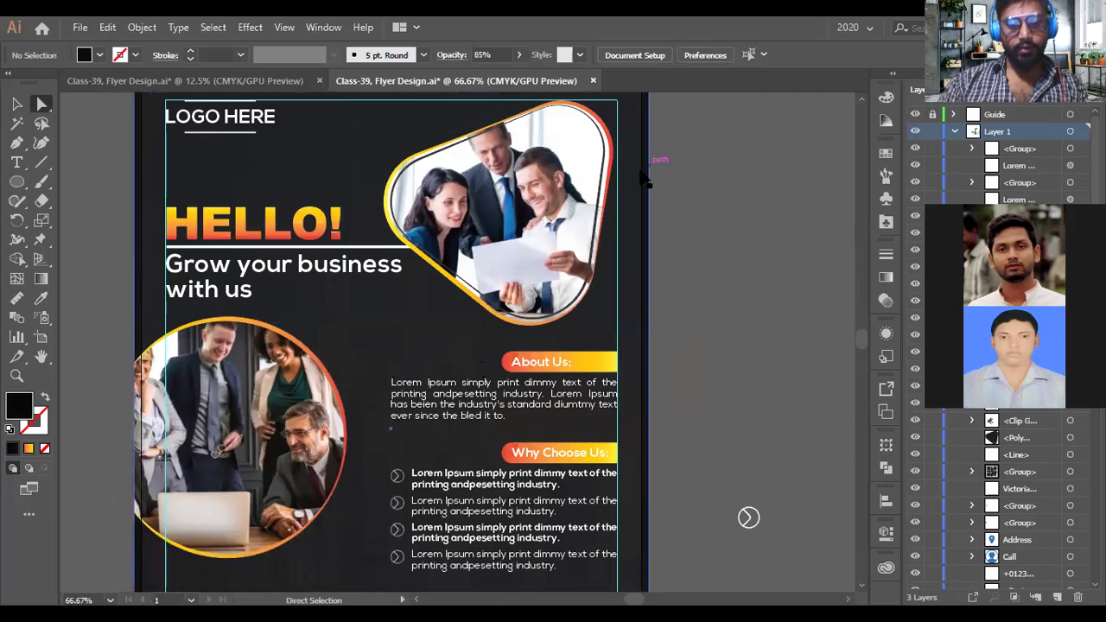
scroll(372, 276, "down", 2)
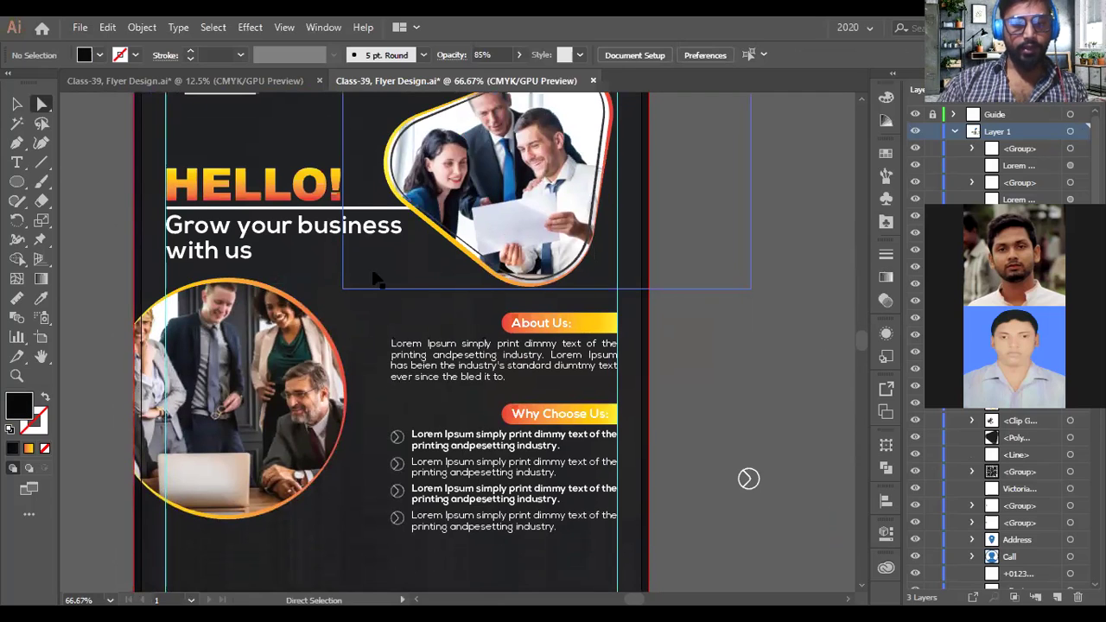
key("v")
scroll(356, 327, "down", 4)
left_click(276, 363)
left_click_drag(238, 440, 238, 401)
key("ctrl+z")
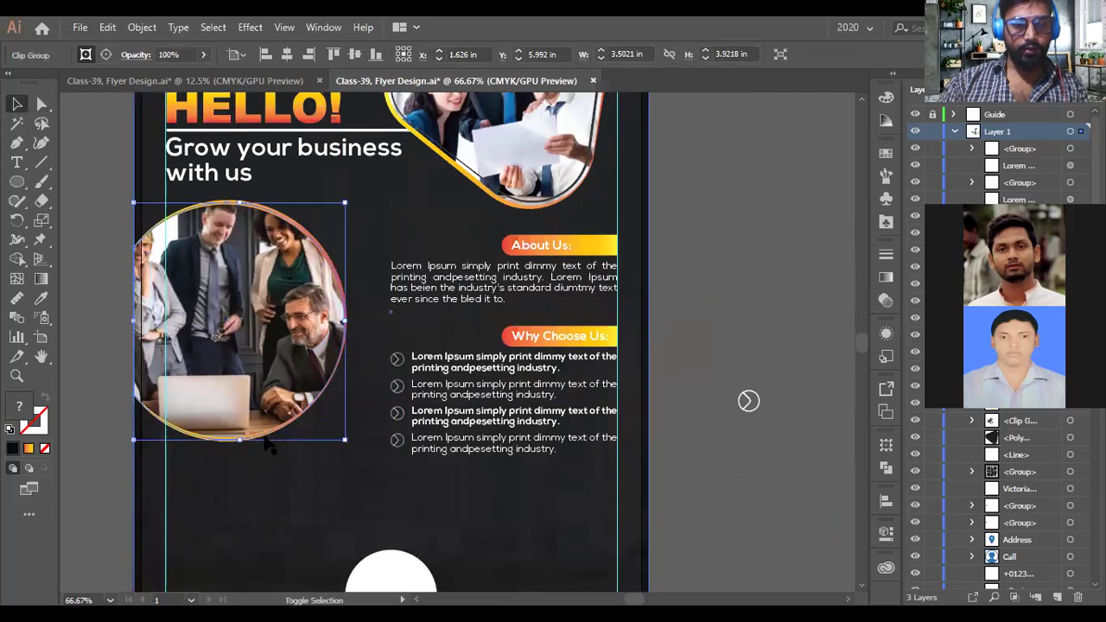
left_click_drag(113, 406, 153, 475)
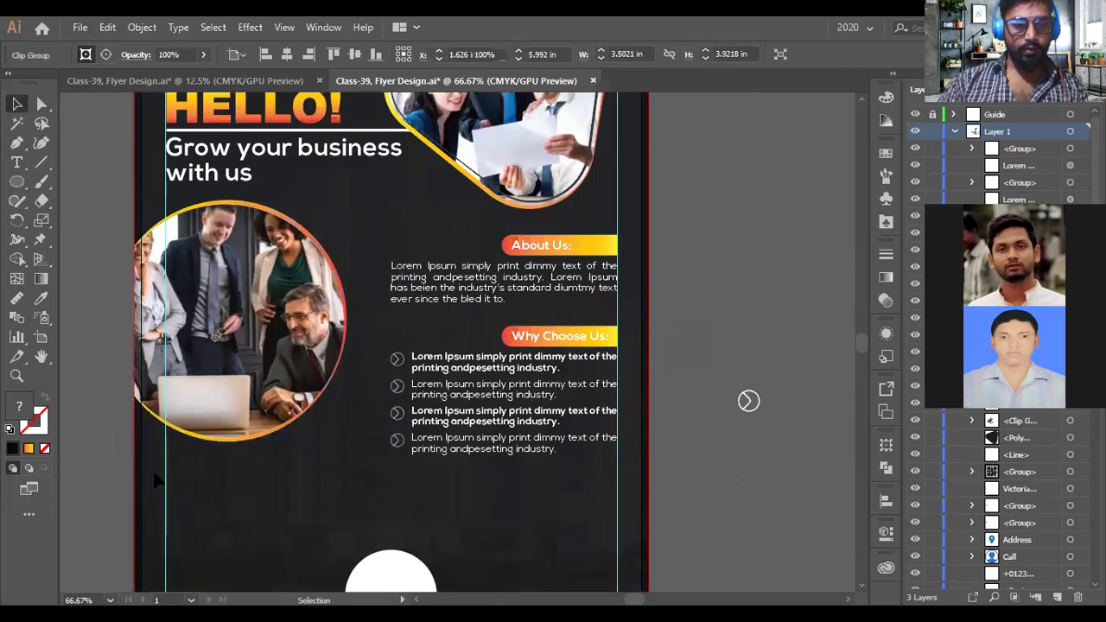
left_click(126, 344)
left_click(287, 425)
left_click_drag(346, 440, 331, 423)
key("ctrl+z")
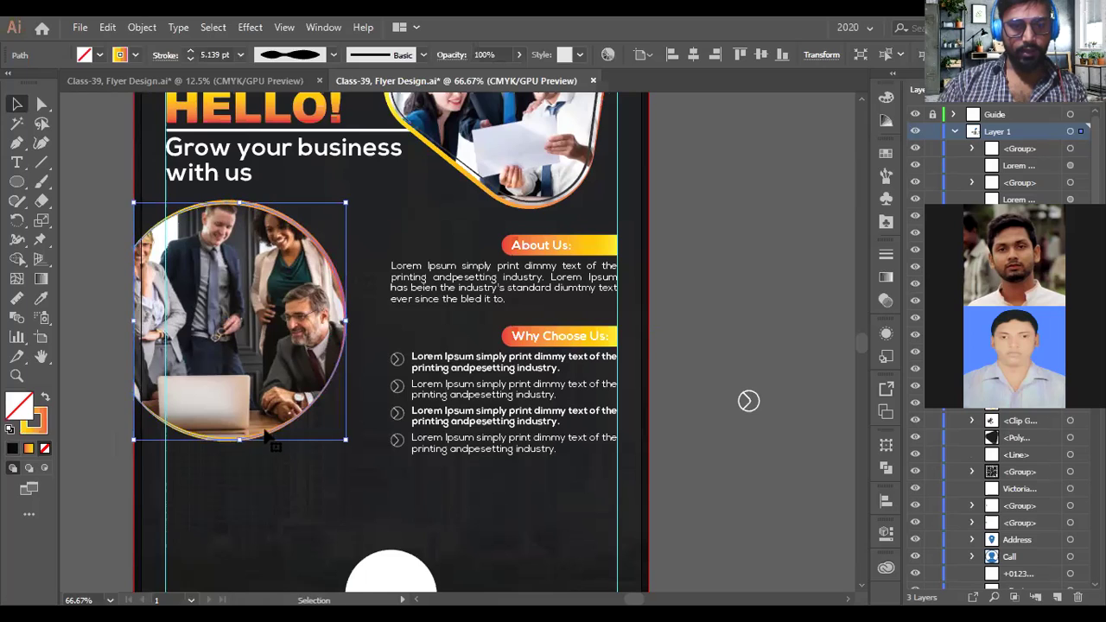
- Scale the round team photo together with its gradient ring down to about 2.92 by 3.27 in, keeping its upper-left corner in place
scroll(200, 426, "down", 2)
left_click(113, 429)
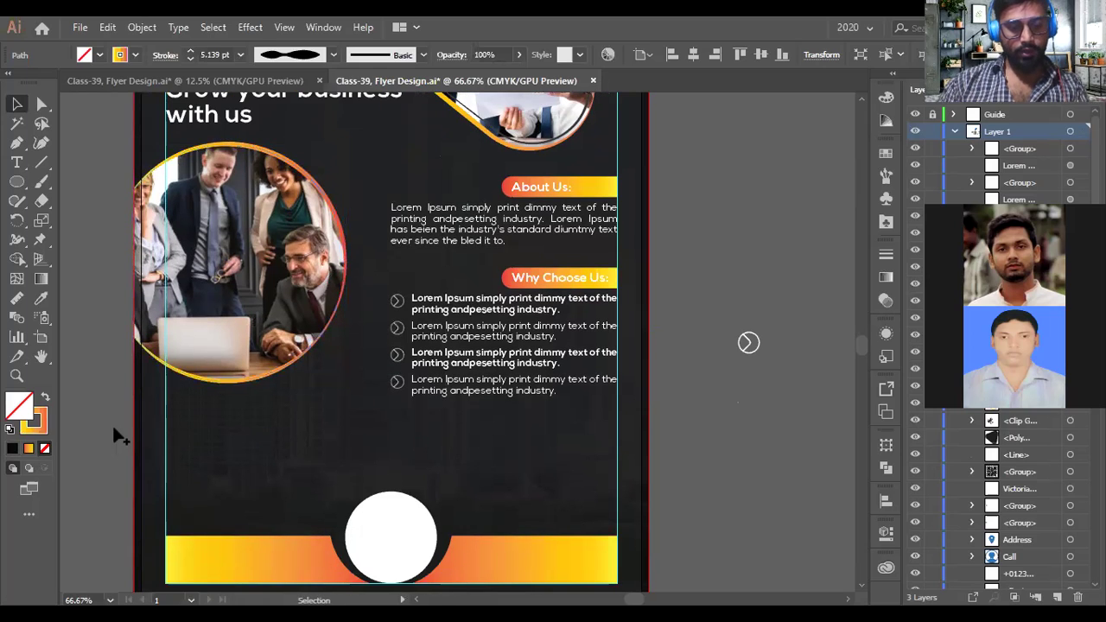
left_click_drag(115, 430, 198, 475)
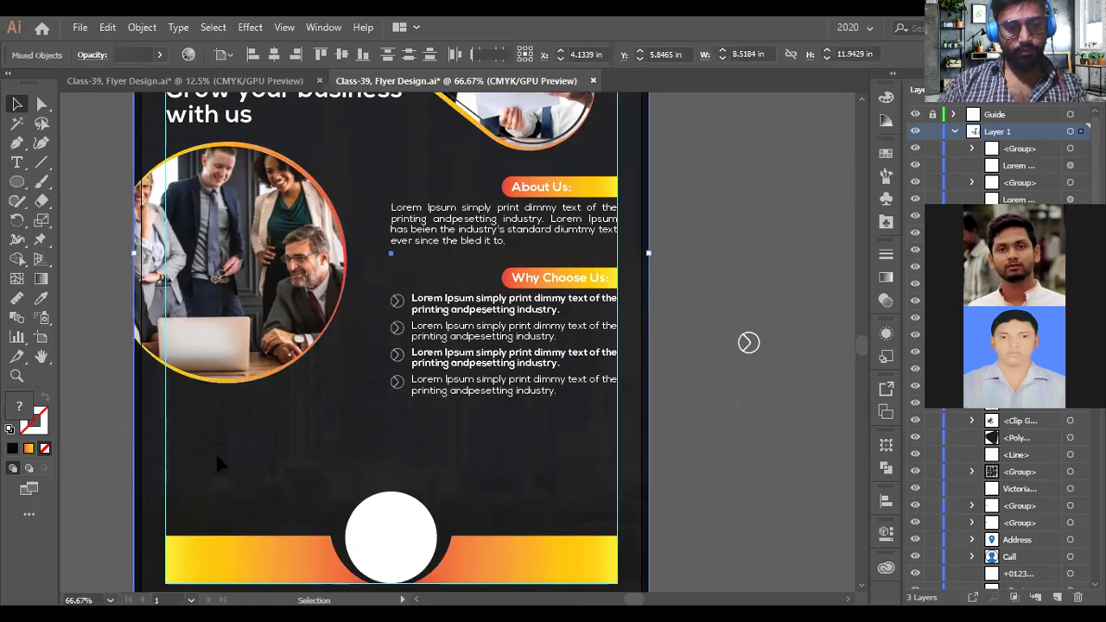
left_click_drag(323, 397, 251, 314)
left_click_drag(342, 383, 310, 341)
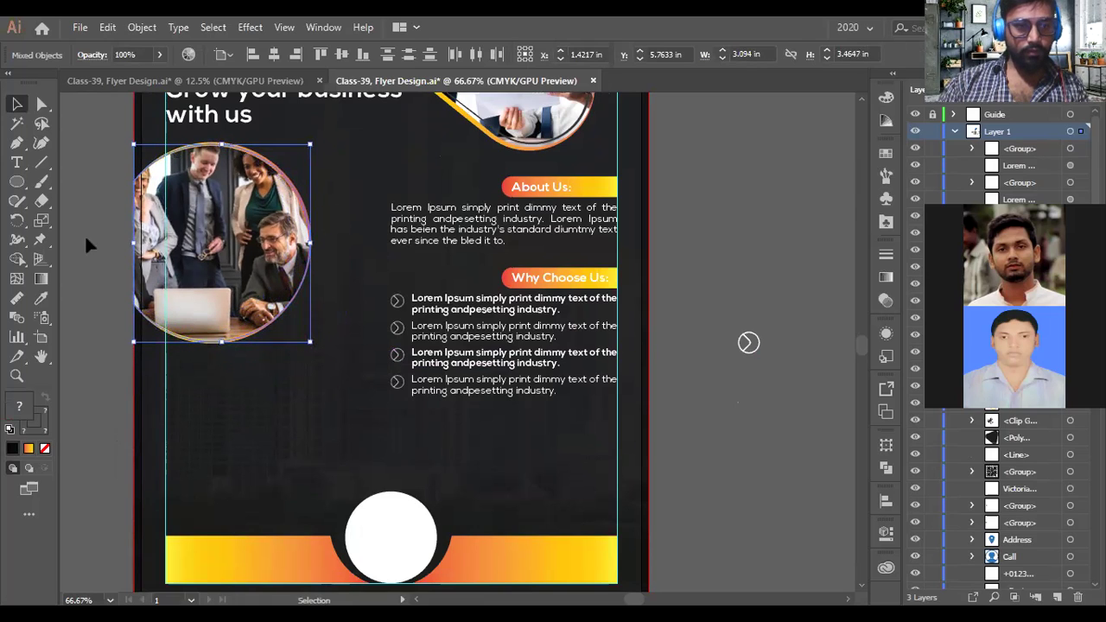
- Draw a black circle about 2.38 in across overlapping the team photo's lower-right edge, and paste a copy of it directly in front
left_click_drag(17, 181, 69, 223)
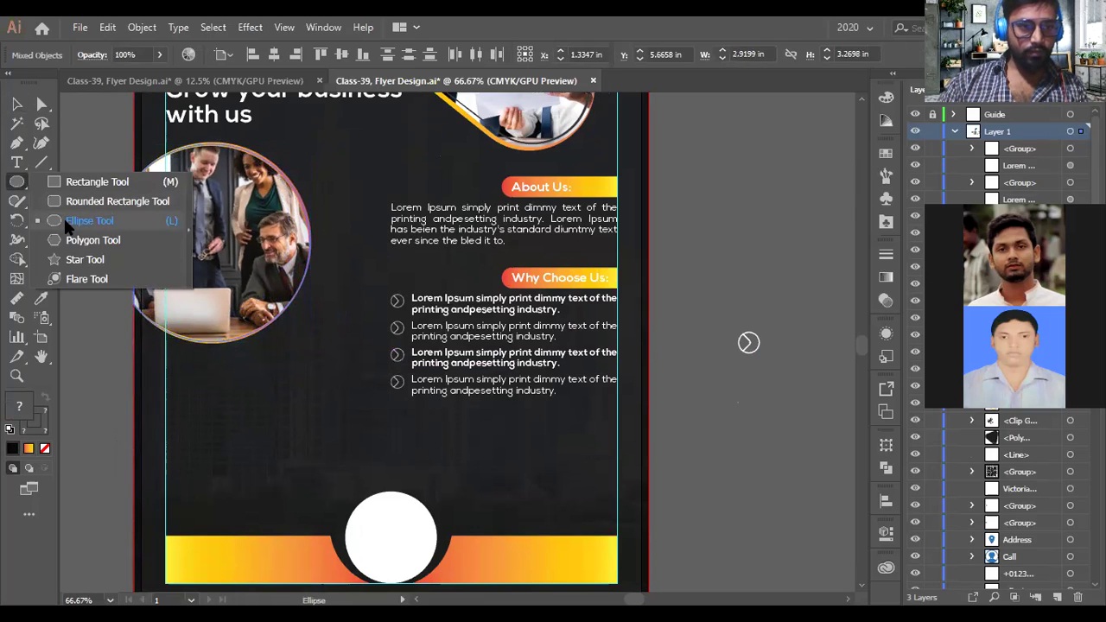
left_click_drag(318, 321, 386, 380)
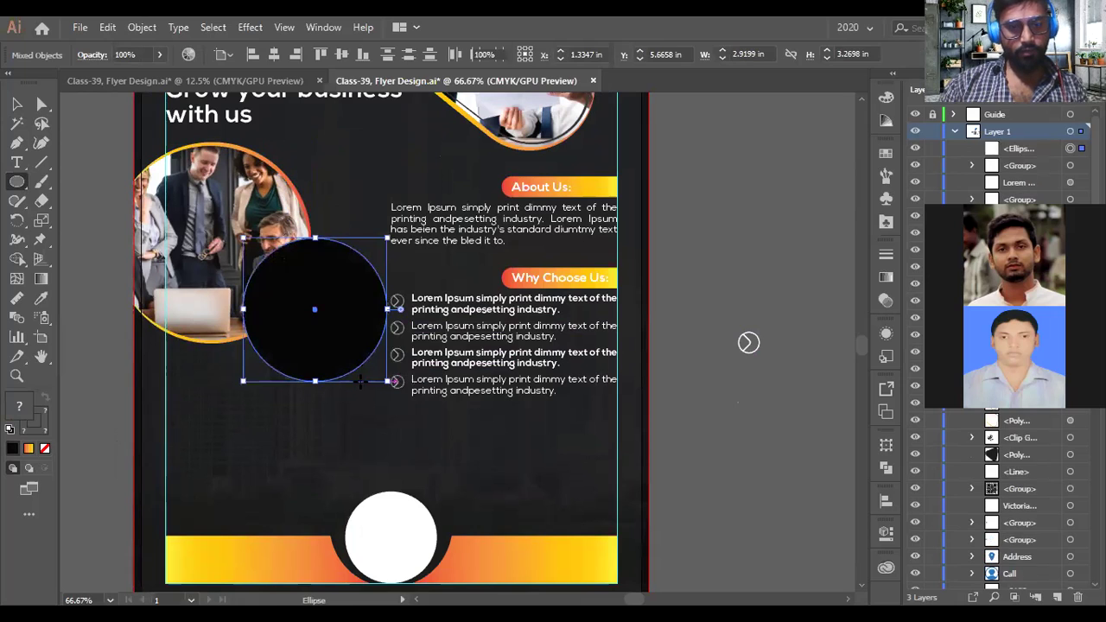
left_click(12, 109)
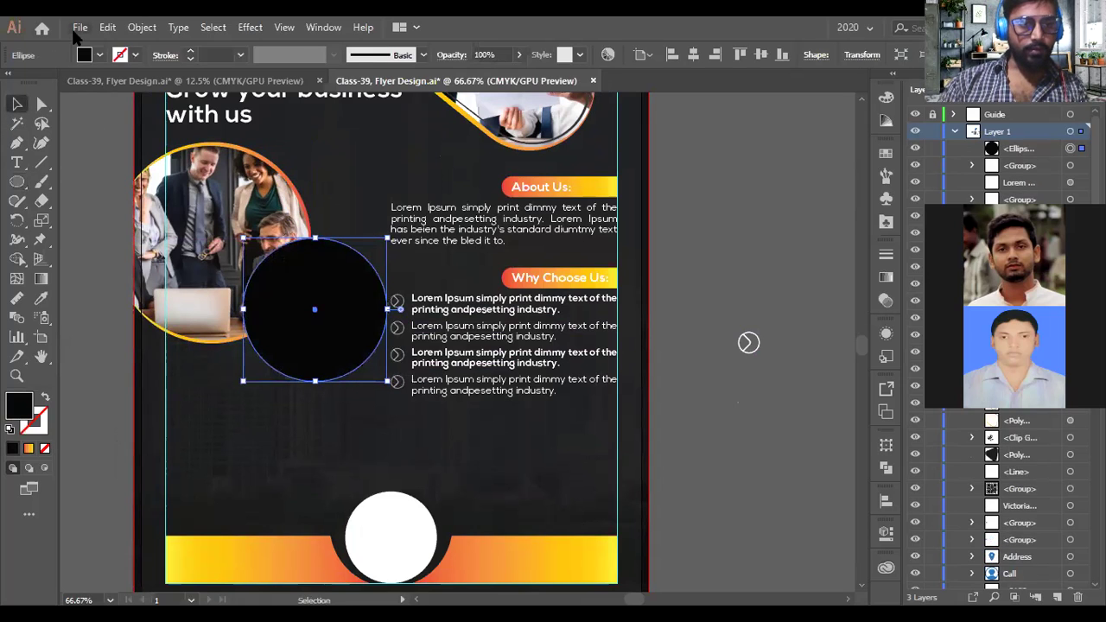
key("ctrl+c")
key("ctrl+f")
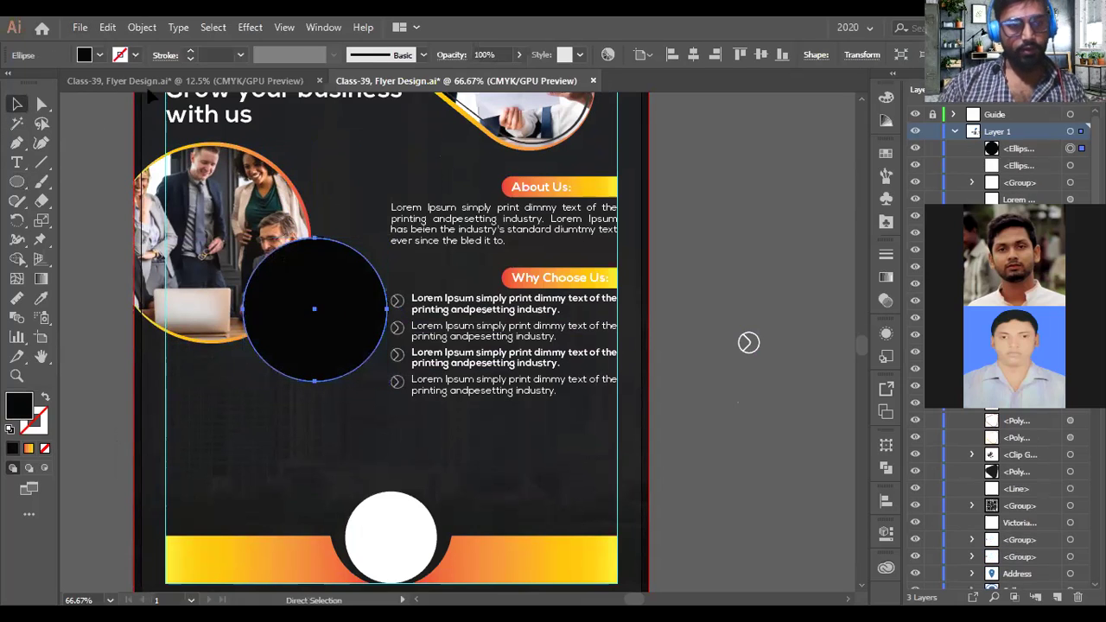
- Find adults-collaborate-collaboration-1036641 in the Corporate image folder while placing a file, and open it in Adobe Photoshop CC 2019
left_click(81, 28)
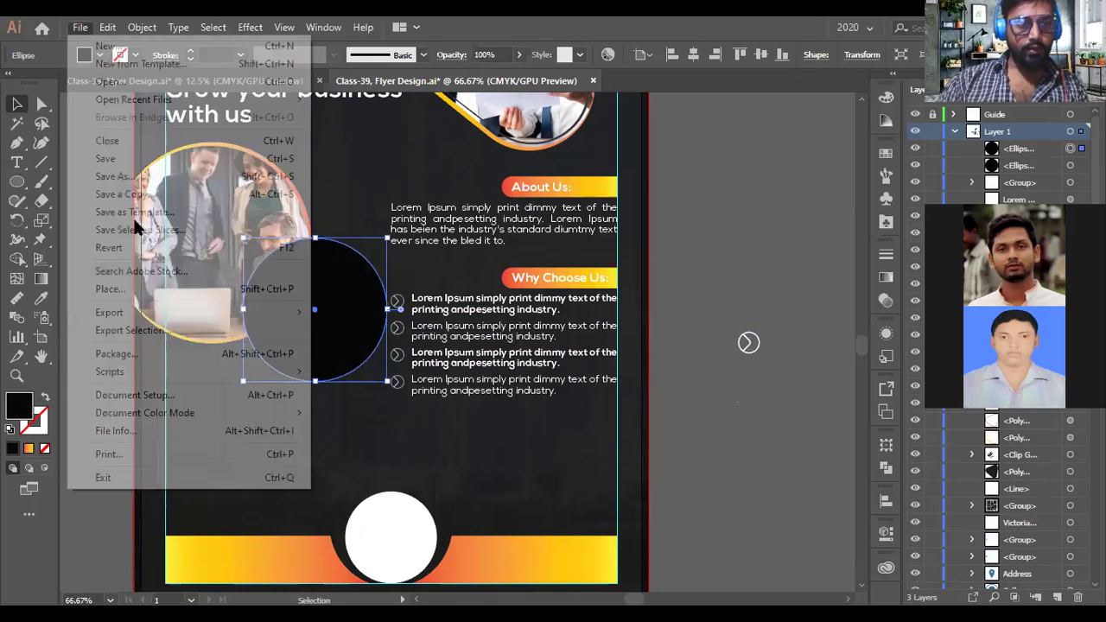
left_click(153, 287)
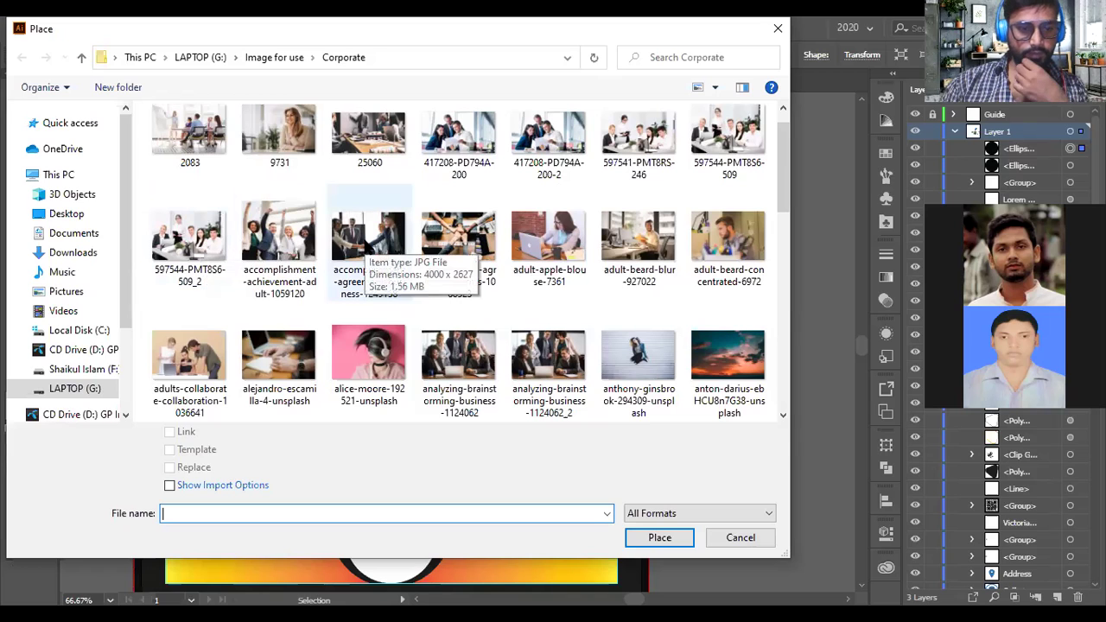
left_click(195, 369)
right_click(195, 370)
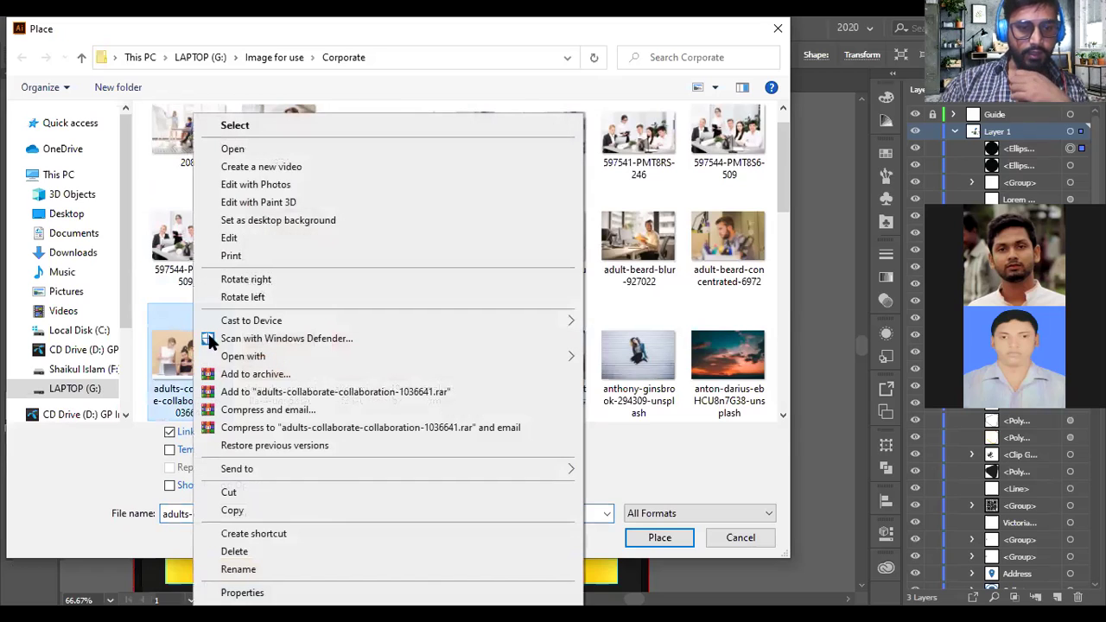
mouse_move(254, 359)
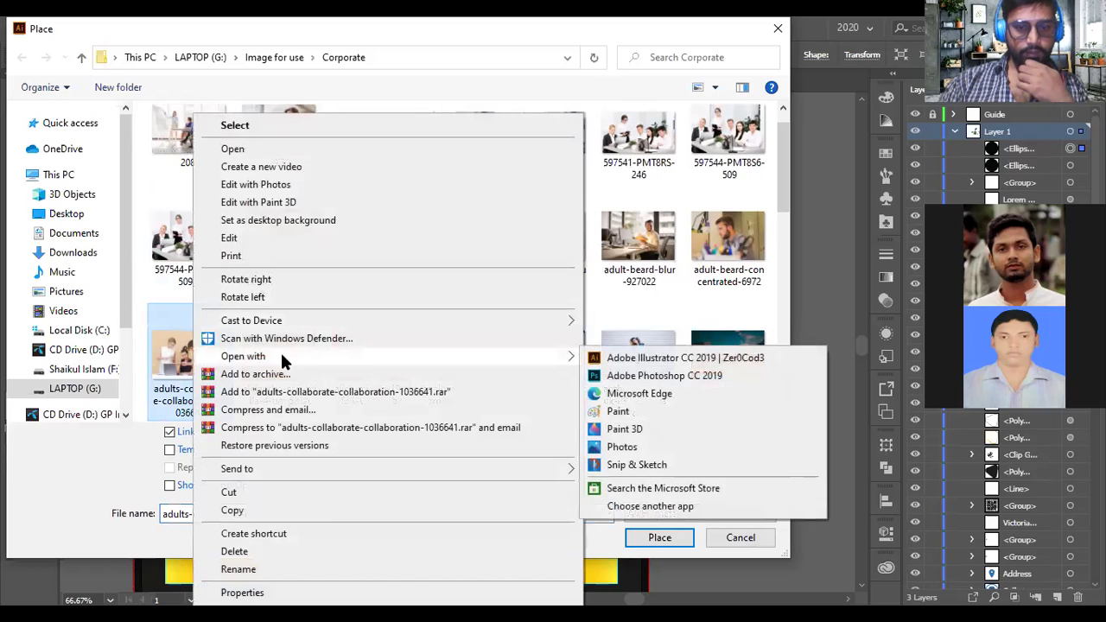
left_click(632, 377)
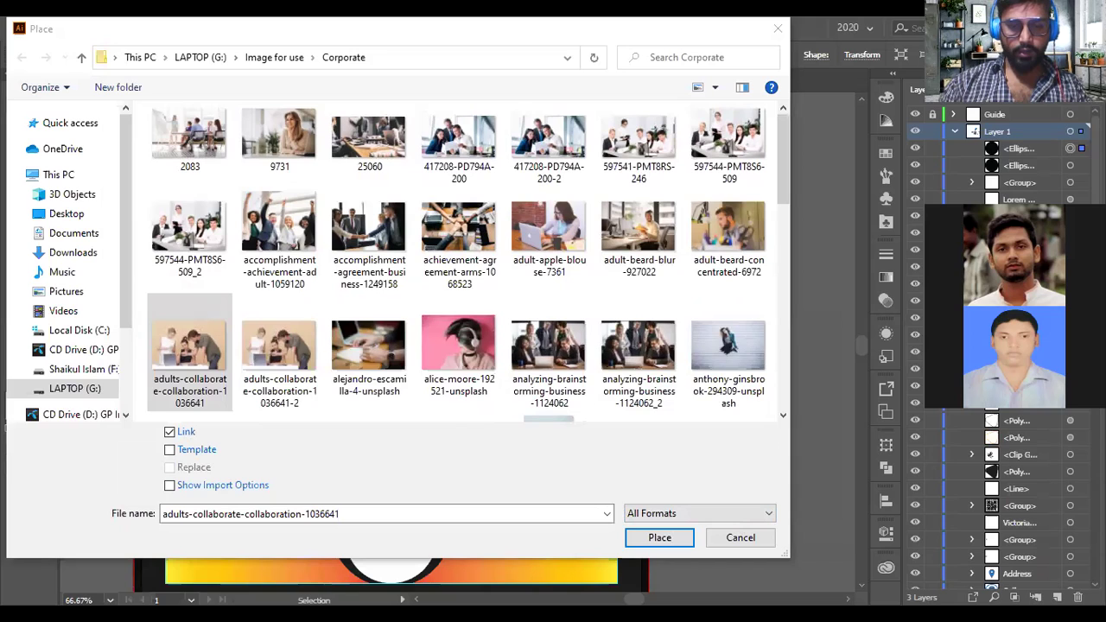
- Place the image adults-collaborate-collaboration-1036641-2 over the black circles on the flyer and embed it
scroll(457, 260, "down", 1)
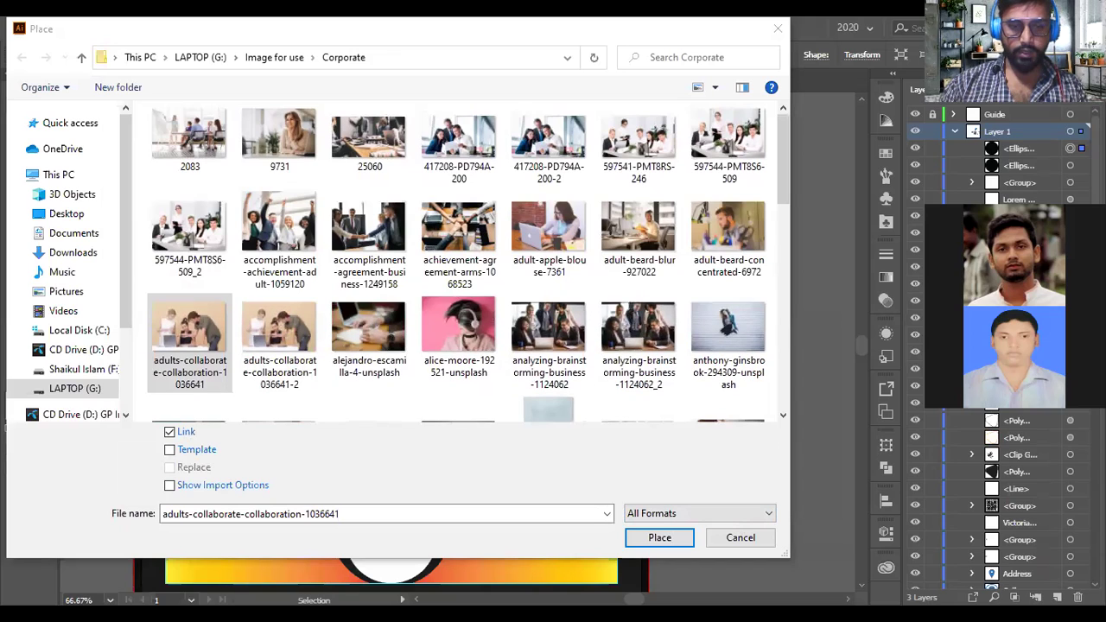
left_click(280, 340)
double_click(280, 341)
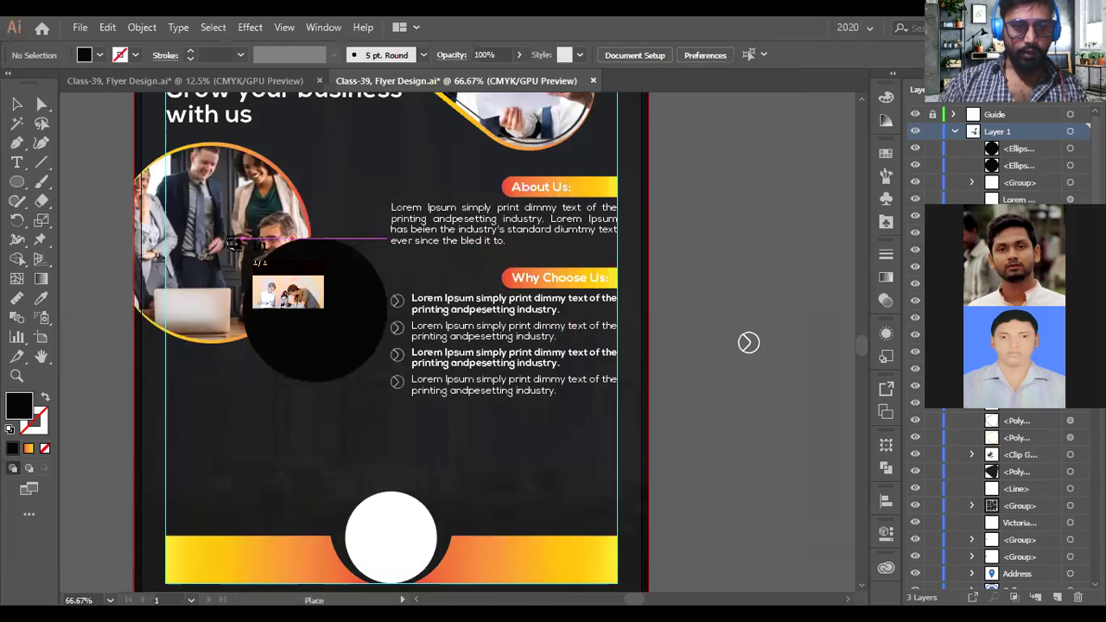
left_click(221, 230)
key("ctrl+plus")
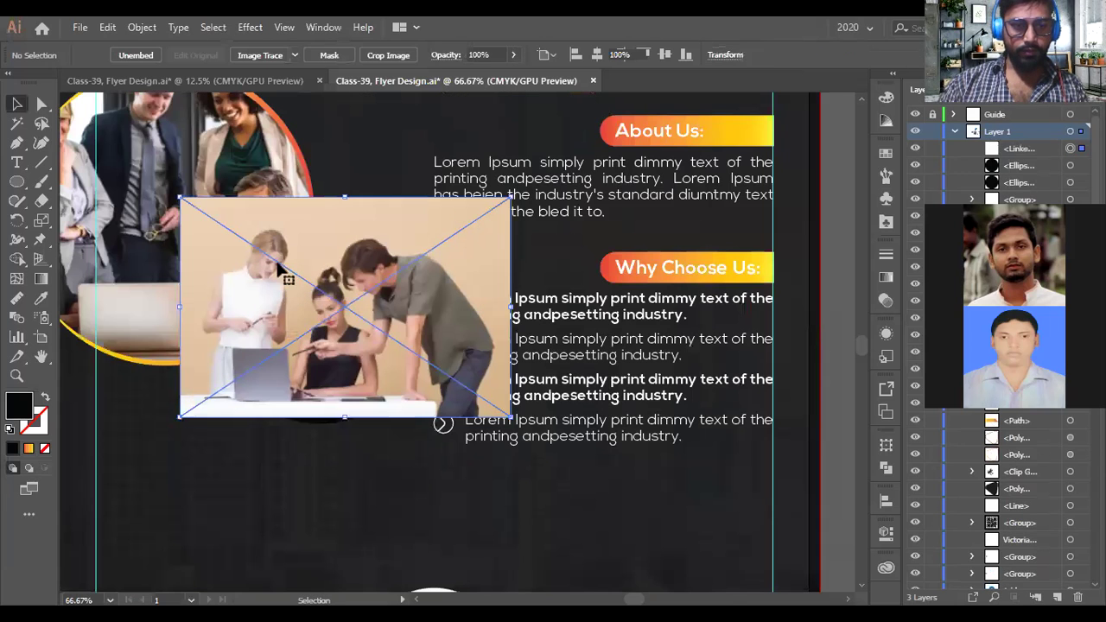
left_click(395, 249)
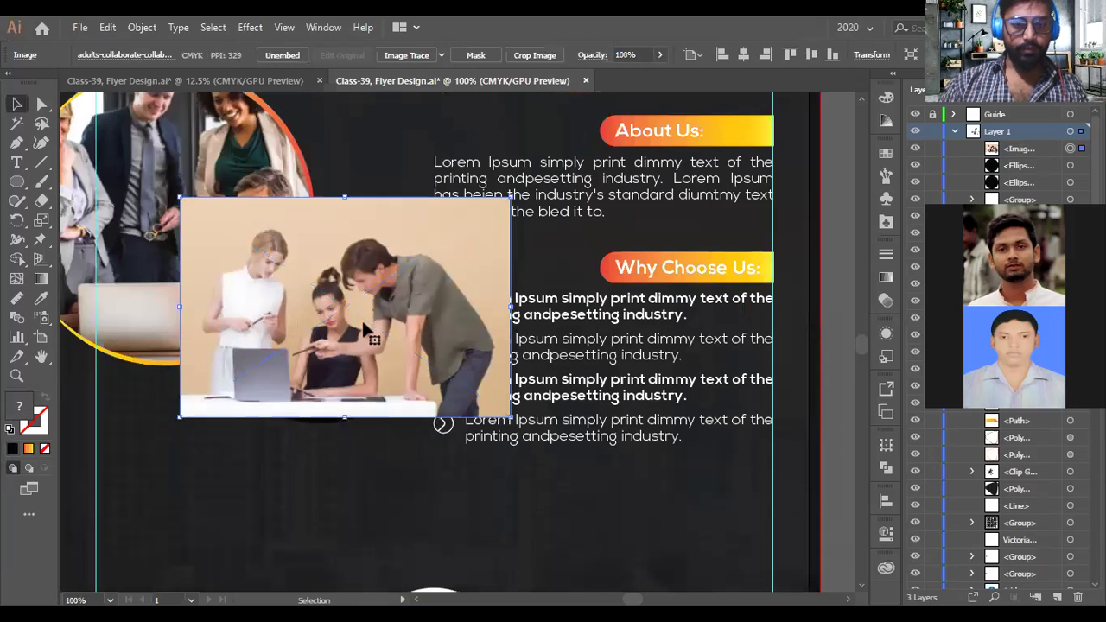
- Send the placed photo behind the front black circle, shift it to cover the circle, and clip it with a clipping mask
key("ctrl+bracketleft")
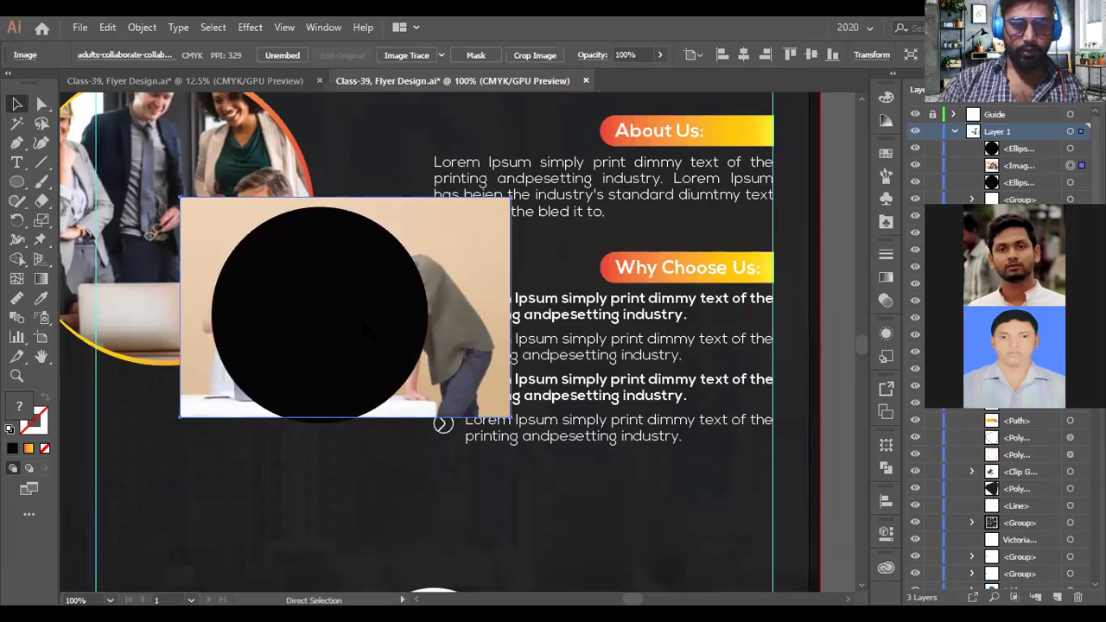
scroll(365, 330, "down", 1)
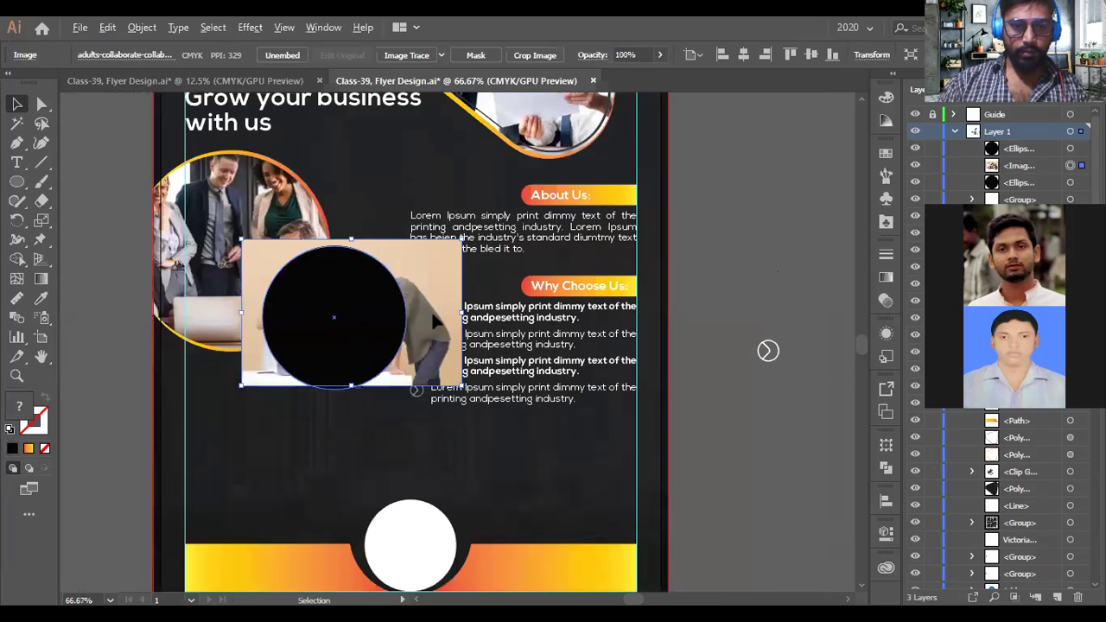
scroll(411, 316, "up", 1)
left_click_drag(411, 320, 350, 331)
left_click(349, 331, "shift")
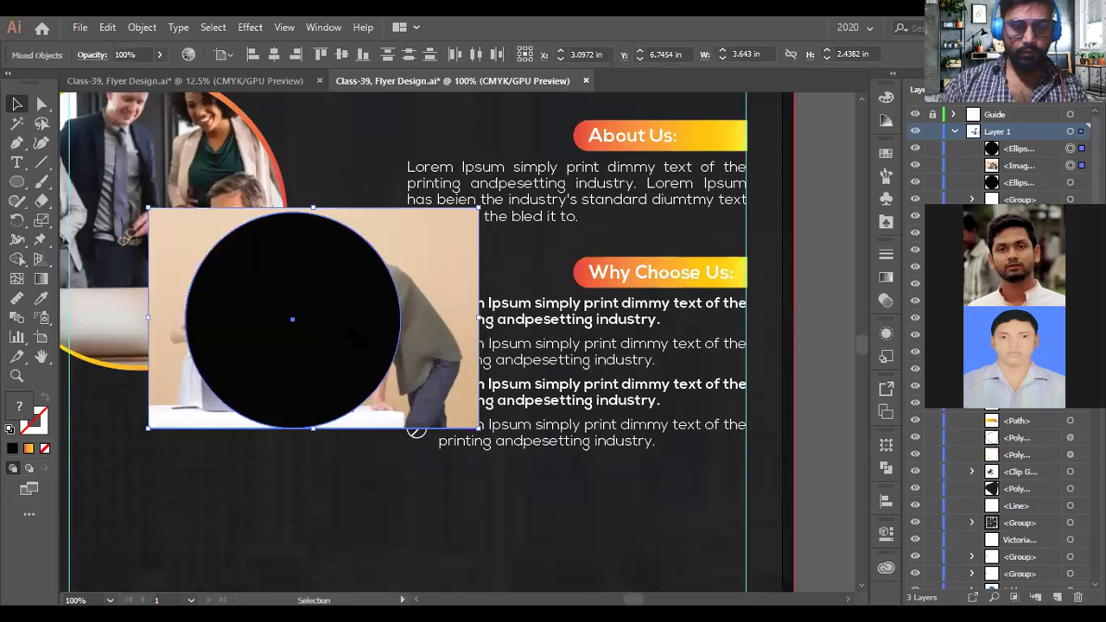
key("ctrl+7")
- Send the circular clipped photo one level back, beneath the remaining black circle
scroll(350, 331, "down", 2)
scroll(327, 338, "up", 3)
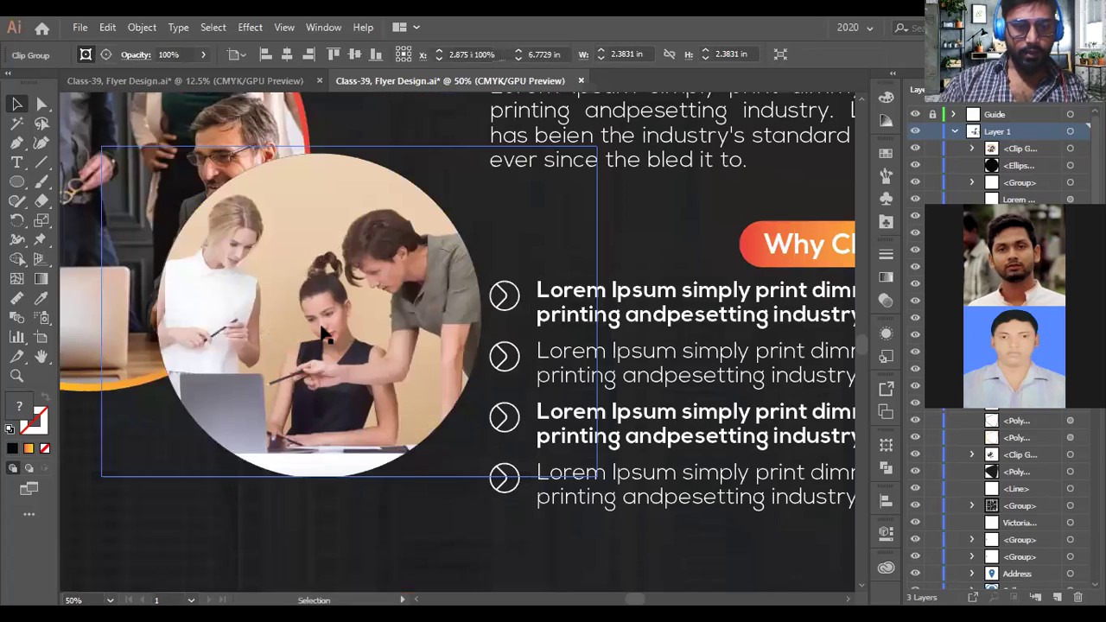
key("ctrl+alt+7")
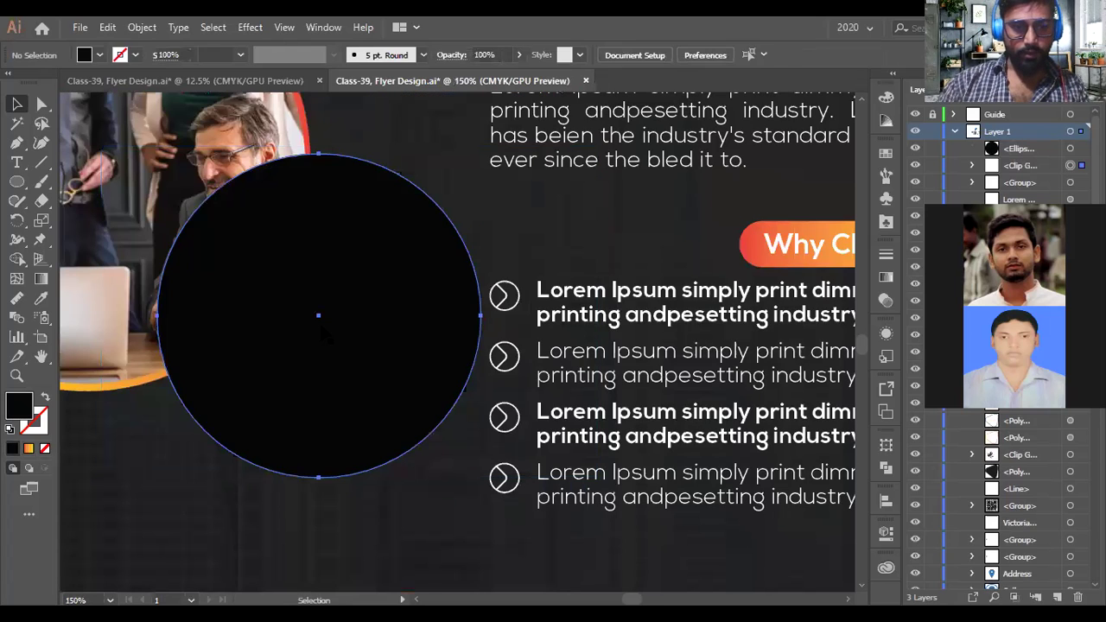
- Remove the black fill from the front circle over the second team photo
scroll(322, 333, "down", 1)
scroll(322, 332, "down", 2)
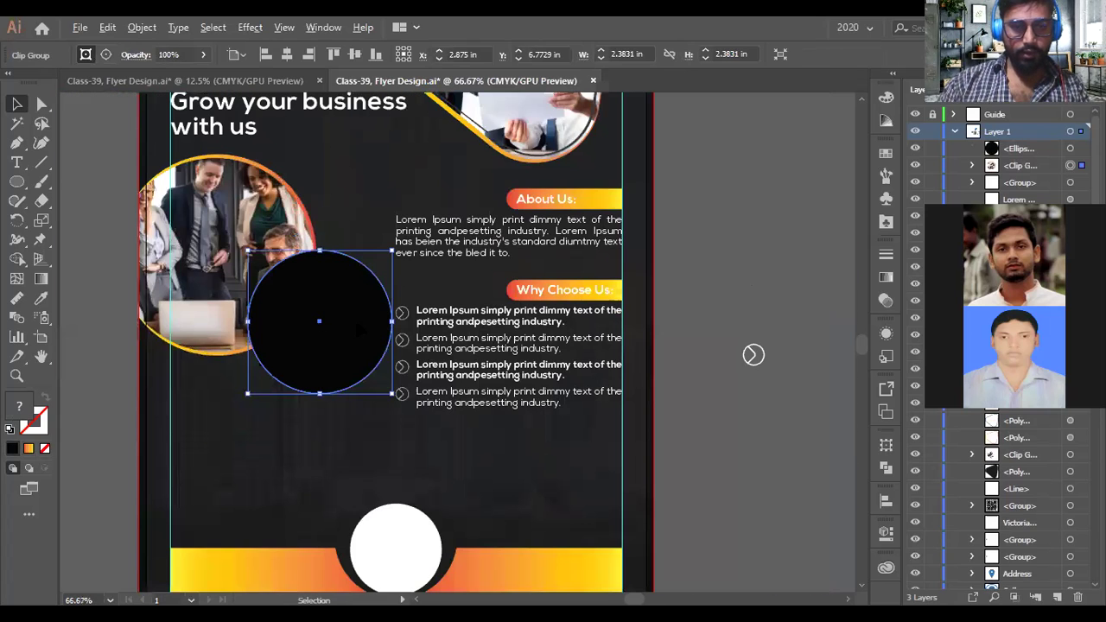
left_click(125, 366)
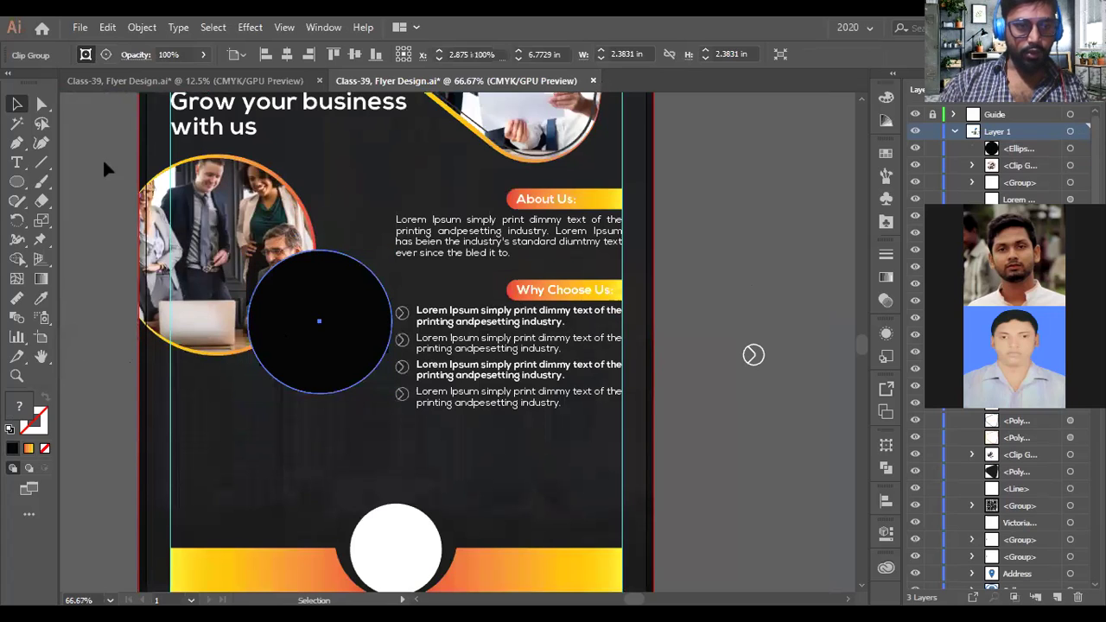
left_click(99, 54)
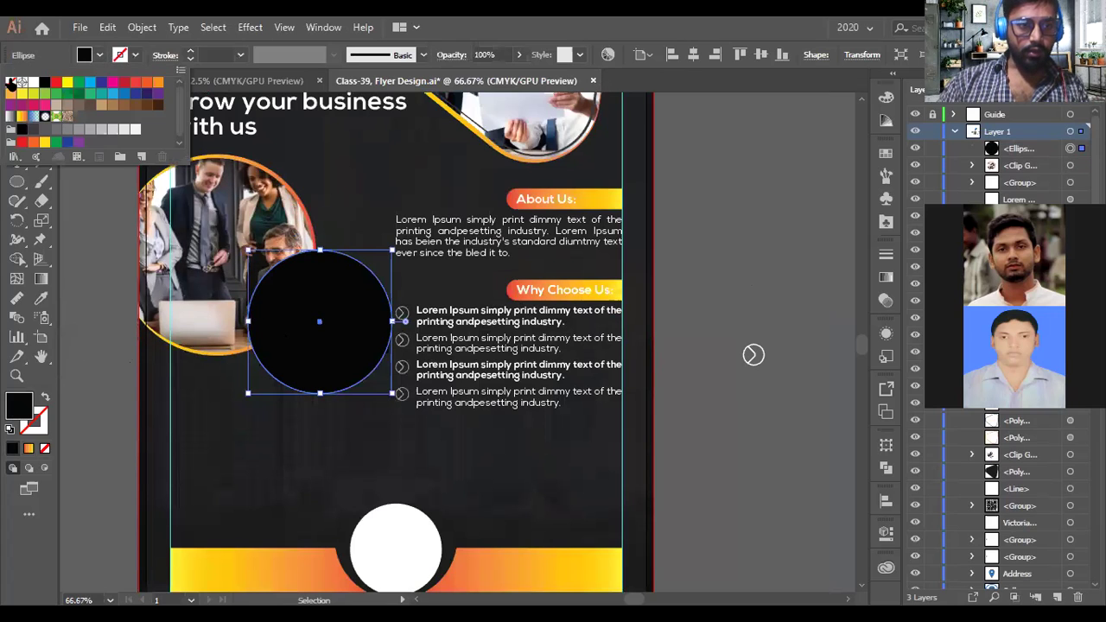
left_click(10, 83)
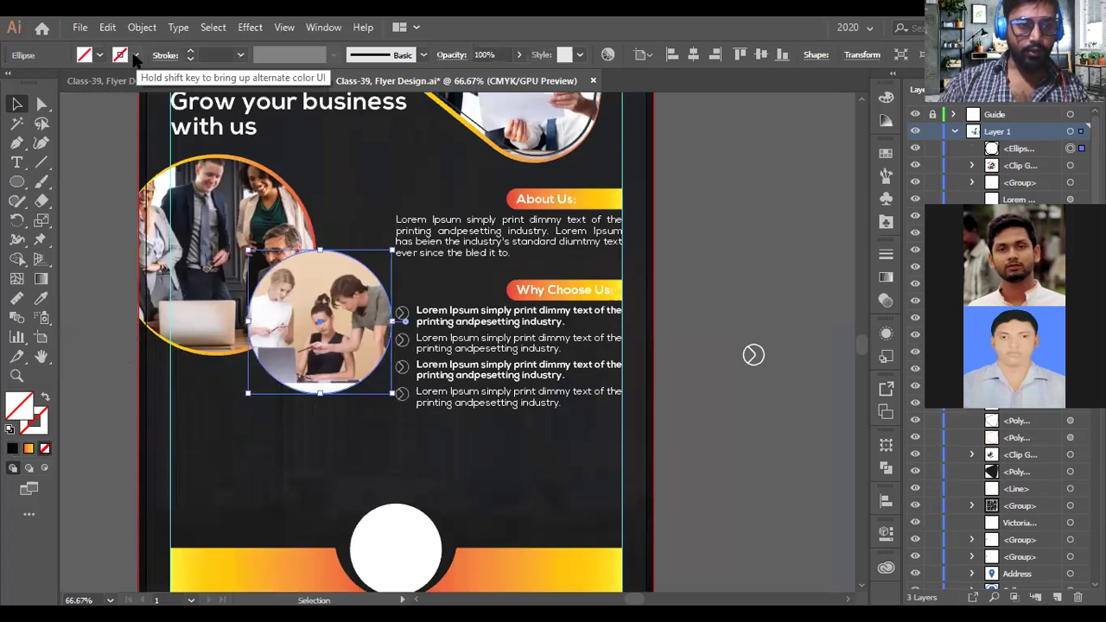
- Give the circle around the second photo a white stroke with a weight of 6 pt
left_click(135, 56)
left_click(33, 83)
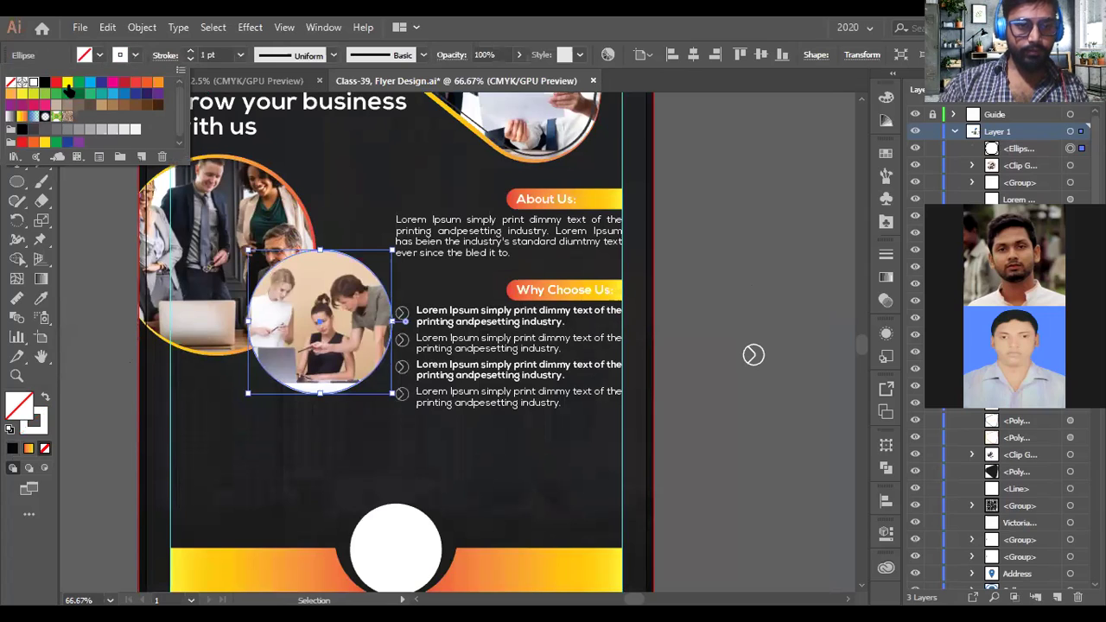
left_click(215, 55)
type("4")
key("Return")
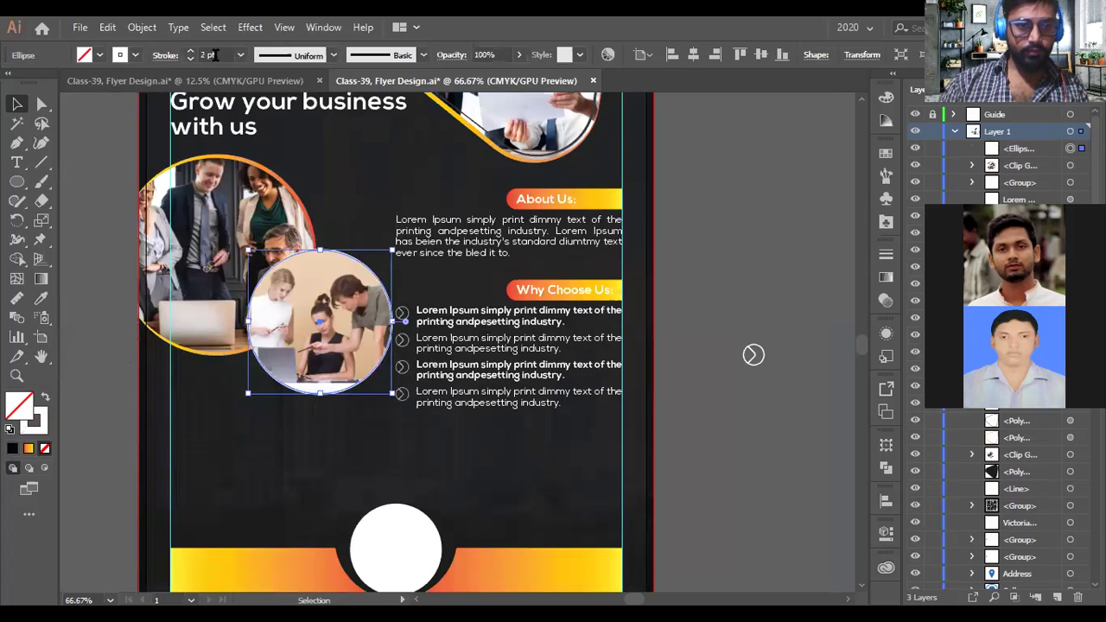
key("Up")
key("Up")
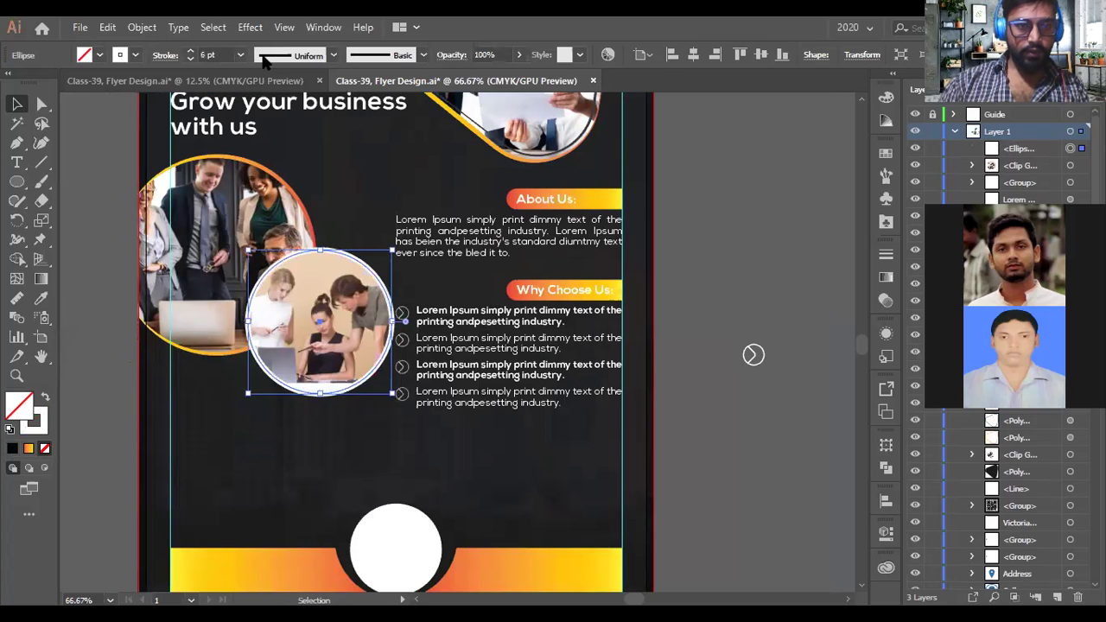
- Apply Width Profile 2 to the white ring around the second photo and deselect it
left_click(266, 57)
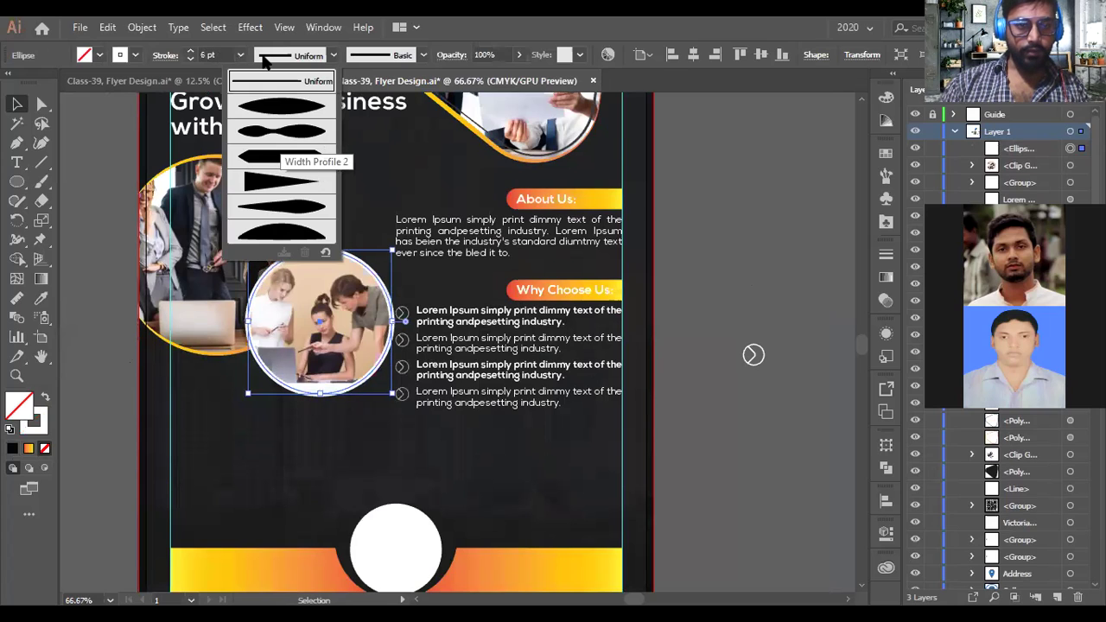
left_click(281, 131)
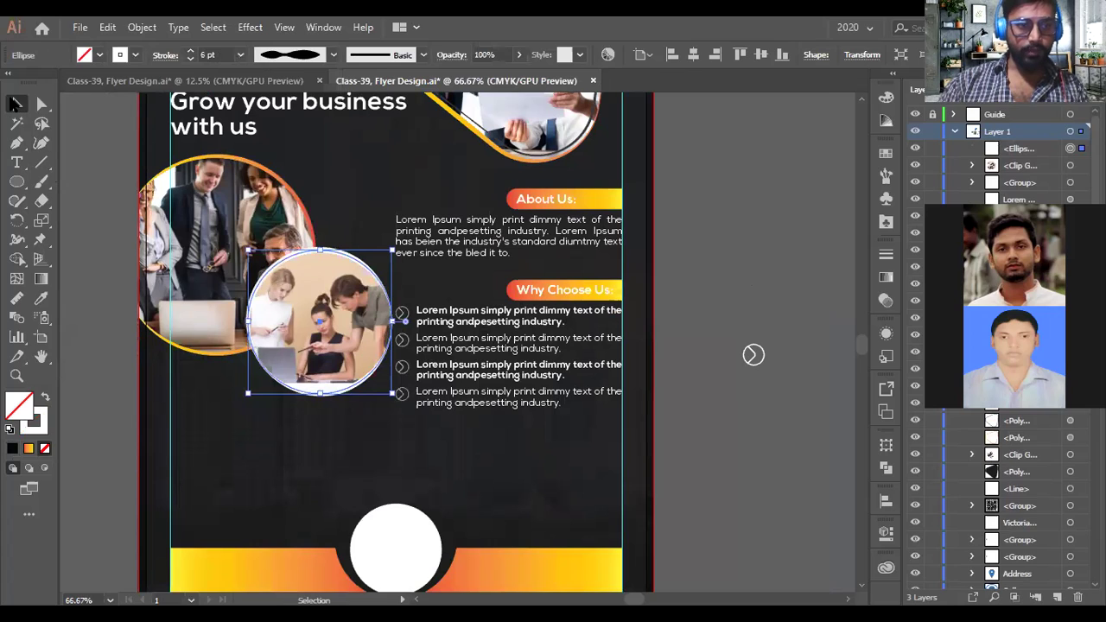
left_click(701, 369)
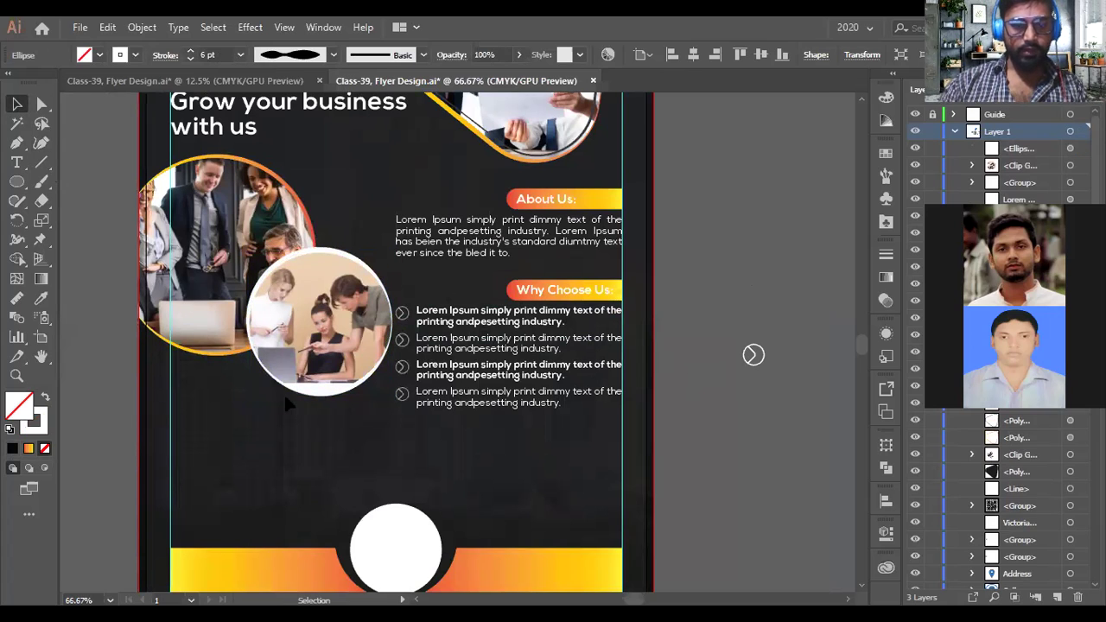
scroll(283, 392, "down", 1)
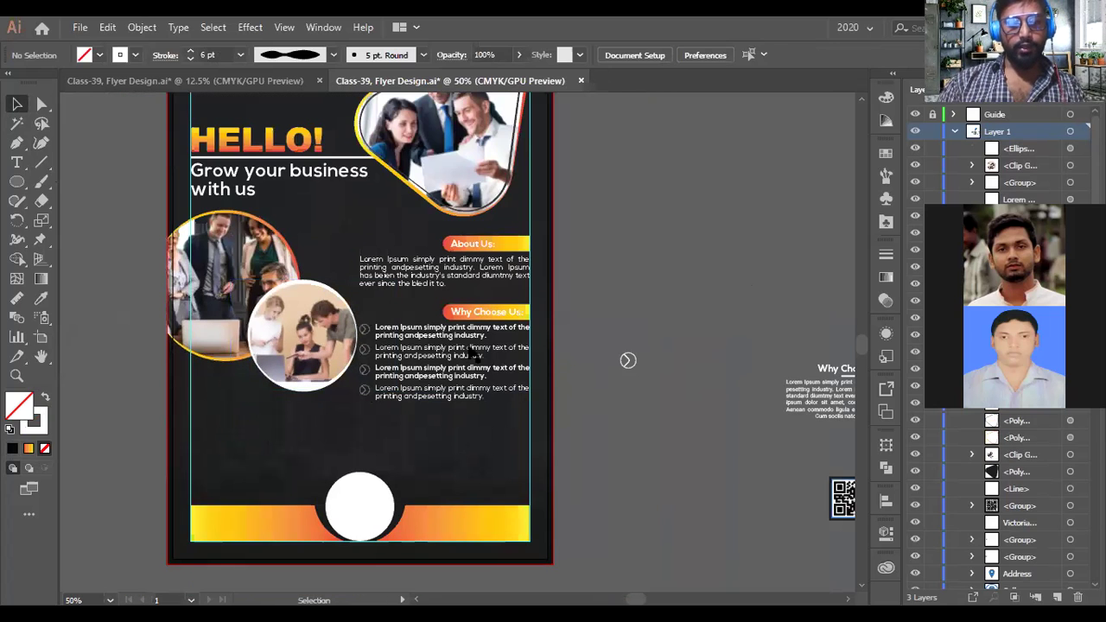
- Shorten the About Us paragraph's text frame so its lower edge ends above the Why Choose Us heading
scroll(461, 330, "up", 1)
key("ctrl+plus")
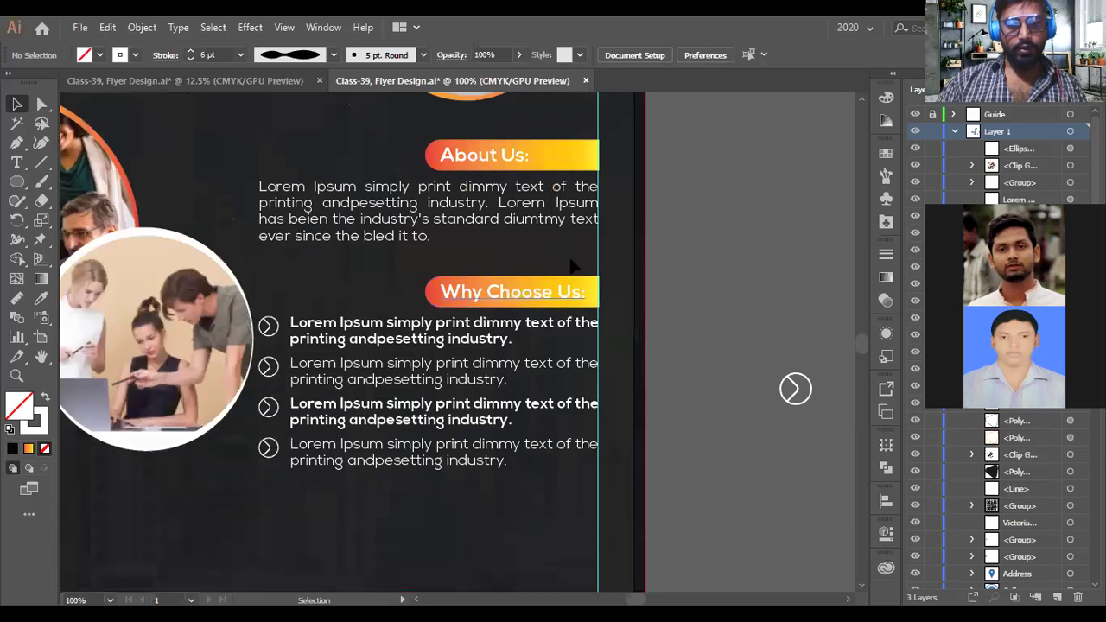
left_click(486, 298)
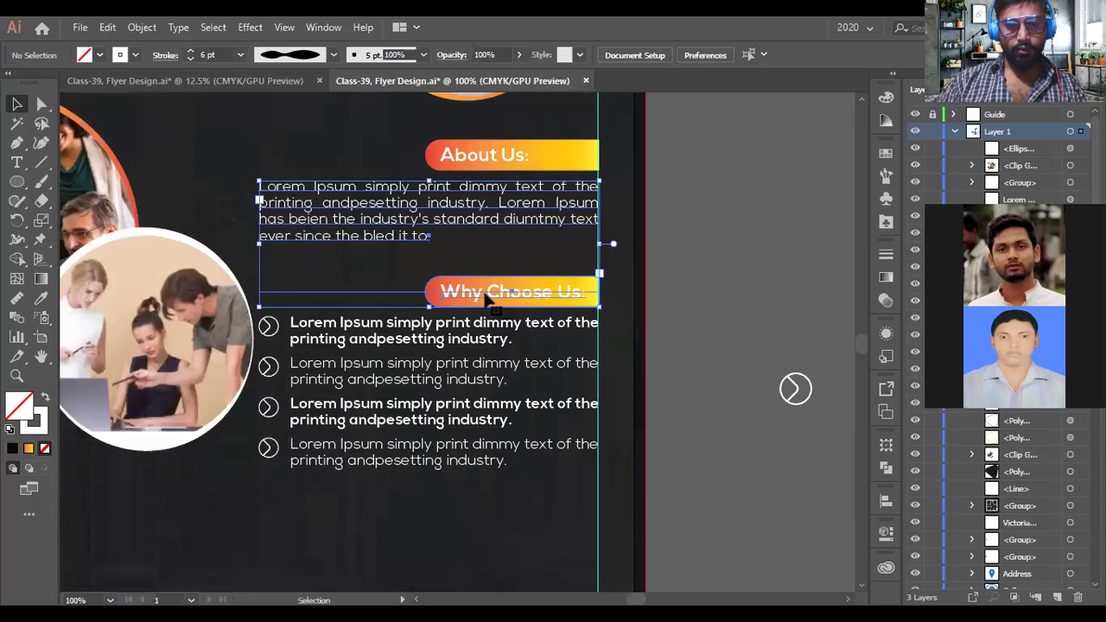
left_click(722, 234)
left_click(441, 222)
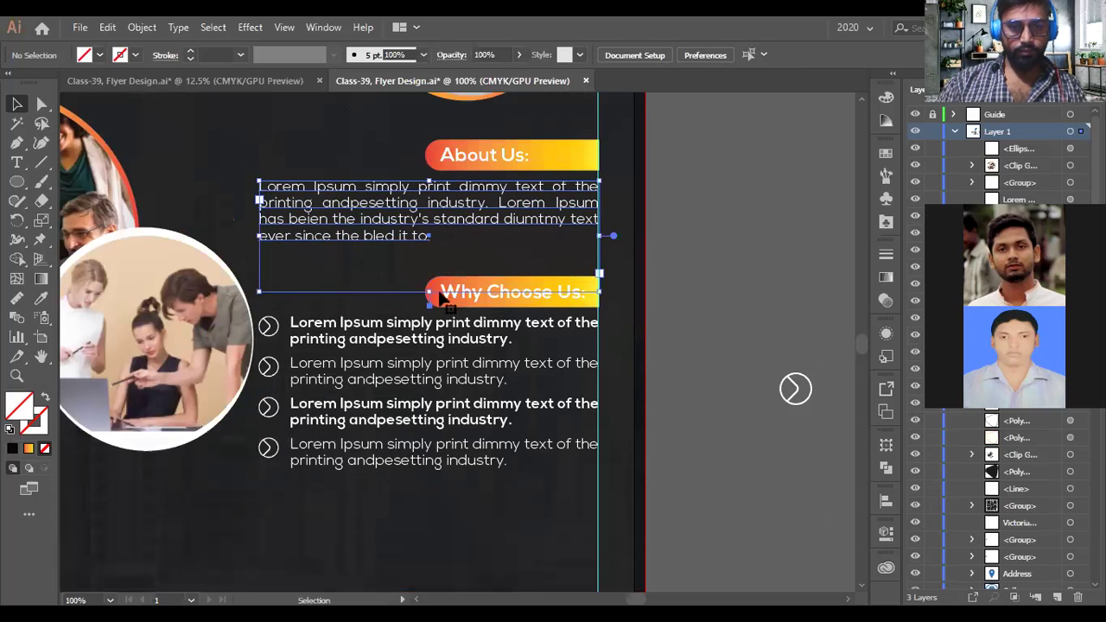
double_click(430, 295)
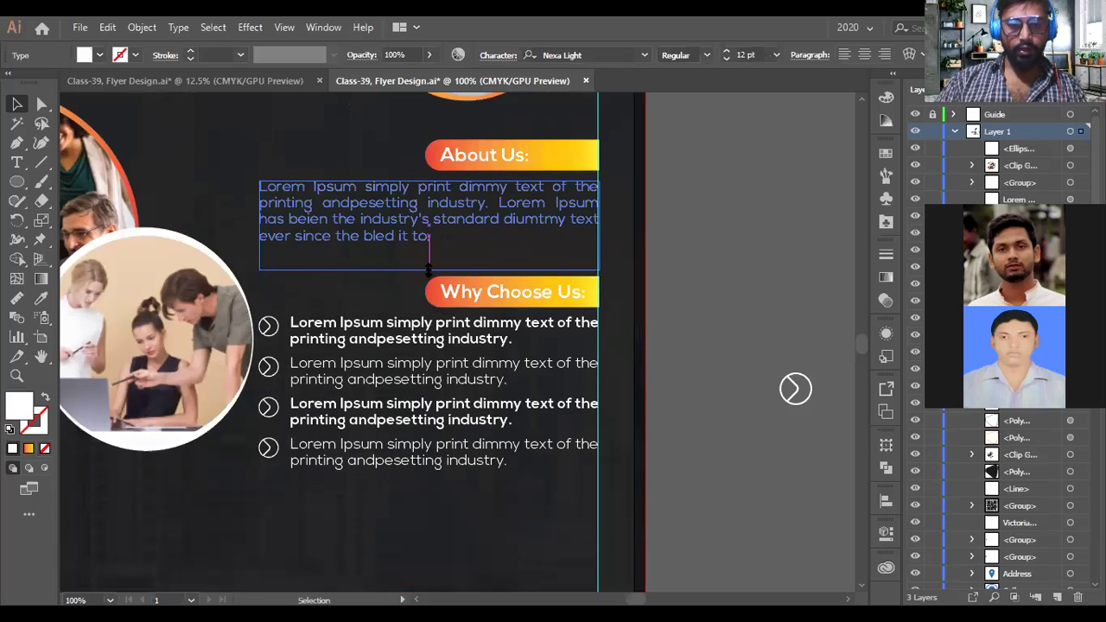
key("Escape")
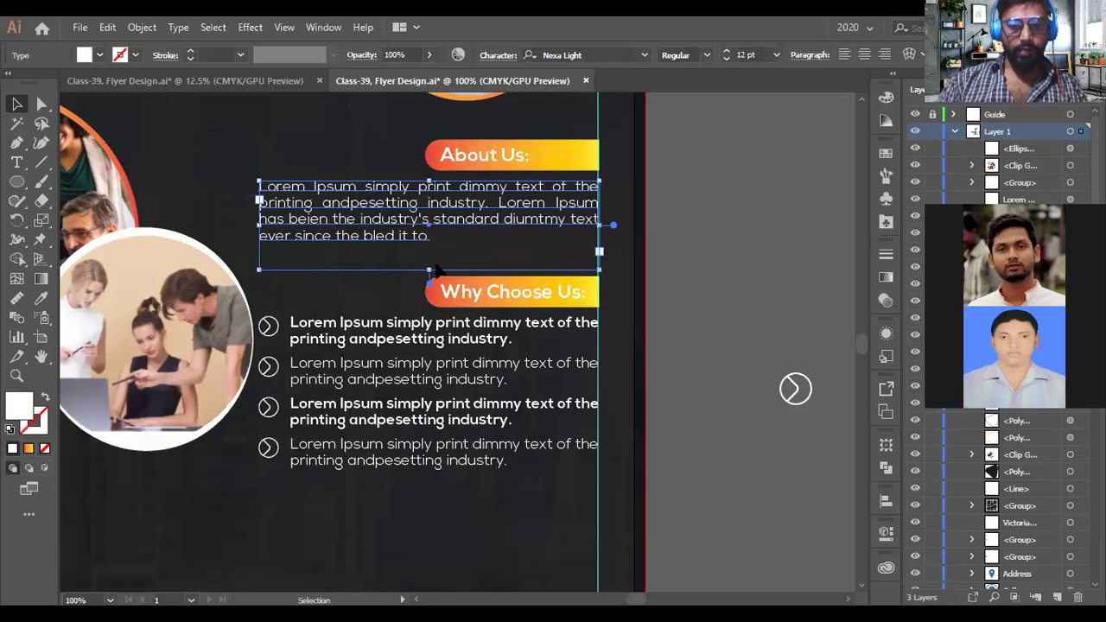
scroll(436, 270, "up", 3)
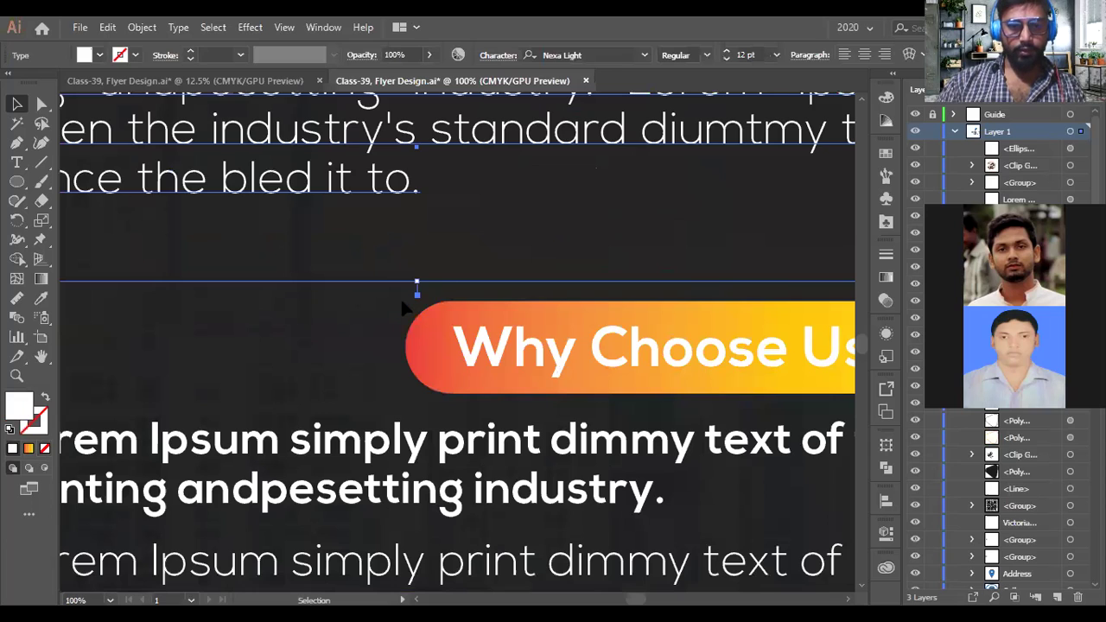
scroll(480, 313, "down", 2)
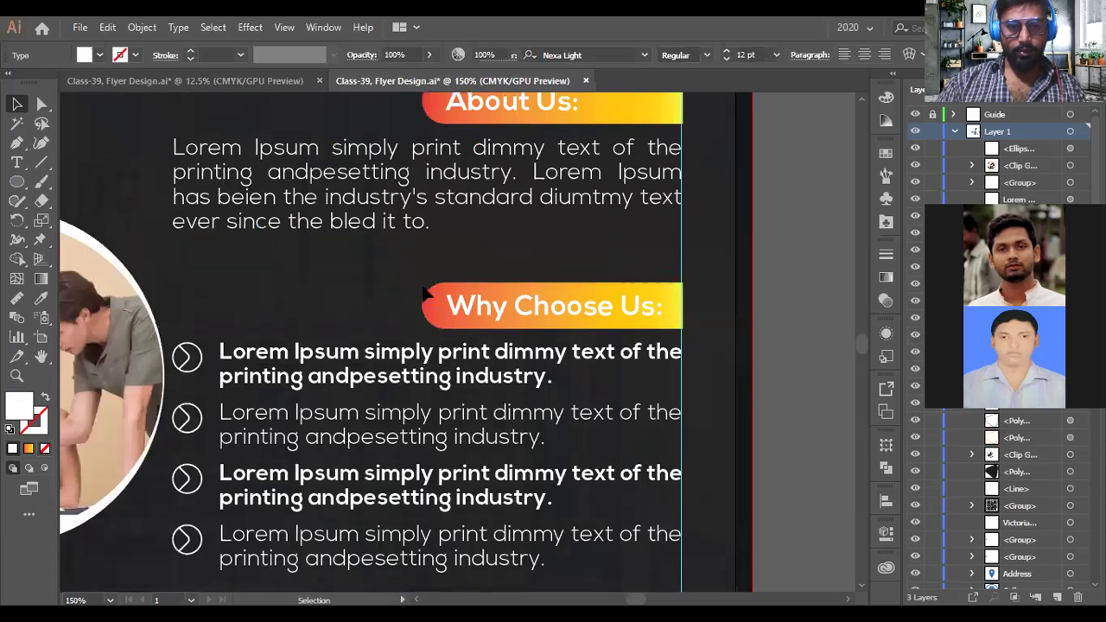
- Nudge the Why Choose Us heading with its gradient bar slightly upward, away from the chevron list
left_click(491, 322)
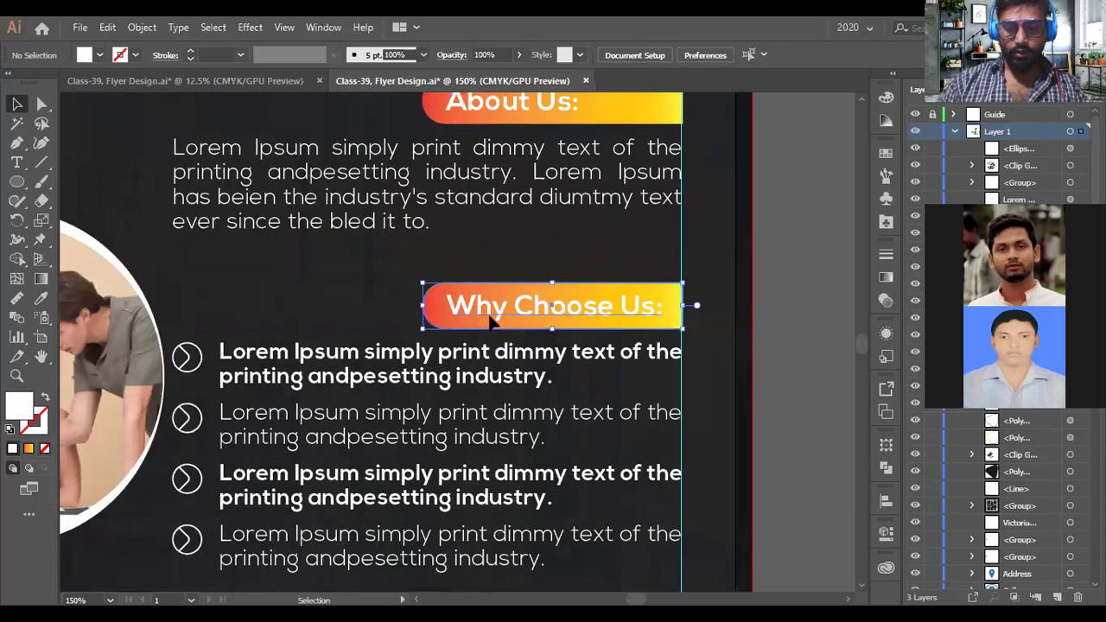
key("shift+Up")
key("shift+Down")
key("shift+Up")
key("shift+Down")
key("Up")
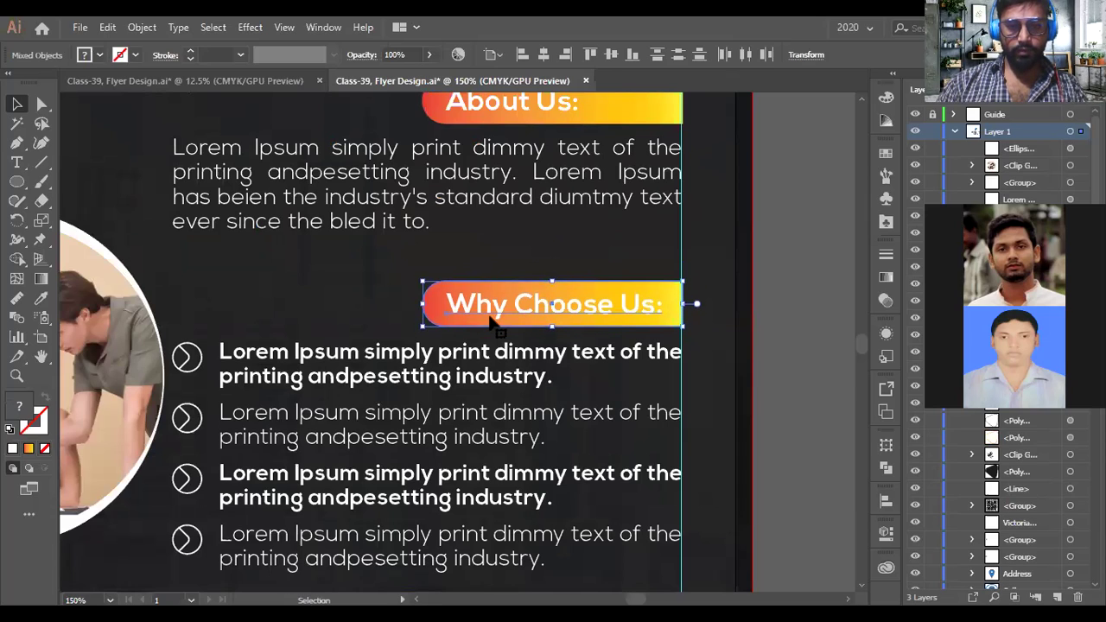
- Nudge the About Us heading with its gradient bar slightly upward, away from its paragraph, and deselect it
scroll(489, 321, "up", 3)
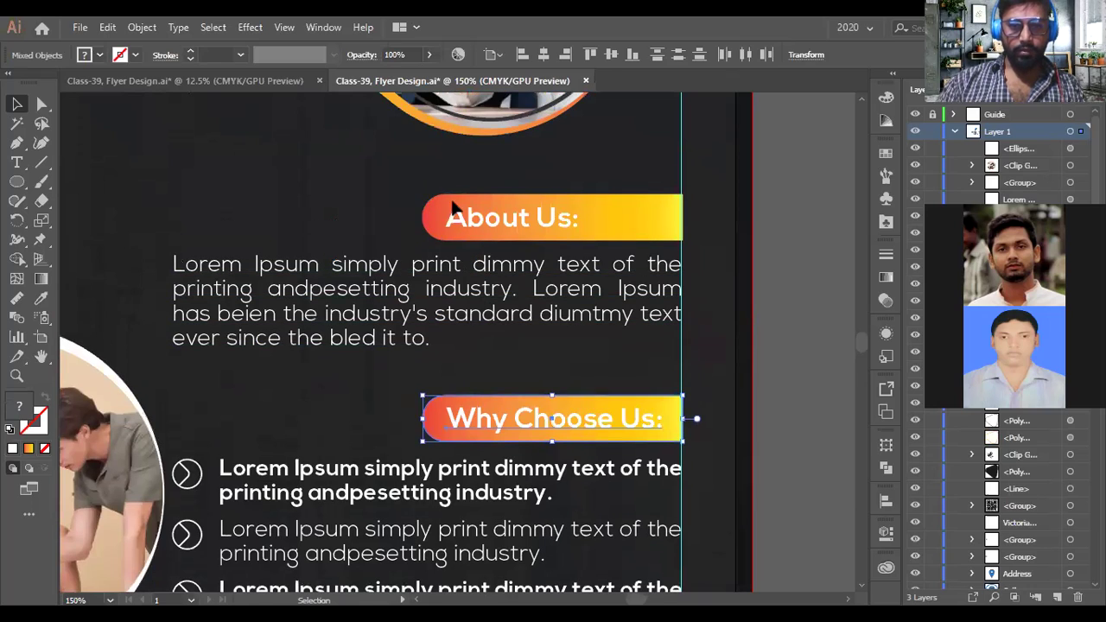
left_click(540, 235)
key("Up")
key("Up")
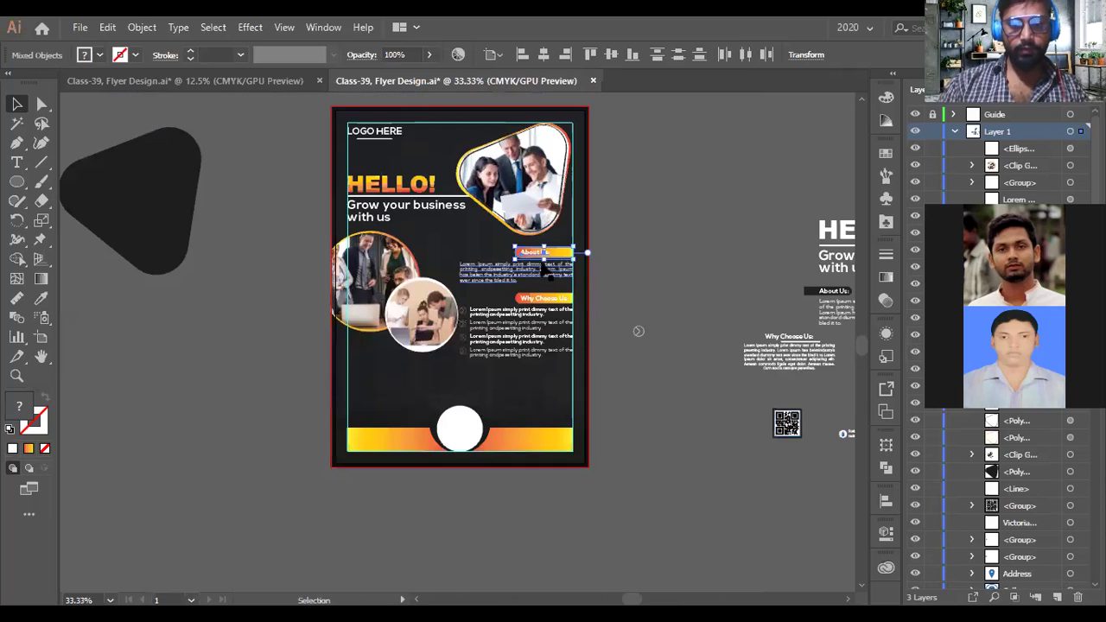
scroll(545, 263, "down", 4)
left_click_drag(612, 274, 570, 266)
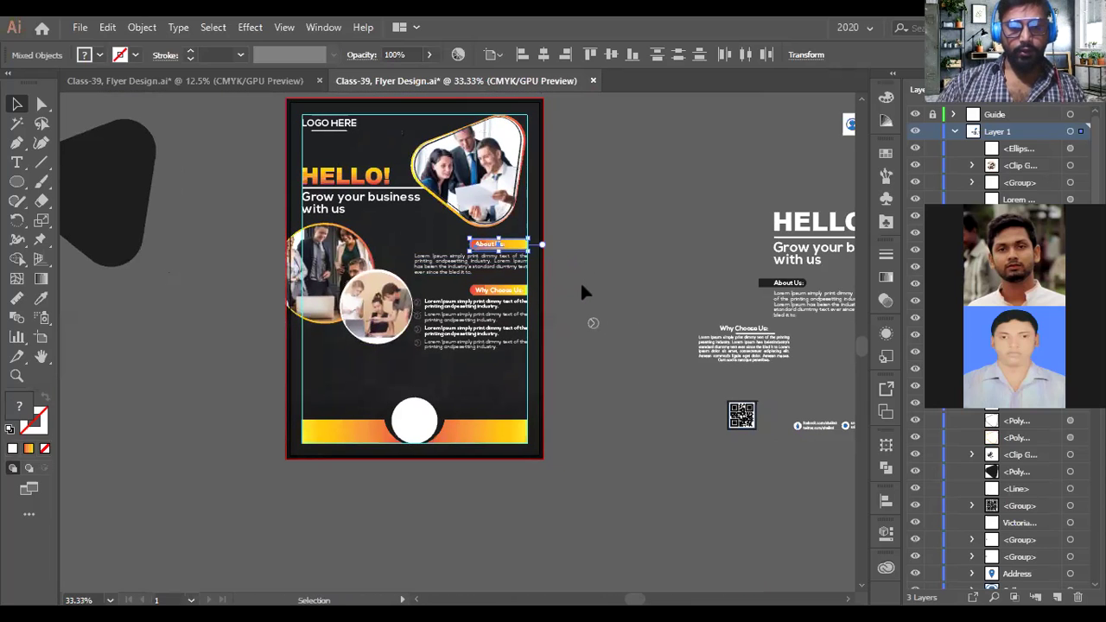
left_click(579, 280)
- Move the Branding, Concept Art and Development block with its icons and texts to the empty area left of the flyer
scroll(578, 288, "up", 1)
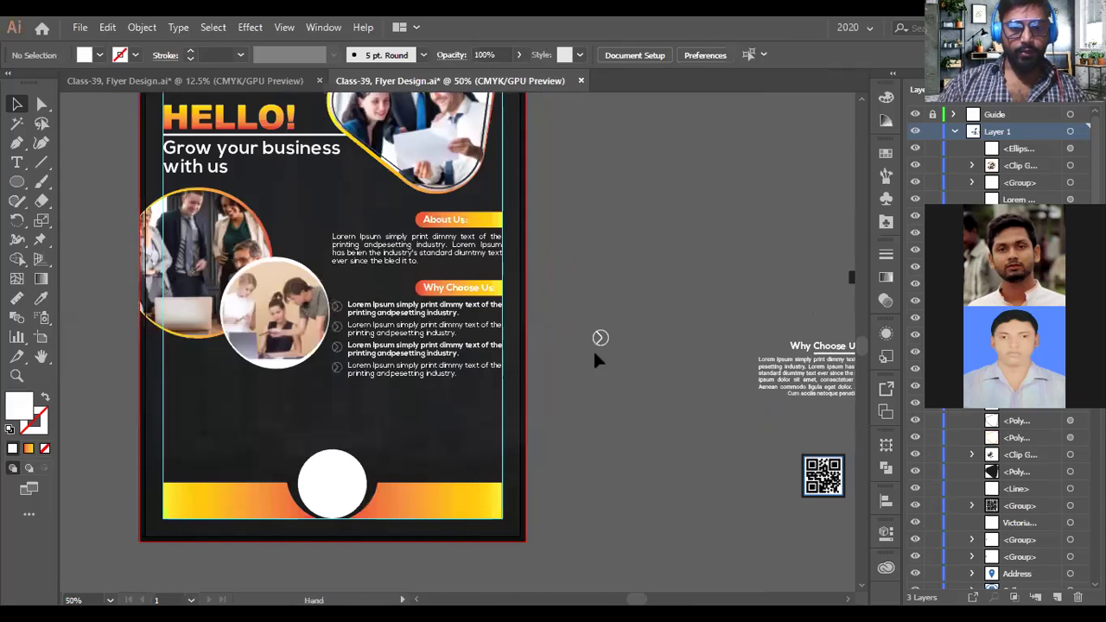
scroll(593, 349, "down", 2)
scroll(593, 349, "down", 1)
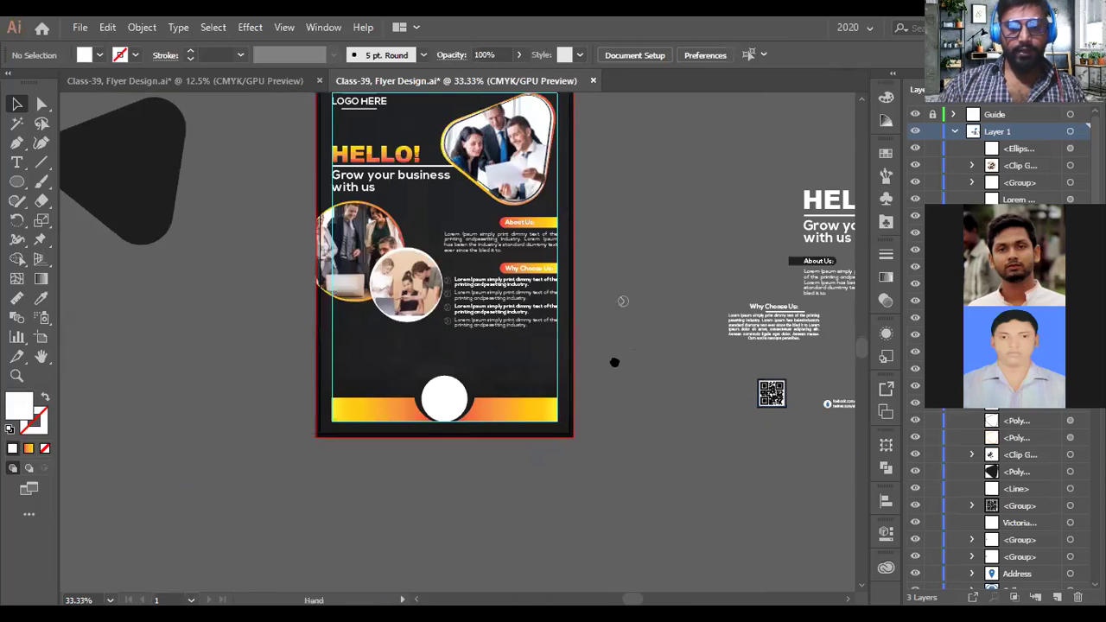
scroll(403, 369, "right", 1)
scroll(471, 355, "down", 1)
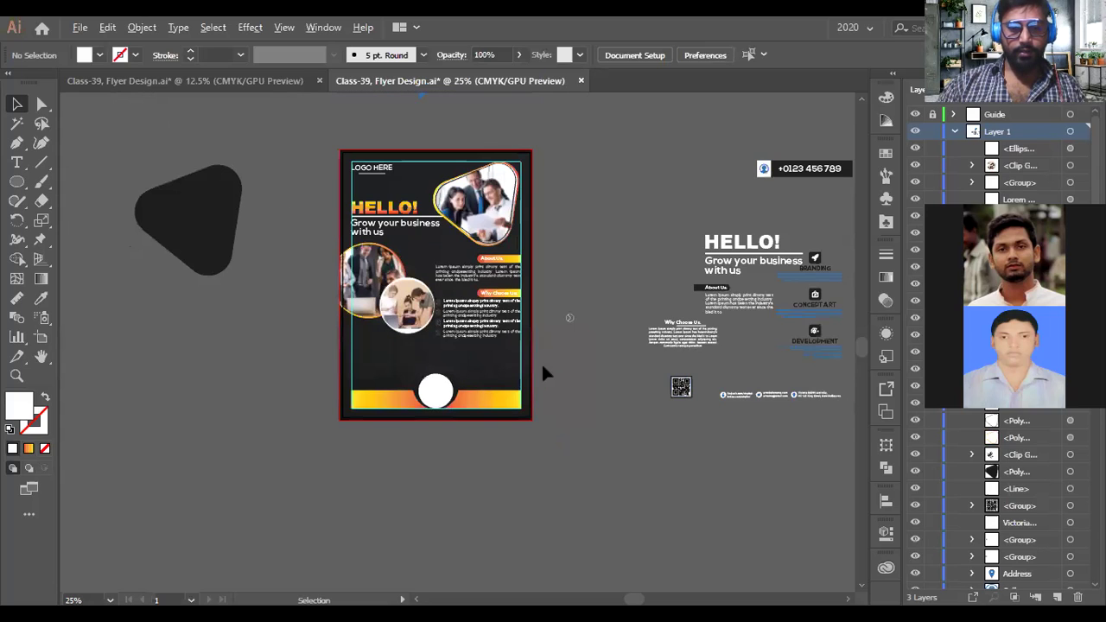
left_click_drag(540, 362, 497, 355)
left_click_drag(765, 240, 203, 338)
scroll(206, 342, "up", 2)
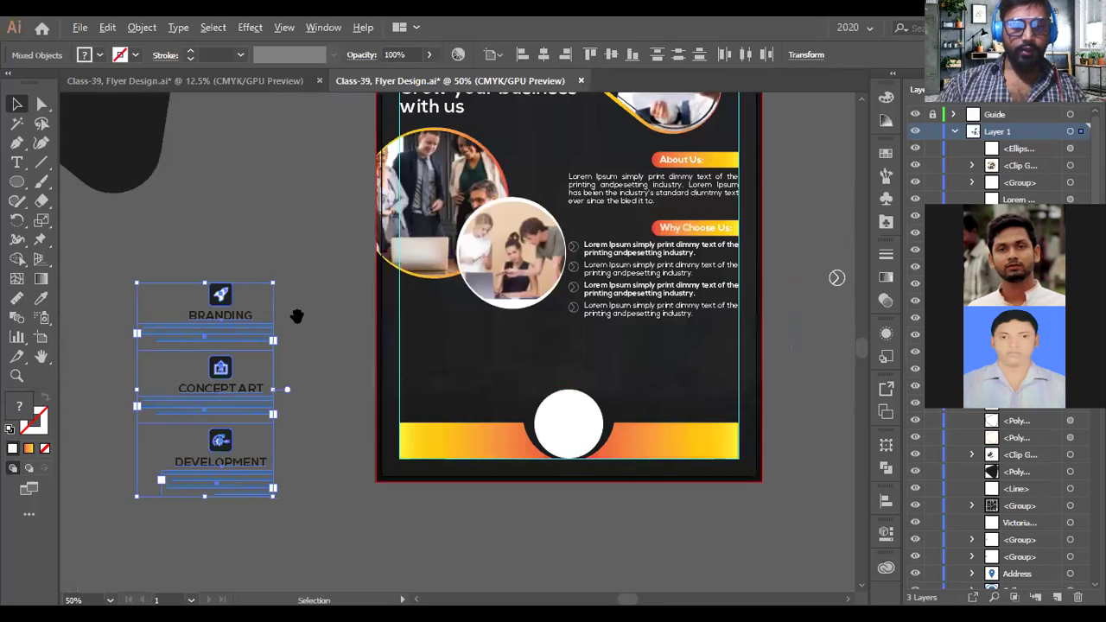
scroll(416, 306, "up", 2)
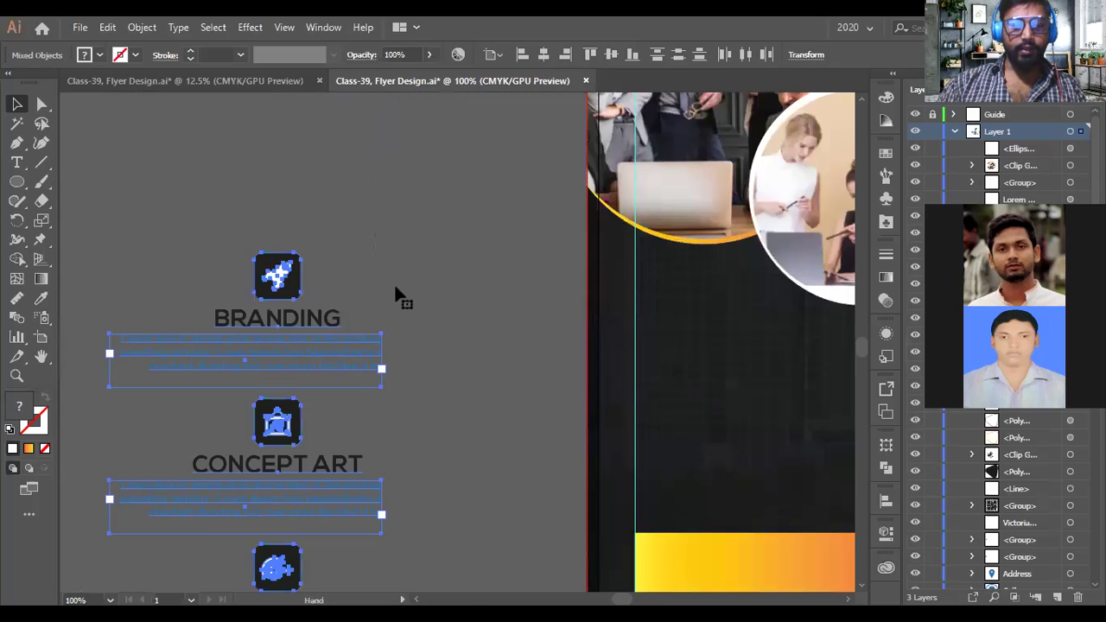
scroll(546, 251, "left", 2)
left_click(547, 251)
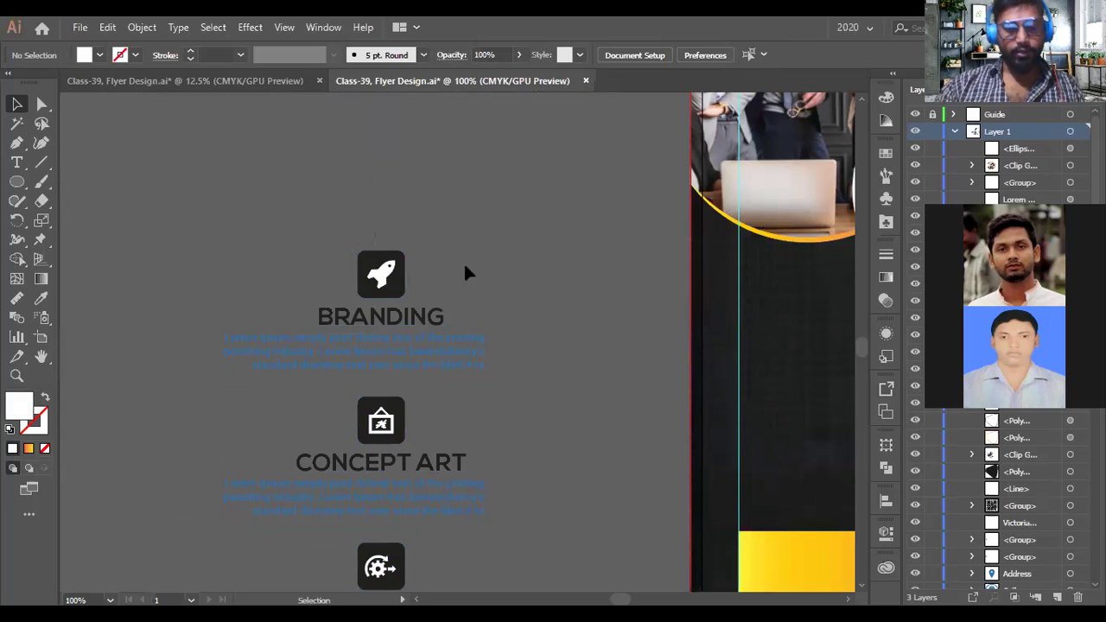
- Switch from the Ellipse tool to the Polygon tool for work on the Branding rocket icon
scroll(471, 270, "down", 1, "alt")
scroll(380, 306, "down", 1, "alt")
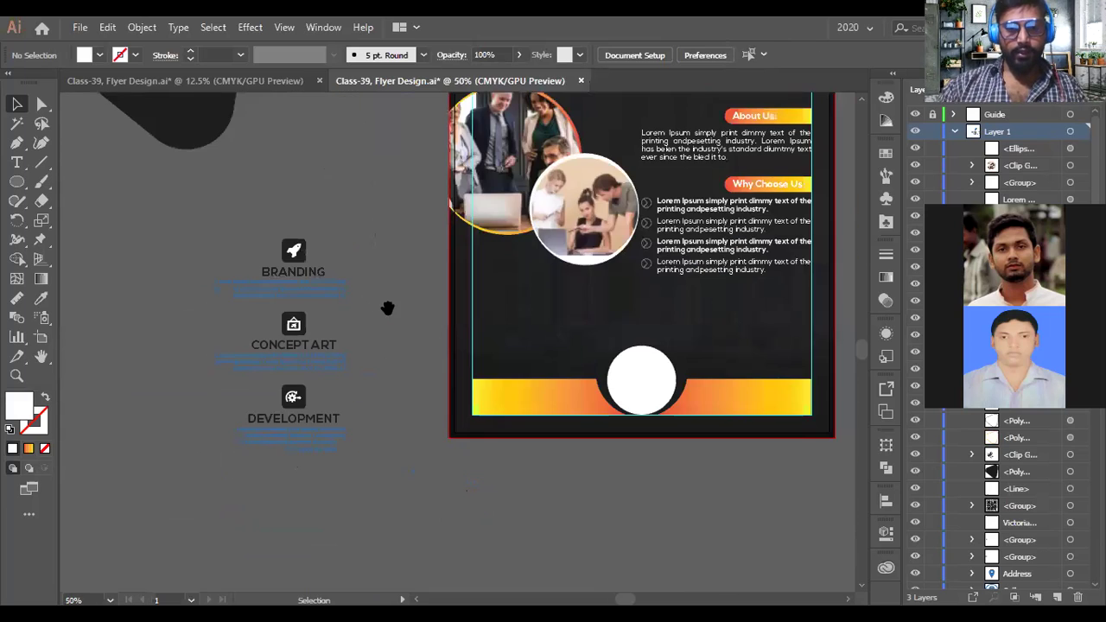
scroll(342, 304, "right", 1)
scroll(240, 248, "up", 1, "alt")
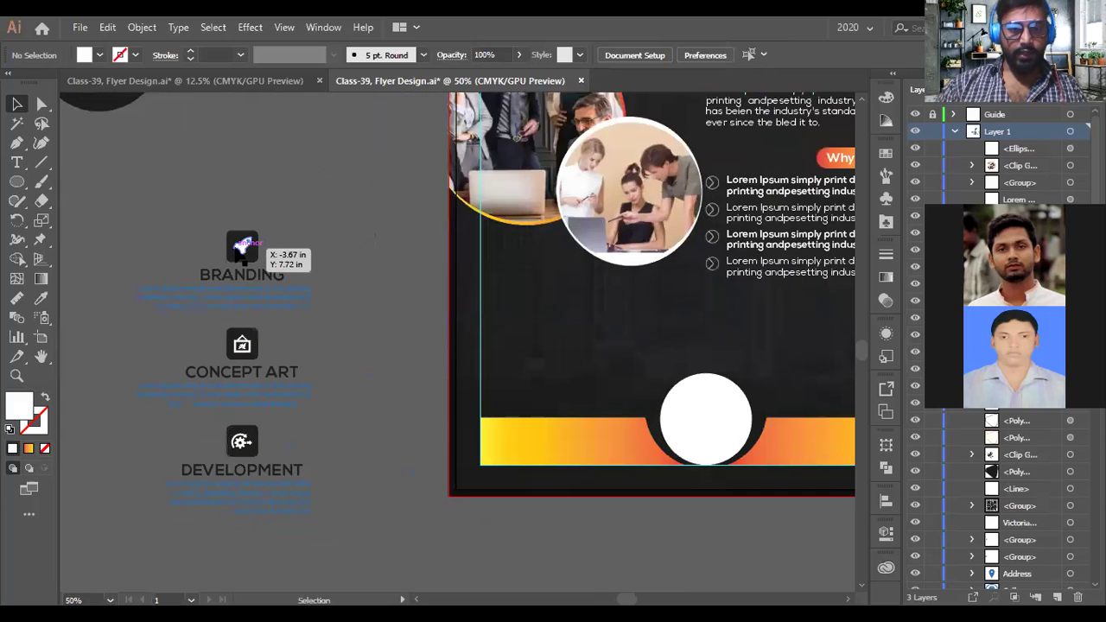
scroll(242, 248, "up", 3, "alt")
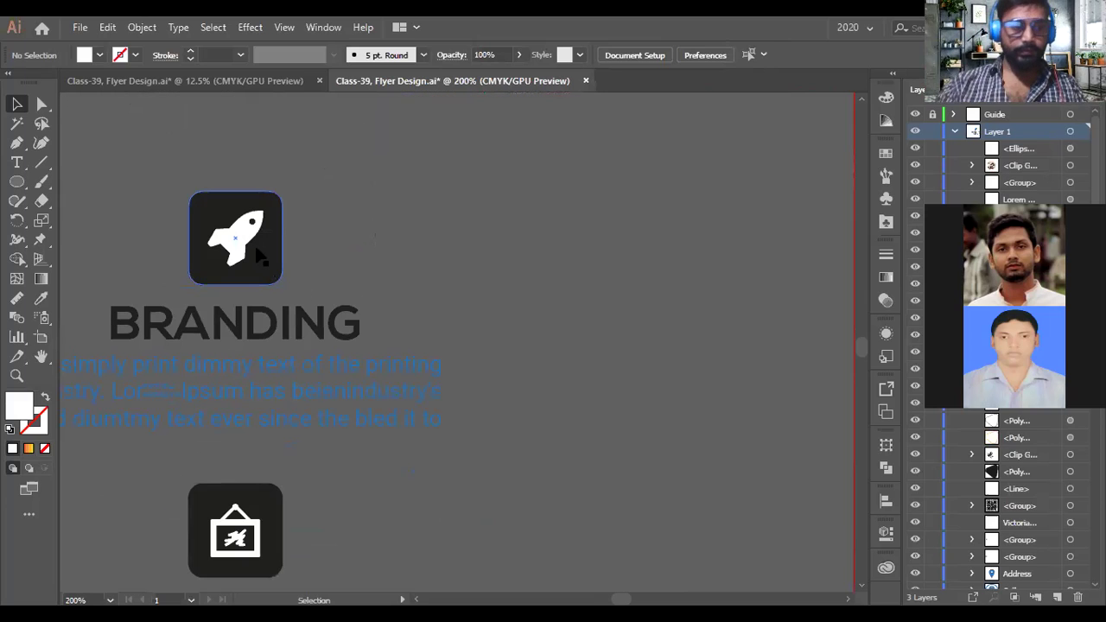
left_click(17, 182)
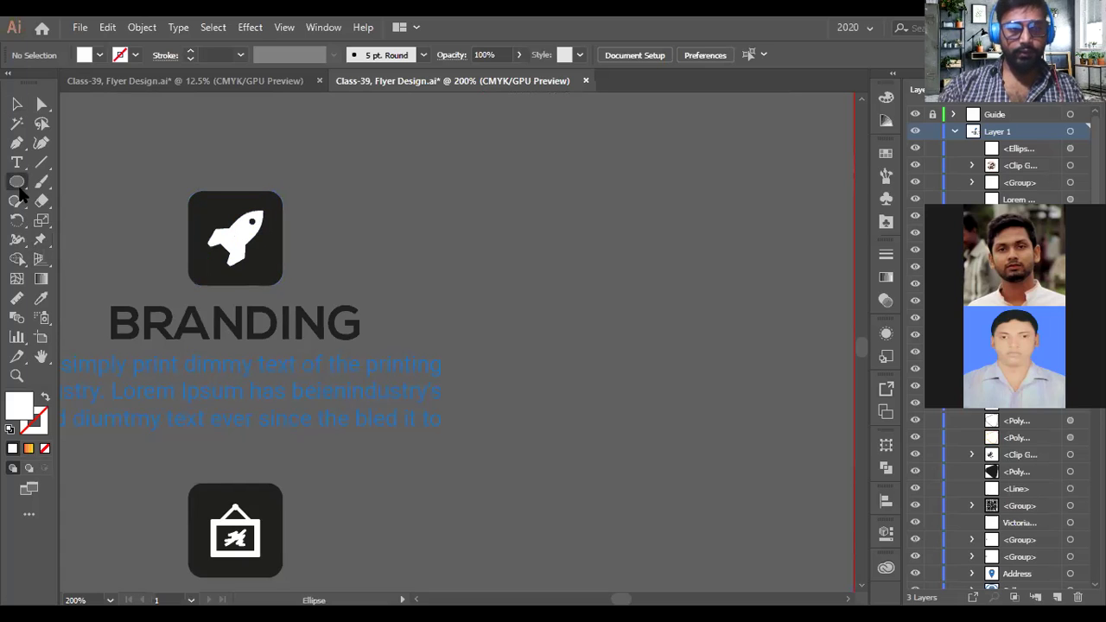
left_click_drag(19, 190, 70, 244)
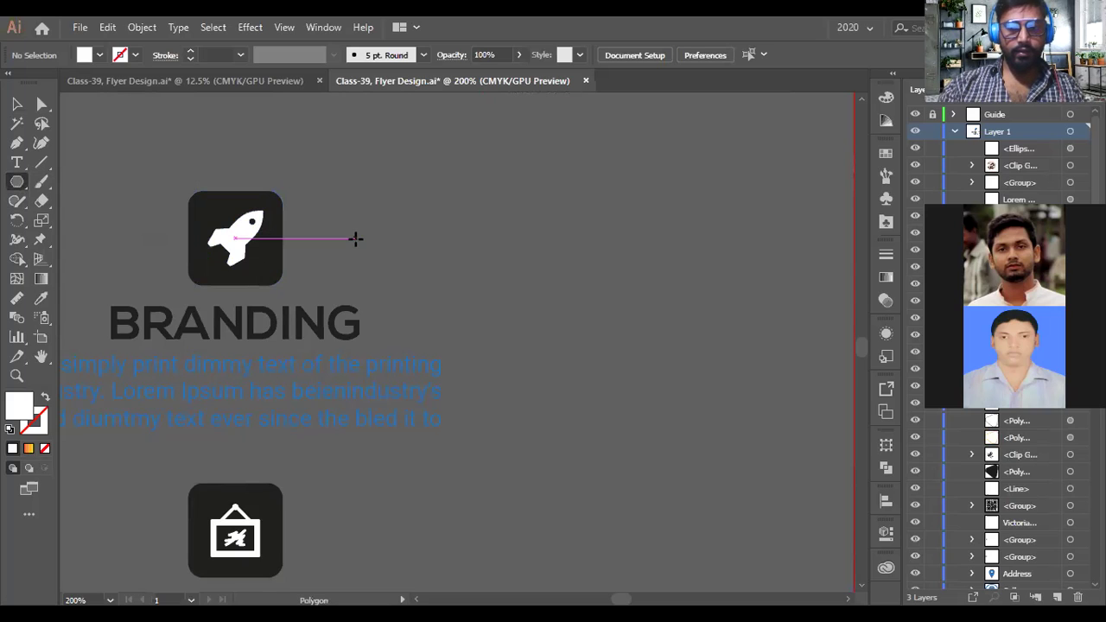
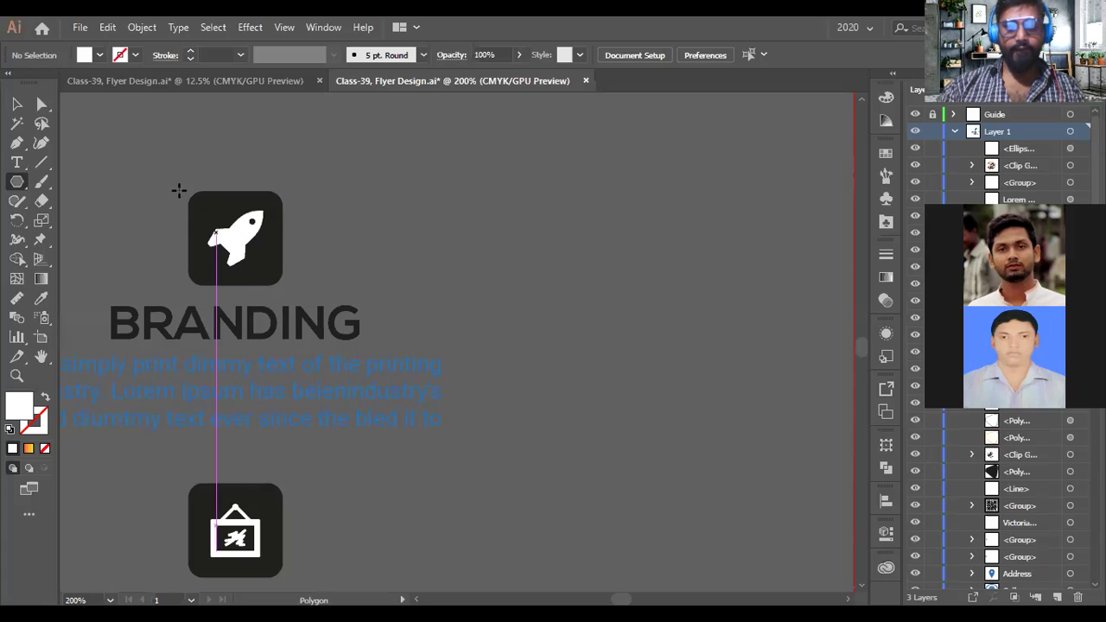
left_click(17, 104)
scroll(168, 258, "down", 2)
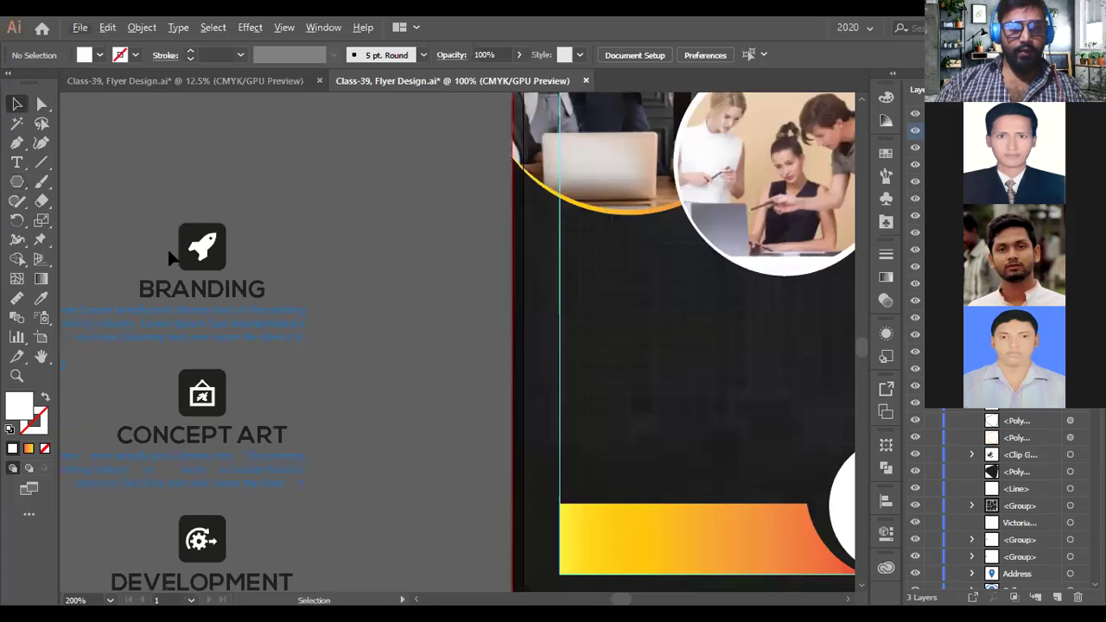
left_click_drag(131, 250, 164, 253)
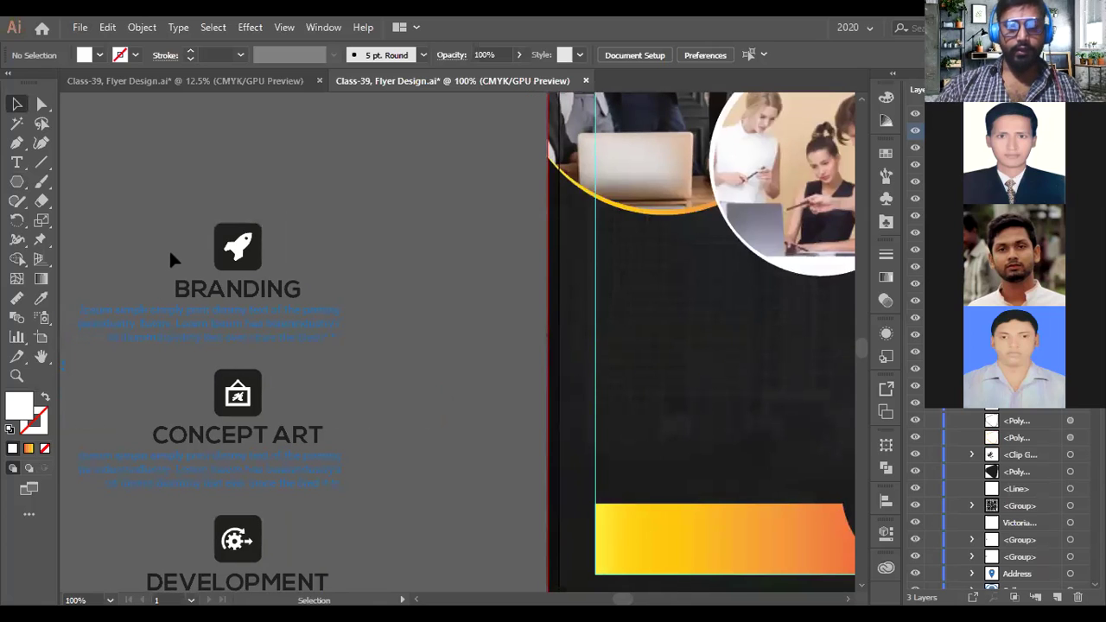
scroll(242, 259, "up", 2)
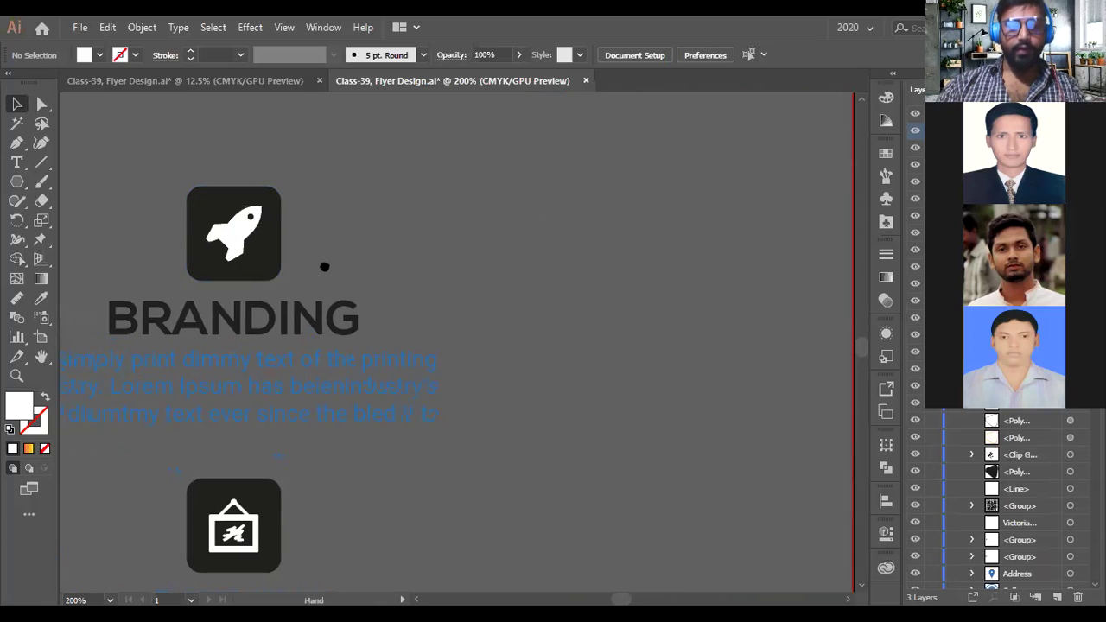
left_click_drag(324, 267, 338, 269)
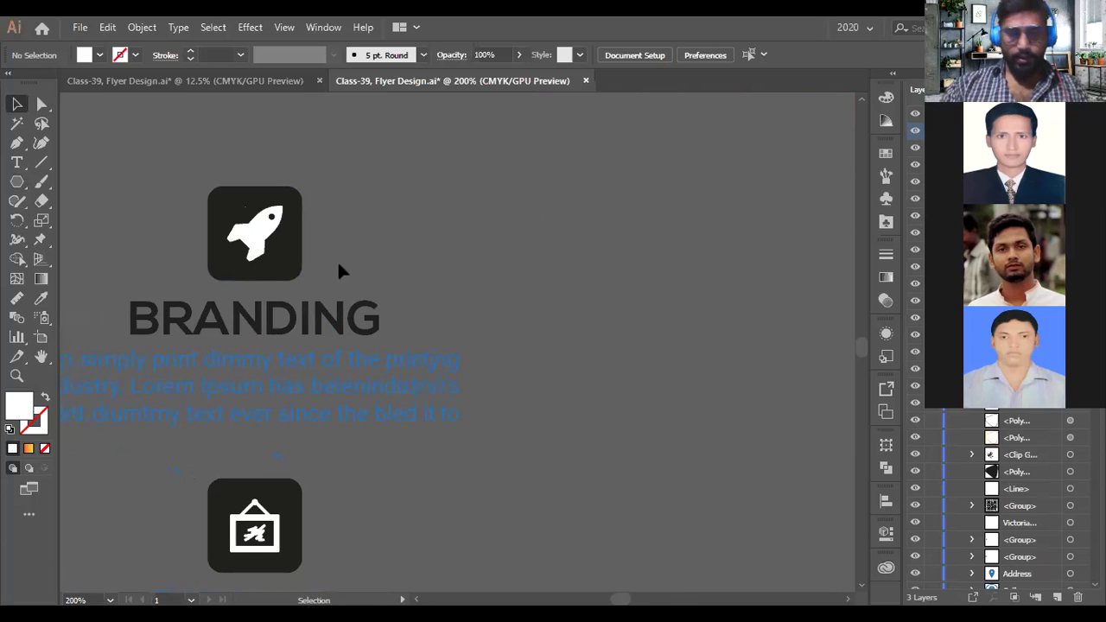
- Draw a white hexagon beside the Branding rocket icon and rotate it so that one corner points straight up
left_click(16, 182)
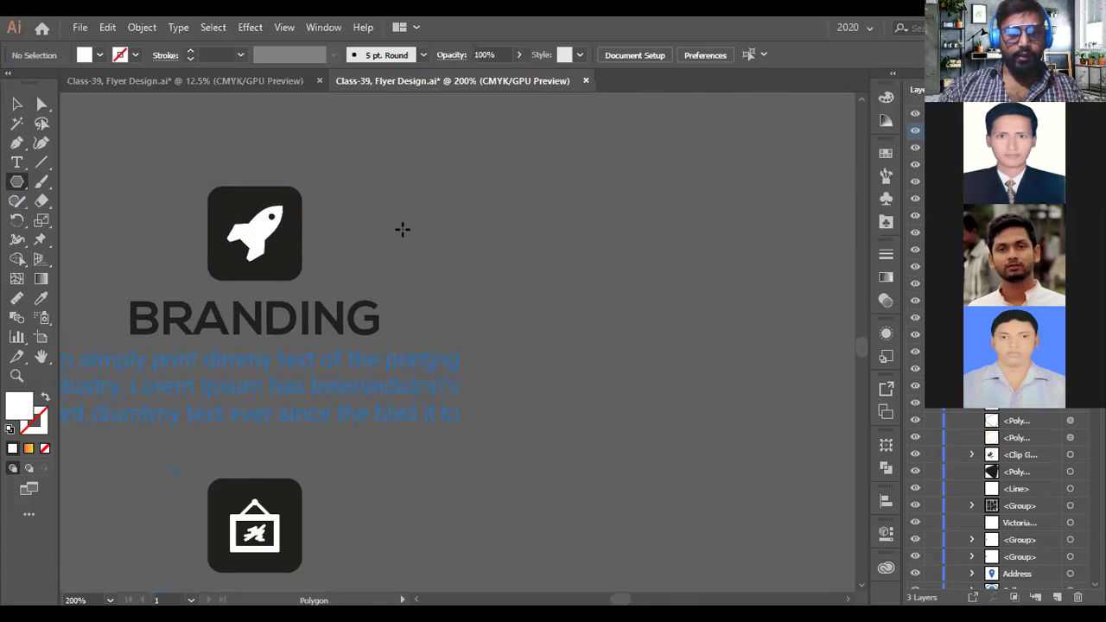
left_click_drag(397, 231, 430, 281)
key("Up")
key("Up")
key("Up")
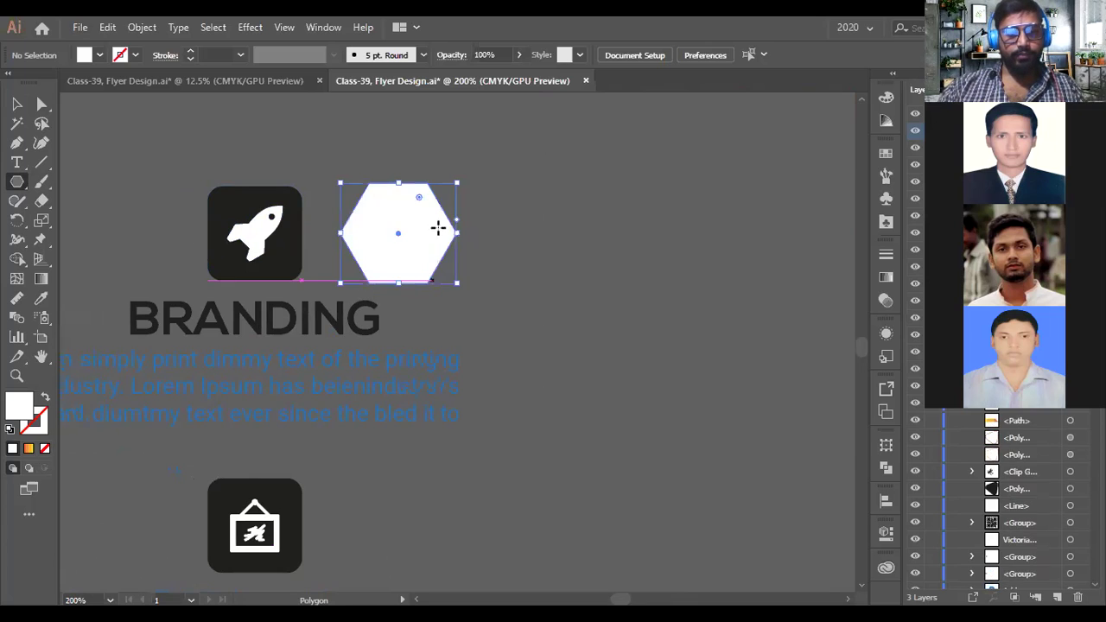
left_click_drag(461, 182, 444, 296)
left_click(16, 104)
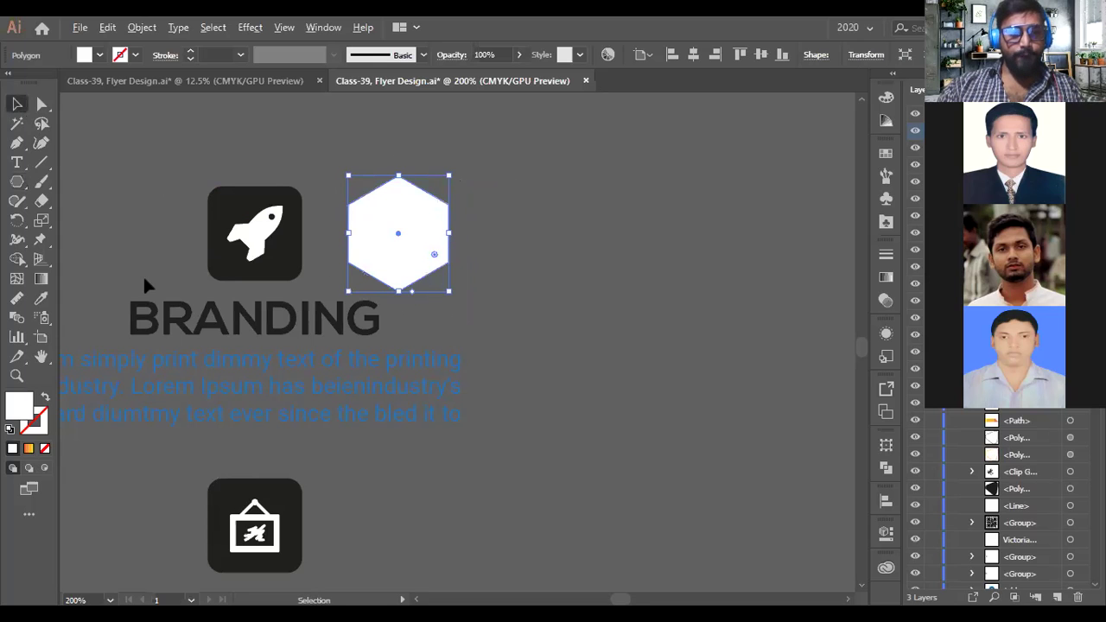
- Shrink the white hexagon to the height of the dark rounded square and centre it over the Branding icon
scroll(145, 280, "down", 3)
scroll(209, 268, "up", 5)
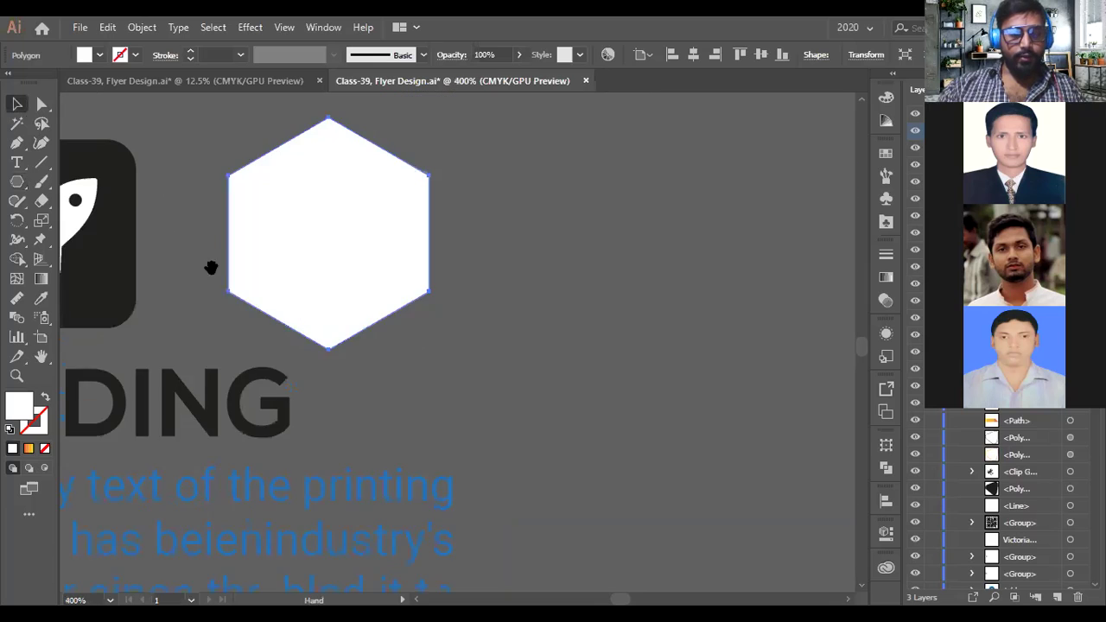
scroll(484, 316, "left", 2)
left_click_drag(519, 369, 501, 355)
scroll(501, 356, "down", 1)
scroll(596, 345, "left", 2)
left_click_drag(595, 287, 365, 286)
scroll(339, 353, "up", 1)
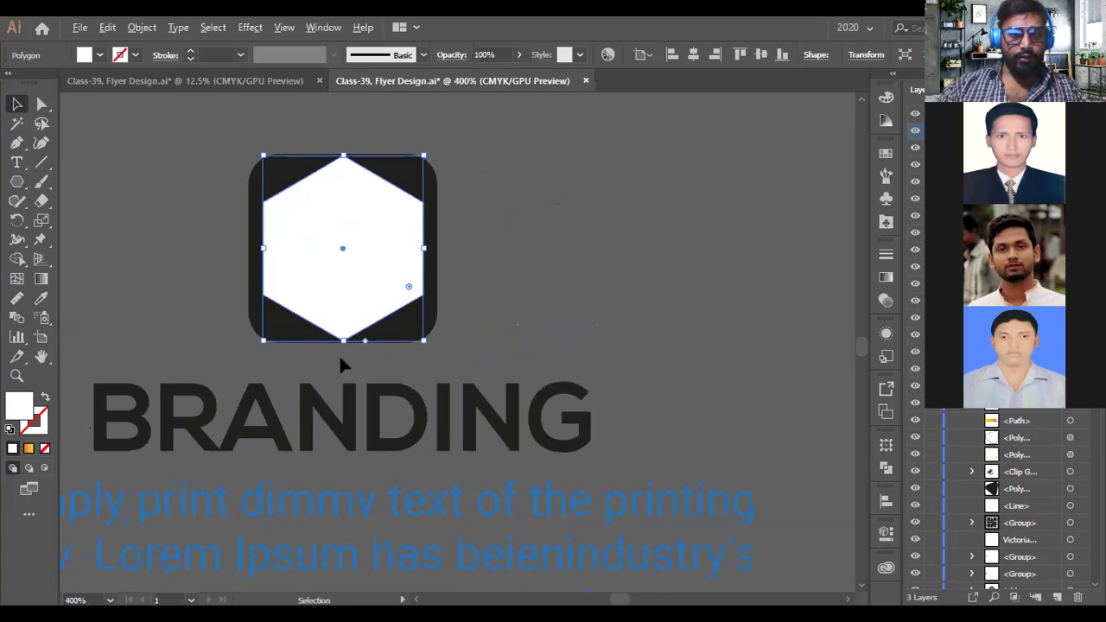
- Ungroup the Branding rocket icon and delete its dark rounded square
left_click(417, 329)
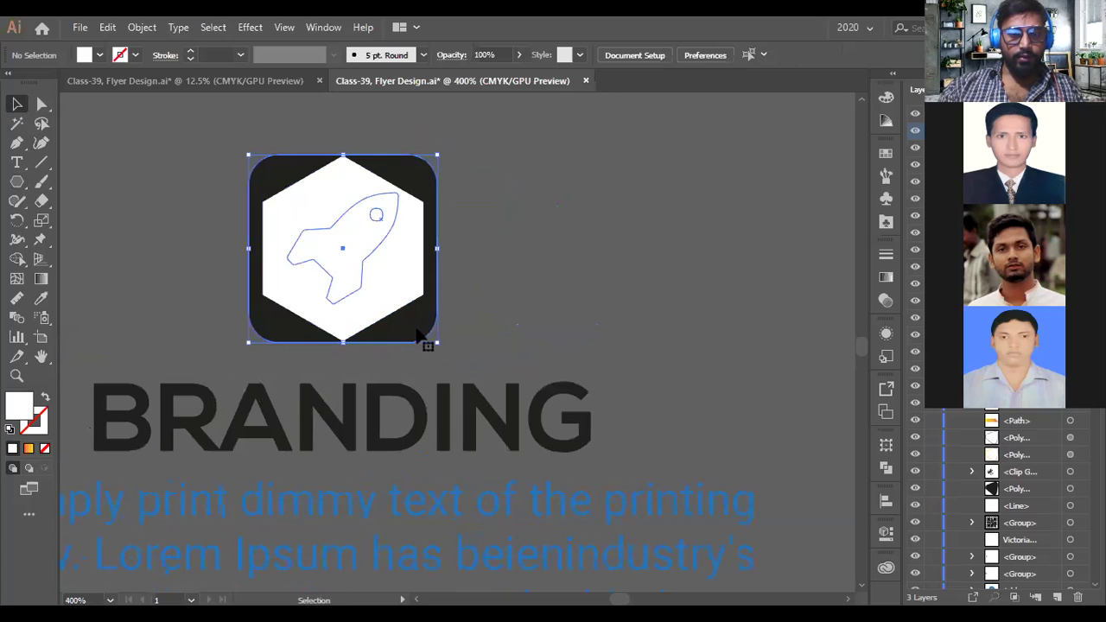
right_click(416, 333)
left_click(412, 348)
left_click(412, 348)
key("Delete")
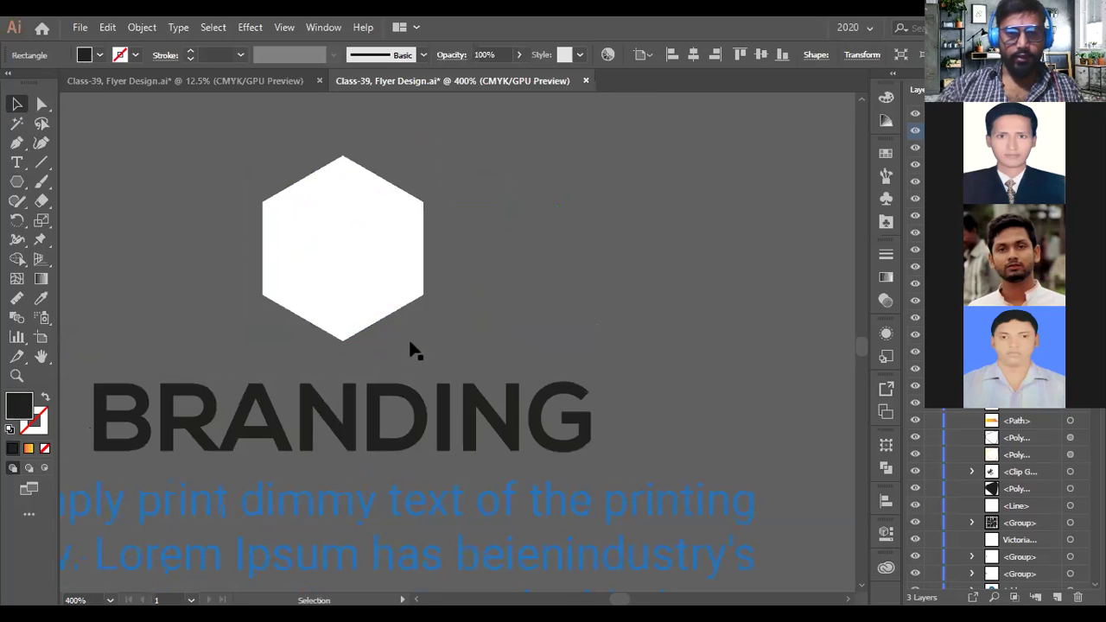
- Send the white hexagon behind the rocket and fill it with the flyer's yellow-to-red gradient using the Eyedropper
left_click(345, 279)
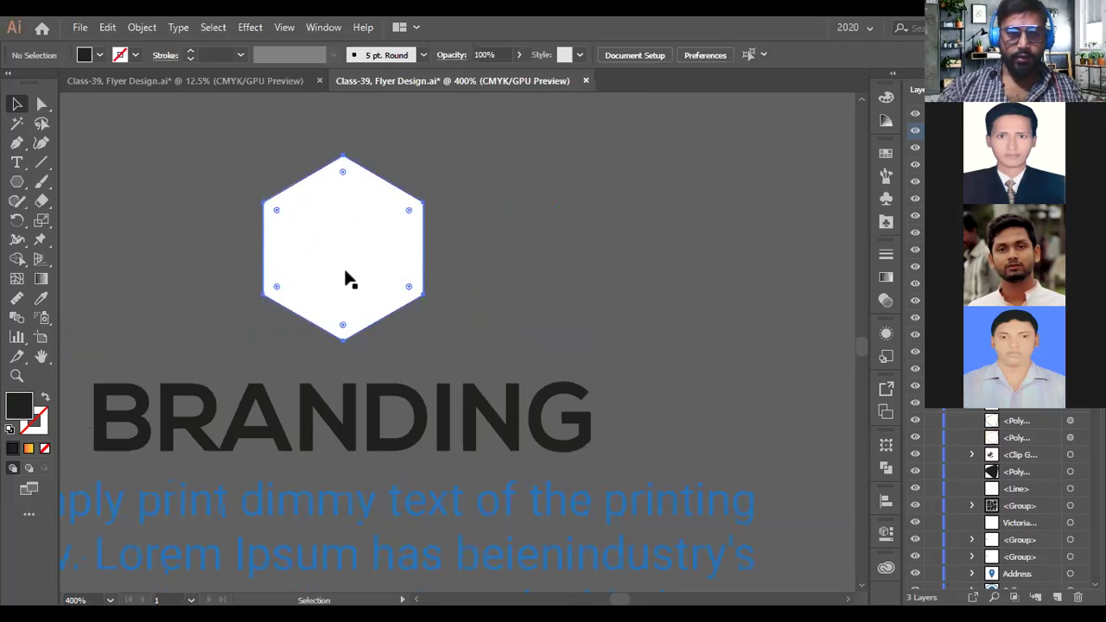
scroll(345, 273, "down", 2, "alt")
left_click(41, 298)
scroll(321, 298, "down", 2, "alt")
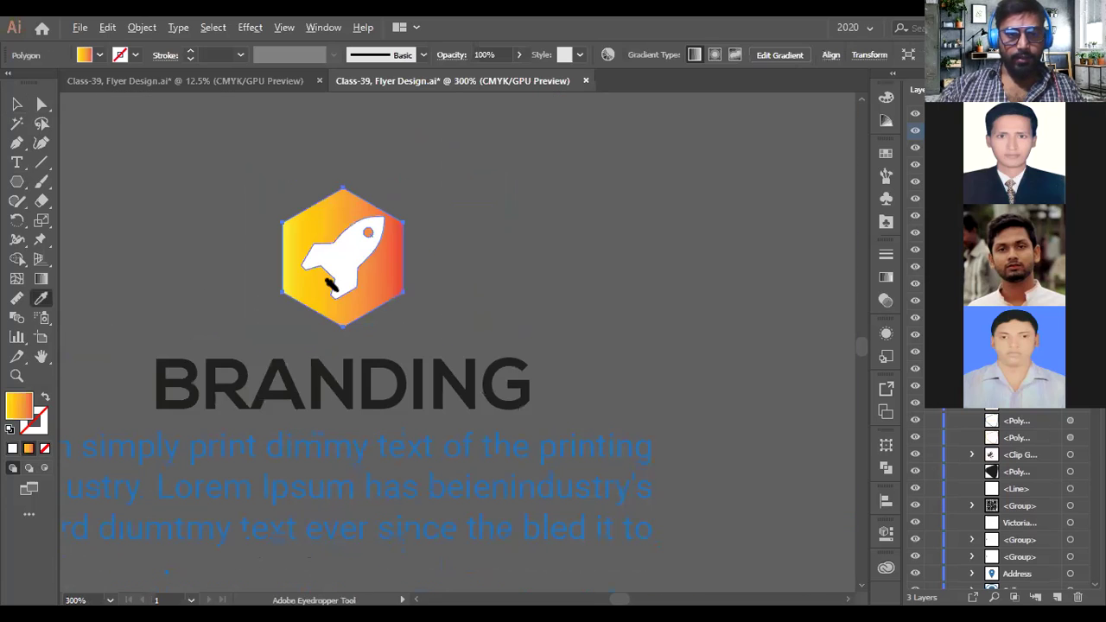
left_click(16, 103)
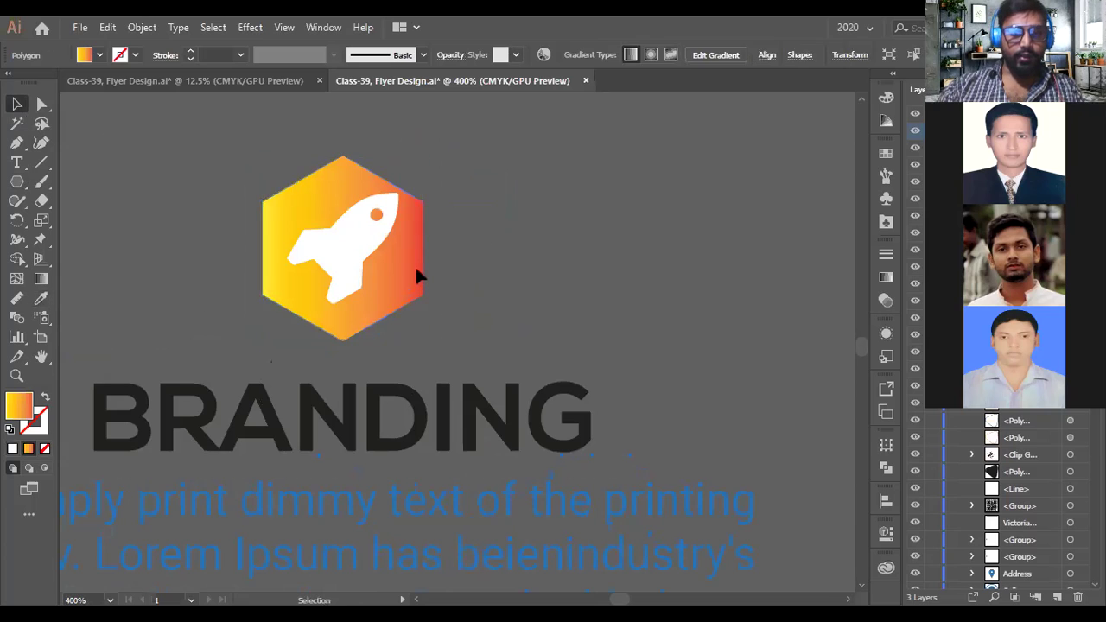
- Enlarge the gradient hexagon slightly, shrink the white rocket a little inside it, and deselect
scroll(418, 275, "up", 2)
left_click(345, 221)
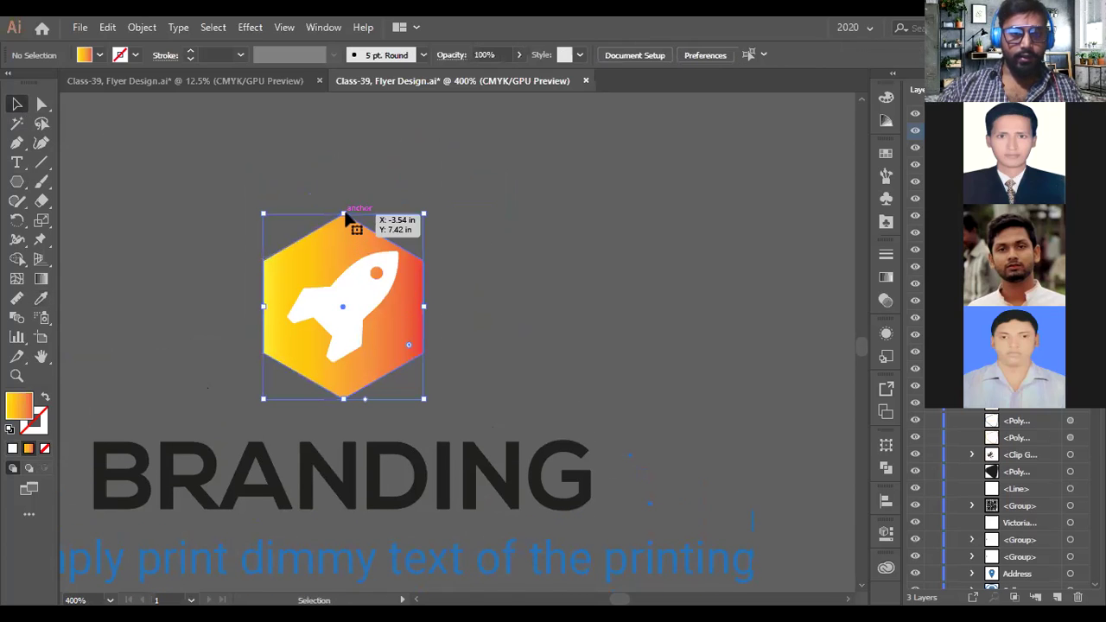
scroll(353, 216, "up", 1, "alt")
left_click_drag(336, 202, 338, 193)
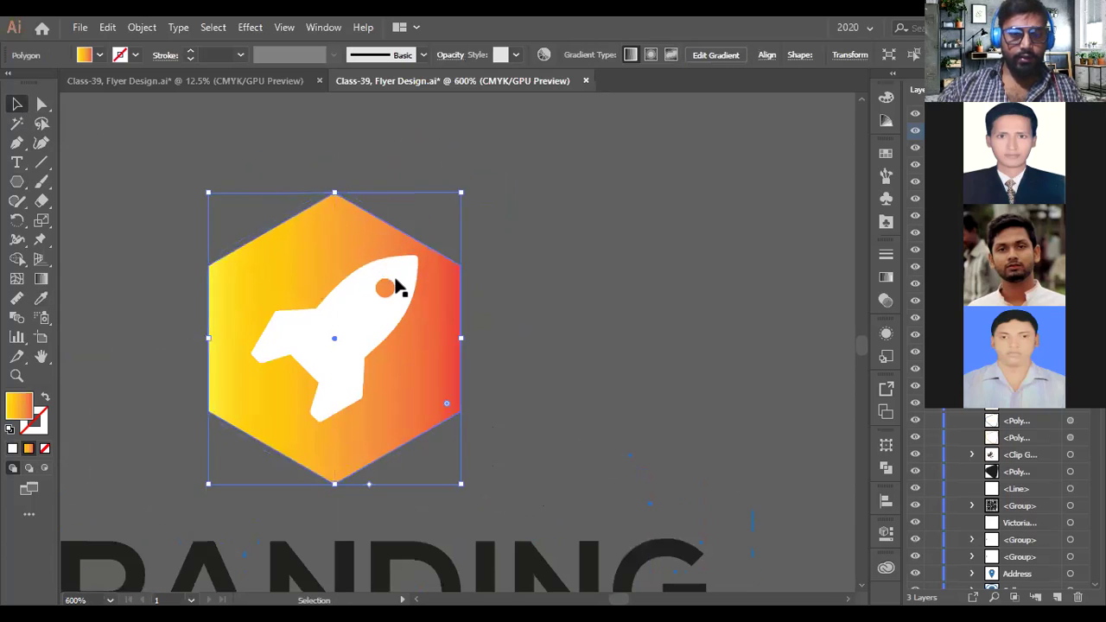
left_click(361, 329)
left_click_drag(417, 255, 405, 265)
scroll(406, 274, "down", 1, "alt")
left_click(473, 321)
scroll(455, 230, "down", 1, "alt")
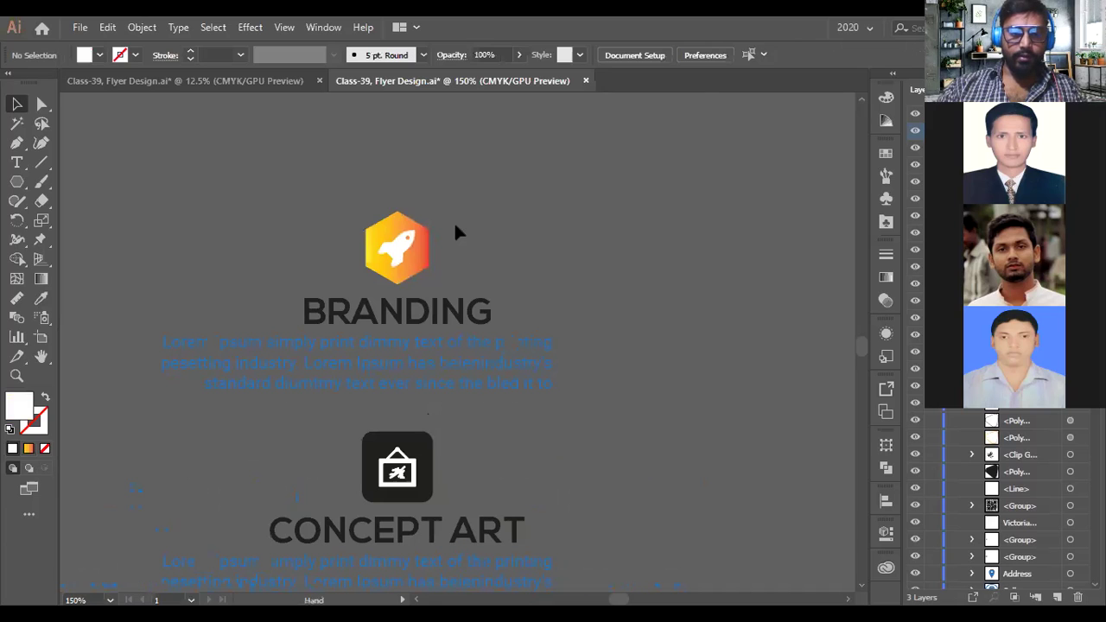
- Ungroup the Concept Art icon so its dark square and white symbol are separate, and deselect it
scroll(498, 323, "down", 2, "alt")
scroll(490, 321, "up", 1, "alt")
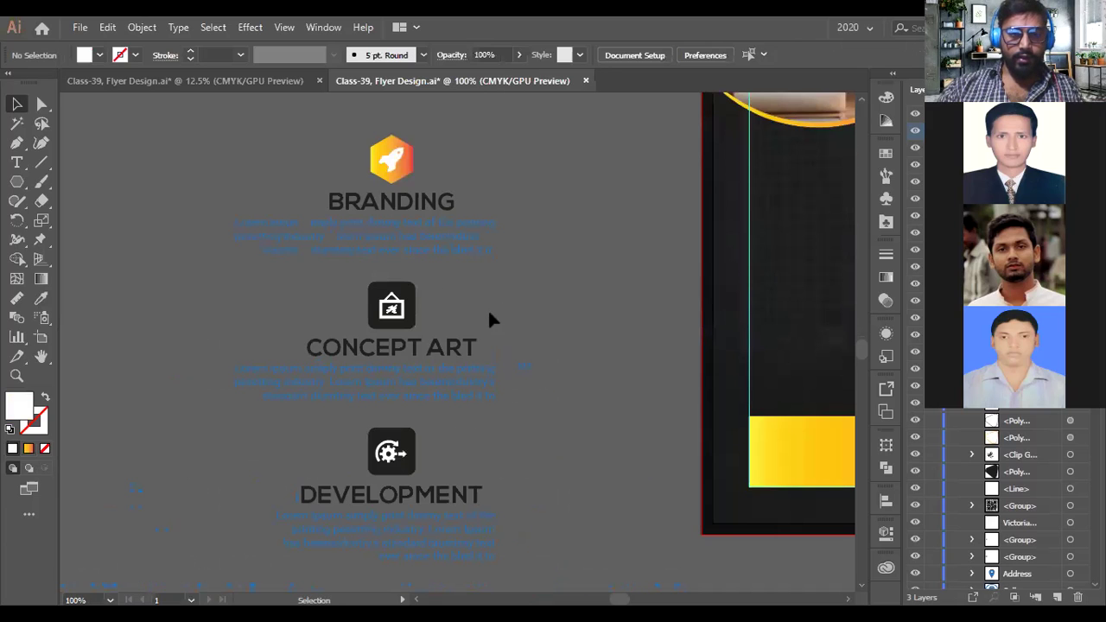
left_click(414, 304)
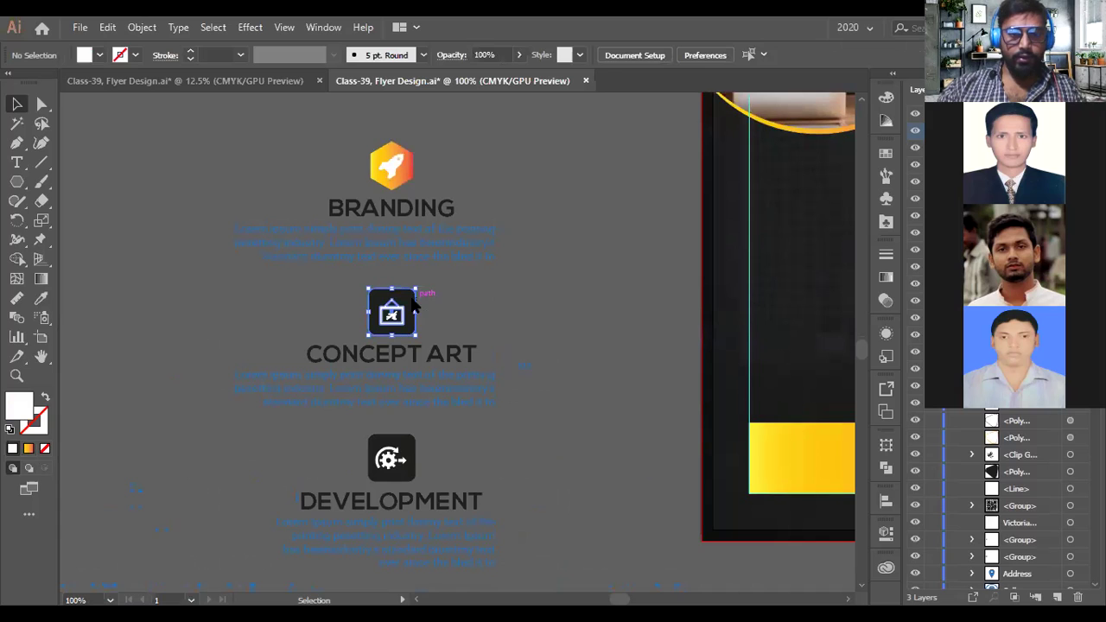
right_click(414, 299)
key("Escape")
left_click(484, 315)
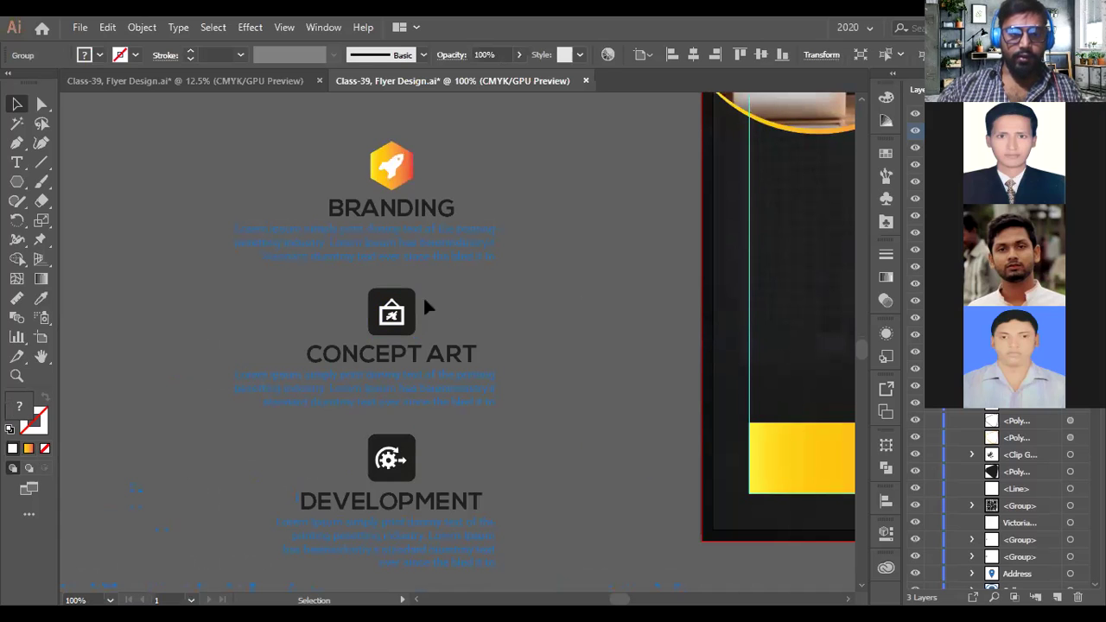
- Copy the gradient hexagon straight down behind the Concept Art symbol and delete the dark rounded square
left_click_drag(411, 178, 408, 325, "alt+shift")
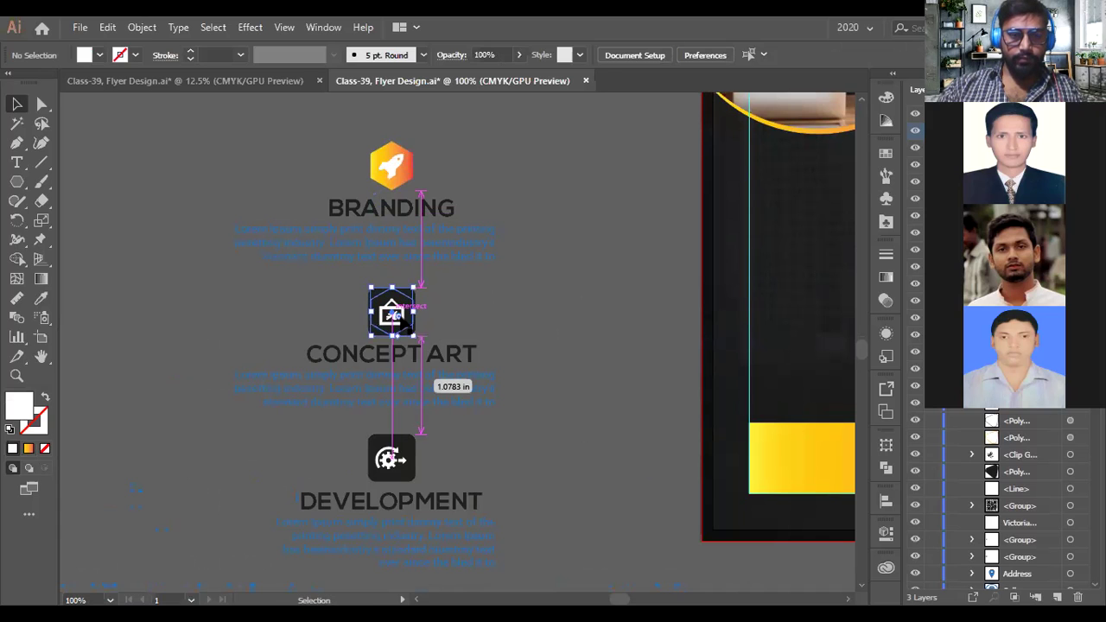
key("ctrl+plus")
key("ctrl+plus")
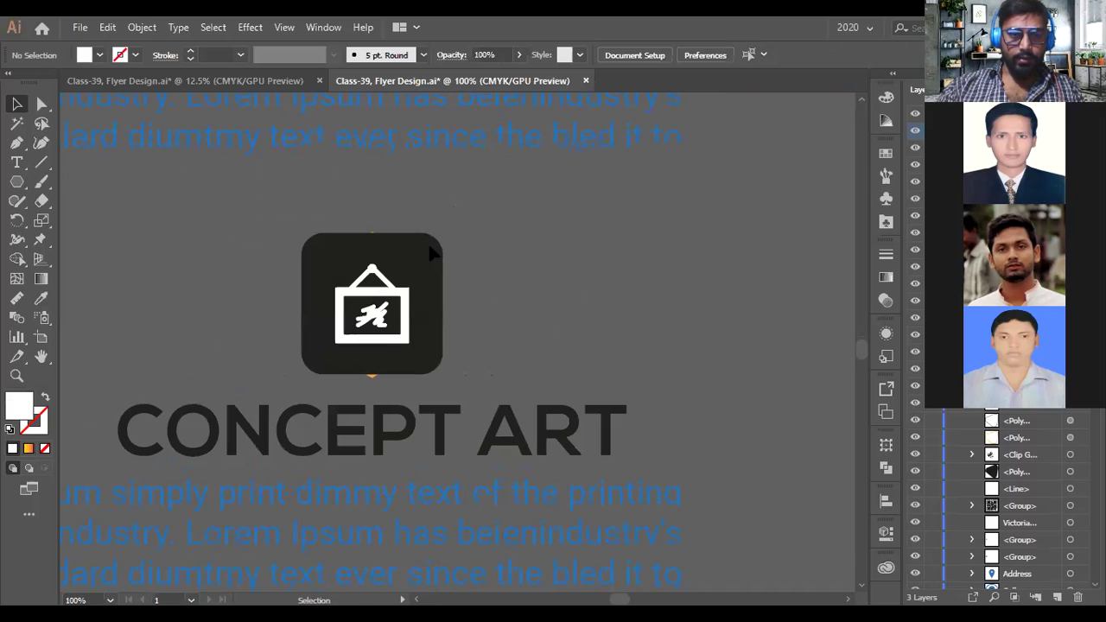
left_click(429, 252)
key("Delete")
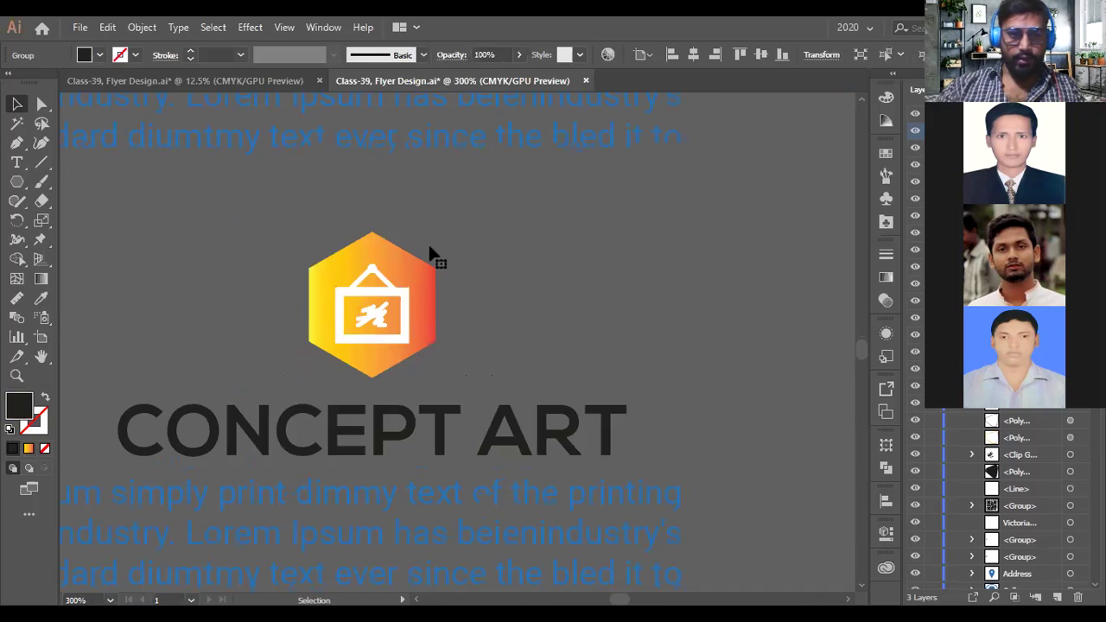
- Scale the white picture-frame symbol down slightly inside the Concept Art hexagon
left_click(373, 300)
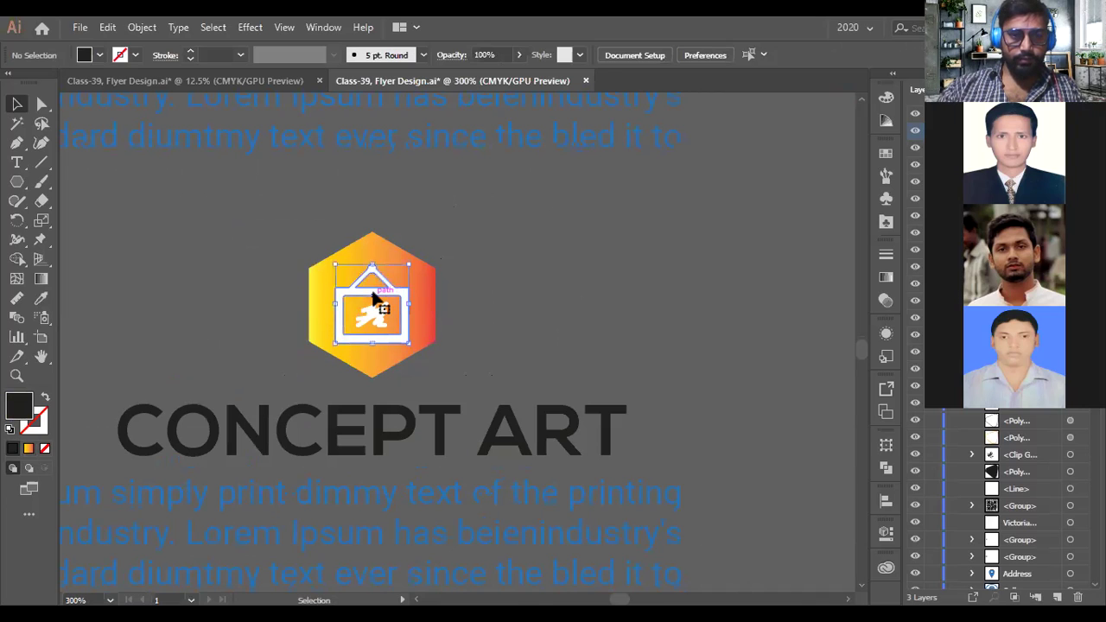
key("ctrl+plus")
key("ctrl+plus")
key("ctrl+plus")
left_click_drag(372, 424, 371, 415)
scroll(371, 415, "down", 2)
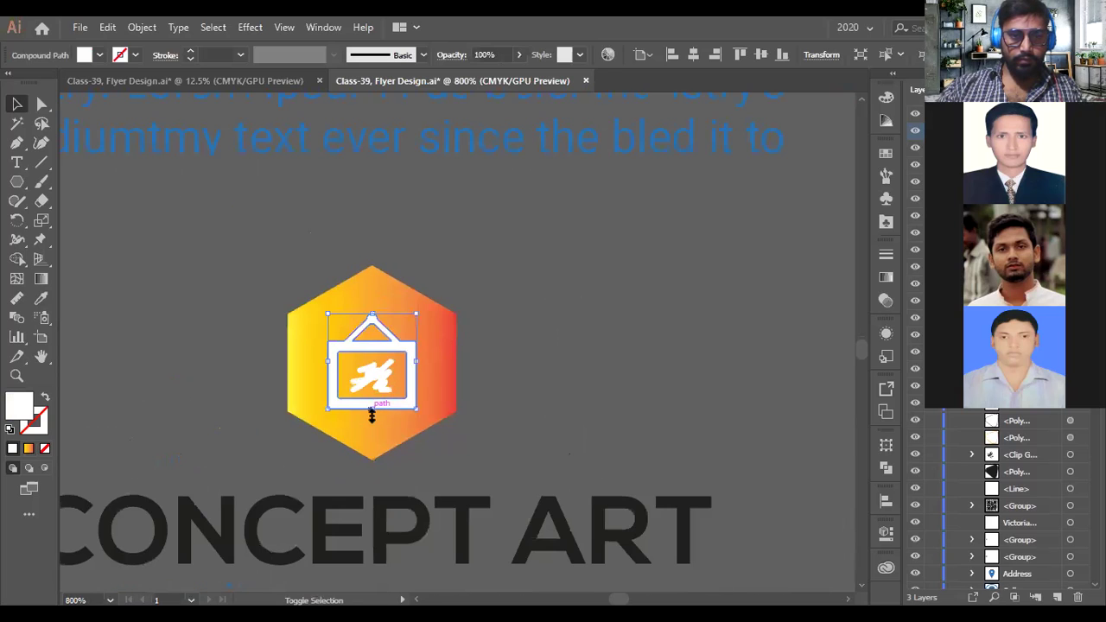
scroll(380, 406, "down", 3)
scroll(428, 223, "down", 3)
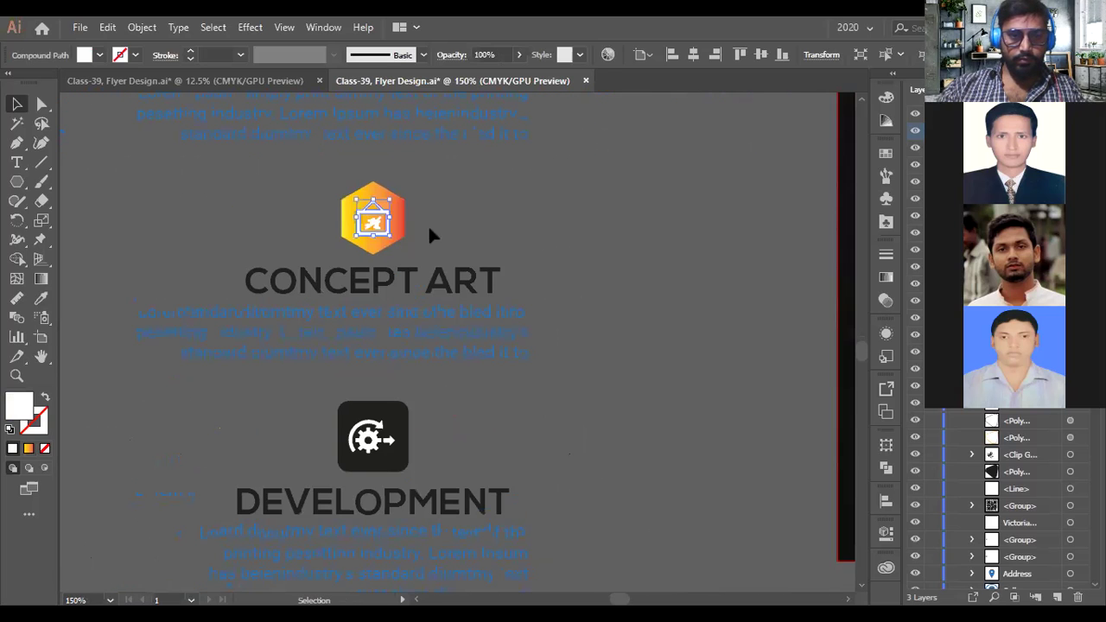
- Copy the gradient hexagon straight down to the Development icon and delete the dark icon group in front of it
left_click(406, 218)
left_click_drag(405, 217, 393, 440)
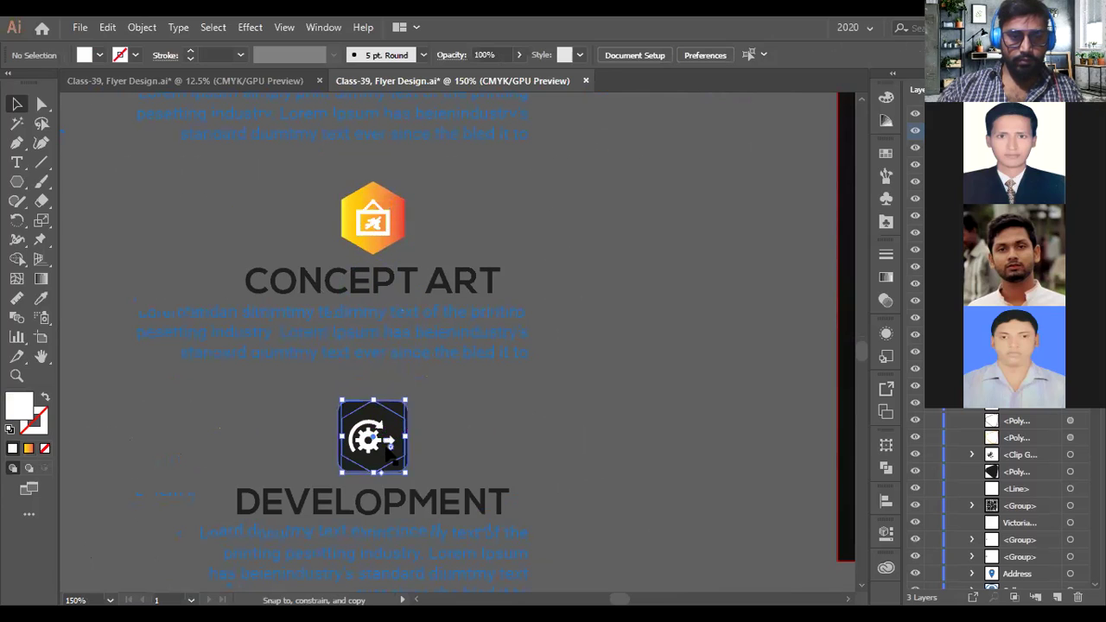
scroll(393, 436, "up", 4)
scroll(412, 320, "down", 1)
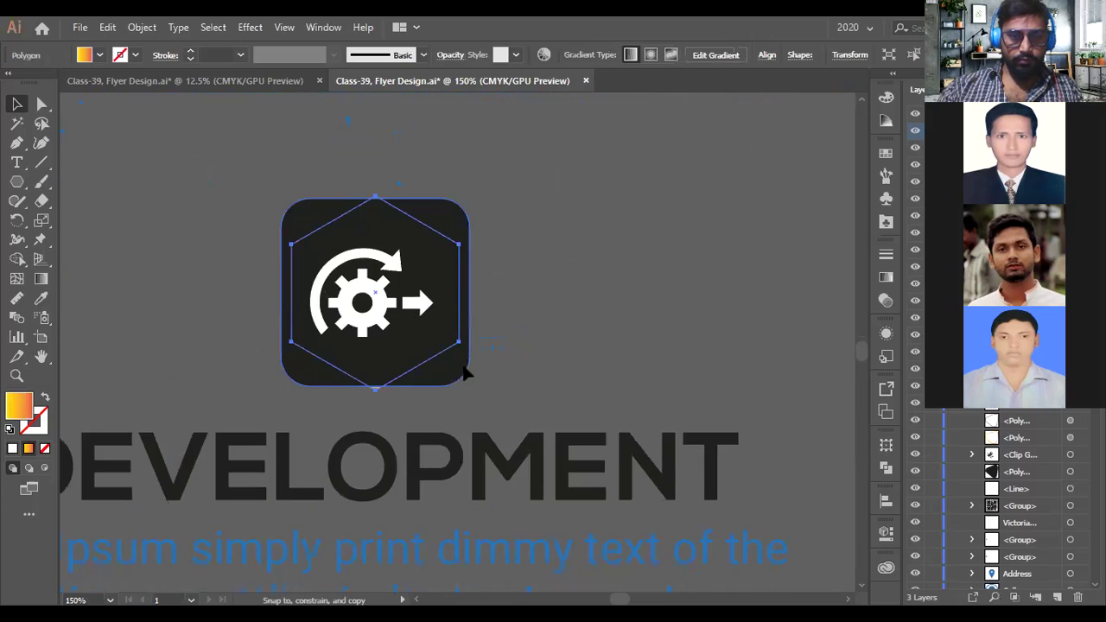
key("ctrl+shift+a")
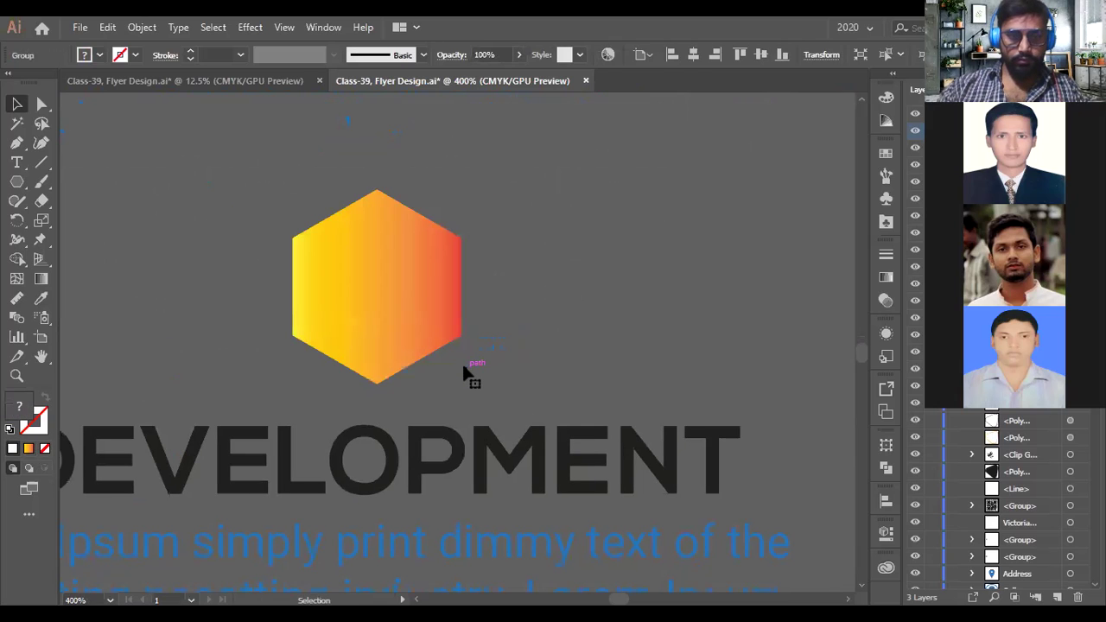
- Undo deleting the Development icon group, ungroup it, and delete only its dark rounded square
key("ctrl+z")
right_click(437, 338)
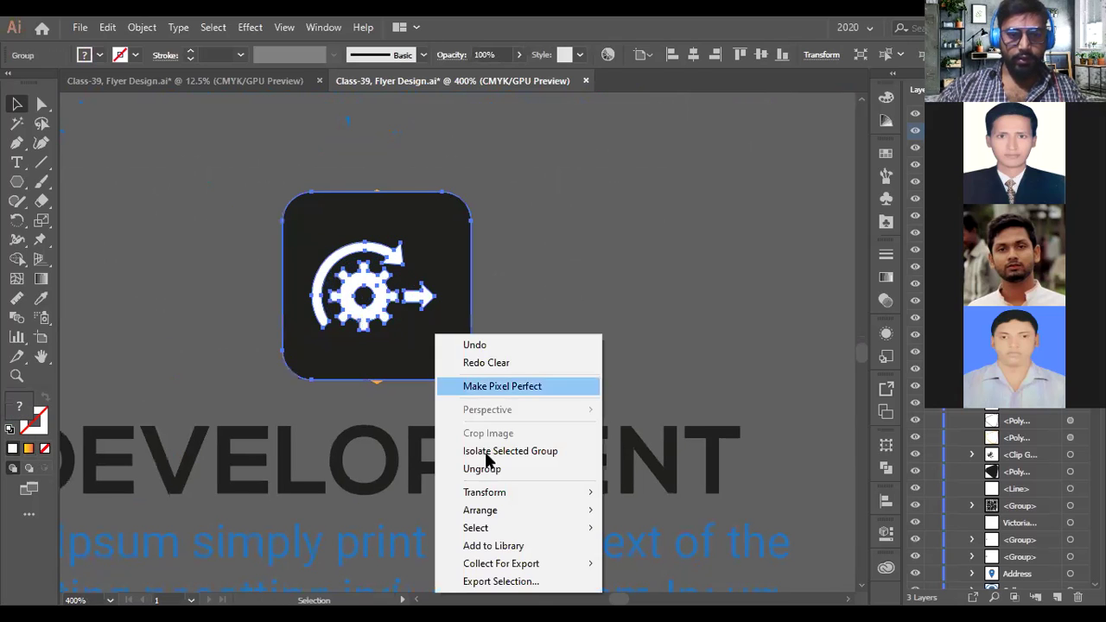
left_click(484, 466)
left_click(439, 346)
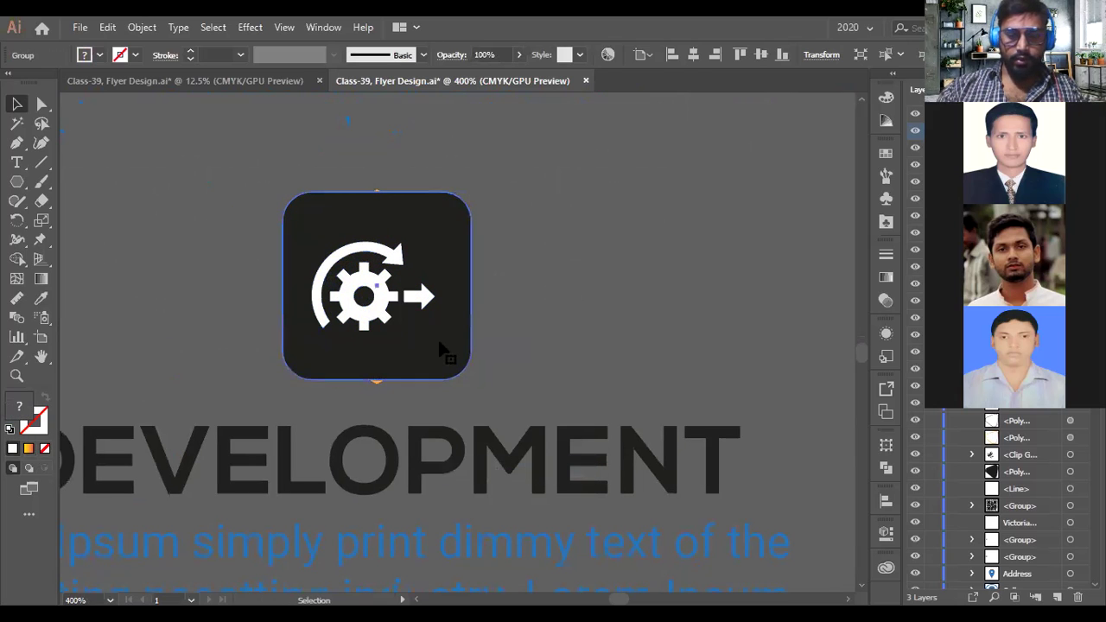
key("Delete")
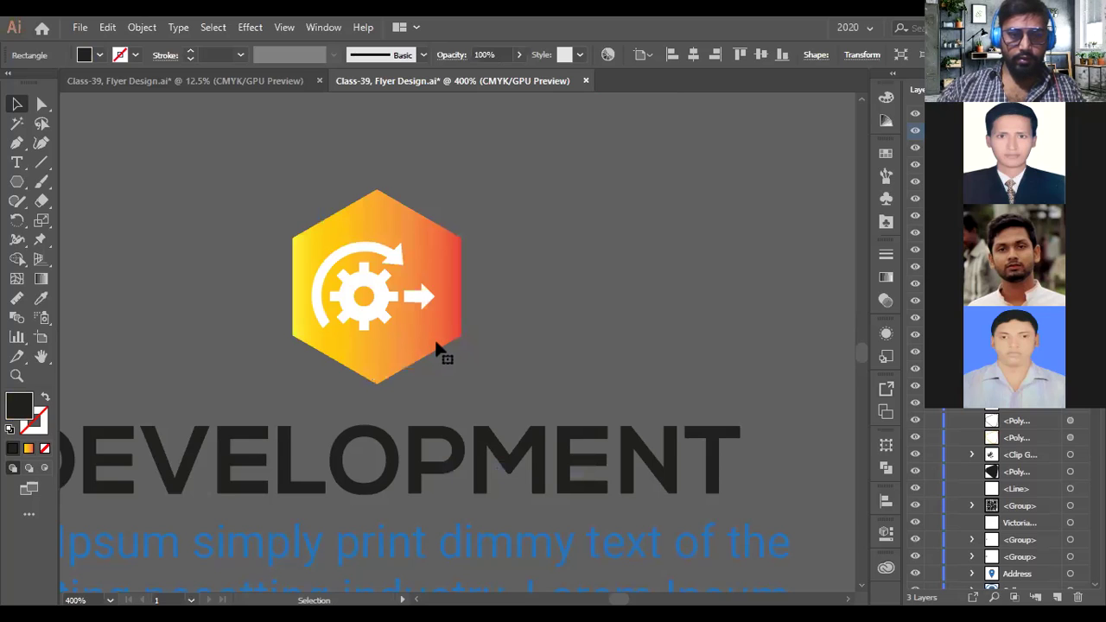
- Scale the white gear-and-arrow symbol down to about 0.3 × 0.21 in inside the Development hexagon
left_click(381, 309)
scroll(422, 291, "up", 1)
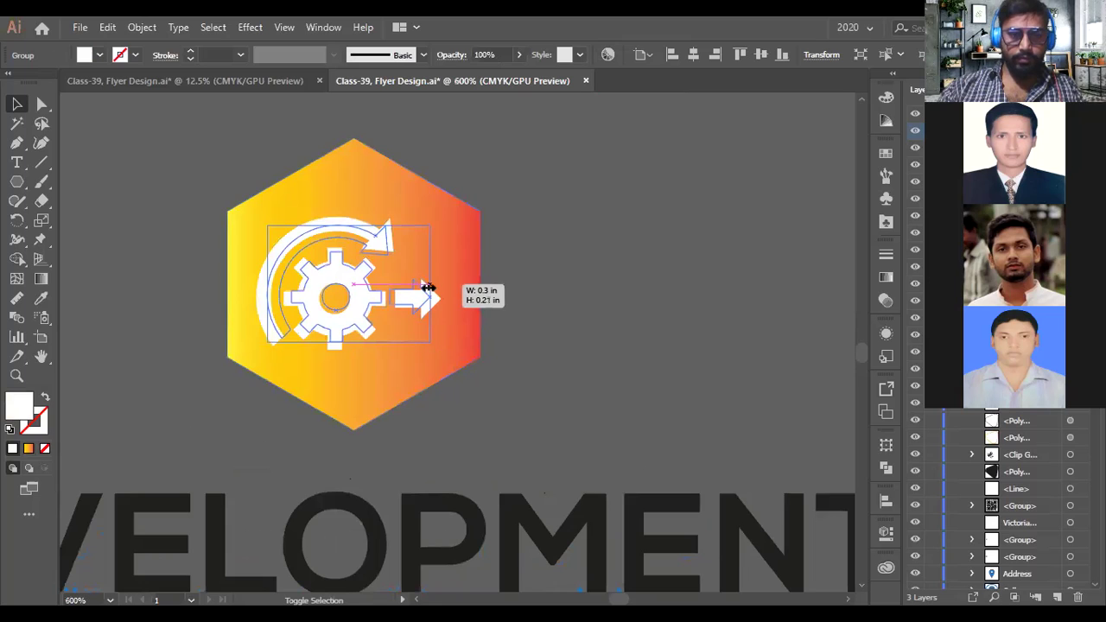
scroll(433, 287, "down", 3)
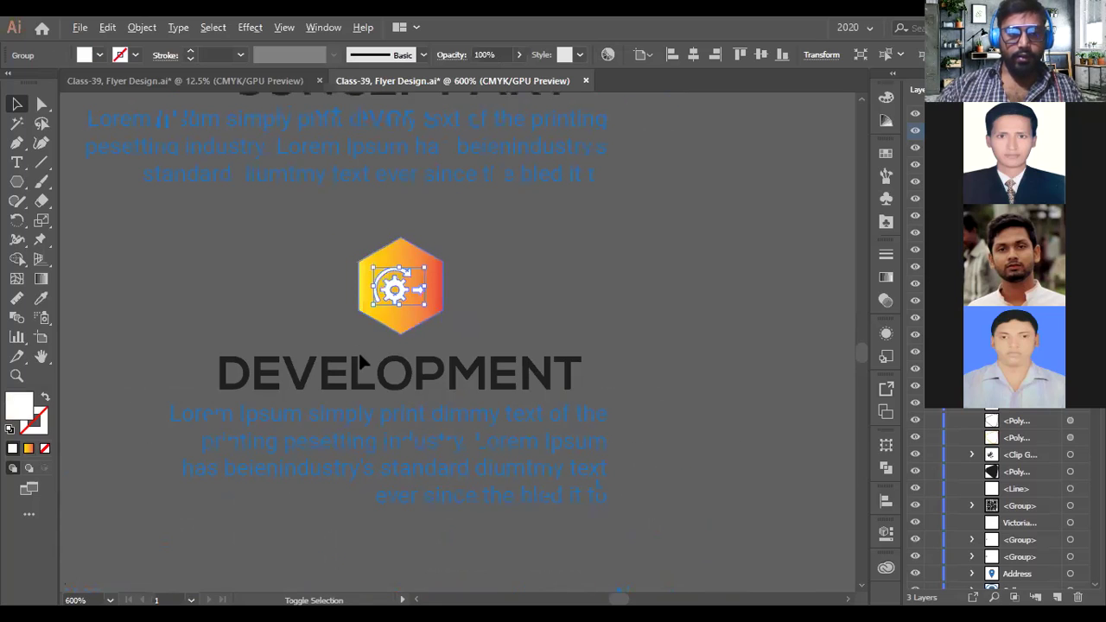
scroll(358, 354, "down", 6)
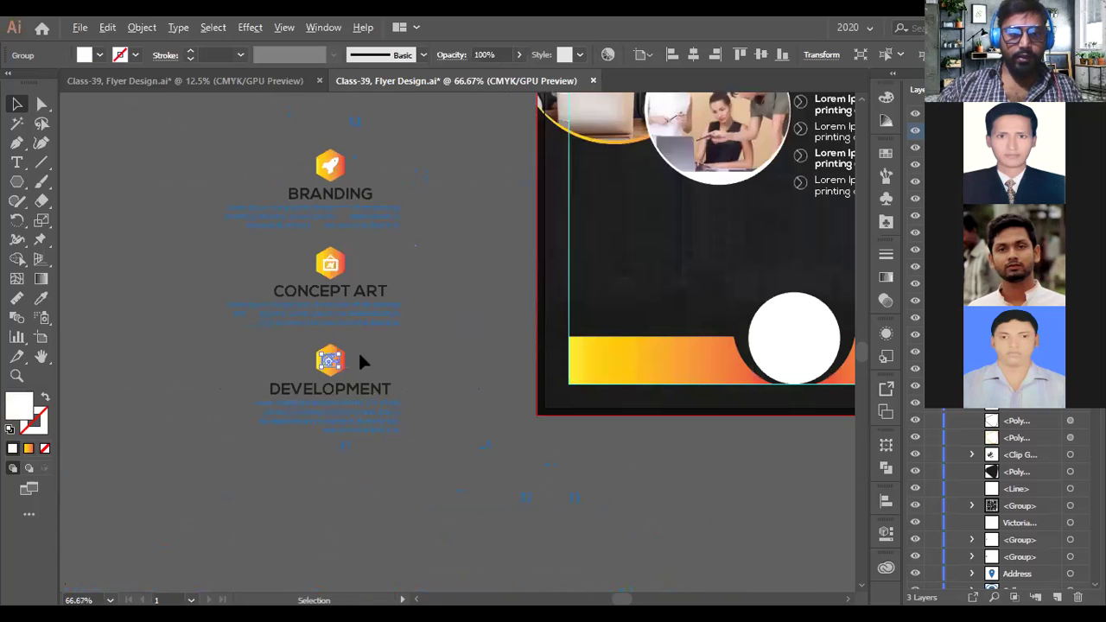
- Fill the Branding and Development headings with white (ffffff) and deselect them
left_click(365, 204)
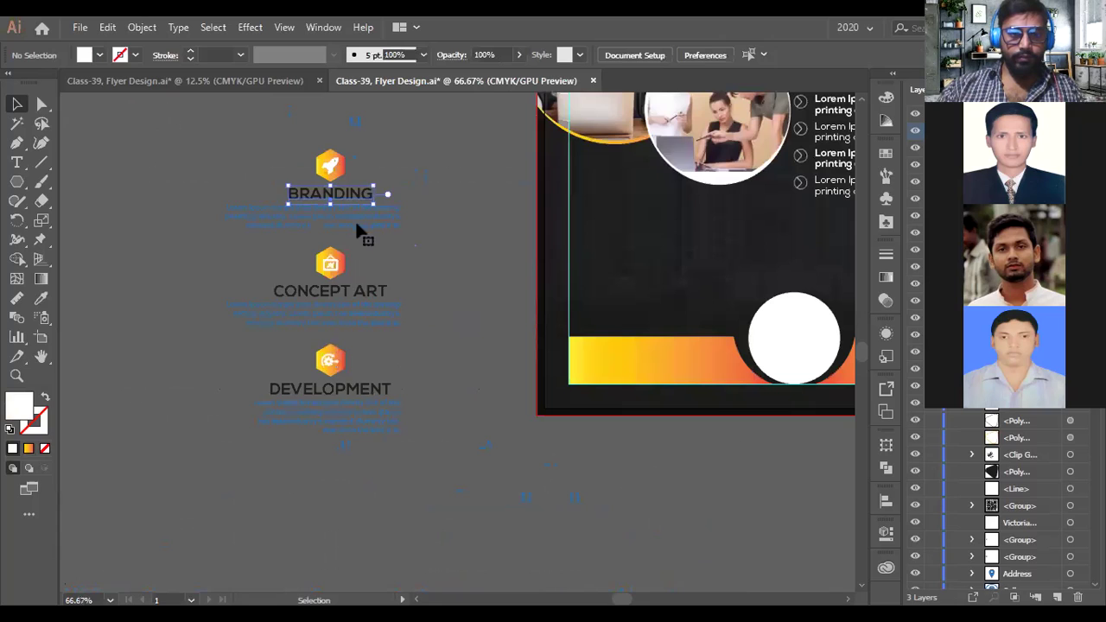
left_click(357, 290, "shift")
left_click(365, 388, "shift")
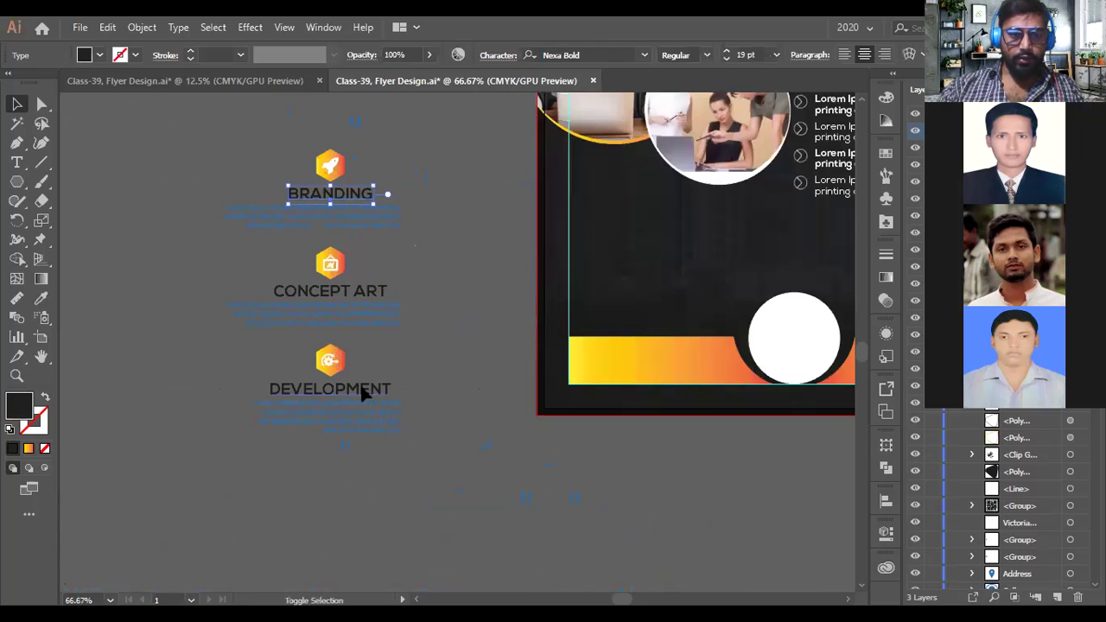
double_click(19, 404)
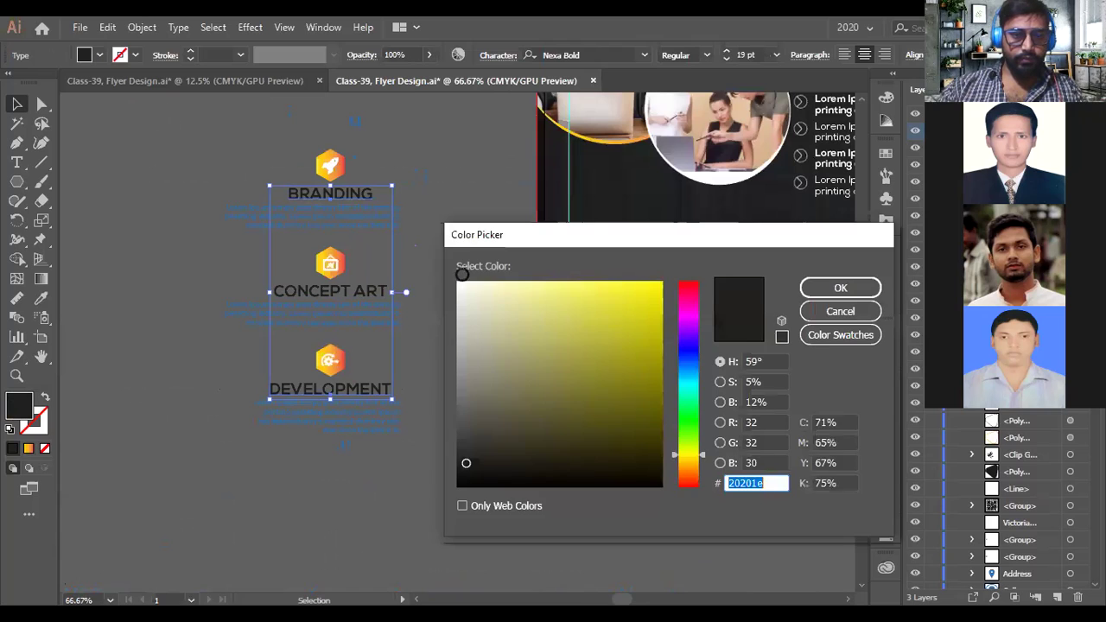
type("ffffff")
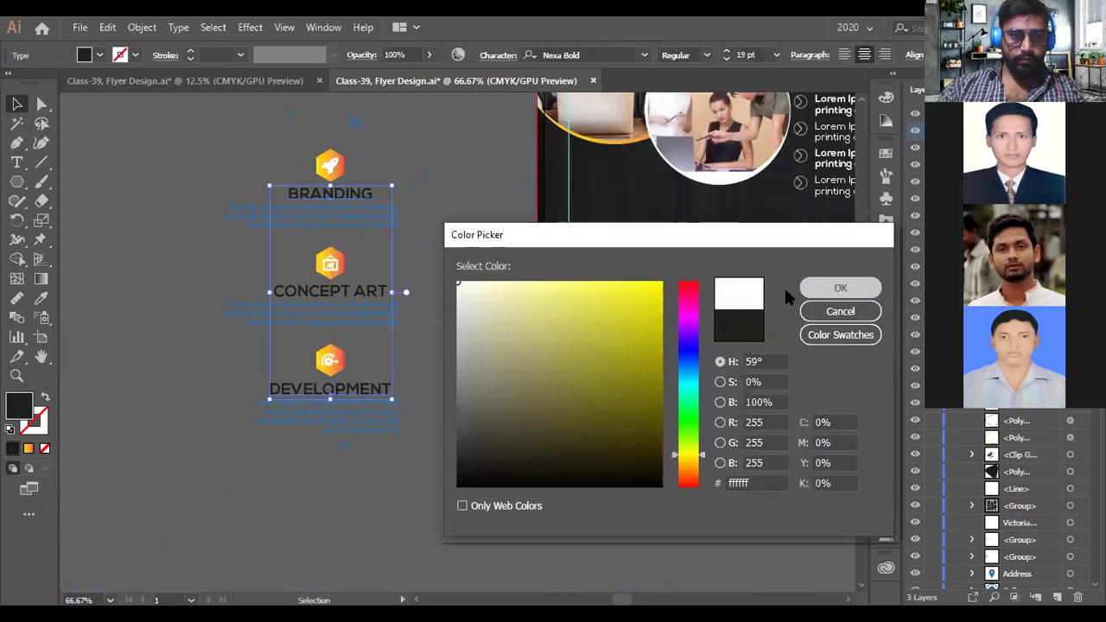
key("Return")
left_click(420, 329)
- Narrow the Branding and Concept Art description text boxes together from their left edge so each paragraph wraps to four lines
scroll(419, 329, "up", 2)
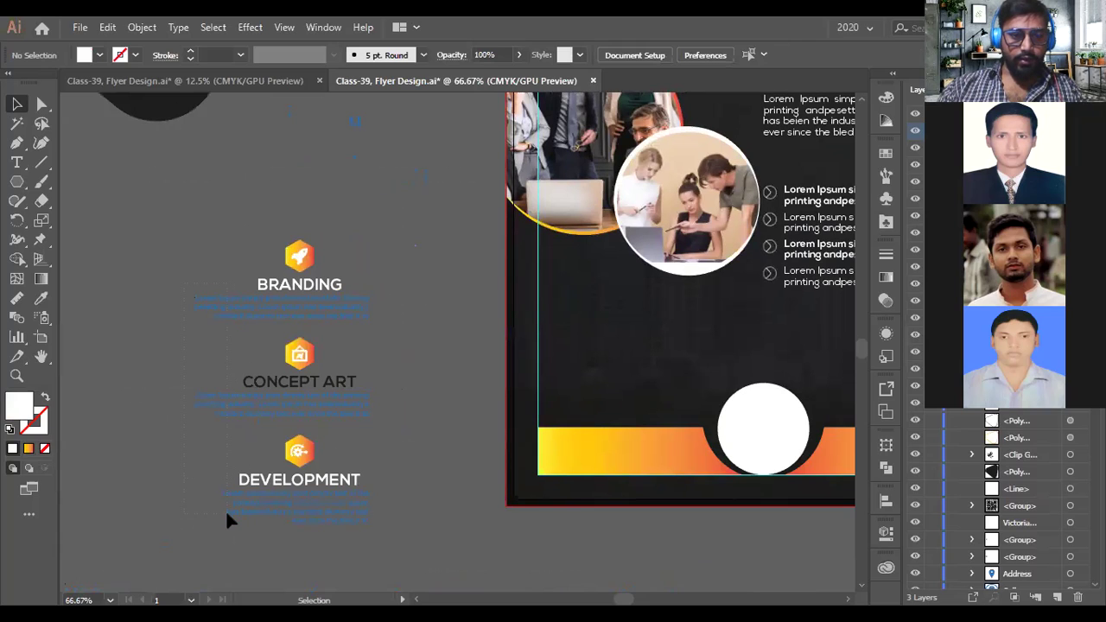
left_click_drag(226, 515, 380, 302)
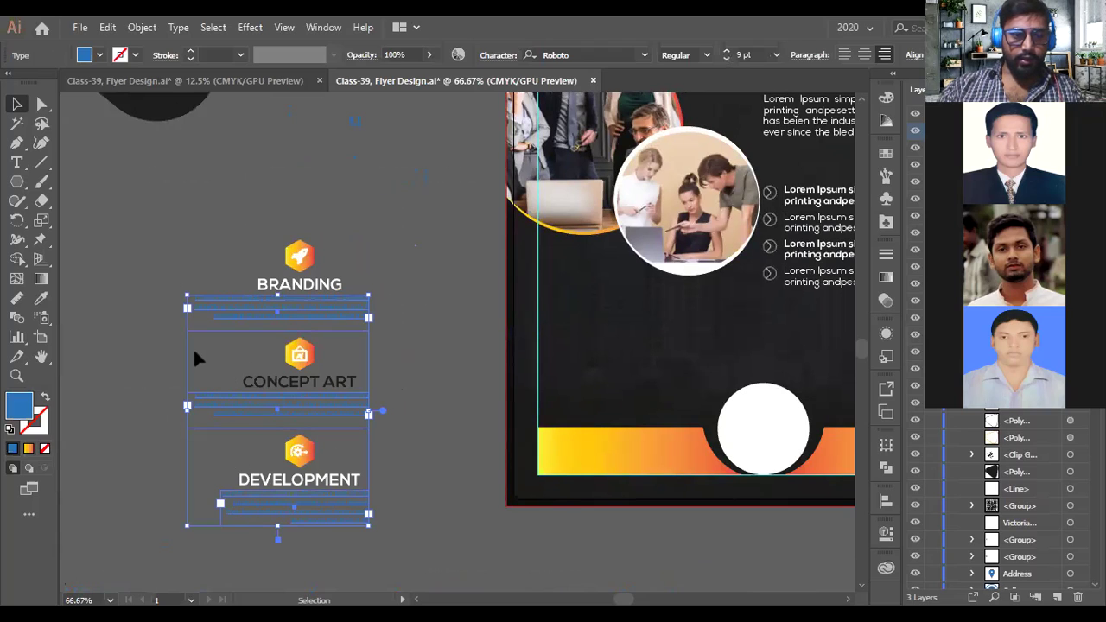
left_click(162, 297)
left_click_drag(221, 428, 190, 361)
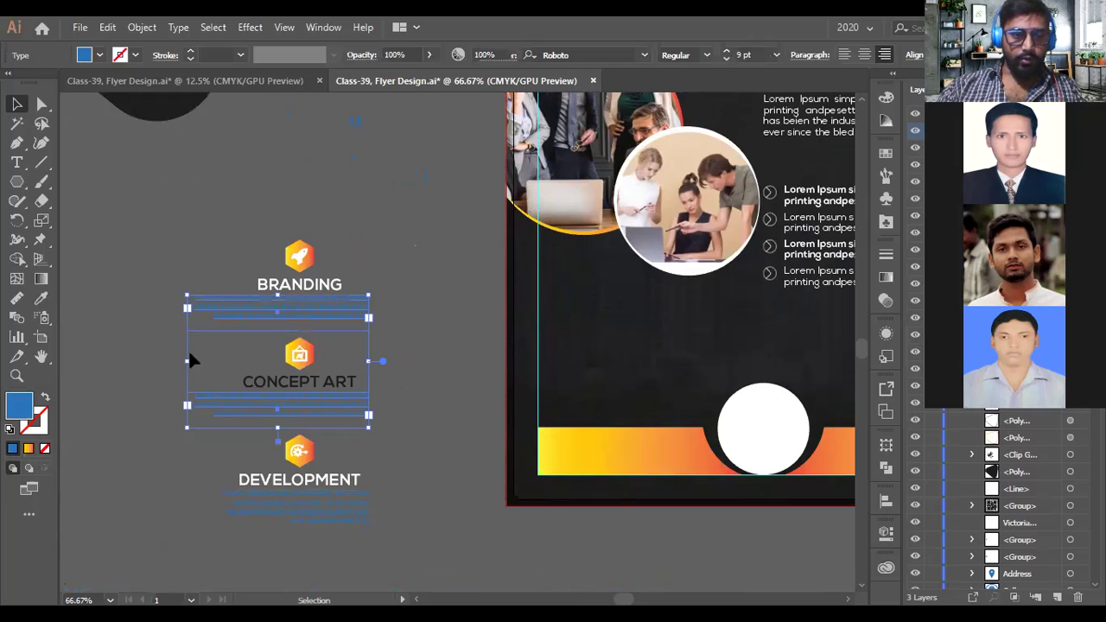
scroll(190, 356, "up", 3)
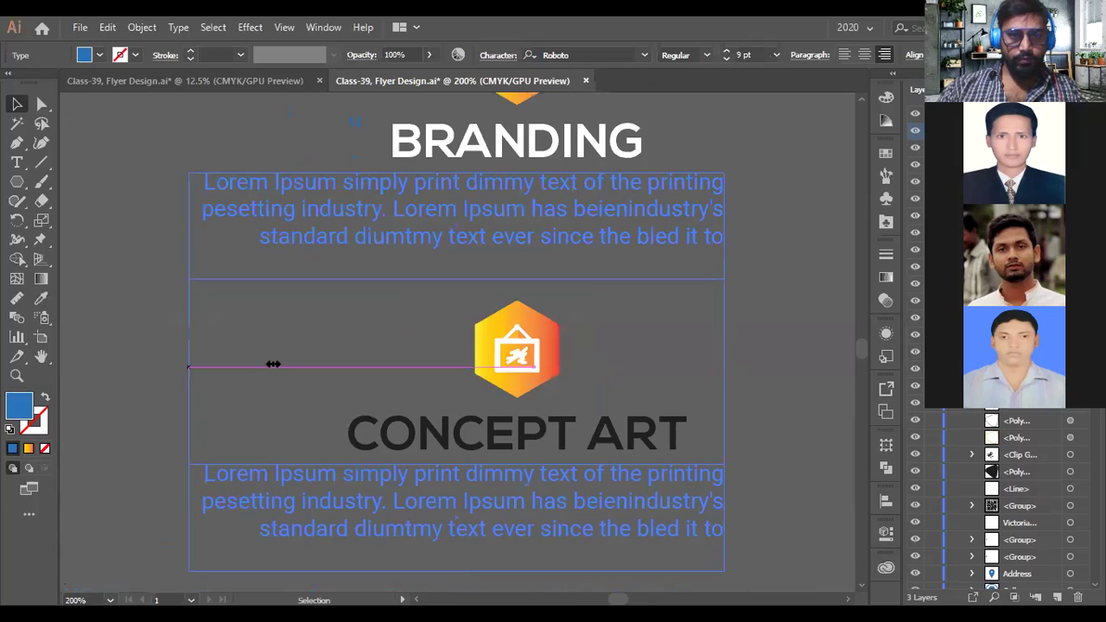
left_click_drag(270, 368, 270, 368)
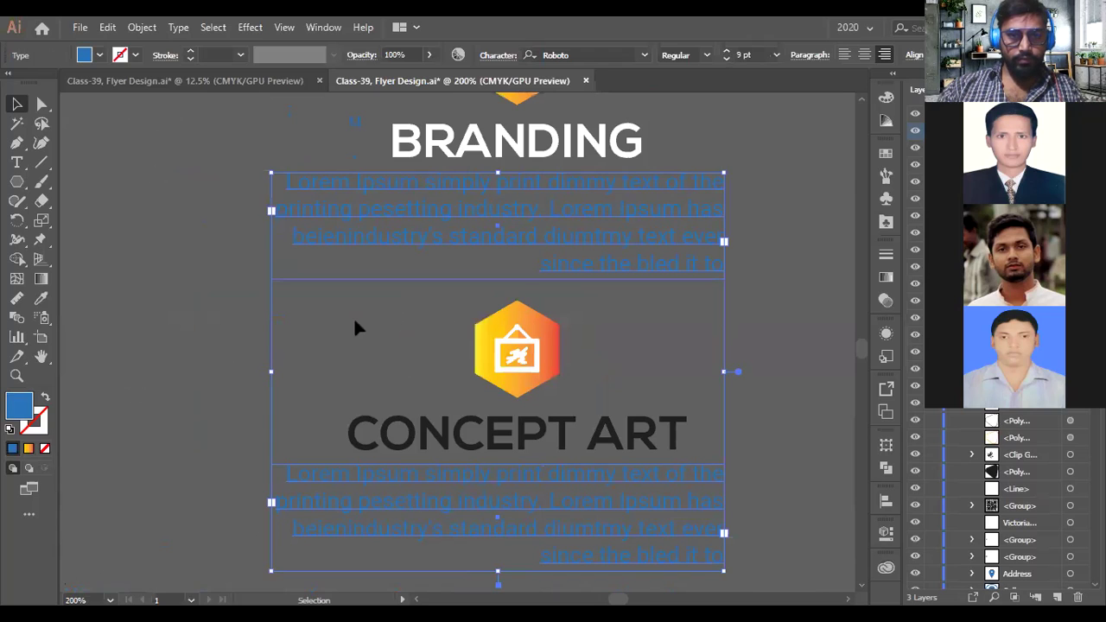
- Show the rulers and place a vertical guide through the centre of the Branding hexagon
scroll(544, 203, "up", 2)
left_click(529, 154)
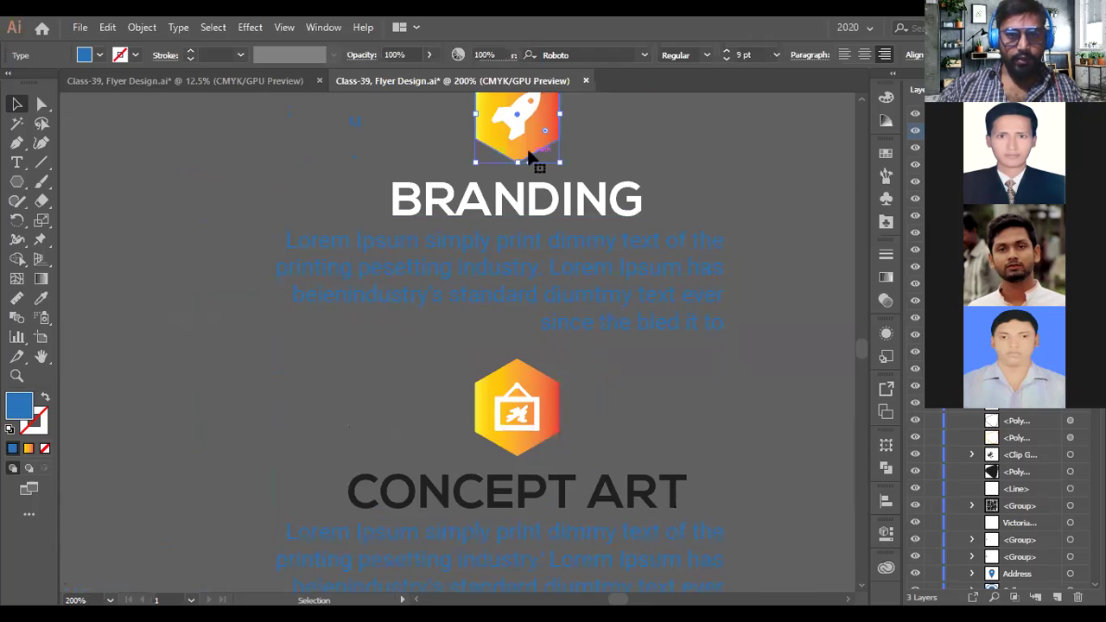
scroll(62, 276, "up", 1)
key("a")
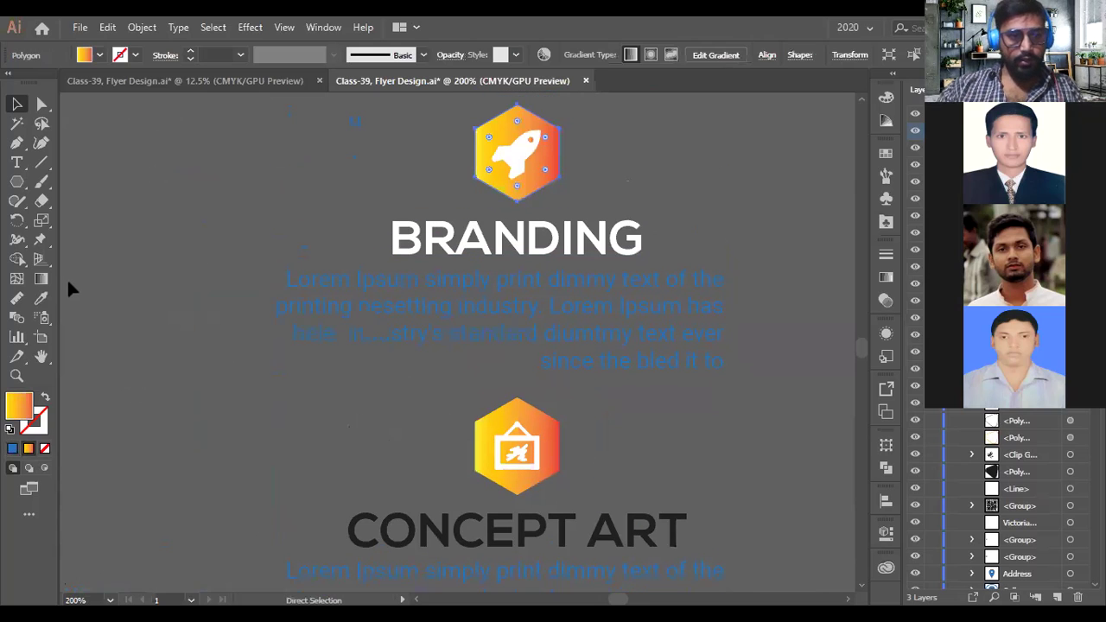
key("ctrl+r")
left_click_drag(67, 288, 523, 249)
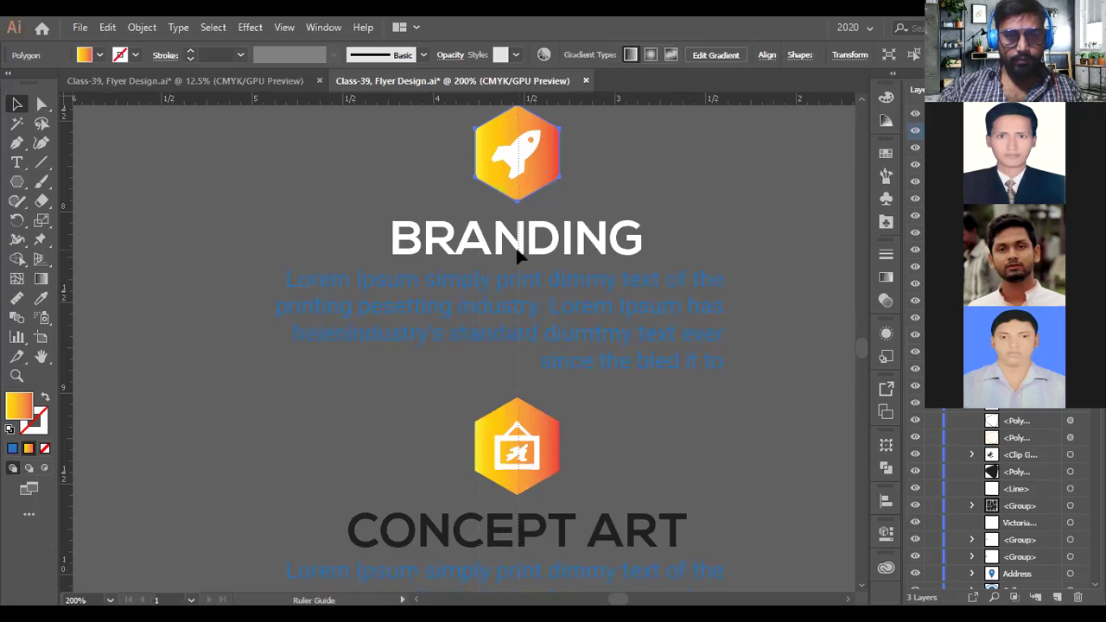
left_click(517, 252)
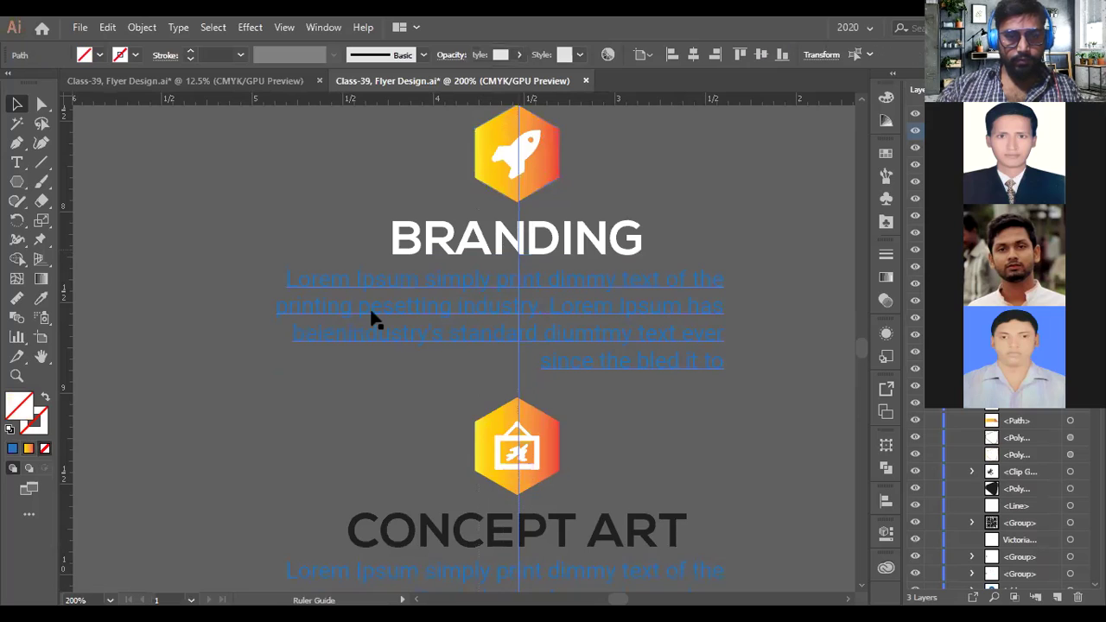
- Select all three description text boxes and adjust their left edge so they sit evenly around the vertical guide
scroll(371, 320, "down", 2)
scroll(337, 501, "down", 2)
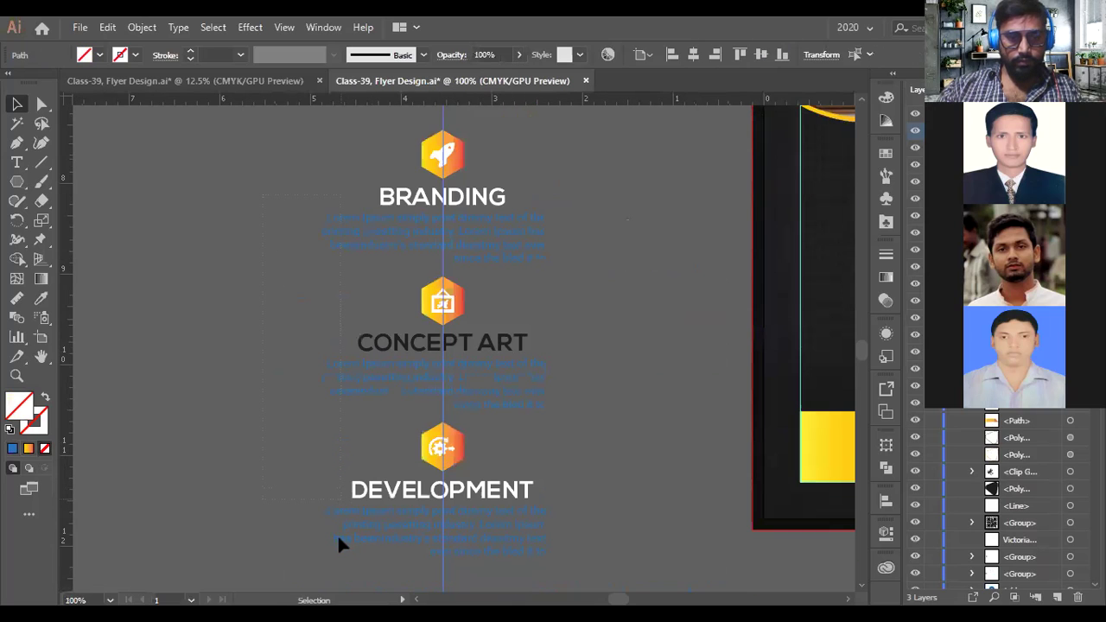
left_click(327, 389)
left_click_drag(321, 382, 346, 380)
scroll(354, 386, "up", 2)
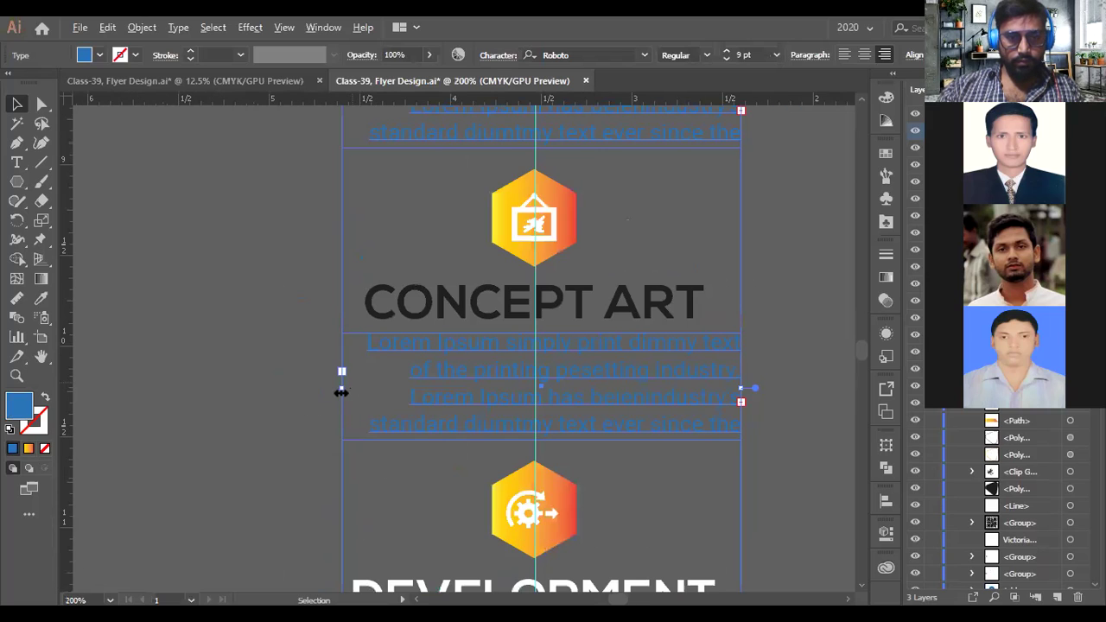
left_click_drag(335, 391, 331, 390)
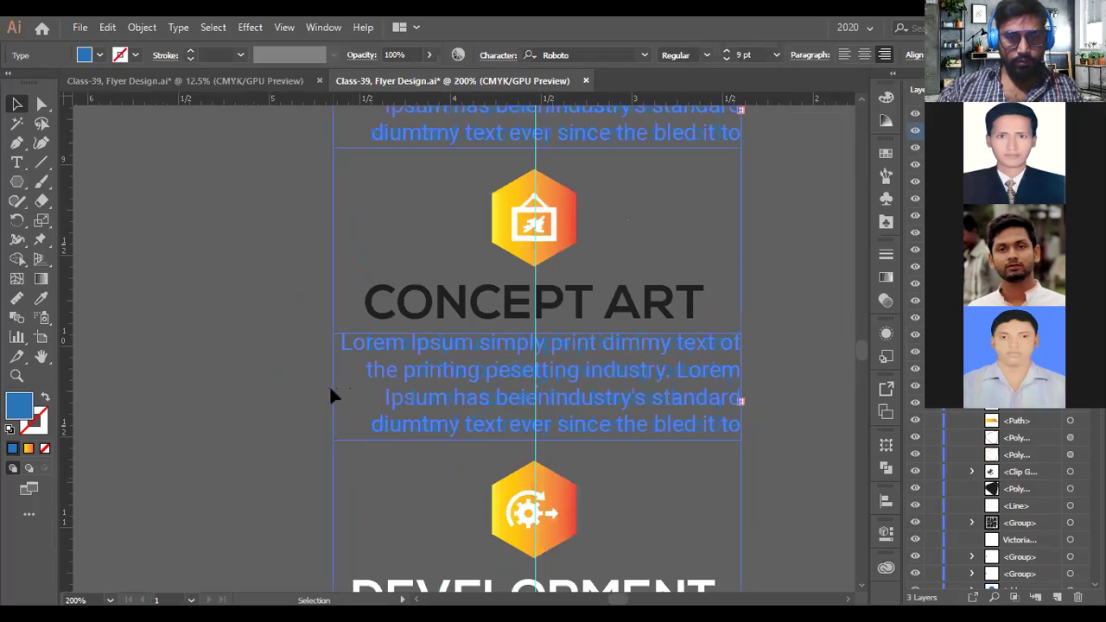
scroll(331, 393, "down", 2)
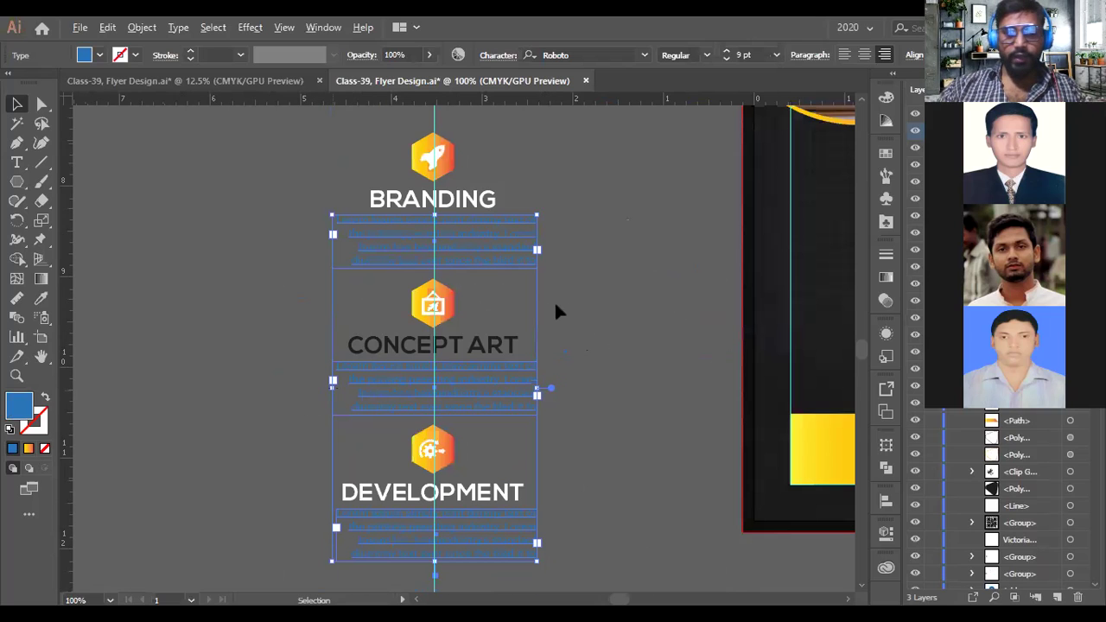
- Justify the three description paragraphs with the last line aligned center, and deselect them
key("ctrl+minus")
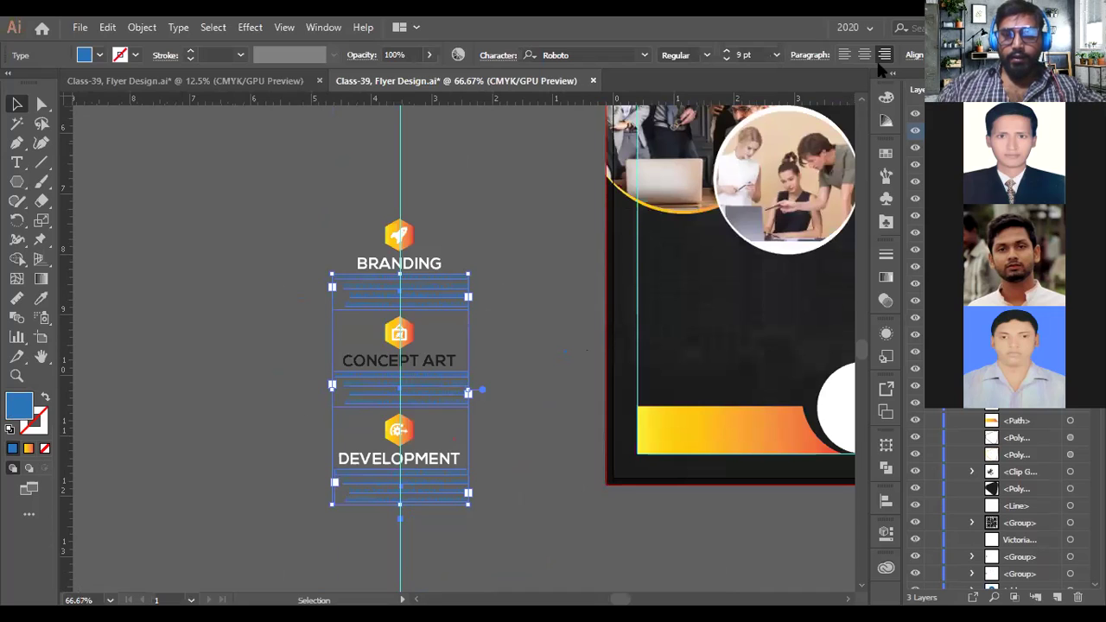
left_click(863, 54)
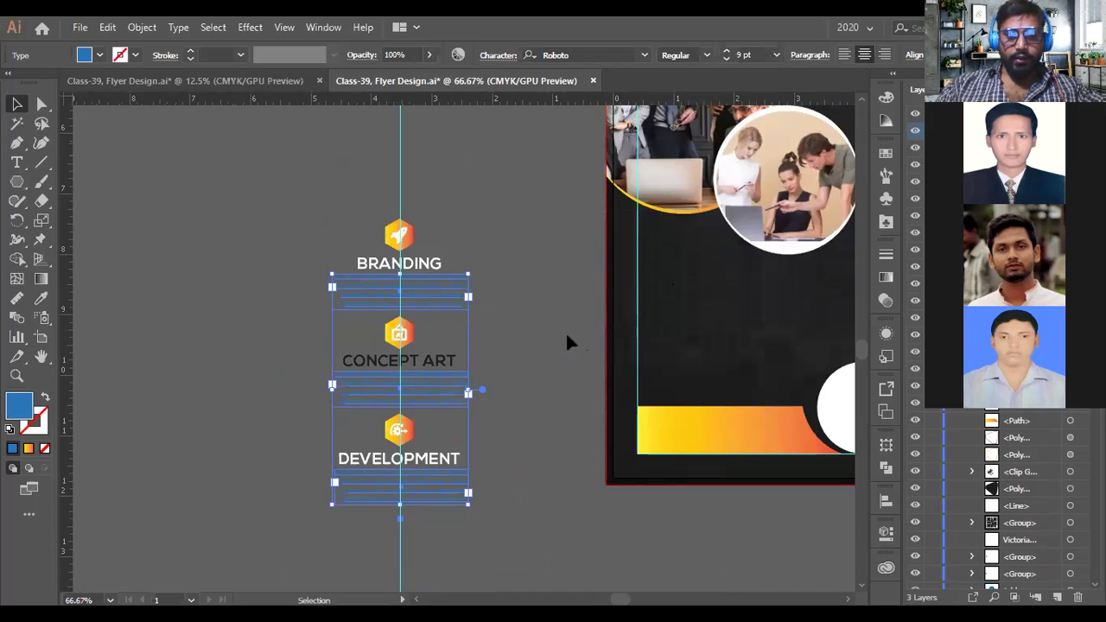
left_click(812, 55)
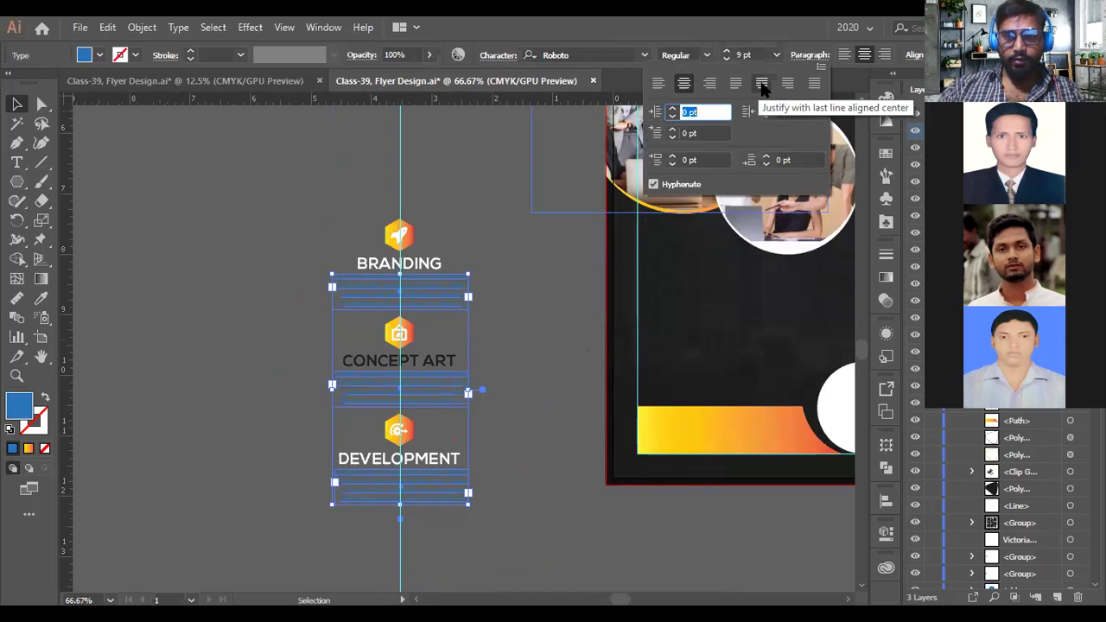
left_click(761, 86)
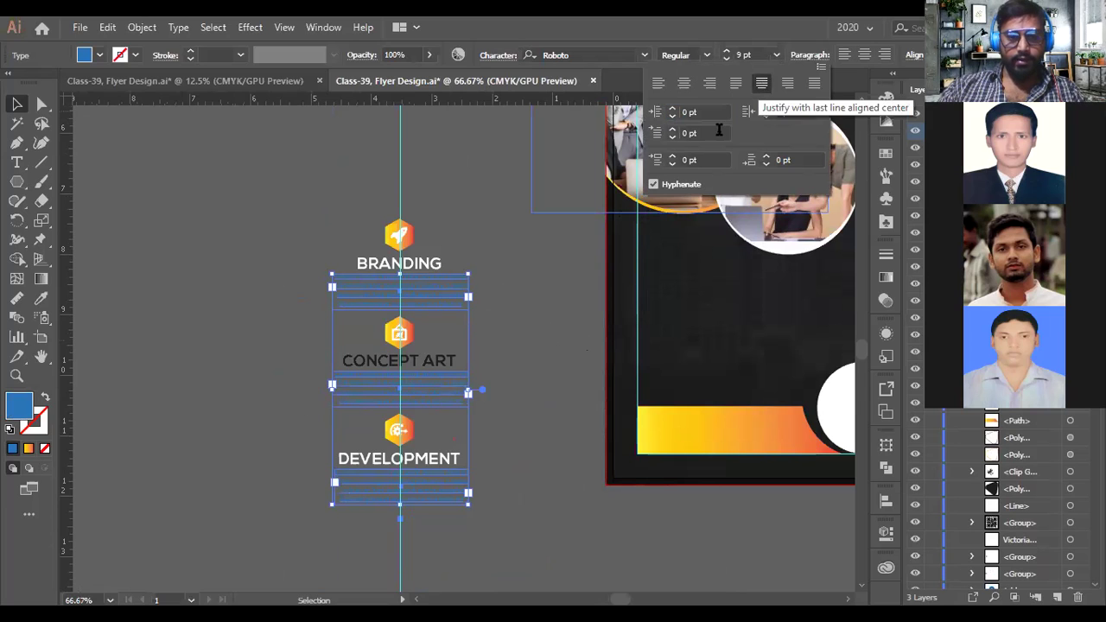
left_click(518, 318)
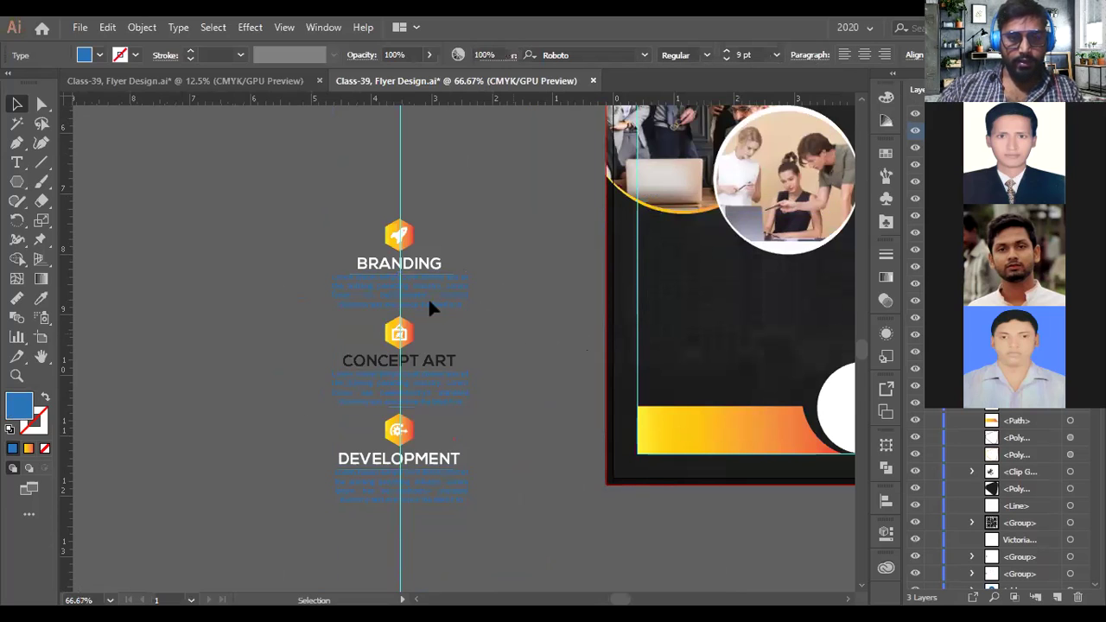
- Delete the vertical guide running through the three hexagon icons
scroll(427, 298, "up", 2)
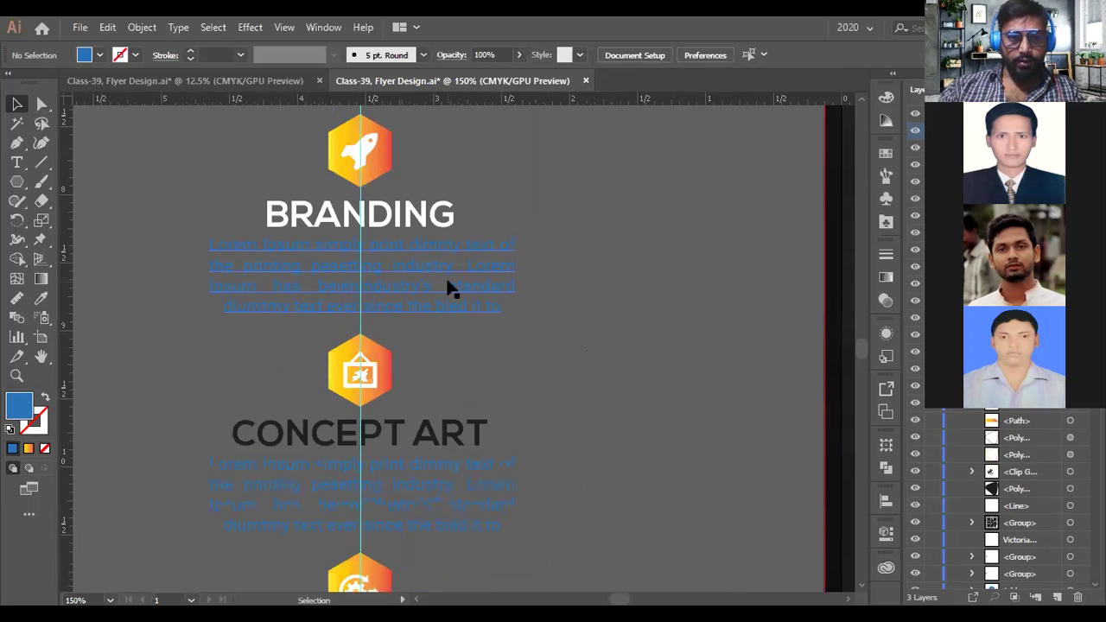
scroll(448, 285, "down", 3)
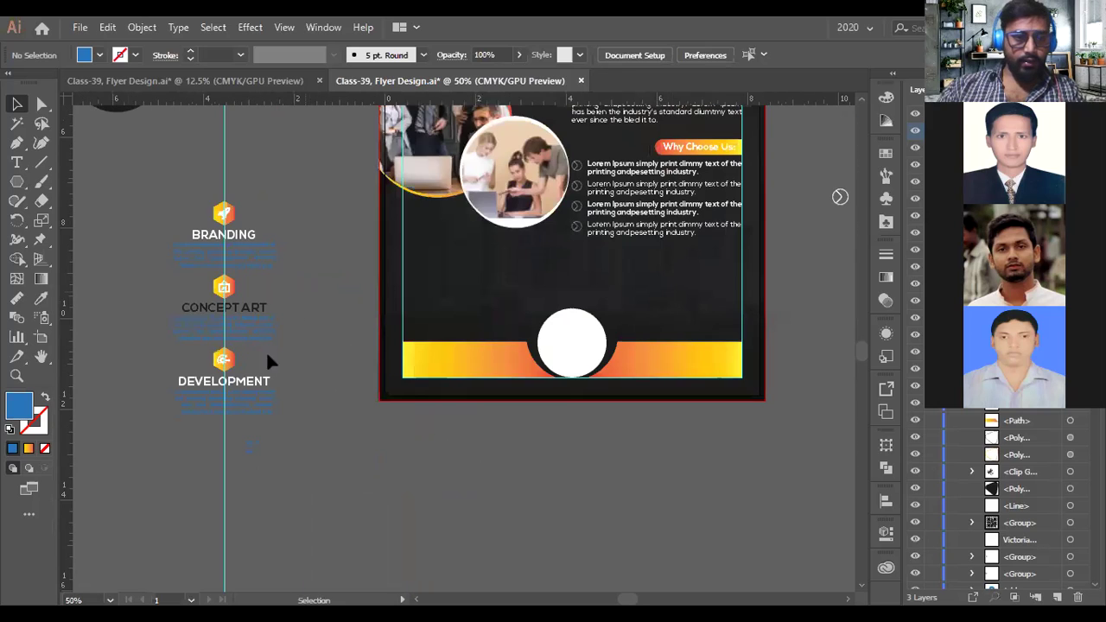
left_click_drag(291, 348, 320, 355)
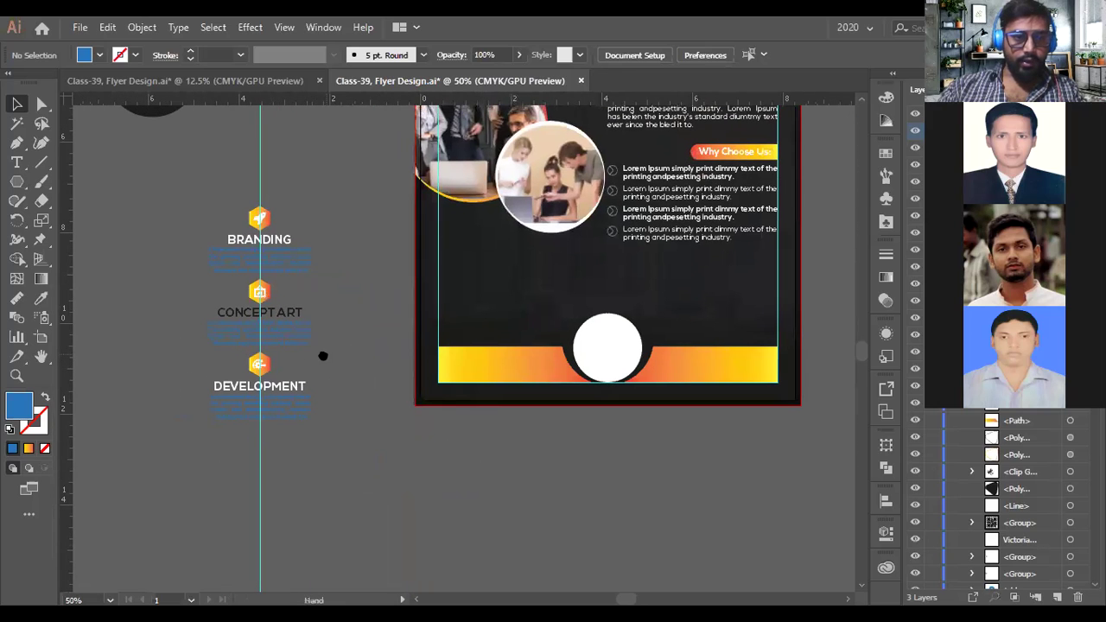
left_click(230, 144)
- Move the Branding icon, heading and description onto the flyer below the photos, against the left margin guide
left_click(256, 249)
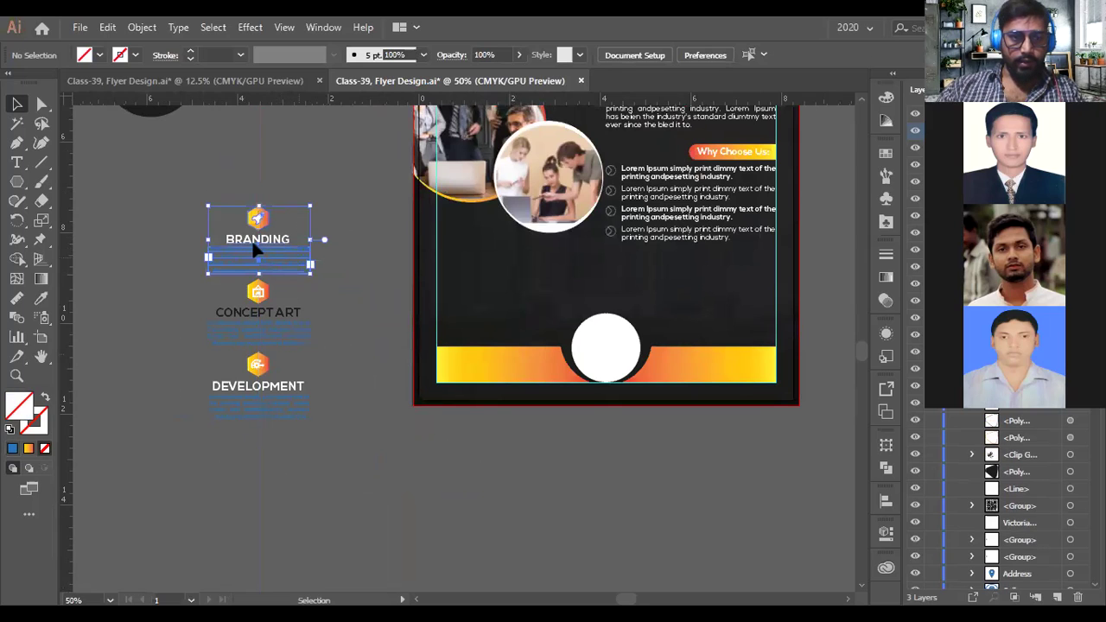
left_click_drag(257, 250, 554, 327)
left_click_drag(486, 293, 485, 293)
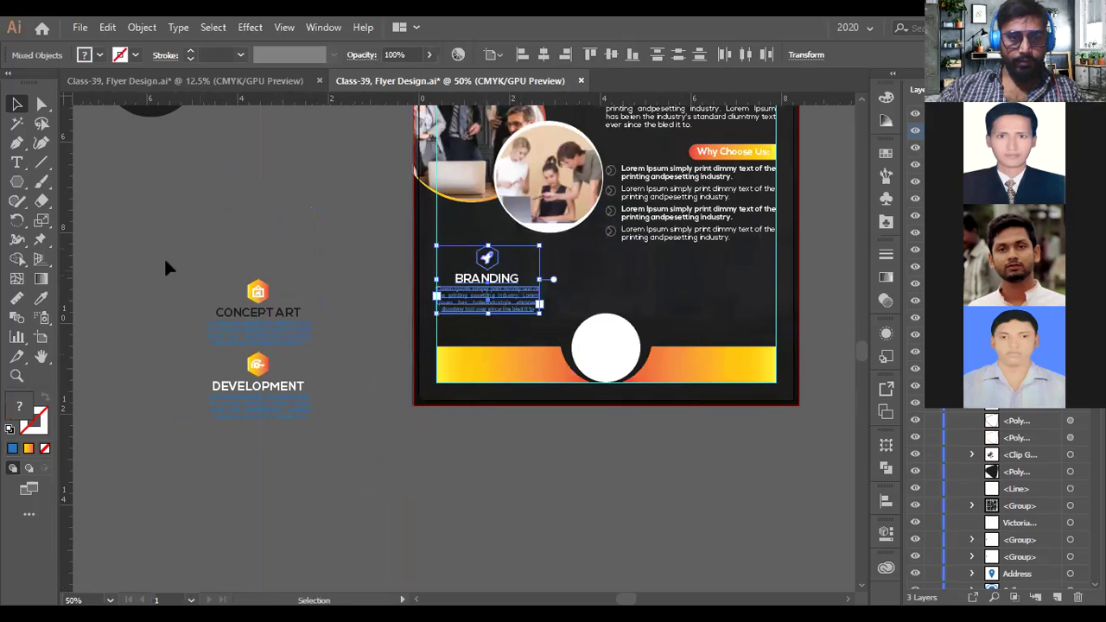
- Move the Concept Art and Development blocks onto the flyer in a row to the right of Branding
left_click(282, 331)
left_click_drag(274, 330, 617, 297)
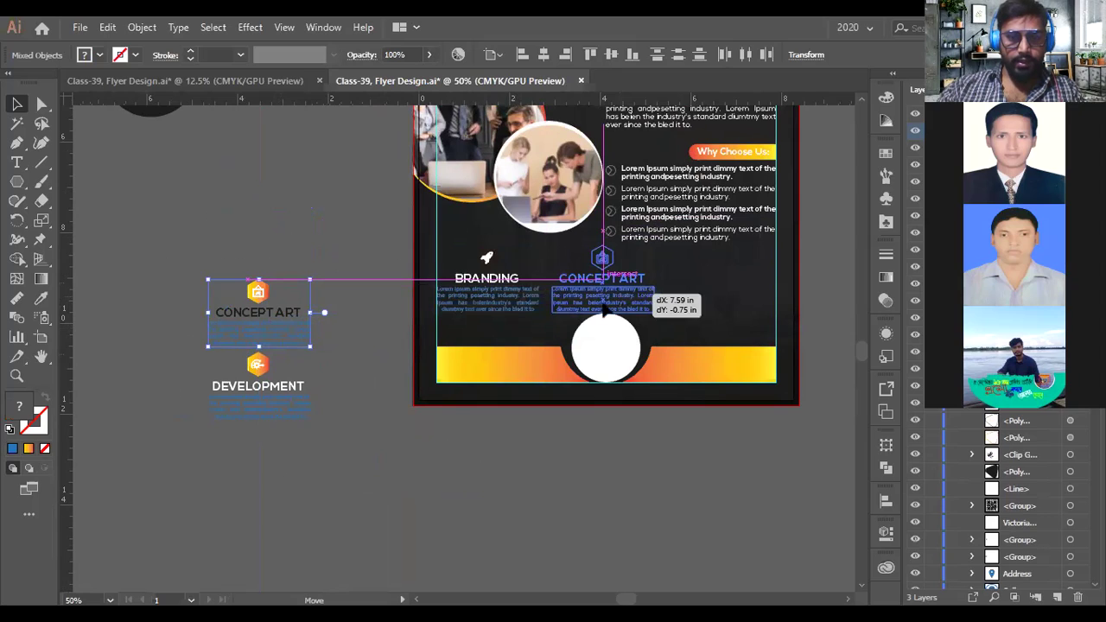
left_click_drag(259, 373, 708, 265)
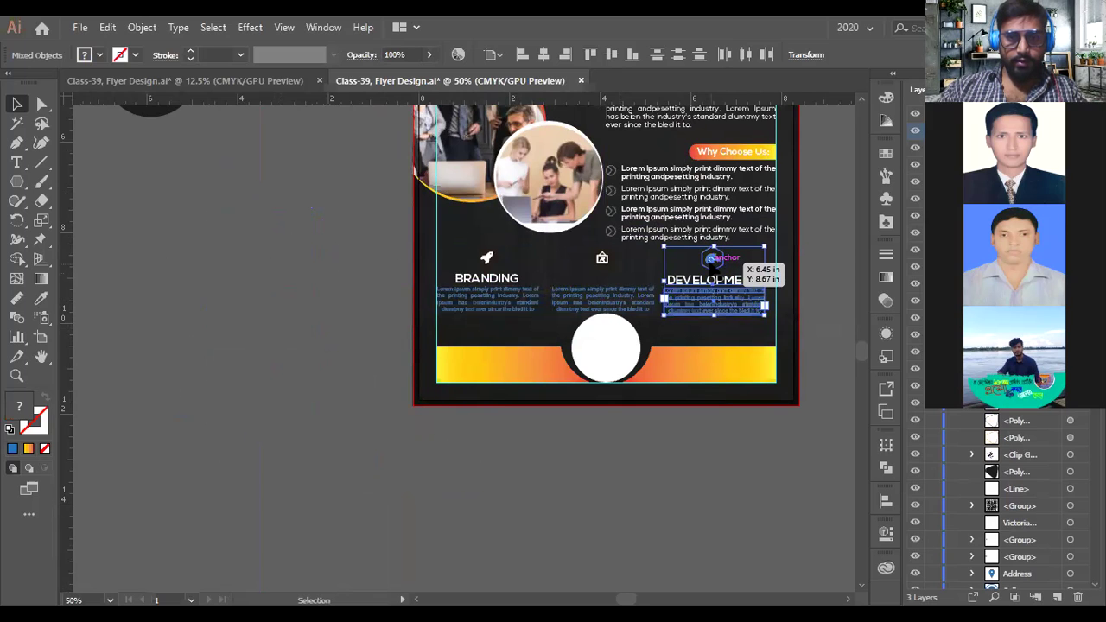
- Undo placing the Branding, Concept Art and Development blocks on the flyer so they are back beside it
scroll(710, 266, "up", 2)
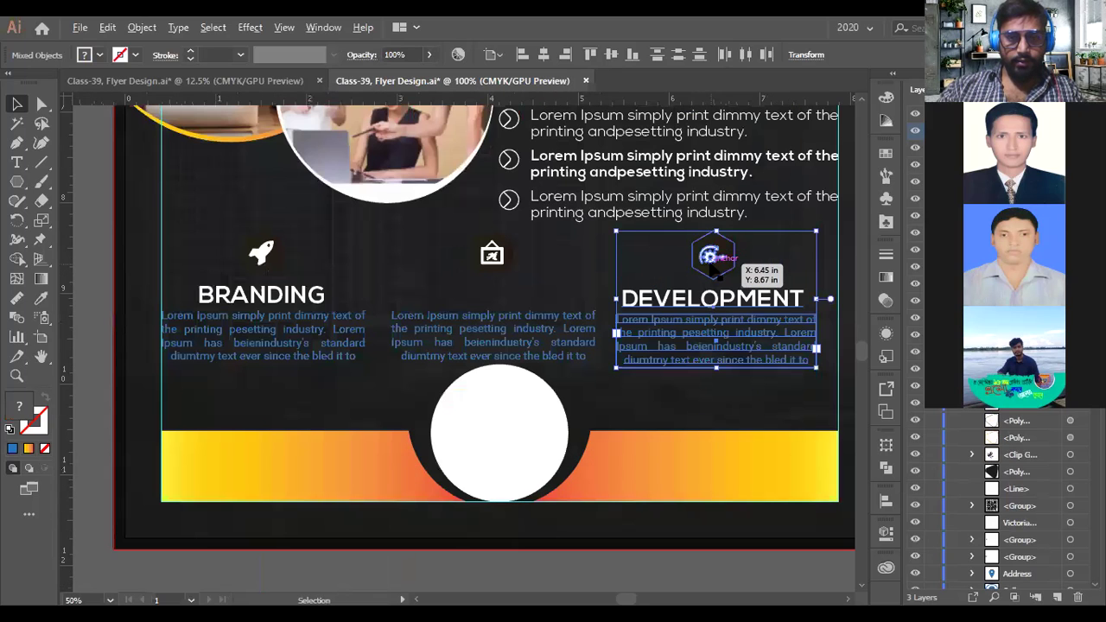
scroll(710, 268, "down", 1)
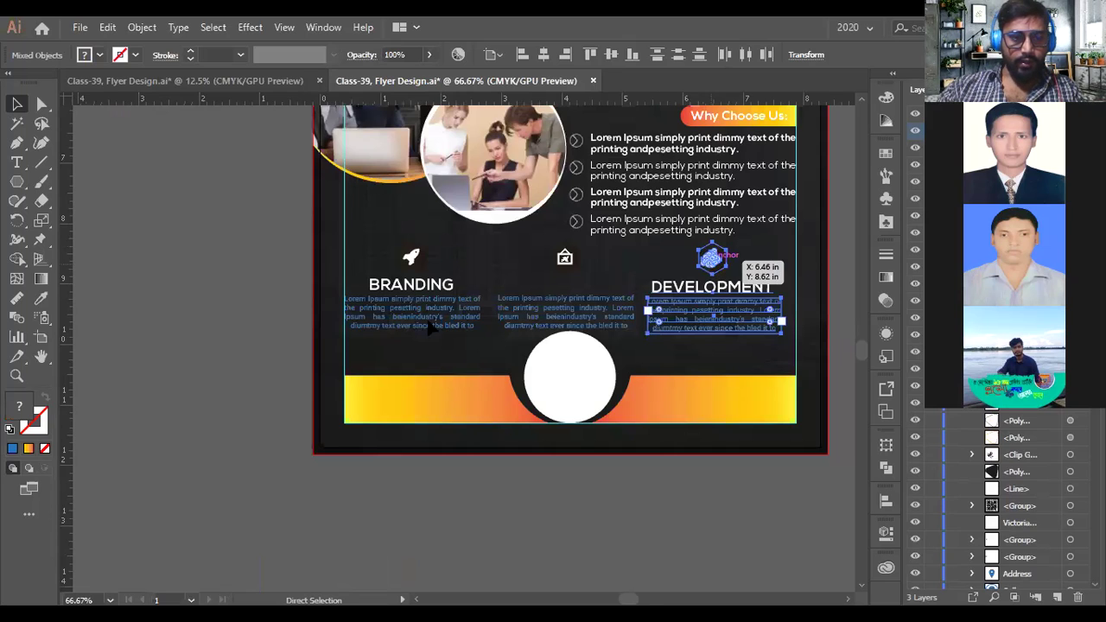
scroll(429, 324, "left", 3)
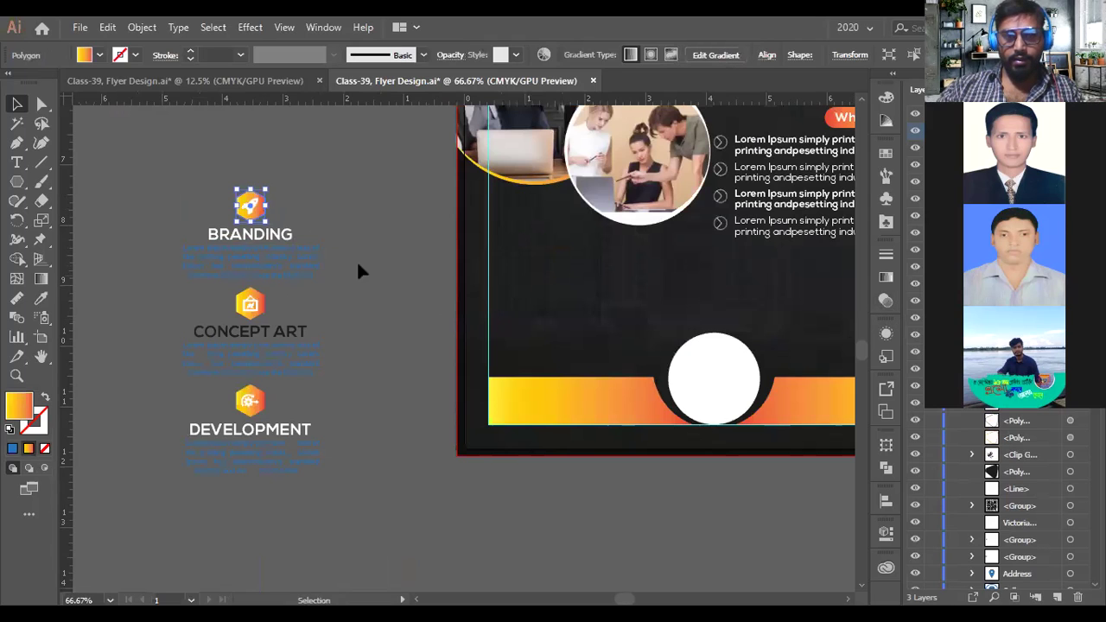
- Try to move the Branding hexagon alone onto the flyer, and check its blending mode
left_click_drag(264, 216, 572, 291)
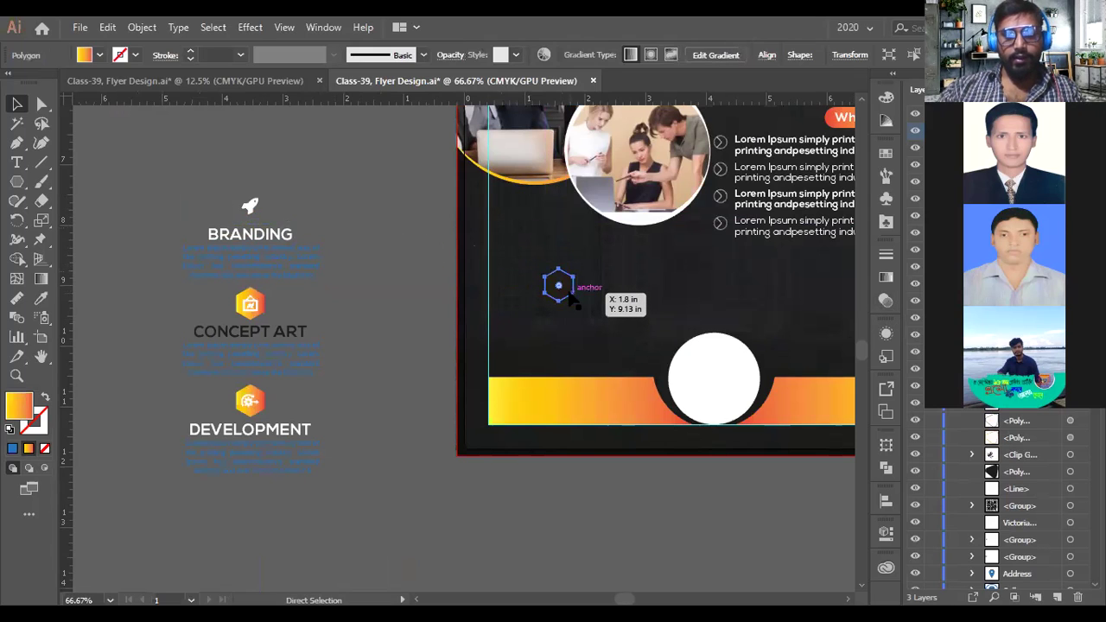
key("Escape")
left_click(886, 300)
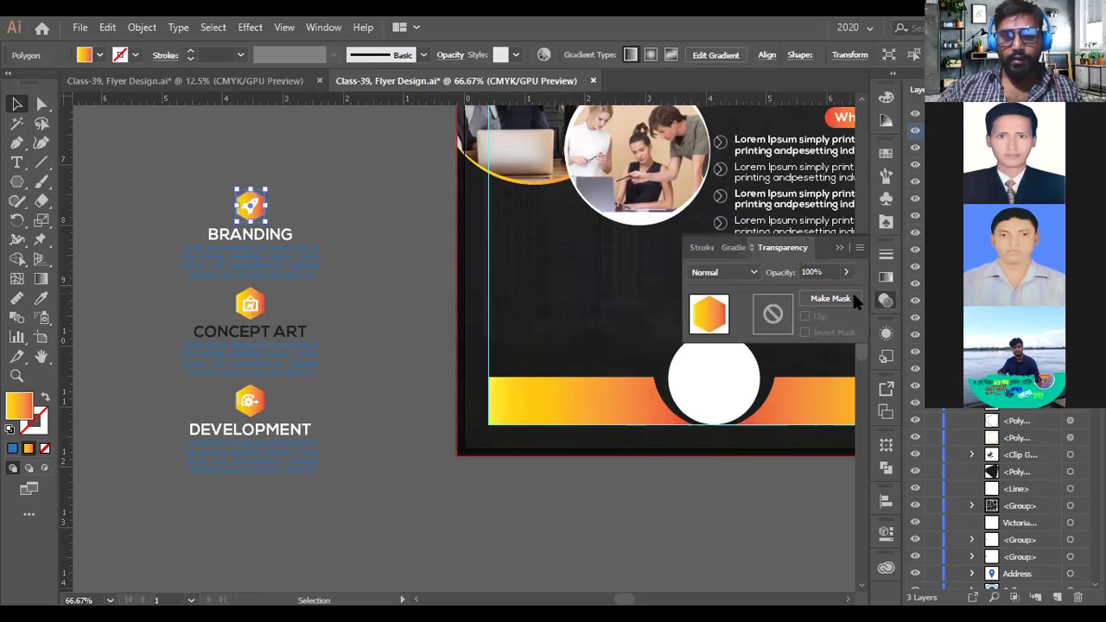
left_click(731, 273)
left_click(728, 284)
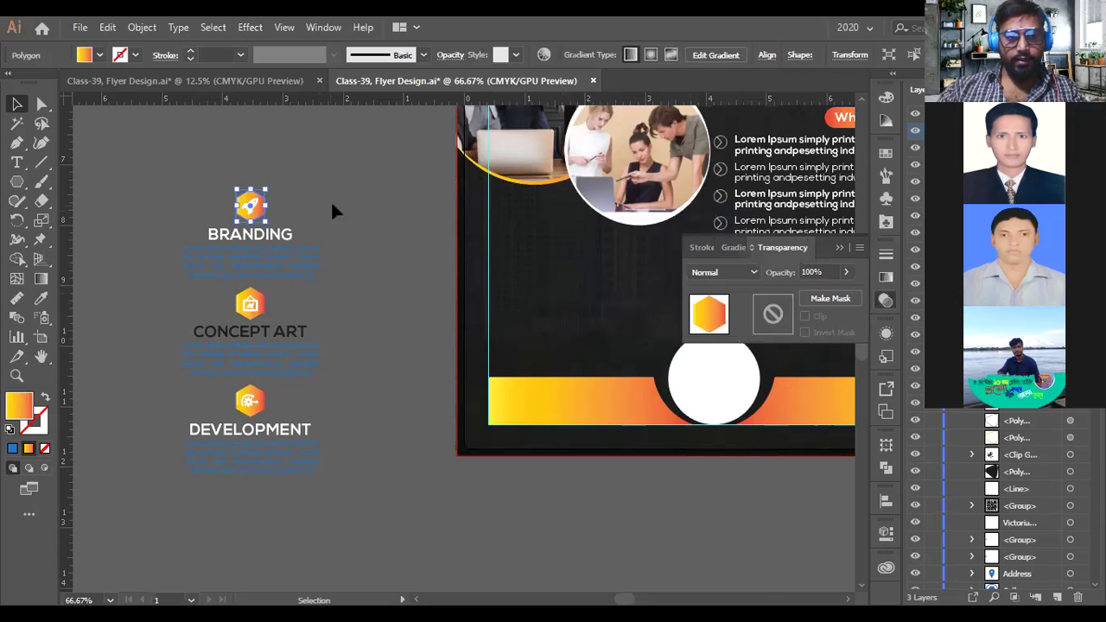
- Try changing the Branding hexagon's stacking order after moving it onto the flyer, and undo those changes
left_click(268, 216)
left_click_drag(265, 216, 527, 288)
key("ctrl+bracketright")
key("ctrl+bracketleft")
key("ctrl+bracketleft")
key("ctrl+z")
key("ctrl+z")
key("ctrl+z")
key("ctrl+z")
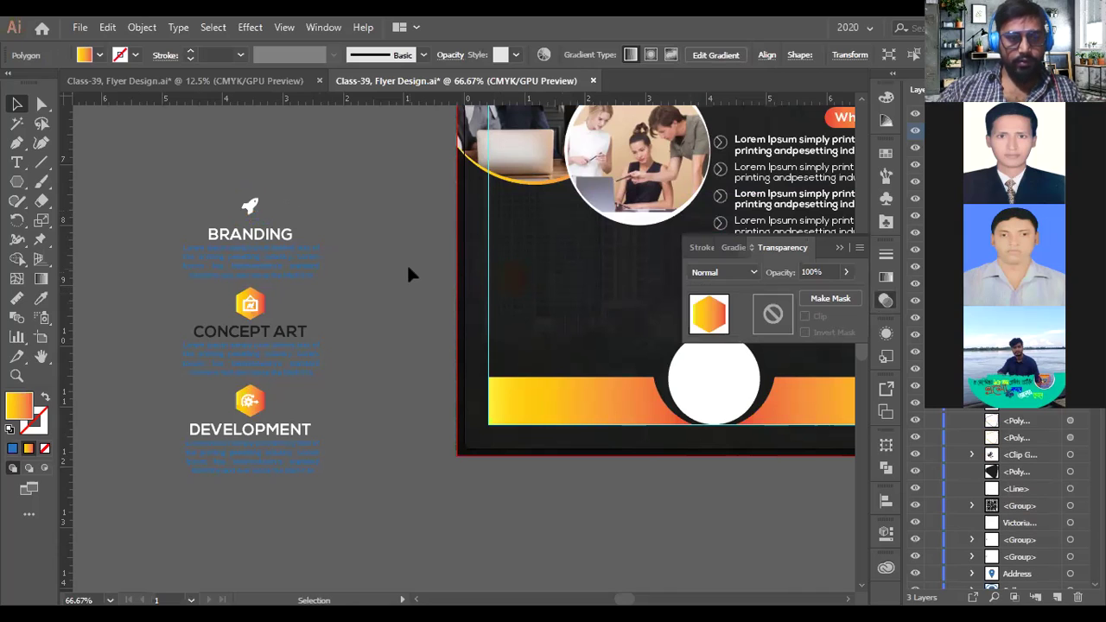
- Group the Branding, Concept Art and Development blocks individually, each with its icon, heading and description
scroll(340, 274, "right", 1)
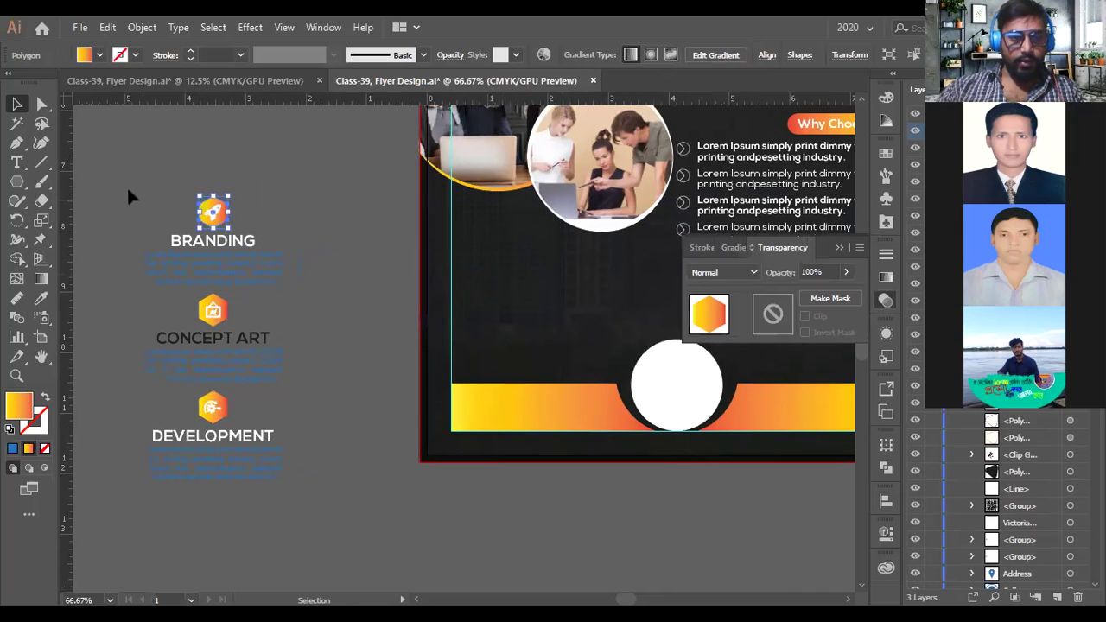
left_click(268, 281)
key("a")
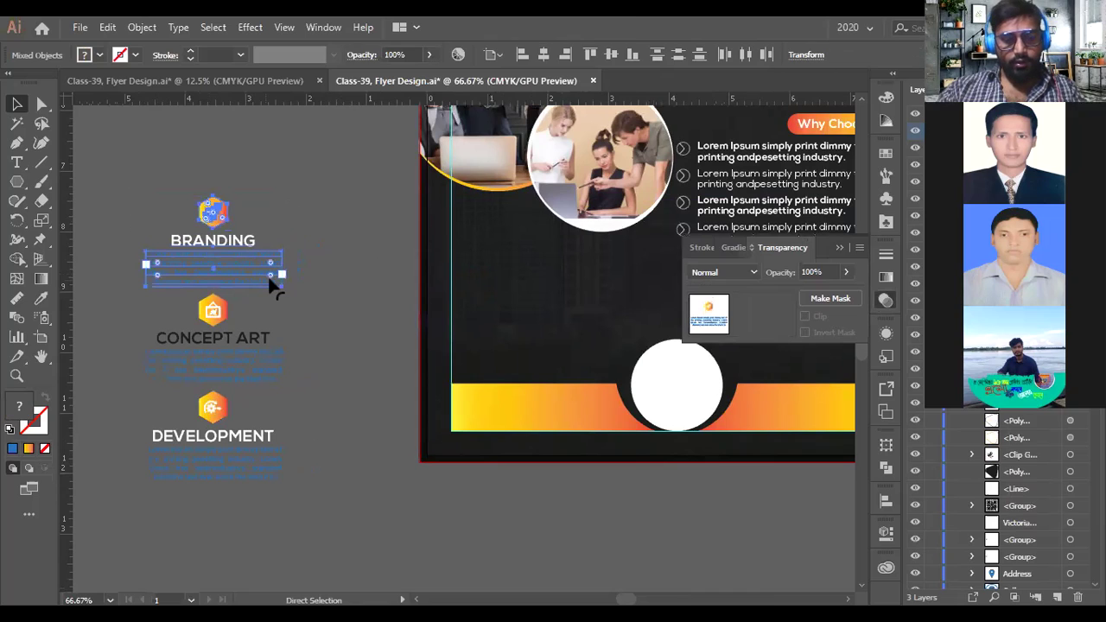
scroll(251, 285, "down", 2)
key("v")
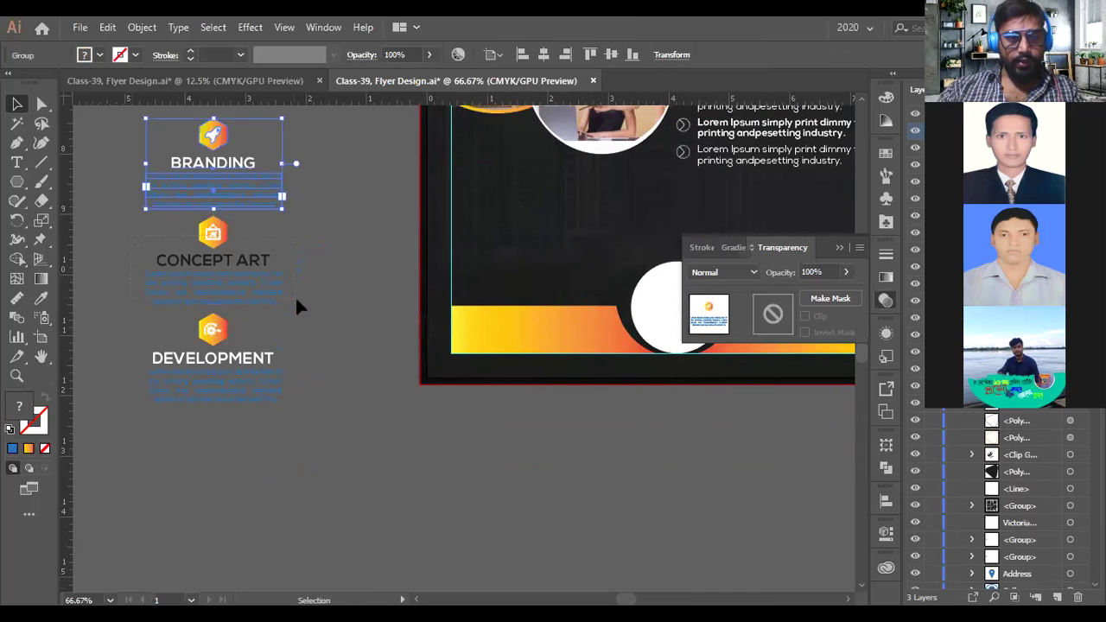
left_click(294, 296)
key("ctrl+g")
key("ctrl+z")
key("ctrl+g")
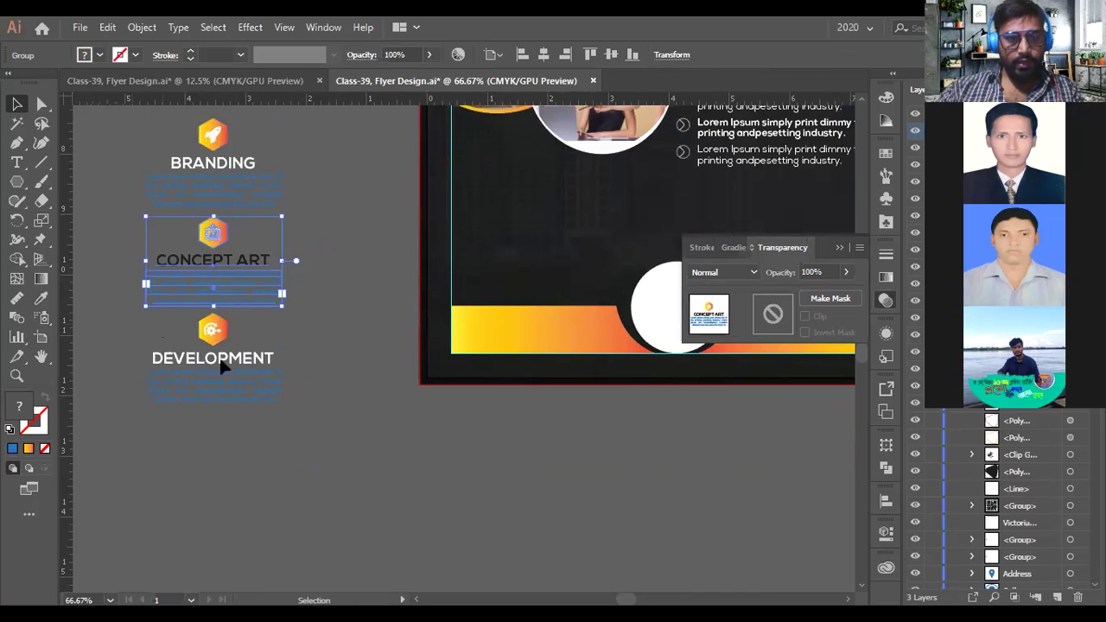
left_click(270, 387)
key("ctrl+g")
left_click(329, 331)
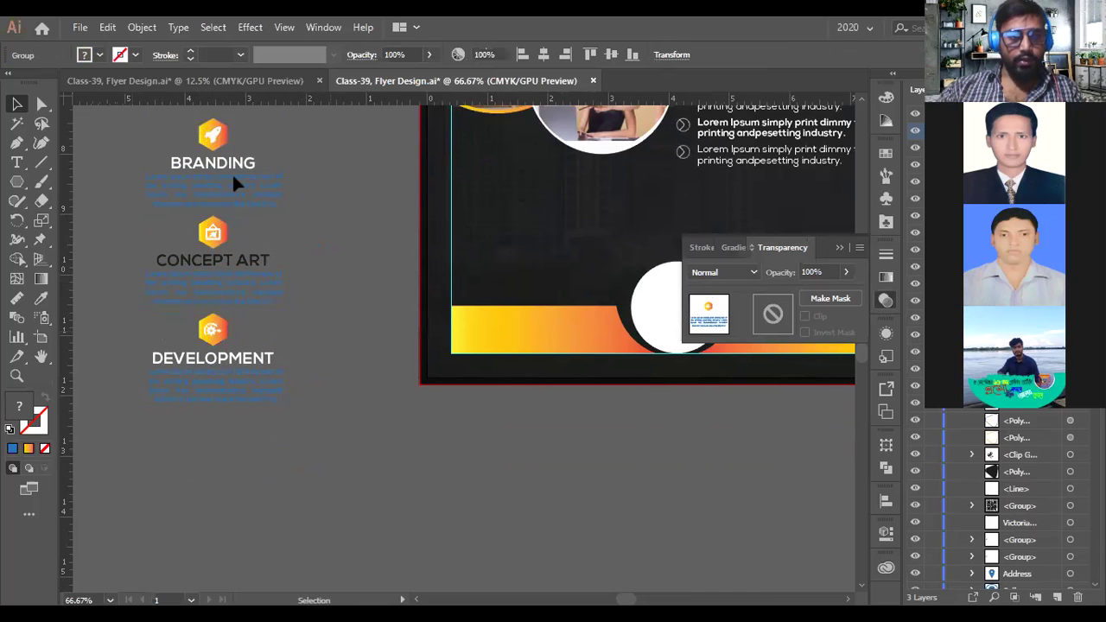
- Ungroup the Branding block into its icon, heading and description
scroll(217, 134, "down", 2)
left_click(223, 158)
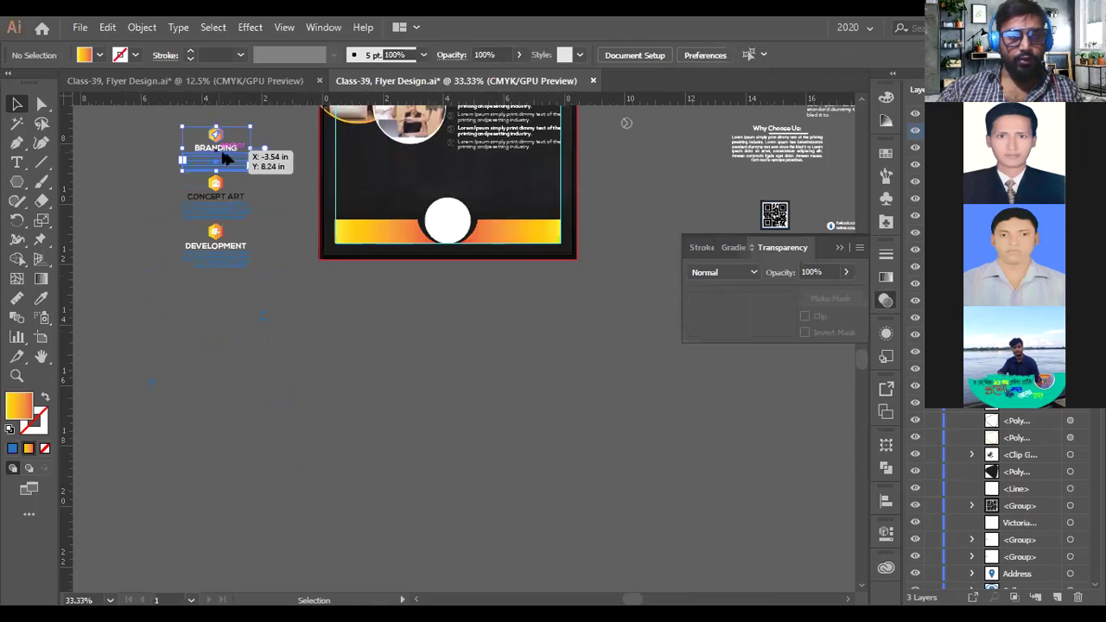
scroll(221, 143, "up", 2)
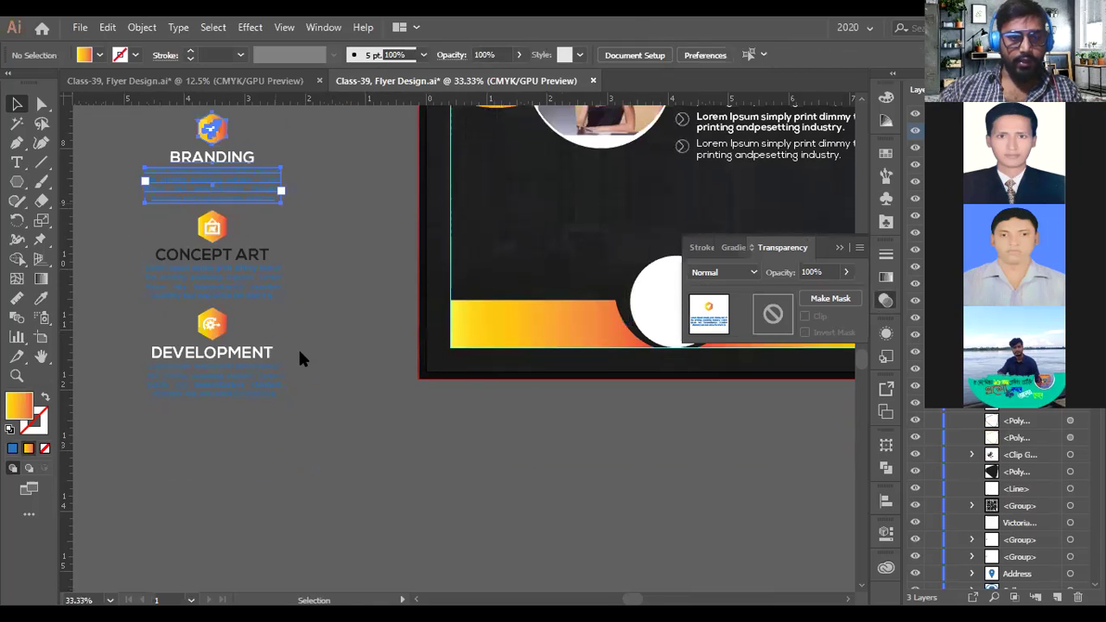
key("ctrl+g")
scroll(300, 359, "up", 1)
right_click(248, 234)
left_click(217, 181)
- Group the white rocket with the gradient hexagon above the Branding heading
scroll(217, 181, "up", 2)
left_click_drag(245, 204, 320, 247)
key("ctrl+z")
key("a")
left_click_drag(202, 170, 272, 209)
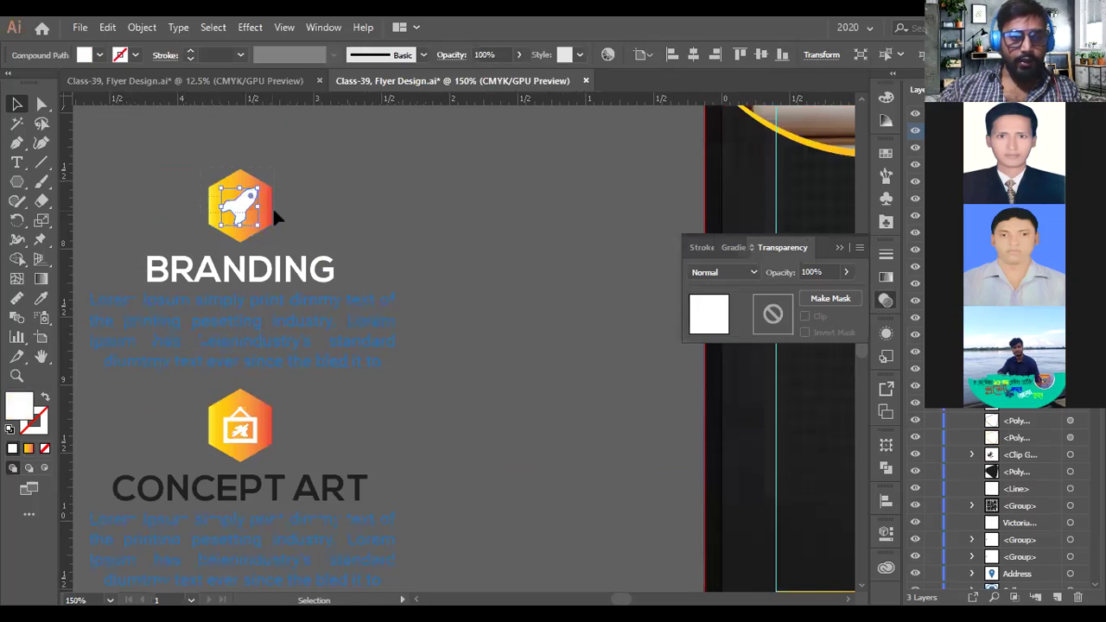
key("v")
- Group the Branding icon with its heading and description
left_click(173, 207)
left_click(361, 337)
right_click(361, 337)
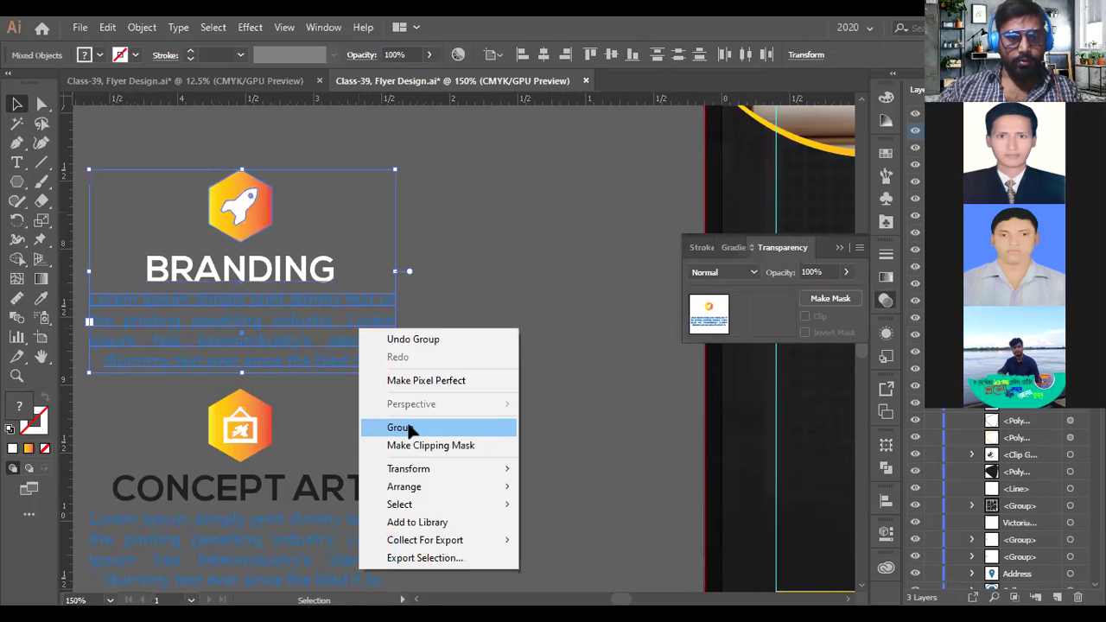
left_click_drag(287, 403, 358, 263)
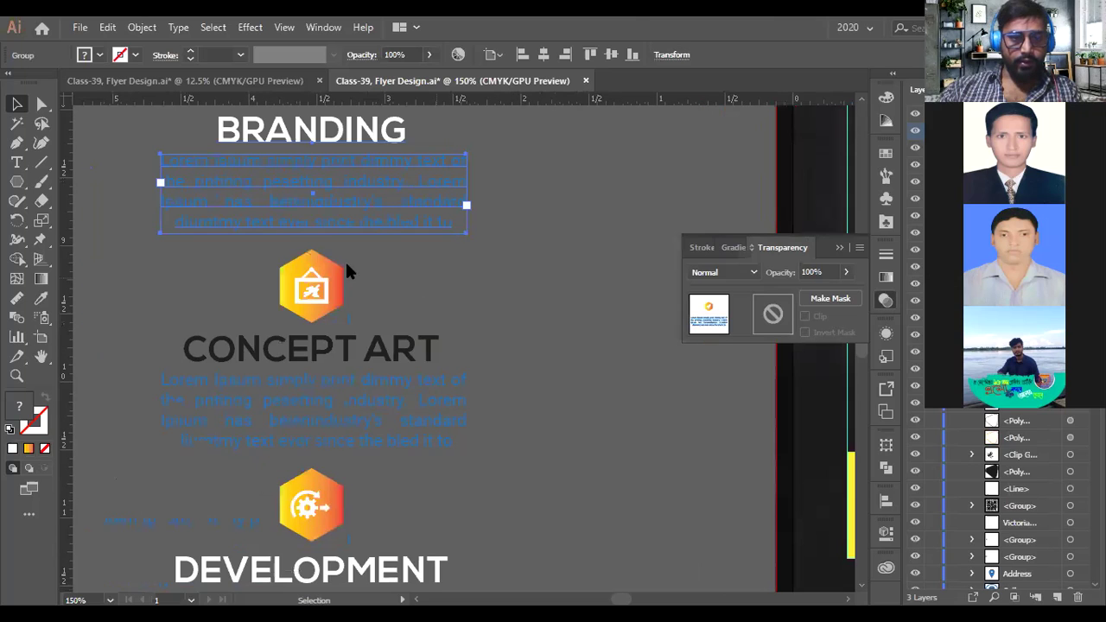
- Ungroup the Concept Art block into its icon, heading and description
left_click_drag(389, 359, 397, 324)
right_click(347, 266)
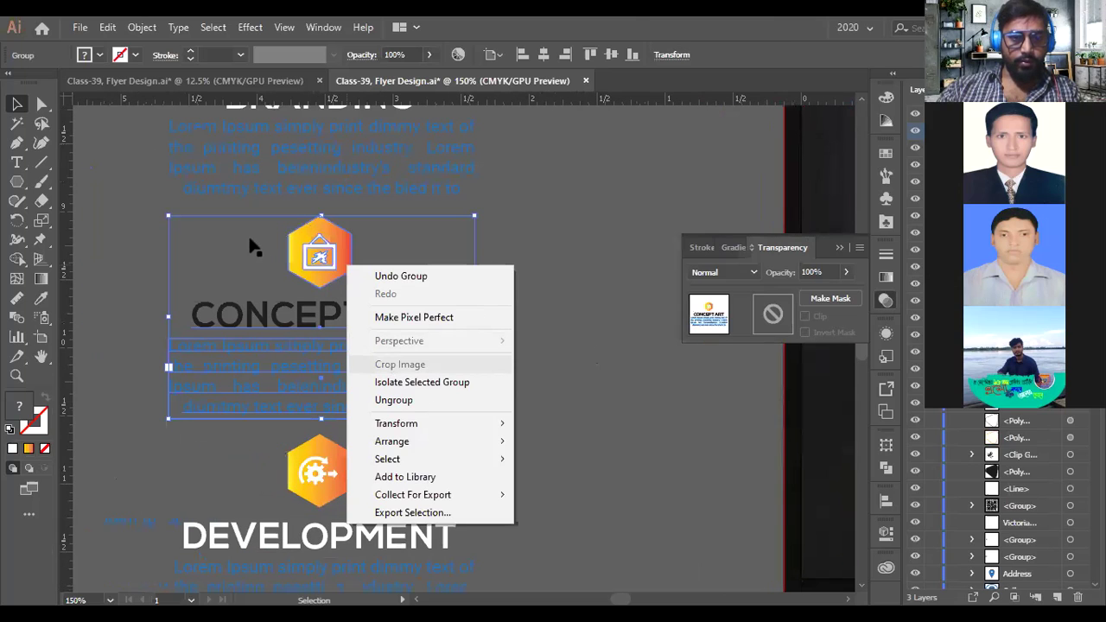
left_click(367, 276)
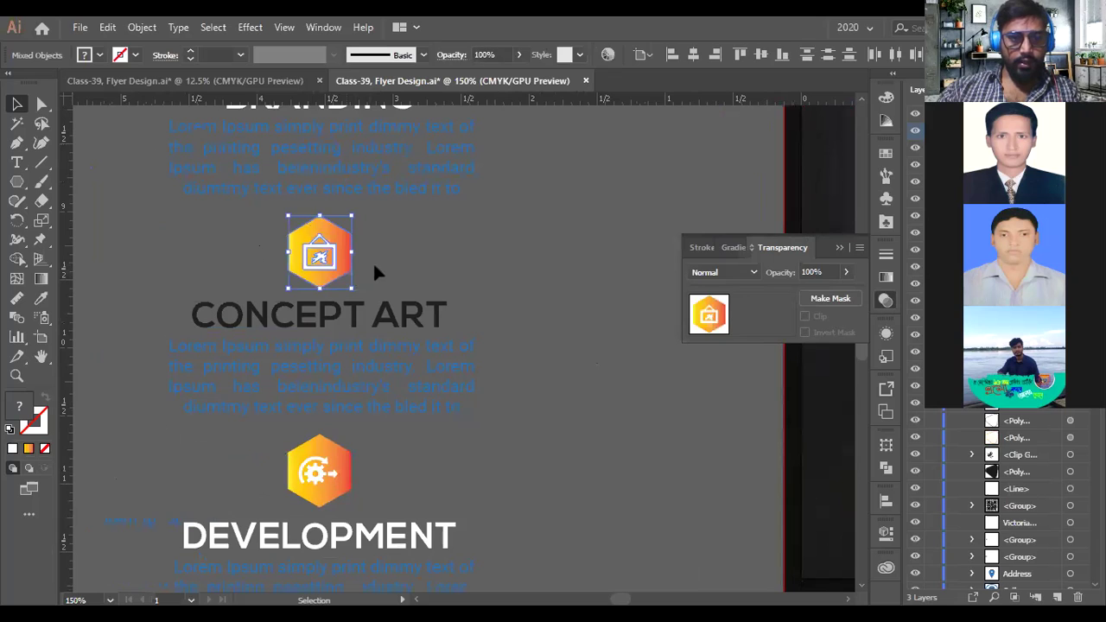
left_click(383, 255)
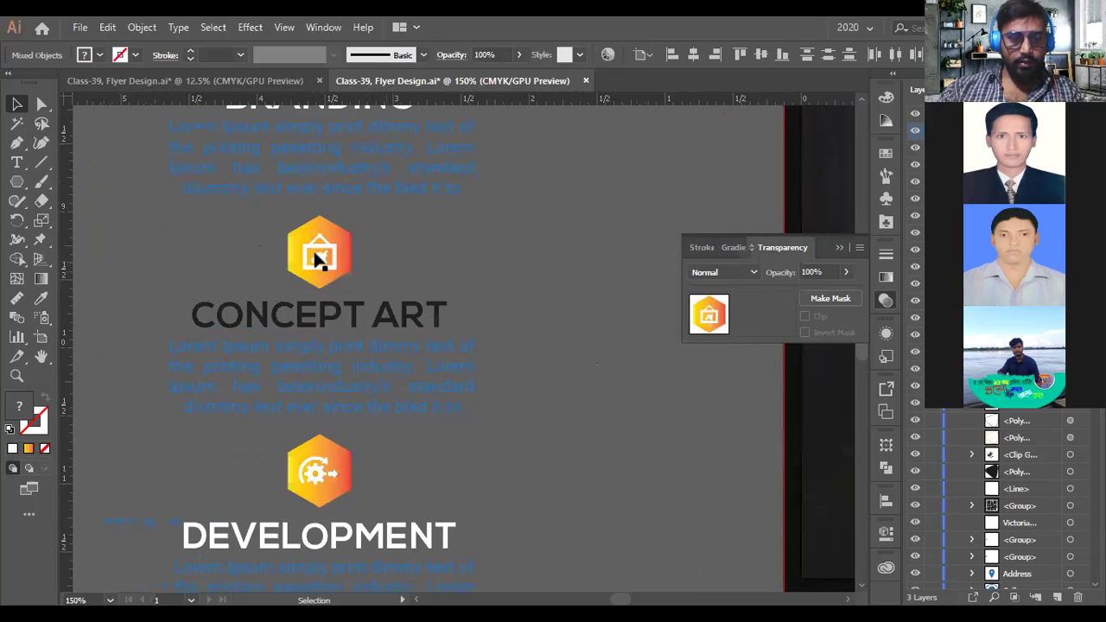
- Group the white parts of the Concept Art picture-frame icon, and group them with their gradient hexagon
scroll(320, 250, "up", 2)
scroll(324, 227, "up", 3)
left_click(324, 227)
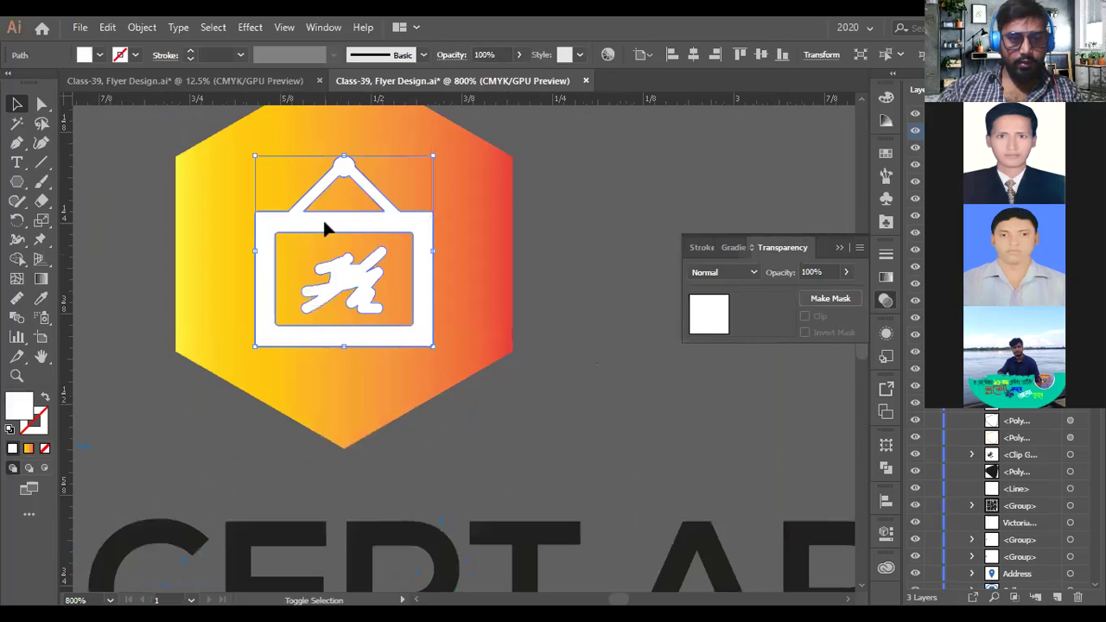
key("ctrl+g")
scroll(348, 233, "up", 1)
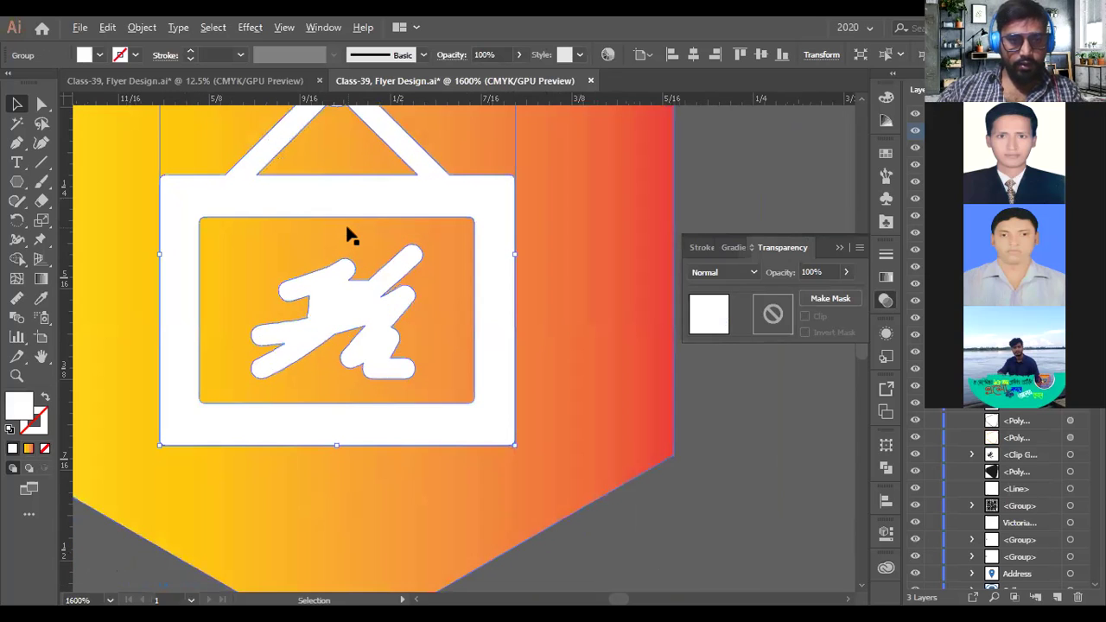
left_click_drag(347, 203, 342, 239)
scroll(342, 240, "down", 4)
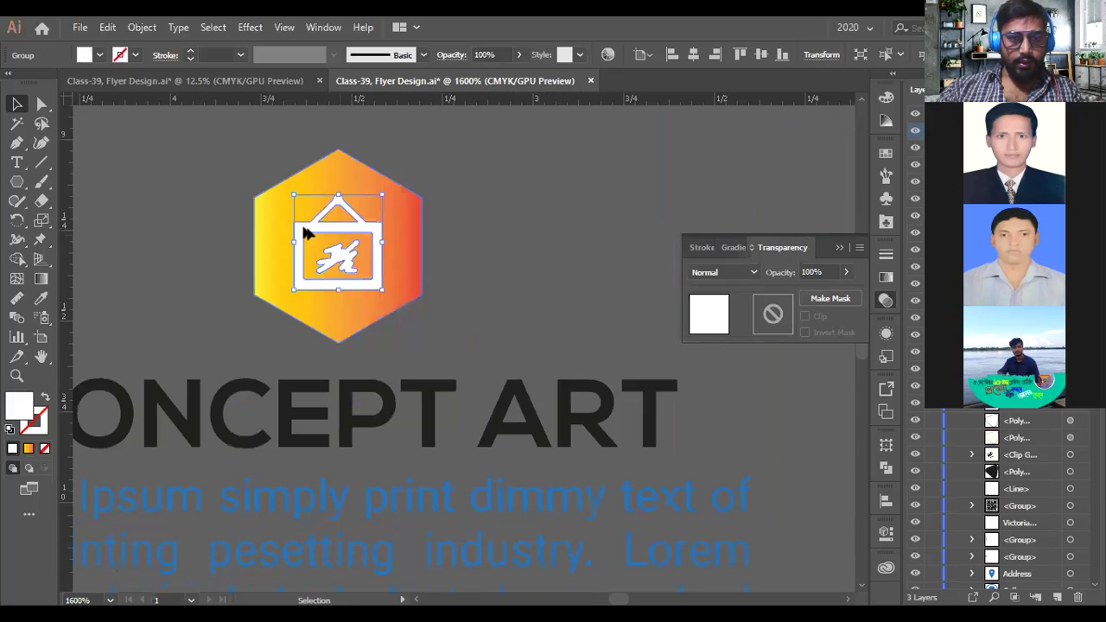
left_click(410, 285, "shift")
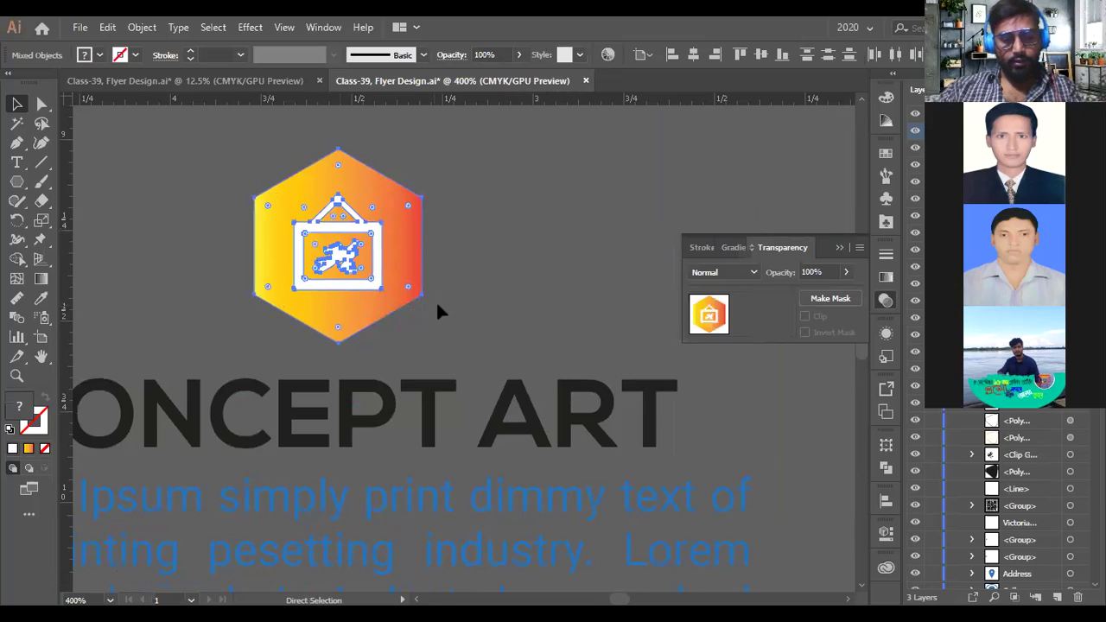
scroll(337, 256, "down", 3)
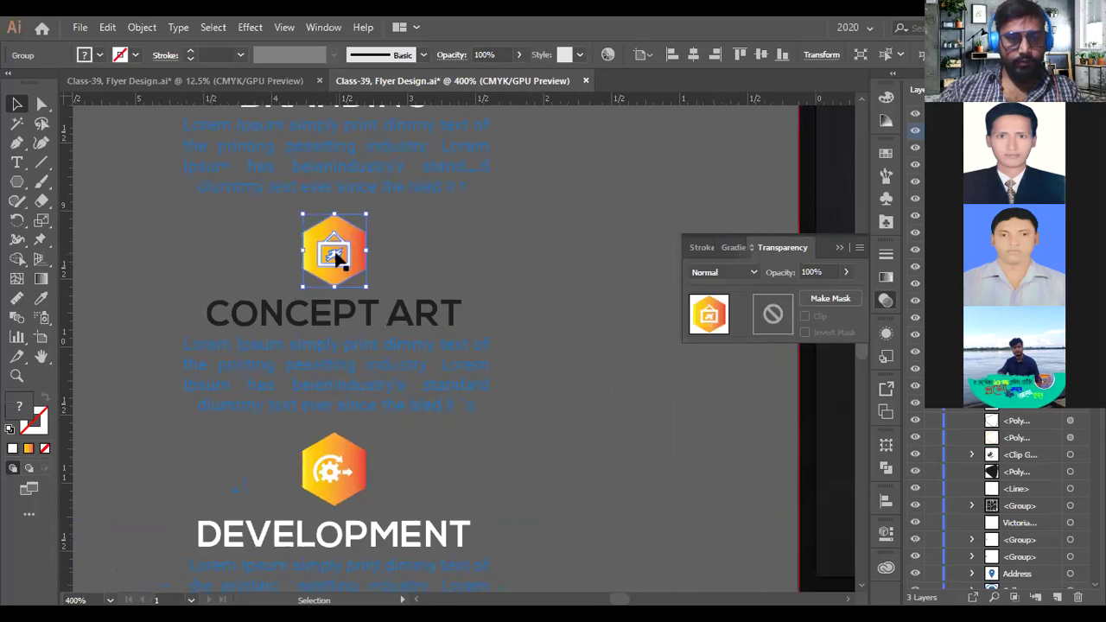
- Ungroup the Development block and deselect its parts
scroll(348, 288, "down", 3)
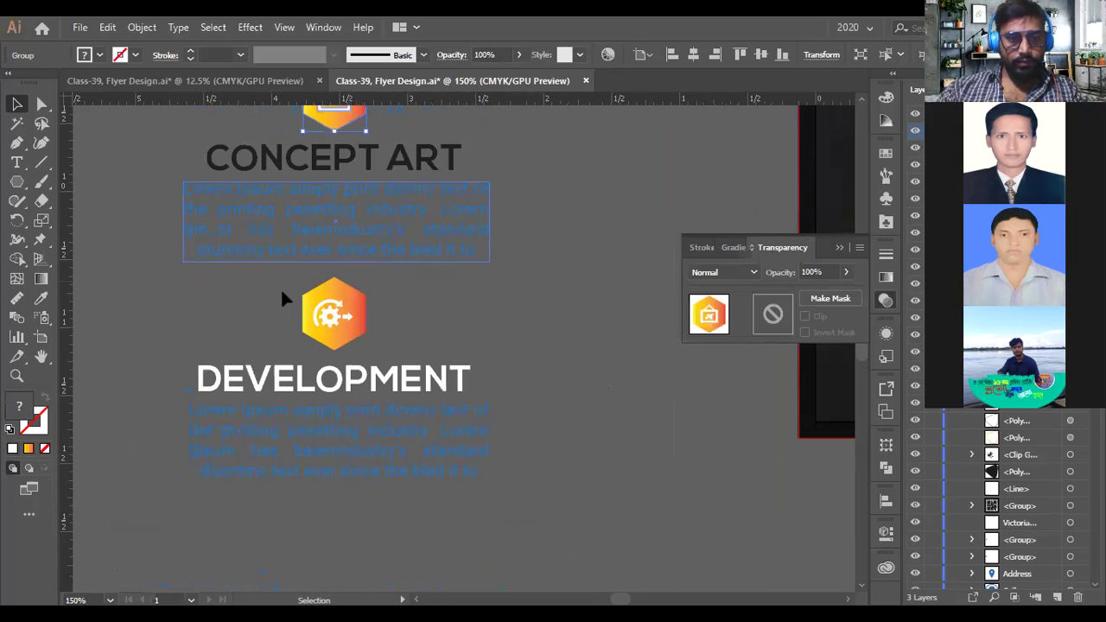
left_click(369, 323)
right_click(374, 324)
left_click(403, 459)
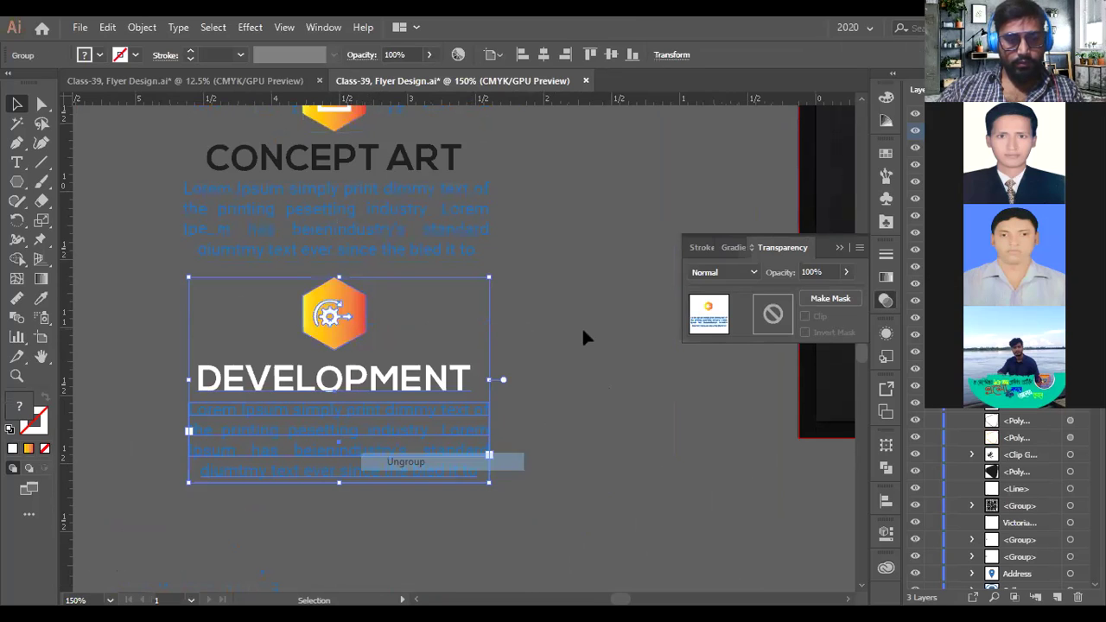
left_click(265, 294)
key("ctrl+shift+a")
- Group the white gear icon with the gradient hexagon above the Development heading
key("a")
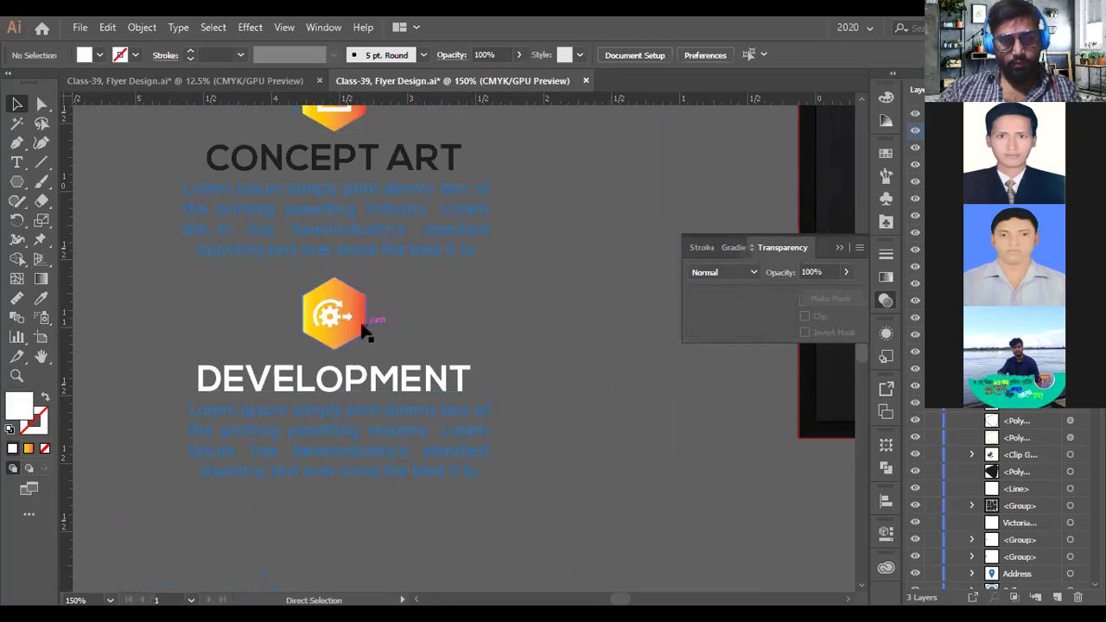
scroll(354, 324, "down", 4)
scroll(367, 337, "up", 4)
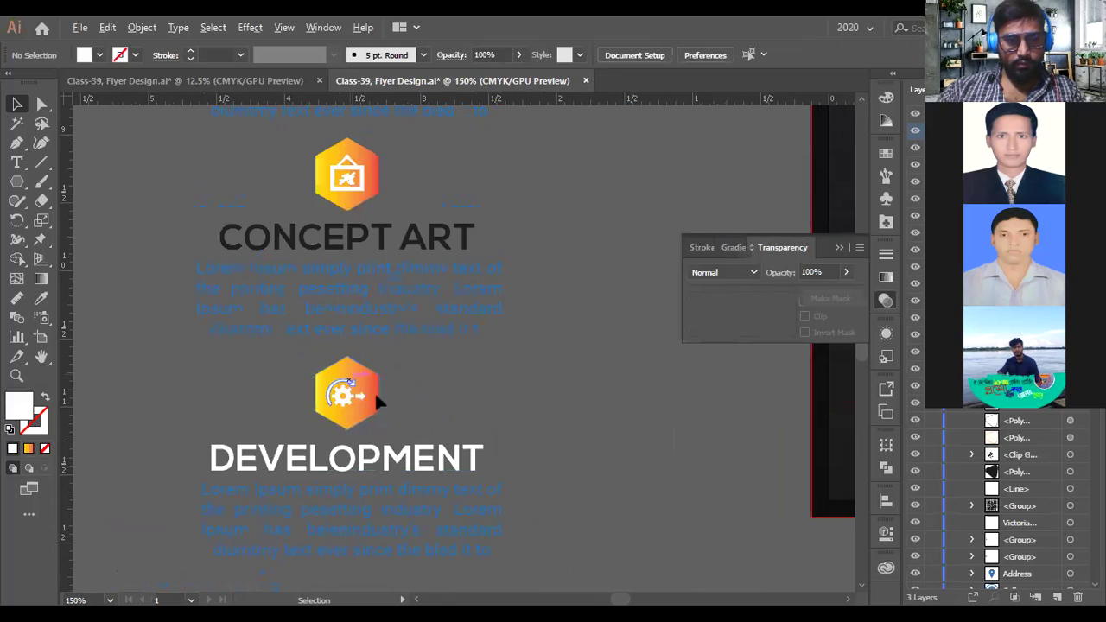
left_click_drag(356, 388, 382, 399)
key("ctrl+z")
left_click_drag(296, 368, 400, 416)
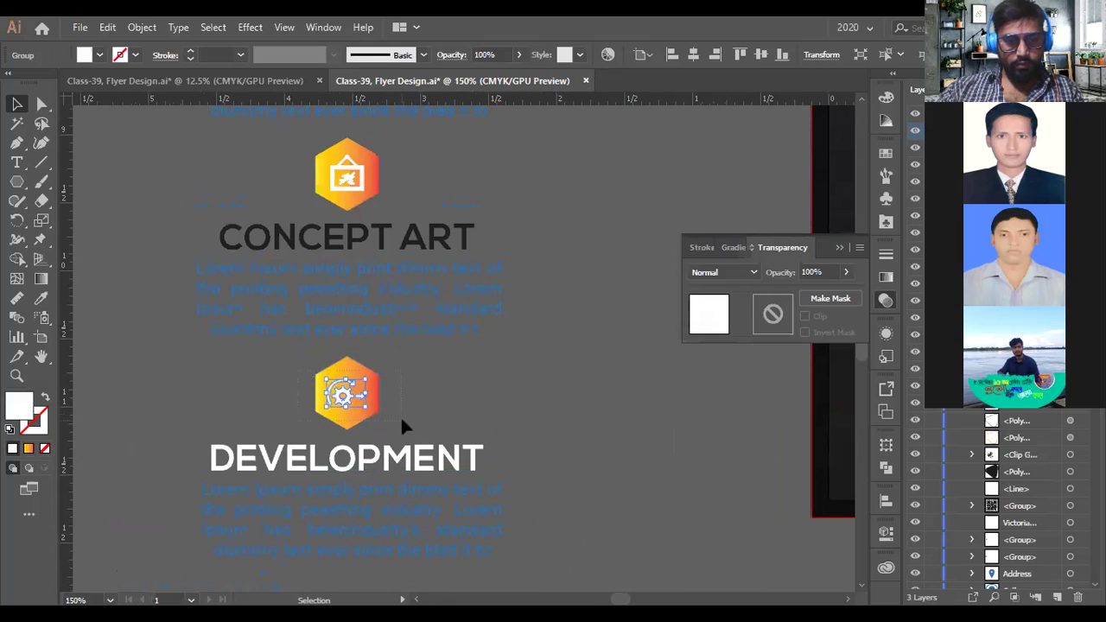
scroll(400, 415, "up", 2)
key("ctrl+g")
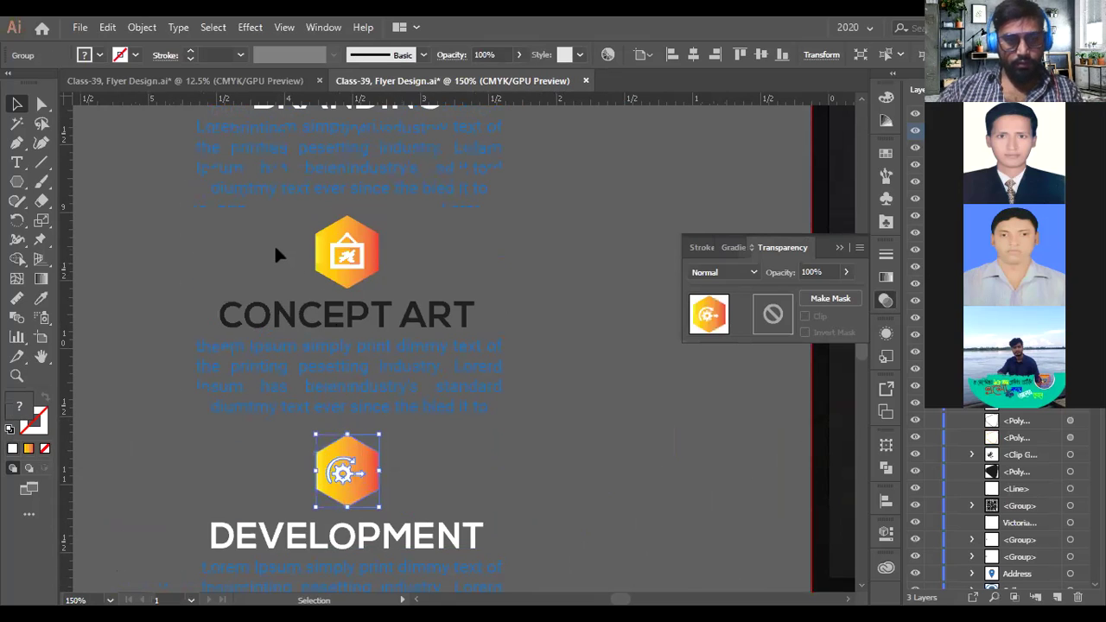
- Group the Concept Art icon, heading and description, and do the same for the Development block
left_click(434, 388)
right_click(394, 320)
left_click(437, 421)
scroll(437, 420, "down", 5)
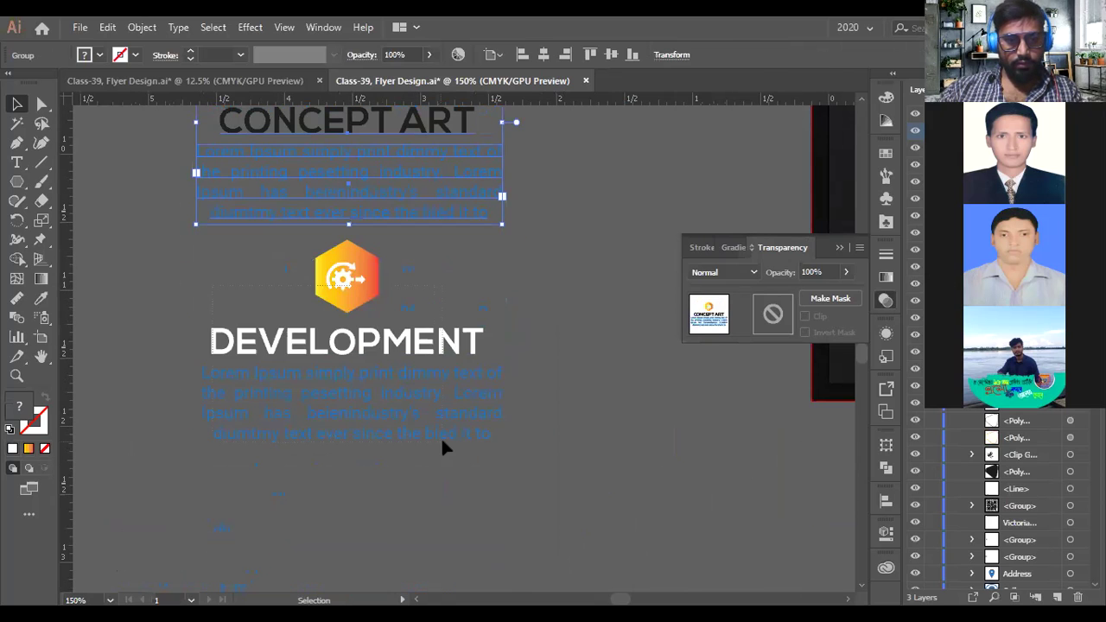
left_click(387, 361)
right_click(388, 356)
left_click(434, 449)
- Ungroup the Branding block and regroup its rocket icon, heading and description as one group
scroll(432, 432, "up", 5)
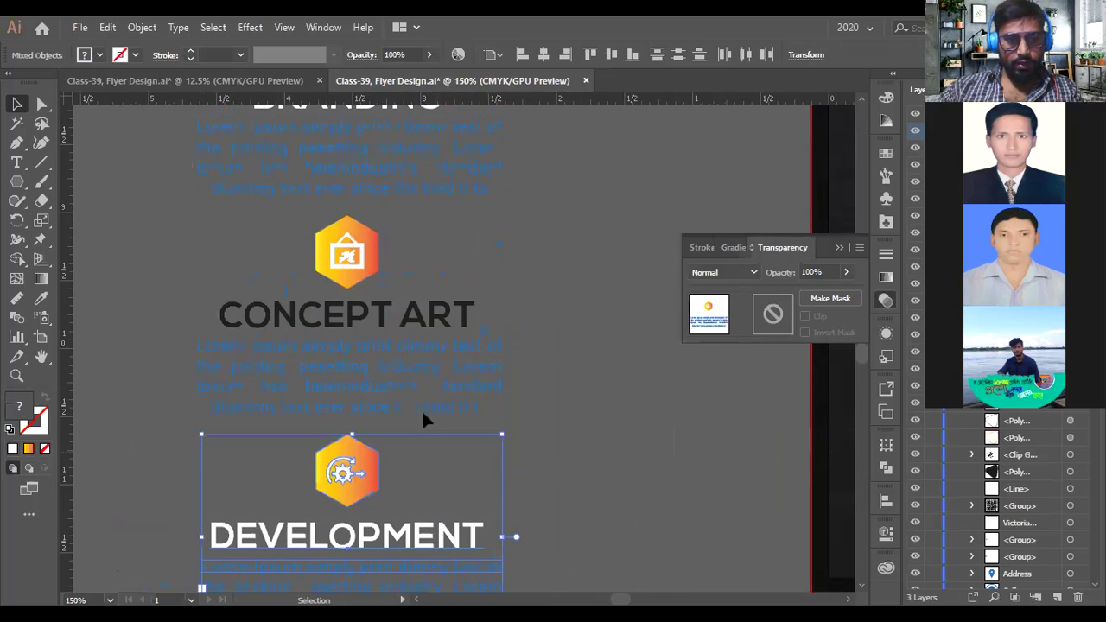
scroll(383, 321, "up", 5)
left_click(442, 383)
right_click(409, 330)
left_click(459, 457)
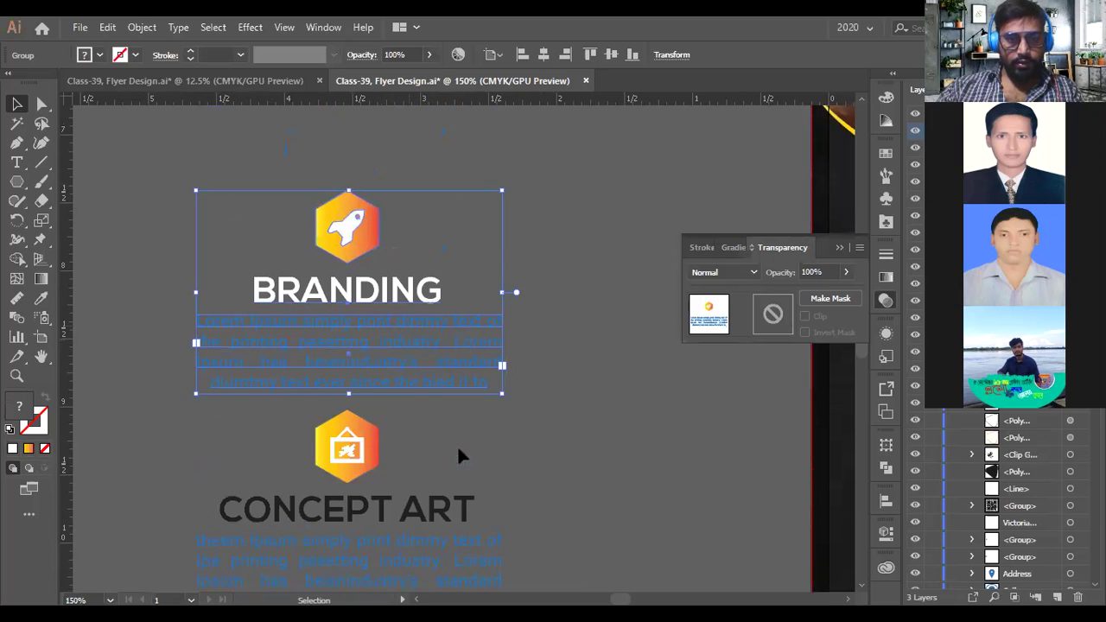
right_click(333, 293)
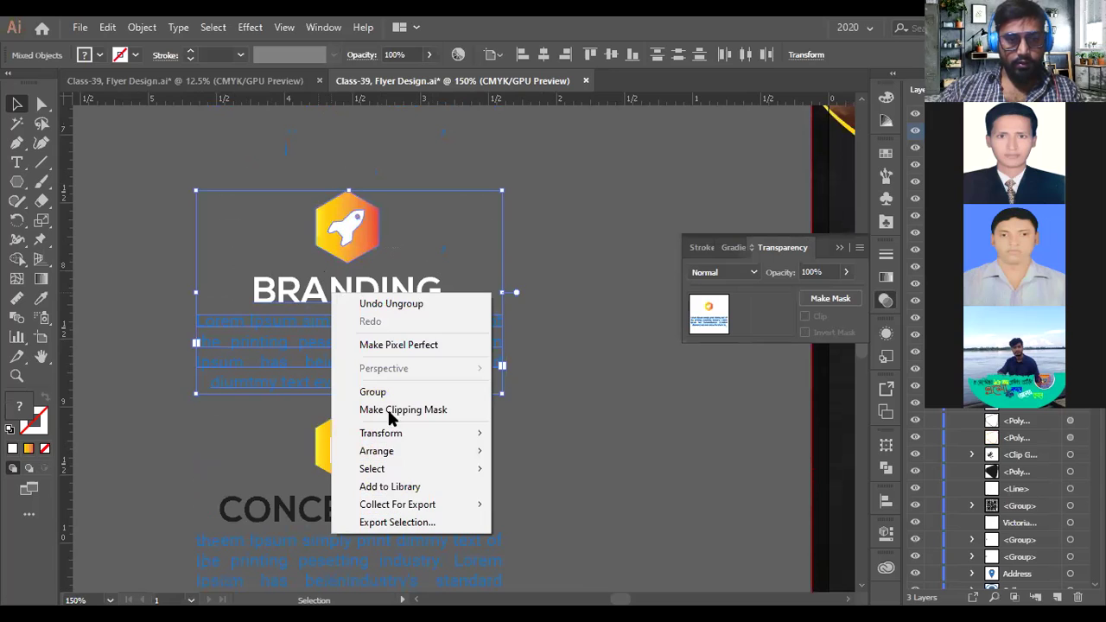
- Recolour the Concept Art heading white by sampling the Branding heading with the Eyedropper tool
left_click(40, 102)
scroll(161, 229, "down", 2)
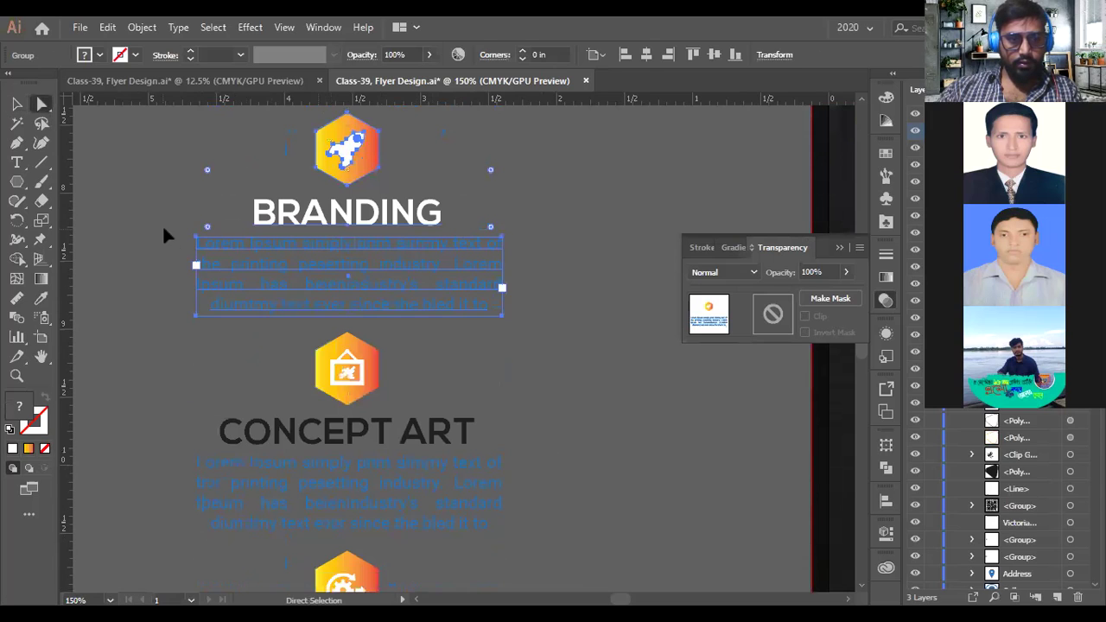
key("ctrl+shift+a")
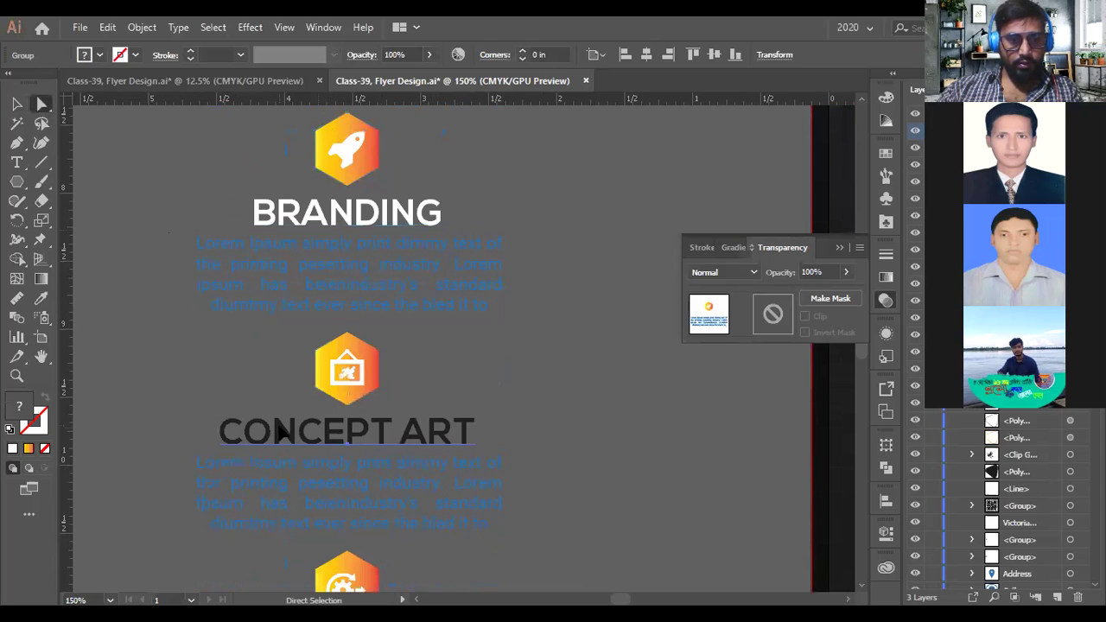
left_click(40, 298)
left_click(264, 216)
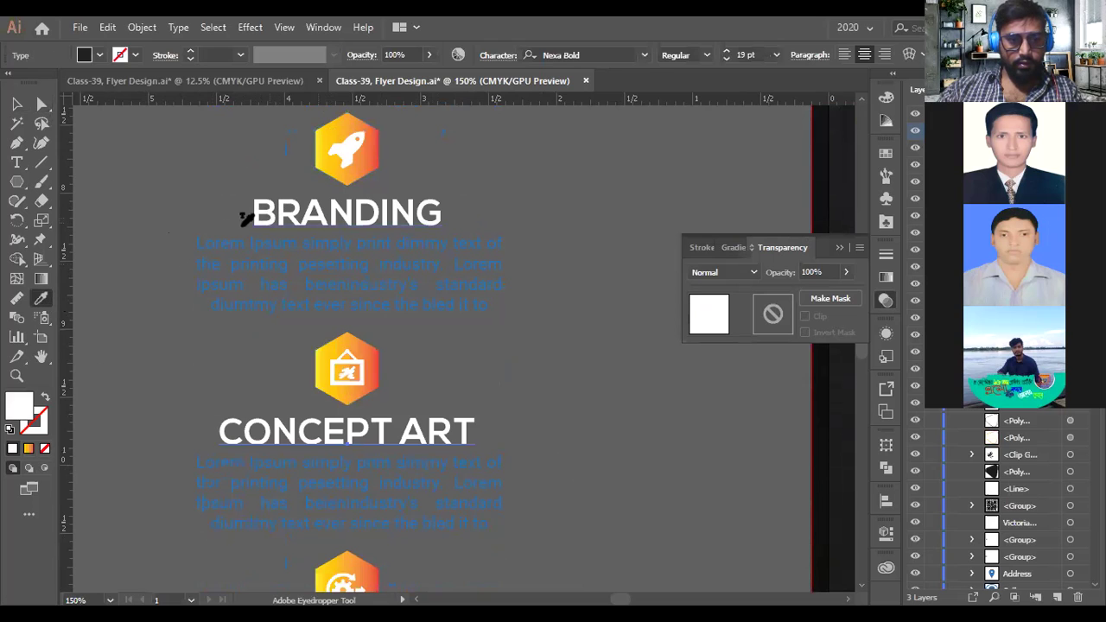
- Move the Branding block onto the flyer below the photos, aligned with the left margin guide
left_click(16, 104)
scroll(126, 207, "down", 4)
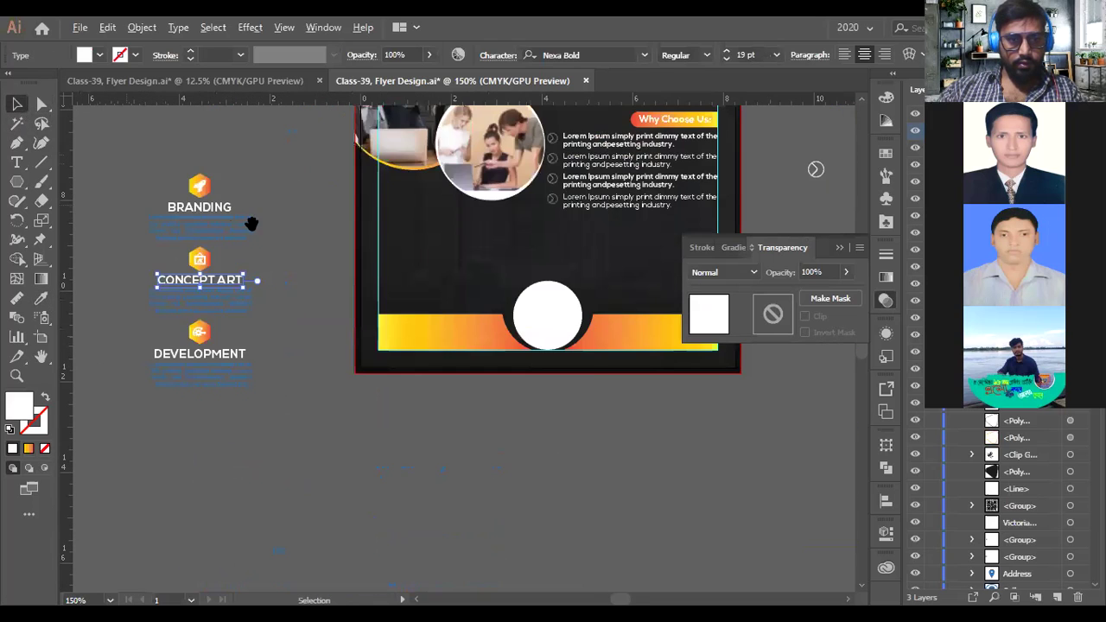
left_click_drag(250, 224, 291, 283)
left_click(229, 267)
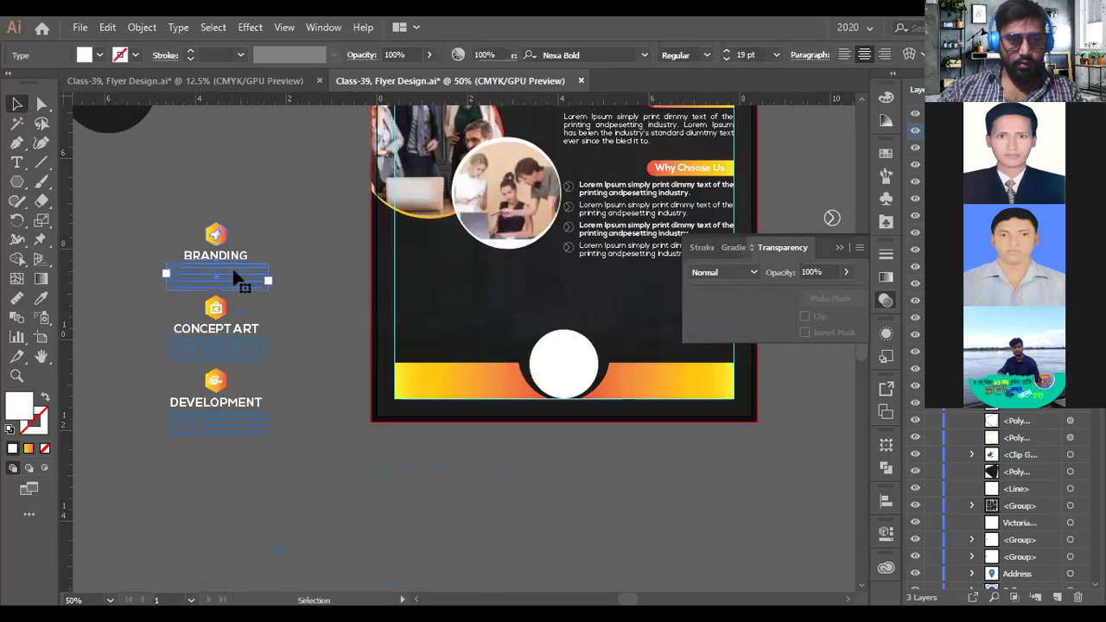
left_click_drag(231, 264, 467, 317)
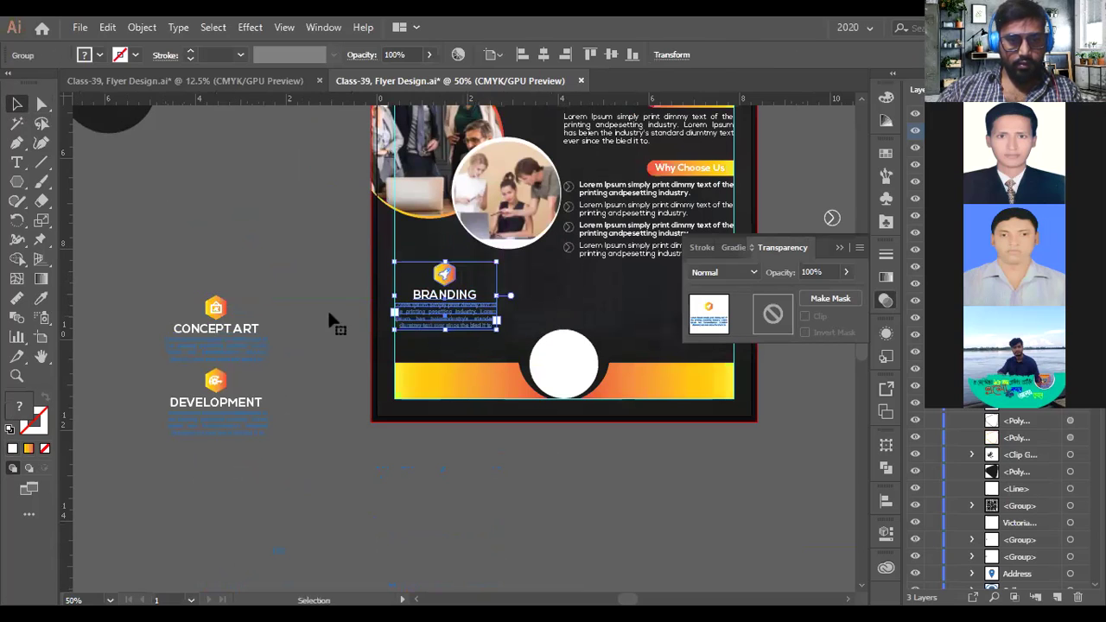
- Move the Concept Art block onto the flyer beside Branding, centred above the white circle and level with the Branding block
left_click(236, 344)
left_click_drag(228, 333, 570, 296)
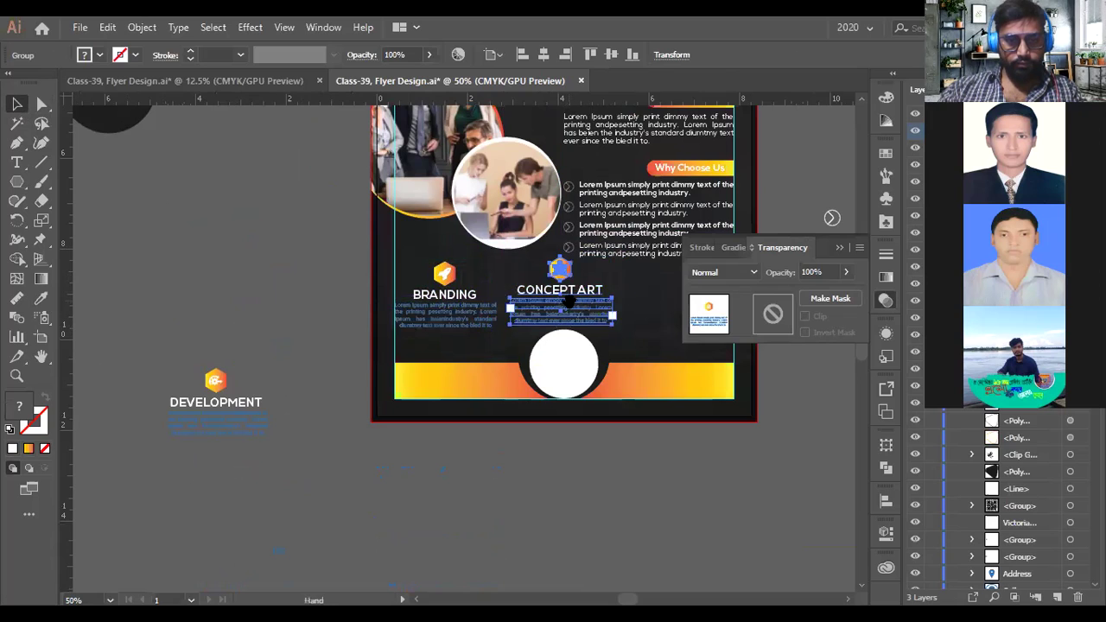
key("ctrl+plus")
key("ctrl+plus")
scroll(474, 285, "up", 1)
left_click_drag(474, 285, 474, 294)
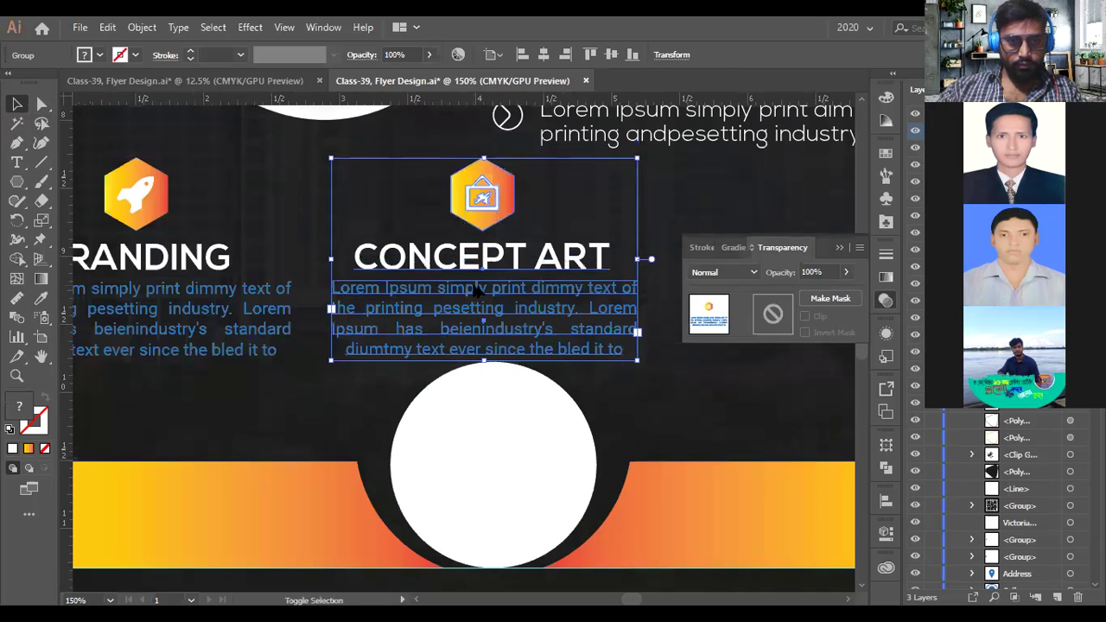
- Move the Development block onto the flyer beside Concept Art, near the right margin guide and level with the other blocks
scroll(391, 312, "down", 2)
scroll(182, 343, "down", 2)
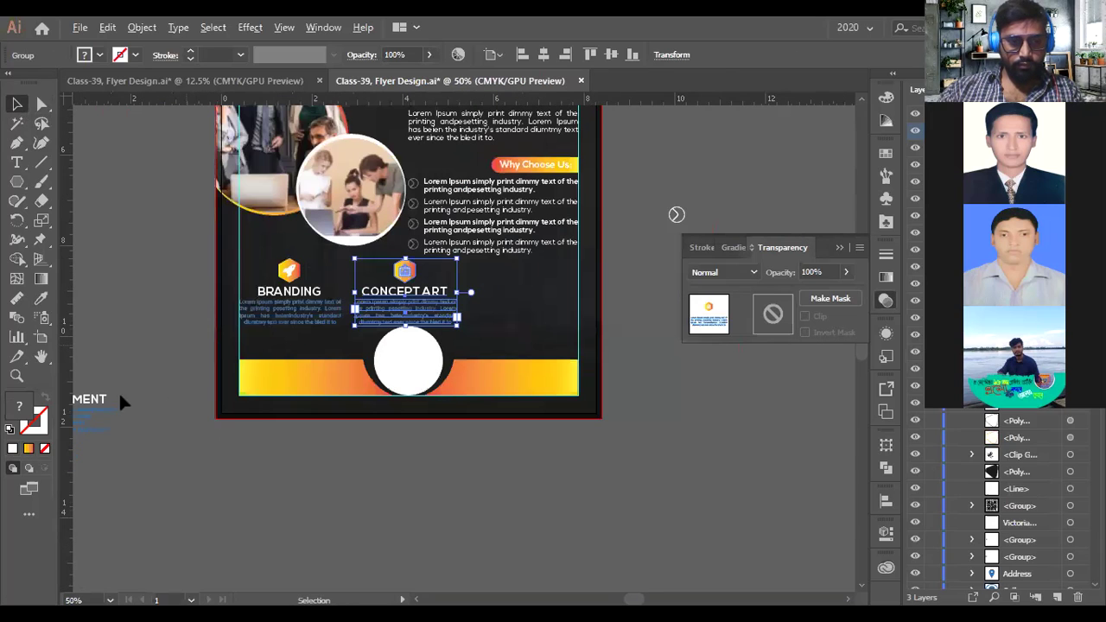
left_click(100, 410)
left_click_drag(92, 414, 552, 305)
key("ctrl+equal")
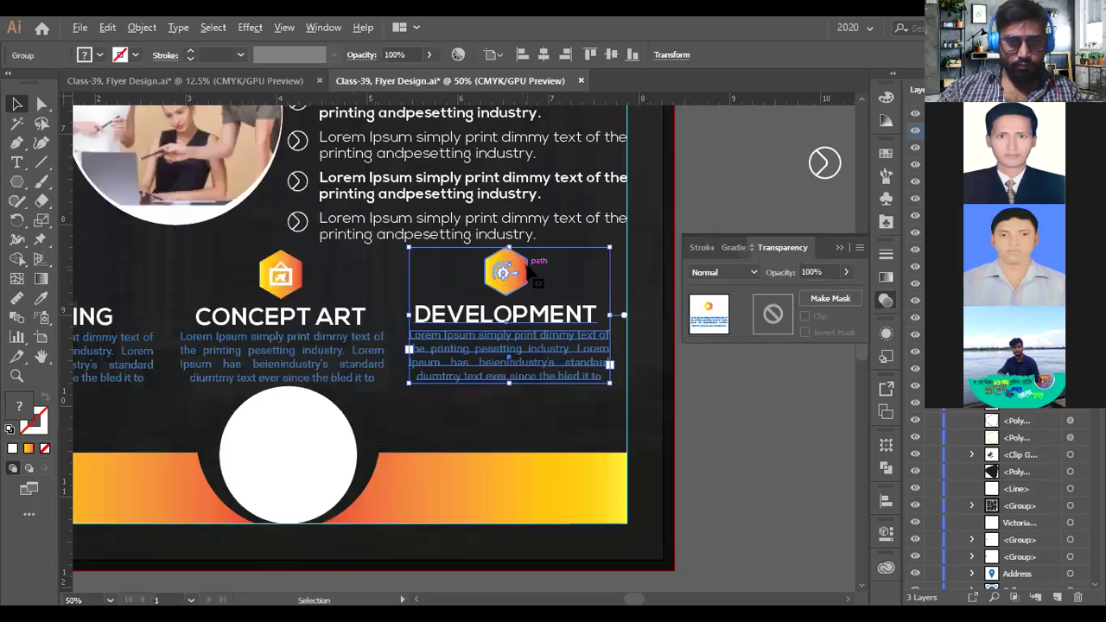
key("ctrl+equal")
left_click_drag(592, 262, 592, 259)
- Select the Branding, Concept Art and Development blocks together and nudge them down, away from the Why Choose Us list
key("ctrl+minus")
scroll(562, 267, "down", 2)
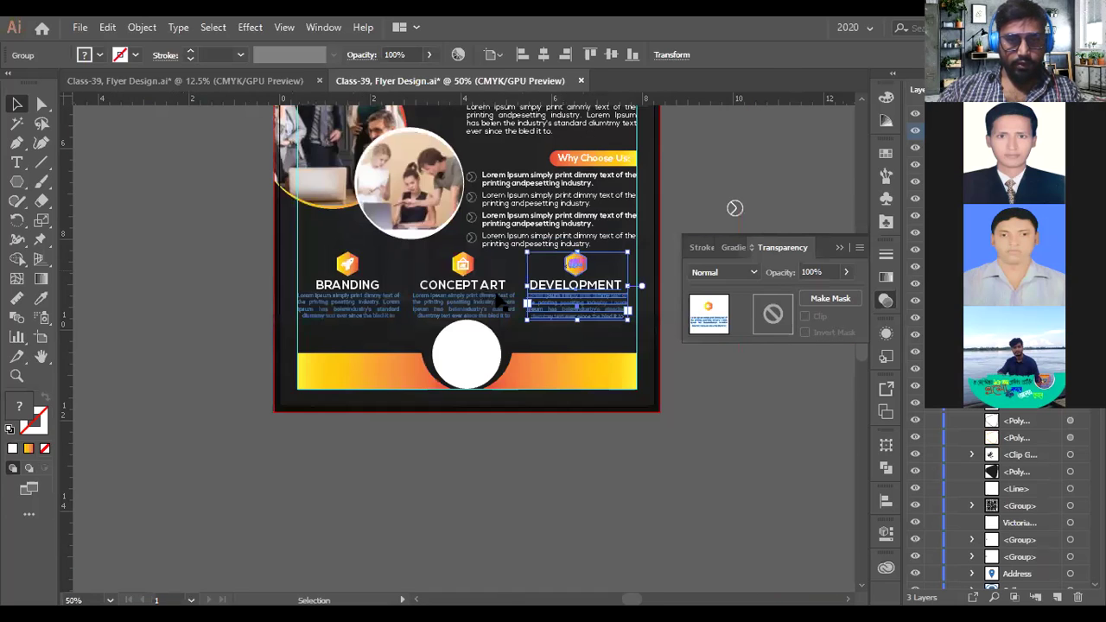
scroll(496, 297, "up", 2)
left_click(330, 316, "shift")
left_click(261, 321, "shift")
left_click_drag(261, 321, 261, 329)
key("Down")
key("Down")
key("Down")
key("Down")
key("Down")
key("Down")
key("Down")
key("Down")
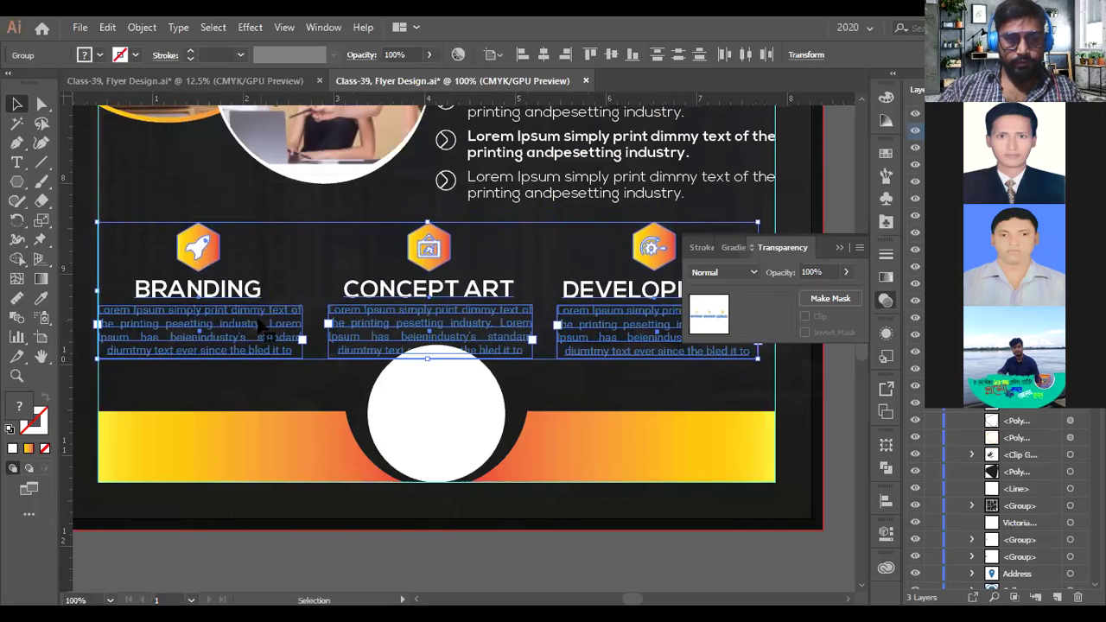
key("shift+Down")
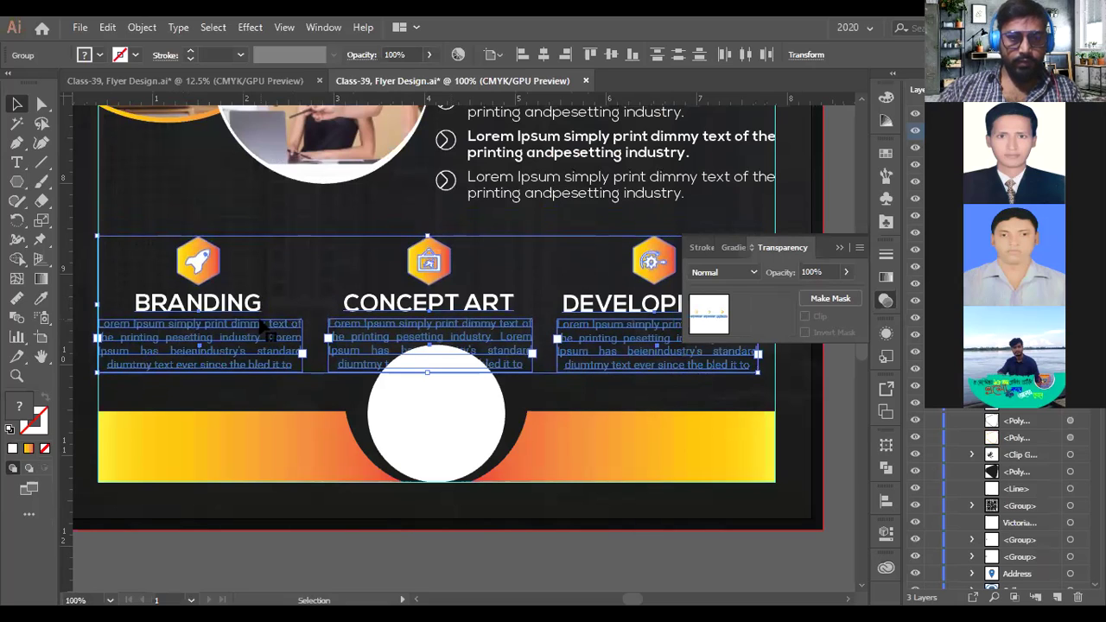
- Draw a horizontal line across the upper part of the white circle below the CONCEPT ART text
scroll(261, 326, "down", 2)
scroll(268, 363, "up", 2)
left_click(413, 494)
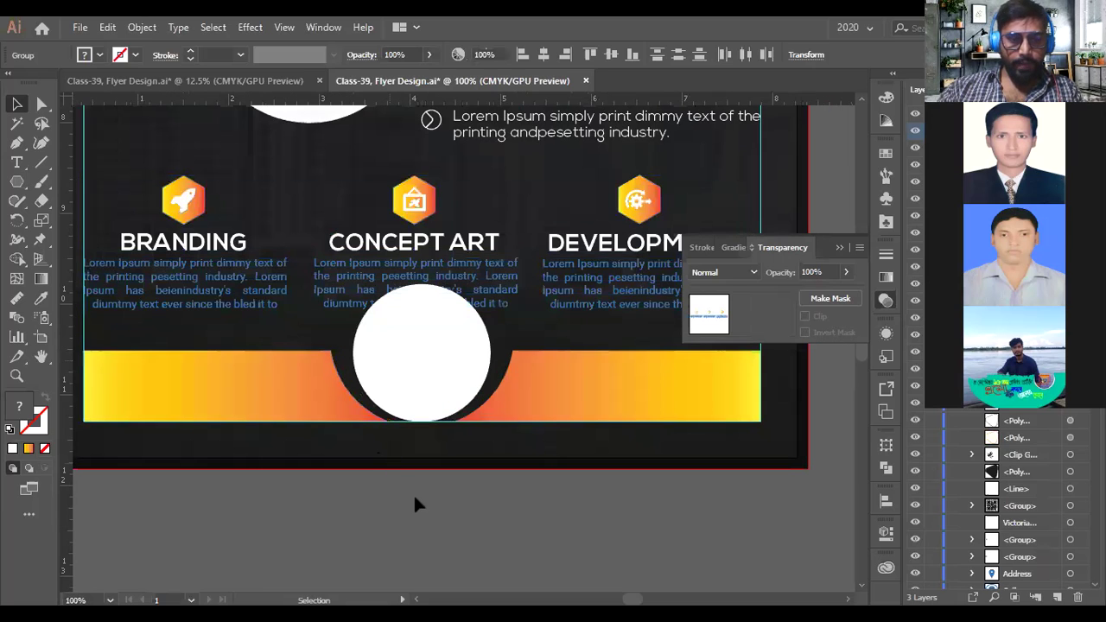
left_click(434, 353)
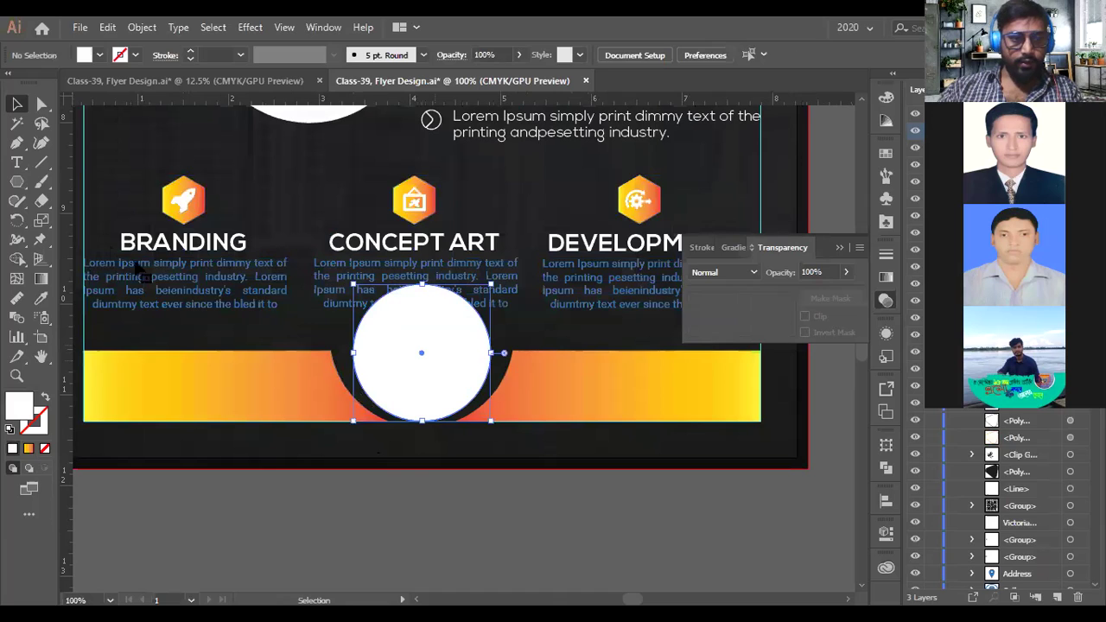
left_click(41, 163)
left_click_drag(296, 321, 524, 321)
- Remove the part of the white circle above the line with the Shape Builder tool
key("v")
left_click(419, 362, "shift")
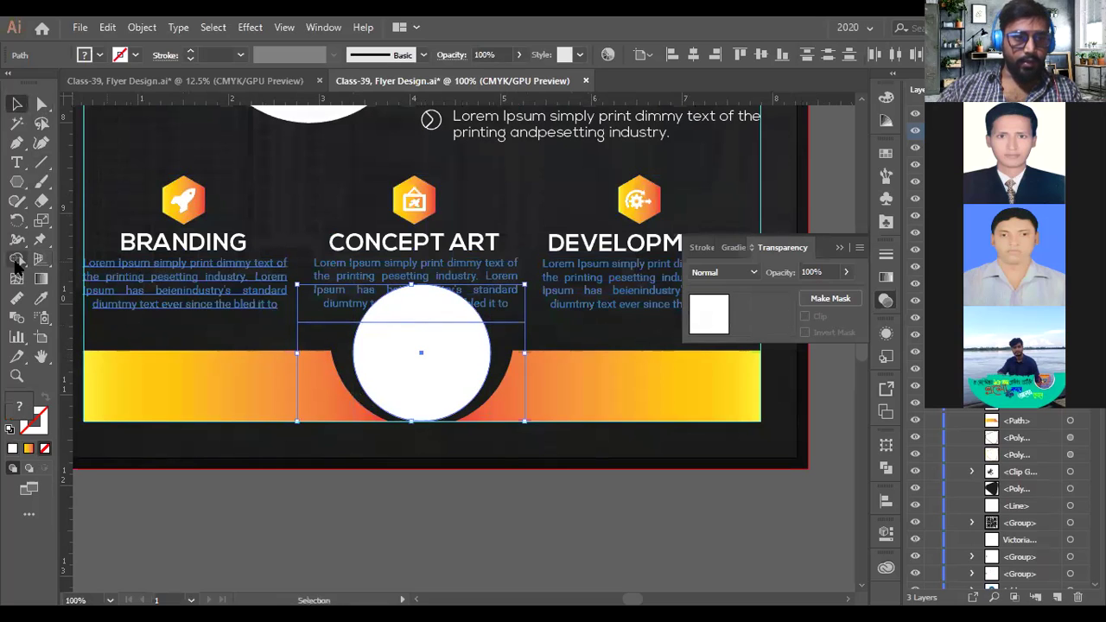
left_click(16, 258)
left_click(420, 309, "alt")
left_click(16, 104)
- Delete the leftover cutting line along the flat top edge of the white circle
scroll(493, 502, "down", 1)
left_click(324, 273)
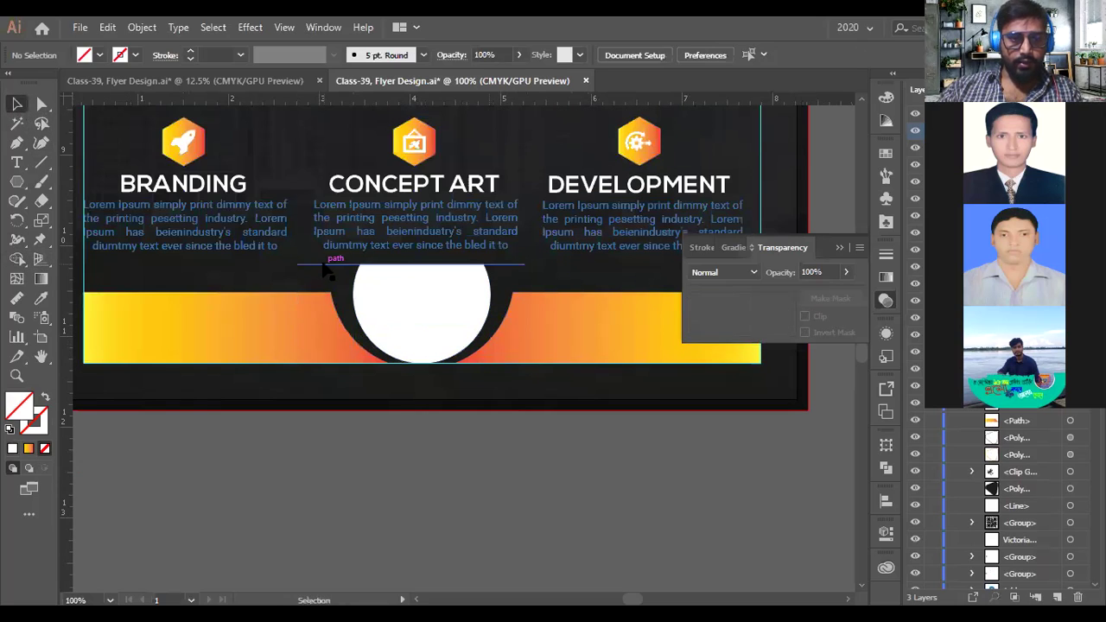
left_click(327, 273)
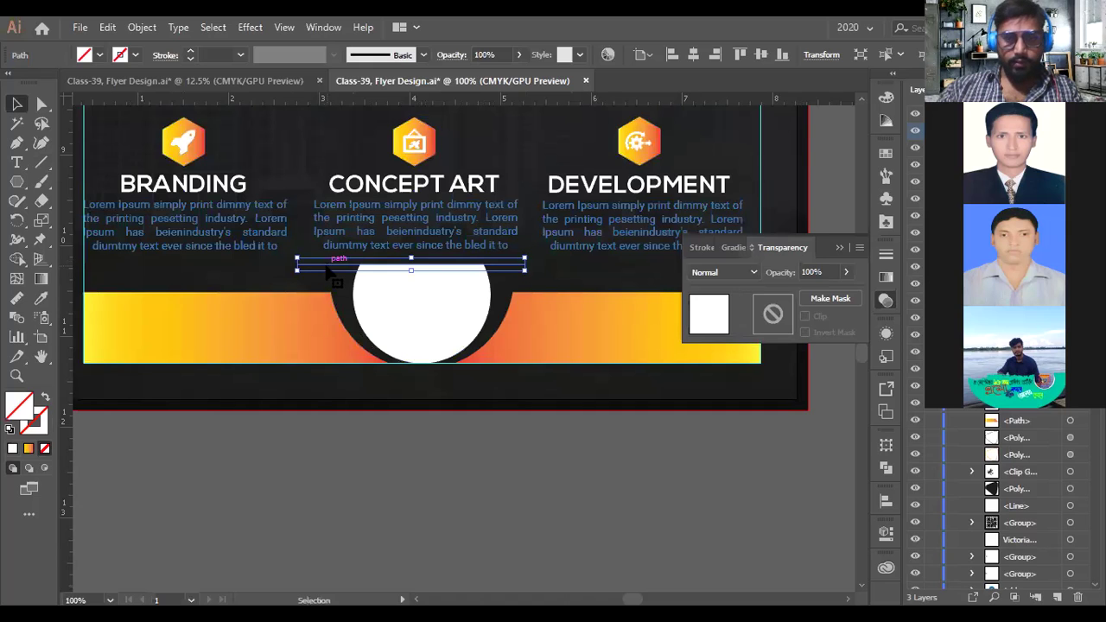
key("Delete")
- Check the flyer's overall layout, including the photos and the text blocks under the three service headings
key("ctrl+minus")
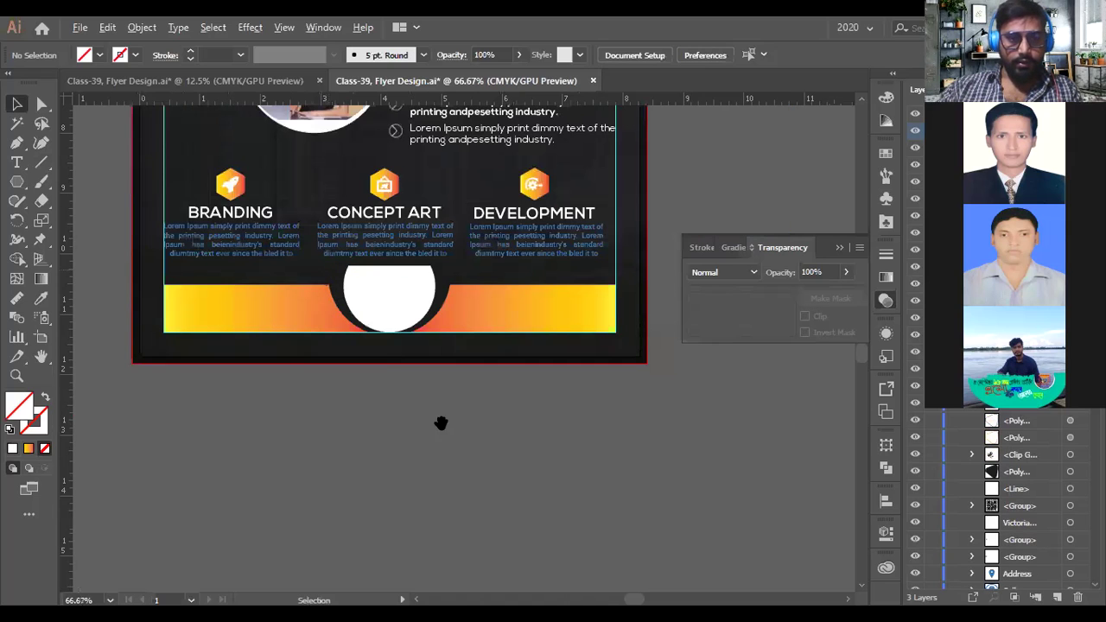
left_click_drag(441, 422, 384, 435)
scroll(373, 418, "up", 1)
left_click_drag(506, 464, 644, 512)
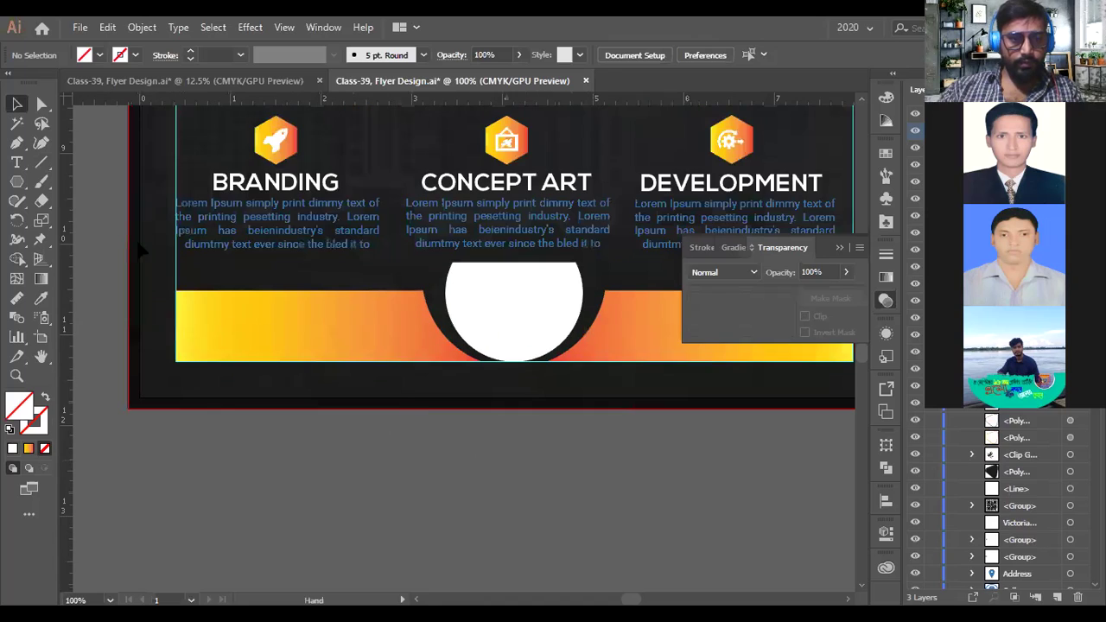
left_click(41, 104)
left_click(230, 220)
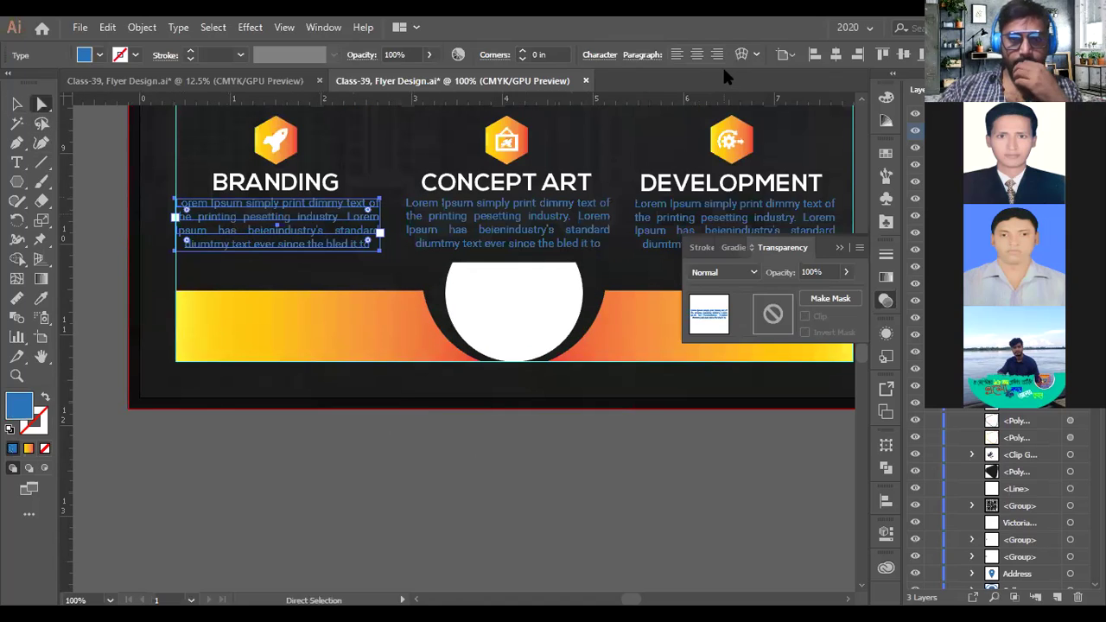
left_click(16, 103)
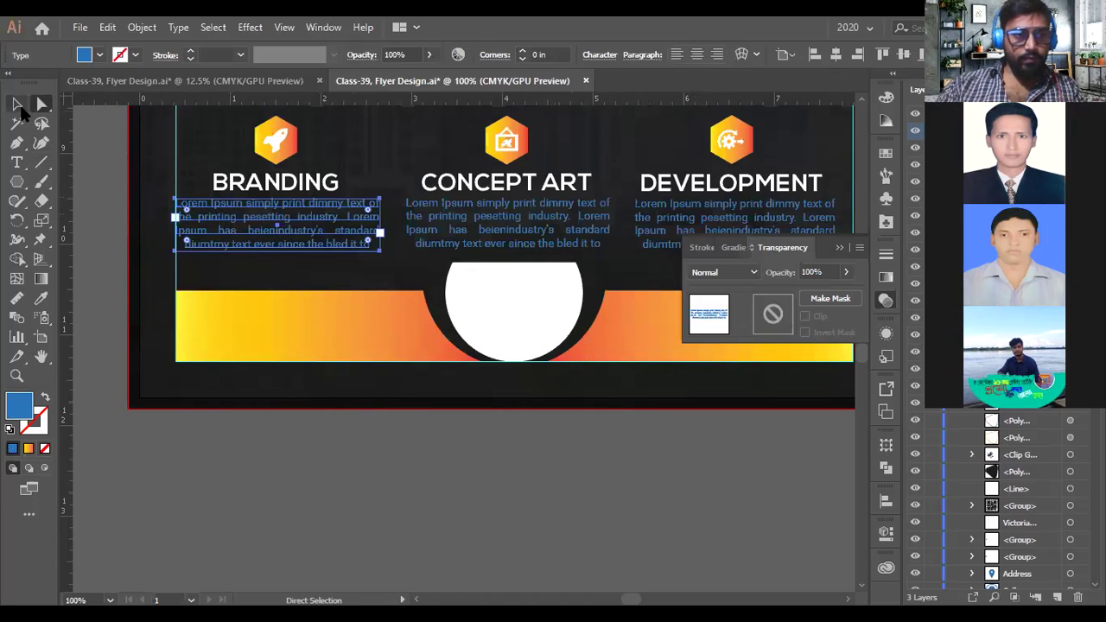
left_click(260, 464)
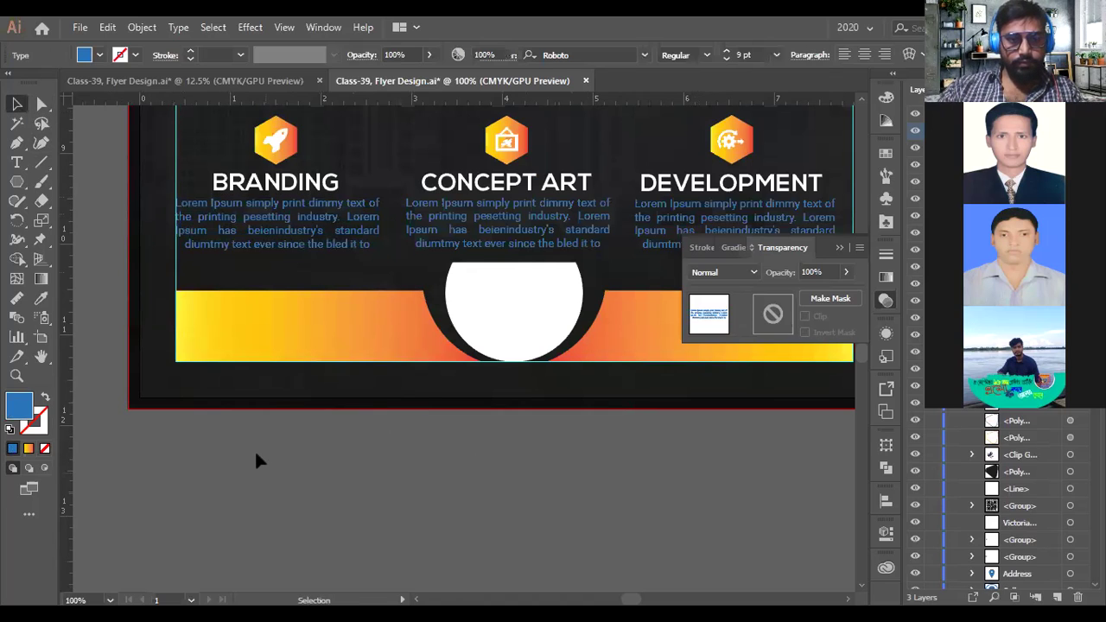
scroll(255, 452, "down", 3)
left_click_drag(314, 452, 346, 489)
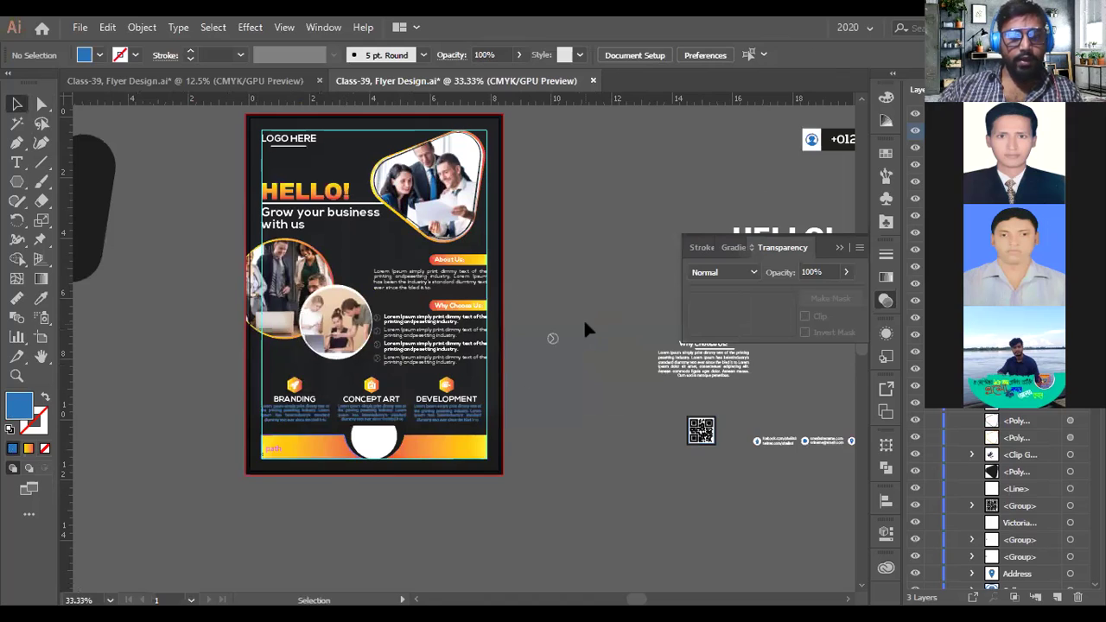
scroll(584, 325, "up", 1)
left_click_drag(540, 311, 598, 338)
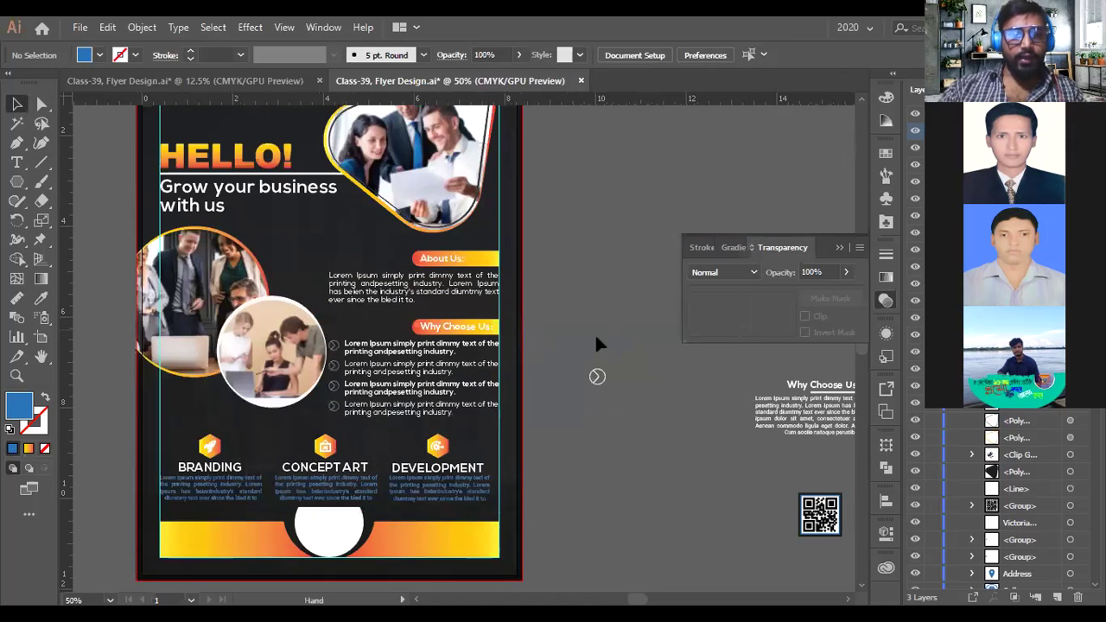
scroll(596, 343, "up", 2)
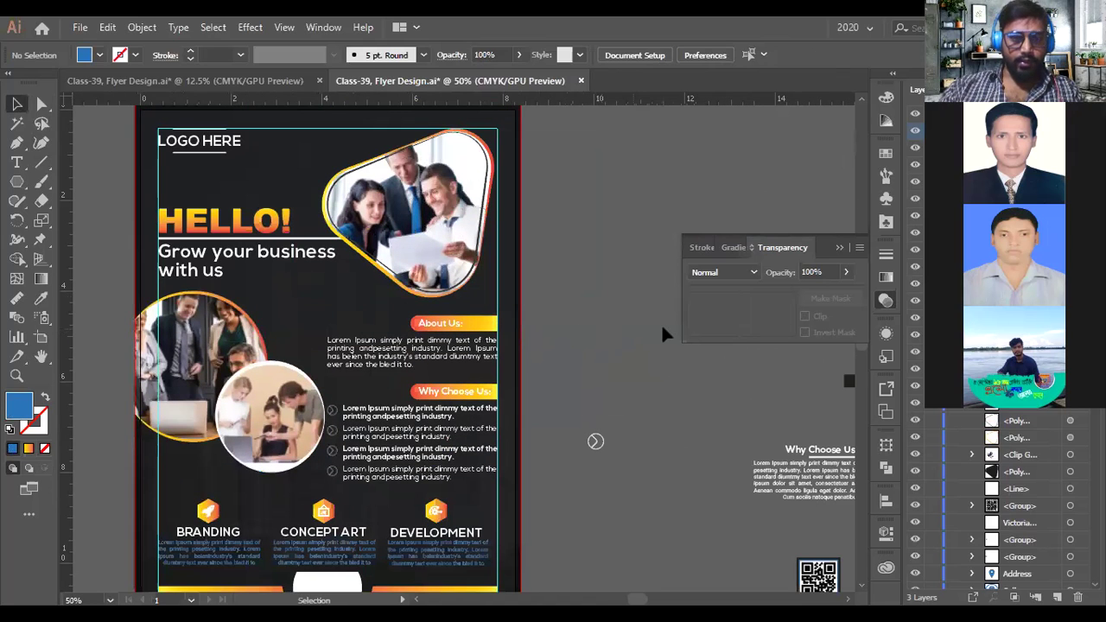
scroll(553, 313, "down", 1)
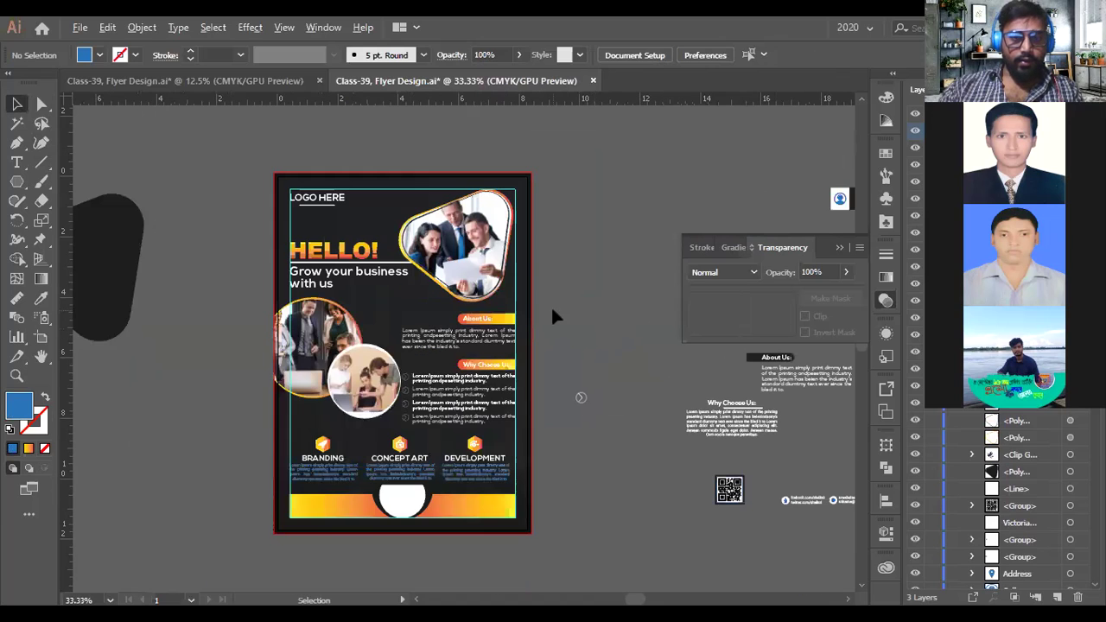
scroll(553, 312, "down", 2)
scroll(537, 335, "up", 2)
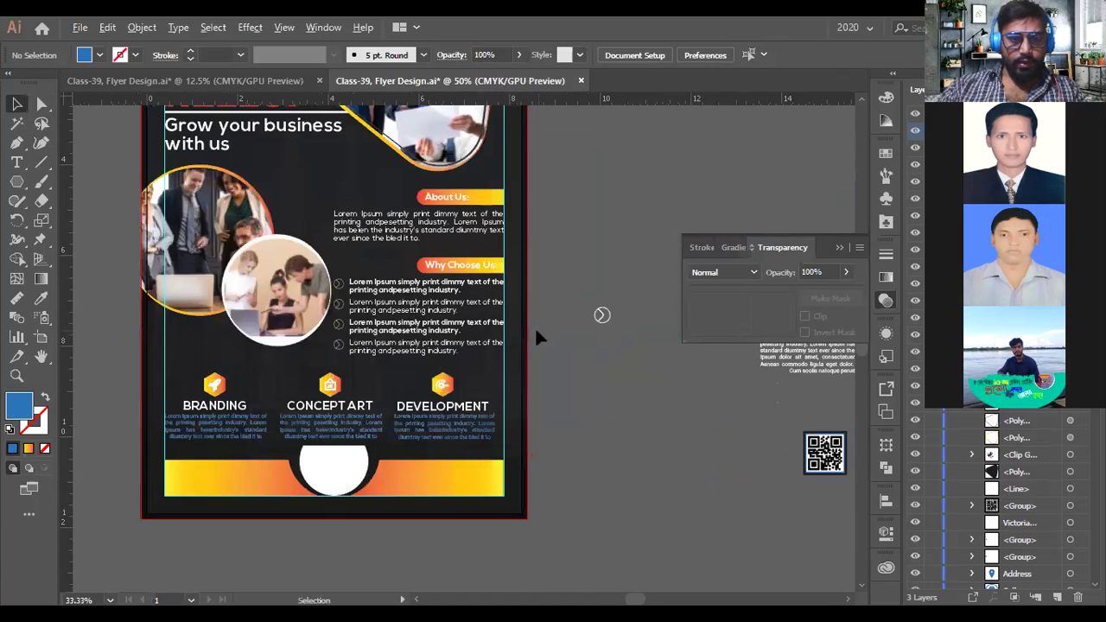
scroll(596, 336, "left", 2)
left_click(276, 326)
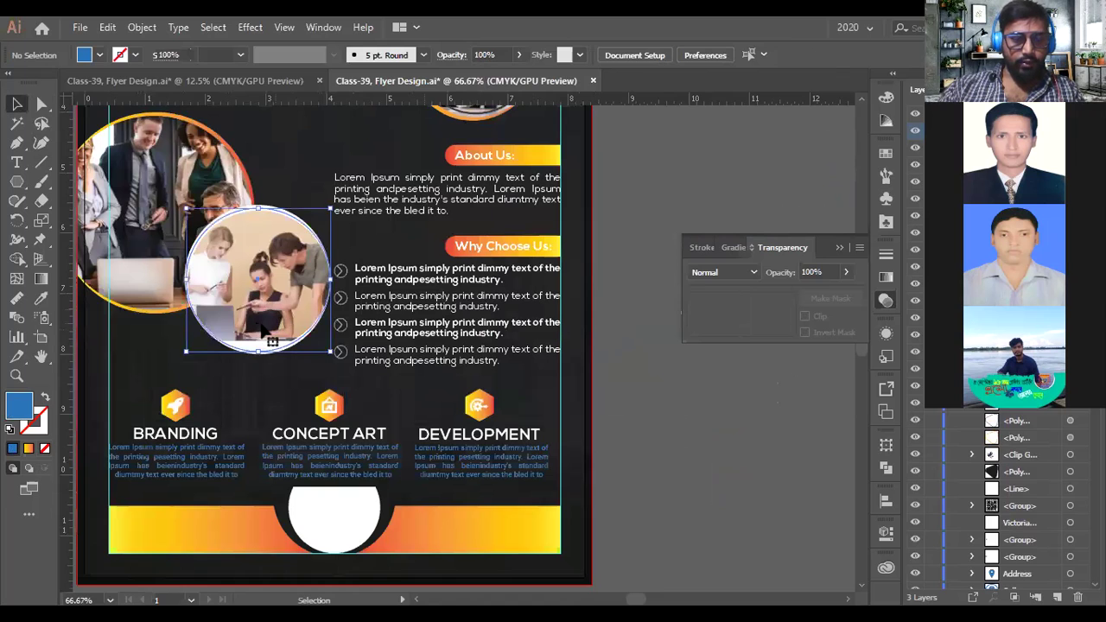
scroll(650, 513, "left", 2)
scroll(649, 513, "down", 2)
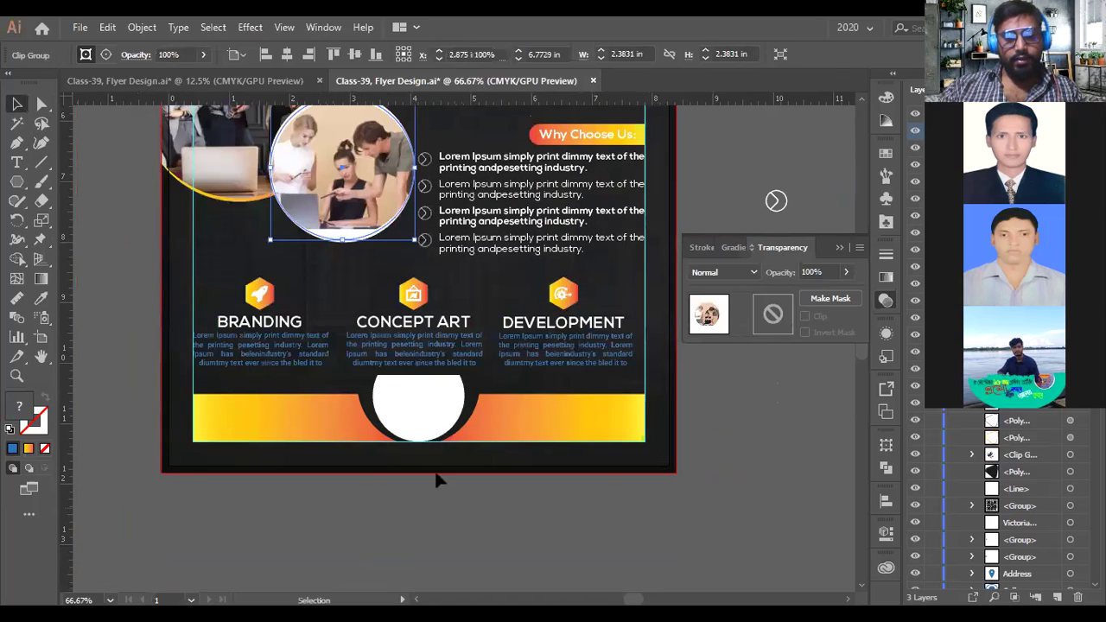
scroll(353, 458, "down", 1)
left_click_drag(364, 460, 337, 467)
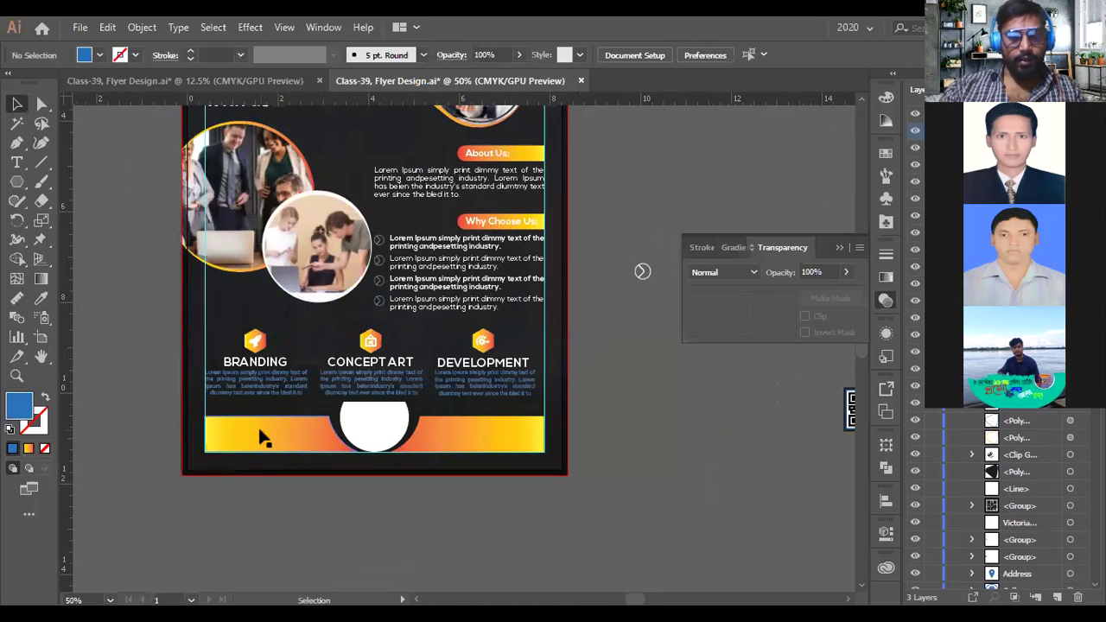
- Move the QR code from beside the artboard onto the white cut circle in the flyer's bottom band
scroll(264, 438, "down", 1)
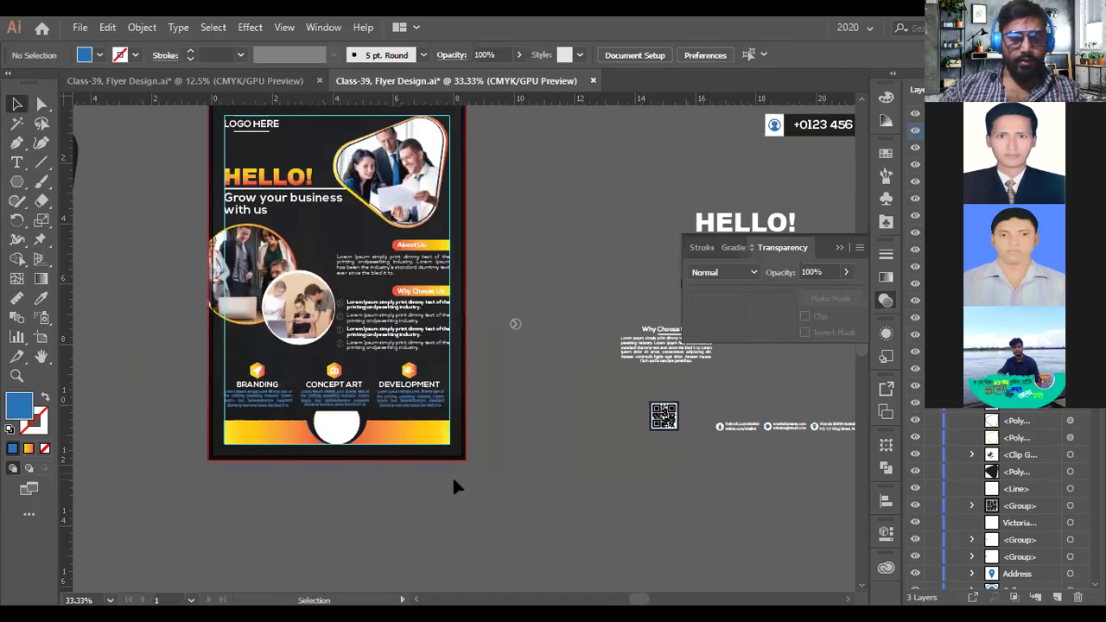
left_click_drag(670, 423, 667, 419)
left_click_drag(352, 441, 342, 431)
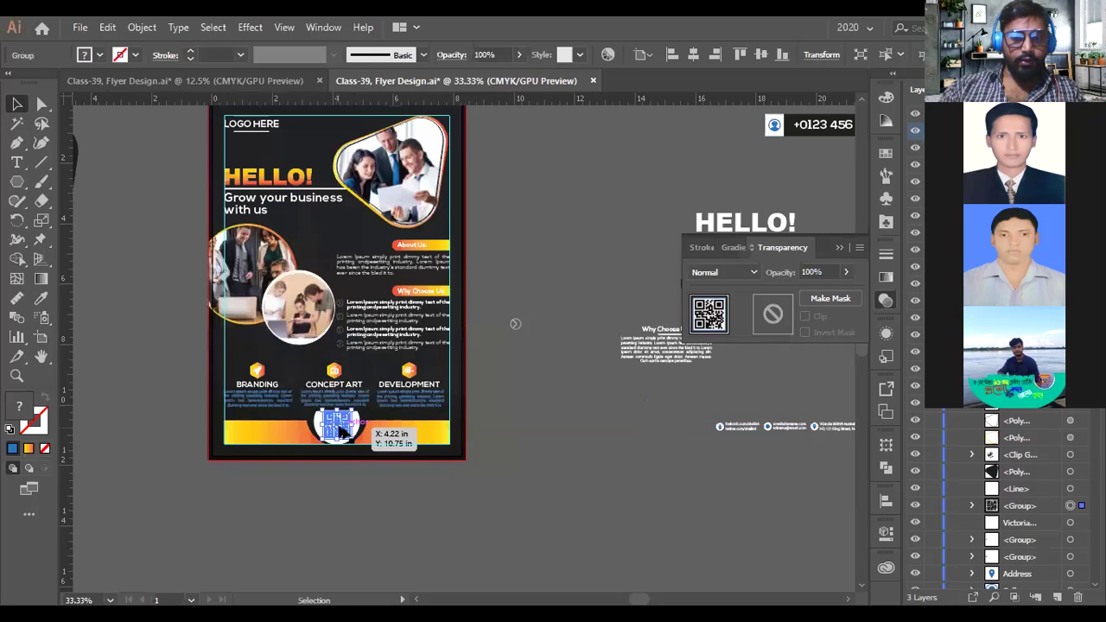
key("ctrl+equal")
key("ctrl+equal")
key("ctrl+equal")
key("ctrl+equal")
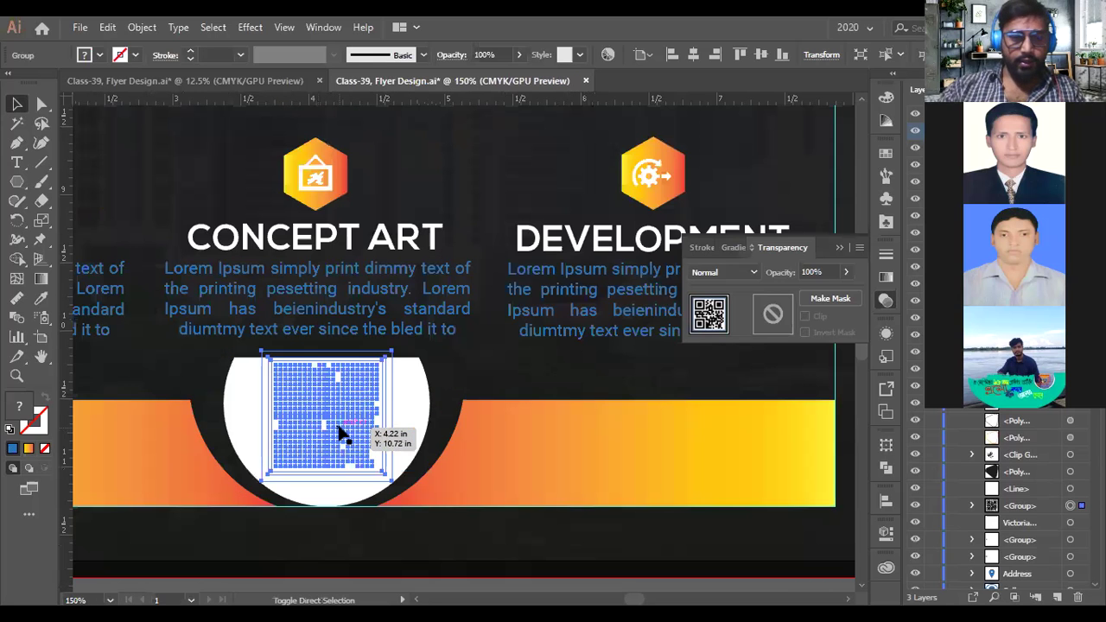
left_click_drag(337, 449, 402, 424)
- Scale the QR code down slightly so its top edge meets the flat top of the white circle
key("ctrl+equal")
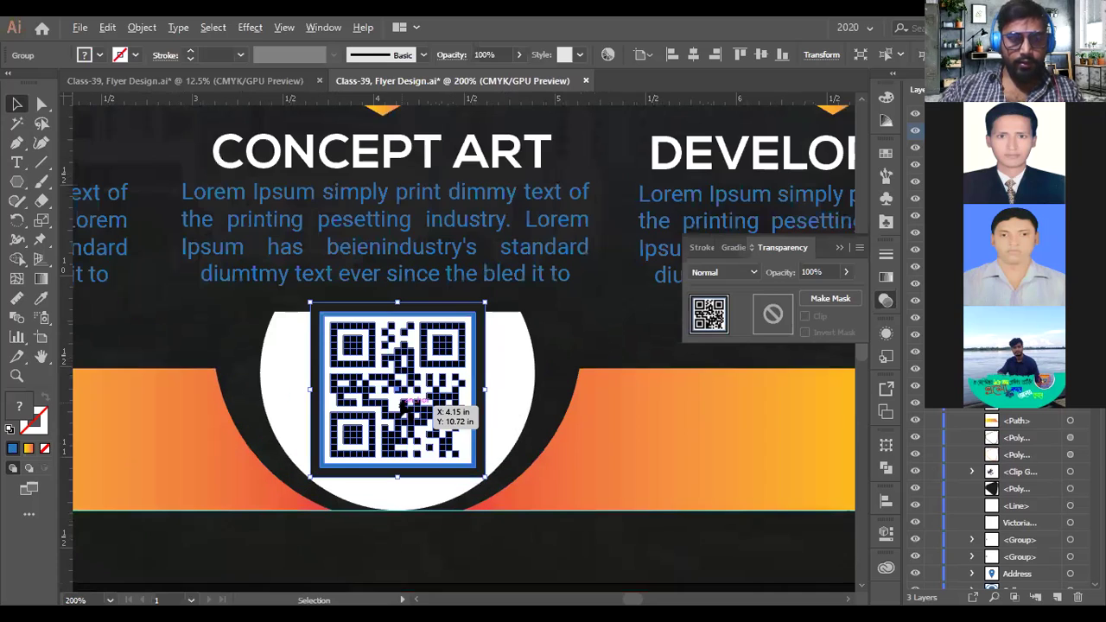
key("ctrl+equal")
key("ctrl+equal")
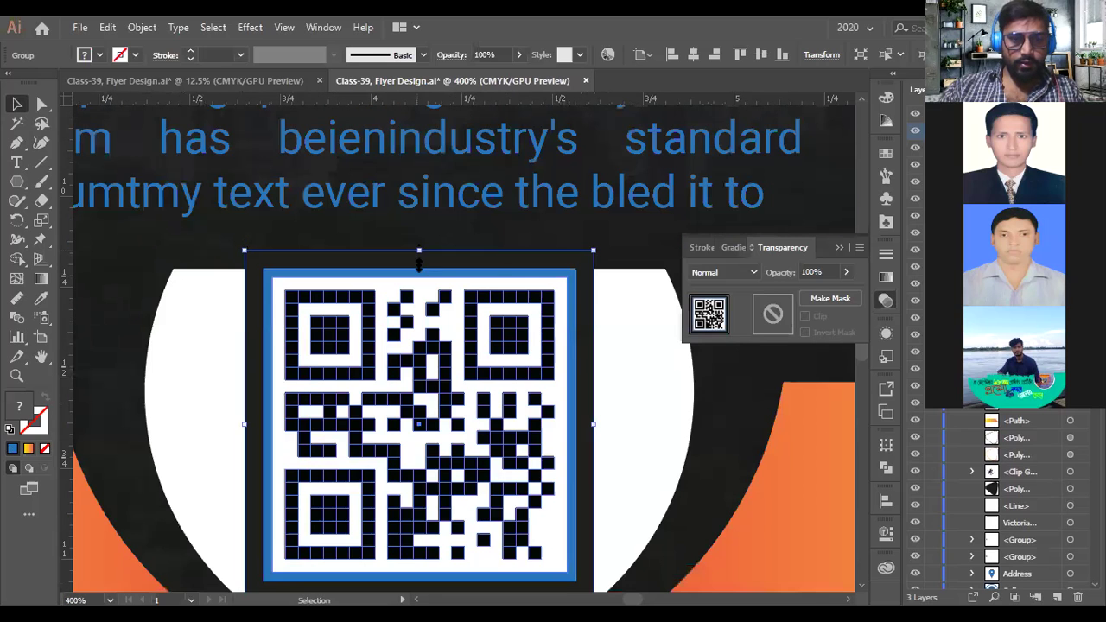
key("ctrl+minus")
key("ctrl+minus")
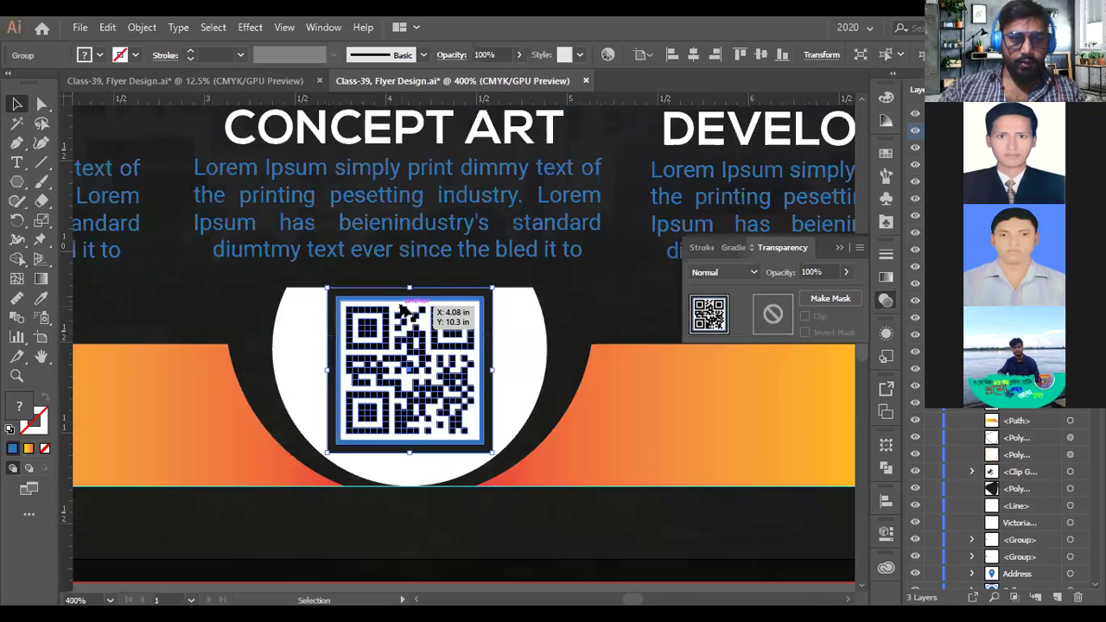
key("ctrl+1")
left_click(460, 490)
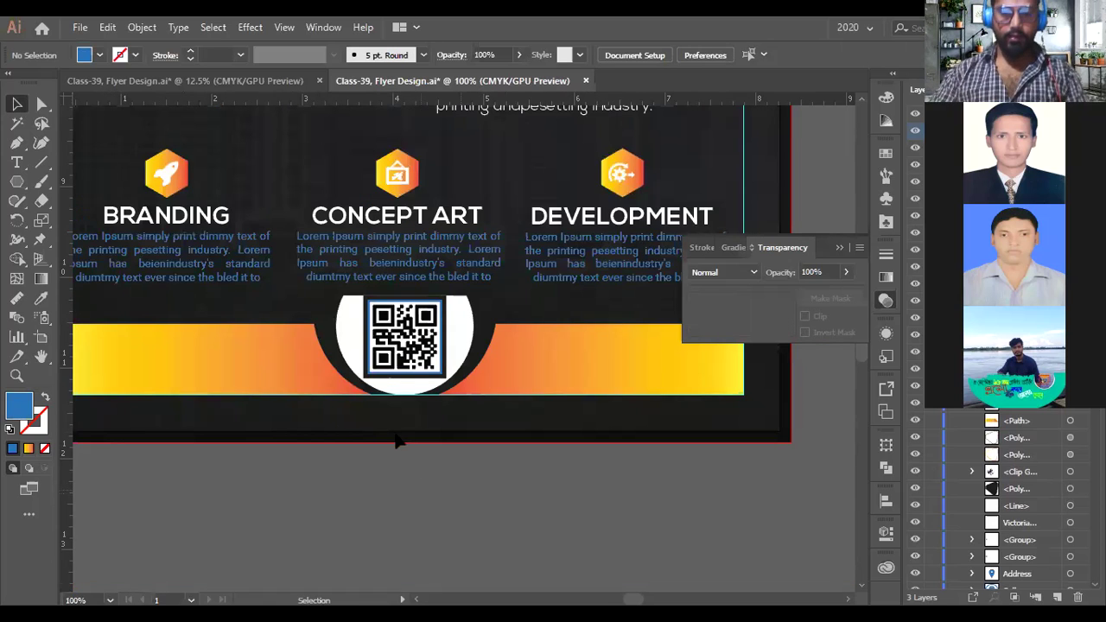
- Enlarge the QR code slightly by moving its lower edge closer to the bottom of the white circle
scroll(400, 449, "down", 1)
scroll(405, 307, "up", 2)
left_click(394, 376)
scroll(395, 380, "up", 4)
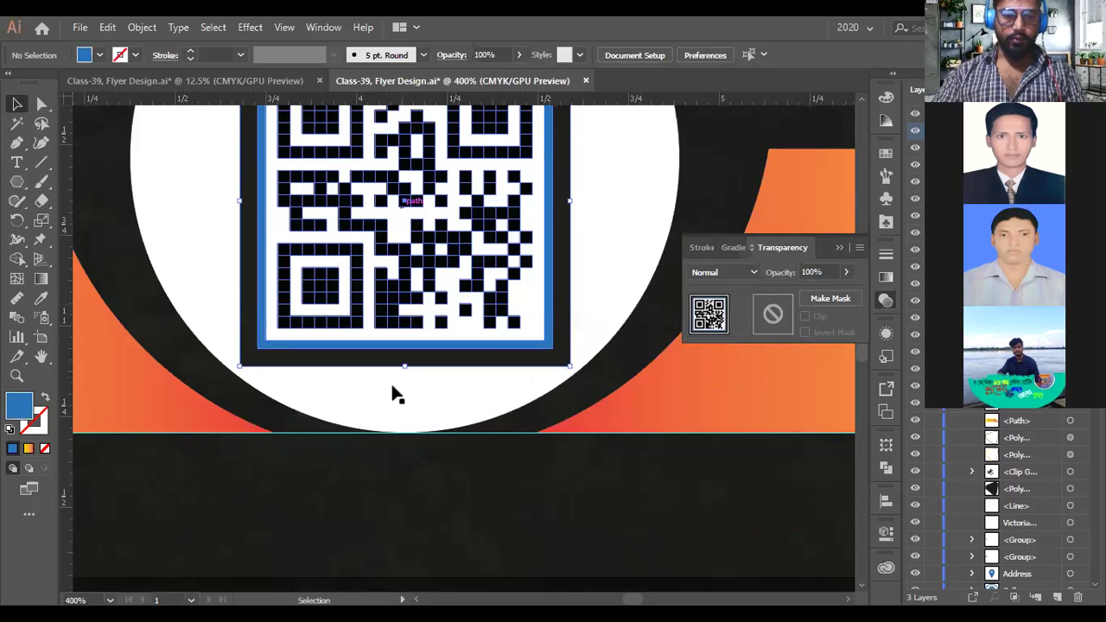
scroll(413, 351, "up", 2)
mouse_move(420, 348)
left_mouse_down()
mouse_move(421, 370)
mouse_move(410, 345)
left_mouse_up()
scroll(409, 345, "up", 1)
scroll(410, 345, "down", 2)
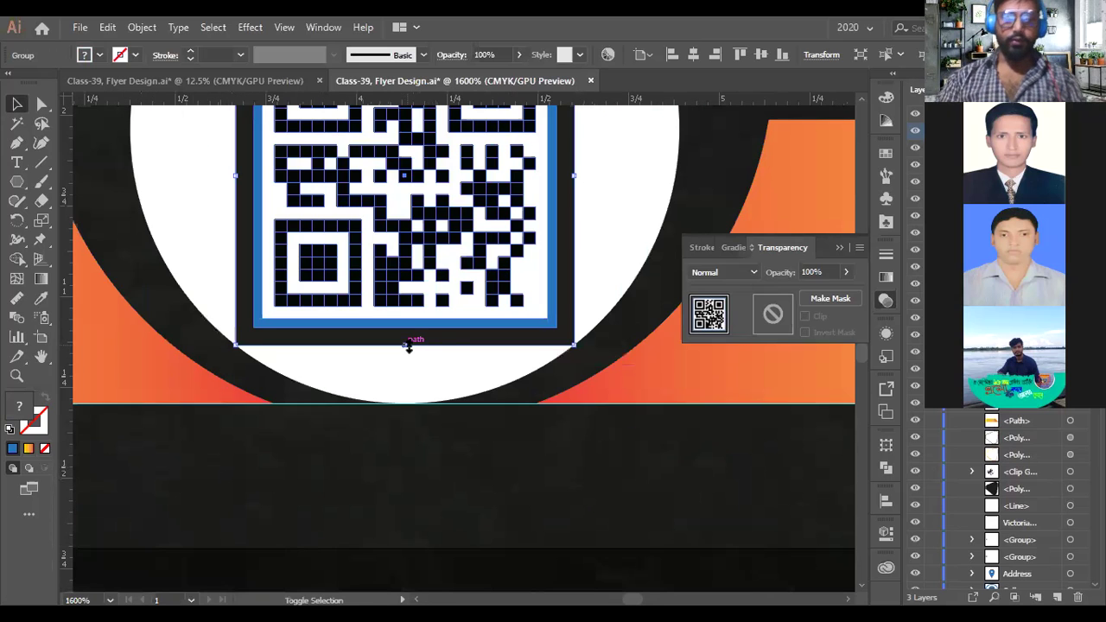
scroll(430, 462, "down", 4)
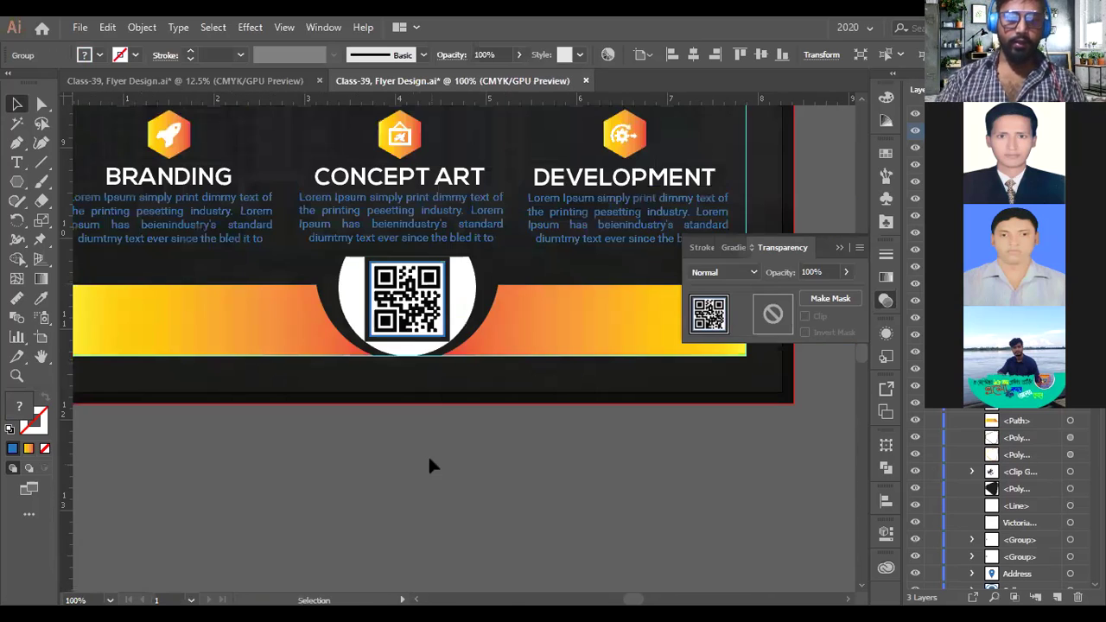
left_click(379, 424)
- Scale the QR code proportionally to about 0.91 by 0.91 in within the white circle
scroll(378, 424, "down", 2)
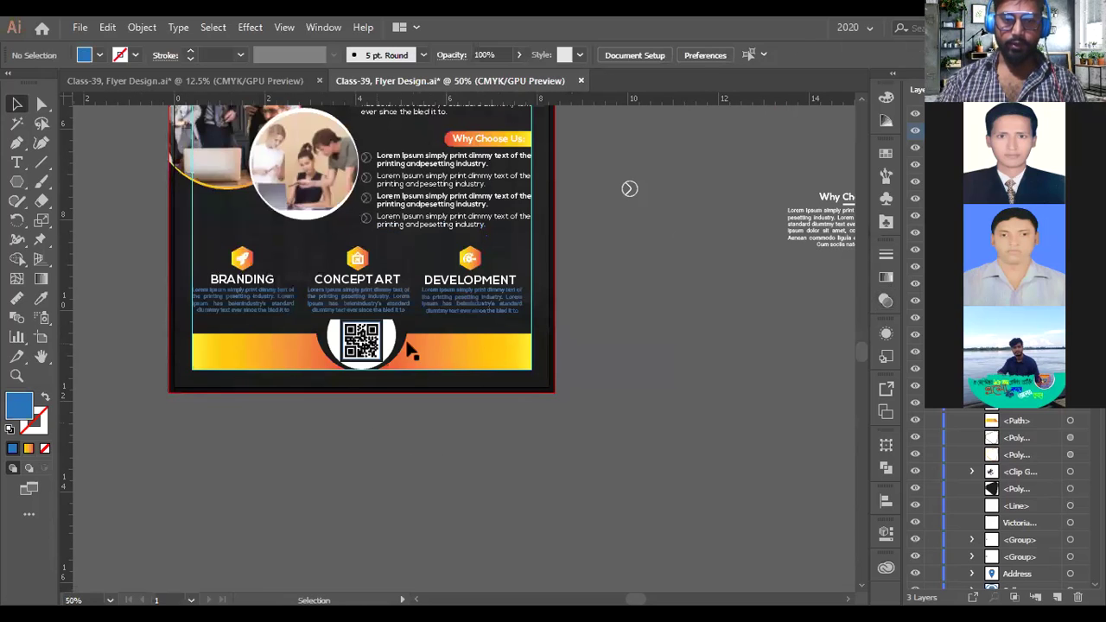
scroll(361, 342, "up", 2)
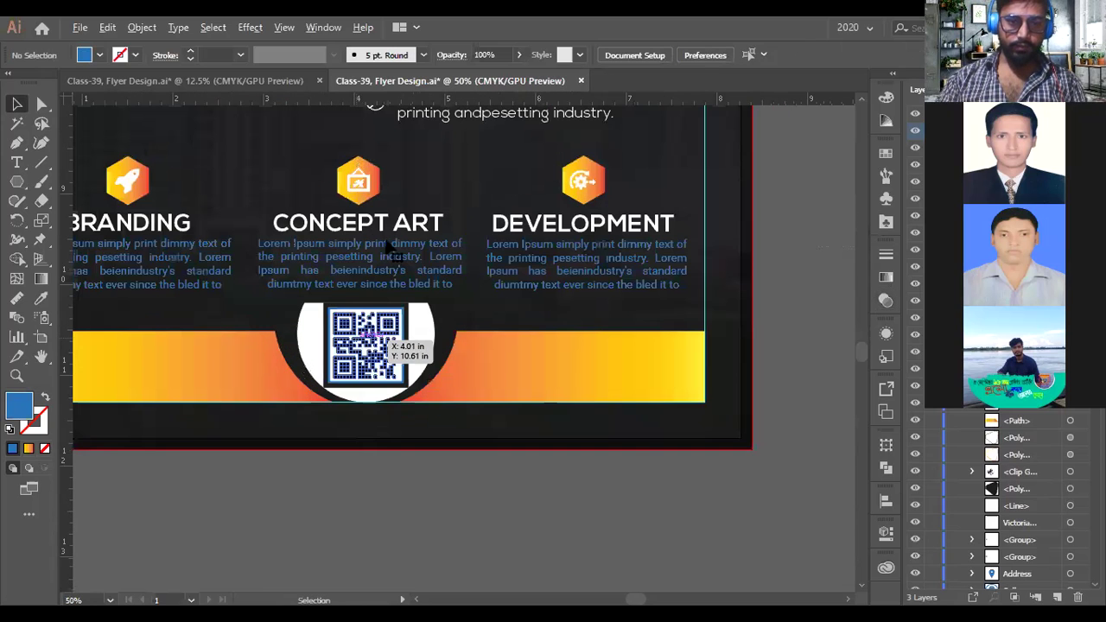
left_click(361, 344)
scroll(361, 344, "up", 3)
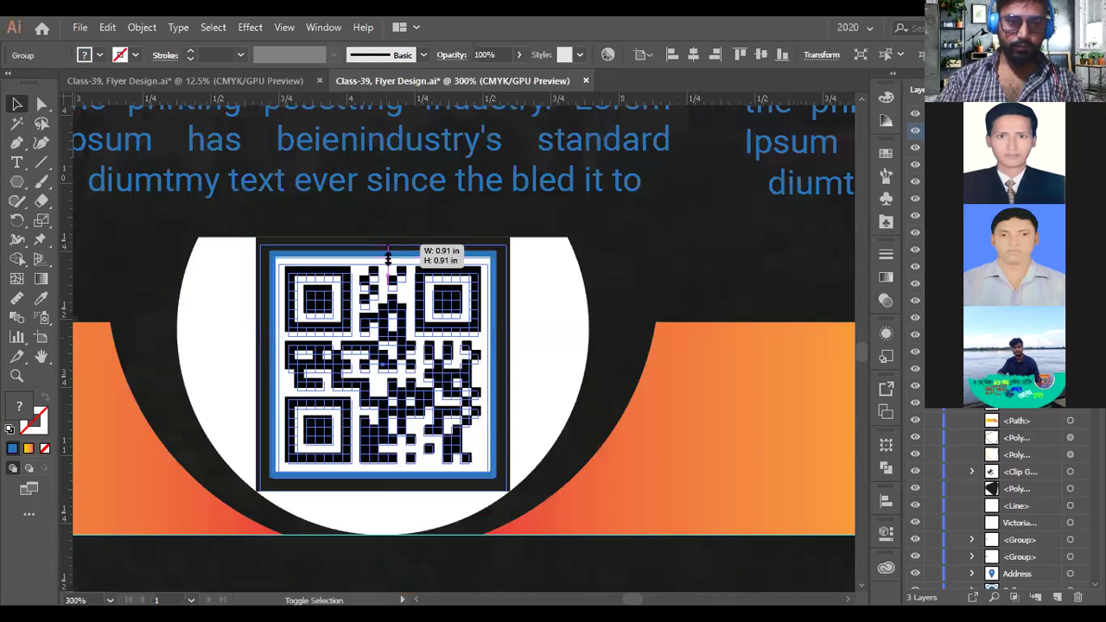
scroll(388, 257, "down", 6)
left_click(452, 388)
- Examine the social link, website and address details placed beside the artboard
scroll(452, 388, "down", 2)
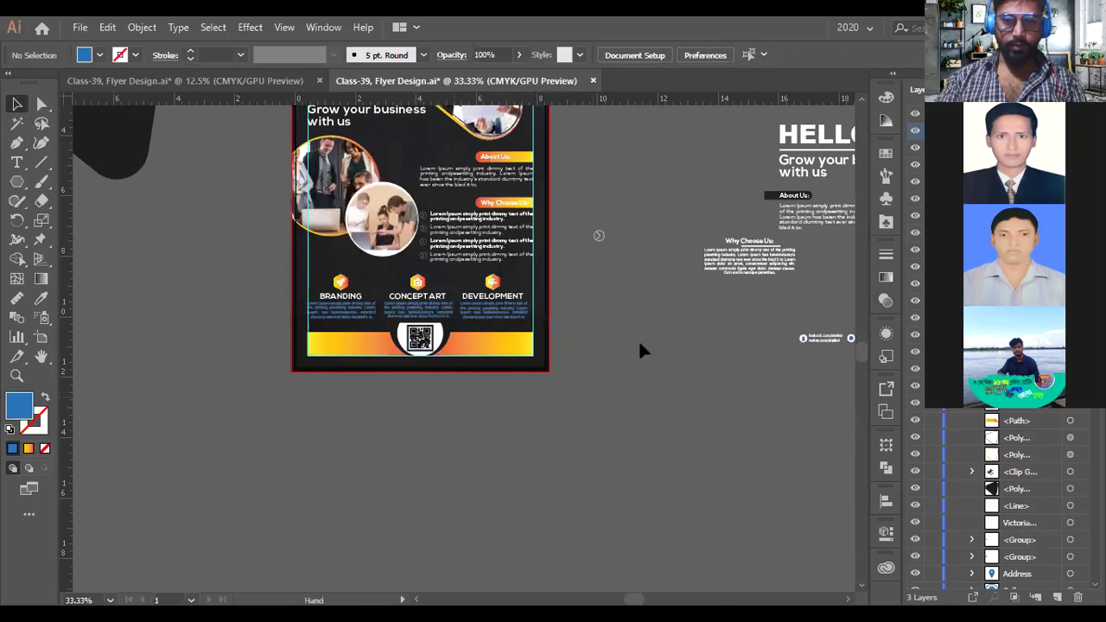
scroll(670, 344, "right", 3)
left_click_drag(703, 358, 617, 351)
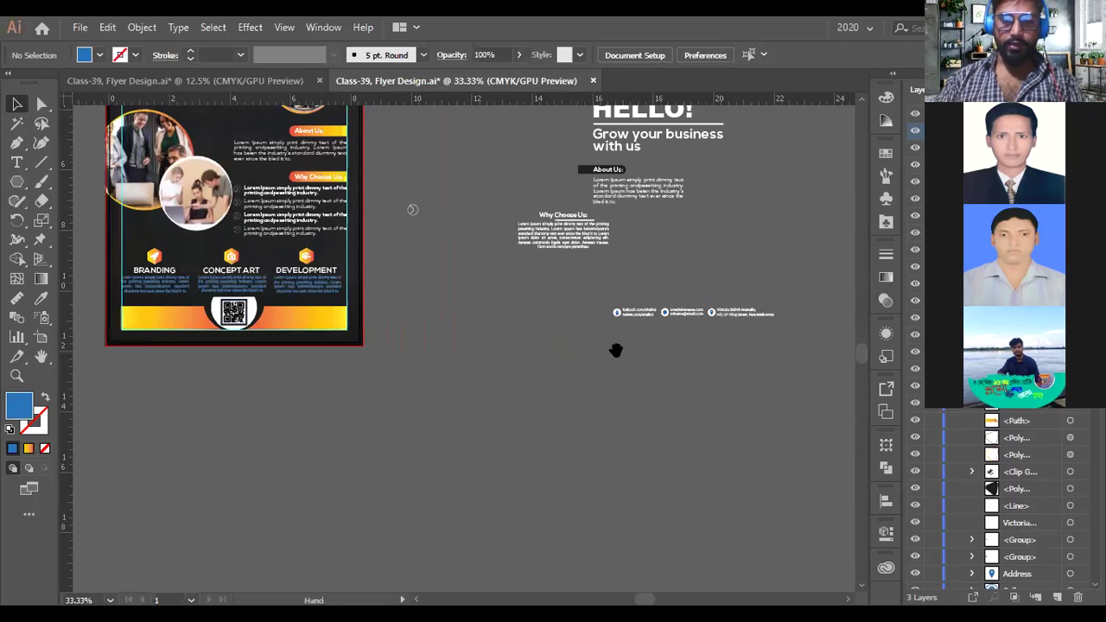
scroll(680, 323, "up", 1)
scroll(681, 327, "up", 5)
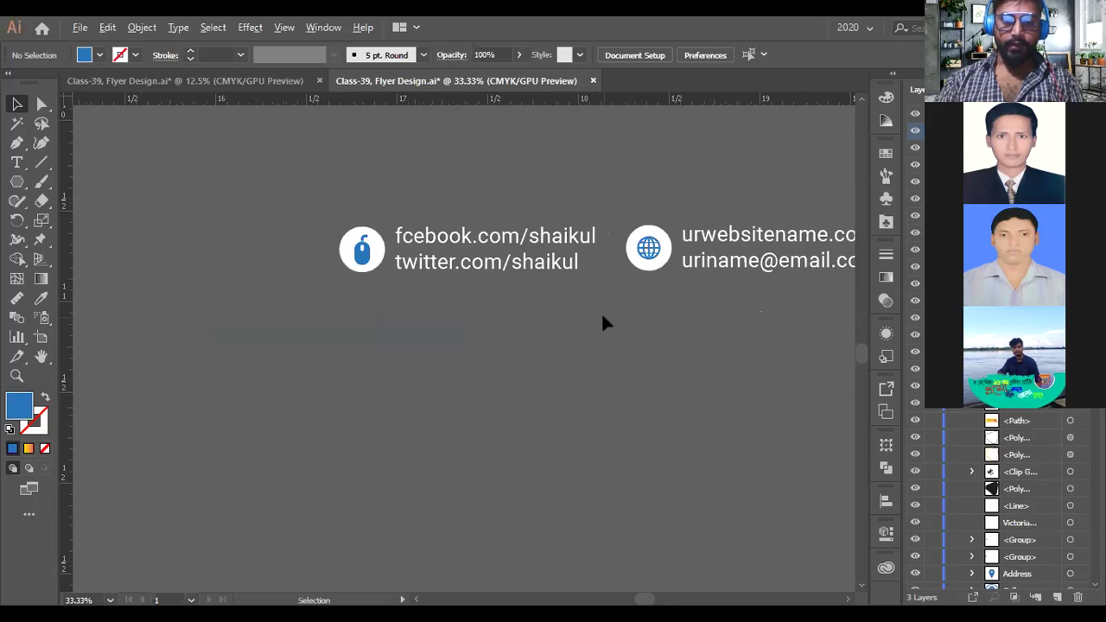
left_click(499, 271)
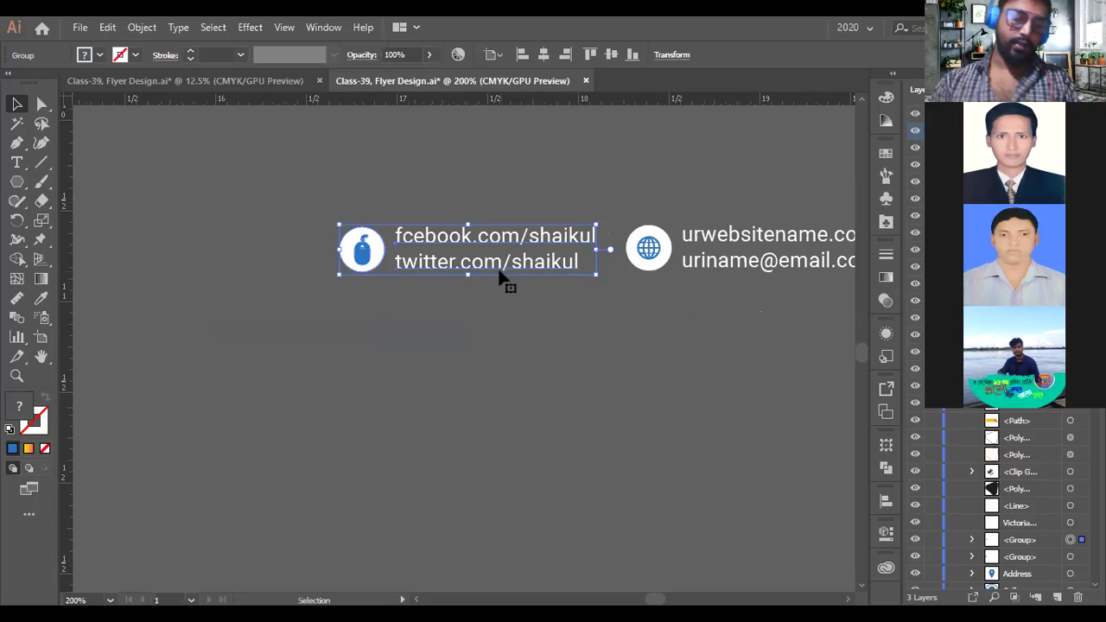
scroll(526, 272, "down", 3)
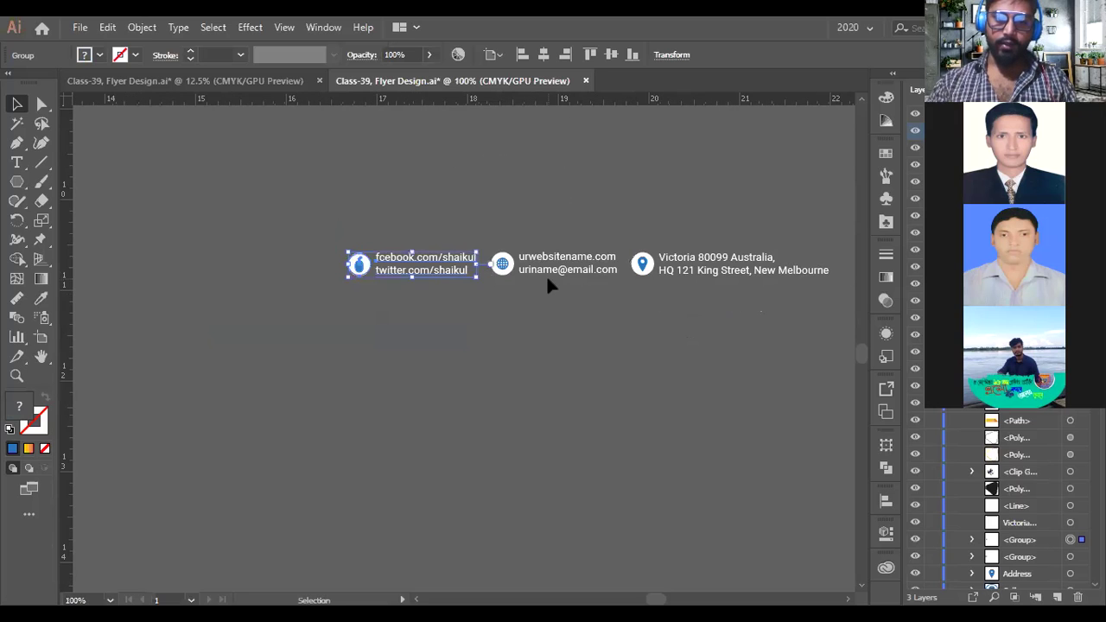
scroll(547, 279, "up", 2)
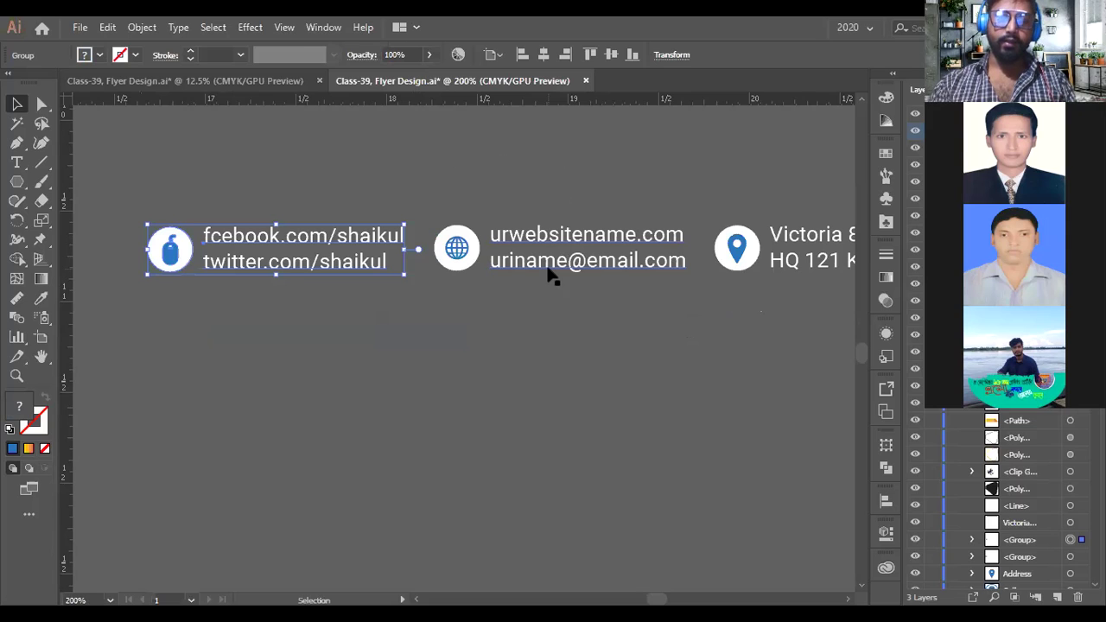
left_click(549, 274)
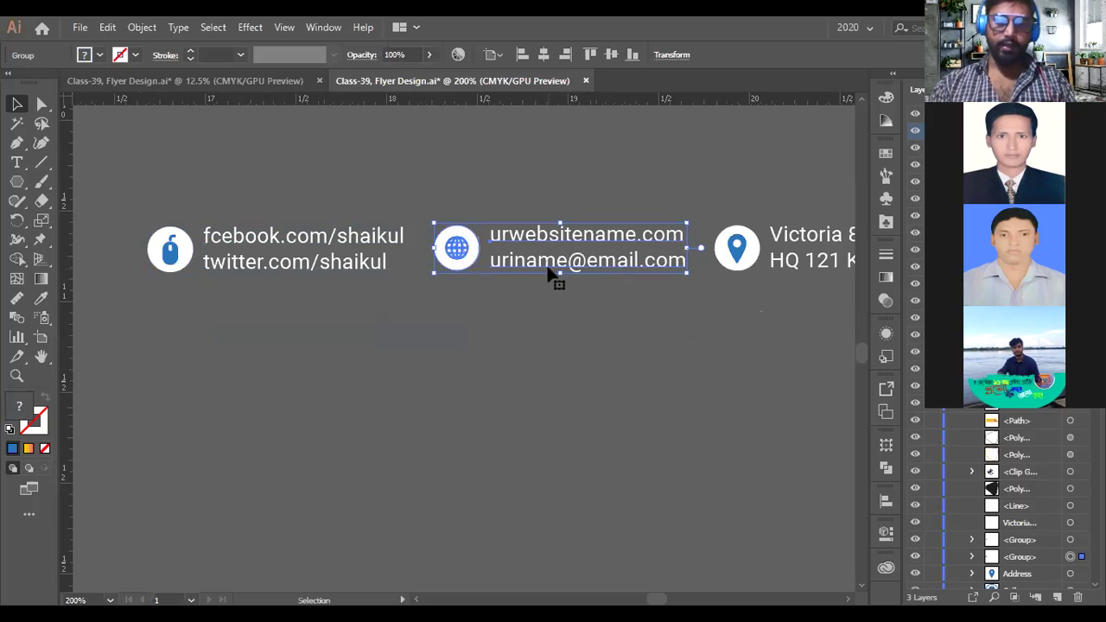
scroll(550, 275, "down", 2)
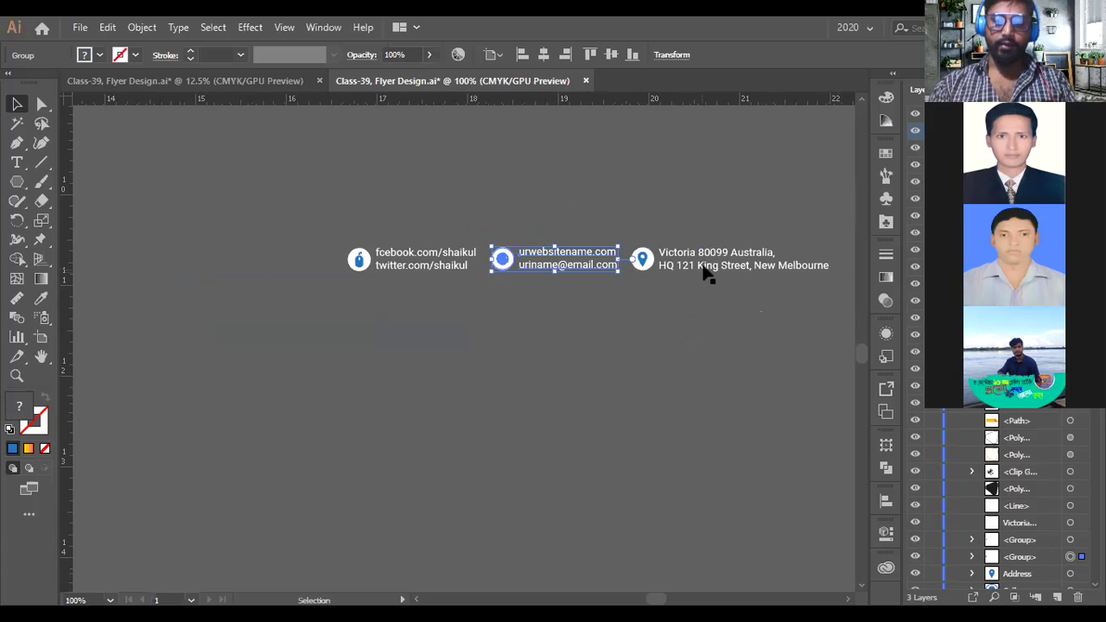
left_click(613, 341)
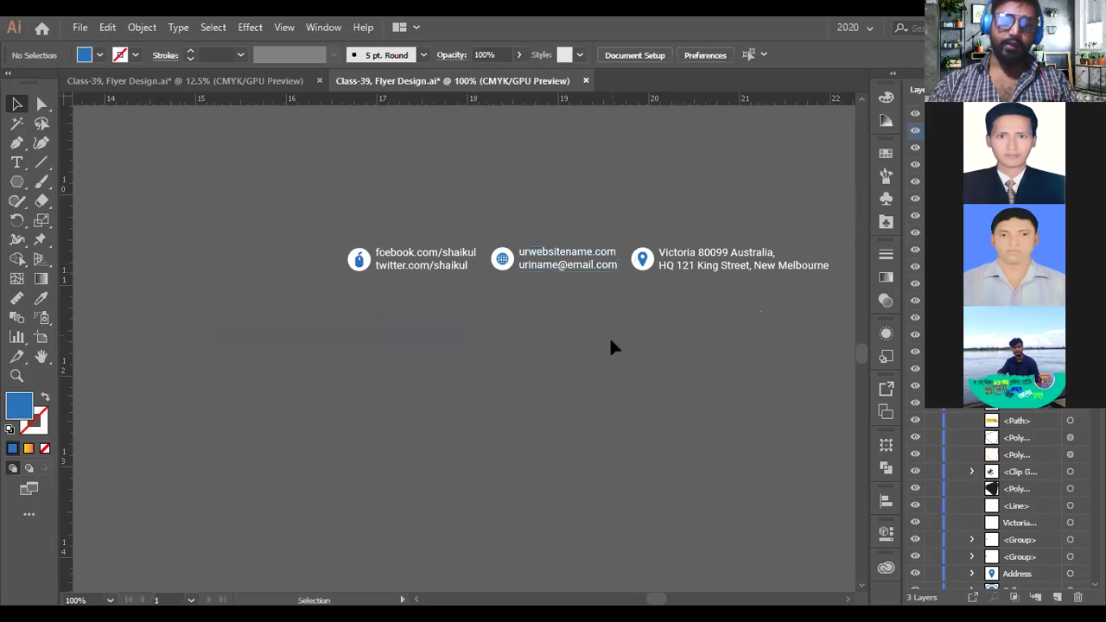
- Duplicate the website and e-mail group together with the address text into the empty area below the flyer
left_click(571, 271)
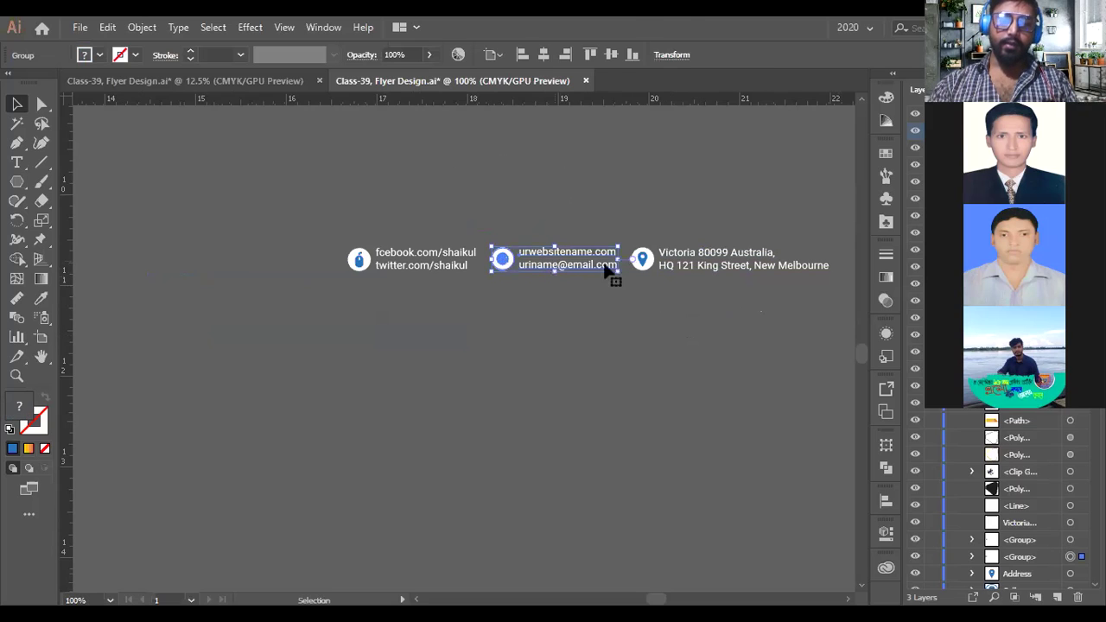
left_click(728, 254, "shift")
scroll(728, 254, "down", 3)
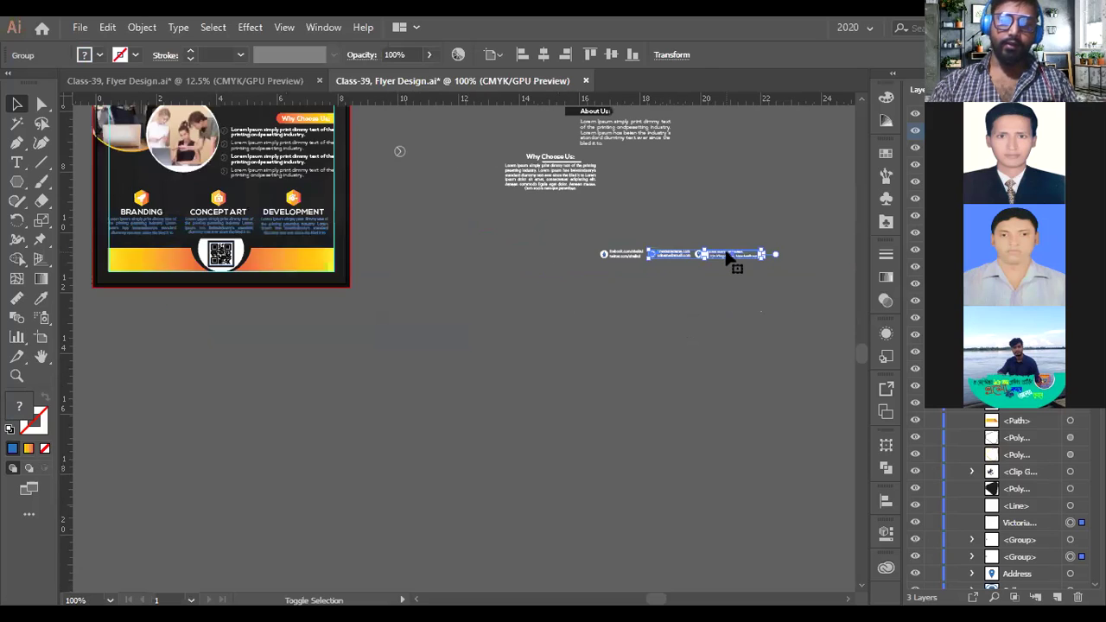
left_click_drag(239, 373, 226, 313)
left_click_drag(285, 351, 468, 386)
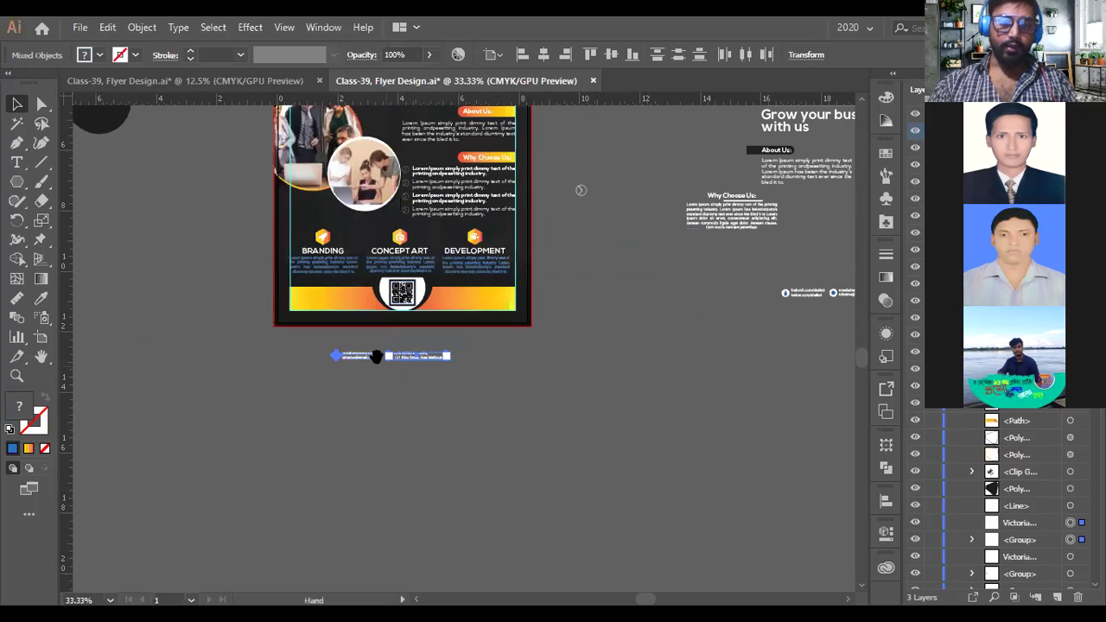
- Move the copied website and e-mail group onto the orange band's left half, beside the QR code circle
scroll(345, 346, "up", 3)
left_click(419, 405)
left_click_drag(390, 377, 318, 218)
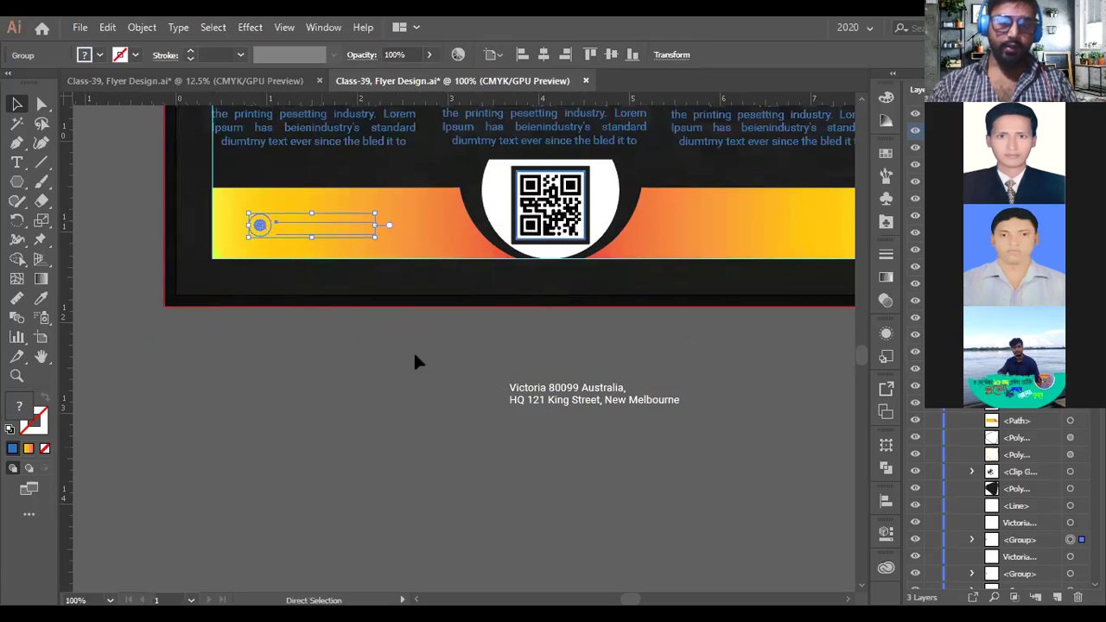
left_click(447, 424)
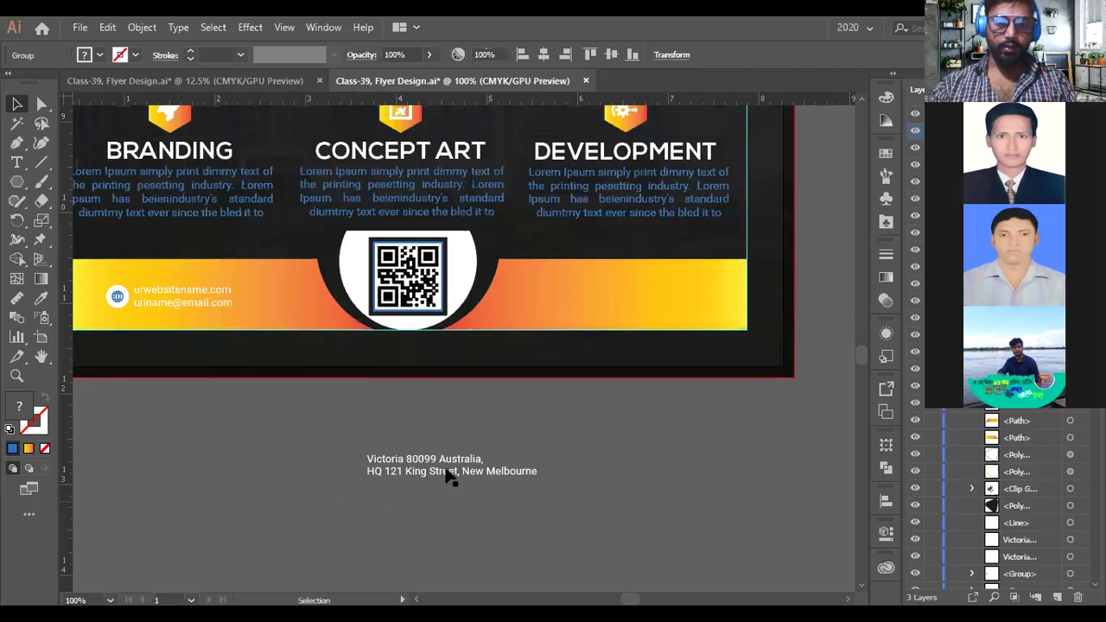
- Delete the loose copy of the address text below the flyer
left_click(448, 478)
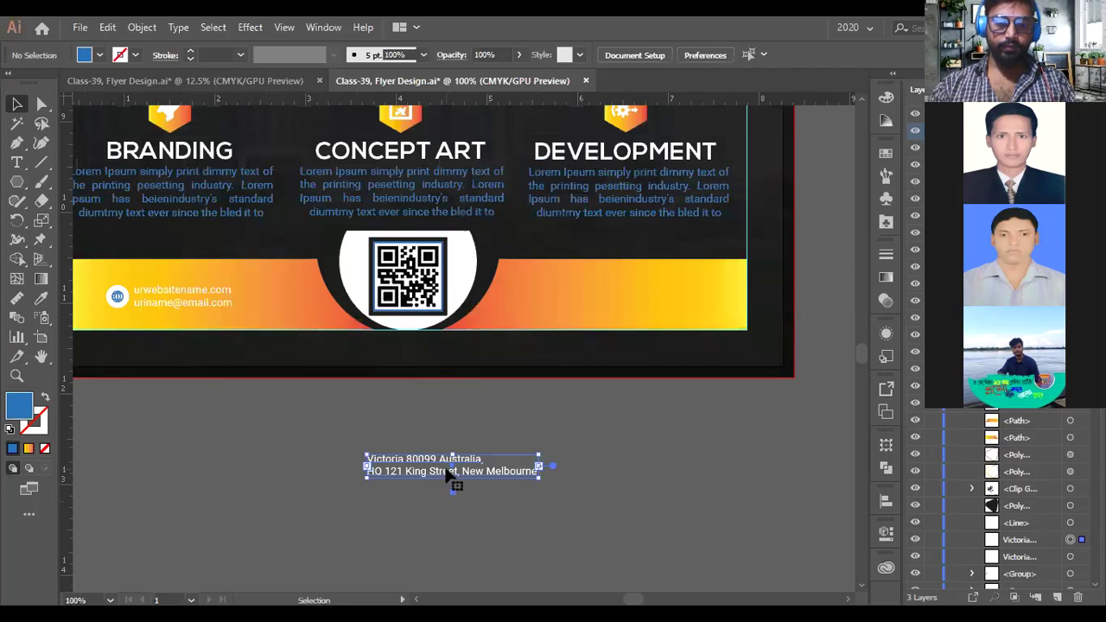
key("ctrl+minus")
key("ctrl+minus")
key("ctrl+minus")
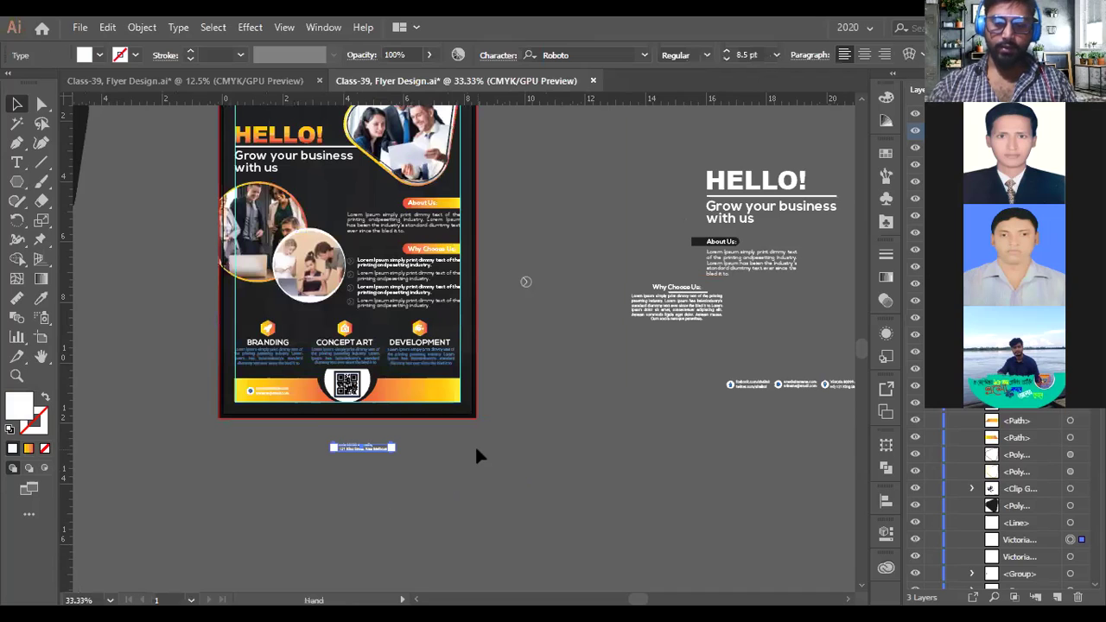
left_click(476, 454)
- Copy the location pin with its address text onto the orange band's right half and group the two objects
scroll(519, 419, "right", 3)
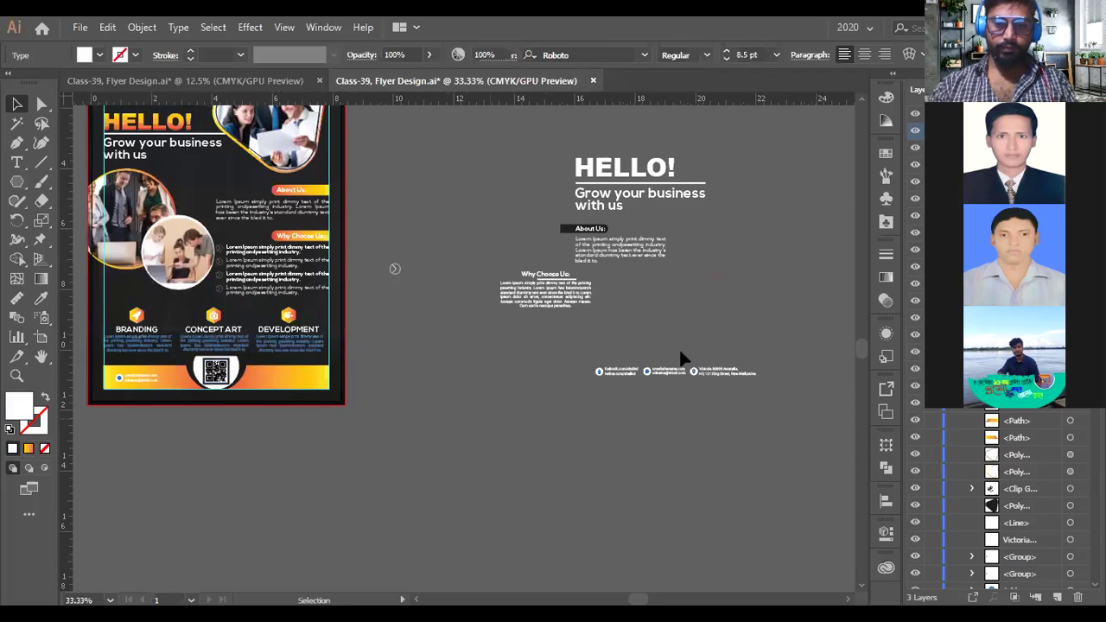
scroll(686, 361, "right", 1)
left_click_drag(707, 374, 267, 382)
left_click_drag(379, 393, 428, 396)
key("ctrl+plus")
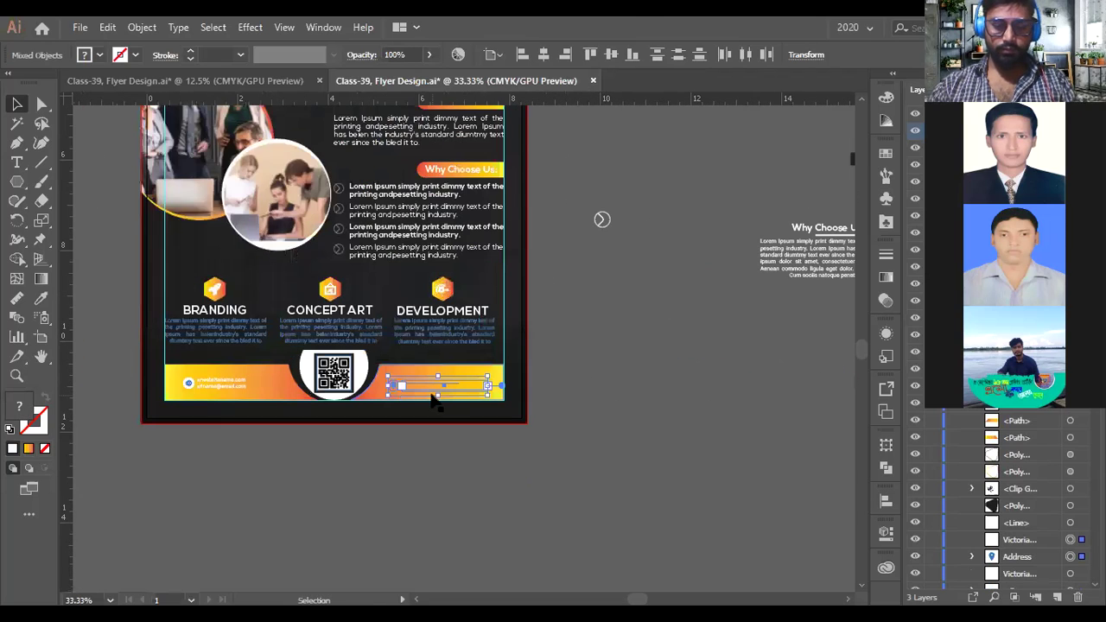
key("ctrl+g")
- Examine how the address group fits into the band between the QR code circle and the right margin
key("ctrl+plus")
key("ctrl+plus")
key("ctrl+plus")
key("ctrl+plus")
key("ctrl+plus")
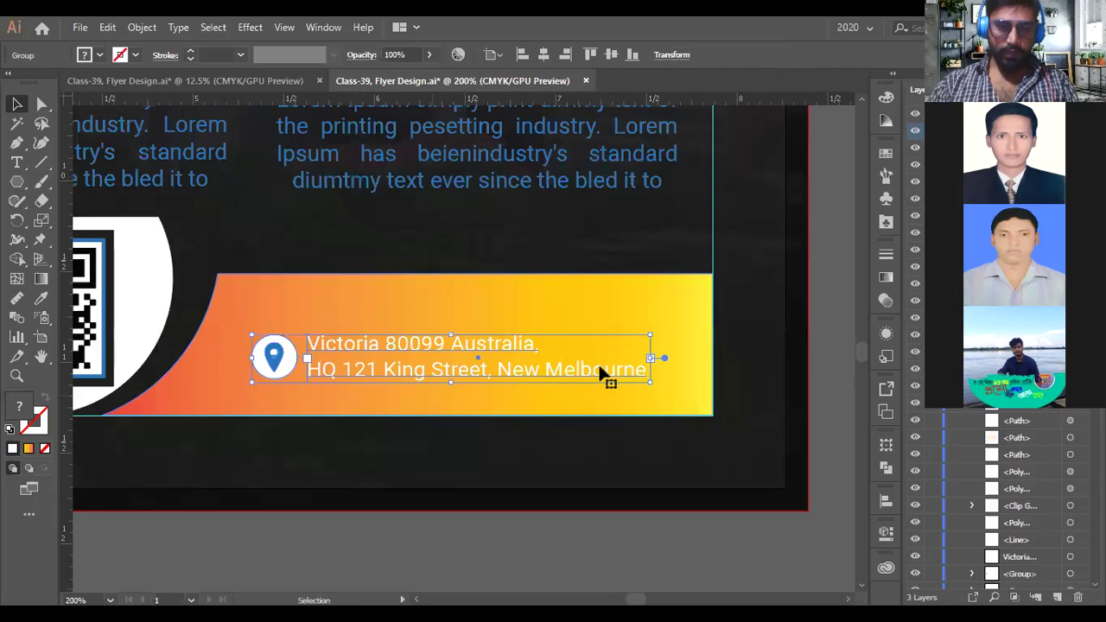
key("ctrl+minus")
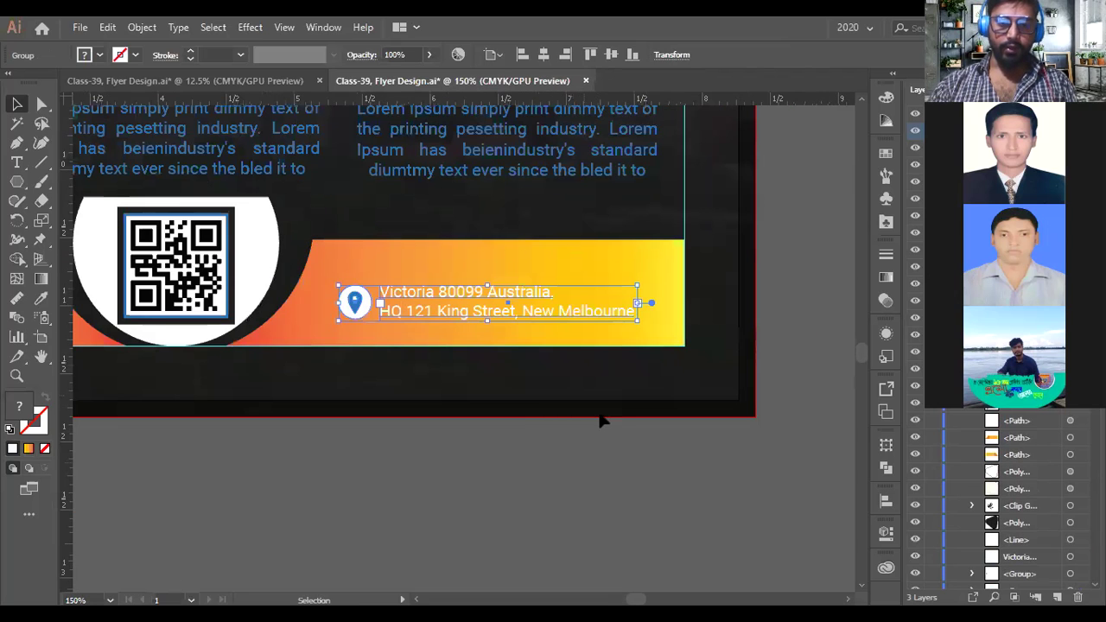
key("ctrl+plus")
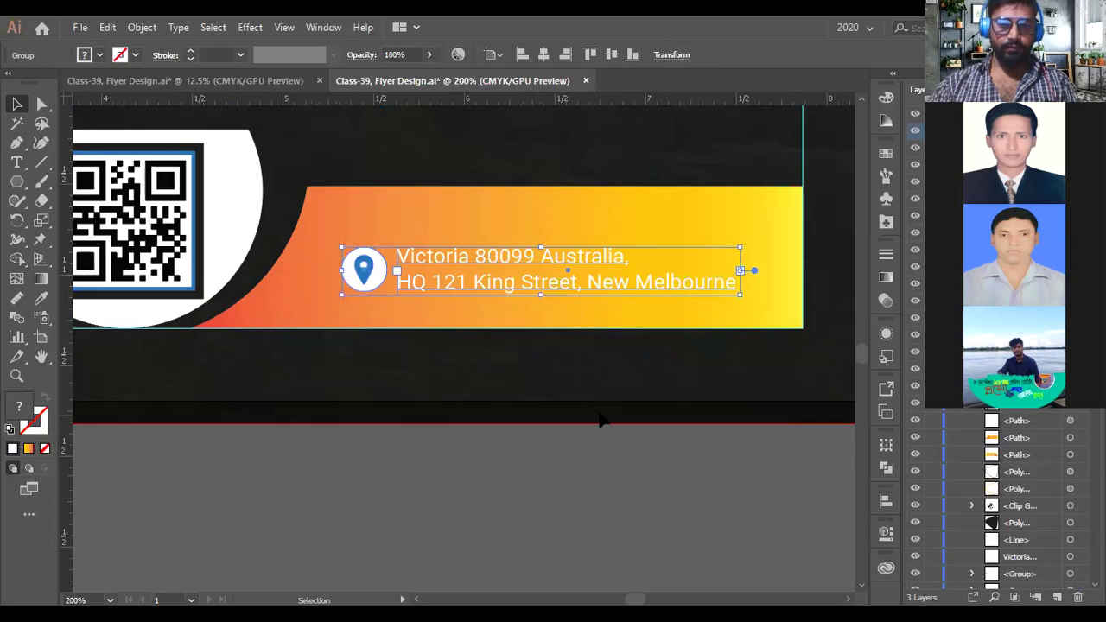
key("ctrl+minus")
key("ctrl+minus")
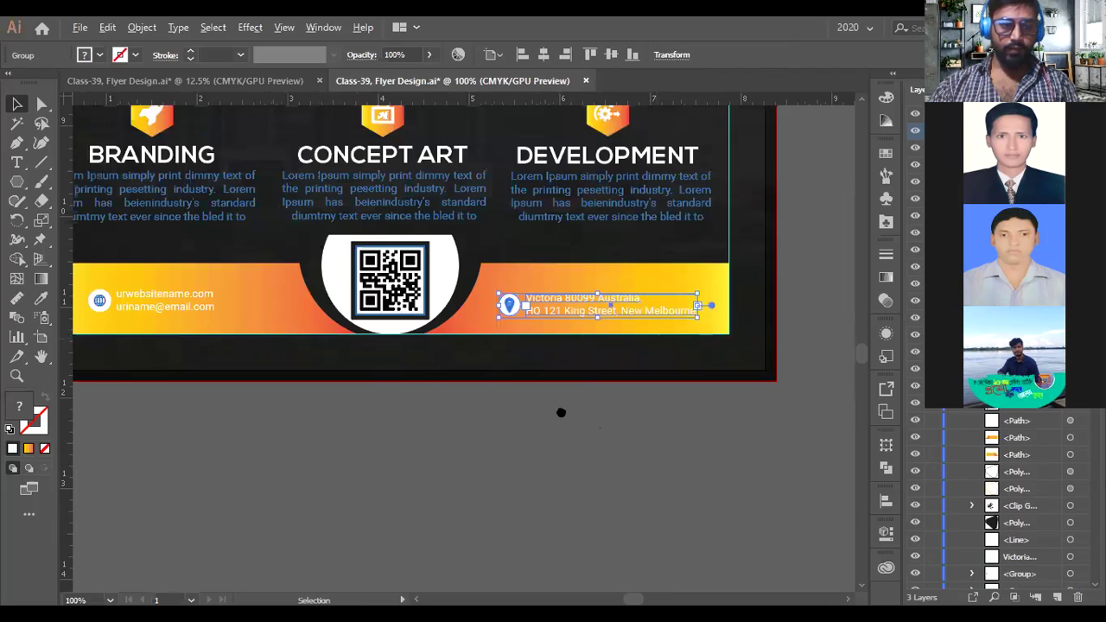
- Try moving the website and e-mail group against the band's left margin guide, and undo the move
key("ctrl+plus")
left_click_drag(363, 330, 287, 326)
key("ctrl+minus")
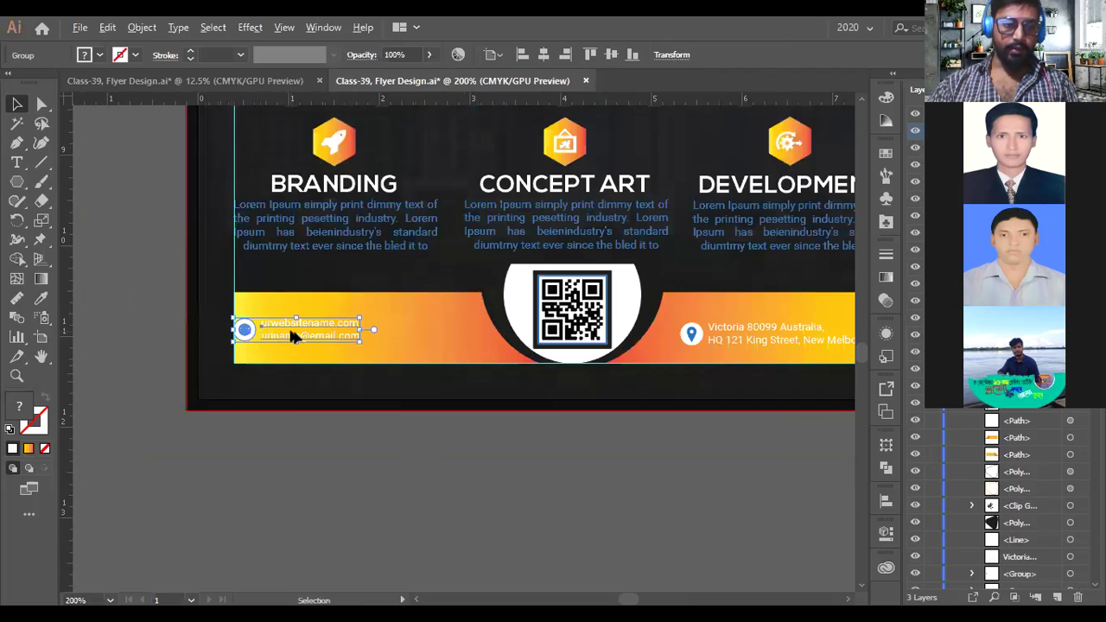
key("ctrl+z")
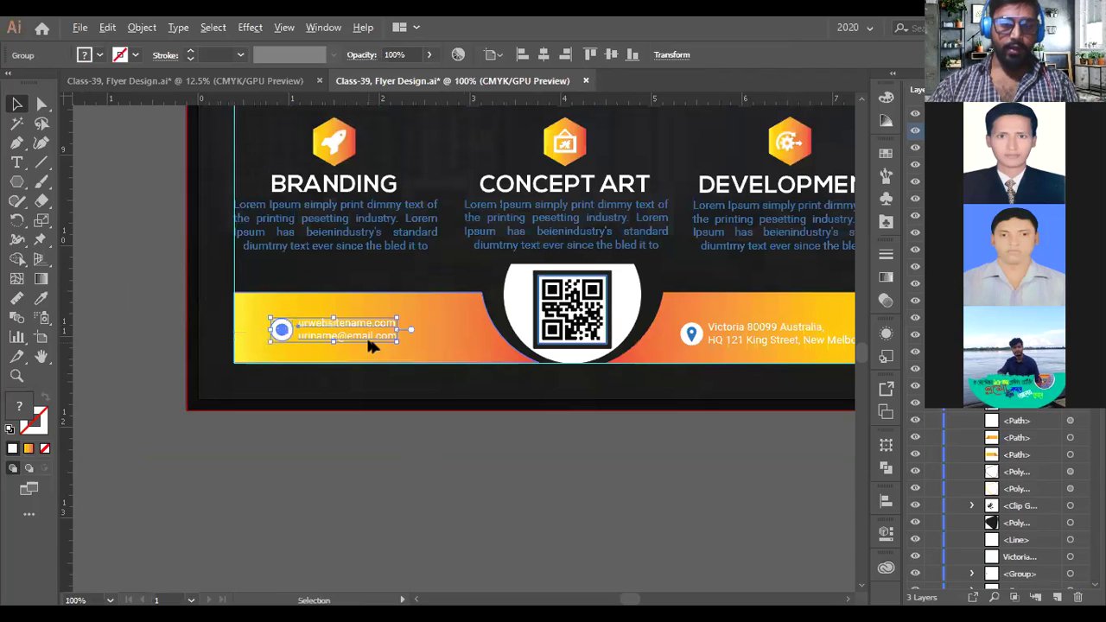
- Remove the city name from the end of the address's second line and finish the line with a period
scroll(365, 332, "down", 1)
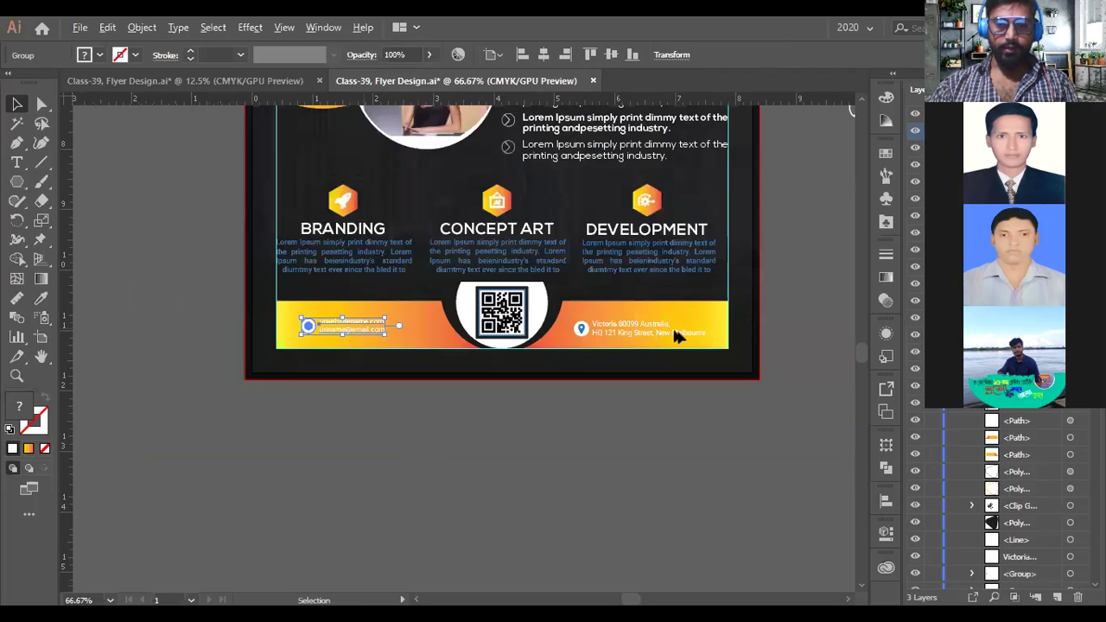
left_click(639, 328)
scroll(661, 331, "up", 3)
left_click(17, 163)
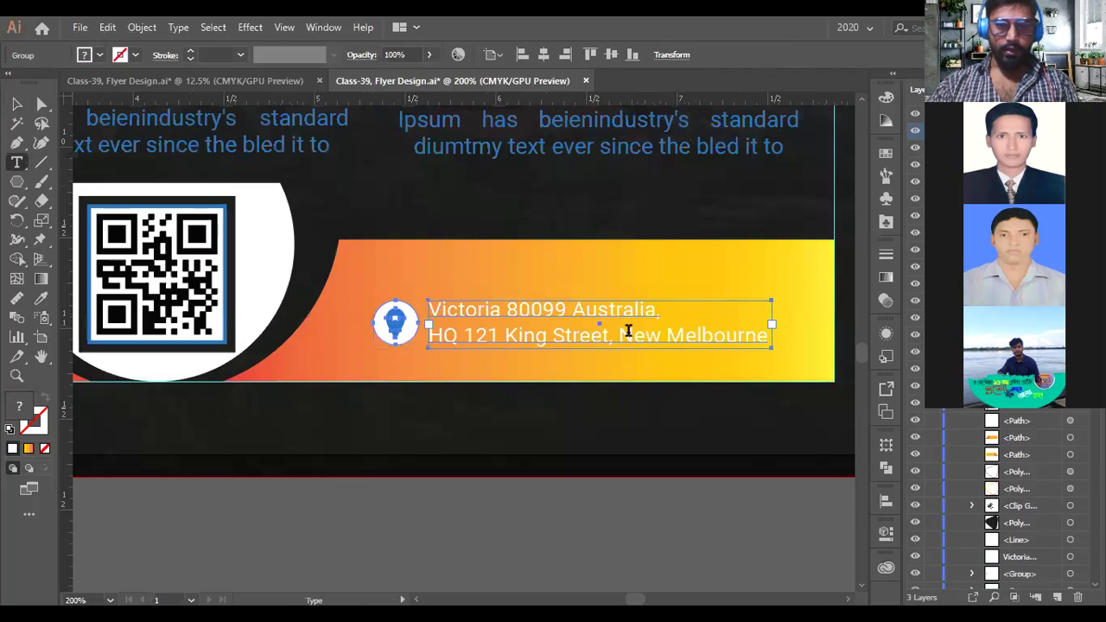
left_click_drag(666, 338, 840, 338)
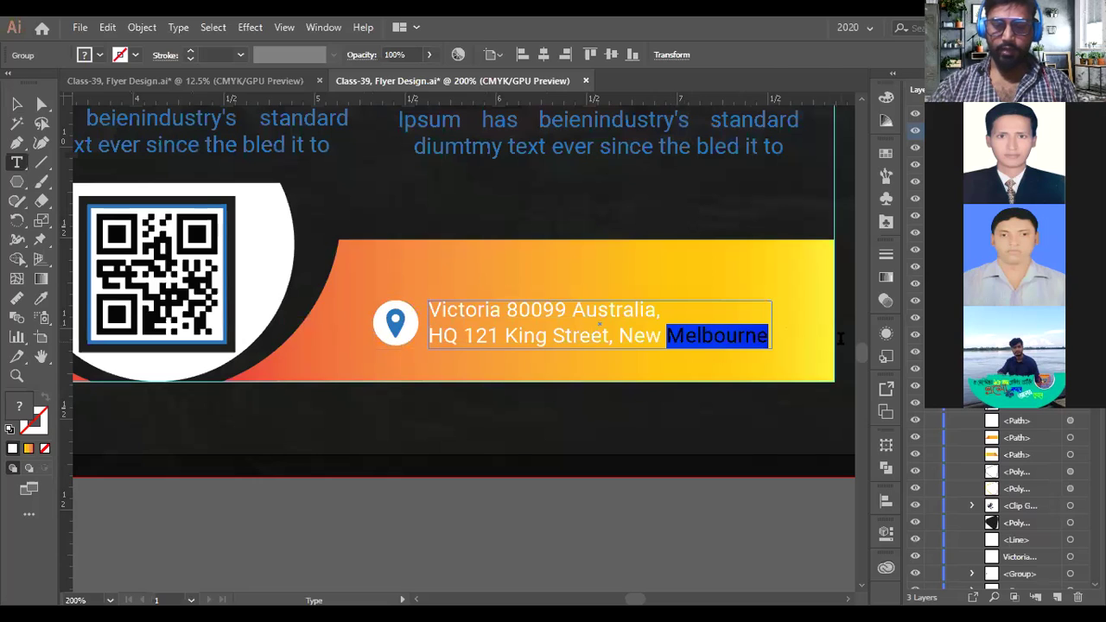
key("BackSpace")
key("BackSpace")
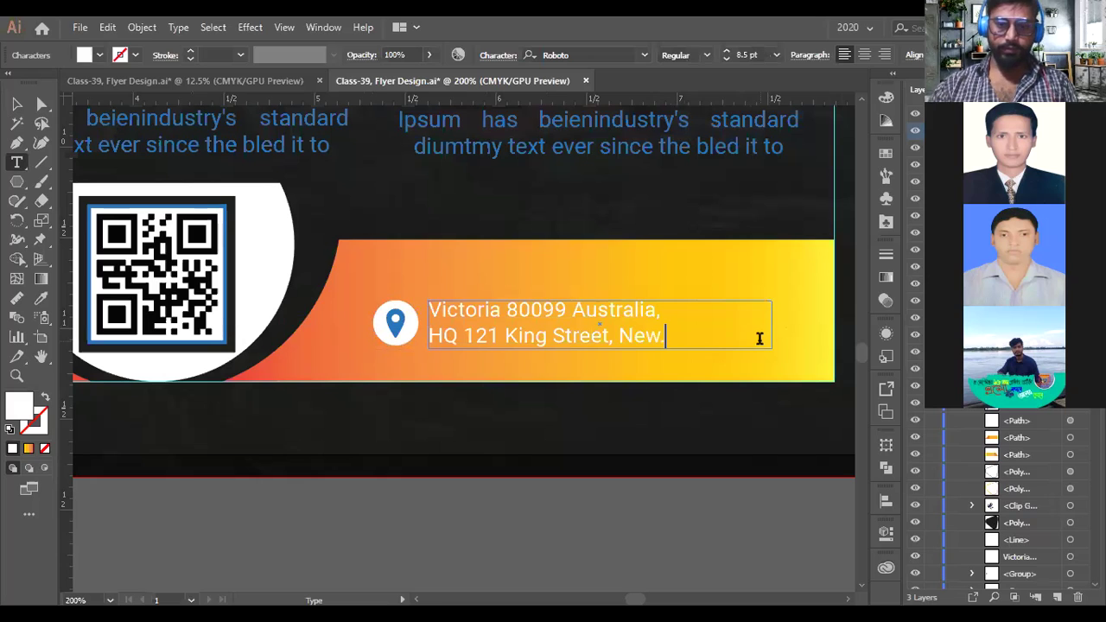
- Narrow the address text frame from its right side to fit the shortened lines, and deselect it
key("ctrl+minus")
key("ctrl+minus")
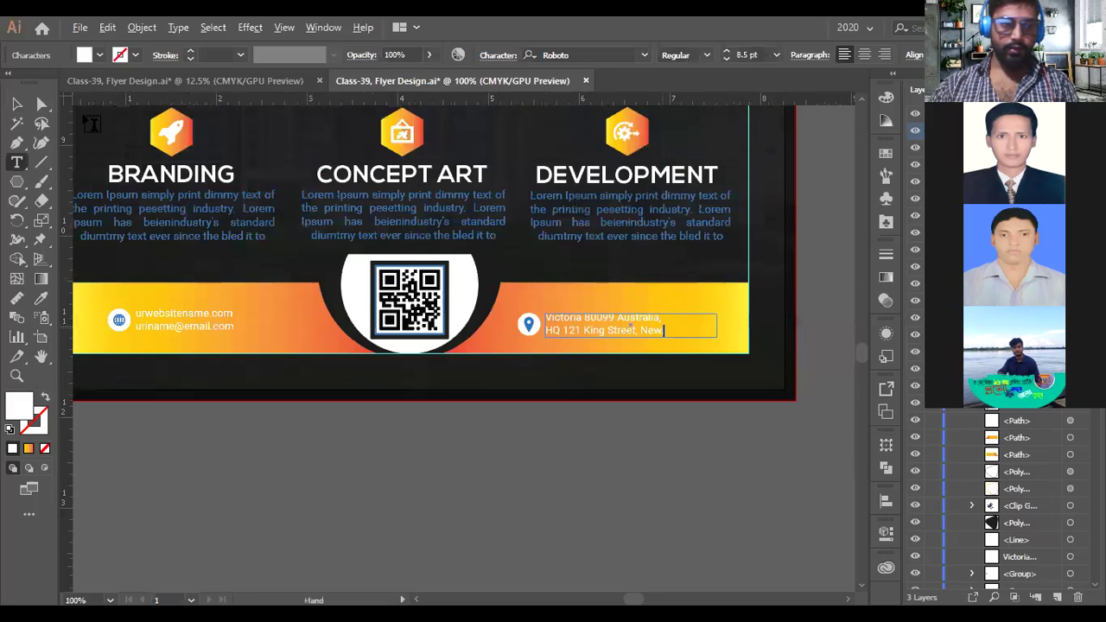
key("Escape")
left_click_drag(716, 326, 673, 325)
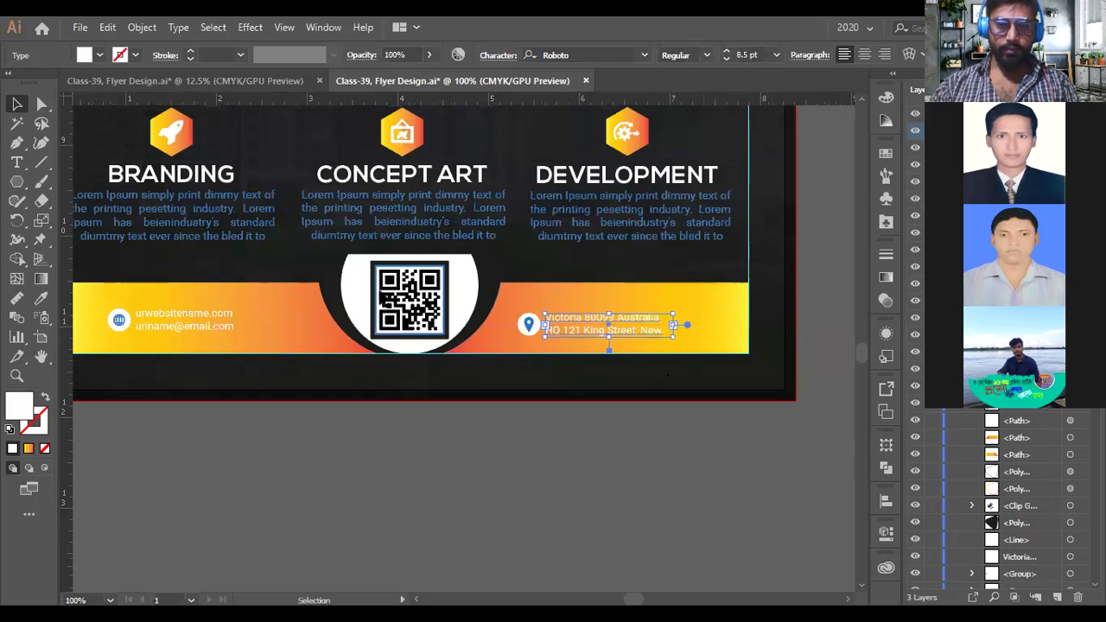
key("ctrl+minus")
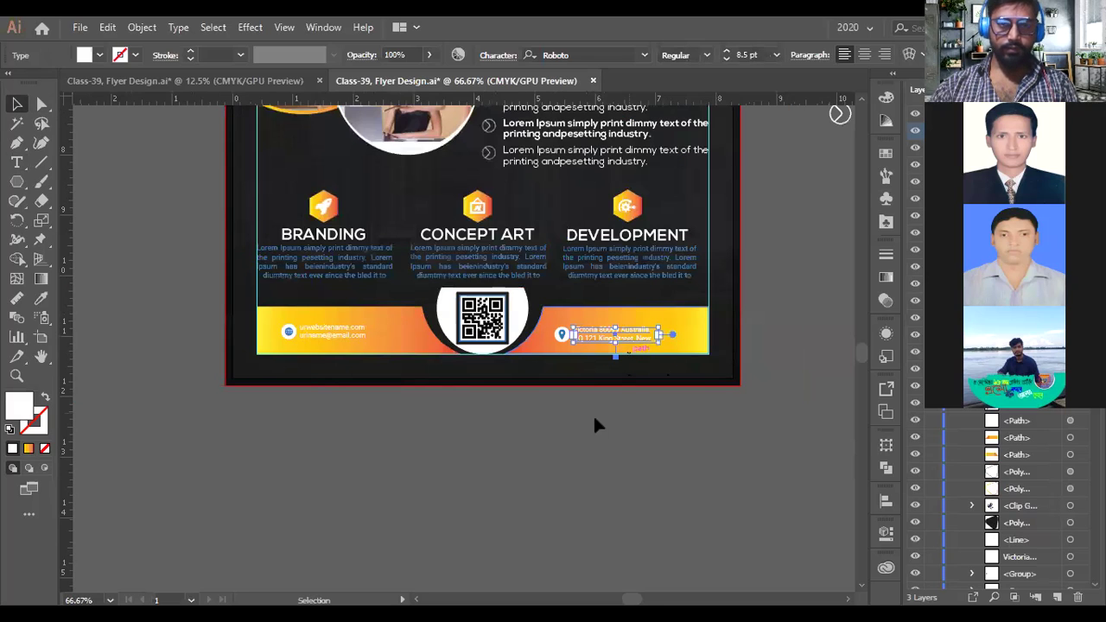
left_click_drag(593, 414, 628, 418)
left_click(631, 418)
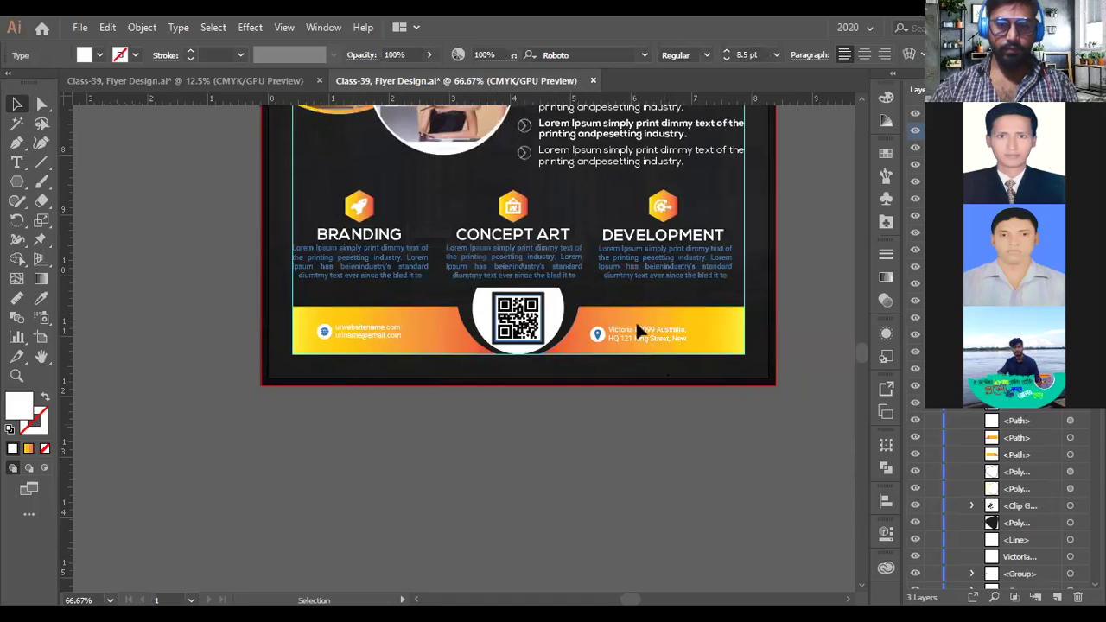
- Nudge the pin and address group to the right within the orange band, farther from the QR code circle
key("ctrl+plus")
key("ctrl+plus")
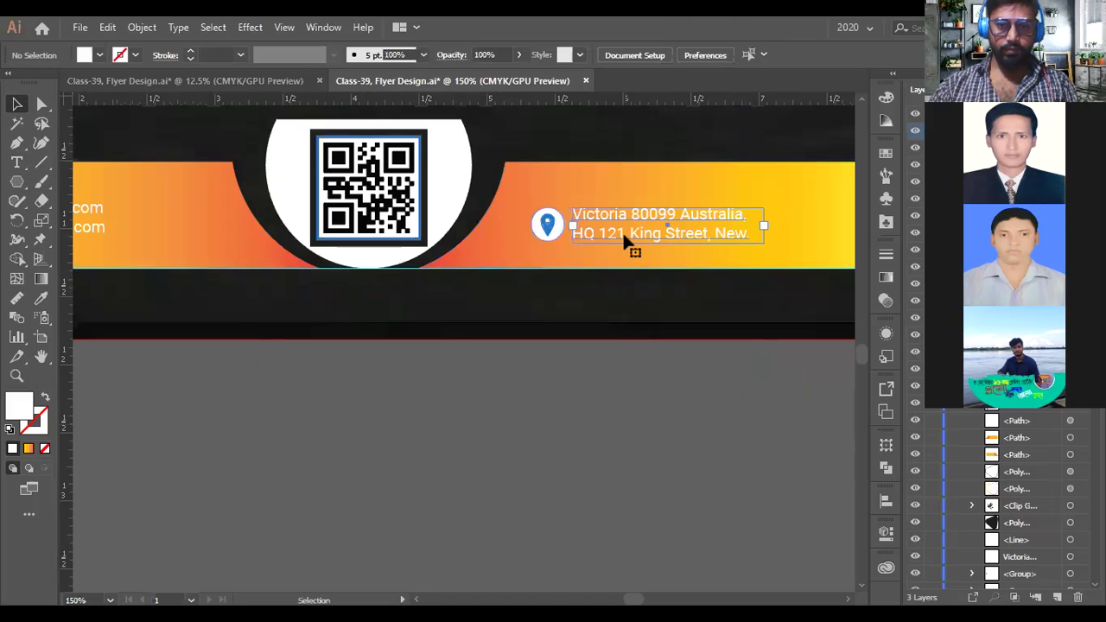
left_click(623, 235)
key("shift+Right")
key("shift+Right")
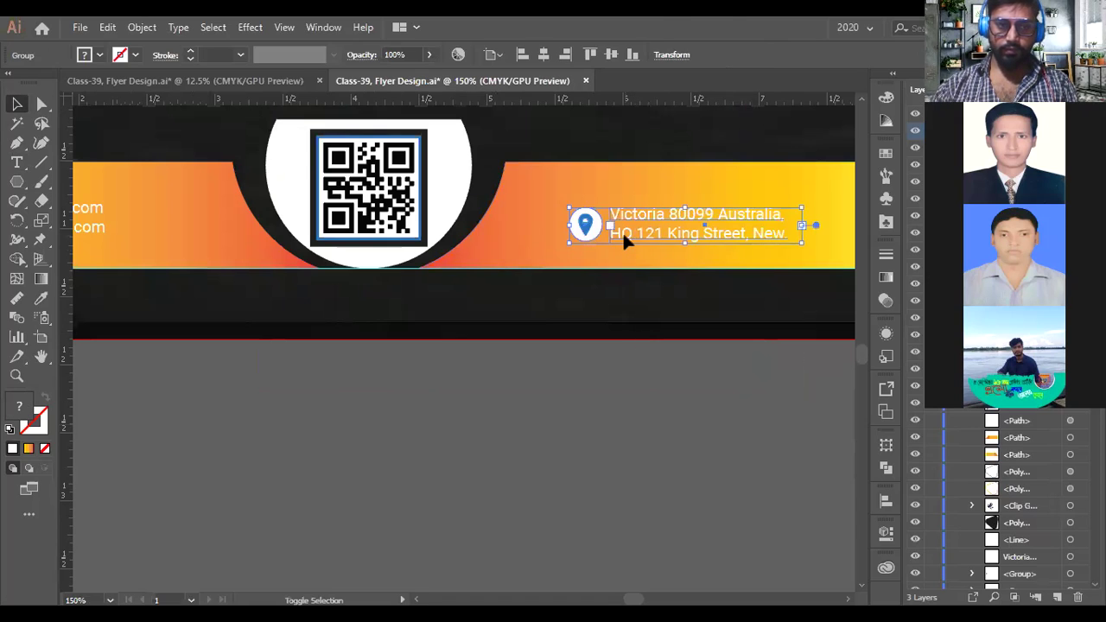
key("shift+Right")
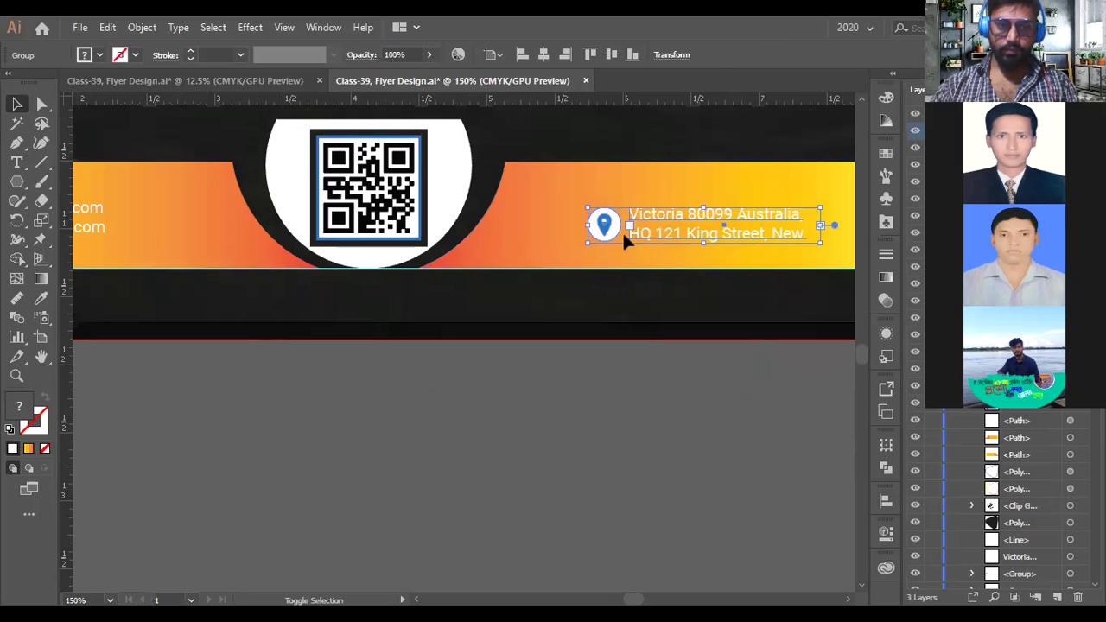
- Shift the pin and address group slightly farther right toward the outer end of the orange band, and deselect it
left_click_drag(622, 235, 646, 237)
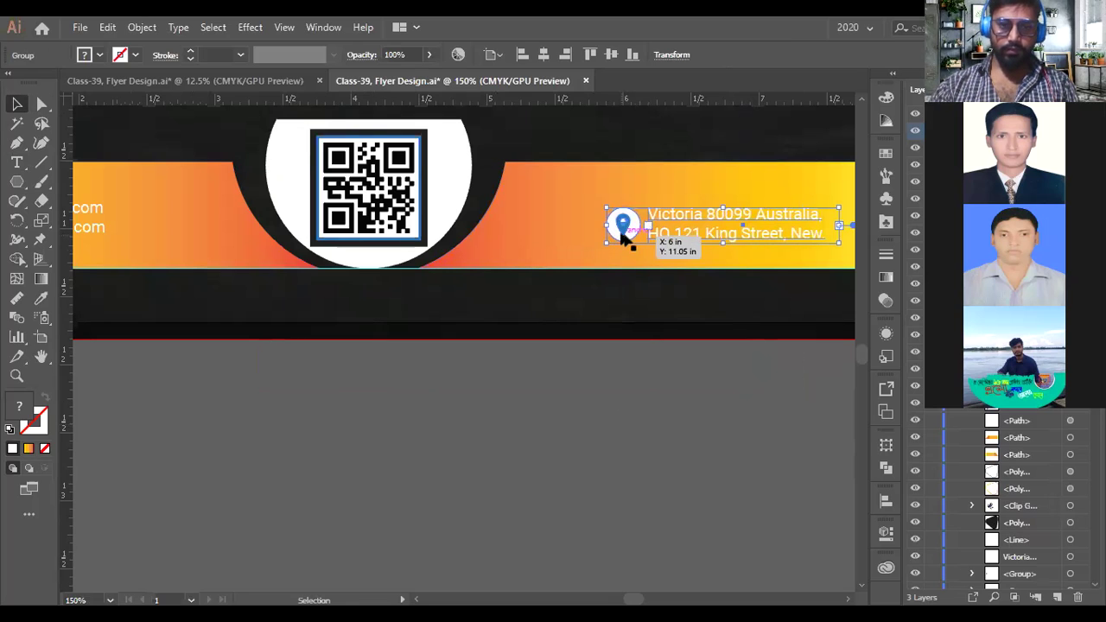
key("ctrl+minus")
key("ctrl+minus")
key("ctrl+minus")
left_click(613, 360)
left_click_drag(606, 431, 590, 509)
left_click_drag(721, 358, 637, 337)
scroll(700, 406, "down", 2)
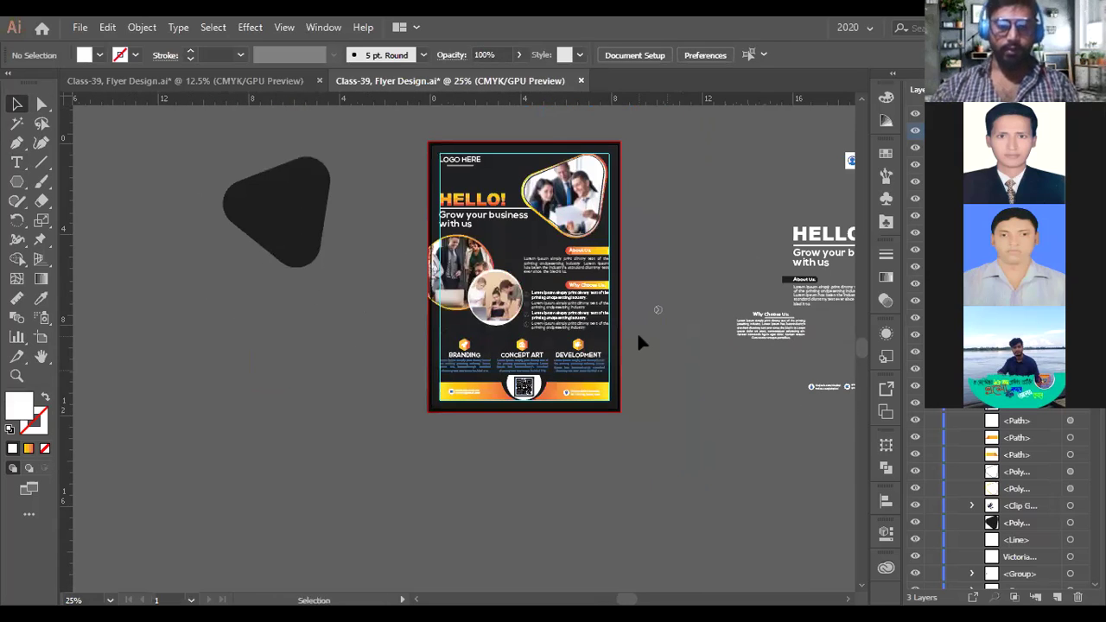
- Copy the large circular photo's yellow-orange gradient stroke onto the small circular photo's white ring with the Eyedropper, and deselect it
scroll(496, 333, "up", 3)
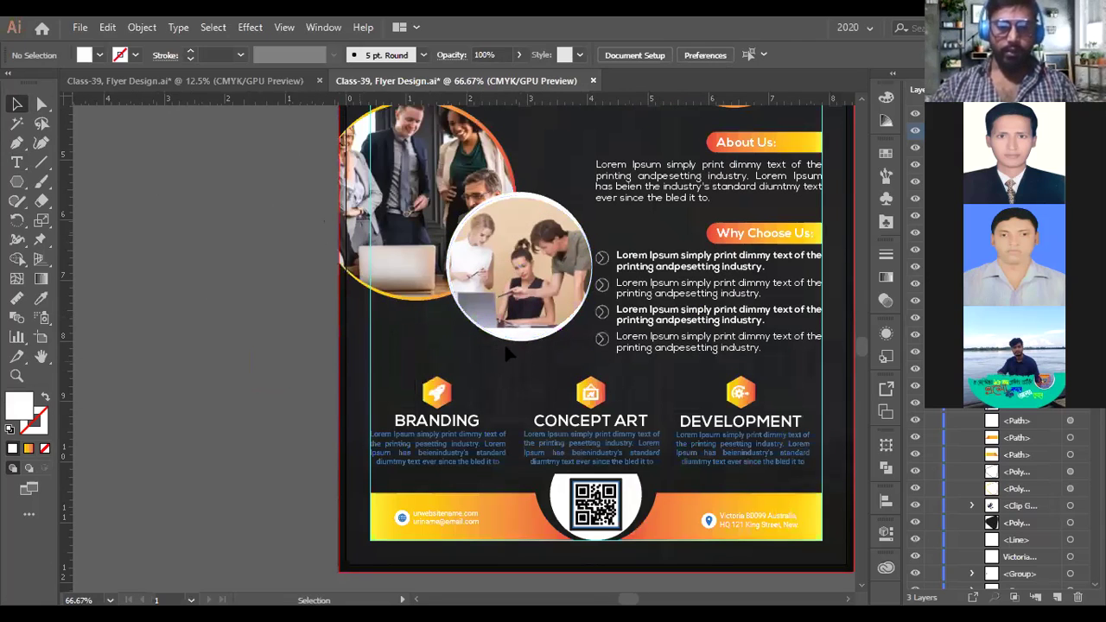
left_click(499, 319)
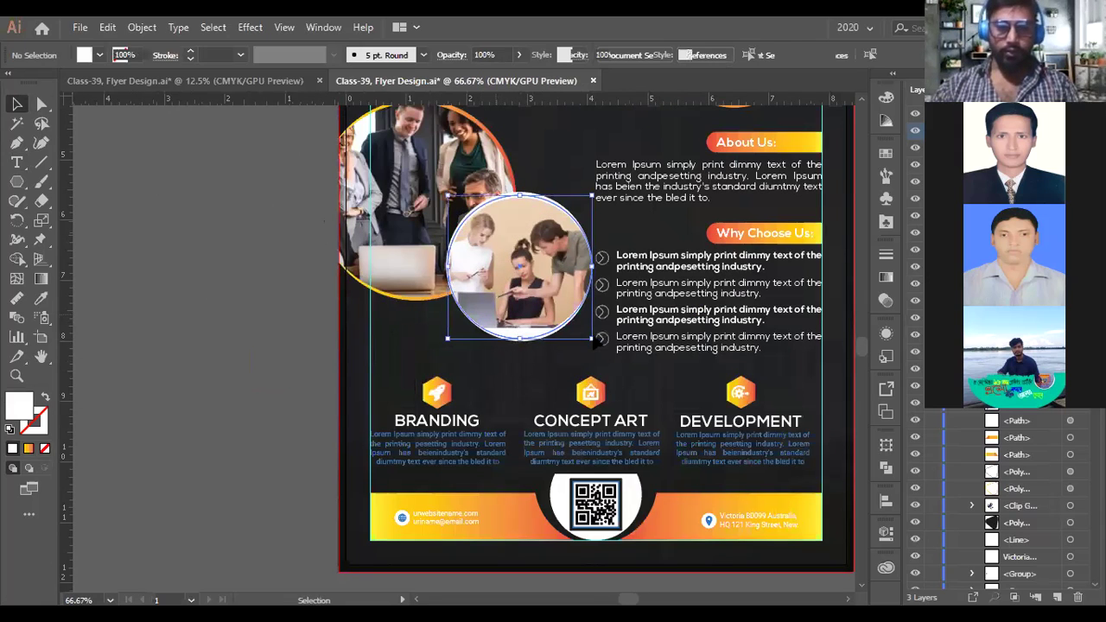
left_click_drag(592, 339, 585, 333)
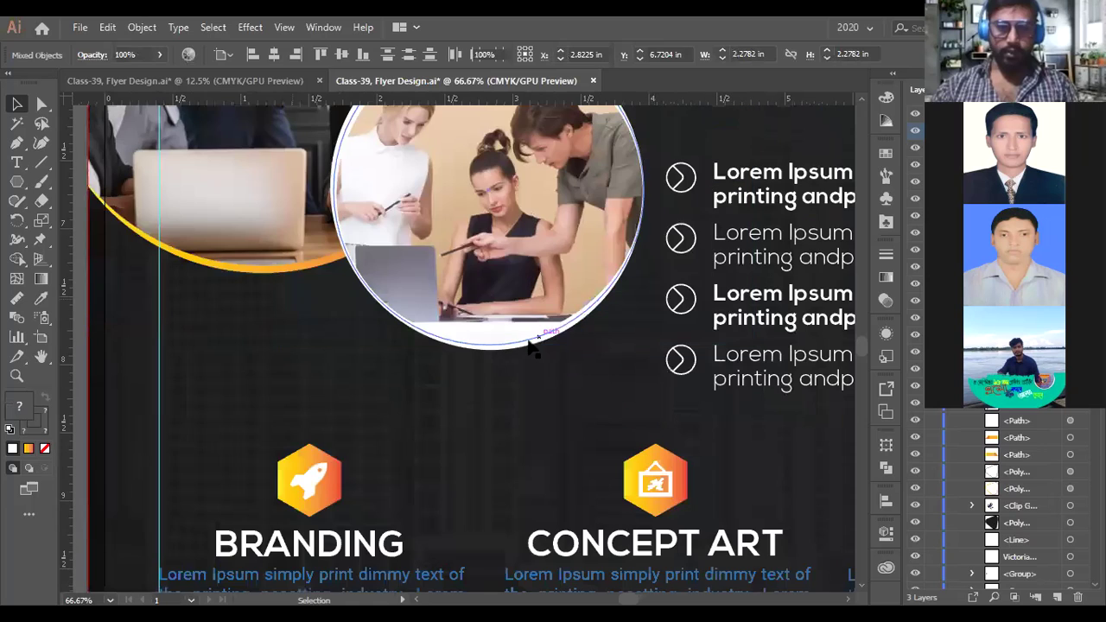
scroll(545, 337, "up", 3)
left_click(538, 341)
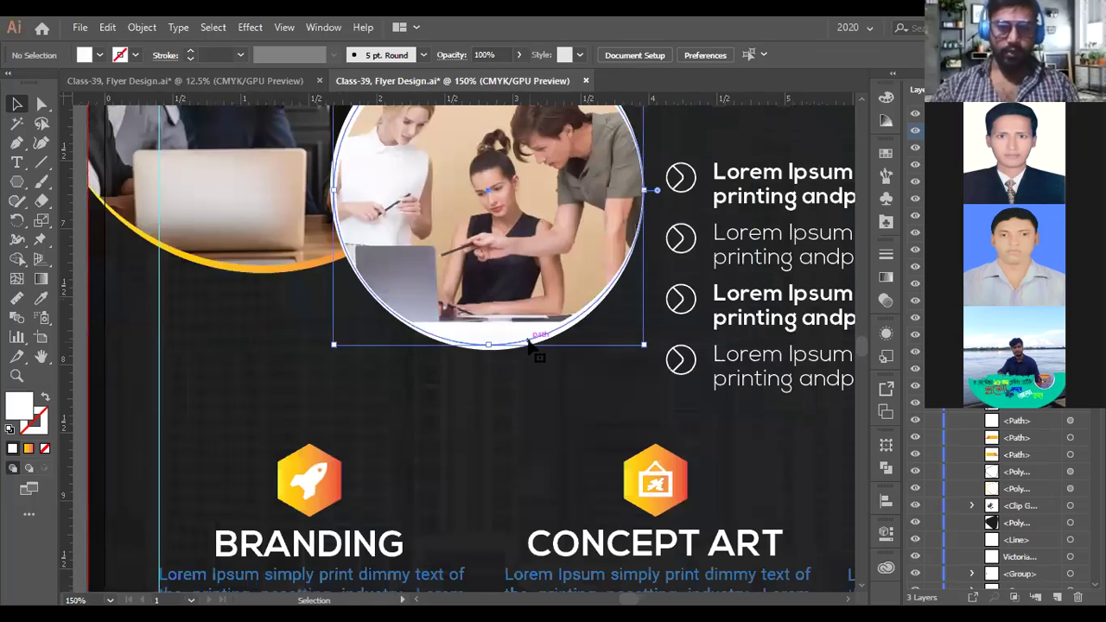
scroll(530, 345, "down", 3)
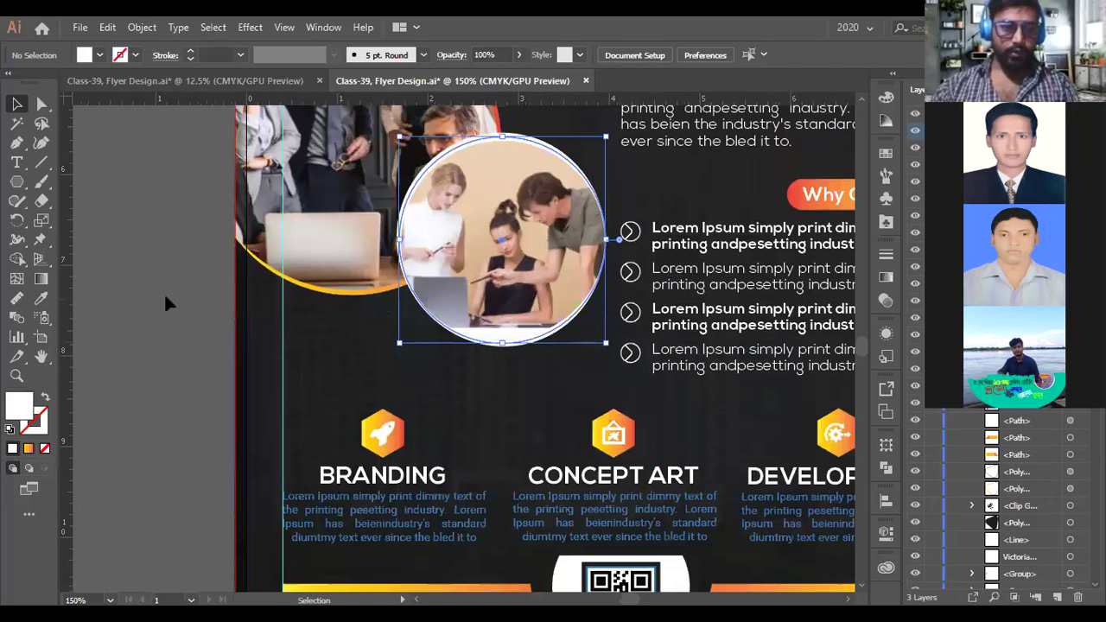
left_click(40, 298)
left_click(333, 284)
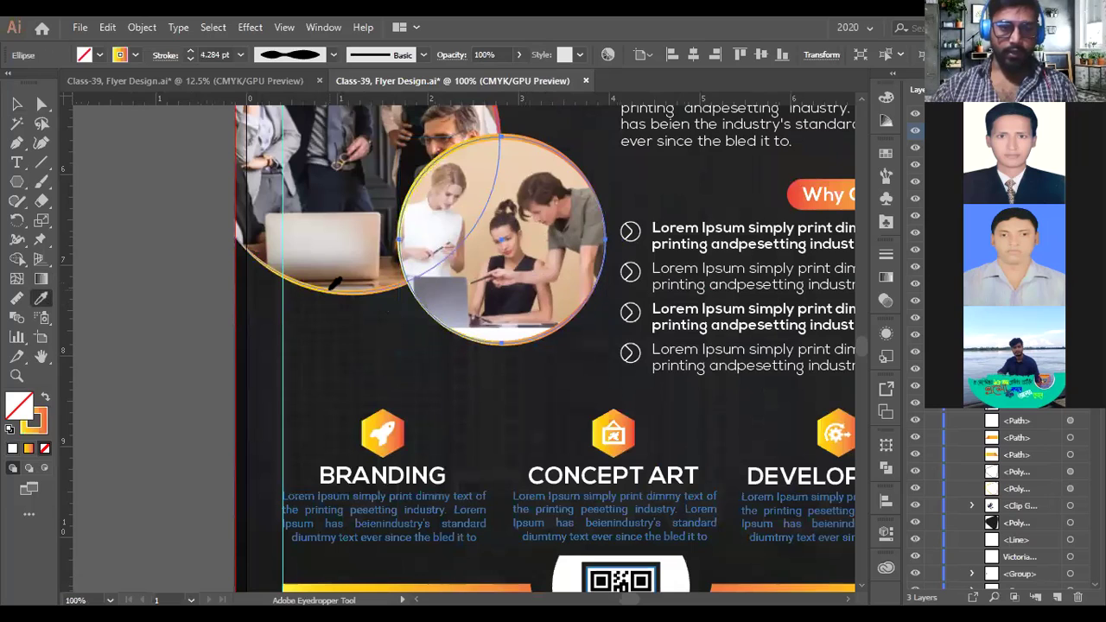
left_click(17, 104)
left_click(158, 236)
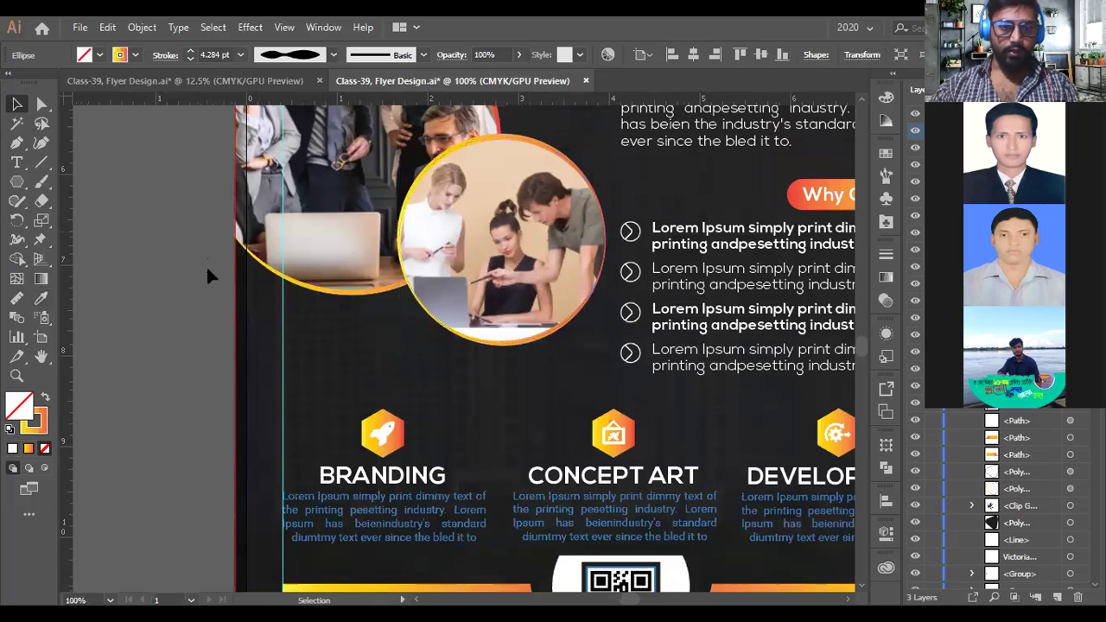
- Examine the flyer layout and check how the small circular photo sits inside its gradient ring and overlaps the large photo
left_click_drag(206, 264, 202, 388)
left_click_drag(190, 313, 179, 323)
key("ctrl+0")
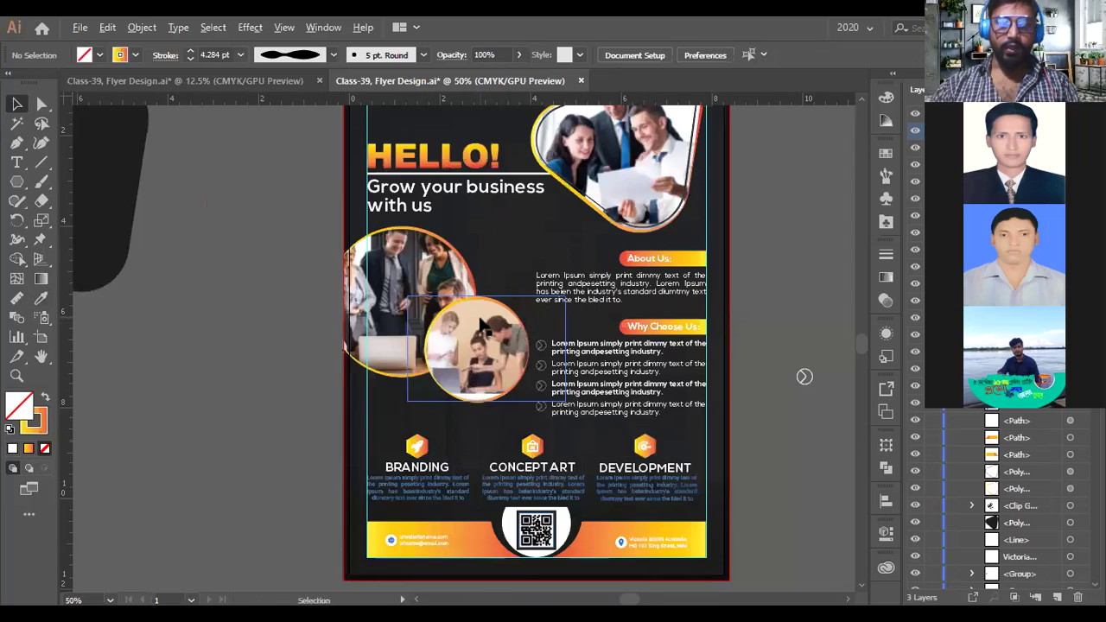
key("ctrl+equal")
scroll(734, 307, "up", 1)
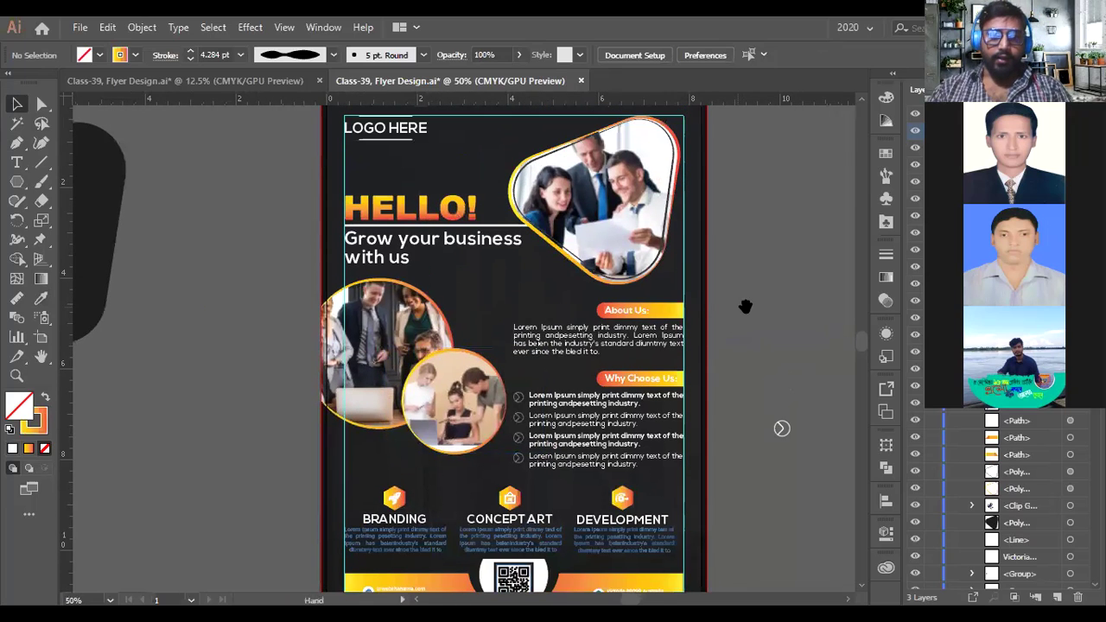
left_click_drag(744, 312, 713, 311)
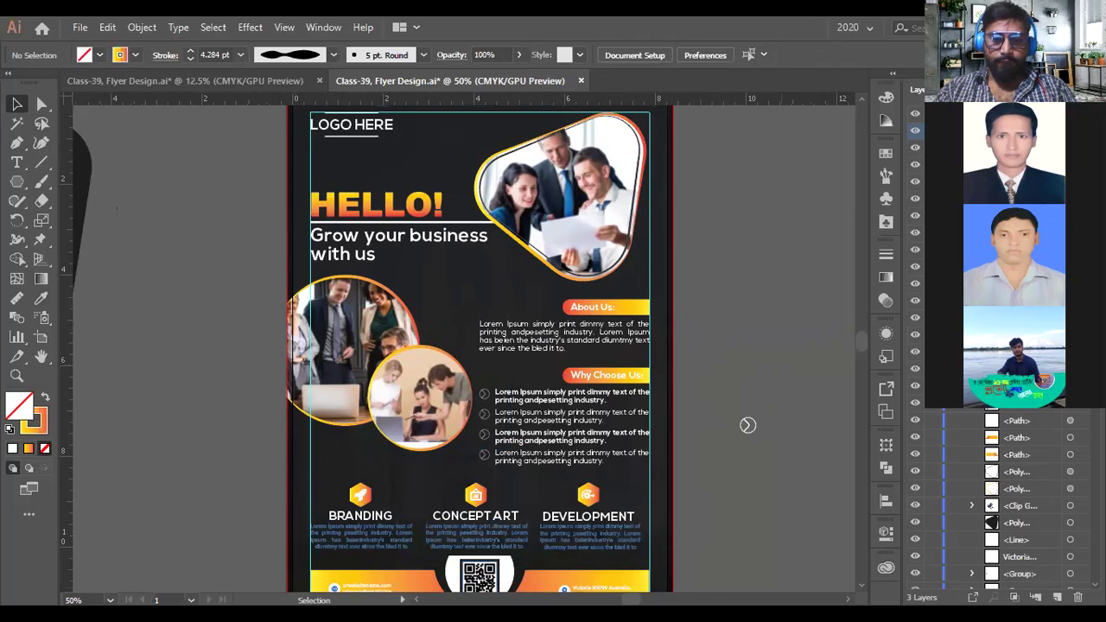
scroll(393, 311, "down", 3)
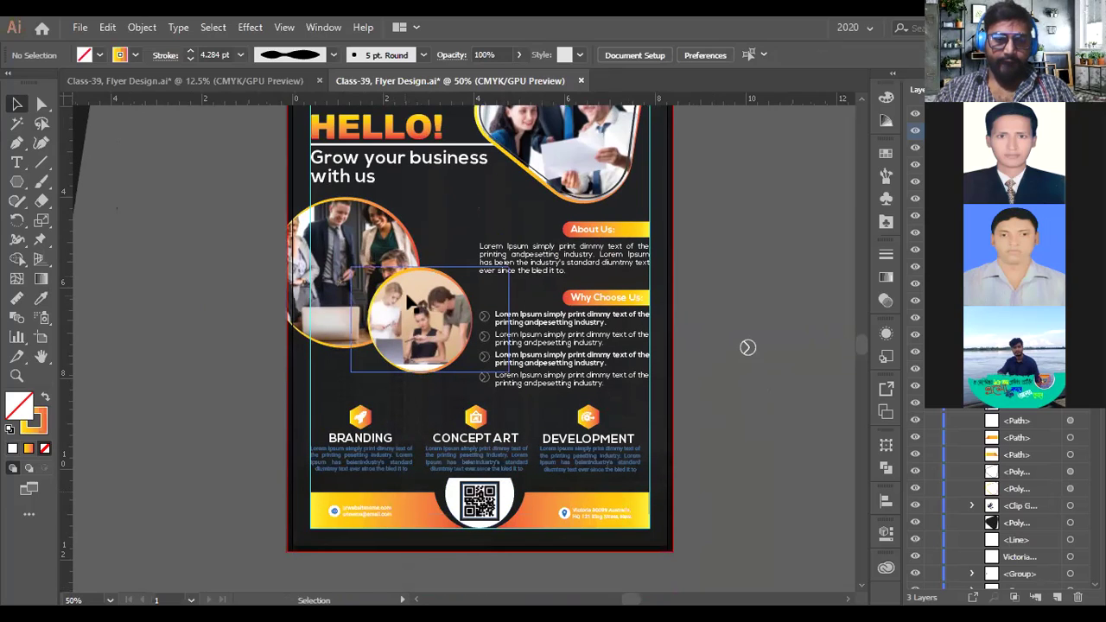
left_click_drag(426, 332, 423, 328)
scroll(423, 327, "up", 1)
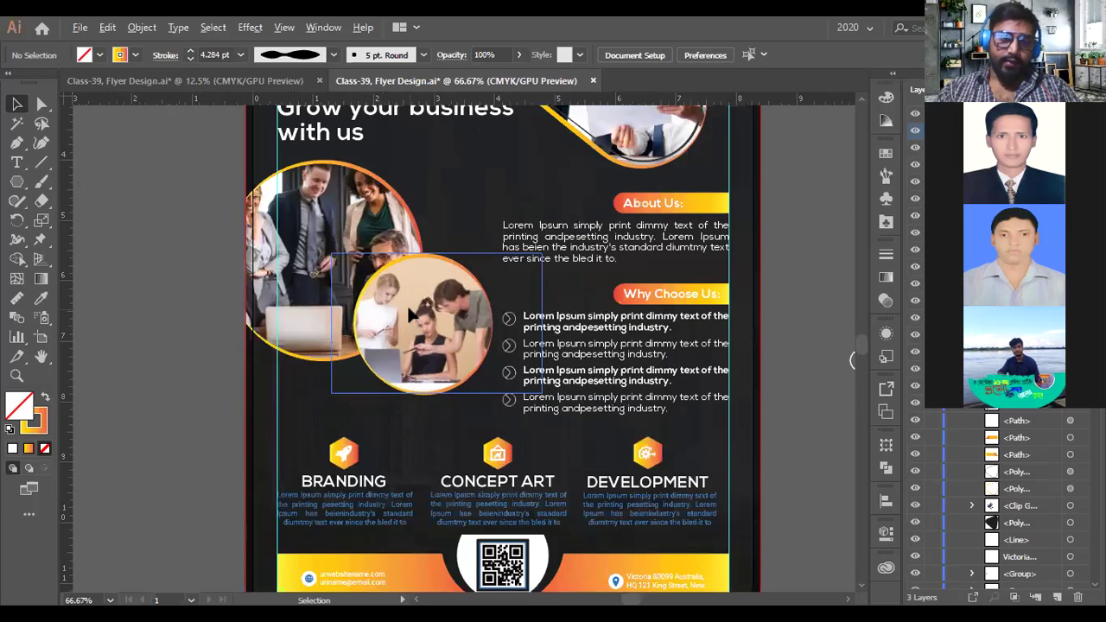
scroll(406, 307, "up", 1)
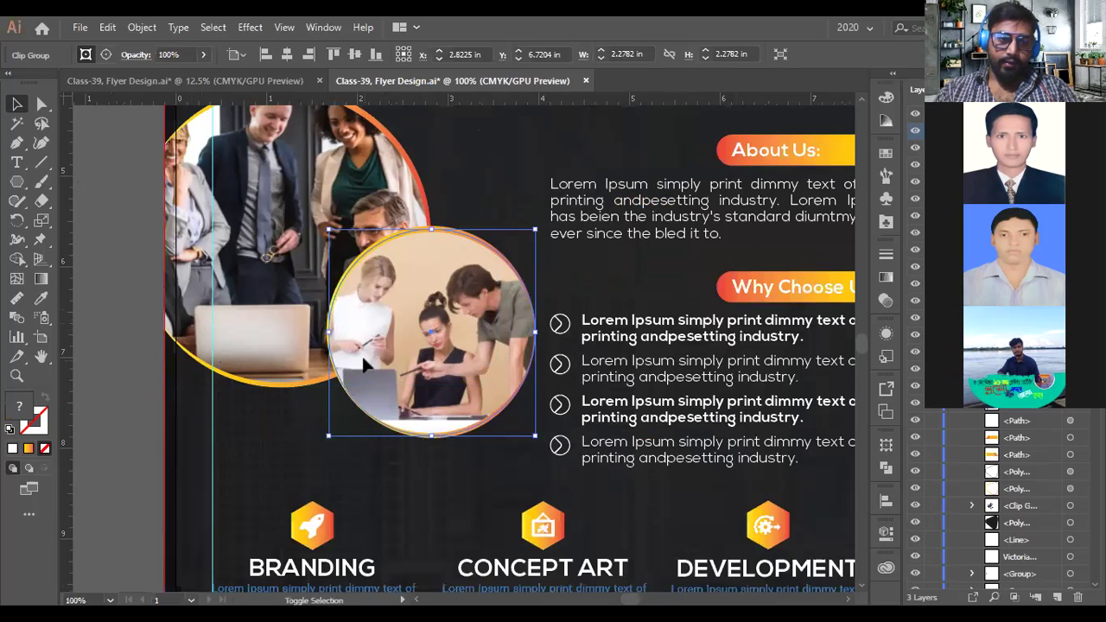
scroll(353, 293, "up", 2)
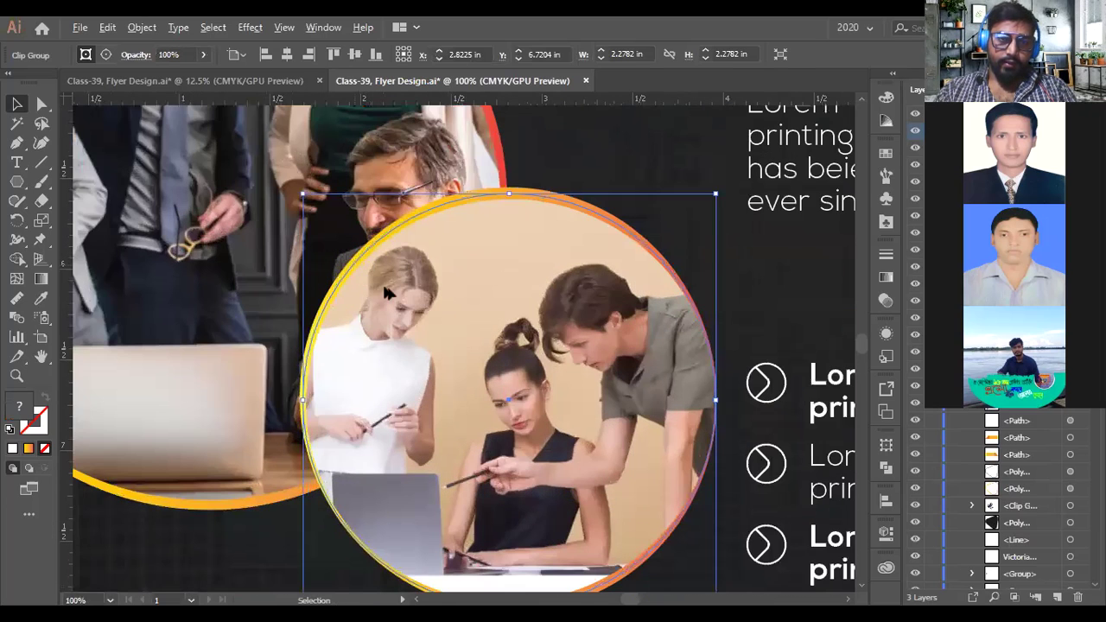
left_click_drag(387, 294, 396, 301)
scroll(456, 354, "down", 2)
key("ctrl+shift+a")
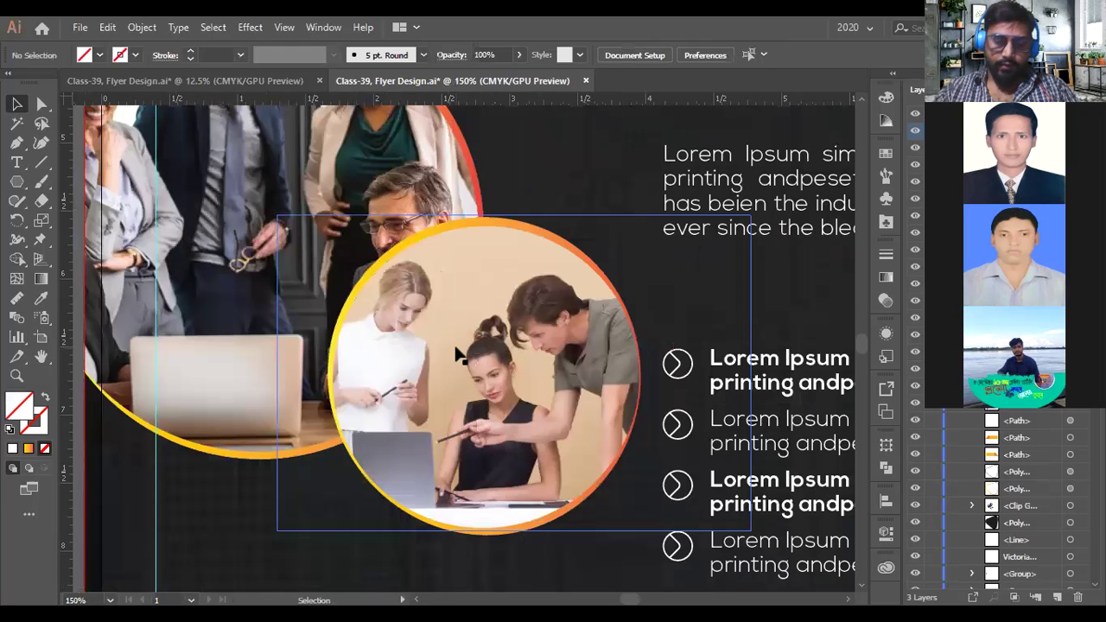
key("a")
key("v")
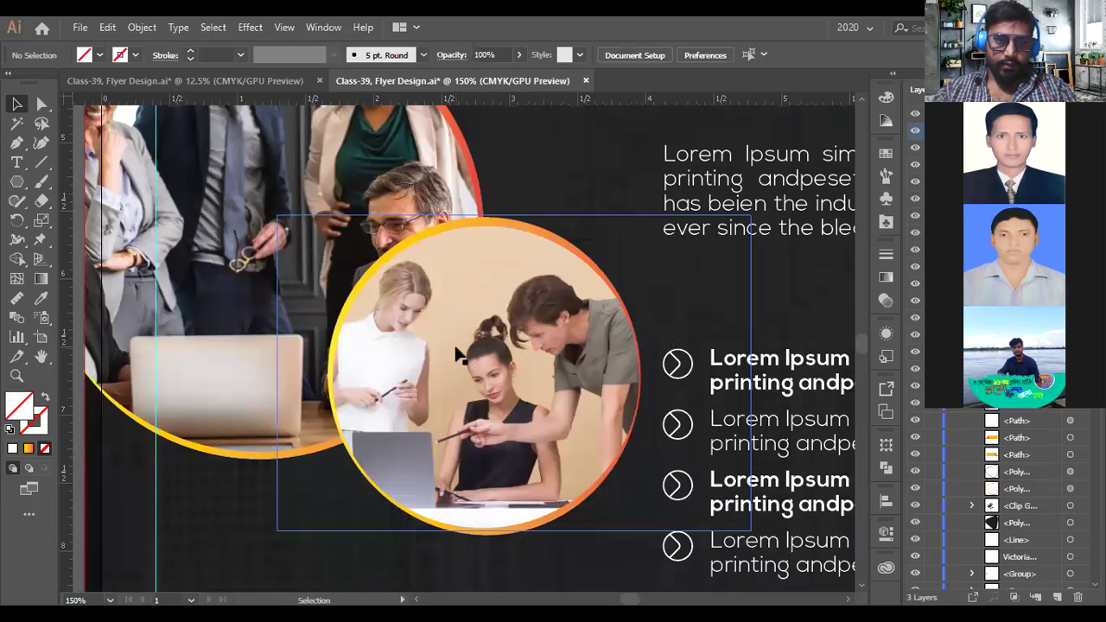
- Bring the large circular photo and its gradient ring in front of the small circular photo, and deselect them
scroll(456, 354, "down", 2)
scroll(271, 323, "down", 2)
left_click(330, 382)
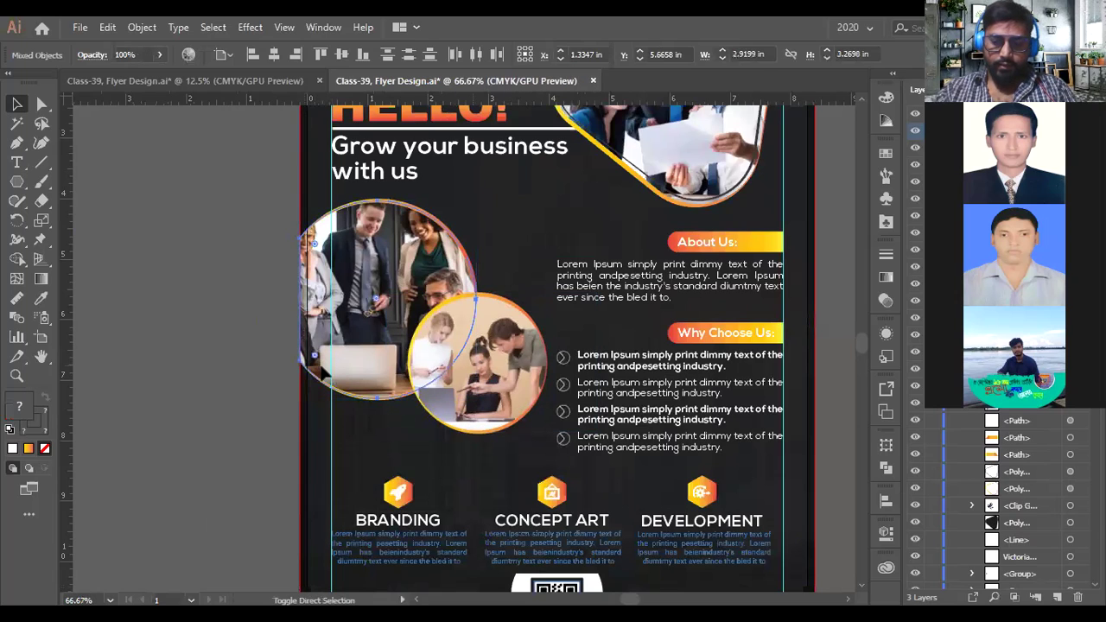
key("ctrl+shift+bracketright")
left_click(189, 349)
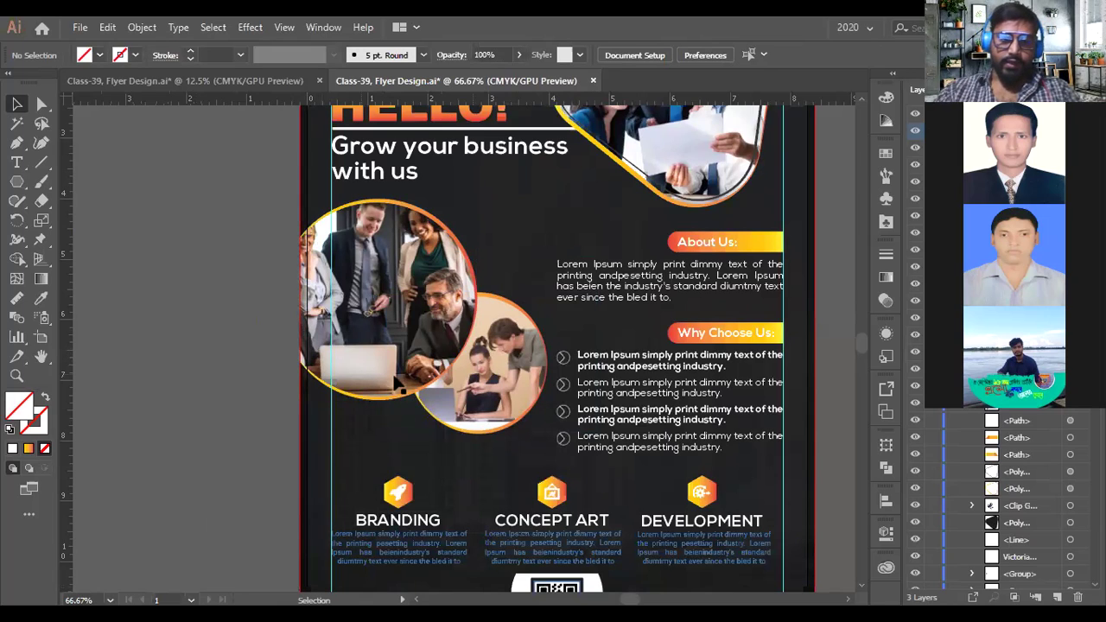
- Select both circular photos and review their overlap against the rest of the flyer
scroll(324, 377, "down", 1)
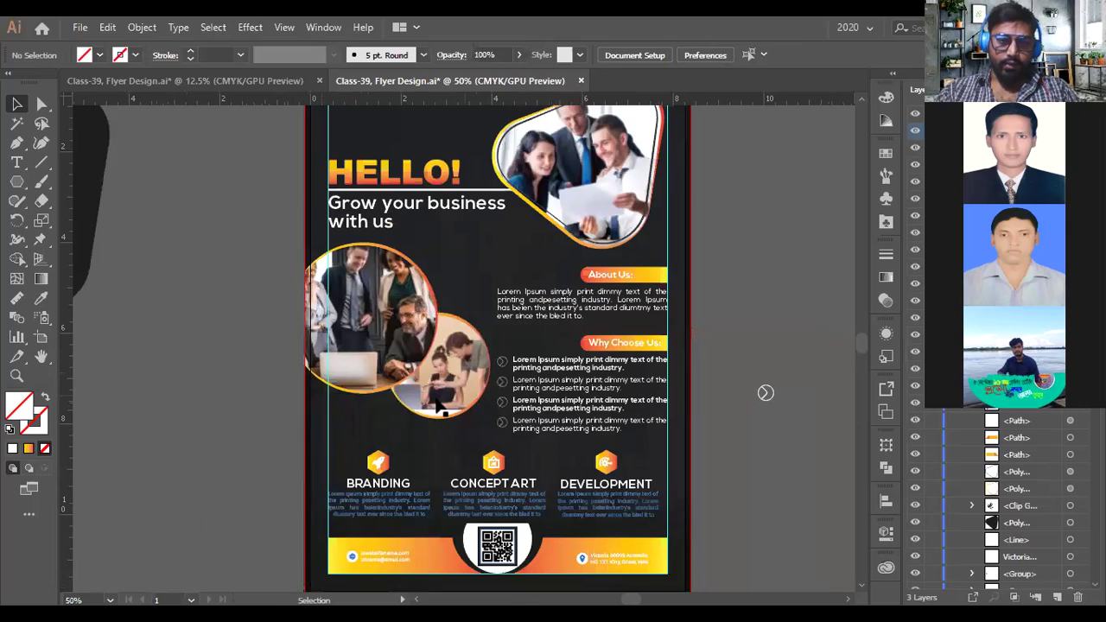
scroll(437, 399, "up", 1)
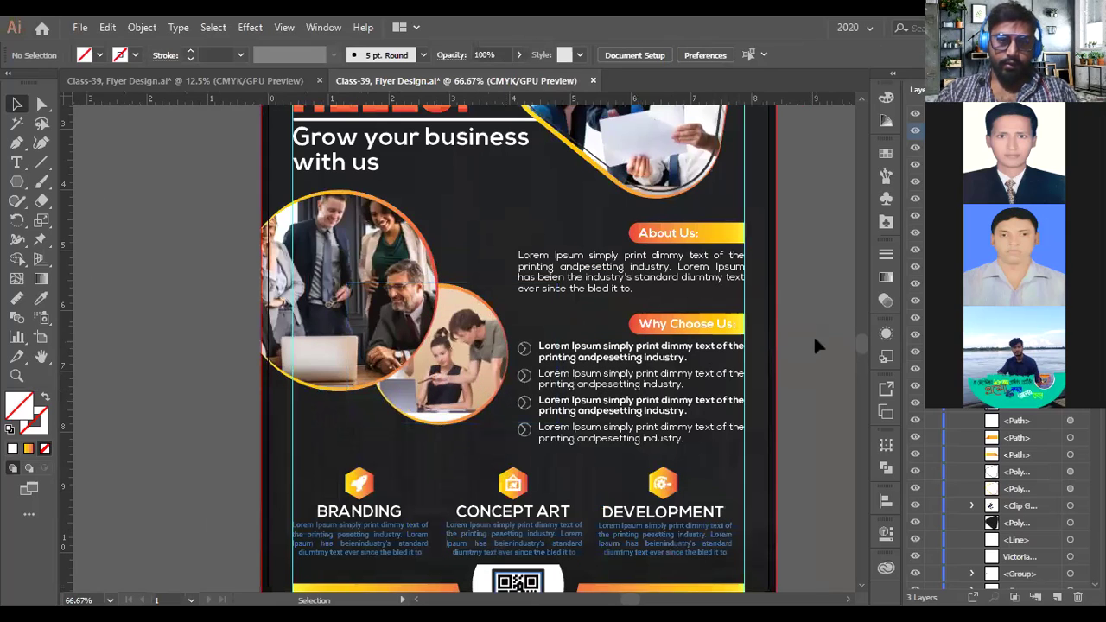
left_click(423, 397)
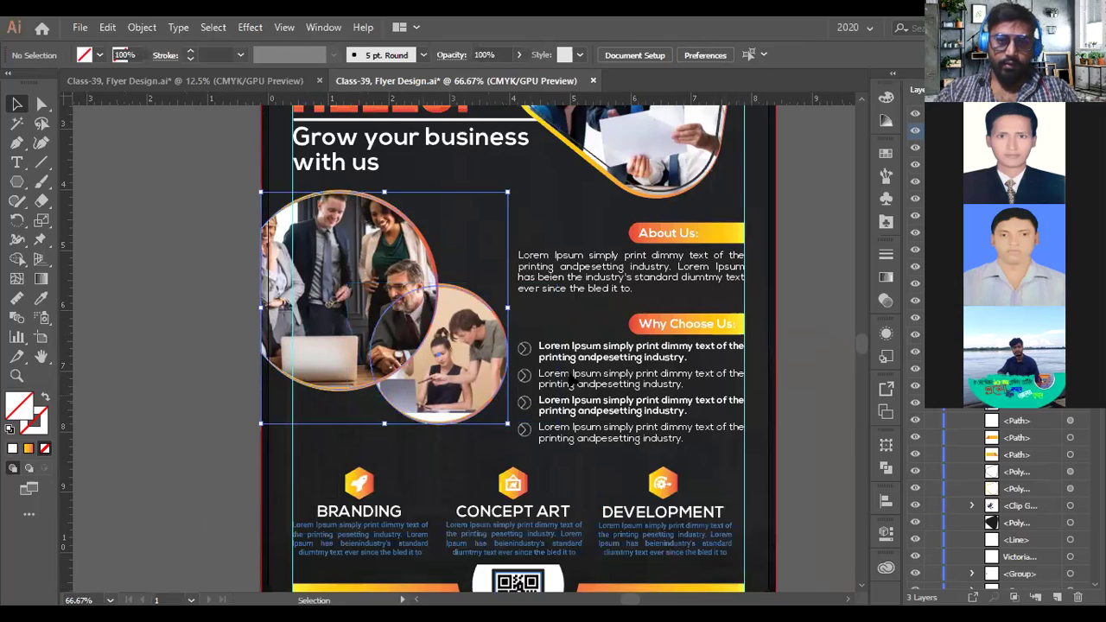
left_click_drag(812, 311, 785, 357)
scroll(785, 363, "up", 3)
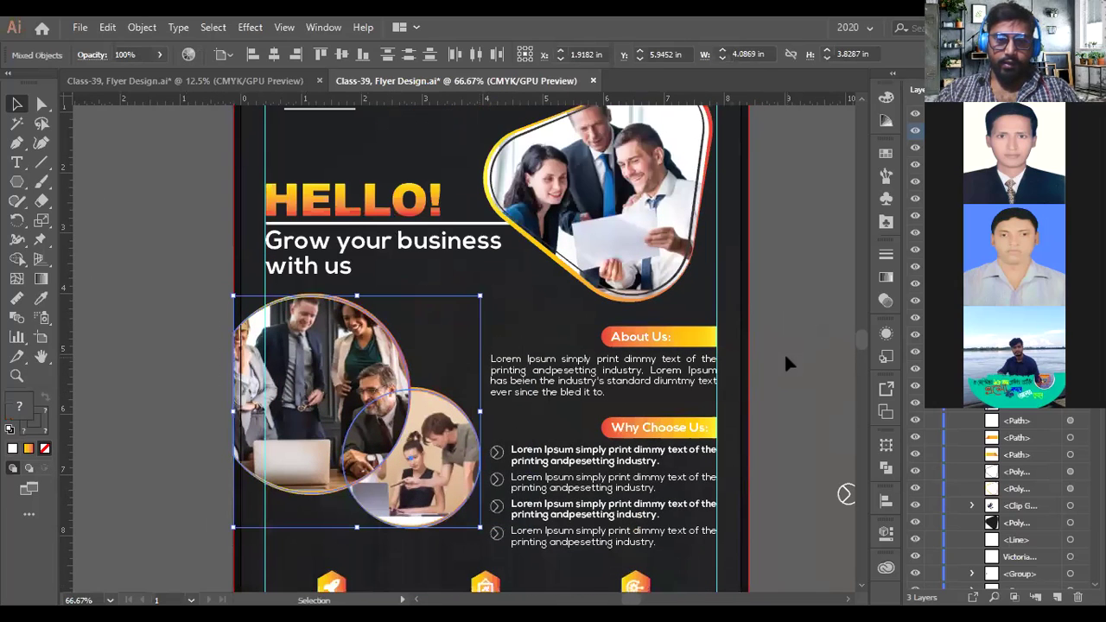
scroll(785, 363, "down", 2)
scroll(785, 356, "up", 5)
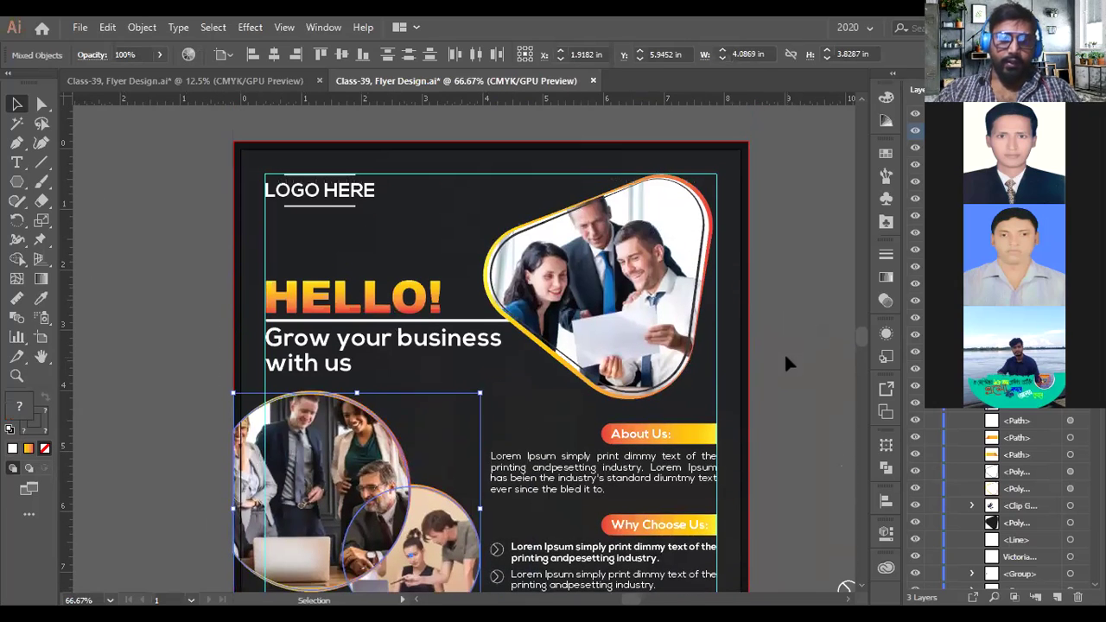
scroll(785, 356, "down", 1, "alt")
scroll(704, 327, "down", 2, "alt")
- Deselect the two circular photos and save the flyer document
left_click(696, 331)
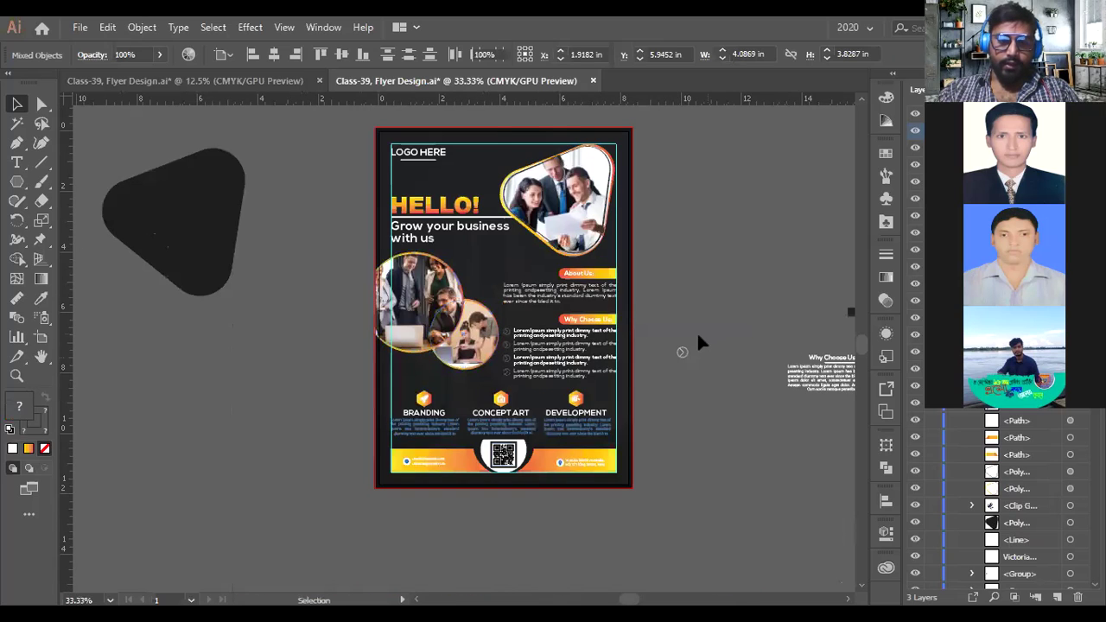
scroll(658, 326, "up", 1, "alt")
left_click_drag(657, 326, 688, 349)
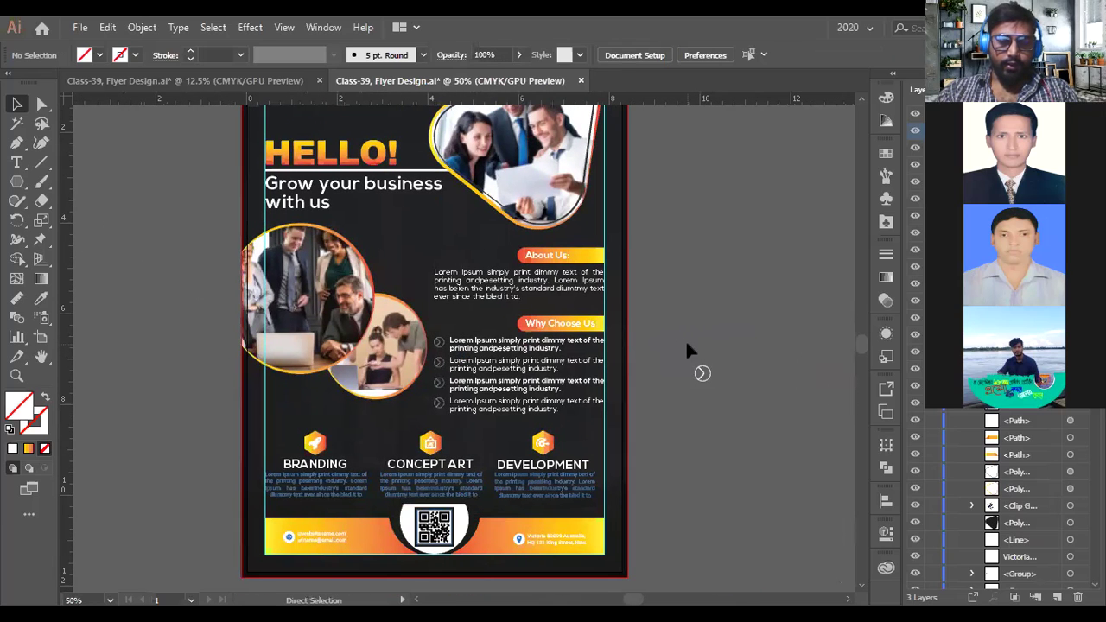
key("ctrl+s")
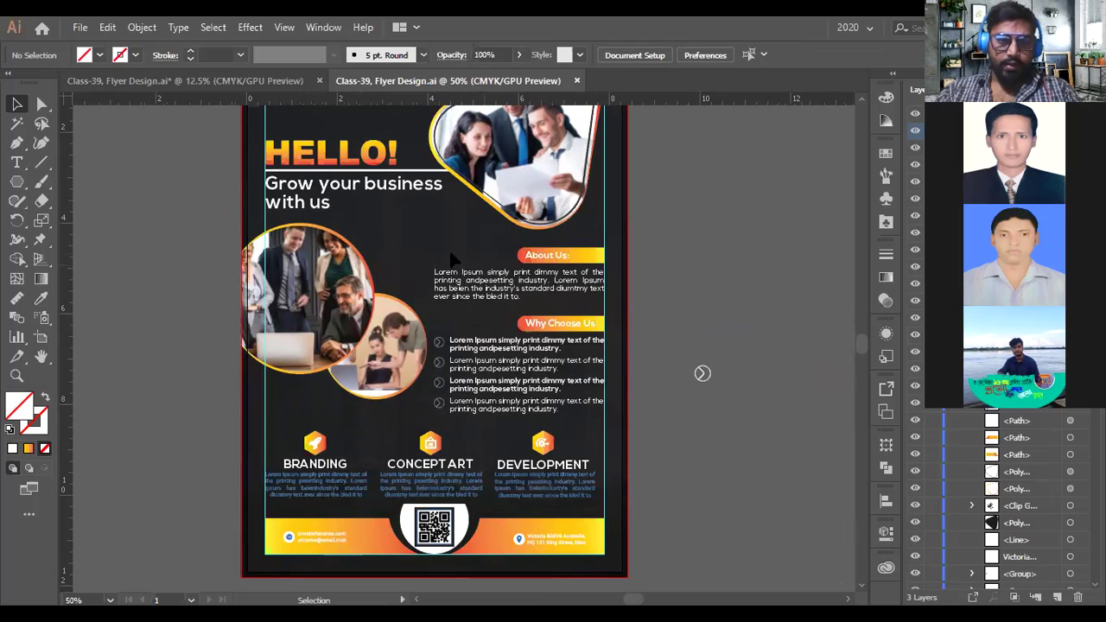
- Move the black 85% opacity background rectangle off the artboard, beyond the dark rounded triangle, to uncover the city photo, and deselect it
scroll(444, 240, "up", 2)
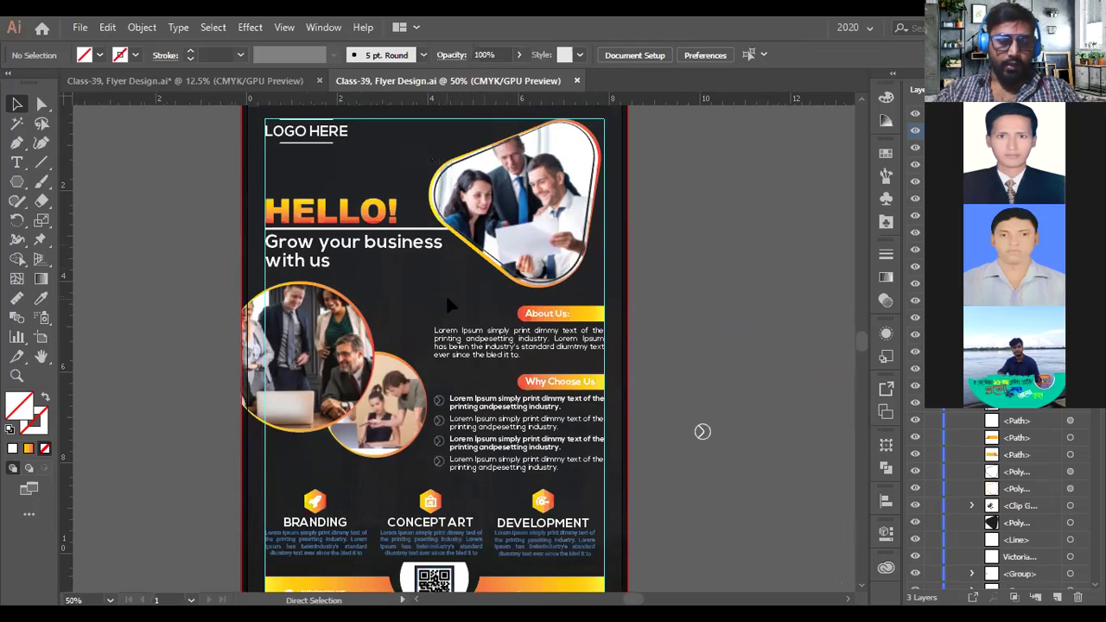
scroll(695, 353, "down", 1)
left_click_drag(583, 328, 172, 294)
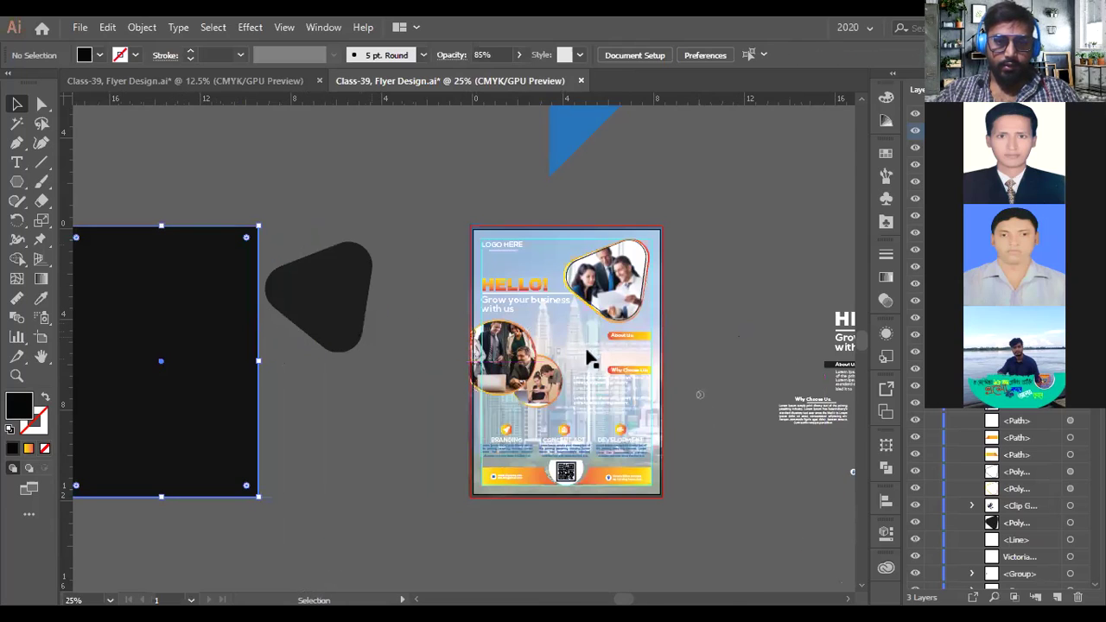
scroll(589, 359, "up", 1)
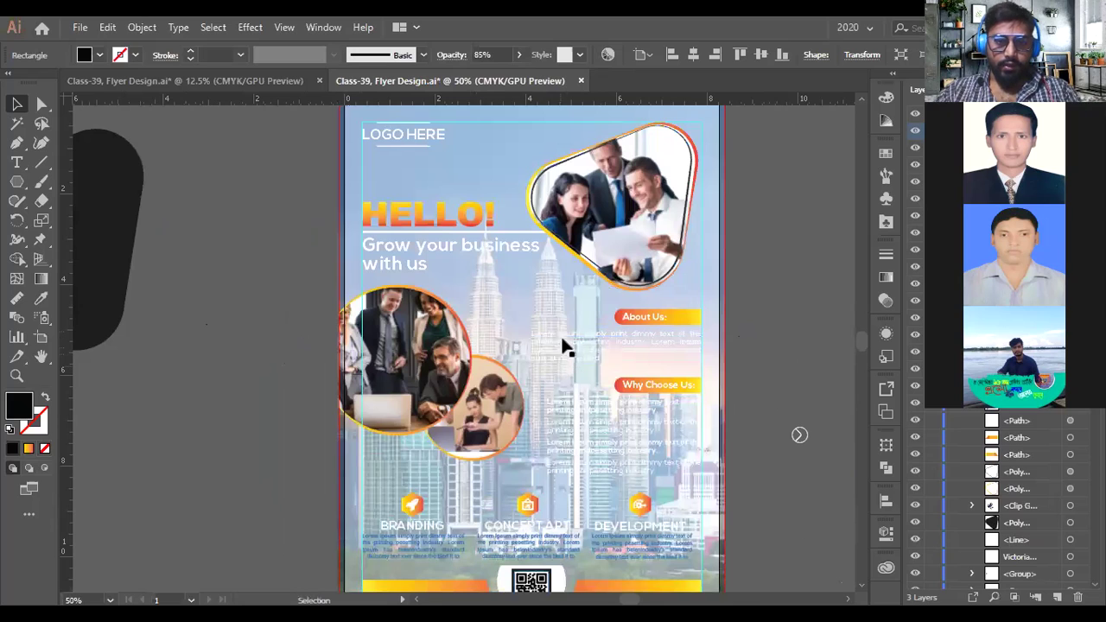
scroll(544, 302, "down", 1)
scroll(526, 258, "down", 1)
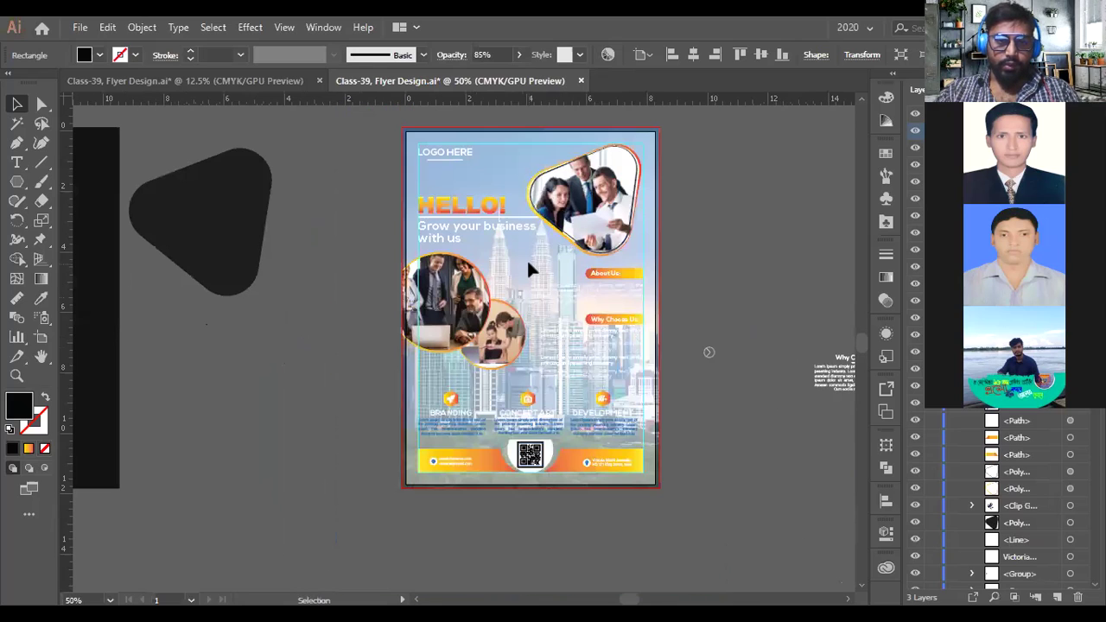
left_click(395, 267)
left_click(547, 289)
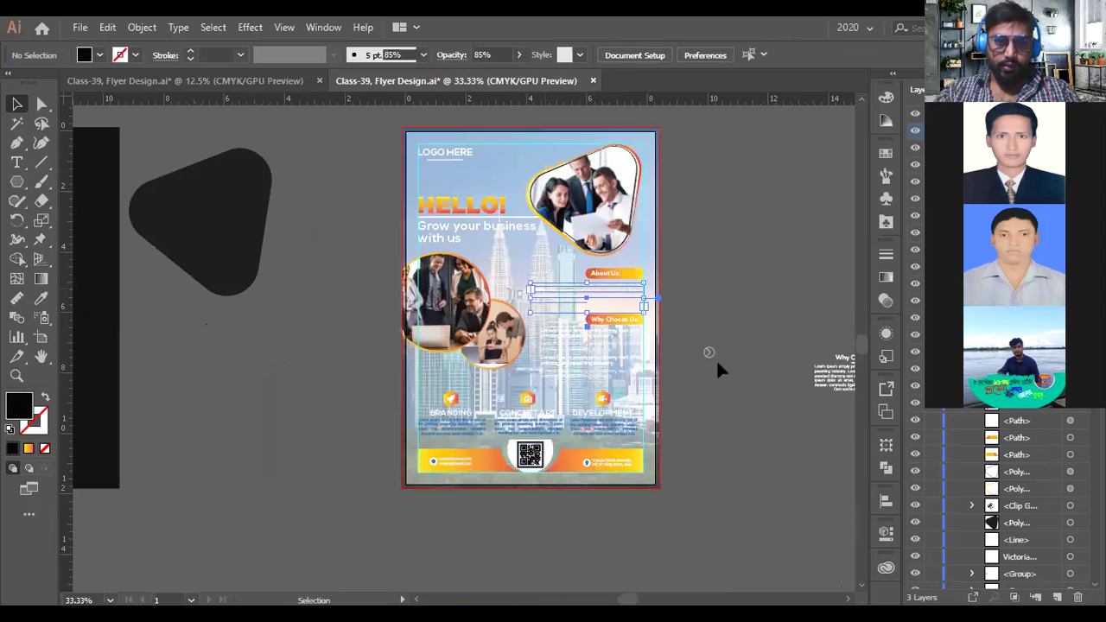
left_click(683, 379)
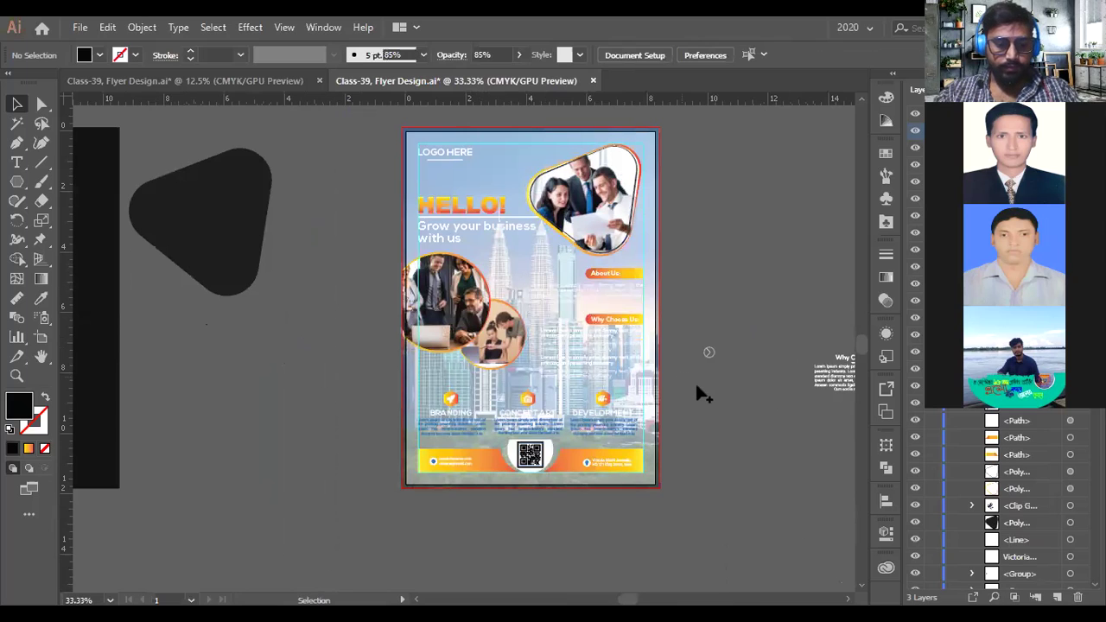
key("v")
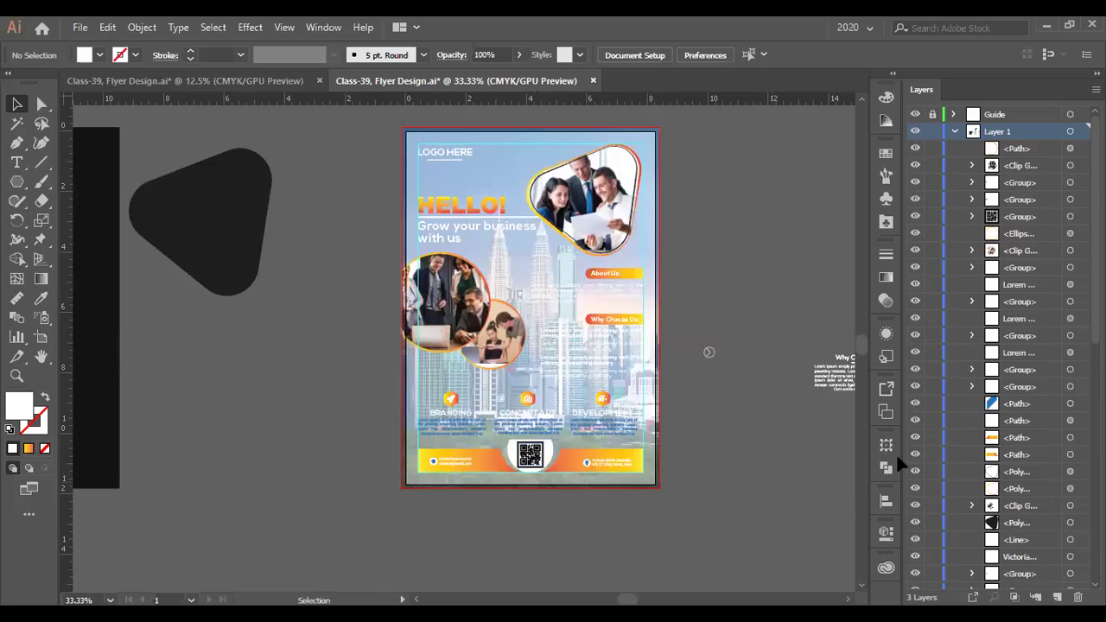
- Hide the Background layer containing the city photo
scroll(898, 464, "down", 10)
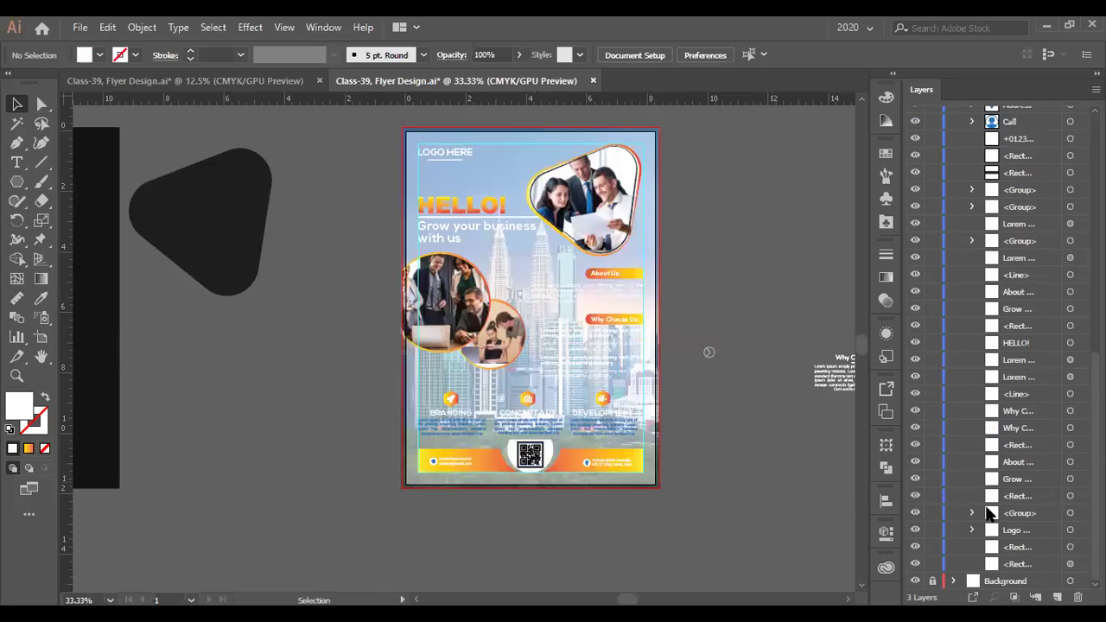
left_click(914, 581)
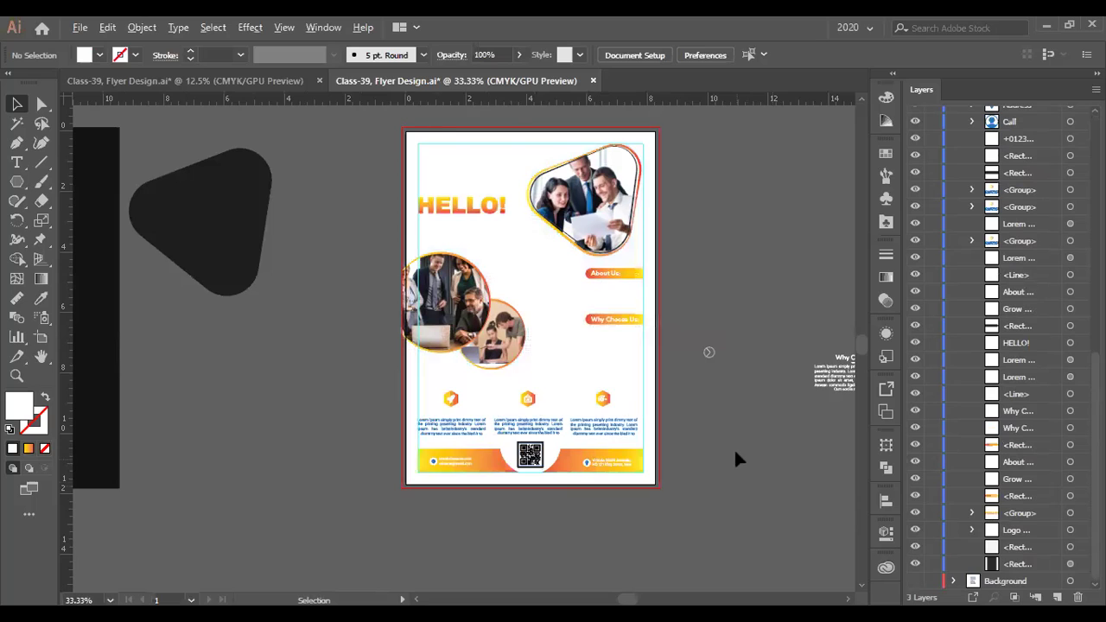
- Recolor the white LOGO HERE group by sampling the dark fill of the rounded triangle beside the artboard
scroll(733, 447, "up", 1)
left_click_drag(664, 409, 743, 466)
scroll(452, 294, "up", 4)
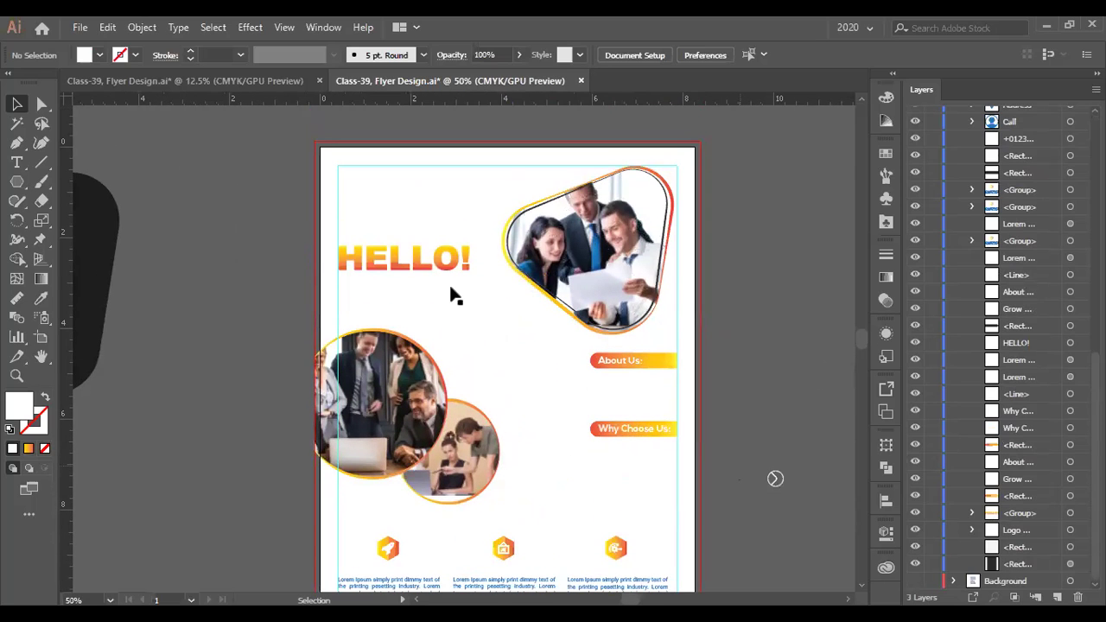
left_click(400, 186)
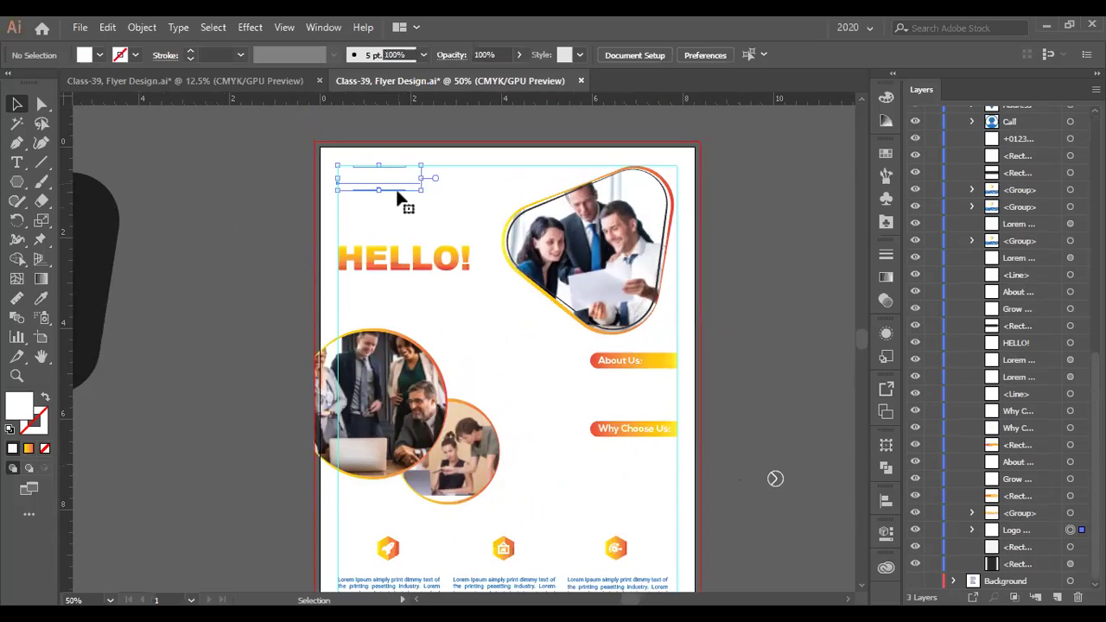
left_click(41, 298)
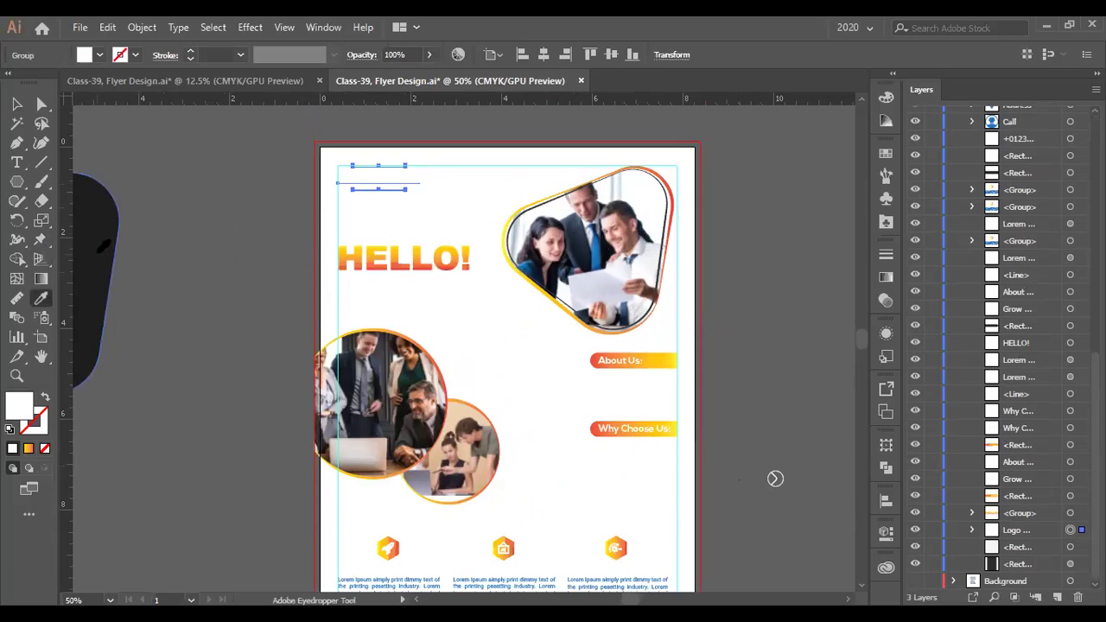
left_click(101, 247)
left_click(18, 105)
- Recolor the About Us paragraph and a Why Choose Us paragraph with the dark fill sampled from the rounded triangle
left_click(587, 384)
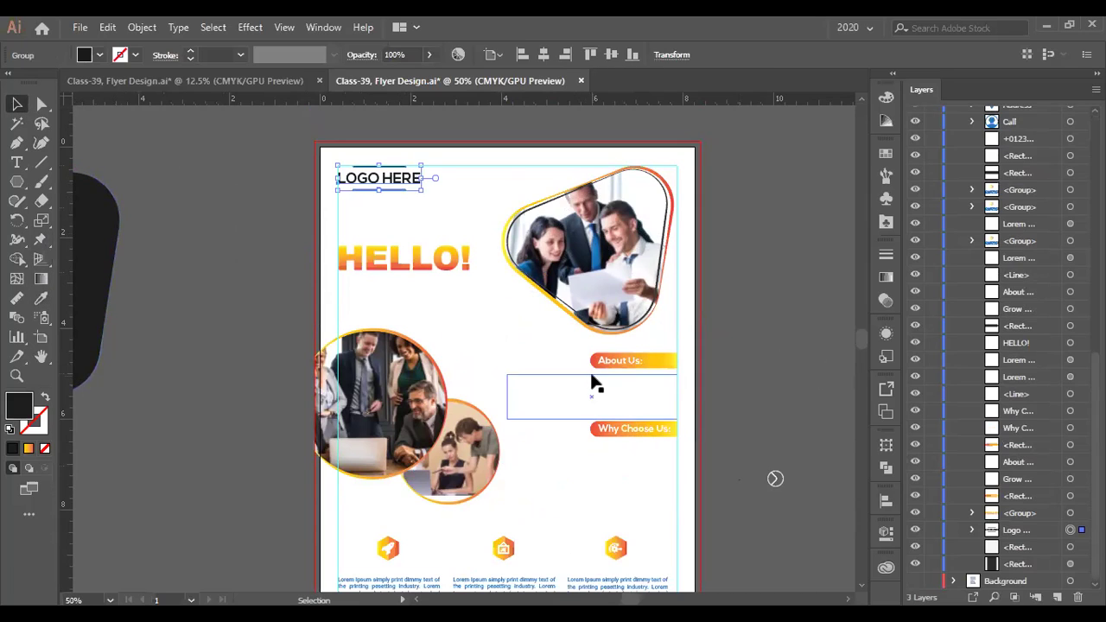
left_click(598, 475, "shift")
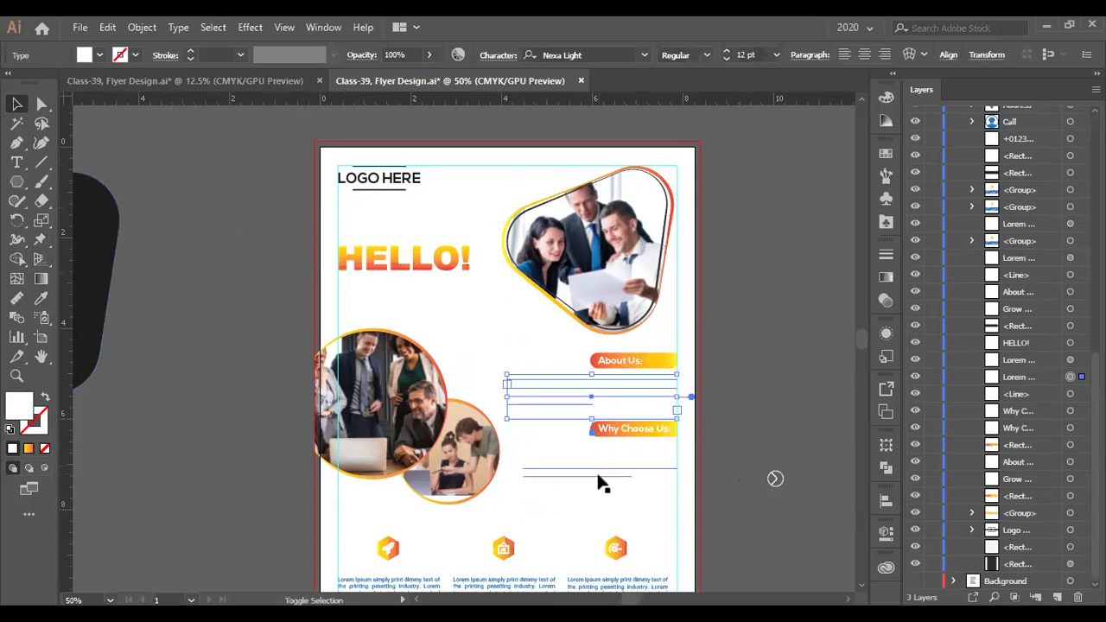
left_click(41, 298)
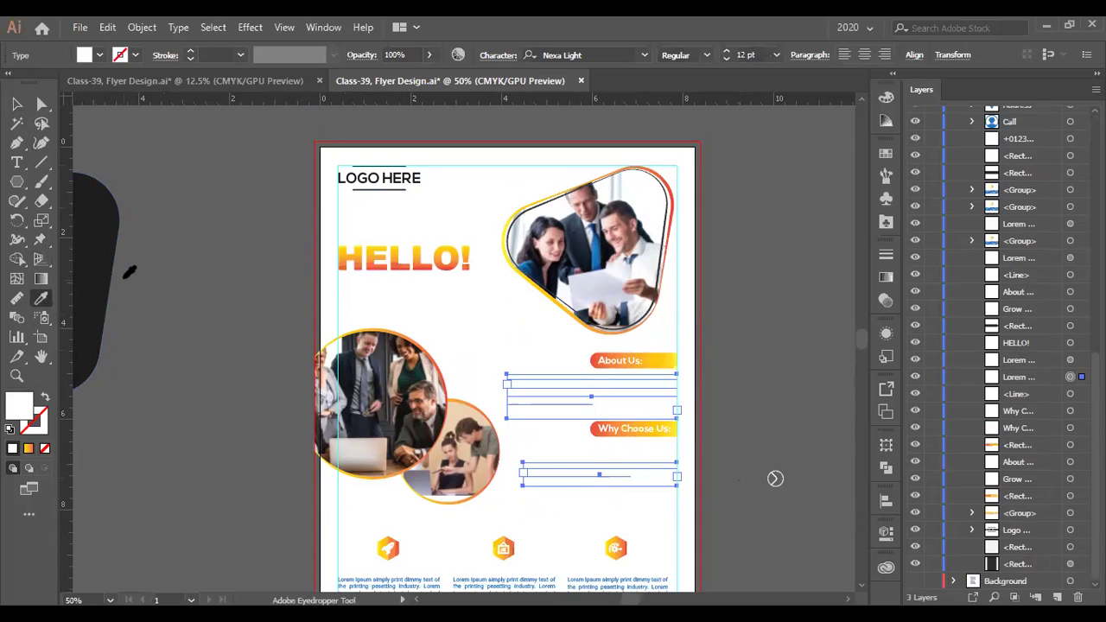
left_click(102, 260)
left_click(17, 104)
- Recolor the "Grow your business with us" tagline with the dark fill sampled from the rounded triangle
left_click(407, 298)
left_click(40, 298)
left_click(113, 245)
left_click(17, 104)
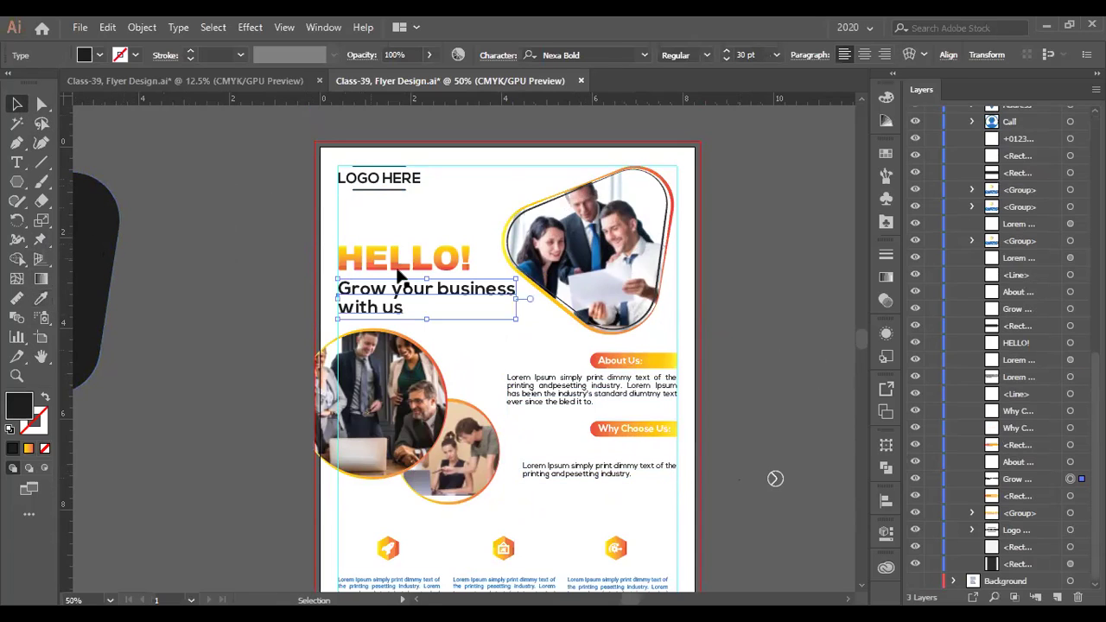
- Give the line under HELLO! a 2 pt stroke in the rounded triangle's dark color, with no fill
left_click(458, 276)
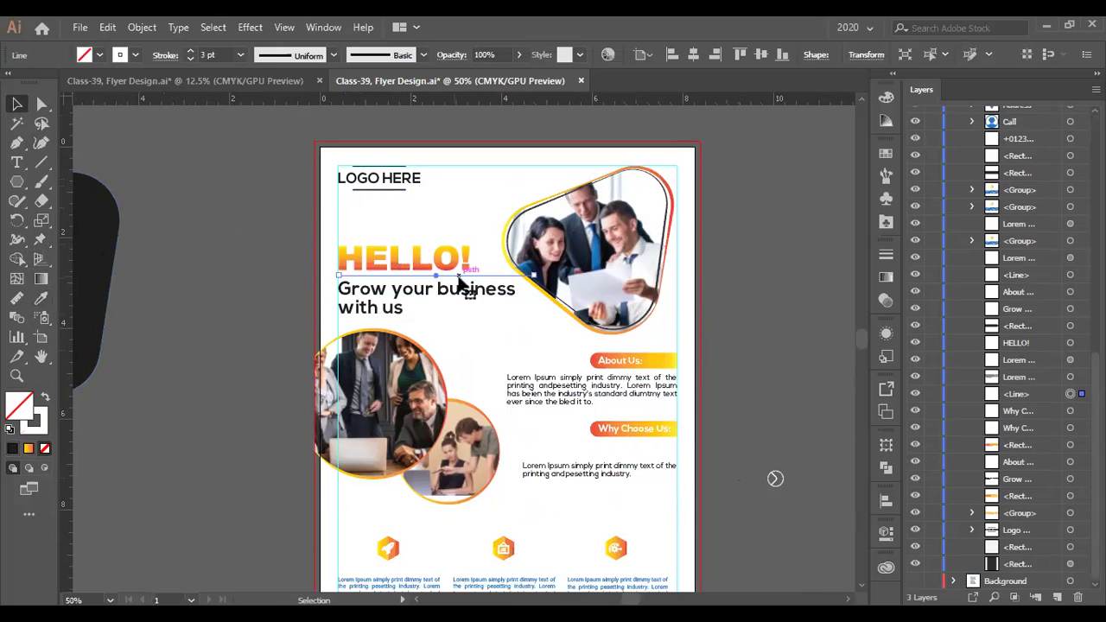
left_click(40, 298)
left_click(98, 267)
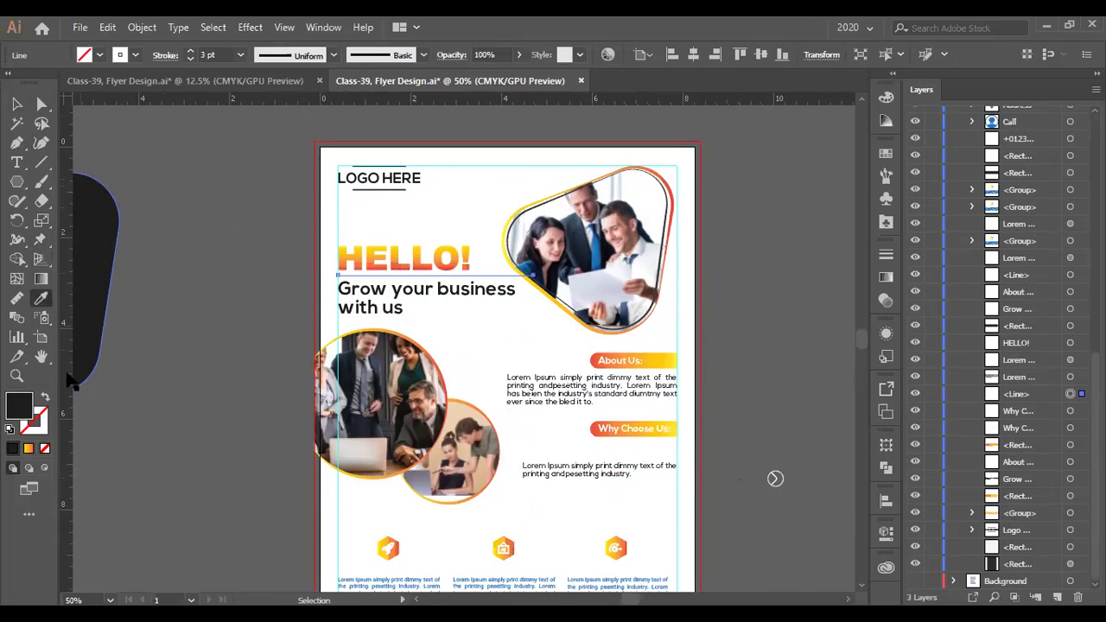
left_click(47, 400)
left_click(210, 55)
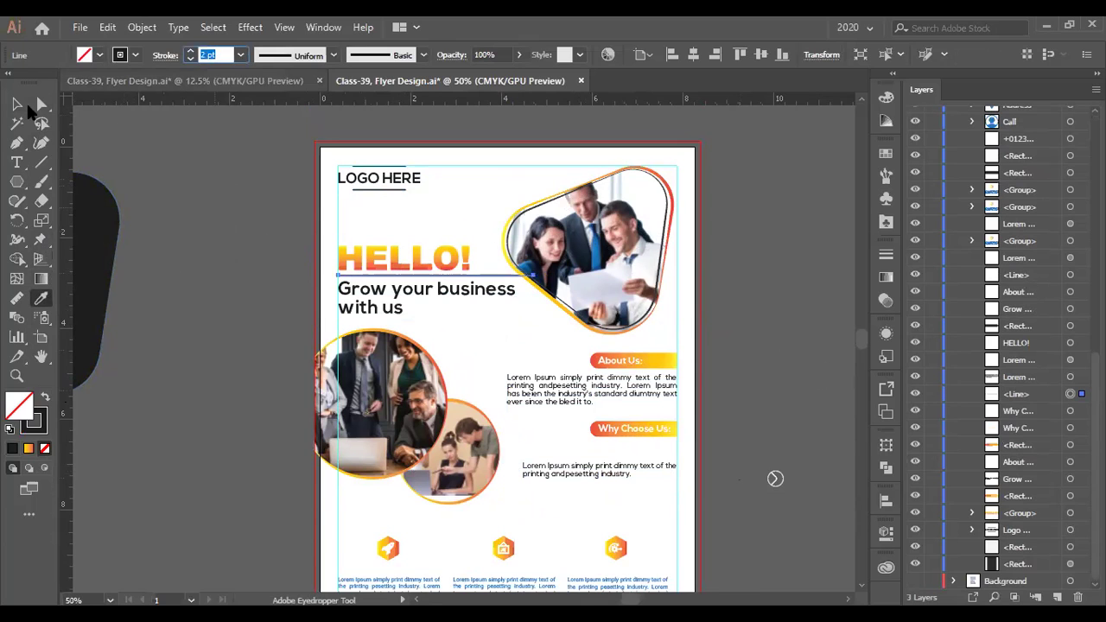
key("Return")
key("v")
- Shorten the line under HELLO! by moving its photo-side endpoint to about X 4.17 in, and deselect it
left_click(43, 103)
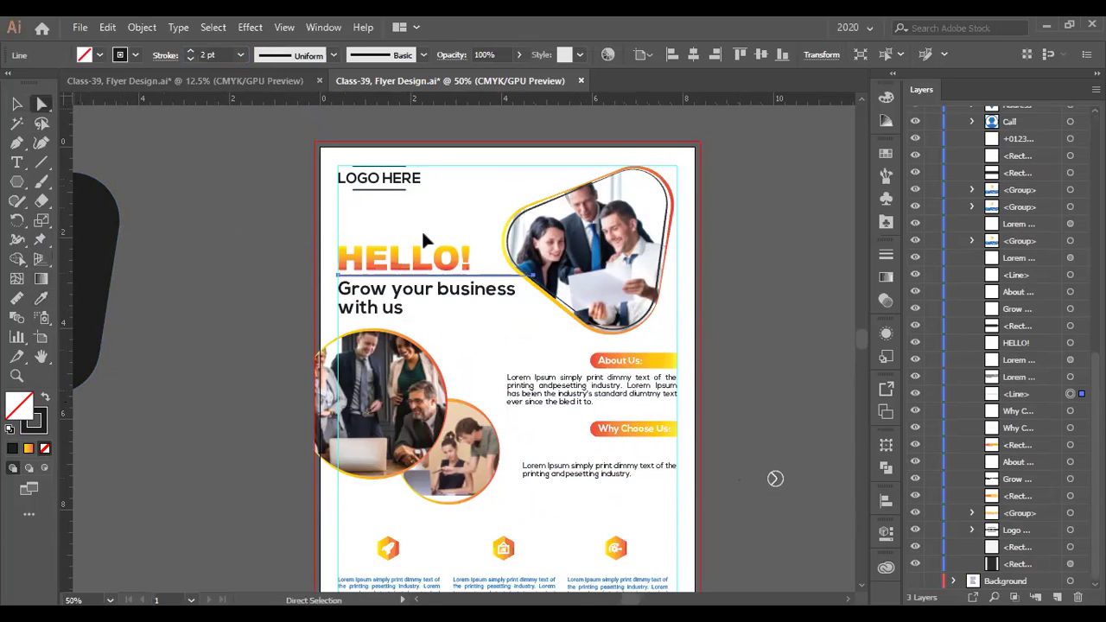
scroll(506, 259, "up", 1)
scroll(566, 293, "up", 1)
left_click(566, 295)
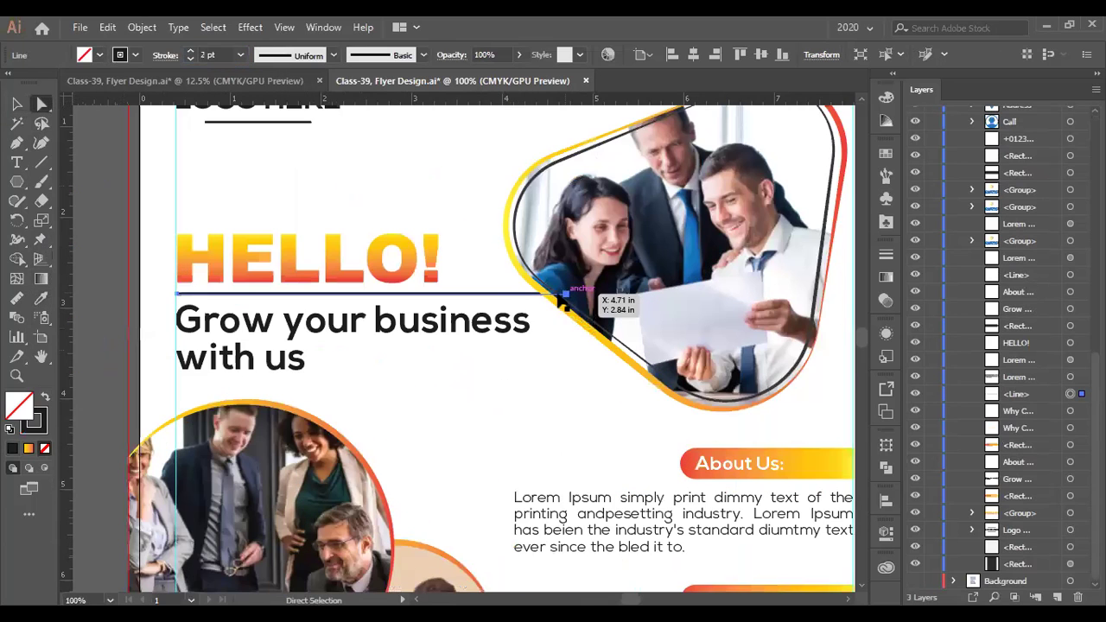
left_click_drag(566, 295, 518, 296)
scroll(518, 295, "down", 2)
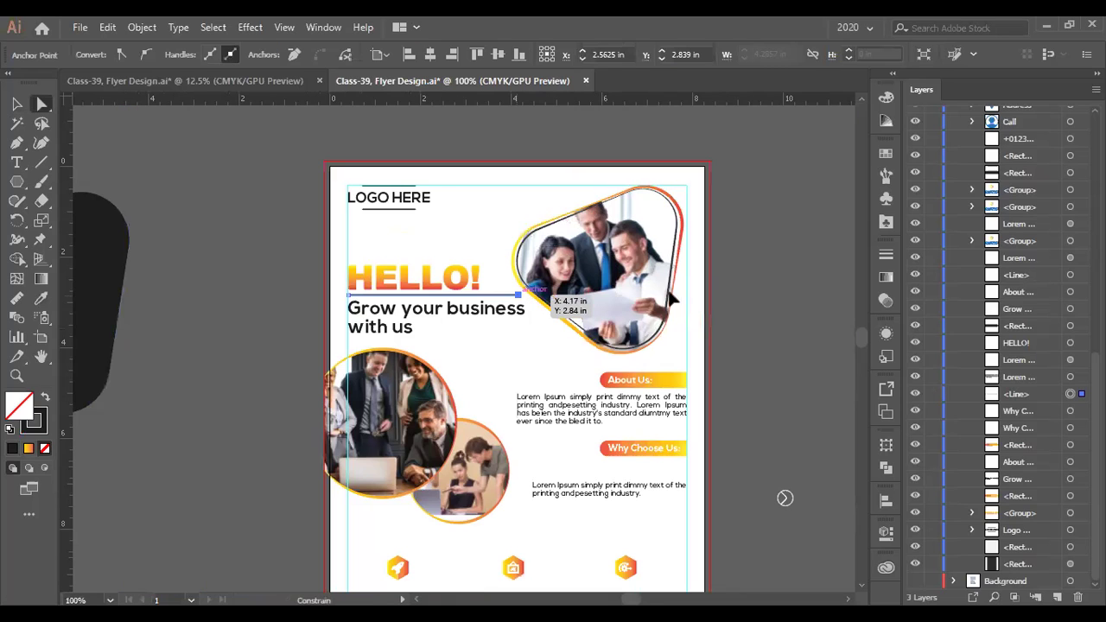
left_click(780, 247)
- Recolor the BRANDING, CONCEPT ART and DEVELOPMENT headings together with the dark fill sampled from the rounded triangle
scroll(780, 246, "up", 1)
left_click_drag(780, 246, 716, 220)
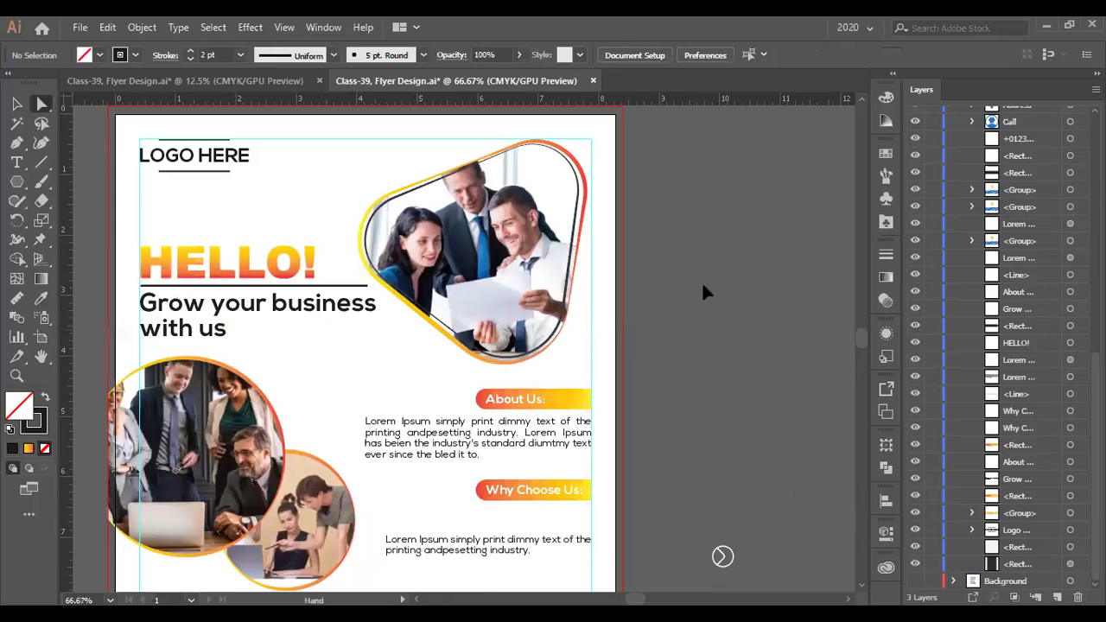
scroll(699, 310, "down", 1)
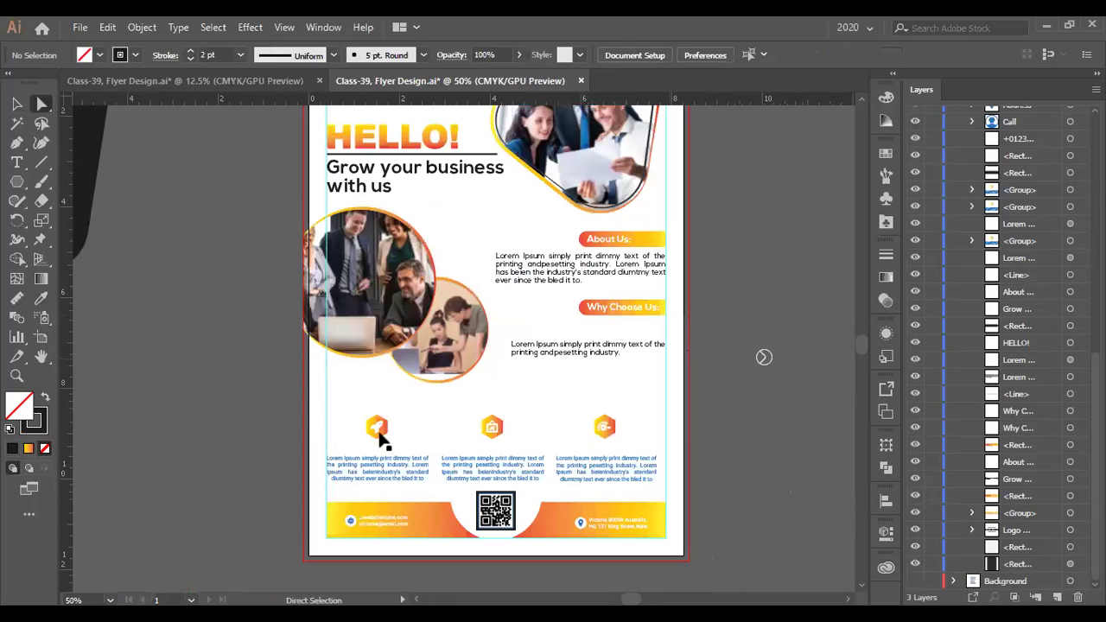
scroll(423, 425, "down", 1)
scroll(419, 423, "down", 1)
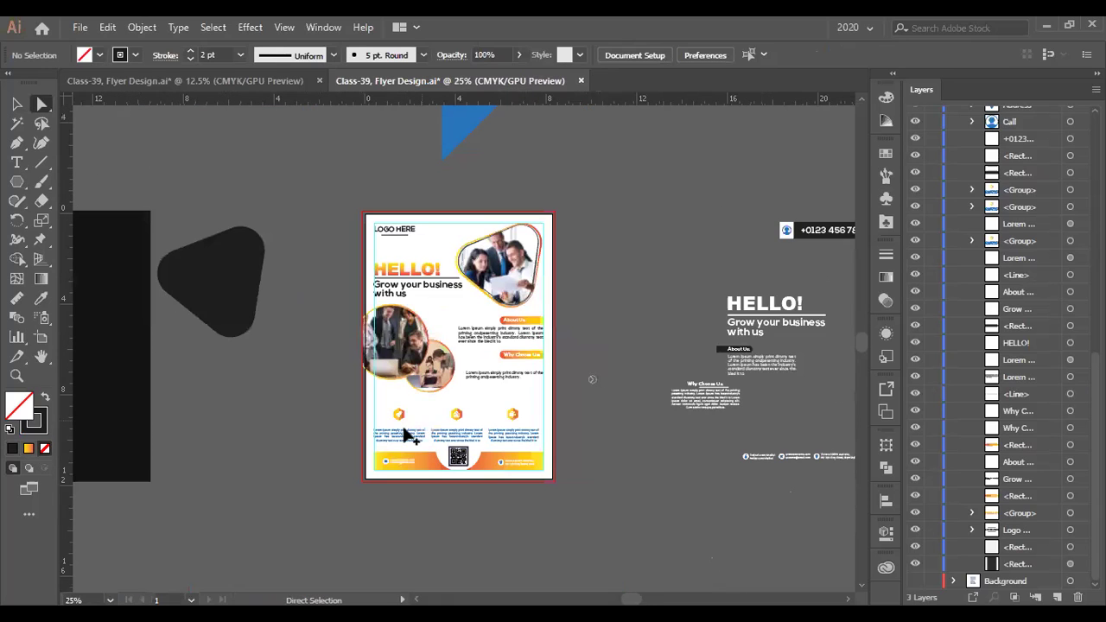
scroll(401, 427, "up", 4)
left_click(392, 414)
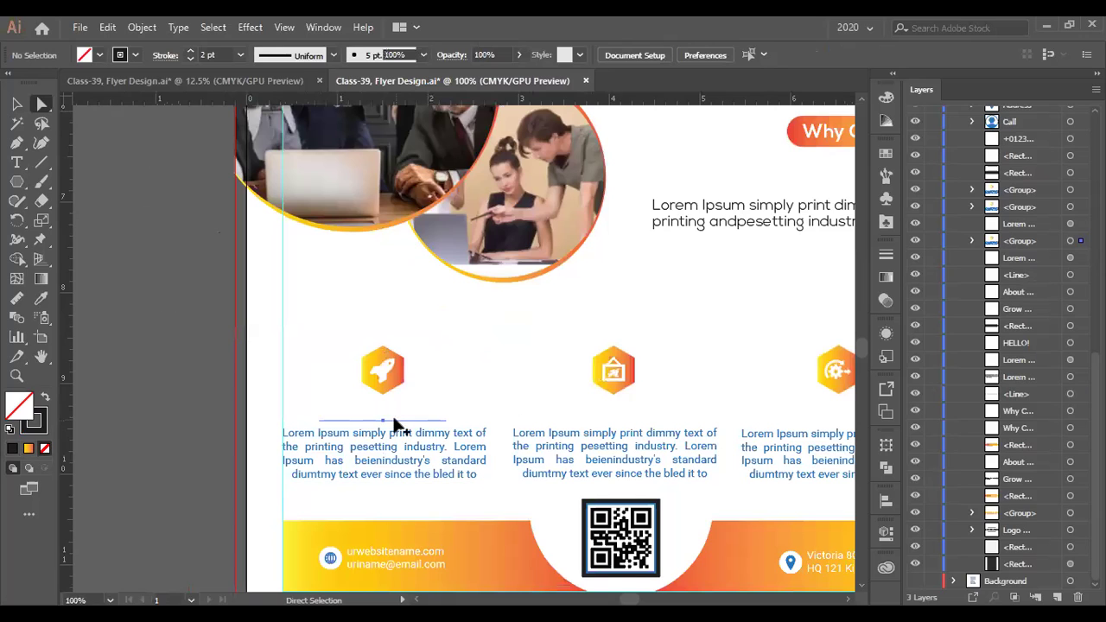
scroll(497, 421, "down", 2)
left_click(497, 421, "shift")
left_click(613, 423, "shift")
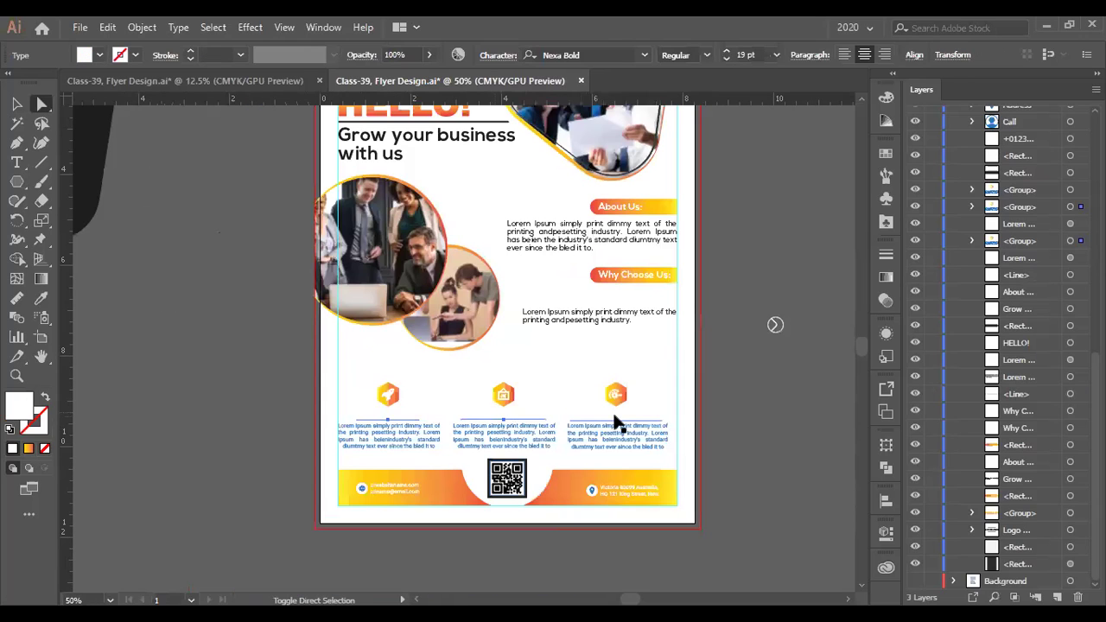
left_click(41, 298)
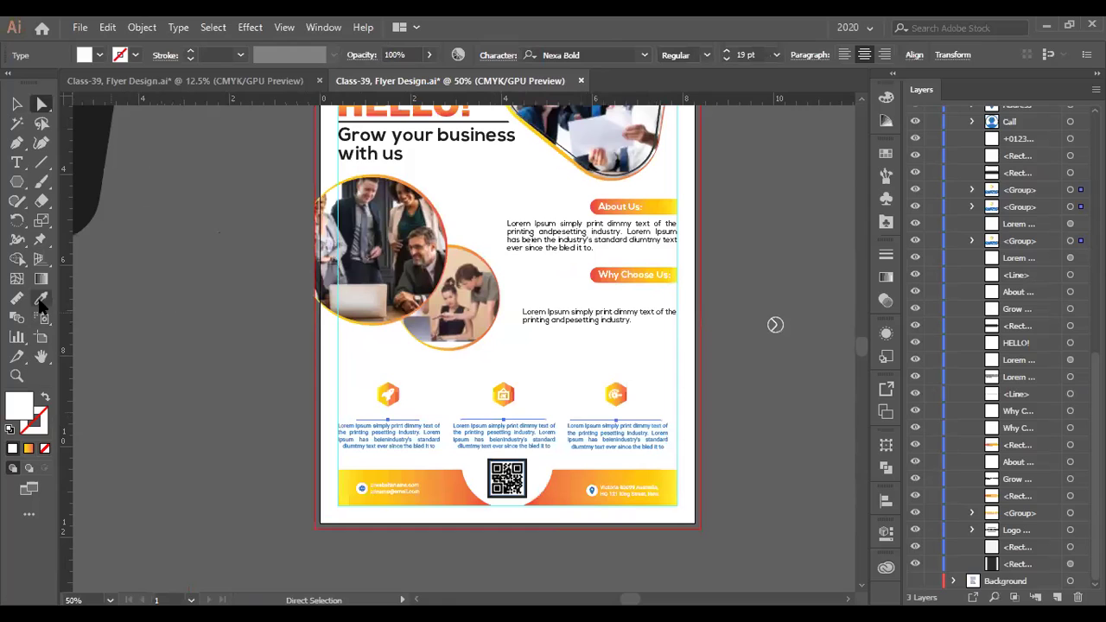
left_click(91, 172)
left_click(43, 106)
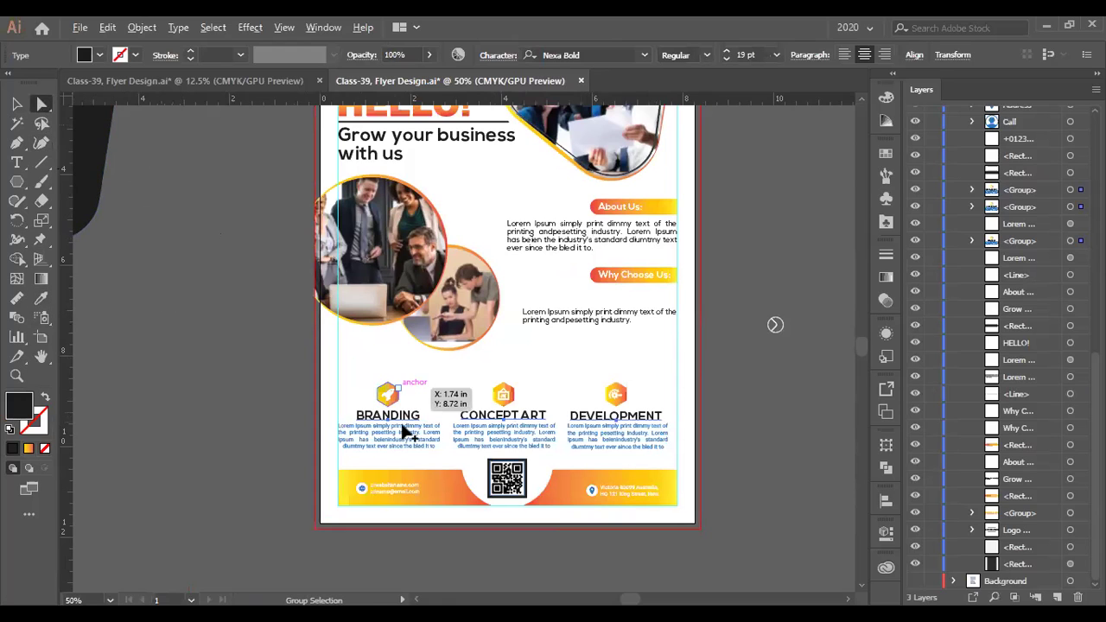
- Recolor the three blue paragraphs under the service headings with the rounded triangle's dark fill, and deselect them
scroll(402, 427, "up", 1)
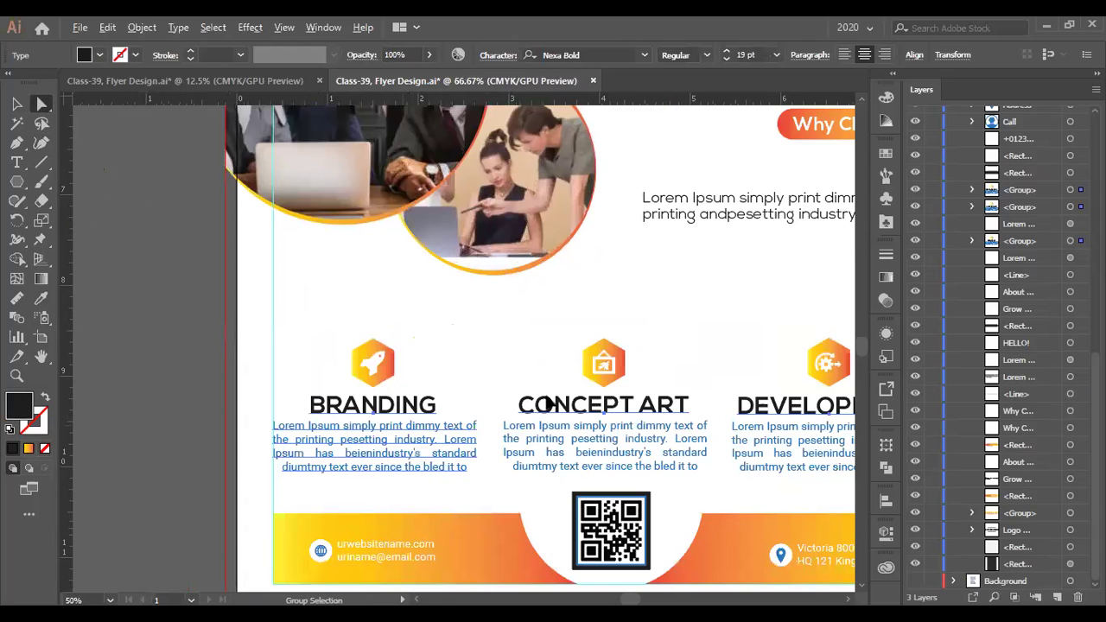
scroll(760, 397, "down", 1)
left_click(760, 397)
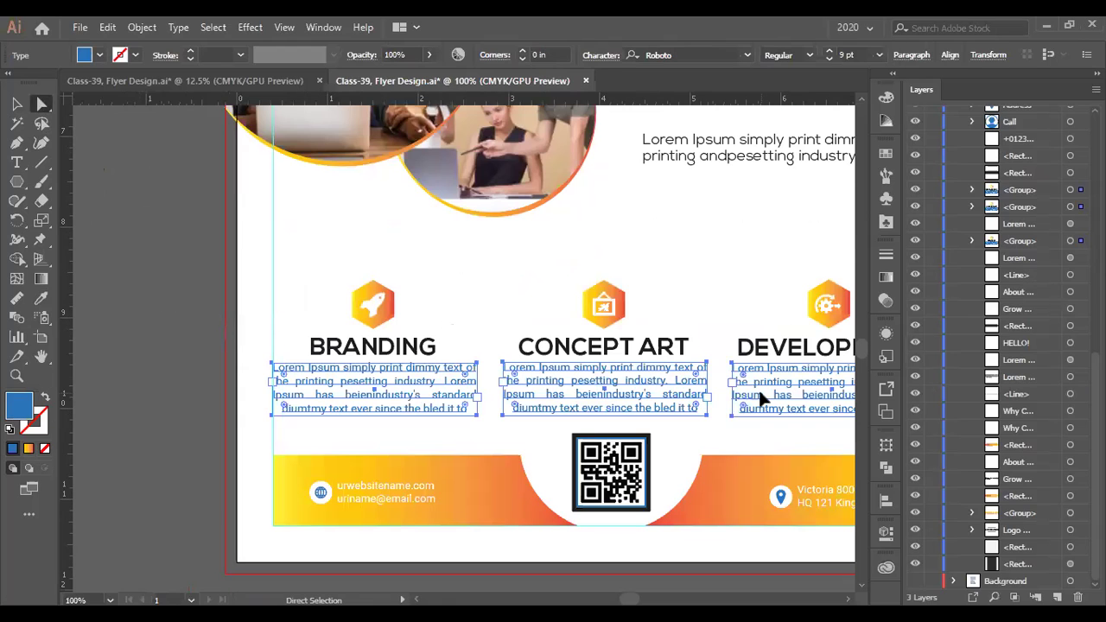
scroll(394, 363, "down", 2)
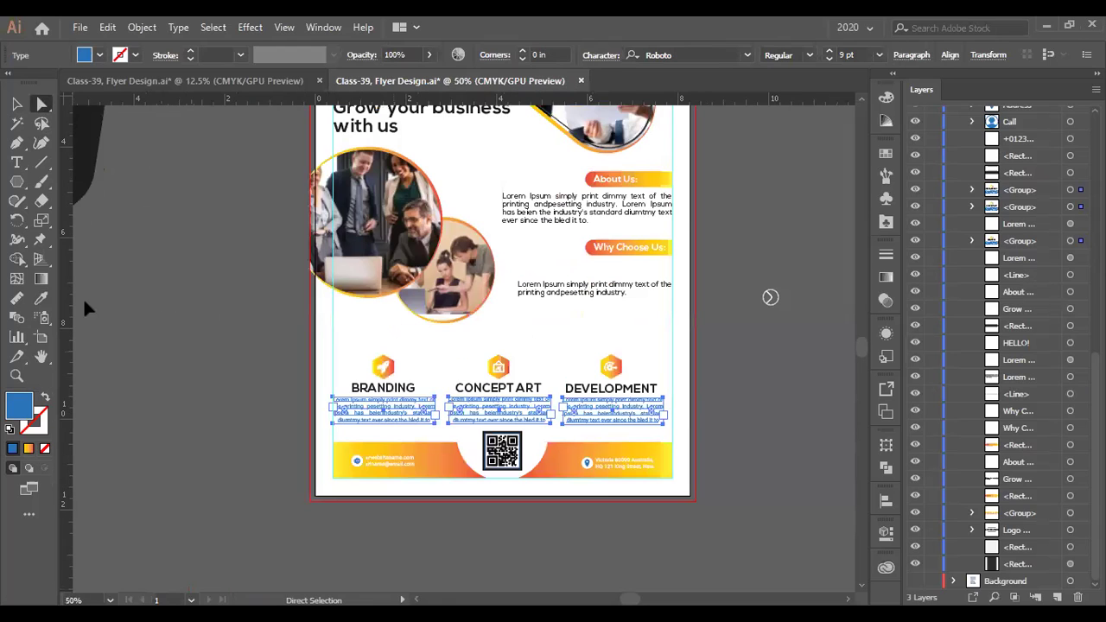
left_click(42, 299)
left_click(90, 146)
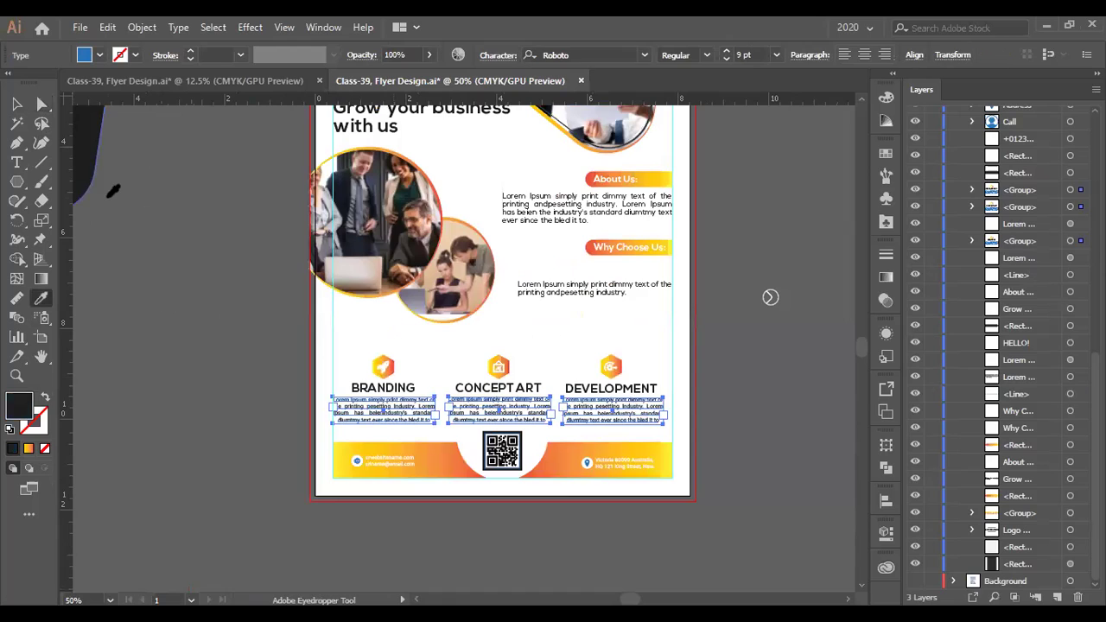
left_click(41, 104)
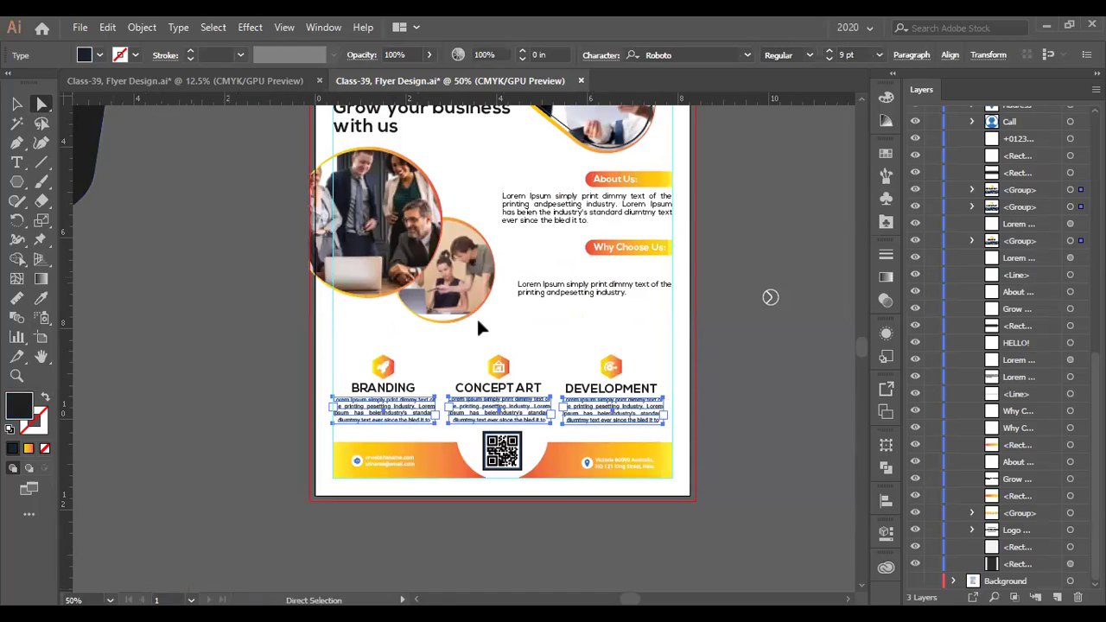
left_click(587, 330)
- Recolor the lowest white paragraph in the Why Choose Us section with the rounded triangle's dark fill
left_click(581, 313)
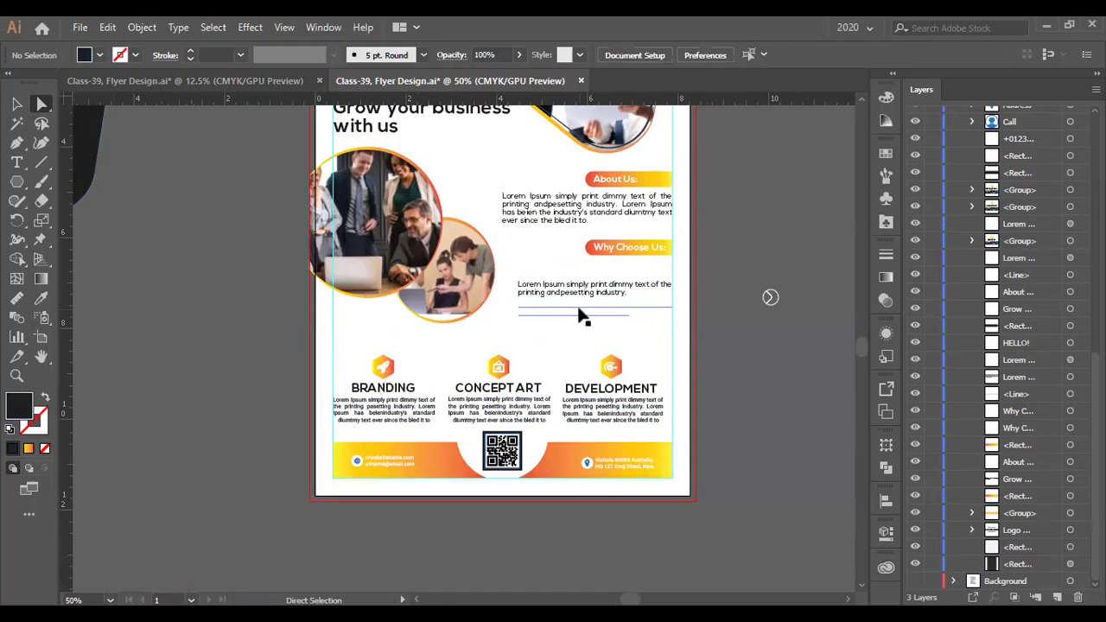
left_click(576, 340)
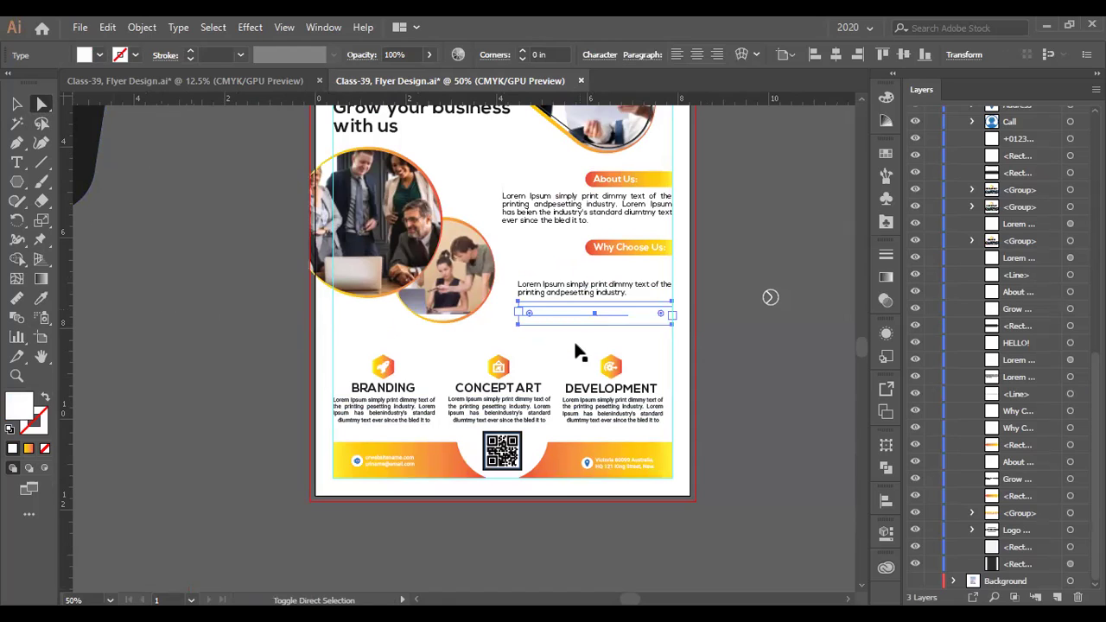
key("Delete")
left_click_drag(645, 313, 645, 293)
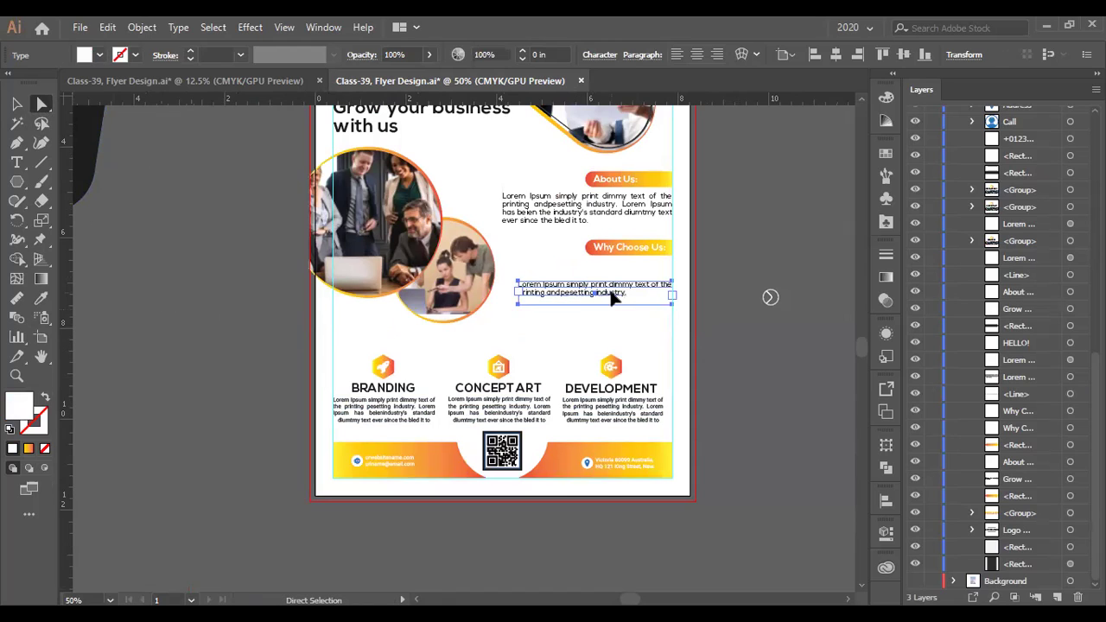
key("ctrl+z")
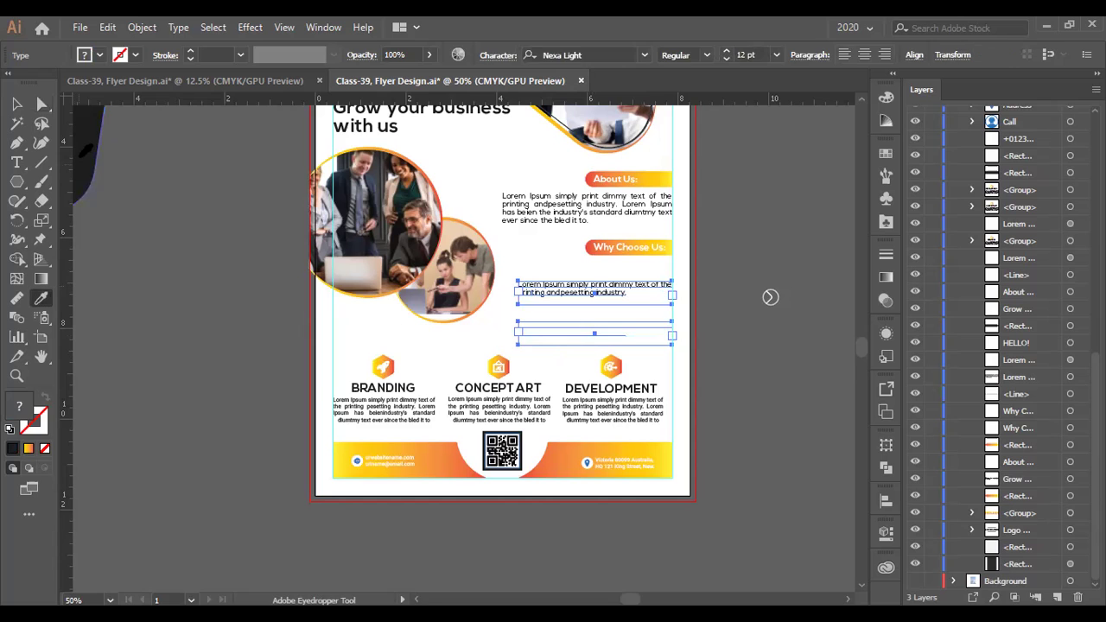
key("ctrl+z")
left_click(545, 334)
scroll(579, 330, "up", 2)
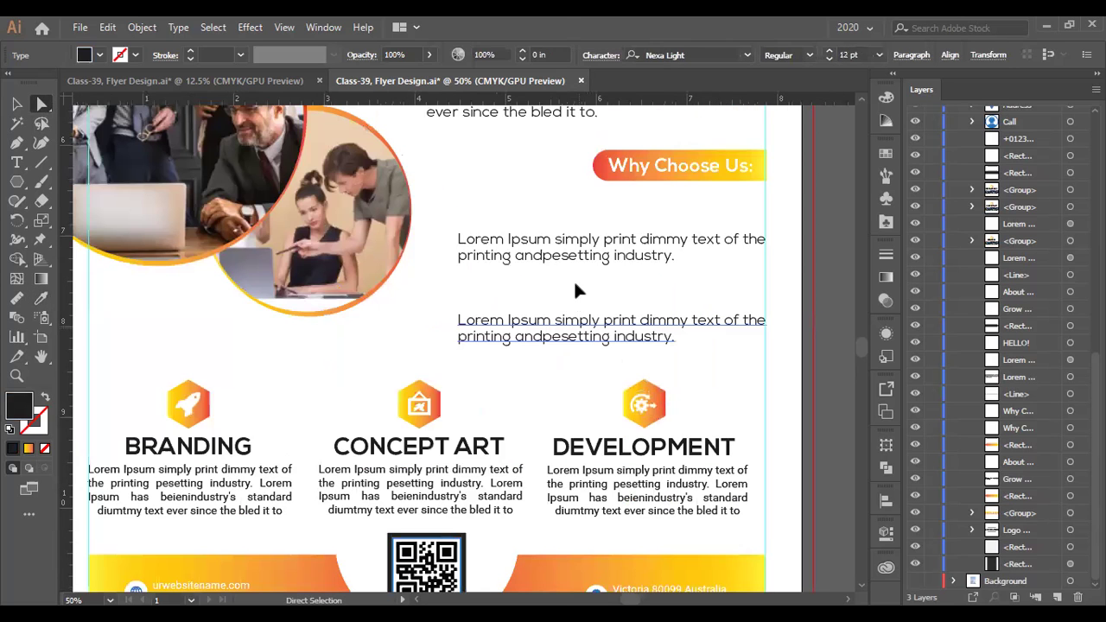
- Recolor the third and first paragraphs in the Why Choose Us section with the dark fill sampled from the large rectangle beside the flyer
key("ctrl+minus")
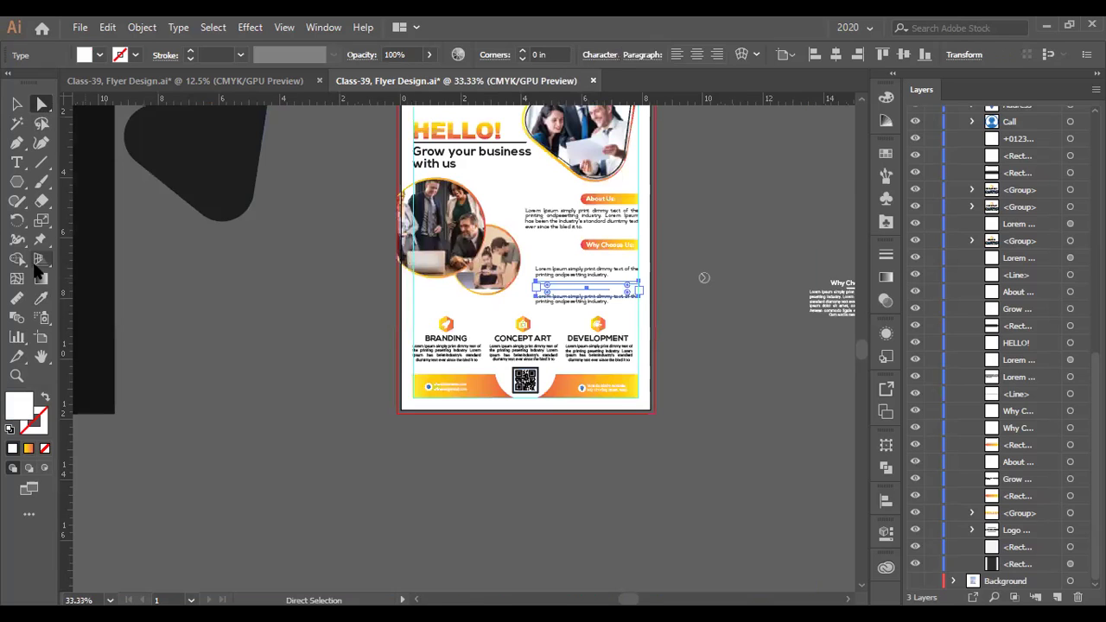
key("ctrl+z")
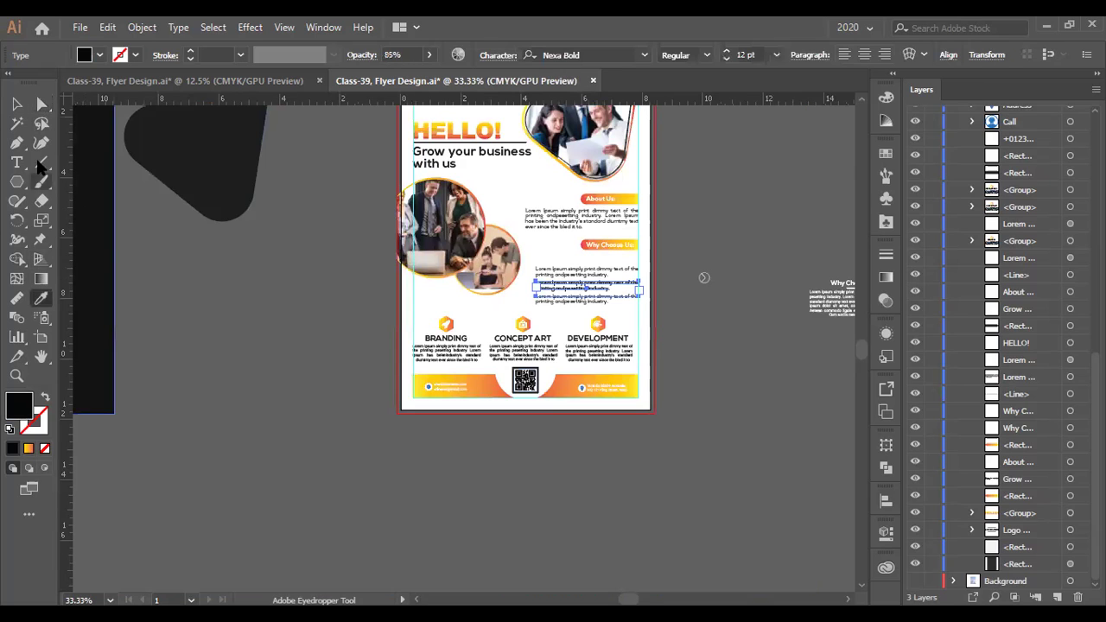
left_click(41, 104)
left_click(560, 258)
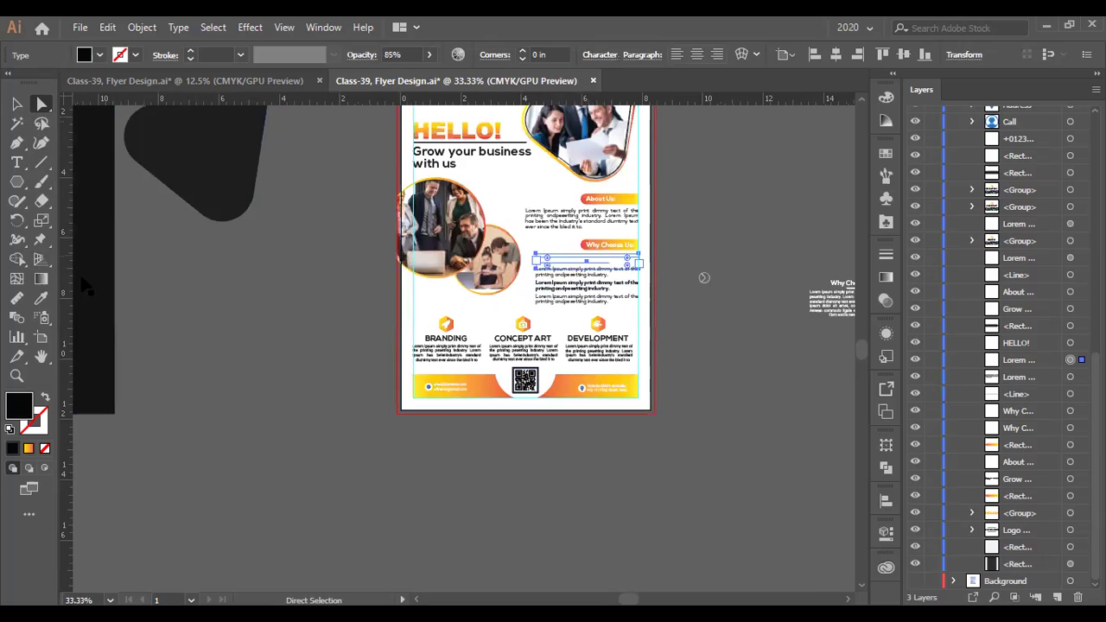
left_click(41, 298)
key("ctrl+z")
left_click(42, 104)
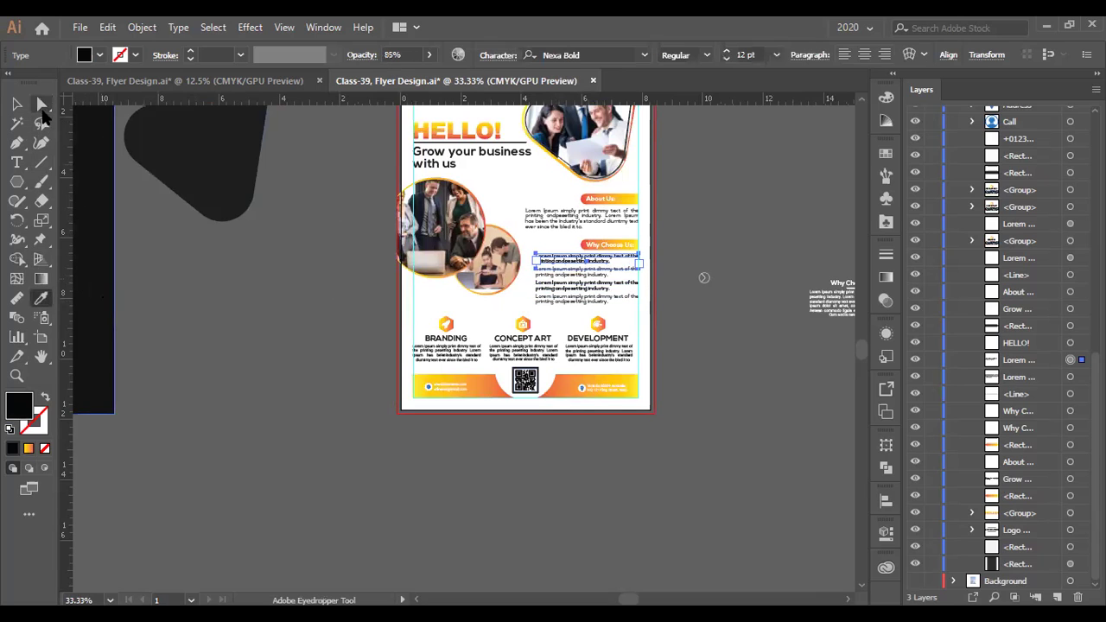
- Open the fill color of the rounded triangle beside the flyer and copy its hex code, 1d1e1e
left_click(194, 197)
scroll(190, 188, "up", 1)
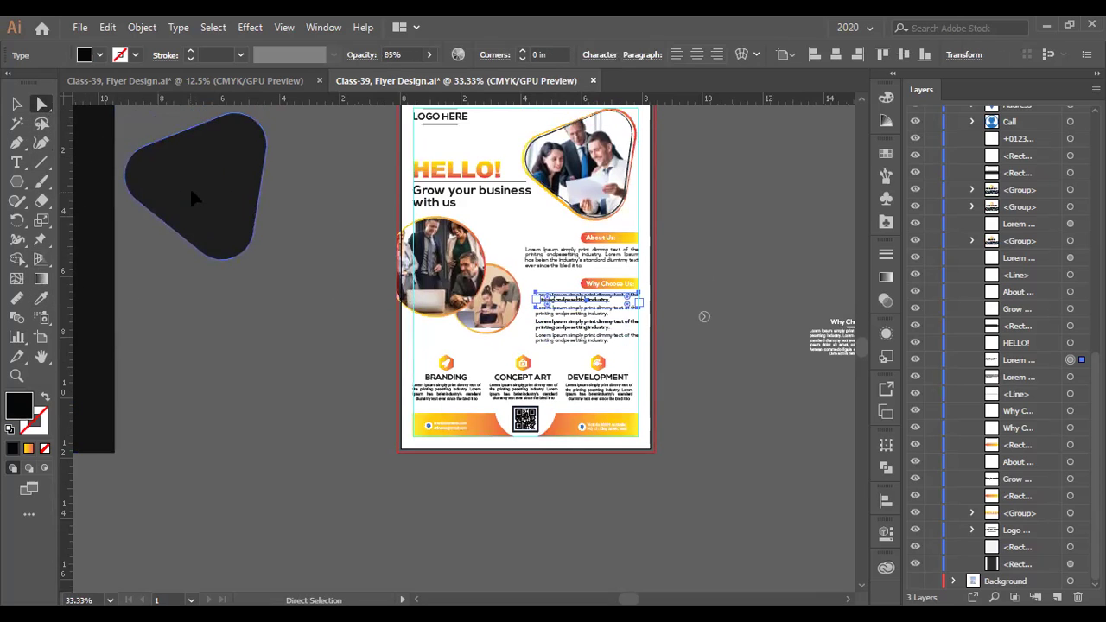
double_click(29, 408)
left_click(840, 288)
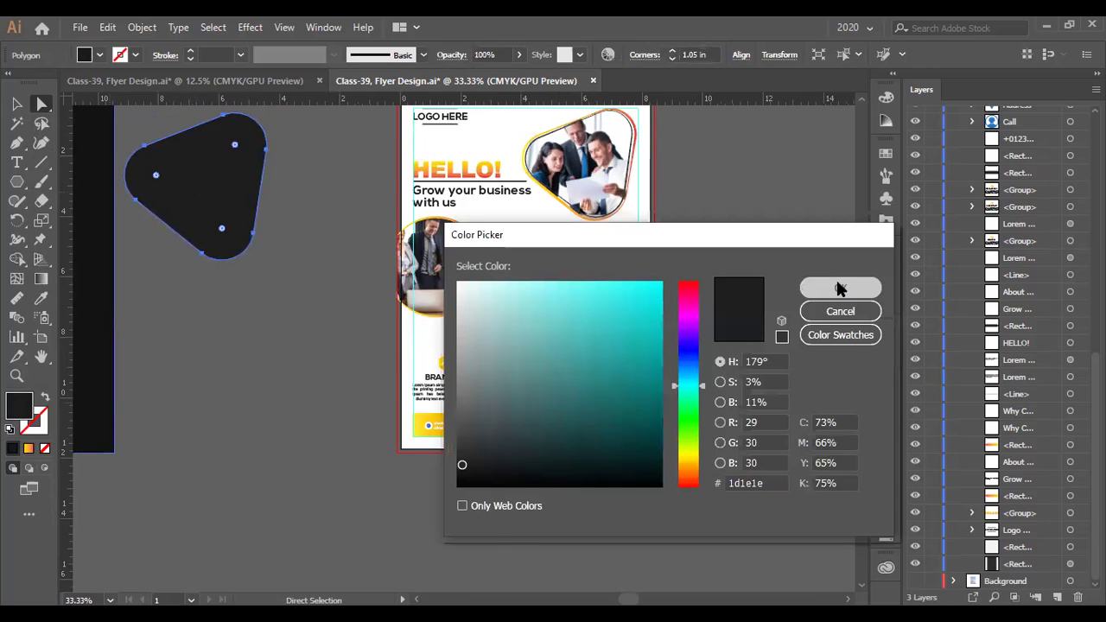
- Select the four arrow bullets in the Why Choose Us section in outline view, set their stroke to 1d1e1e, and return to preview with nothing selected
scroll(529, 354, "up", 2)
scroll(532, 337, "up", 2)
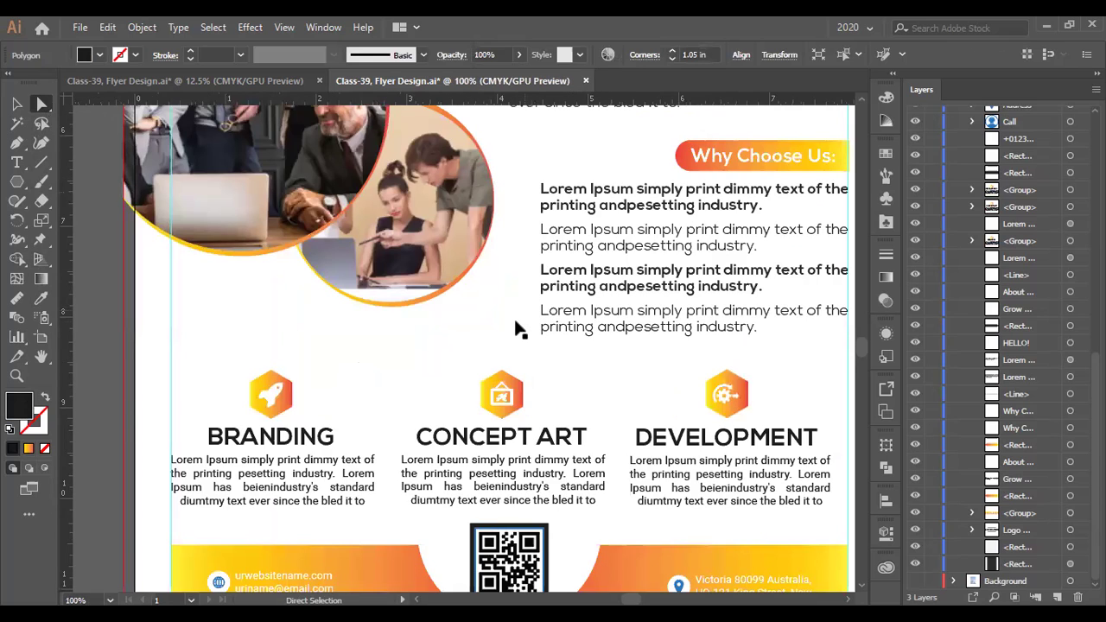
key("ctrl+y")
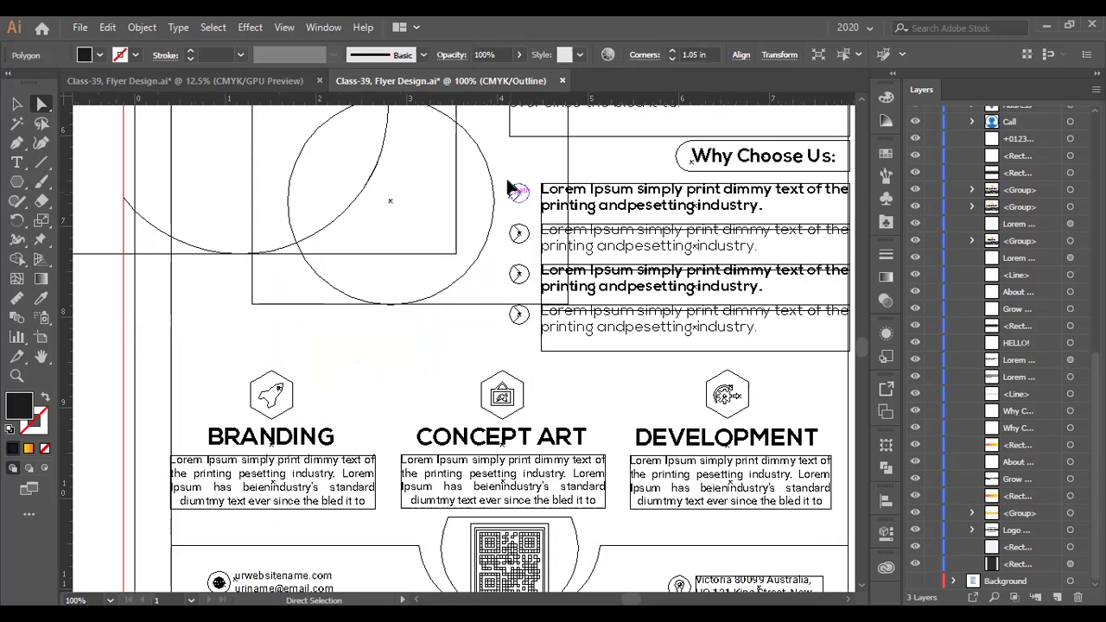
left_click(521, 197)
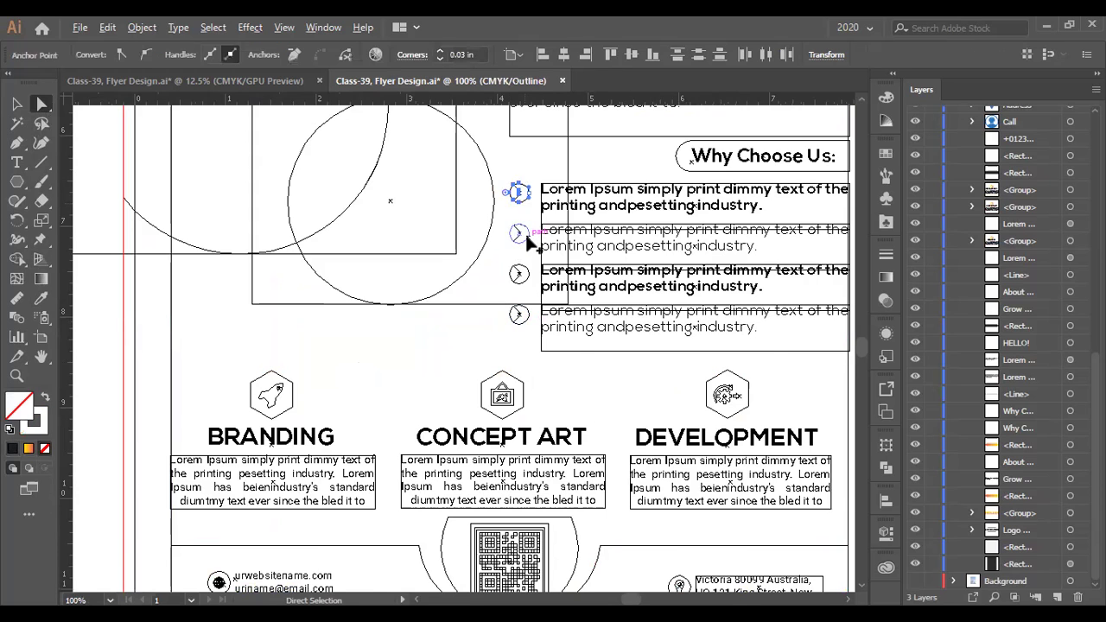
scroll(518, 227, "up", 1)
left_click(524, 232, "shift")
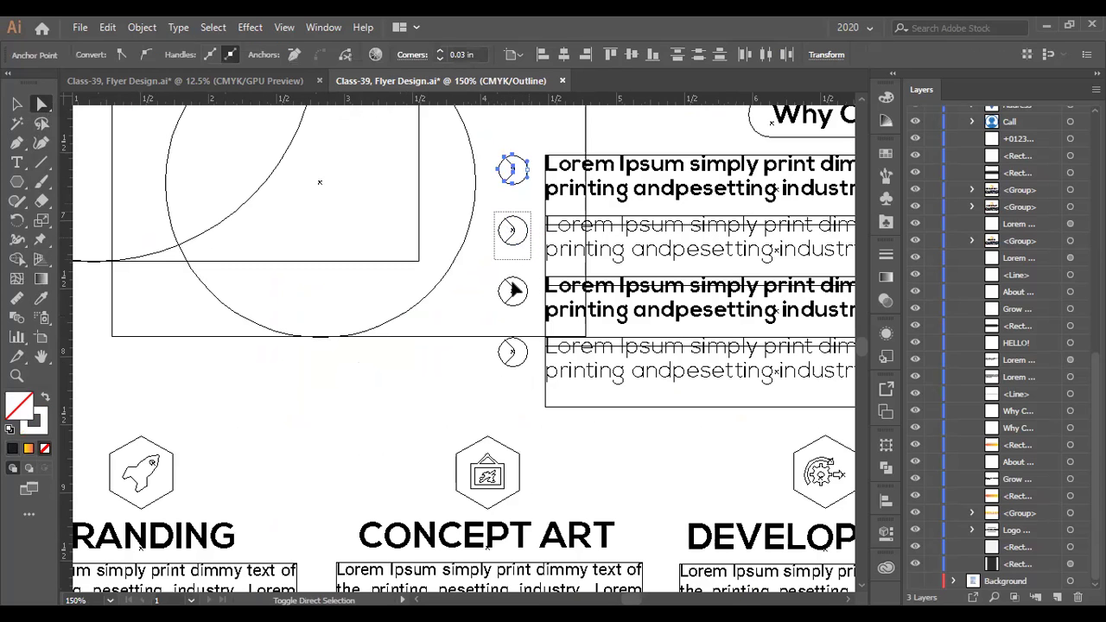
left_click_drag(500, 278, 522, 305)
left_click_drag(489, 345, 520, 372)
left_click(39, 421)
double_click(34, 420)
type("1d1e1e")
left_click(836, 290)
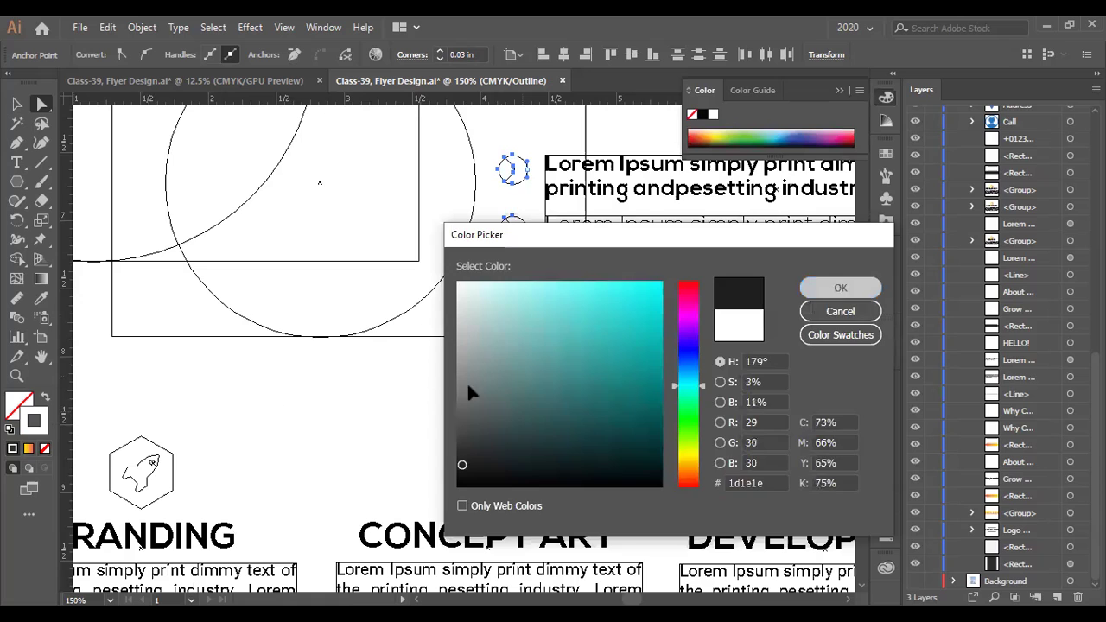
key("Return")
key("ctrl+y")
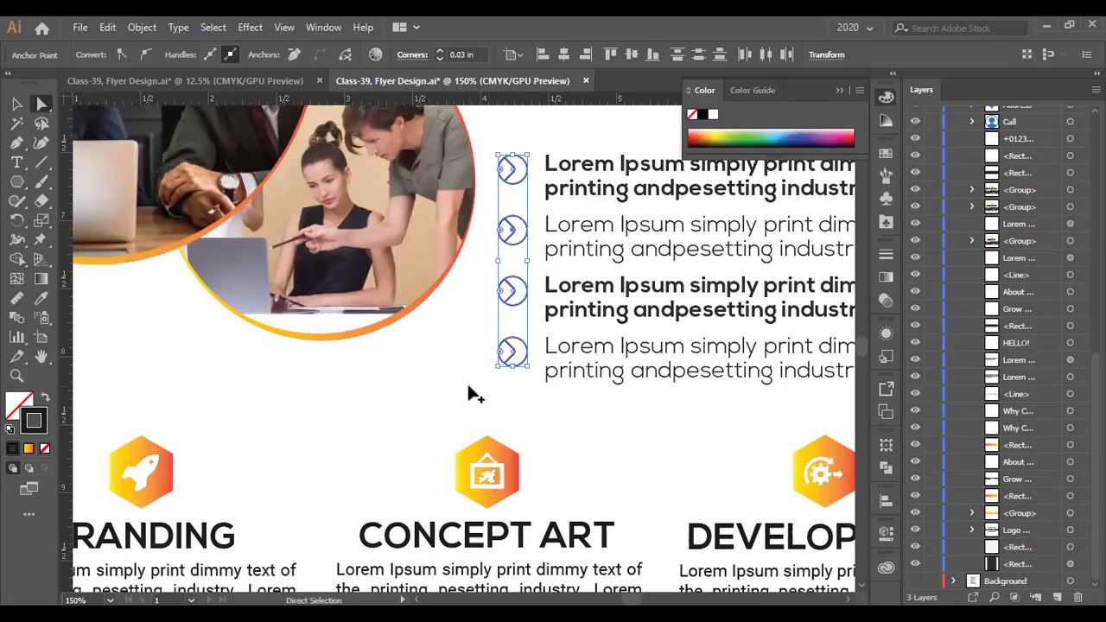
key("ctrl+shift+a")
- Recolor the white inner shape behind the QR code with the dark fill sampled from the CONCEPT ART heading
key("ctrl+minus")
key("ctrl+minus")
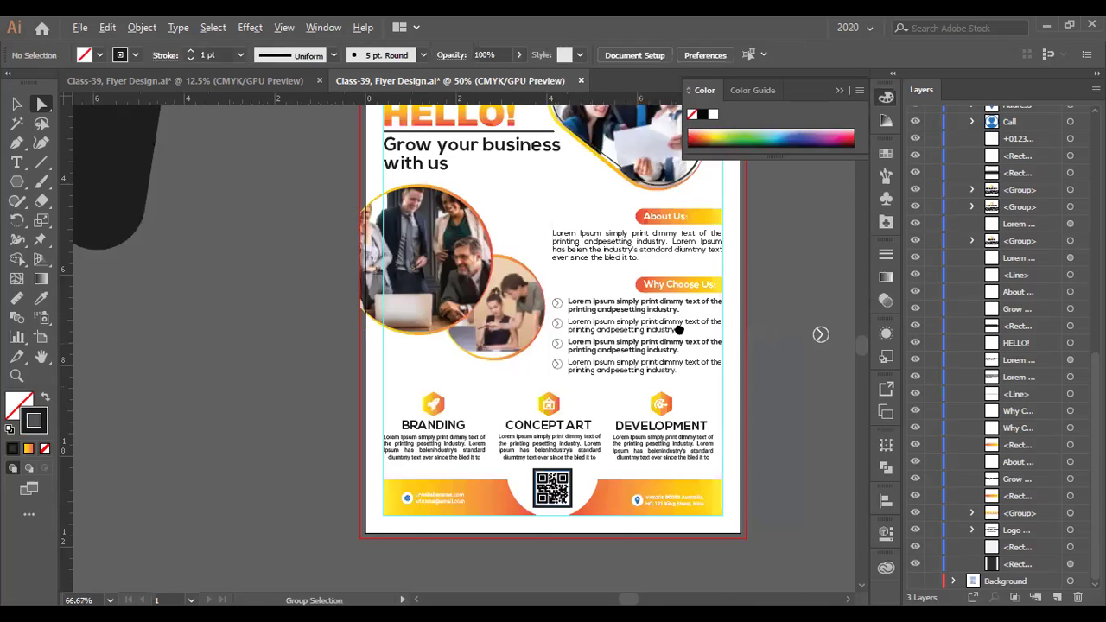
key("ctrl+minus")
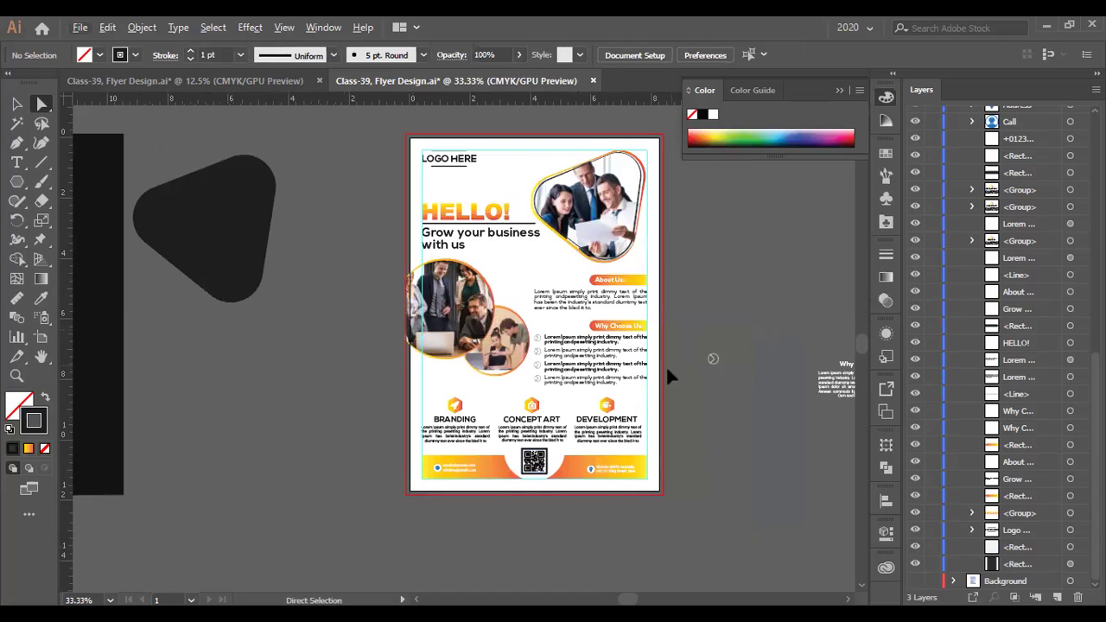
scroll(588, 444, "down", 1)
scroll(570, 436, "up", 2, "alt")
left_click(556, 423)
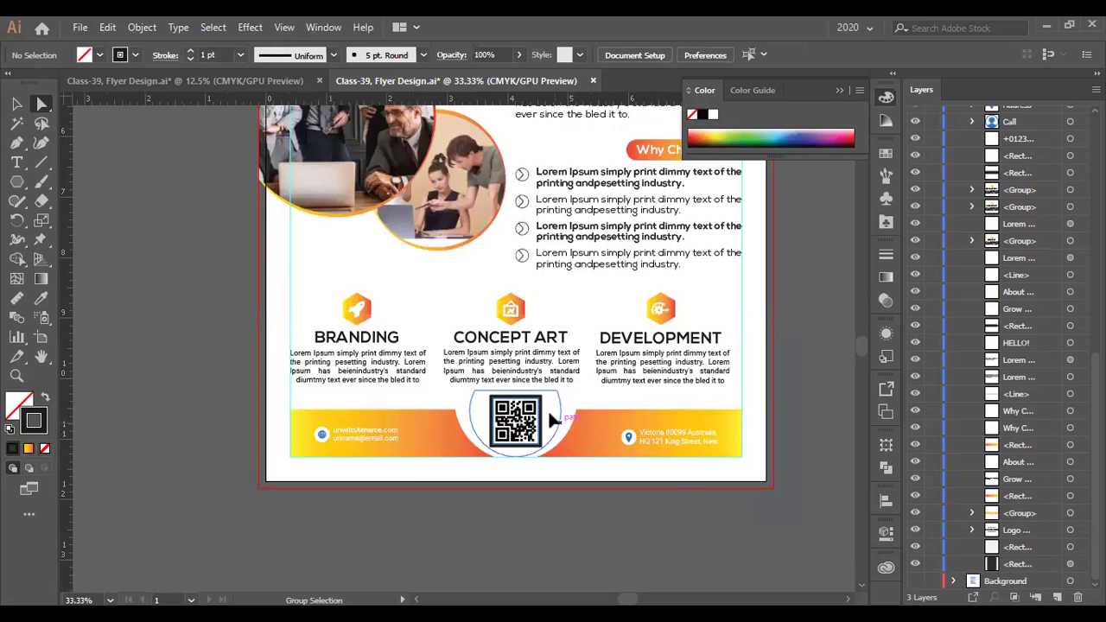
scroll(548, 408, "up", 3, "alt")
left_click(41, 297)
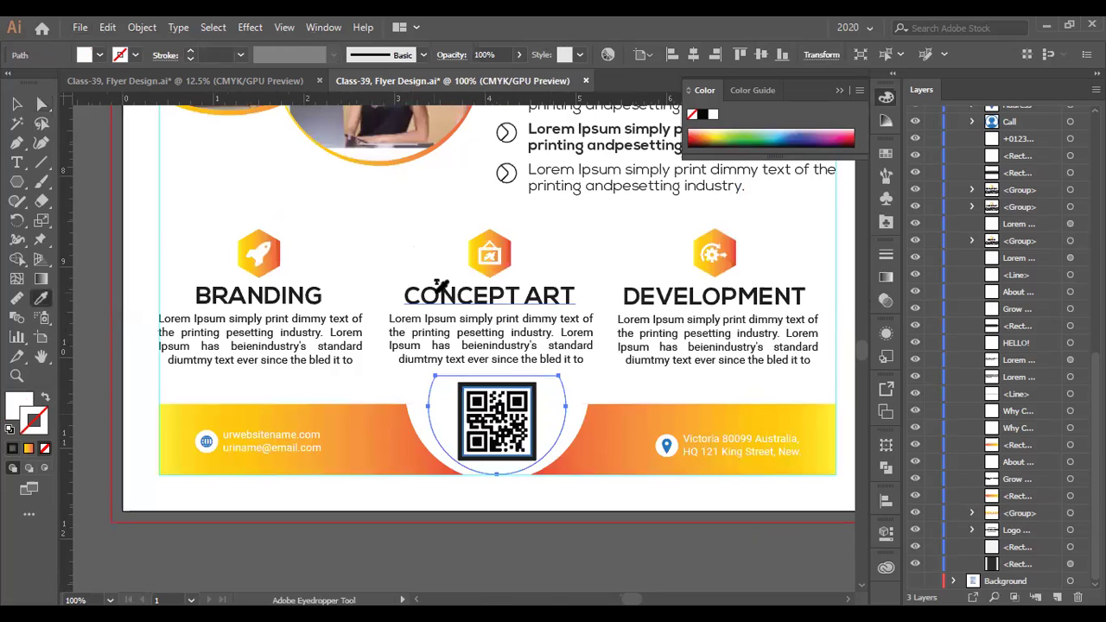
scroll(439, 285, "up", 1, "alt")
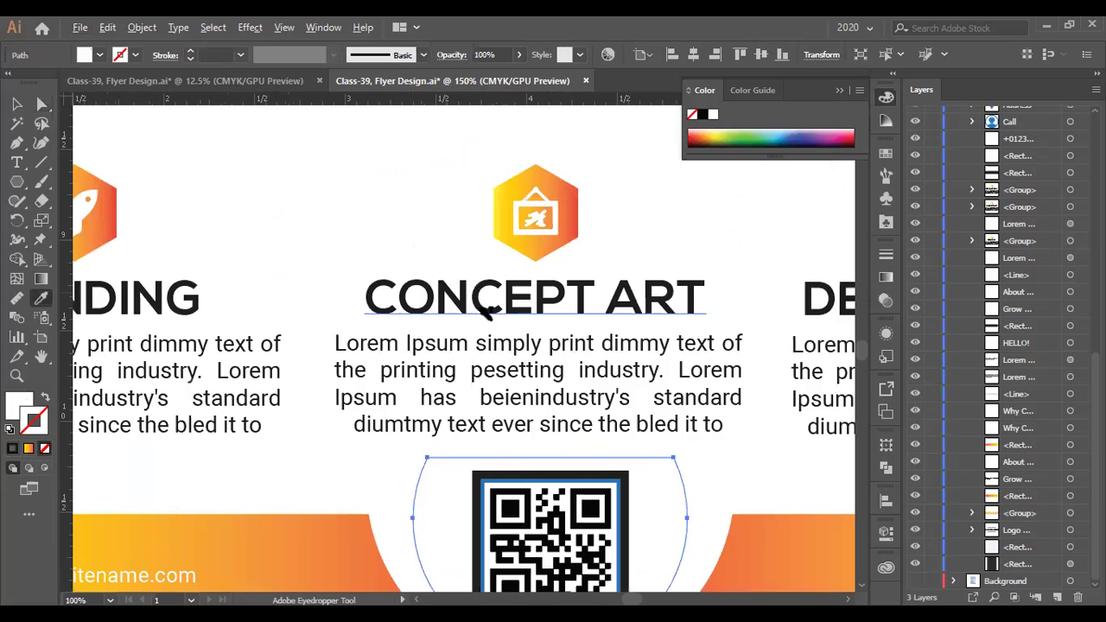
left_click(481, 321)
scroll(491, 322, "down", 3, "alt")
scroll(516, 363, "up", 1)
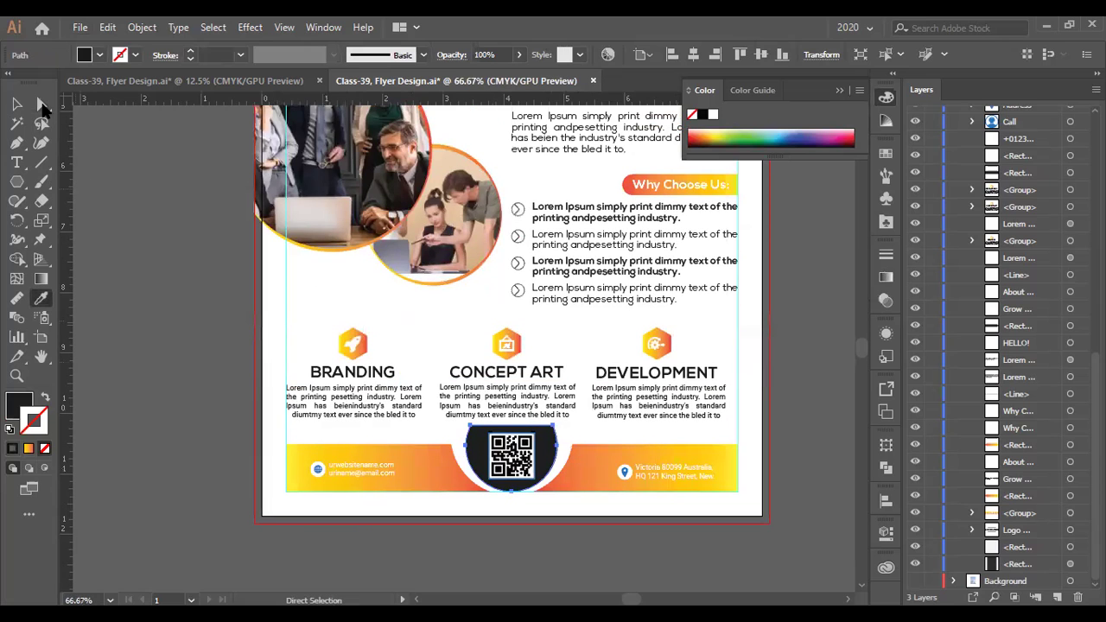
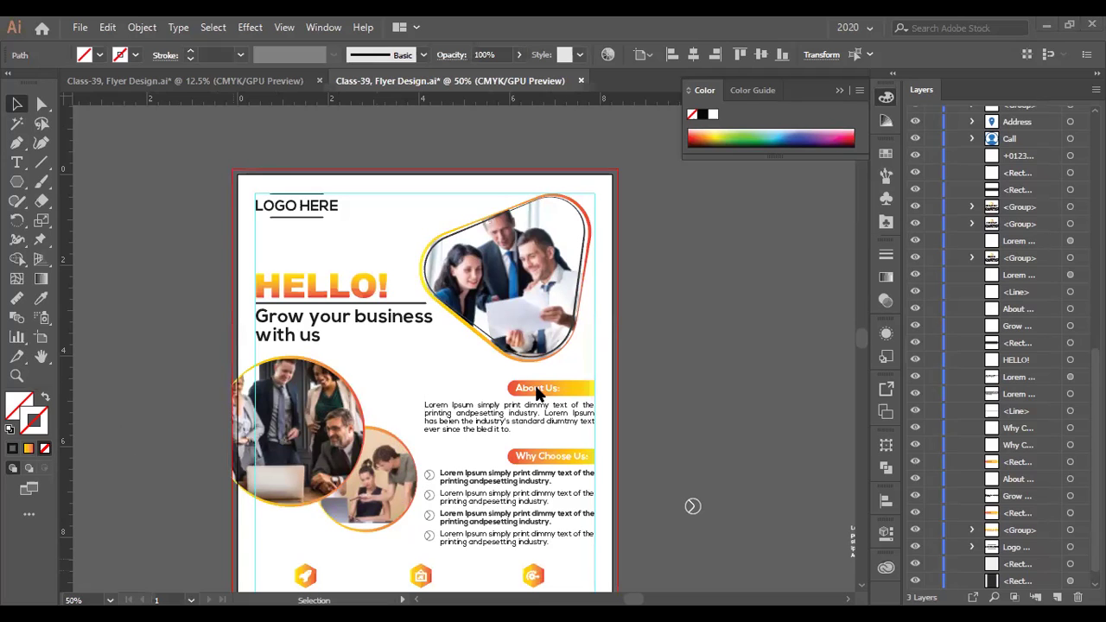
- Switch to File Explorer and browse the Image for use folder, previewing the snowy mountain photo and checking the Retro folder
key("alt+Tab")
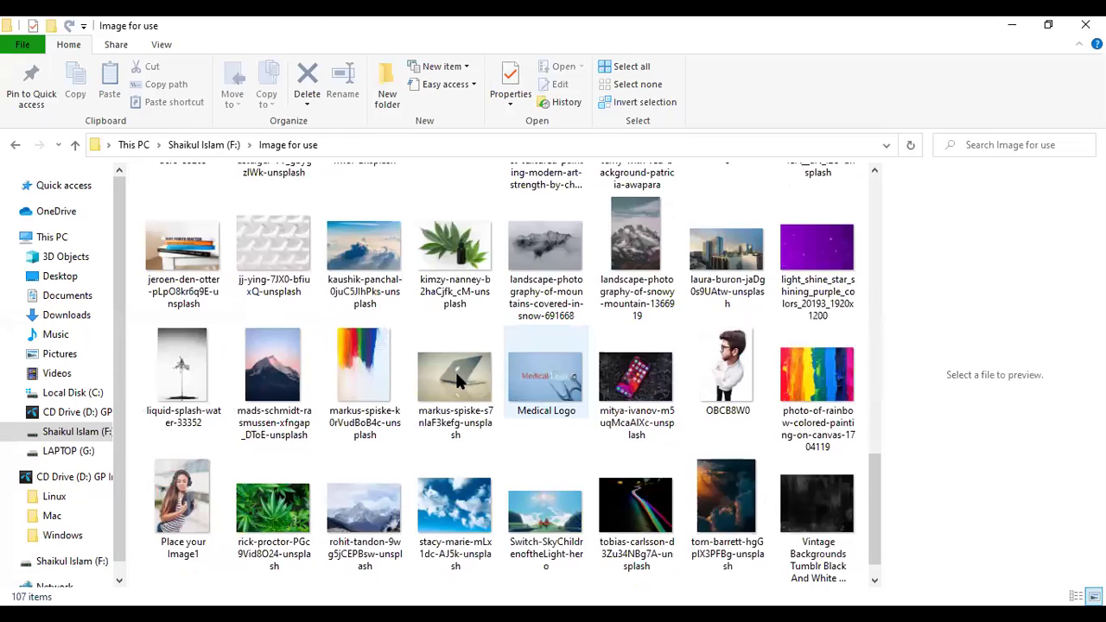
scroll(367, 370, "down", 1)
left_click(367, 371)
scroll(511, 388, "up", 4)
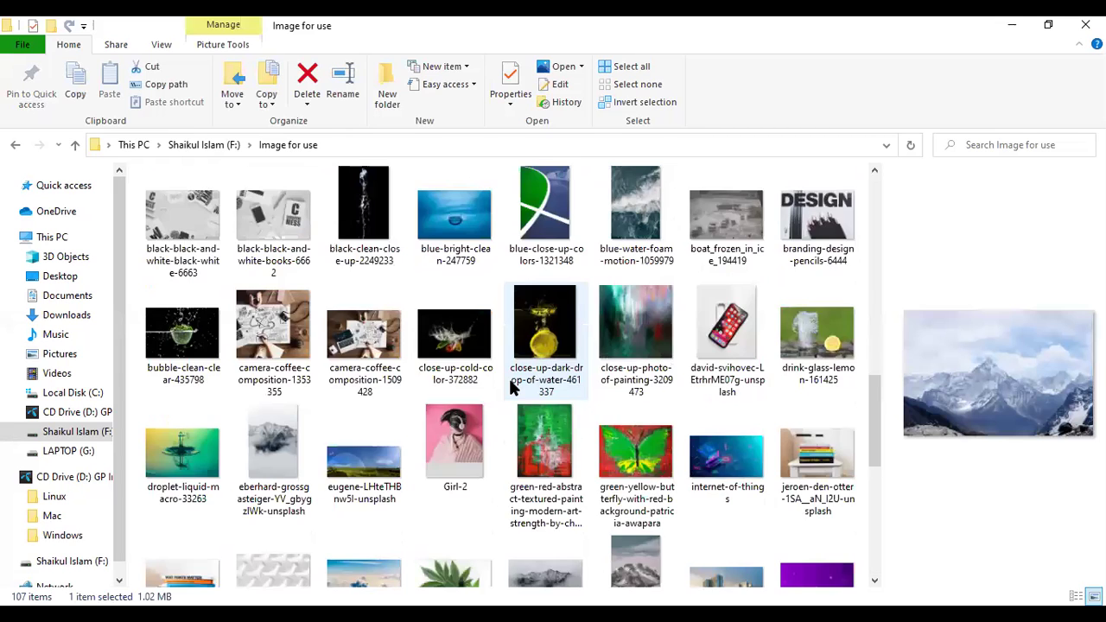
scroll(511, 389, "up", 3)
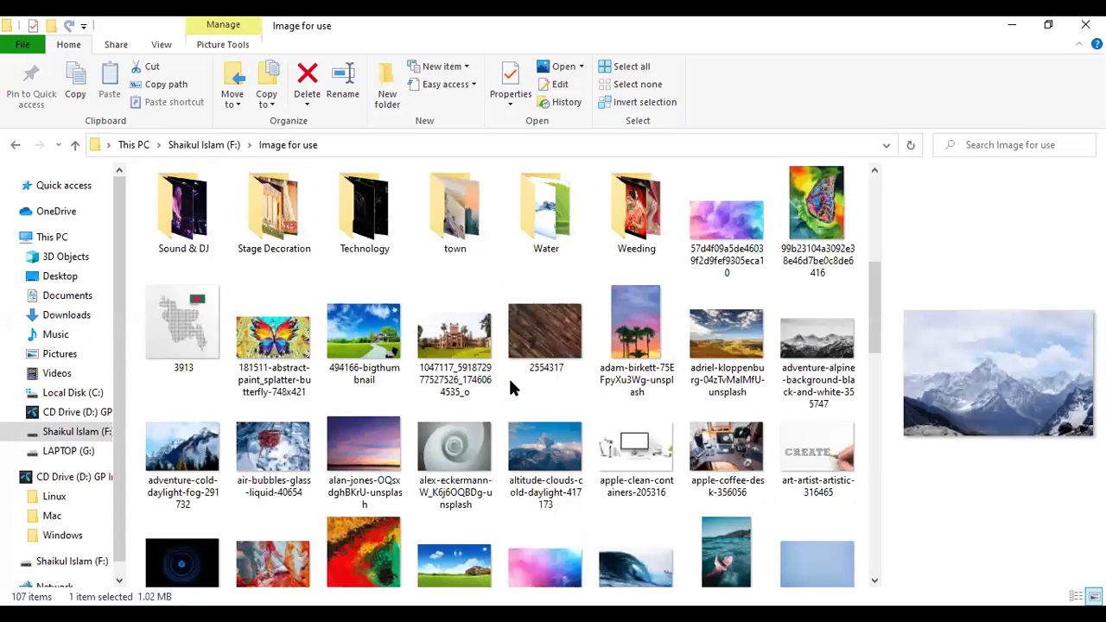
scroll(510, 388, "up", 2)
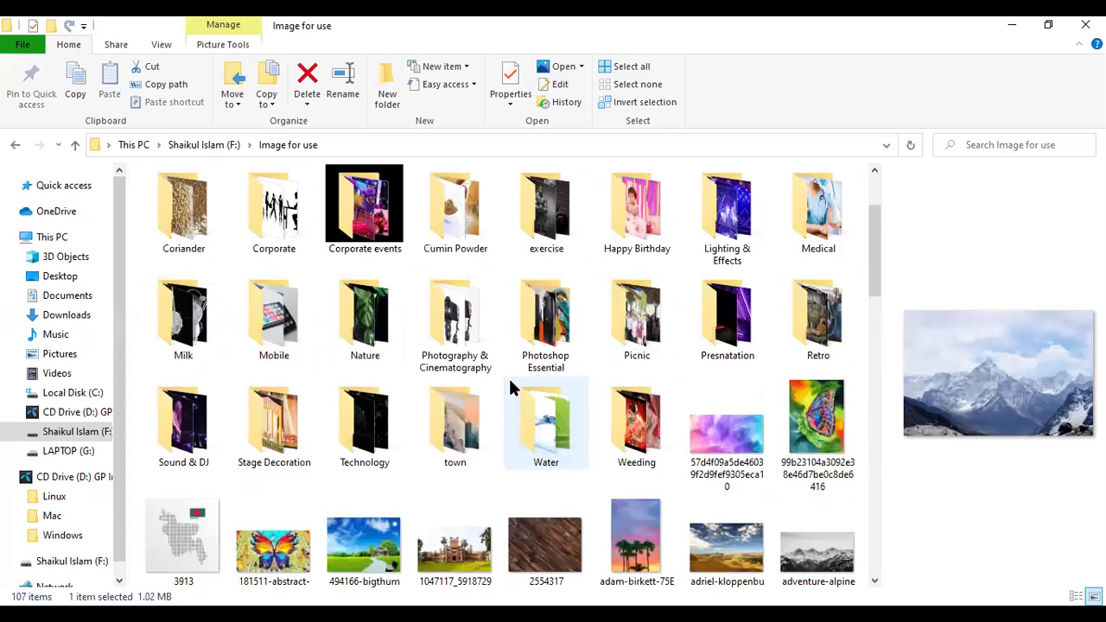
scroll(509, 388, "up", 1)
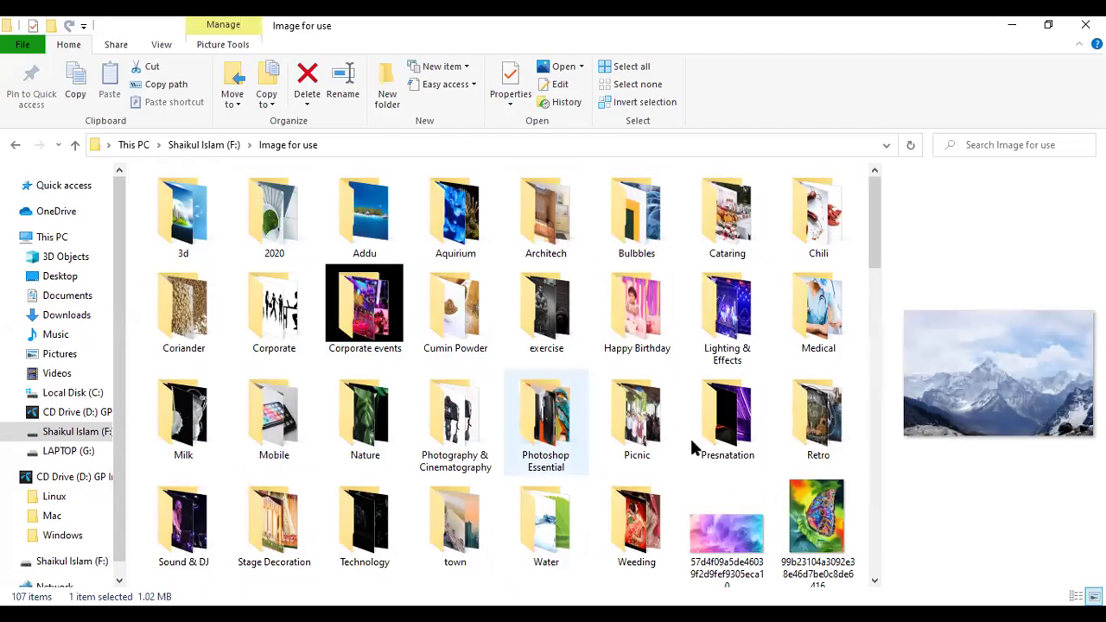
double_click(816, 414)
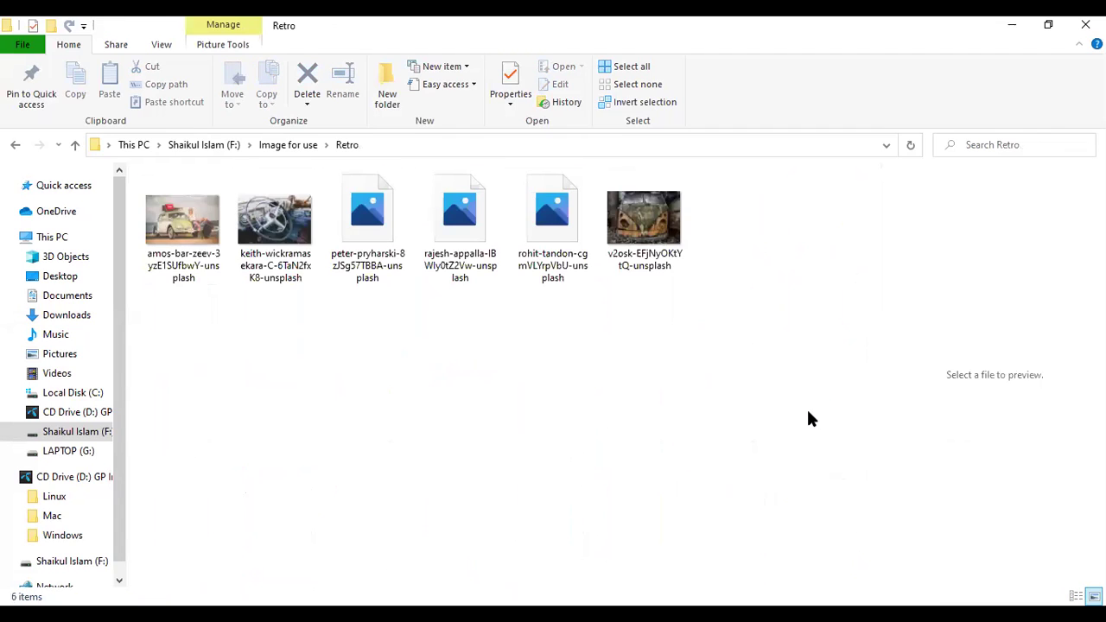
left_click(74, 145)
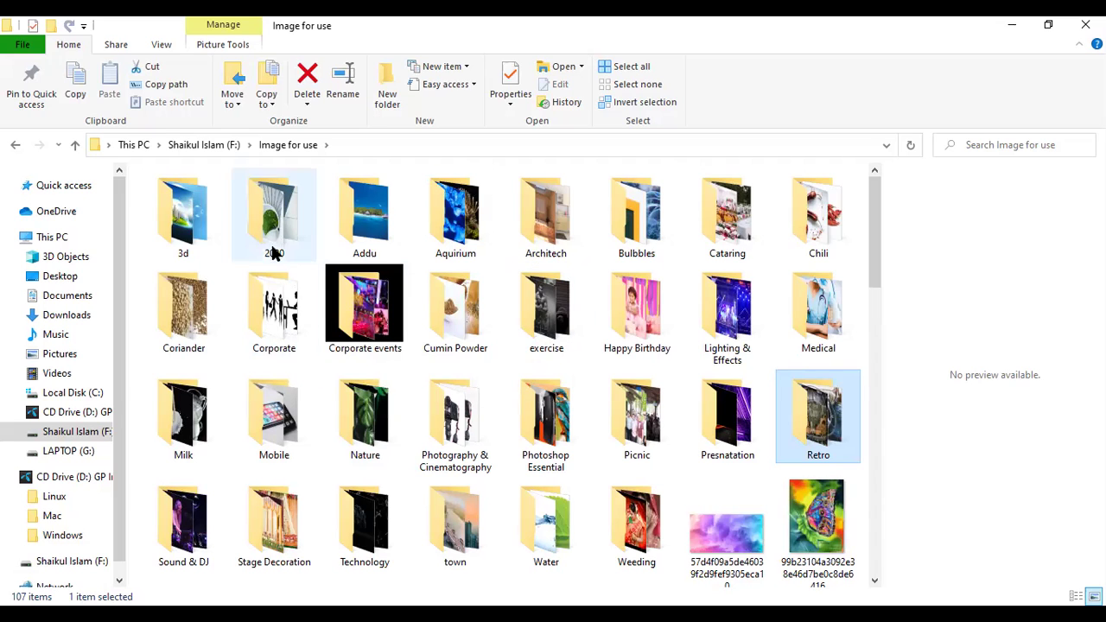
- Browse the Architech folder, preview the abstract architecture photo, and open the black-and-white facade and building photos for viewing
double_click(545, 234)
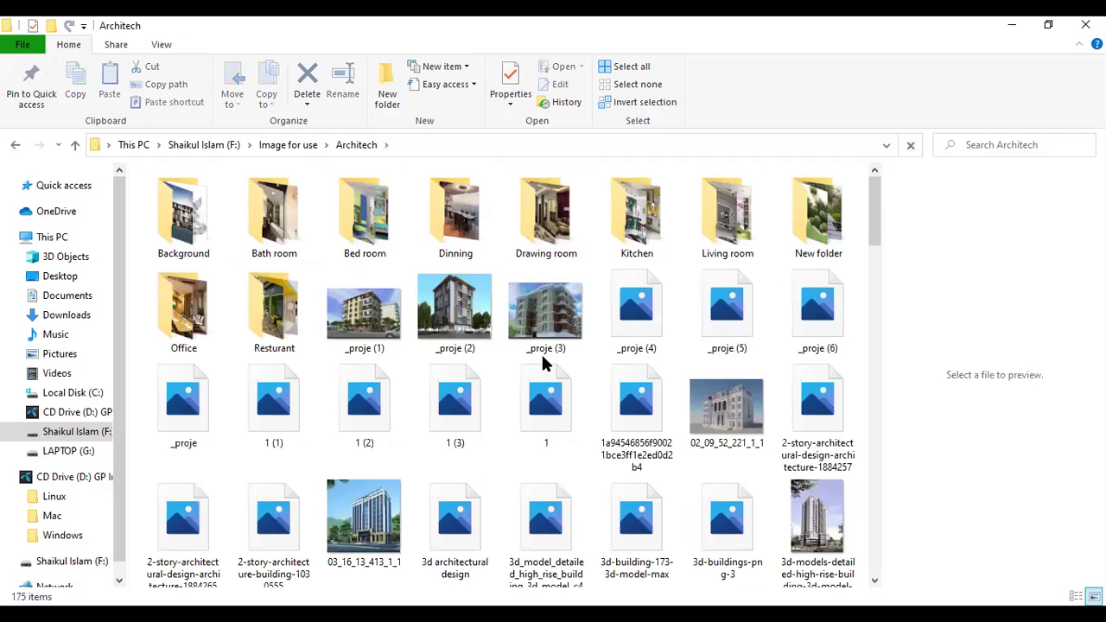
scroll(543, 362, "down", 2)
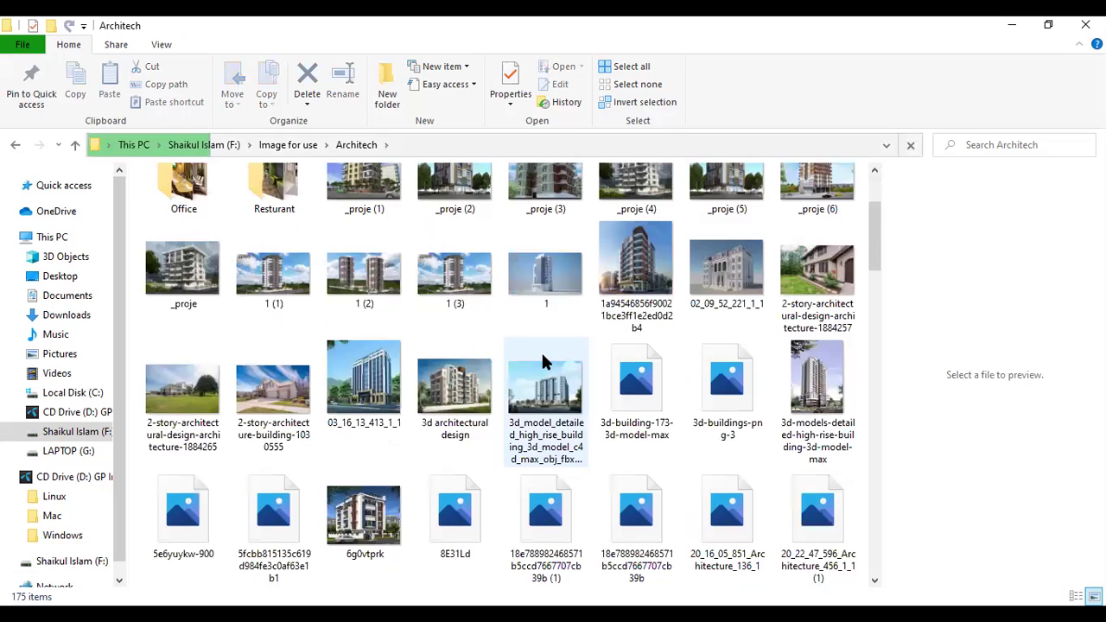
scroll(540, 361, "down", 7)
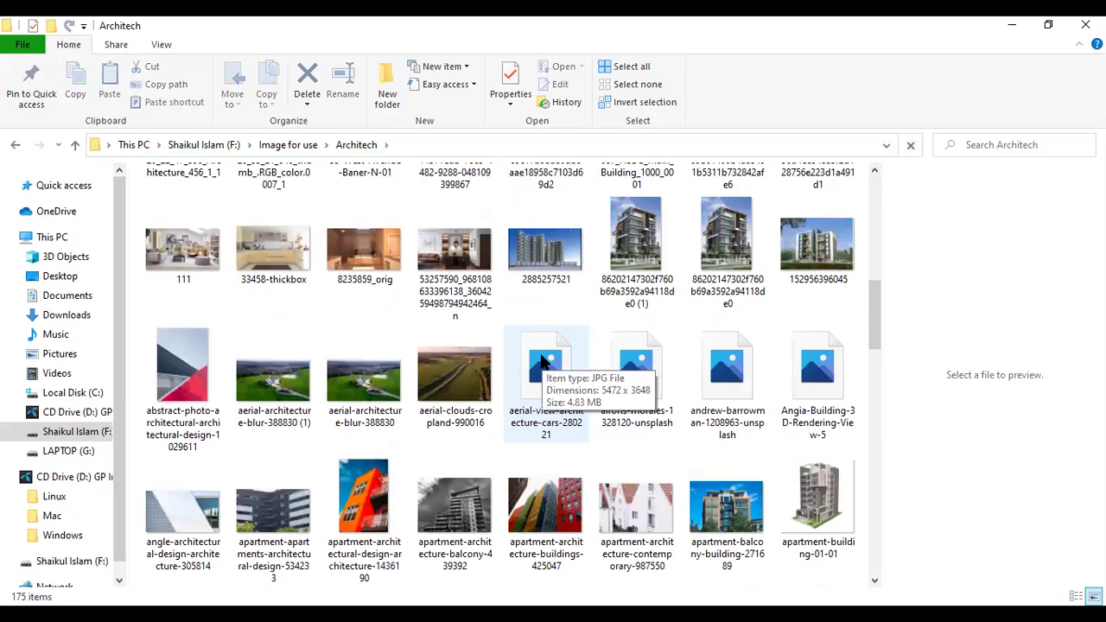
left_click(177, 372)
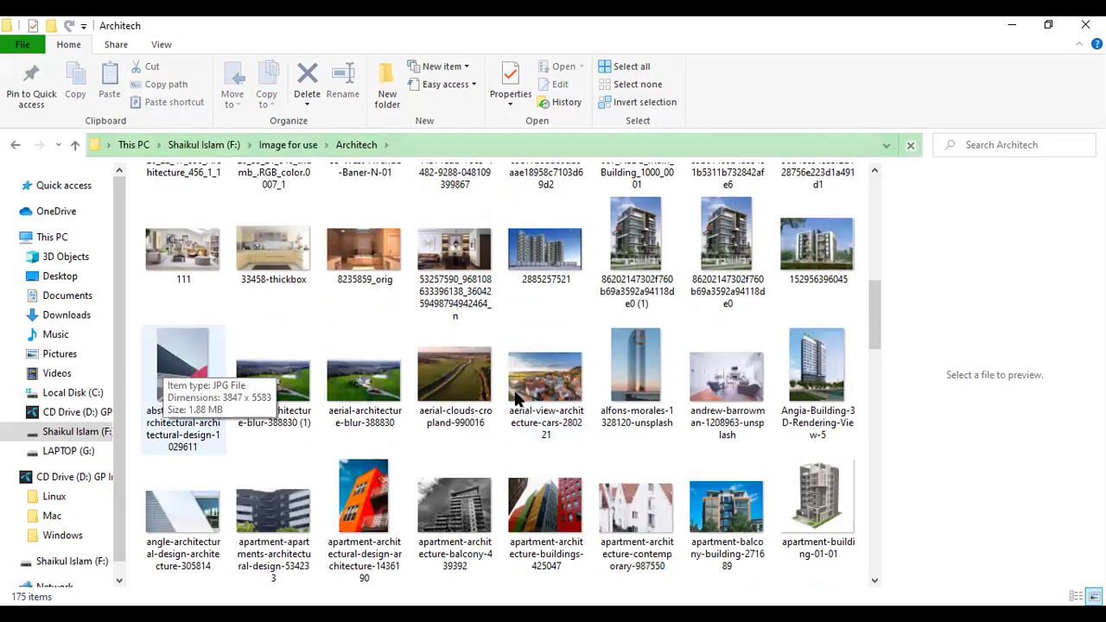
scroll(514, 390, "down", 3)
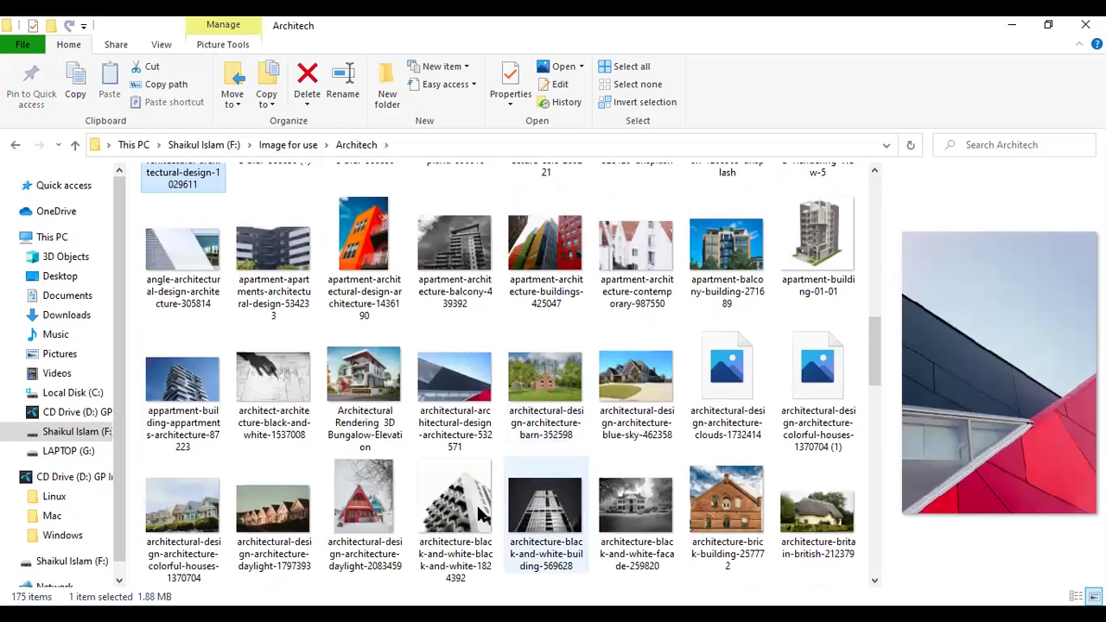
left_click(480, 514)
left_click(643, 509)
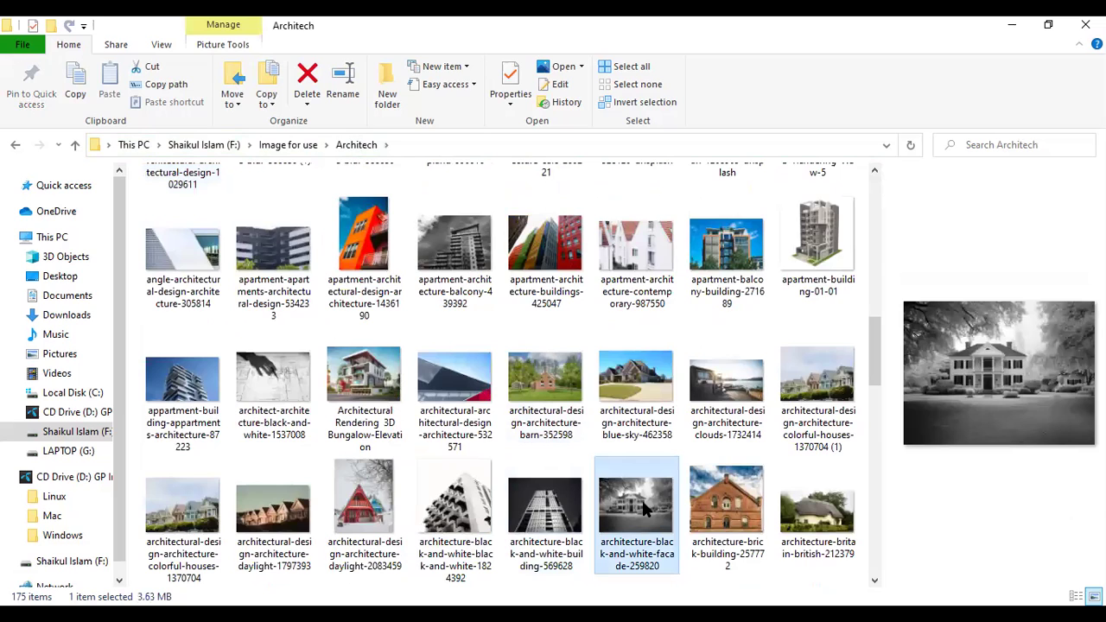
double_click(642, 504)
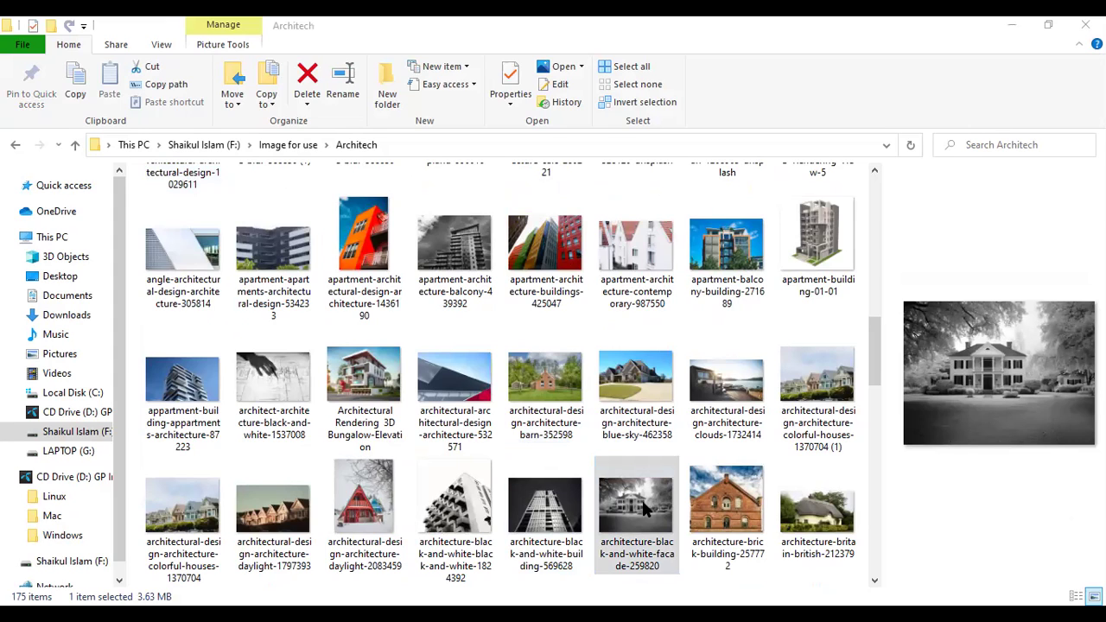
left_click(533, 504)
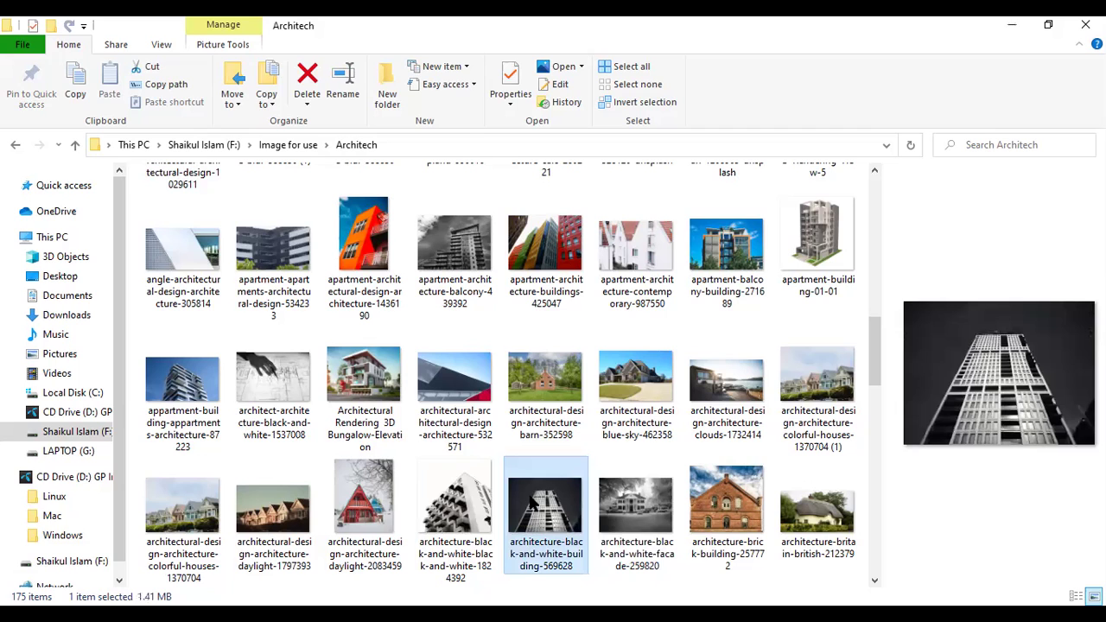
double_click(532, 500)
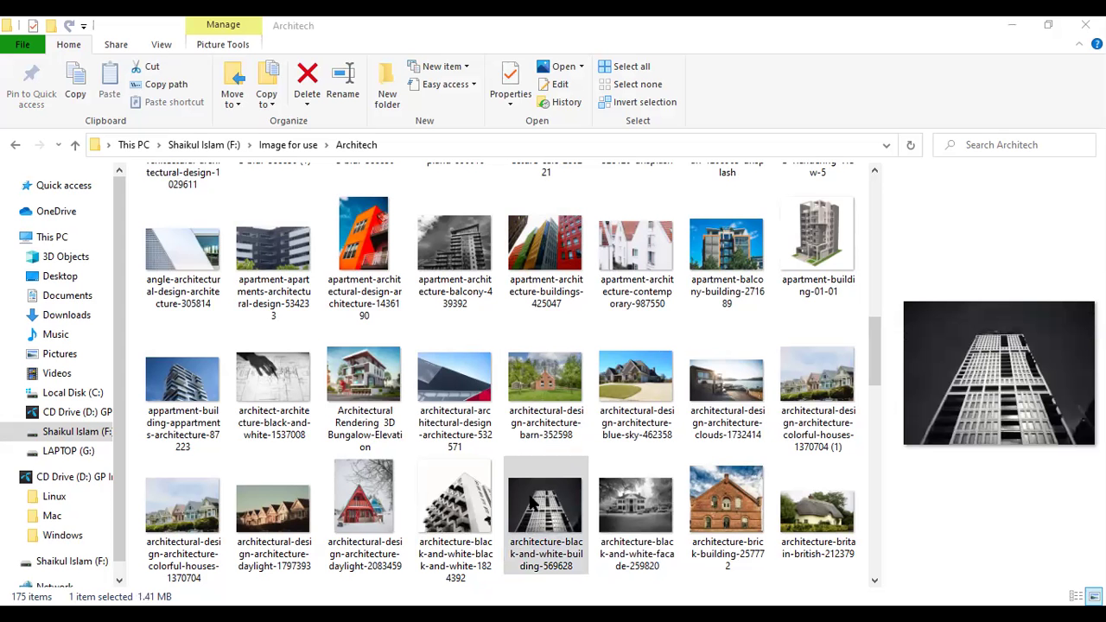
- Place the black-and-white building photo architecture-black-and-white-building-569628 from the Architech folder into the flyer document in Illustrator
left_click(534, 504)
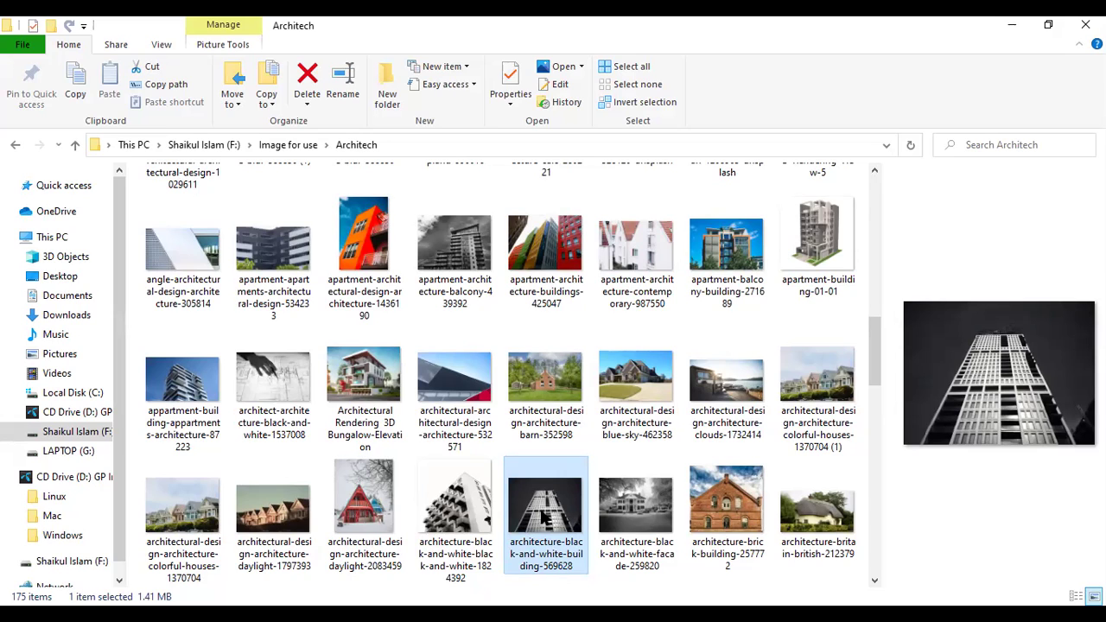
key("alt+Tab")
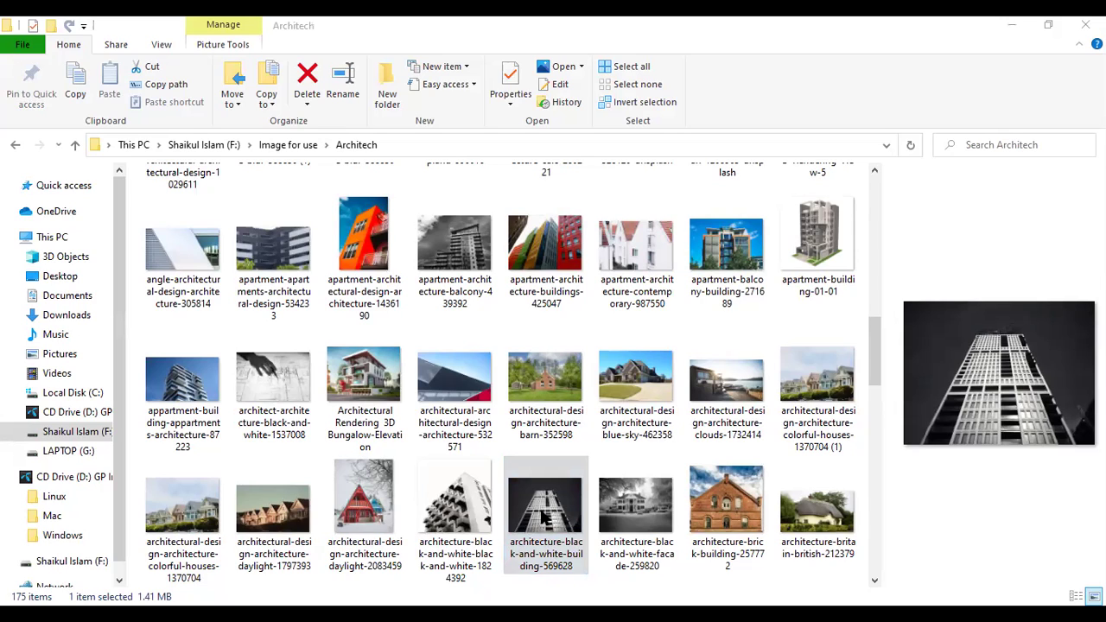
left_click_drag(541, 513, 435, 365)
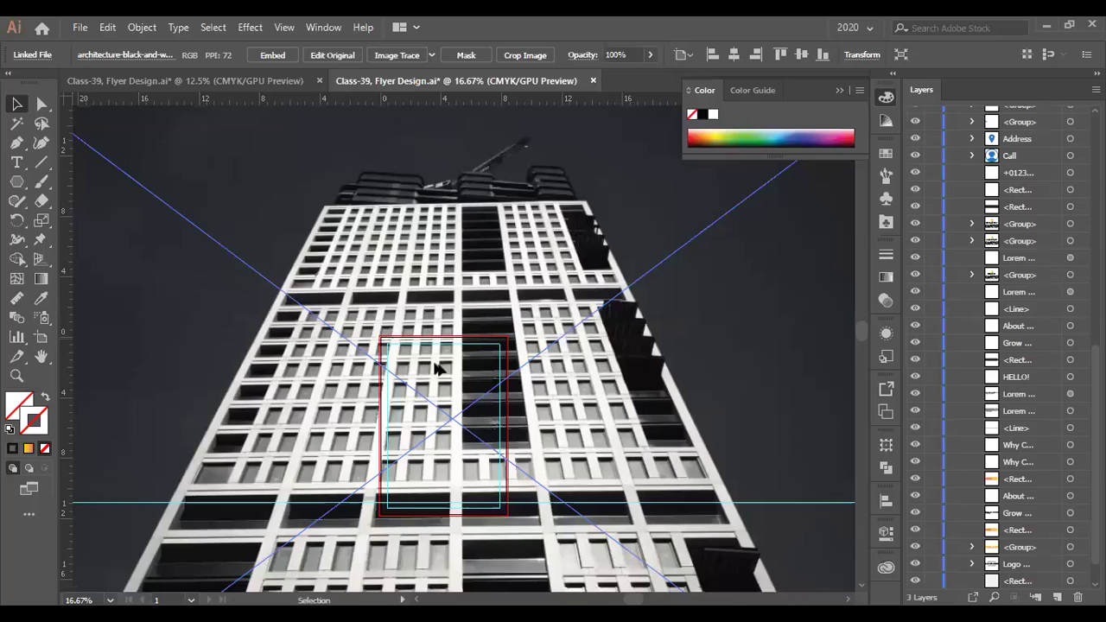
key("ctrl+minus")
key("ctrl+minus")
key("ctrl+minus")
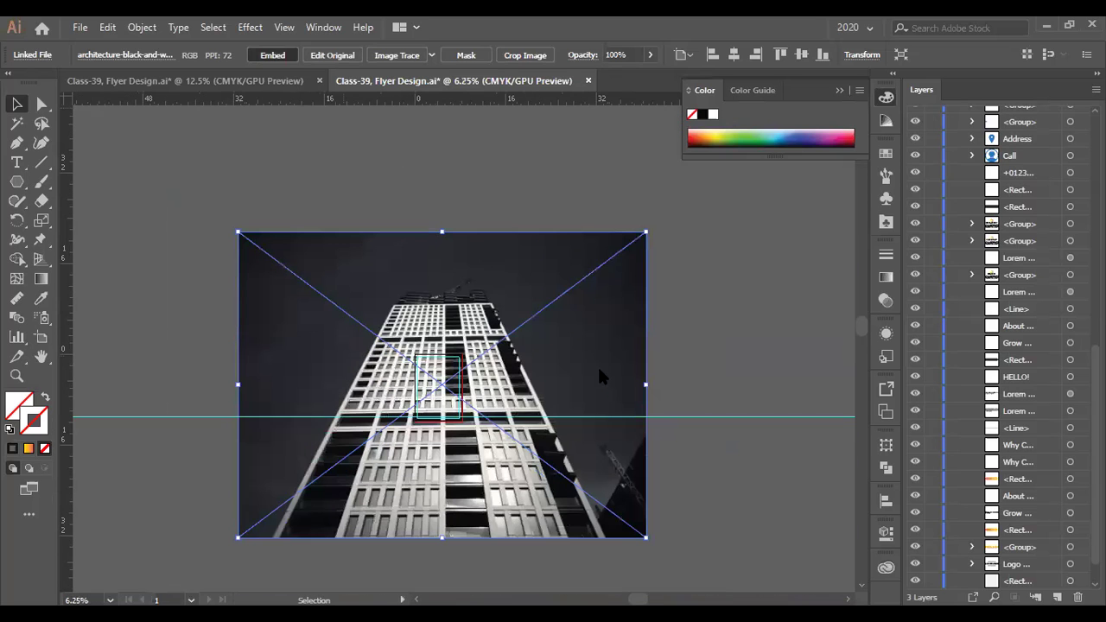
- Embed the placed building photo and scale it down around its center to slightly more than the page's height
left_click_drag(647, 385, 493, 386)
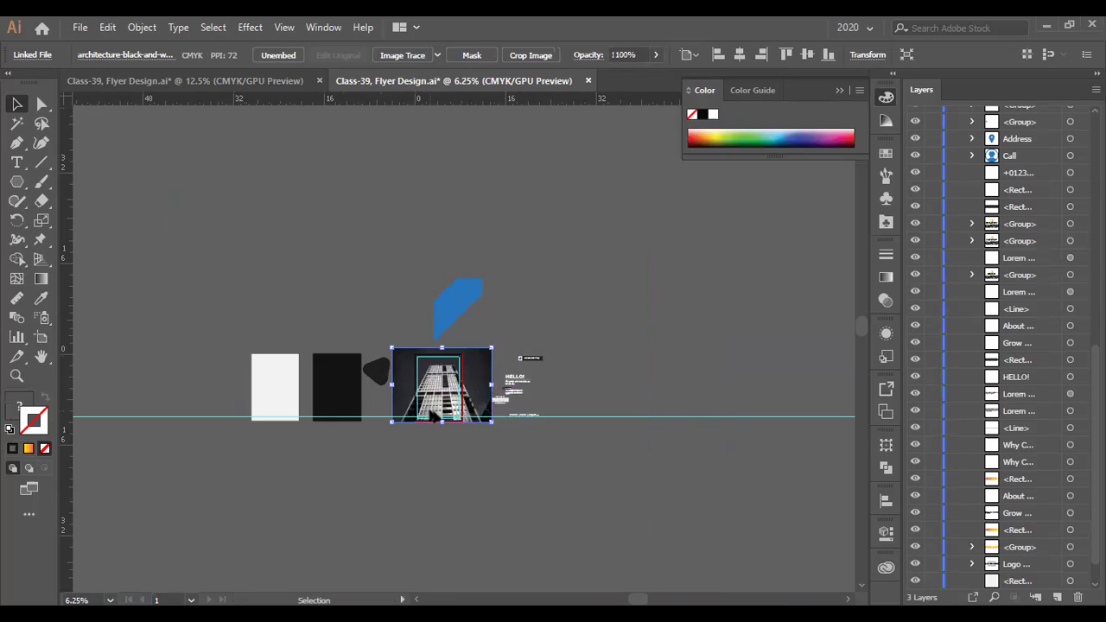
key("ctrl+plus")
key("ctrl+plus")
key("ctrl+plus")
key("ctrl+minus")
key("ctrl+minus")
key("ctrl+minus")
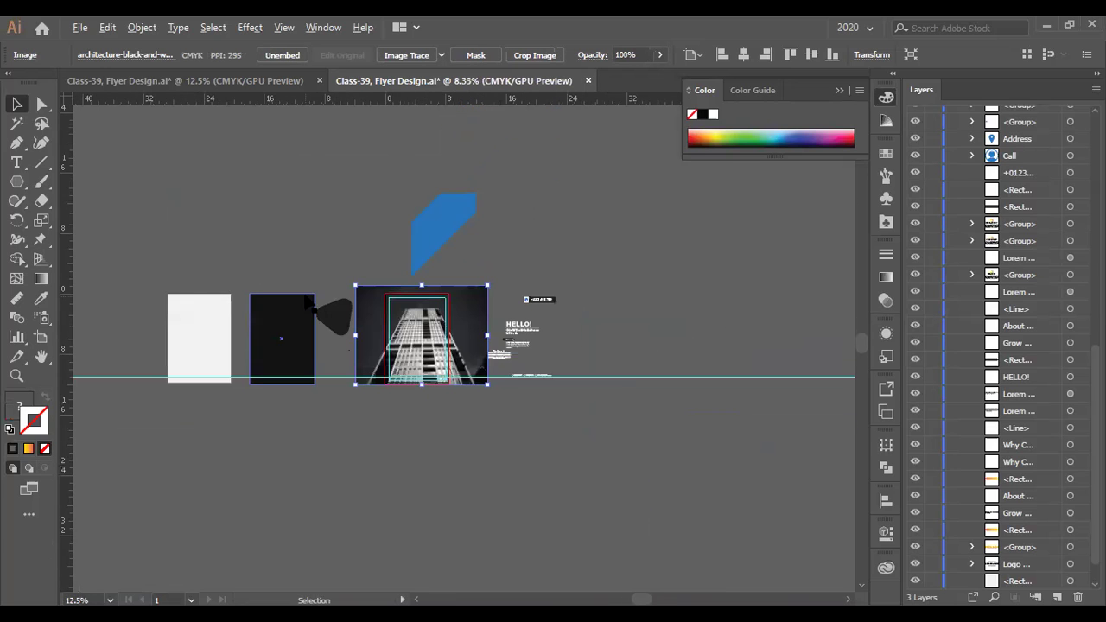
- Move the spare rectangles and rounded shape farther left of the page and the leftover white text objects farther right, clear of the photo
left_click_drag(212, 285, 350, 342)
left_click_drag(280, 321, 185, 321)
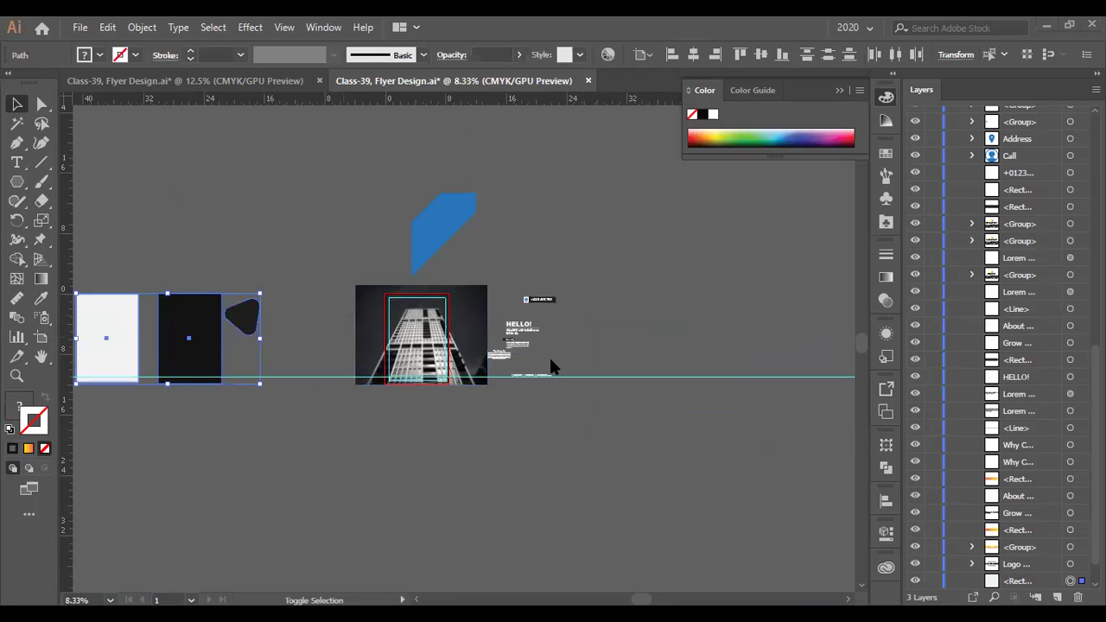
scroll(551, 366, "up", 2)
left_click(544, 388)
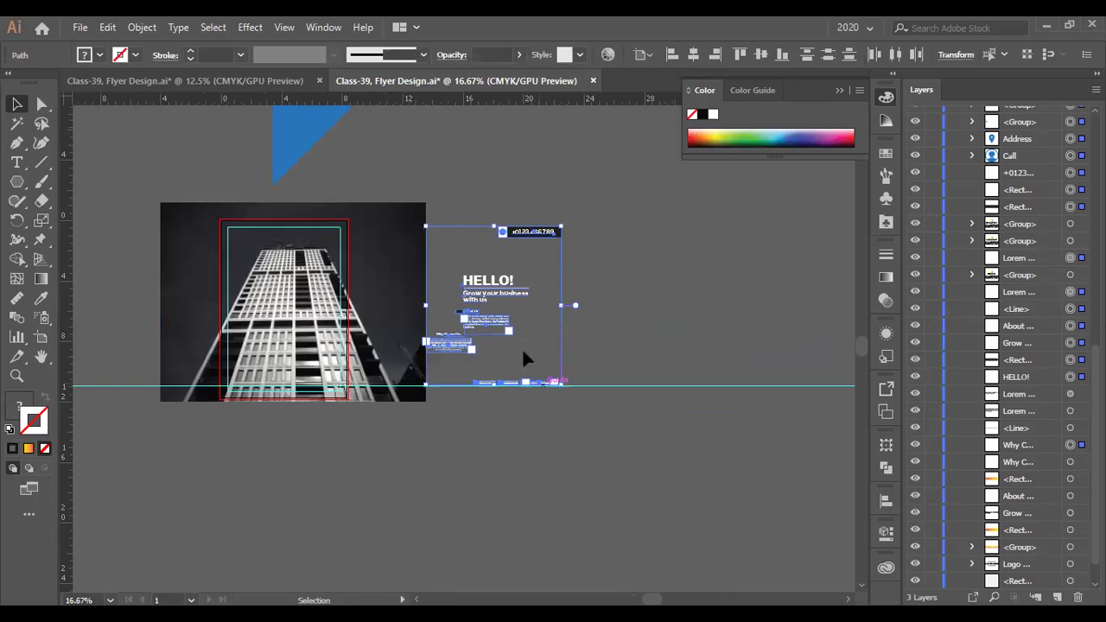
left_click_drag(484, 327, 574, 327)
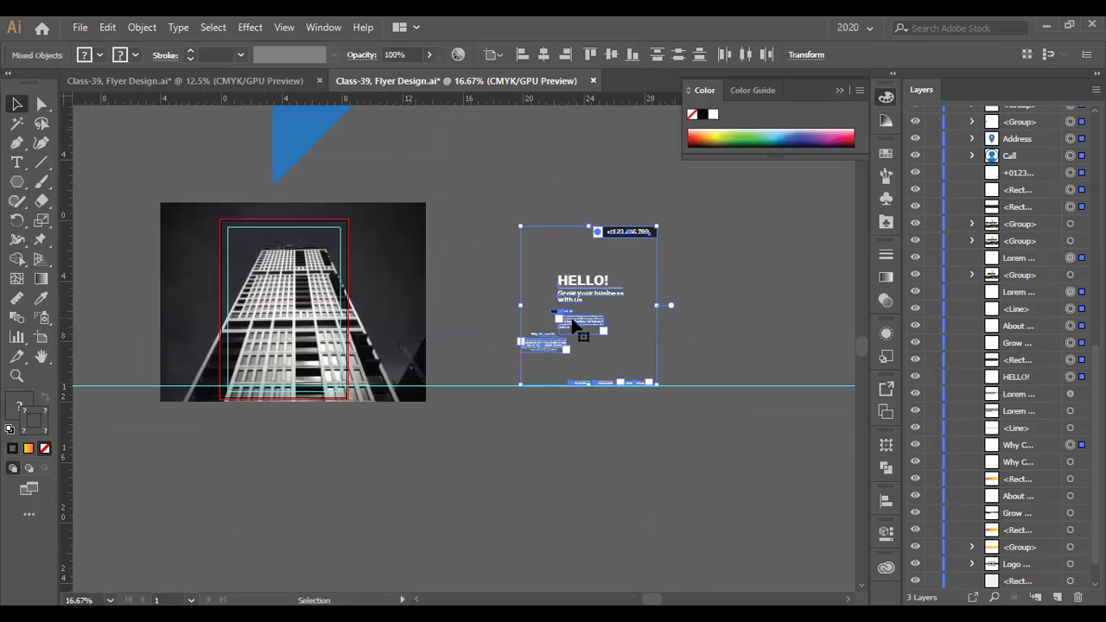
- Send the building photo behind the flyer artwork, then scale and position it to just cover the page's full bleed height
scroll(493, 319, "left", 2)
scroll(471, 322, "up", 1)
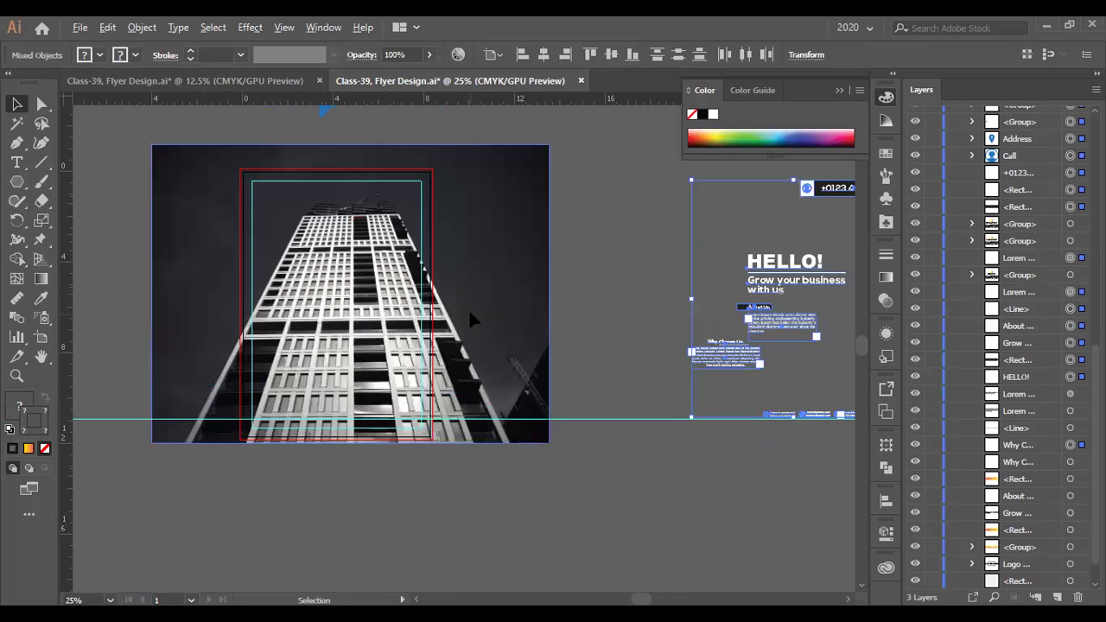
left_click(469, 314)
key("ctrl+shift+bracketleft")
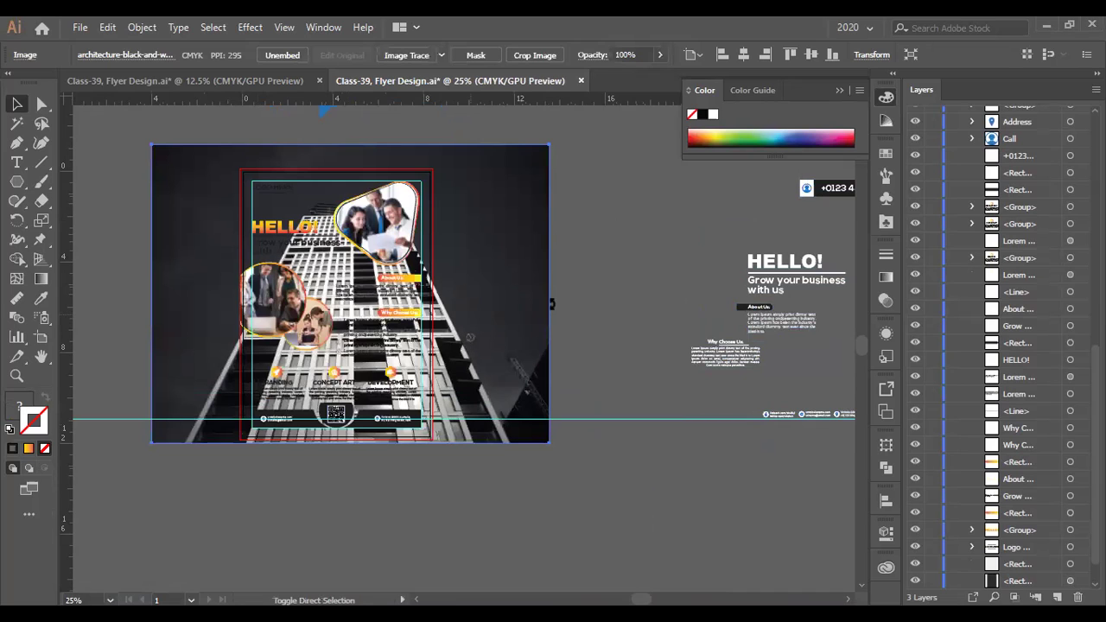
left_click_drag(549, 294, 522, 299)
scroll(335, 442, "up", 2)
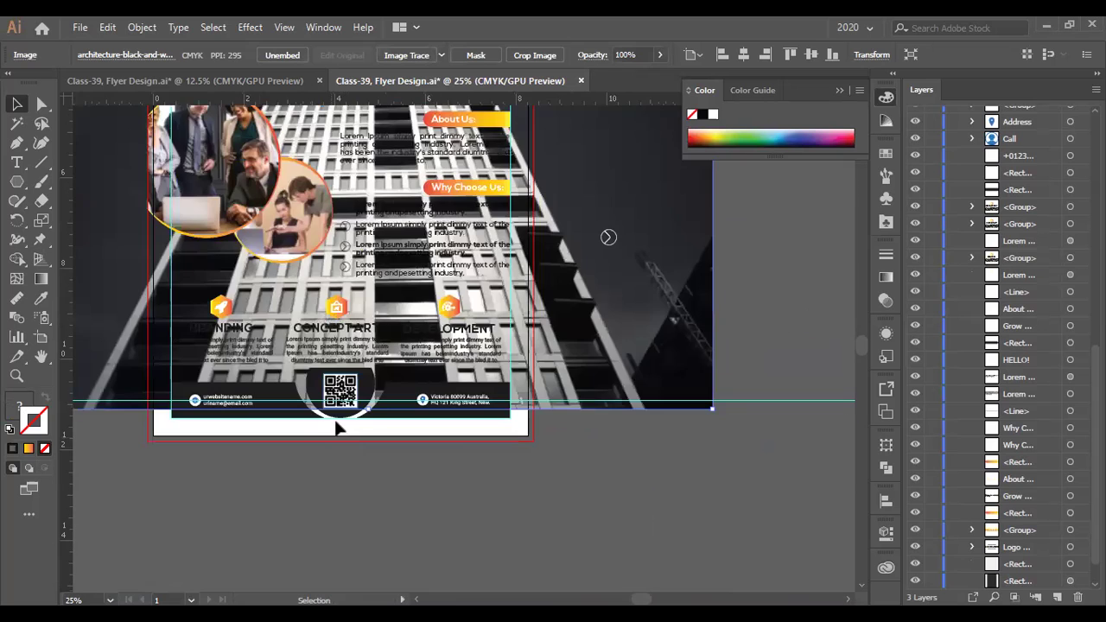
left_click_drag(368, 424, 368, 441)
scroll(398, 466, "down", 1)
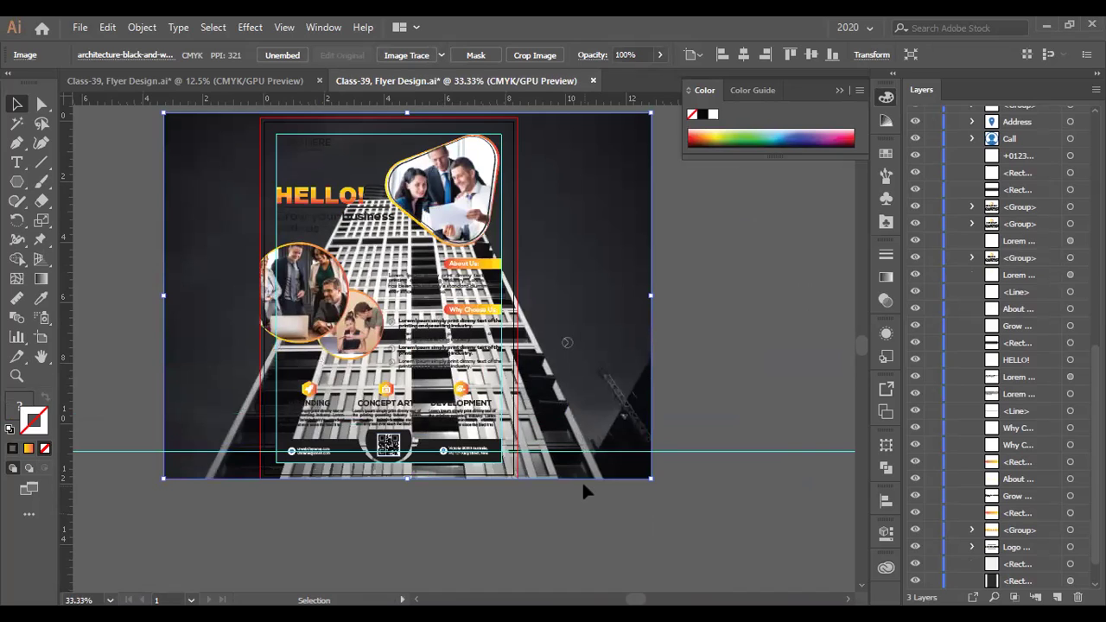
scroll(408, 175, "up", 1)
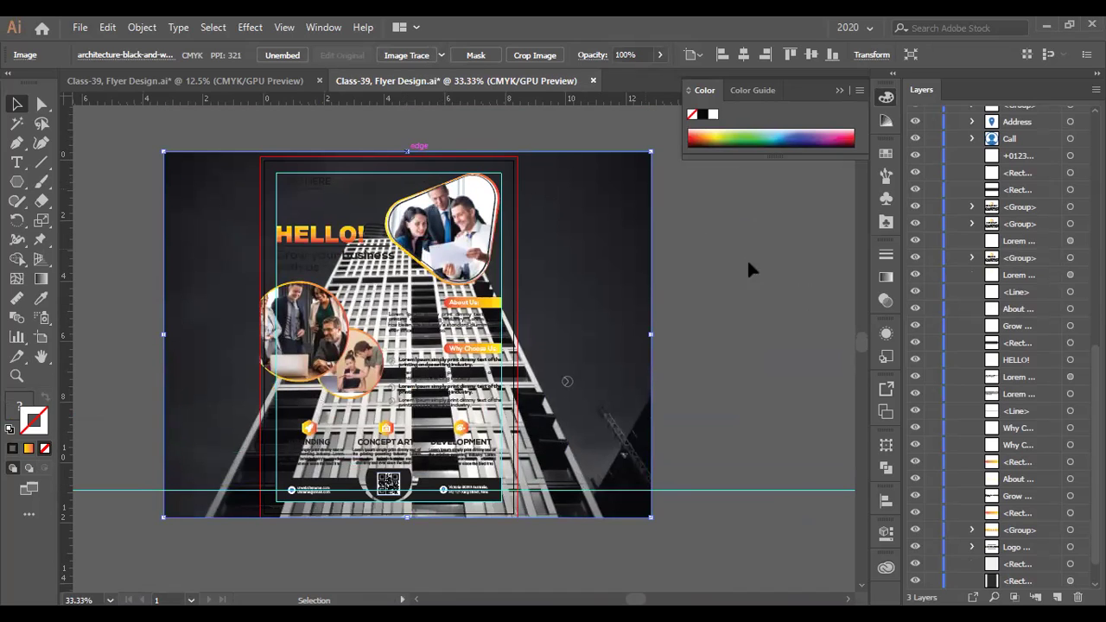
- Lower the building photo's opacity to 24% and check how the flyer content reads over it
left_click(885, 333)
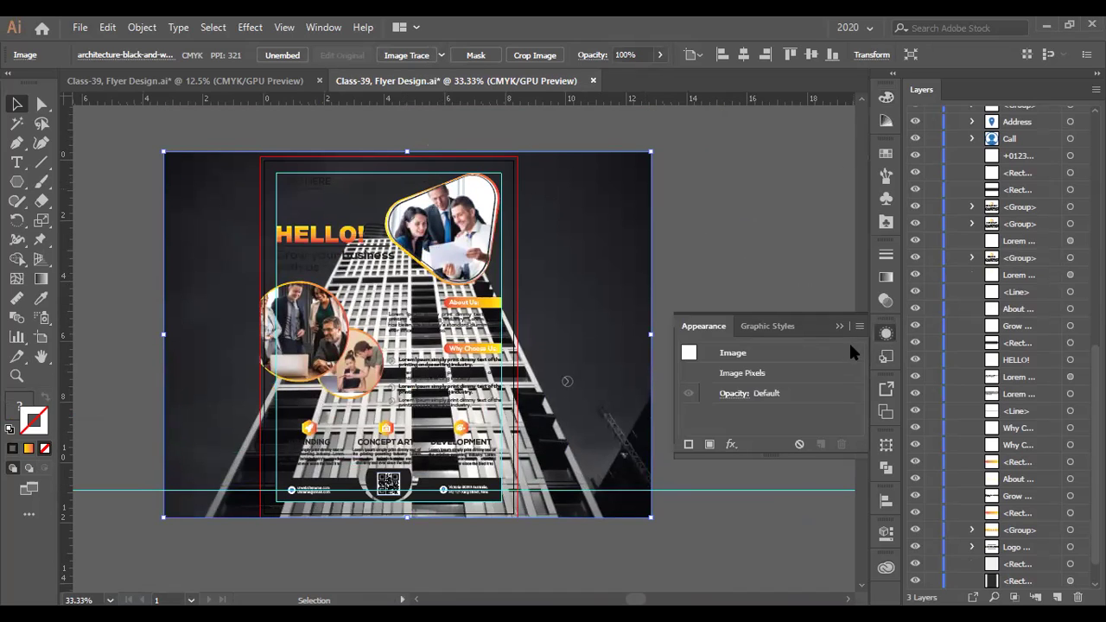
left_click(885, 300)
left_click_drag(846, 272, 798, 290)
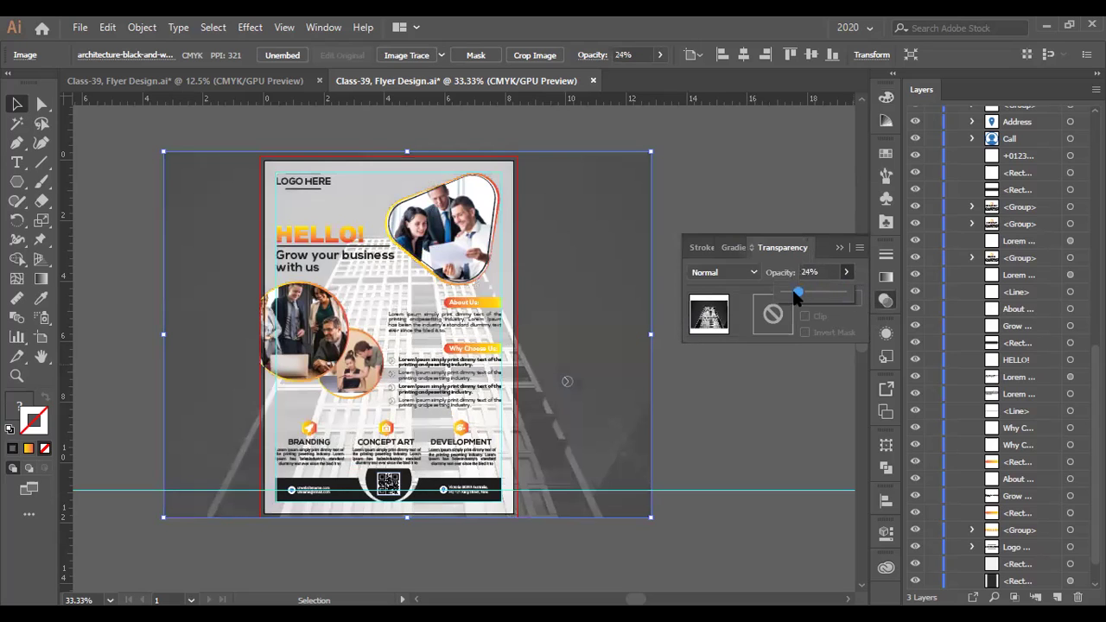
left_click(700, 379)
left_click_drag(663, 382, 627, 372)
scroll(561, 388, "down", 1)
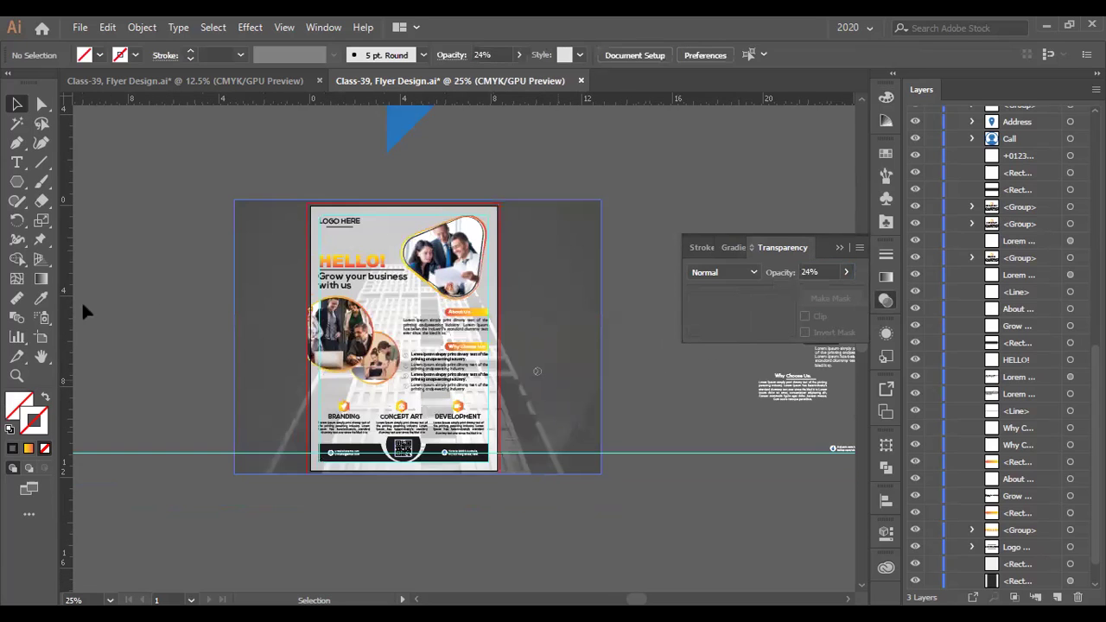
scroll(291, 321, "up", 1)
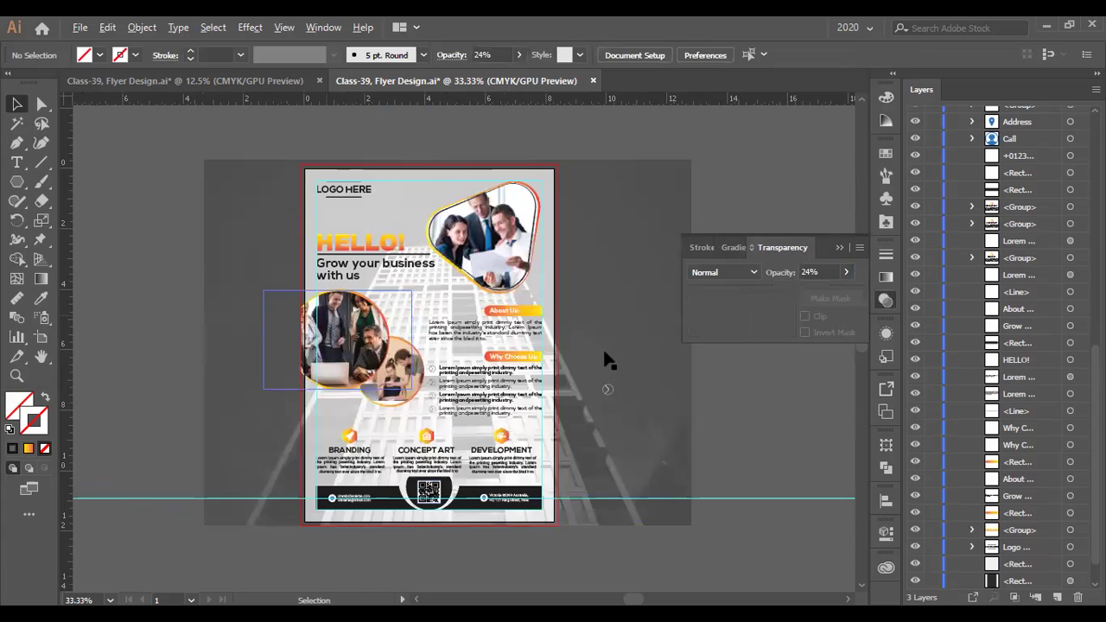
scroll(607, 350, "up", 1)
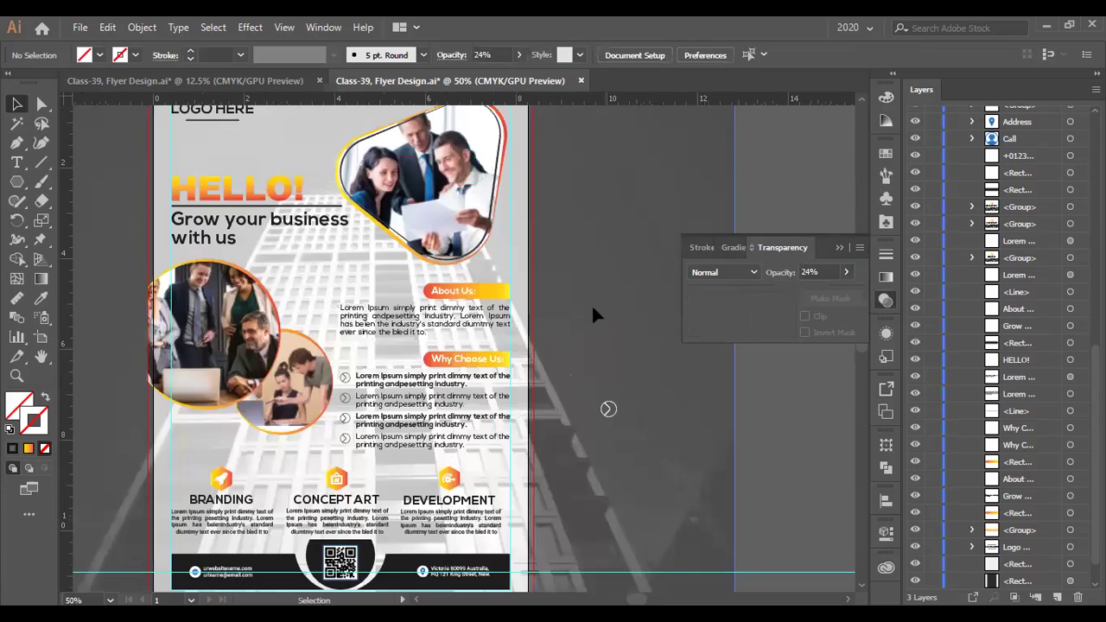
scroll(593, 311, "down", 2)
- Add a full-bleed rectangle behind the flyer artwork, giving it a dark fill and 24% opacity sampled from the faded photo
left_click(592, 311)
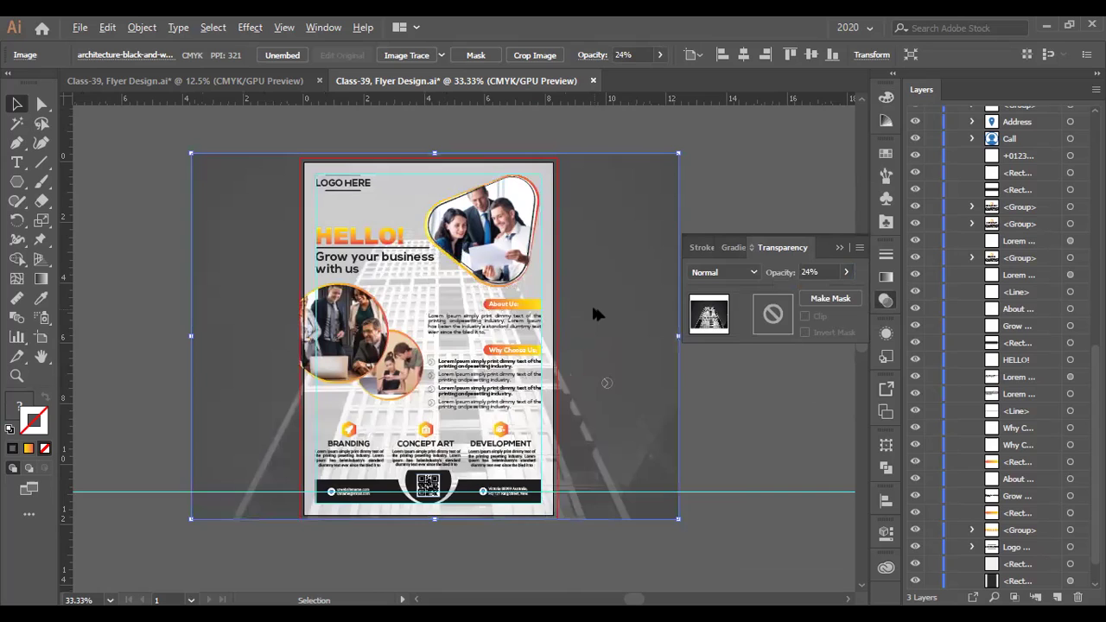
scroll(593, 311, "up", 1)
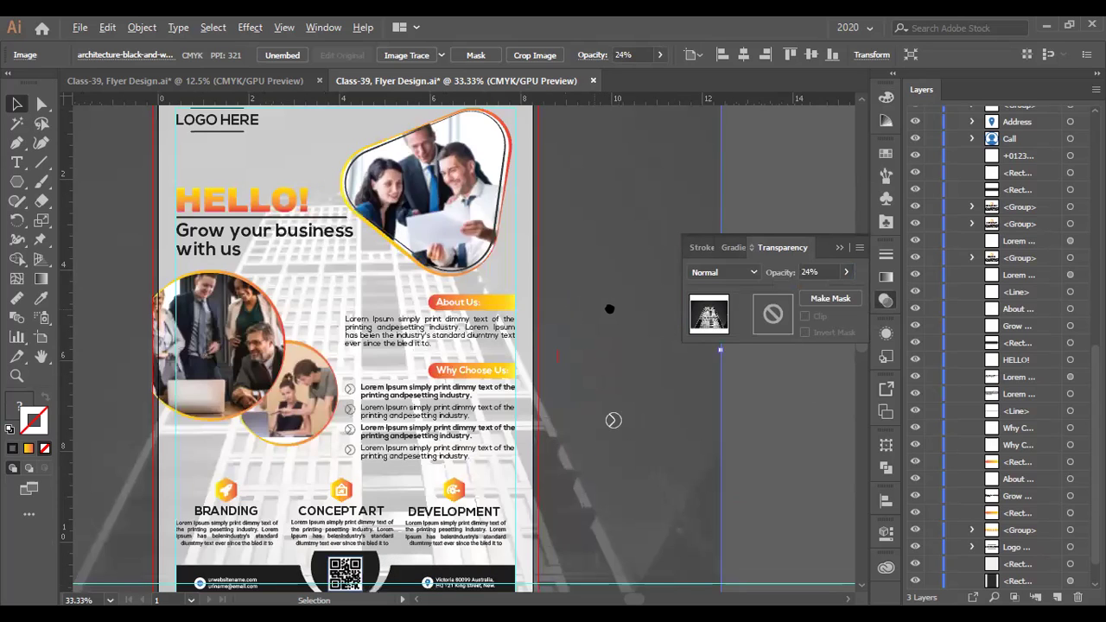
scroll(609, 308, "up", 1)
left_click_drag(17, 183, 55, 178)
key("ctrl+minus")
left_click_drag(330, 158, 586, 517)
left_click(41, 297)
left_click(241, 253)
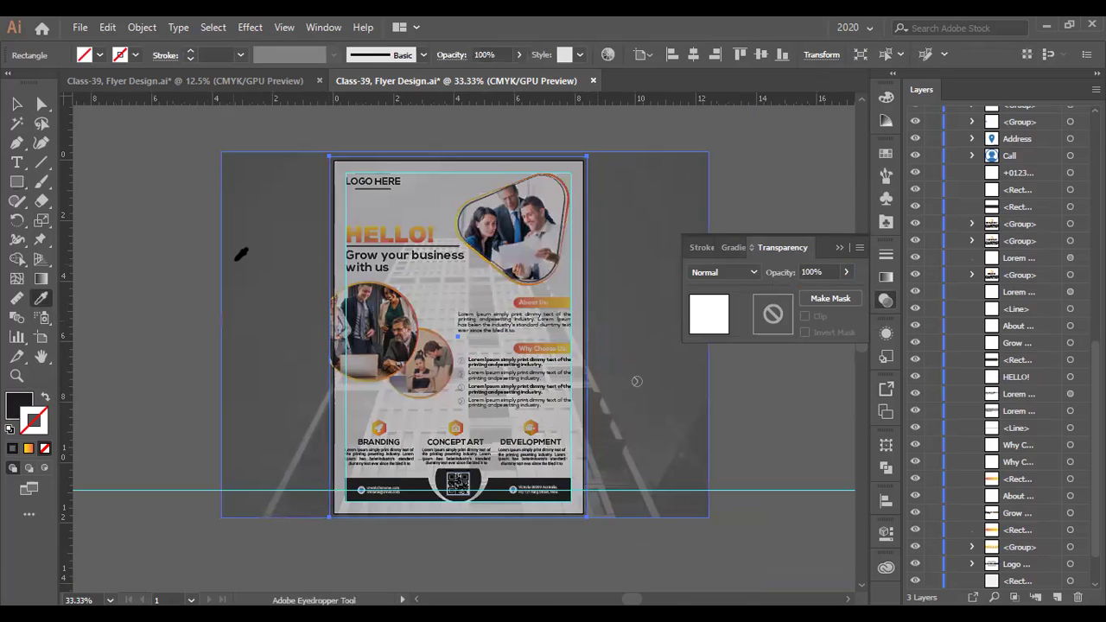
left_click(17, 104)
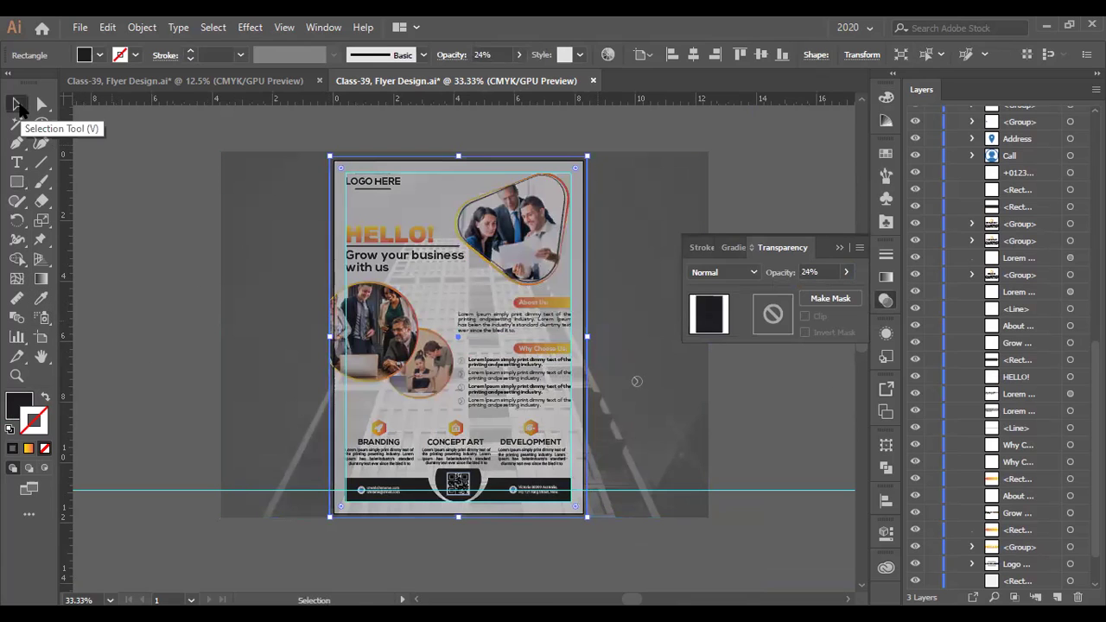
scroll(479, 295, "up", 1)
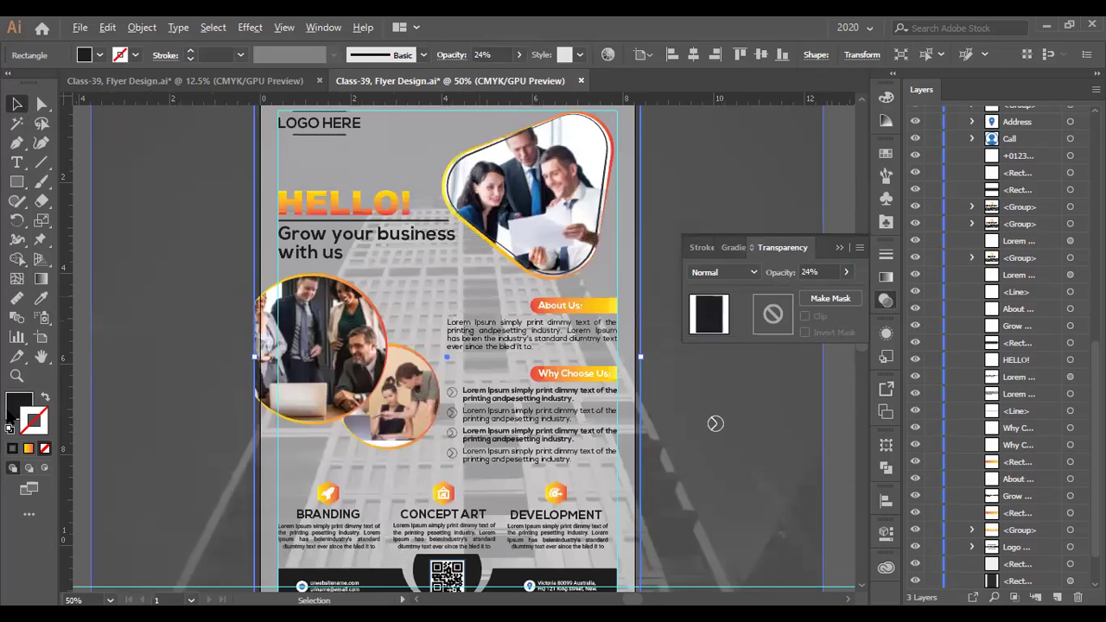
- Change the full-bleed rectangle's fill to white, ffffff, and clear the selection
key("ctrl+minus")
double_click(19, 402)
left_click_drag(573, 378, 456, 283)
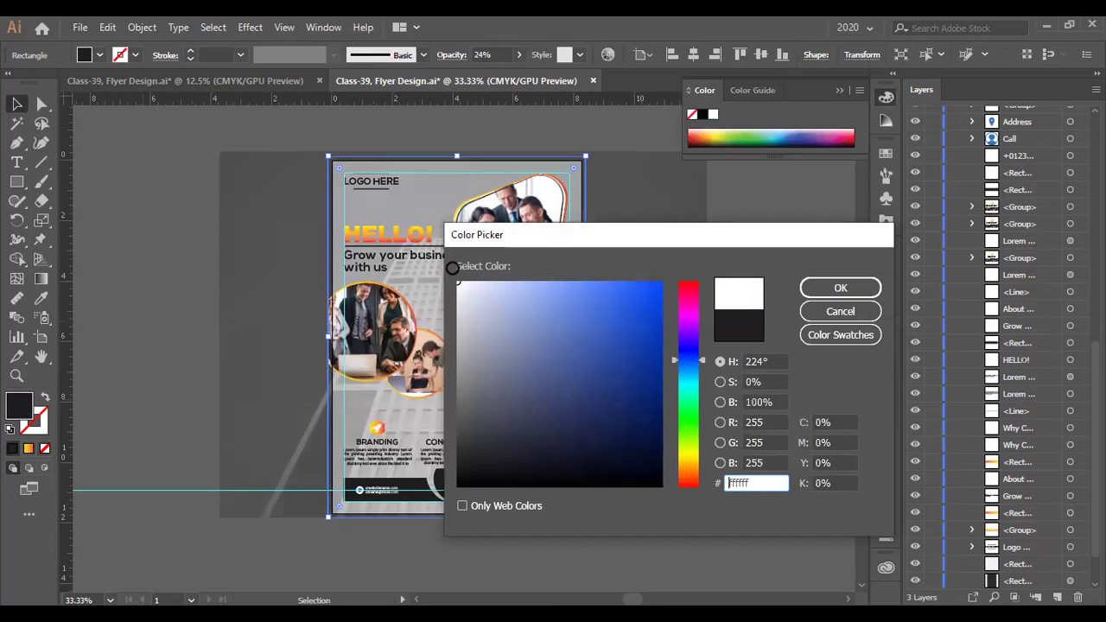
left_click(839, 286)
left_click(757, 335)
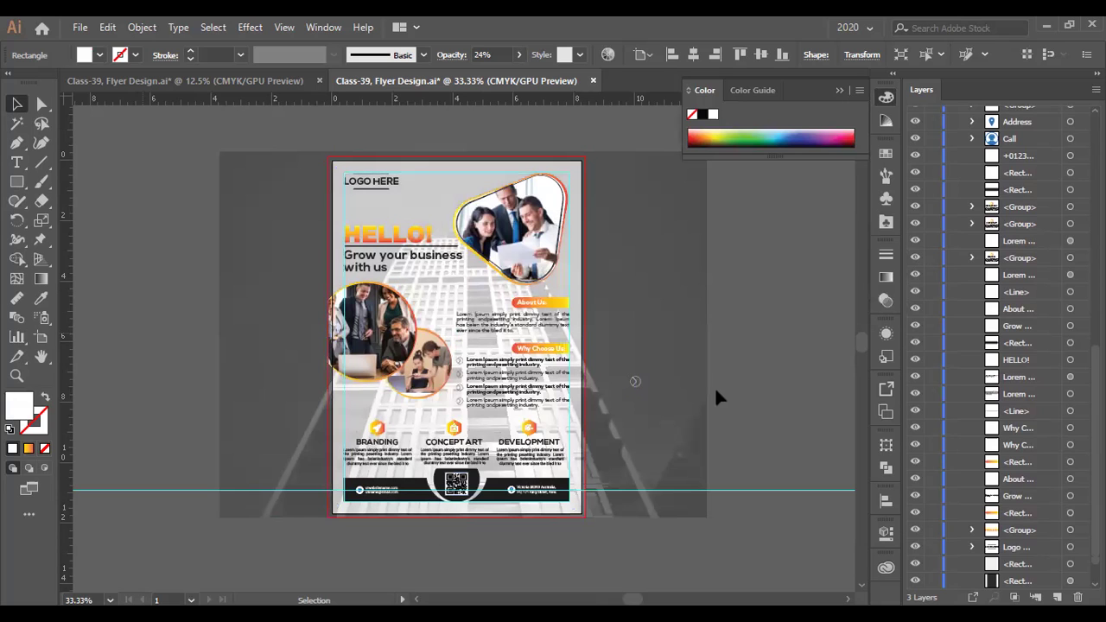
- Draw another white rectangle over the full bleed area and use it as a clipping mask for the building photo
left_click(17, 181)
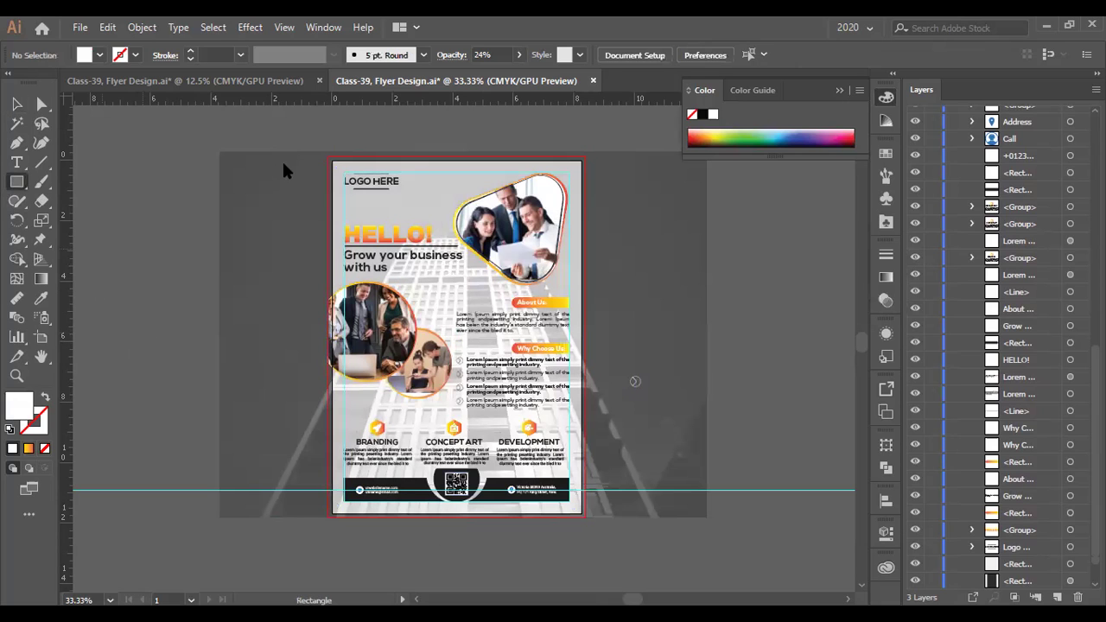
left_click_drag(329, 158, 585, 516)
key("v")
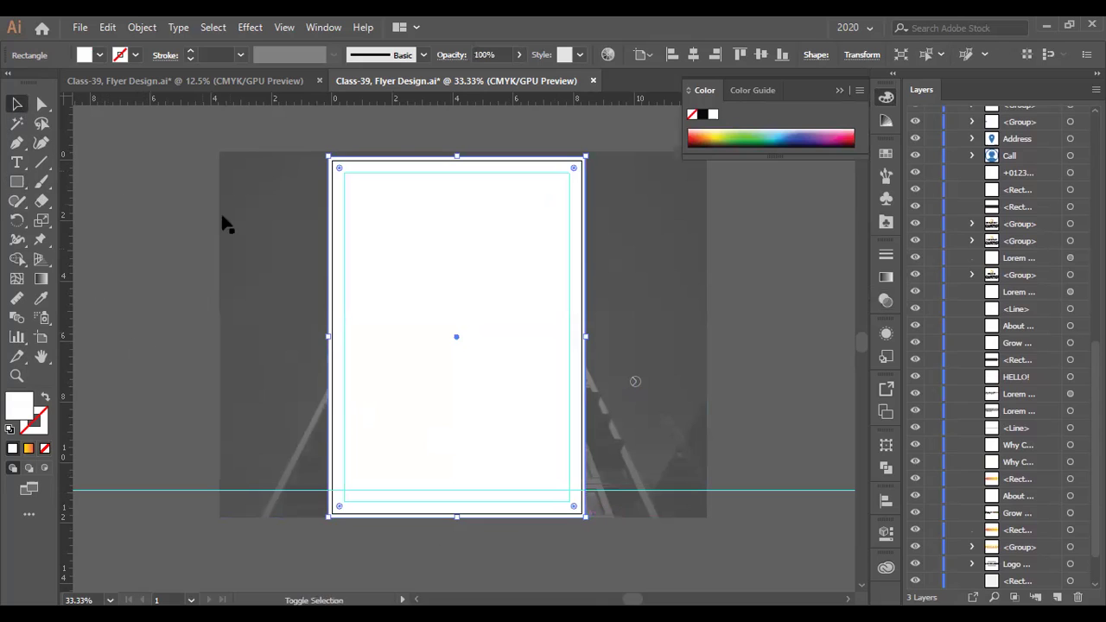
key("ctrl+a")
key("ctrl+7")
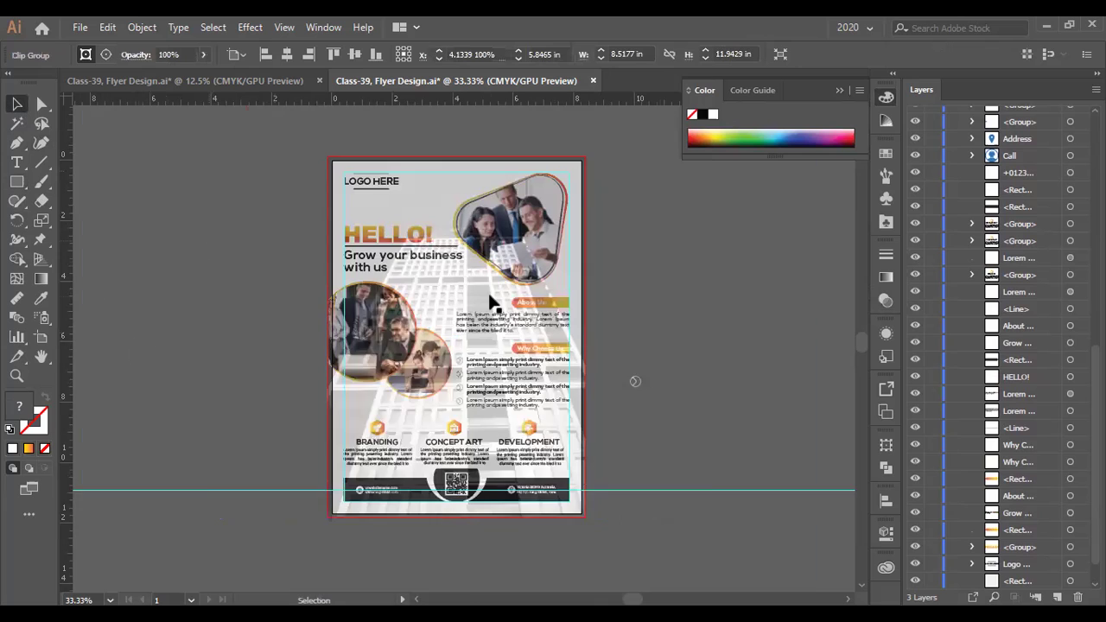
- Send the clipped building photo behind all the flyer artwork and leave nothing selected
scroll(489, 303, "up", 1)
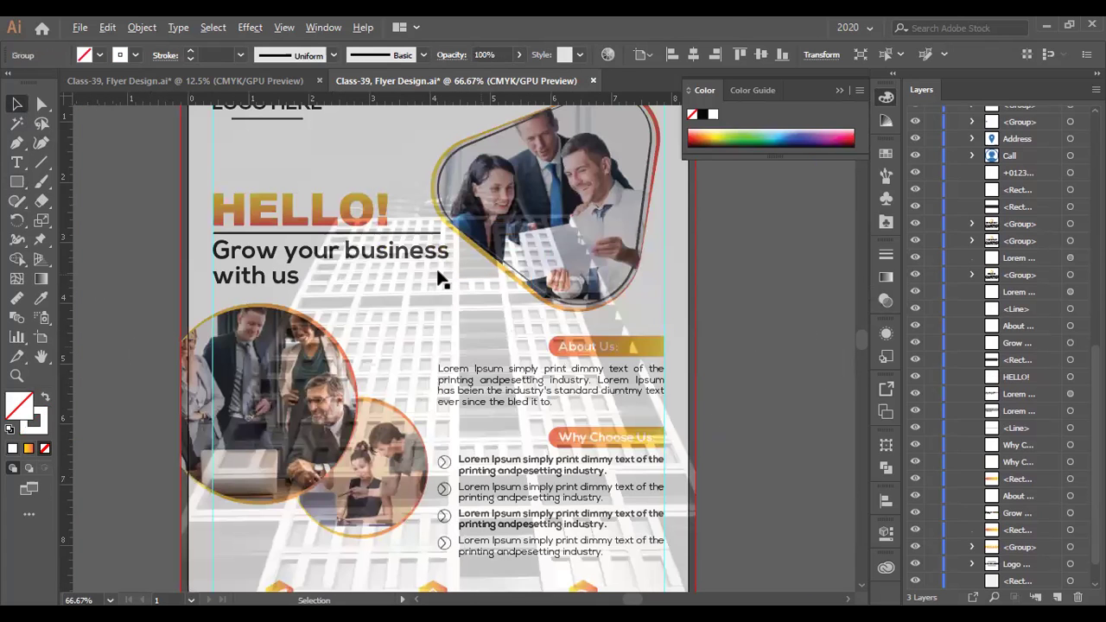
key("ctrl+minus")
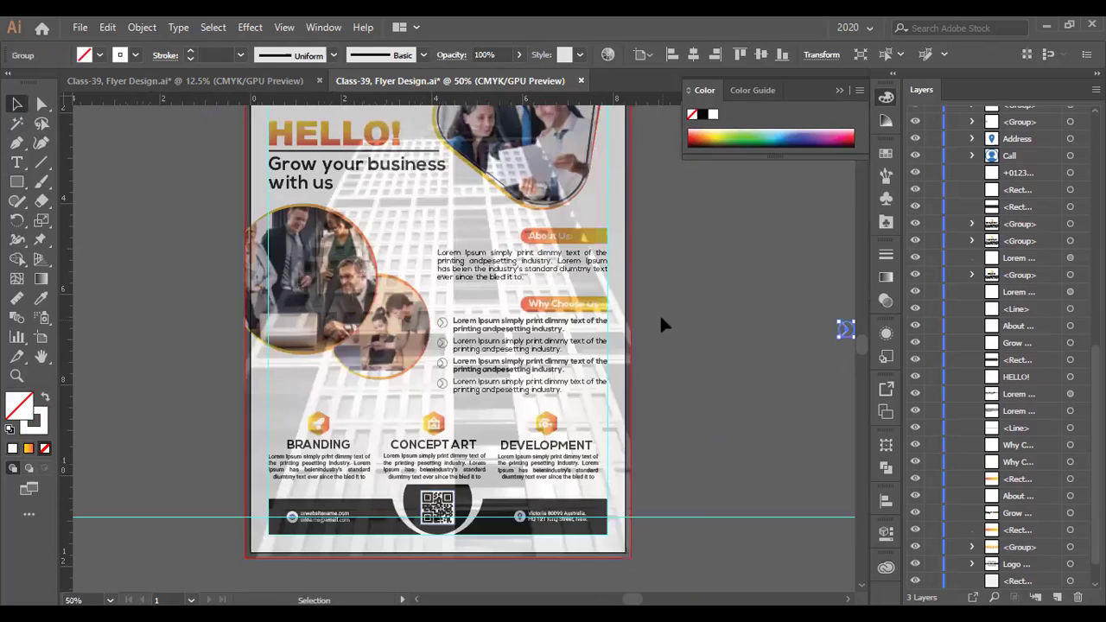
scroll(661, 324, "up", 3)
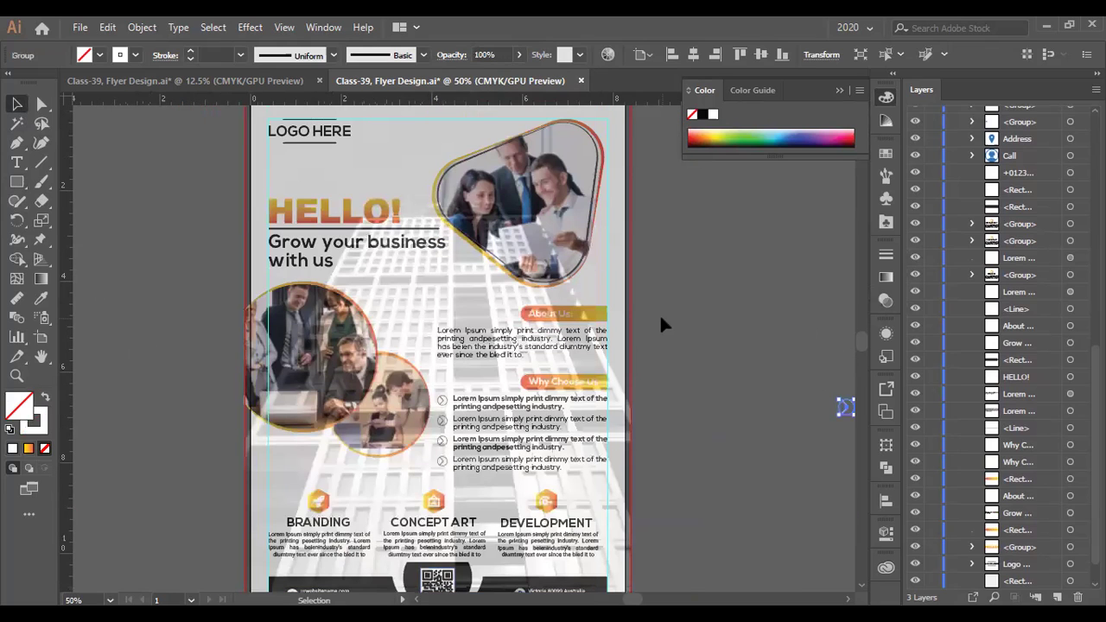
left_click(622, 289)
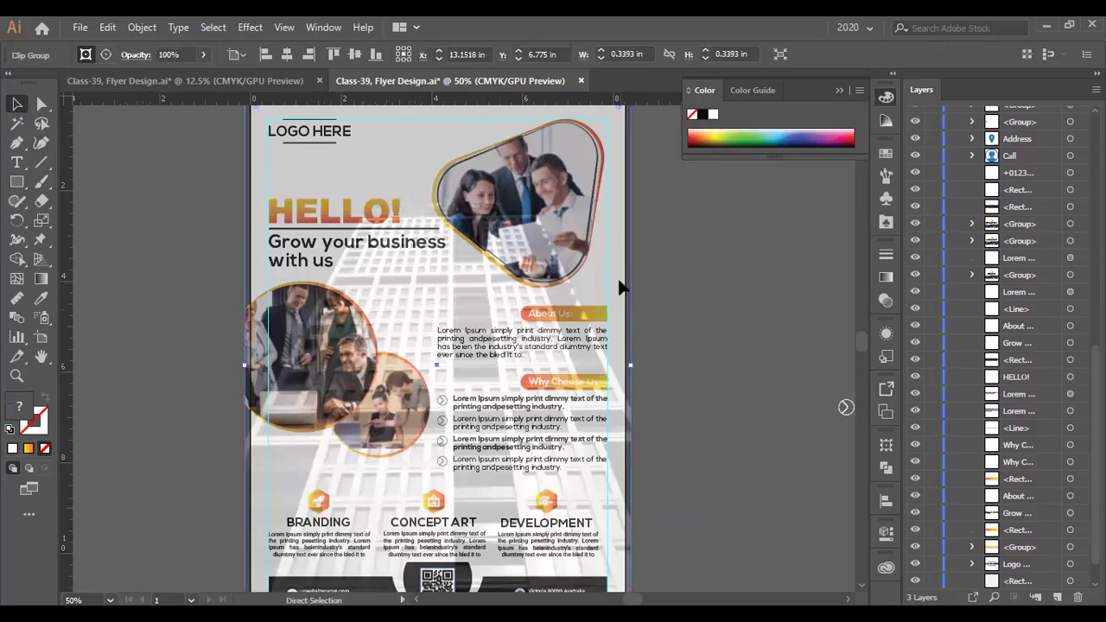
key("ctrl+shift+bracketleft")
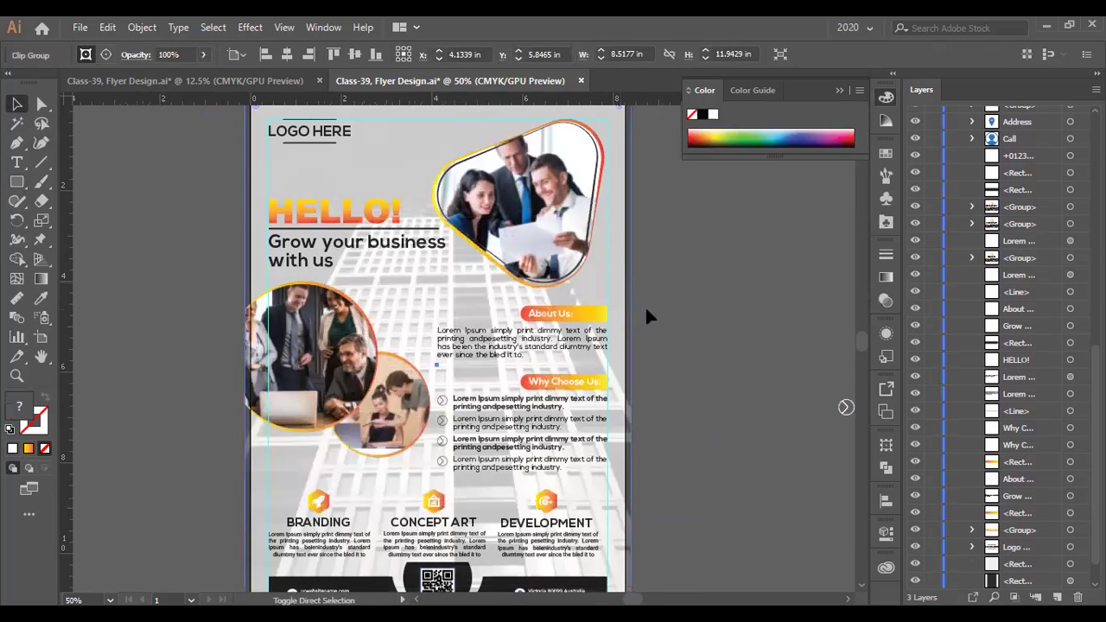
scroll(645, 311, "down", 1)
left_click(653, 351)
scroll(652, 351, "up", 1)
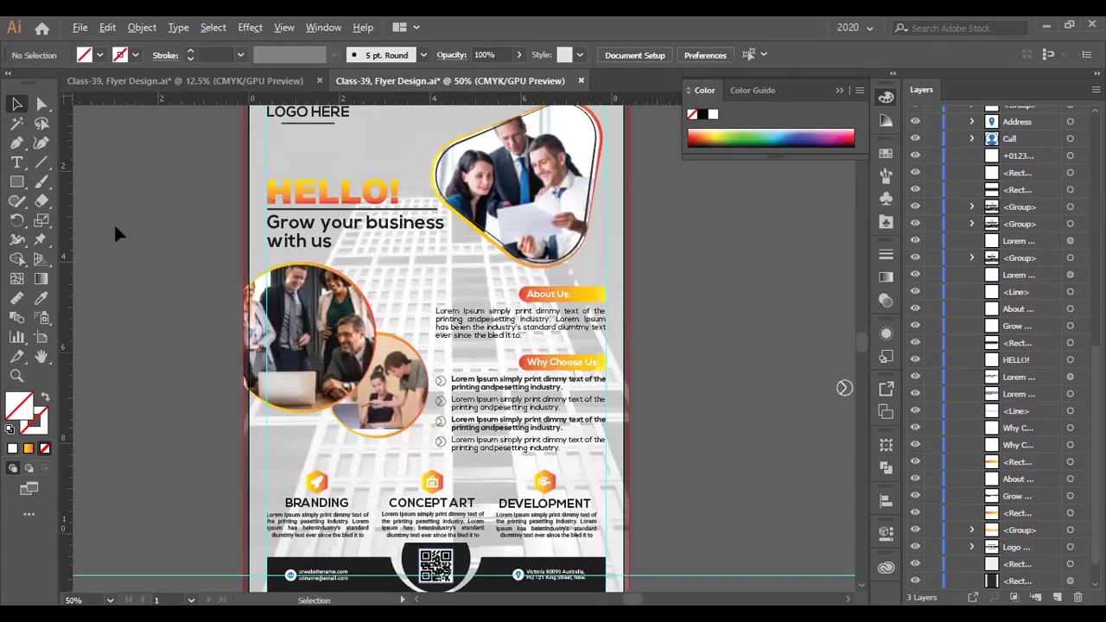
- Show the hidden Background layer beneath the flyer artwork and expand it to reveal its contents
scroll(501, 374, "down", 1)
key("ctrl+minus")
scroll(965, 518, "down", 2)
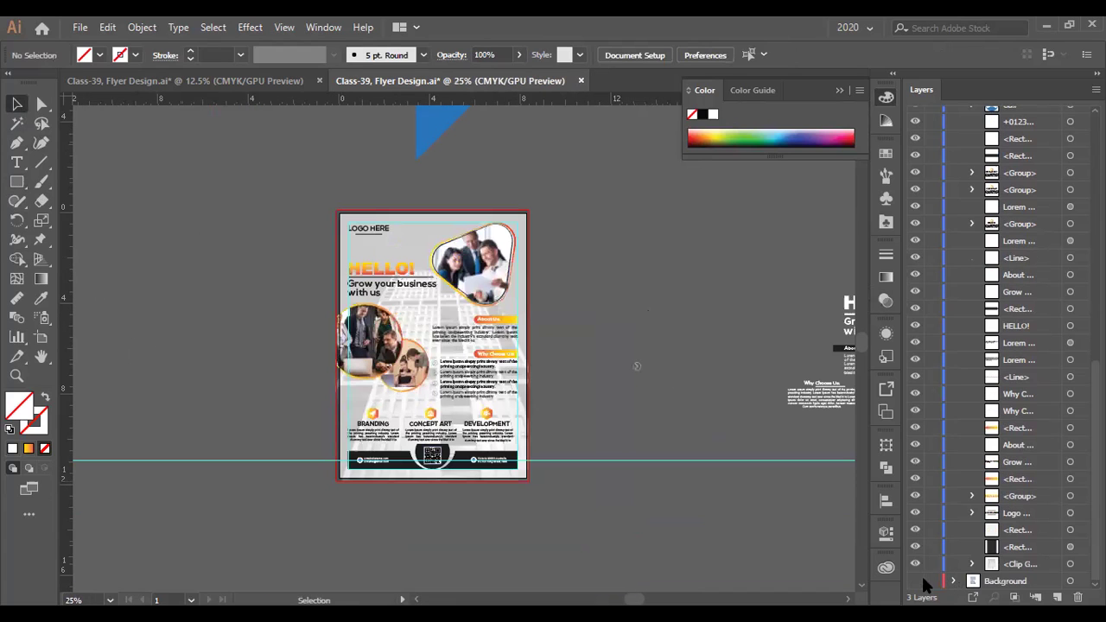
left_click(917, 582)
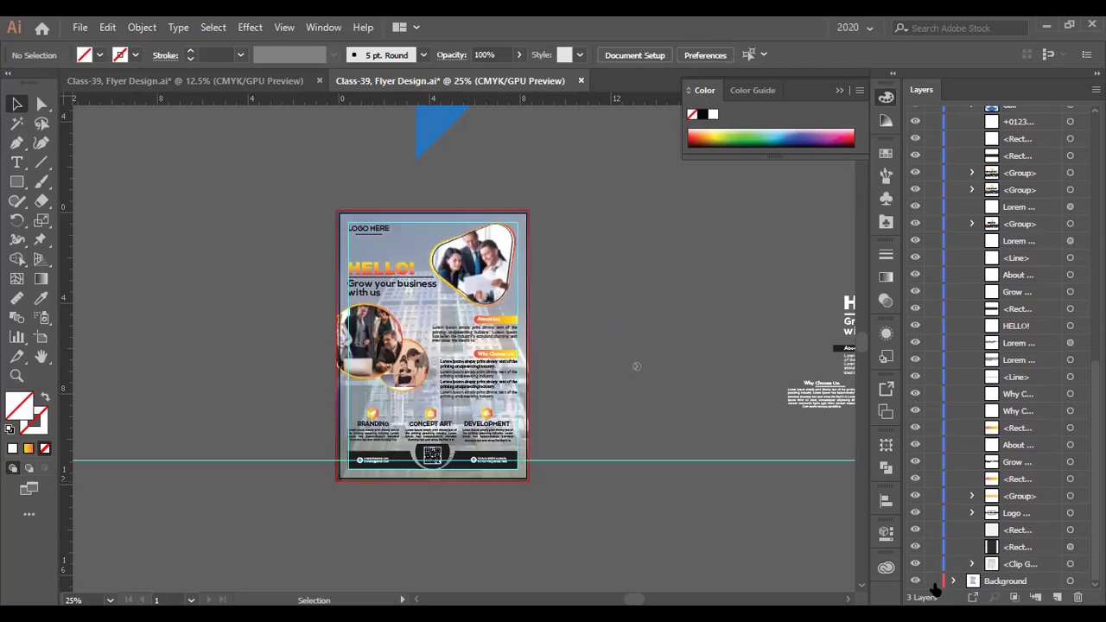
left_click(954, 581)
scroll(961, 583, "down", 1)
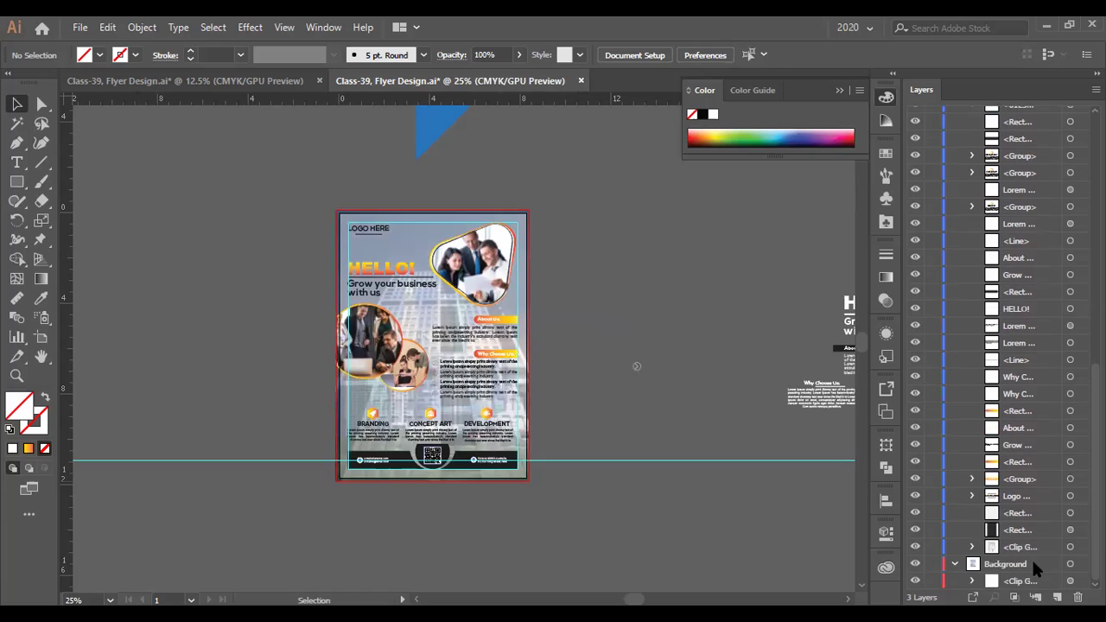
left_click(954, 563)
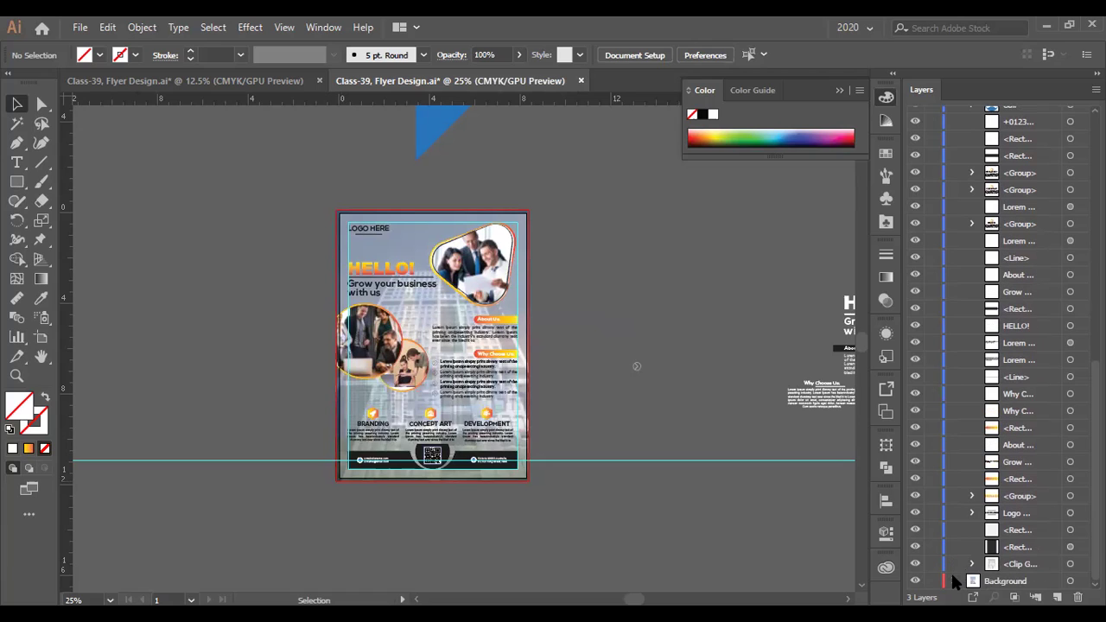
left_click(954, 581)
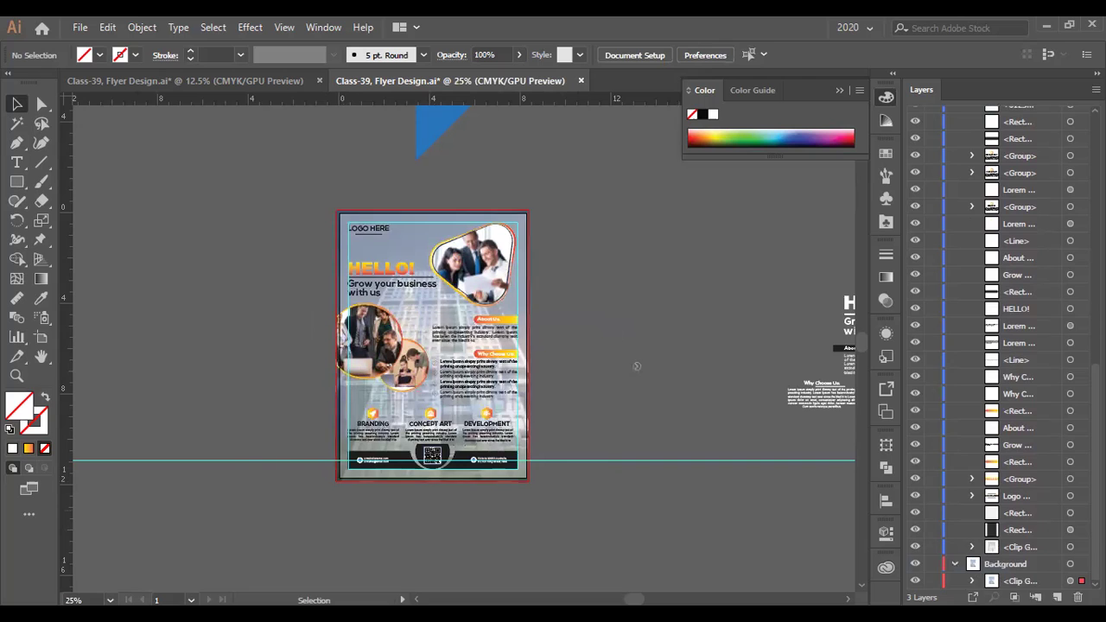
- Release the clipping mask on the old city photo in the Background layer and delete the released pieces
left_click(1069, 581)
scroll(345, 411, "up", 1)
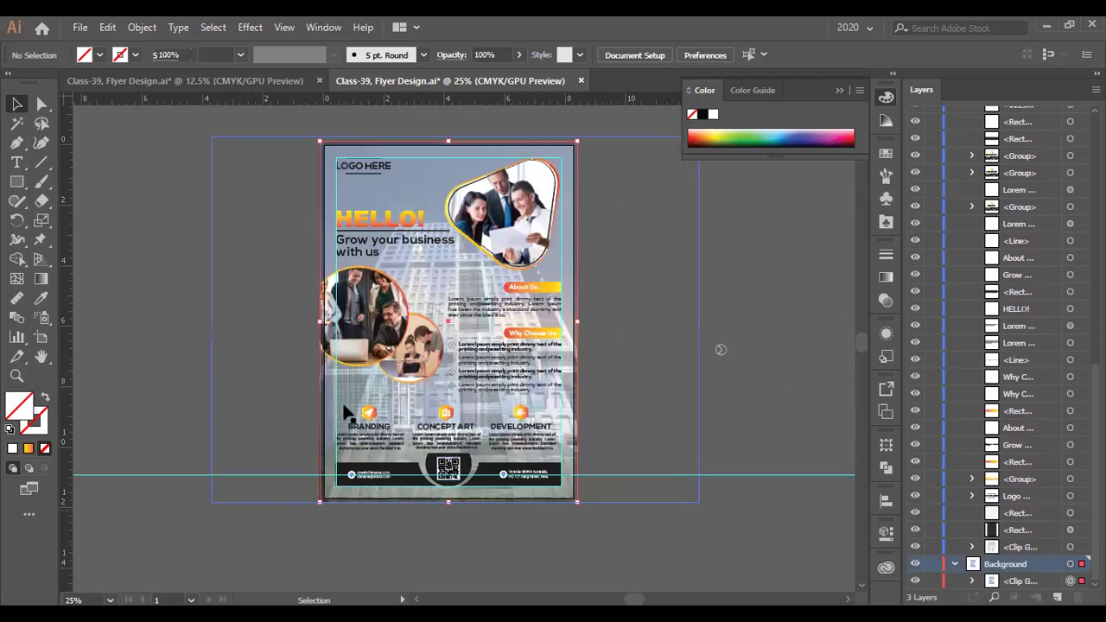
right_click(293, 385)
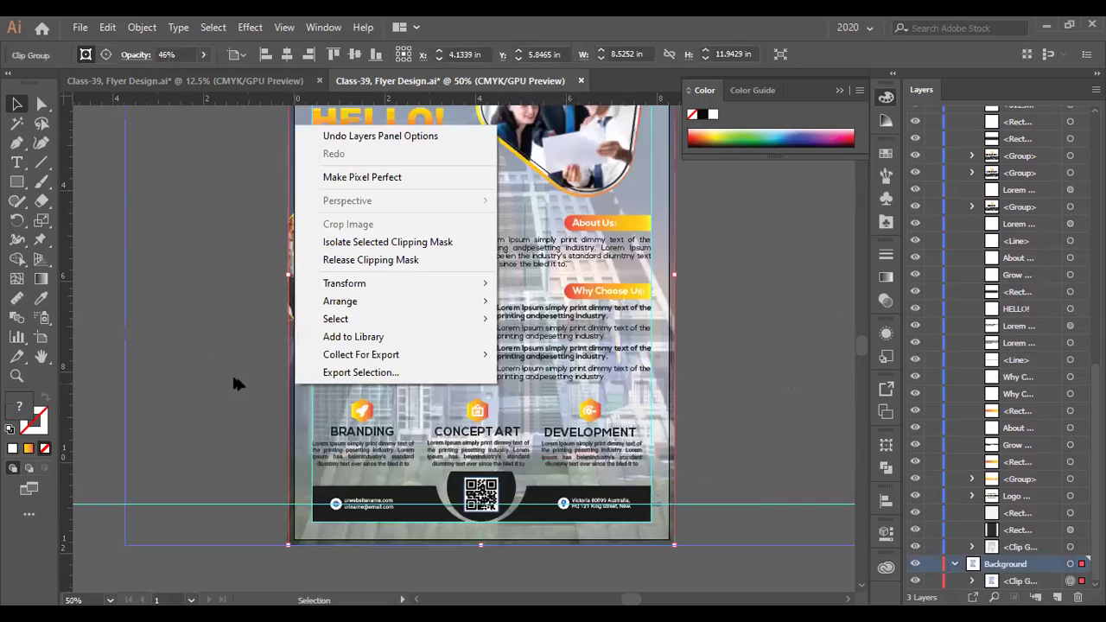
key("ctrl+alt+7")
scroll(233, 380, "down", 3)
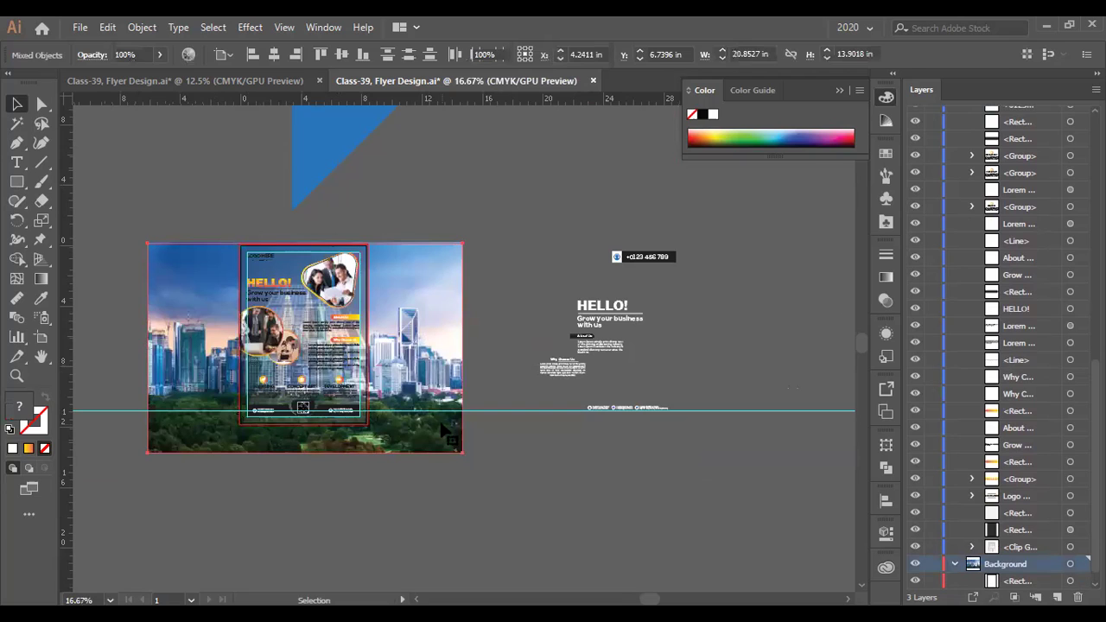
key("Delete")
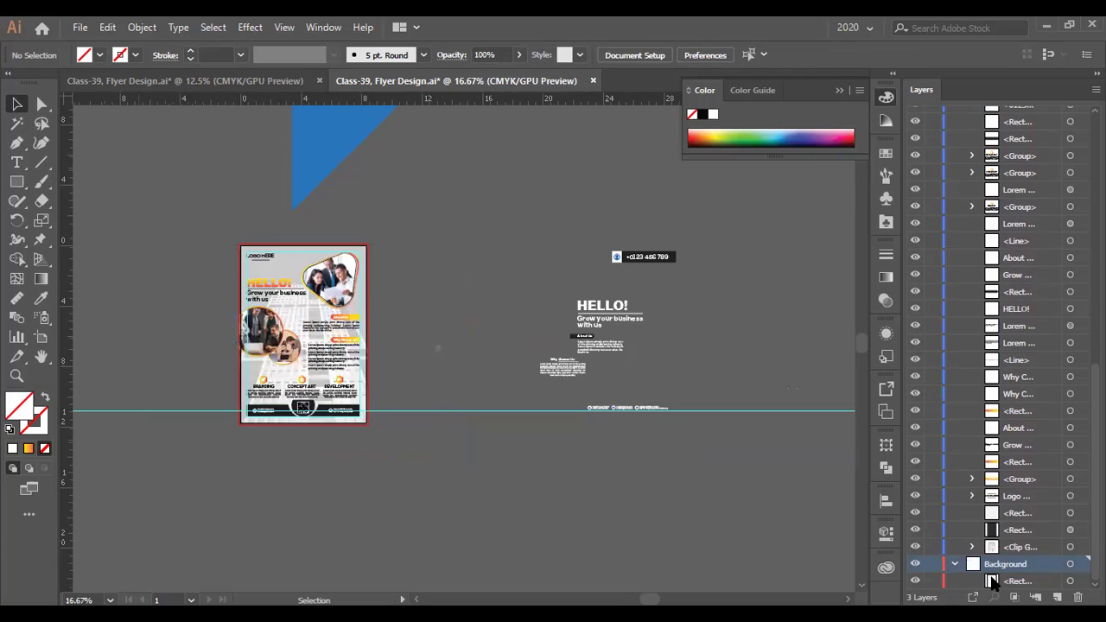
left_click(953, 564)
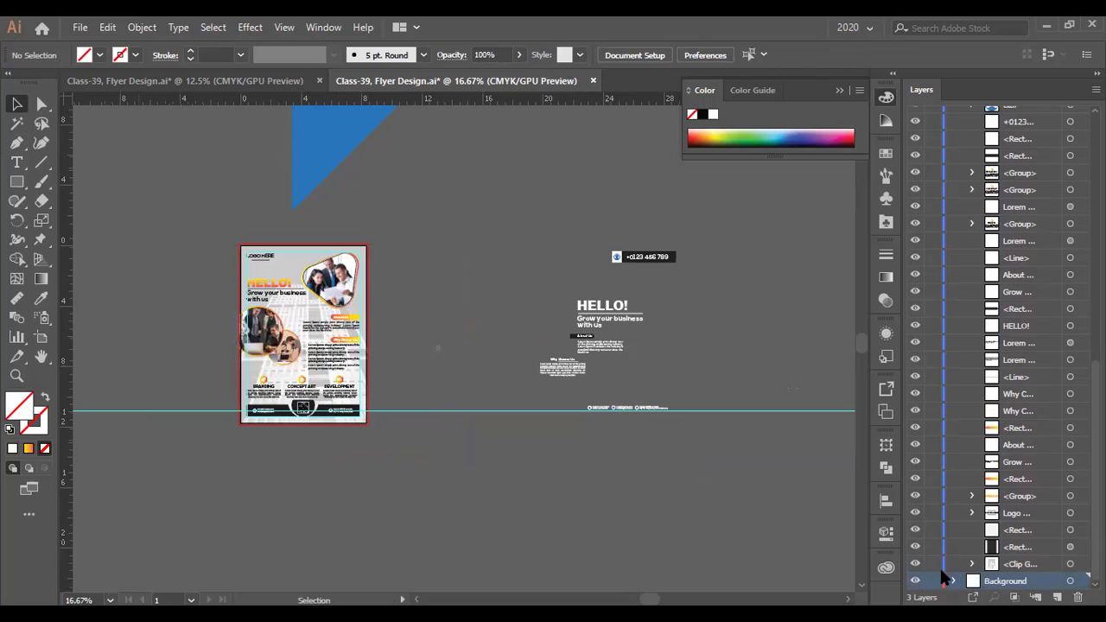
scroll(318, 380, "up", 2)
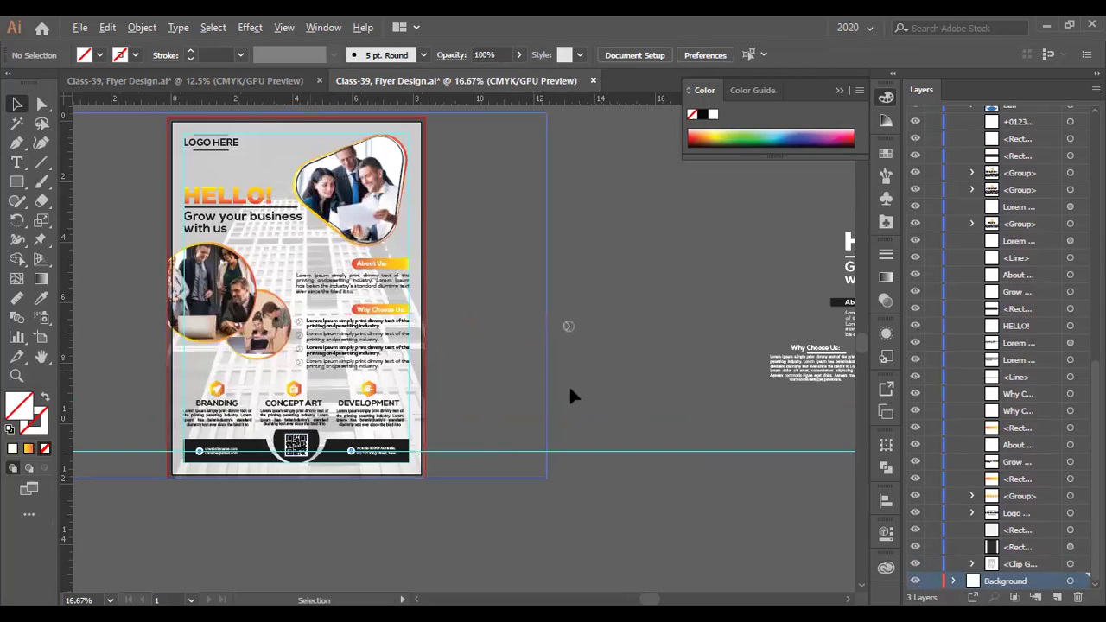
scroll(574, 381, "up", 2)
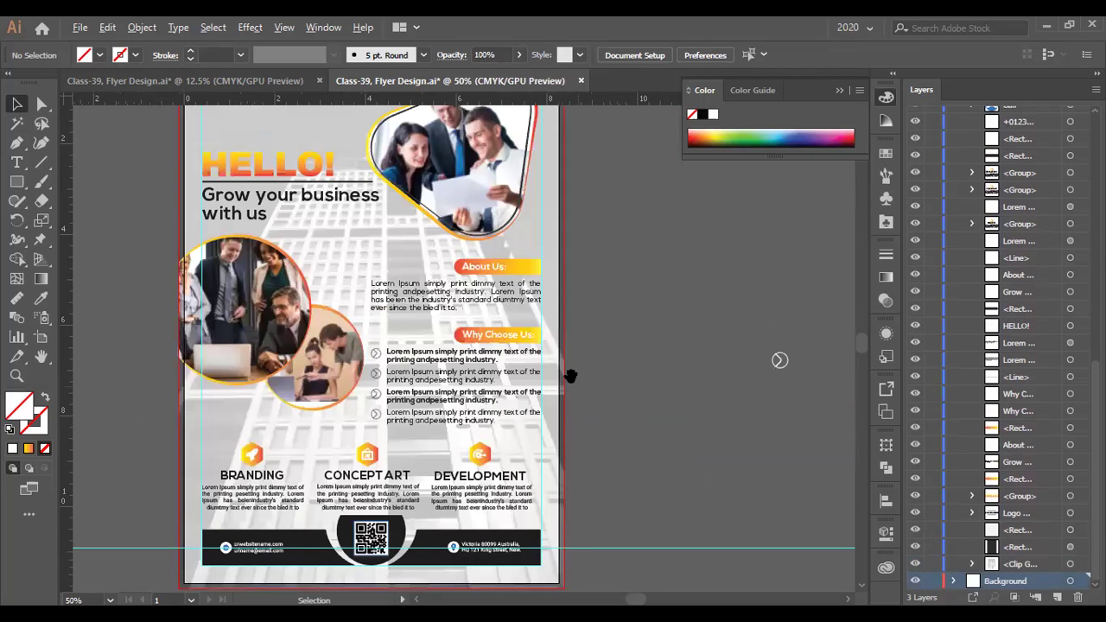
- Copy the dark red hexagon logo from the logo mockup document into the flyer document
scroll(572, 382, "down", 1)
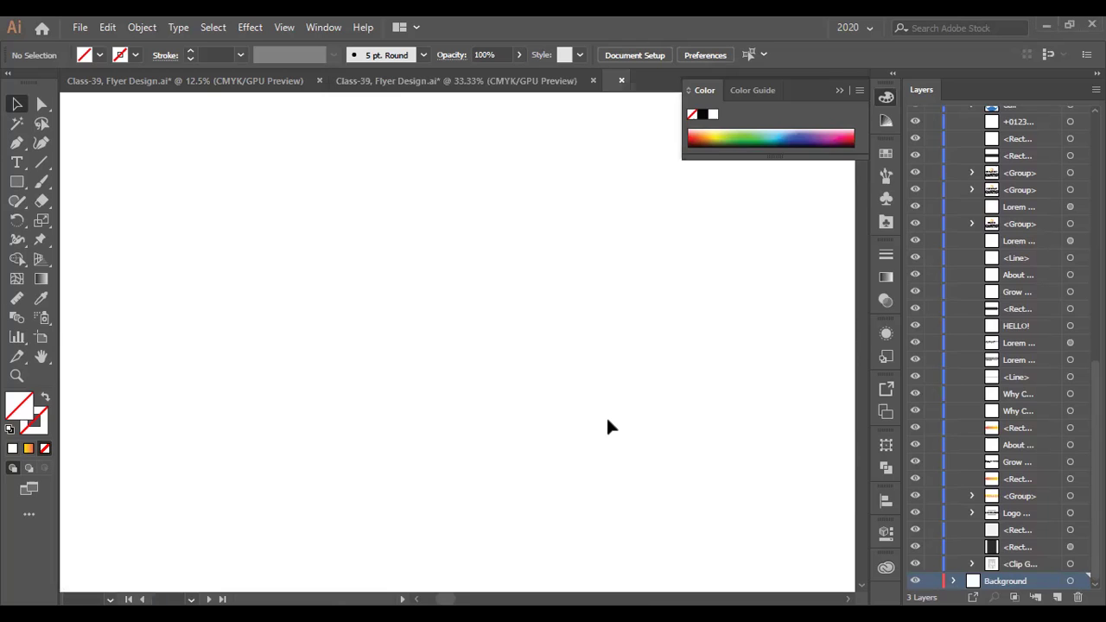
left_click(424, 365)
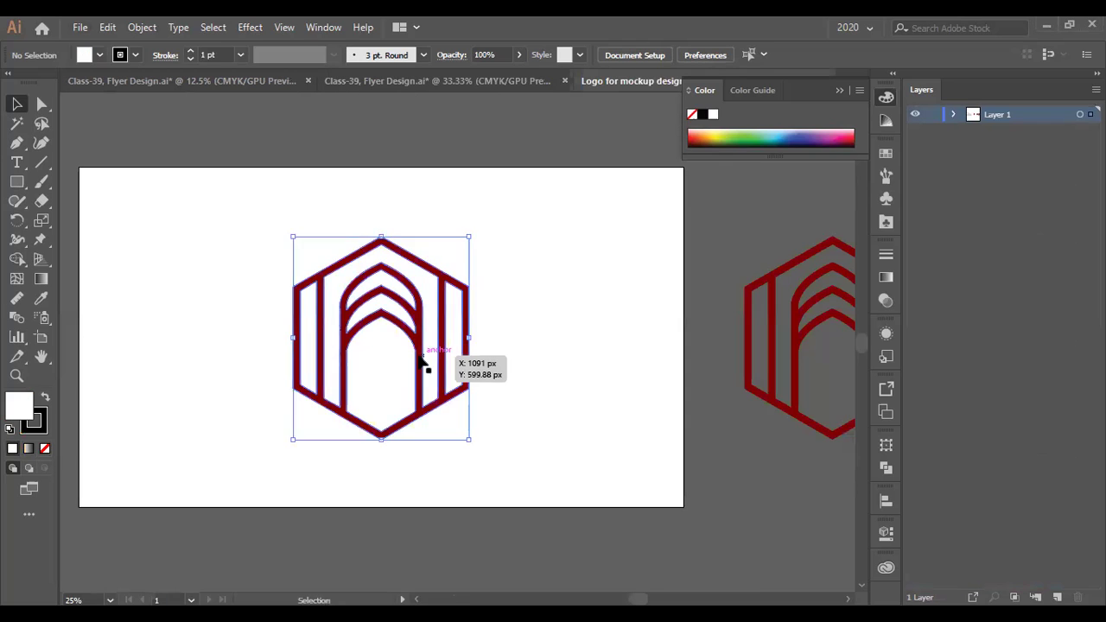
scroll(425, 365, "down", 2)
scroll(424, 366, "down", 2)
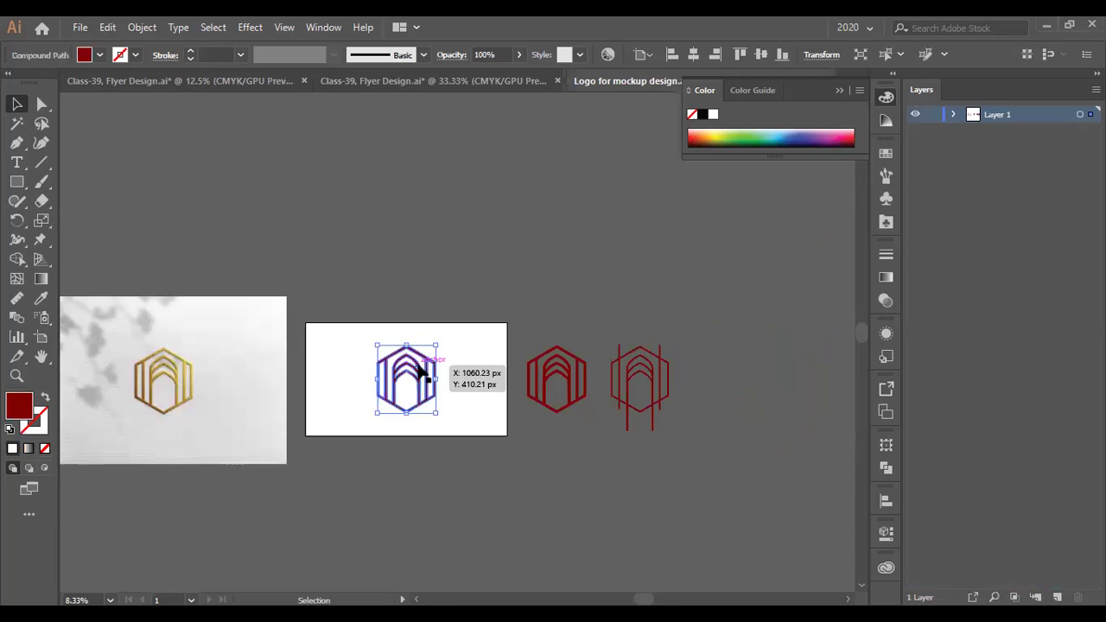
scroll(421, 370, "up", 2)
left_click_drag(419, 403, 327, 189)
scroll(509, 197, "up", 3)
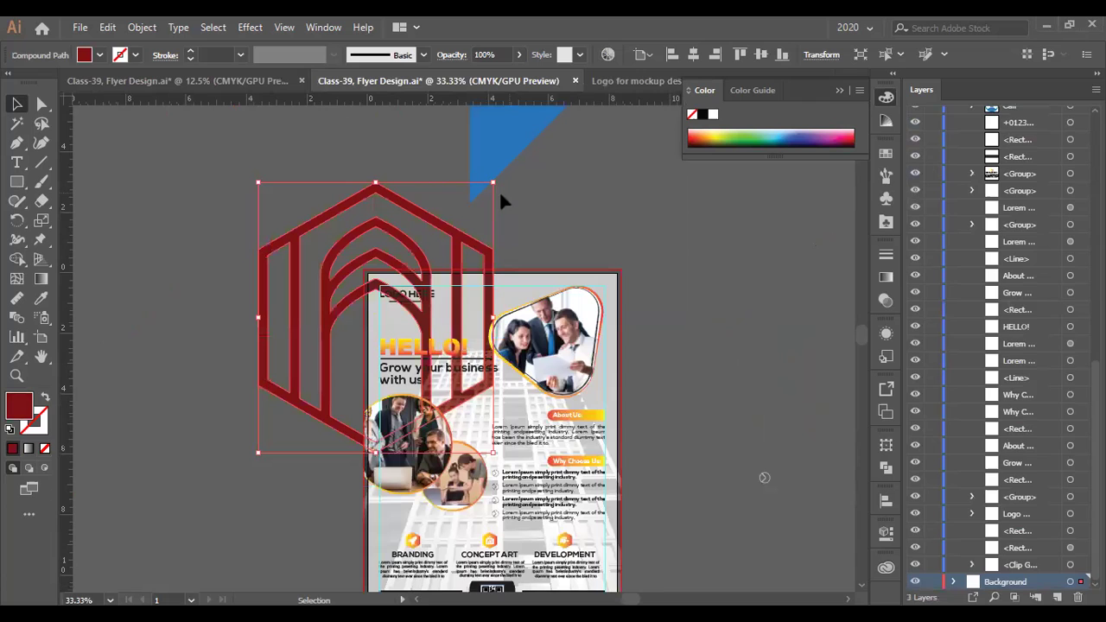
- Scale the hexagon logo down to about 0.8 in wide and place it in the flyer's upper-left margin corner
left_click_drag(491, 186, 393, 301)
scroll(393, 302, "up", 5)
left_click_drag(340, 337, 444, 276)
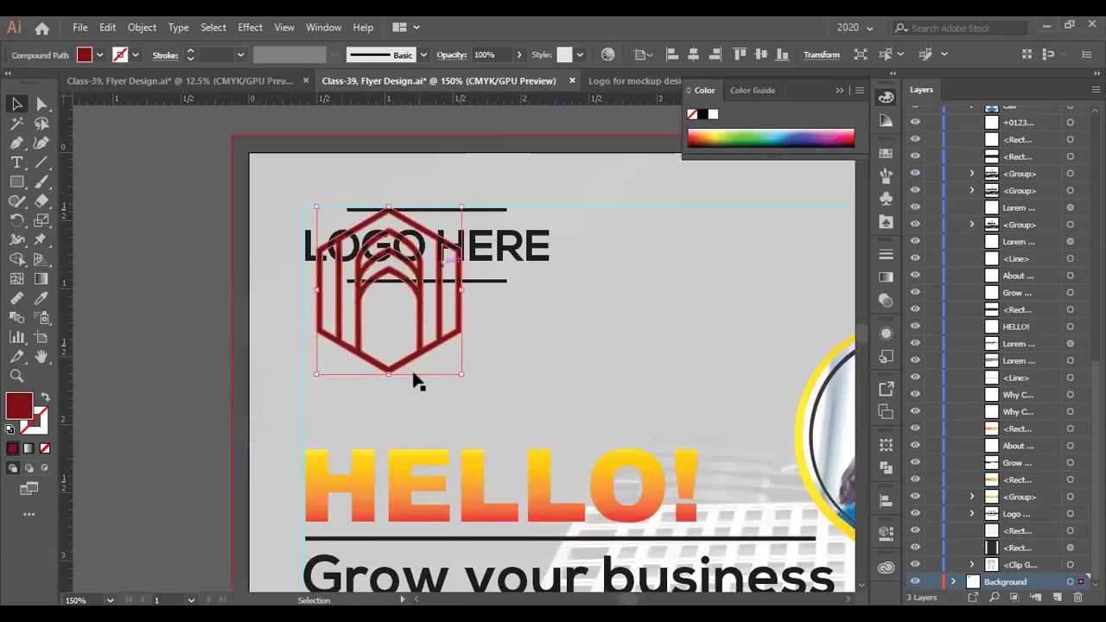
left_click_drag(386, 374, 304, 388)
left_click_drag(461, 387, 415, 332)
- Place the LOGO HERE text beside the hexagon logo, shrink it to about 1.3 in wide, and clear the selection
left_click_drag(480, 271, 596, 291)
left_click_drag(671, 271, 600, 271)
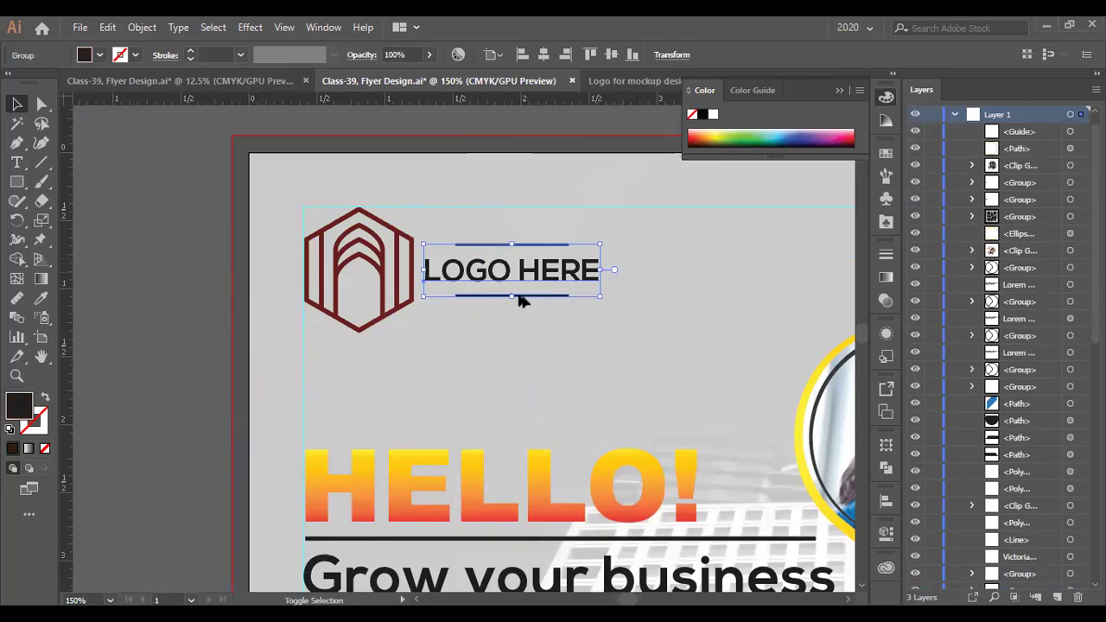
scroll(518, 297, "down", 2)
left_click(330, 306)
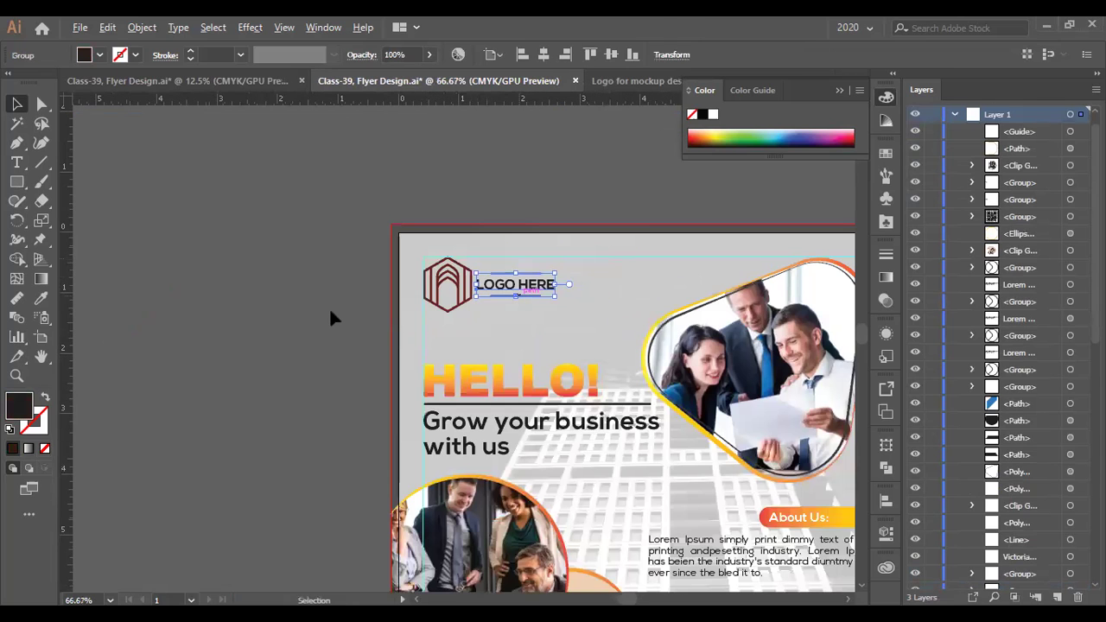
- Try to select the hexagon logo together with the LOGO HERE text
scroll(501, 291, "up", 3)
left_click(499, 292)
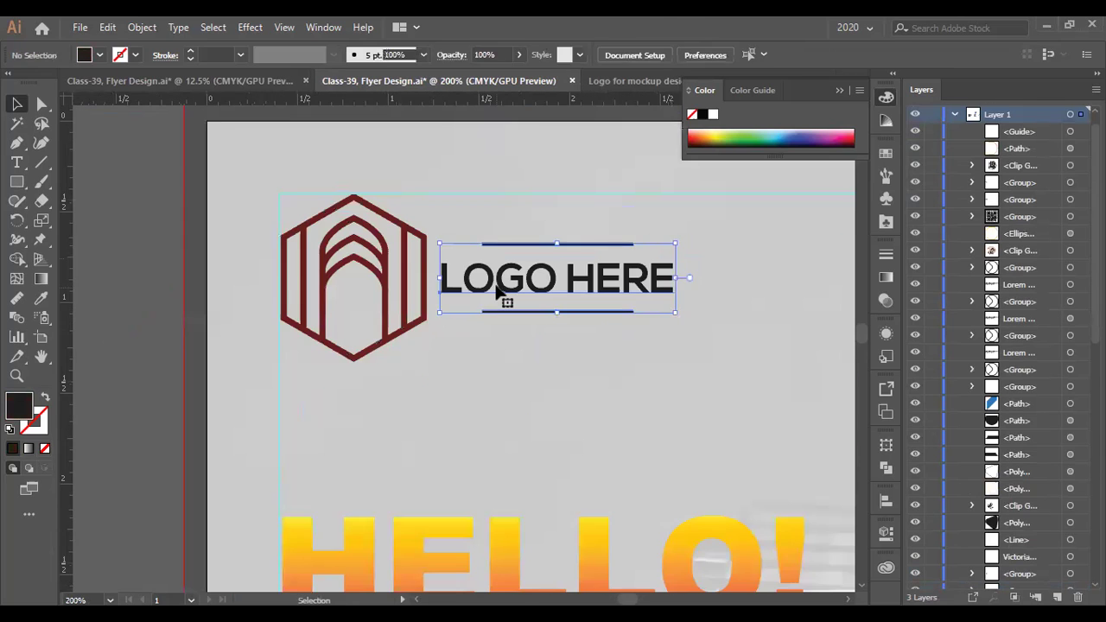
left_click(432, 303)
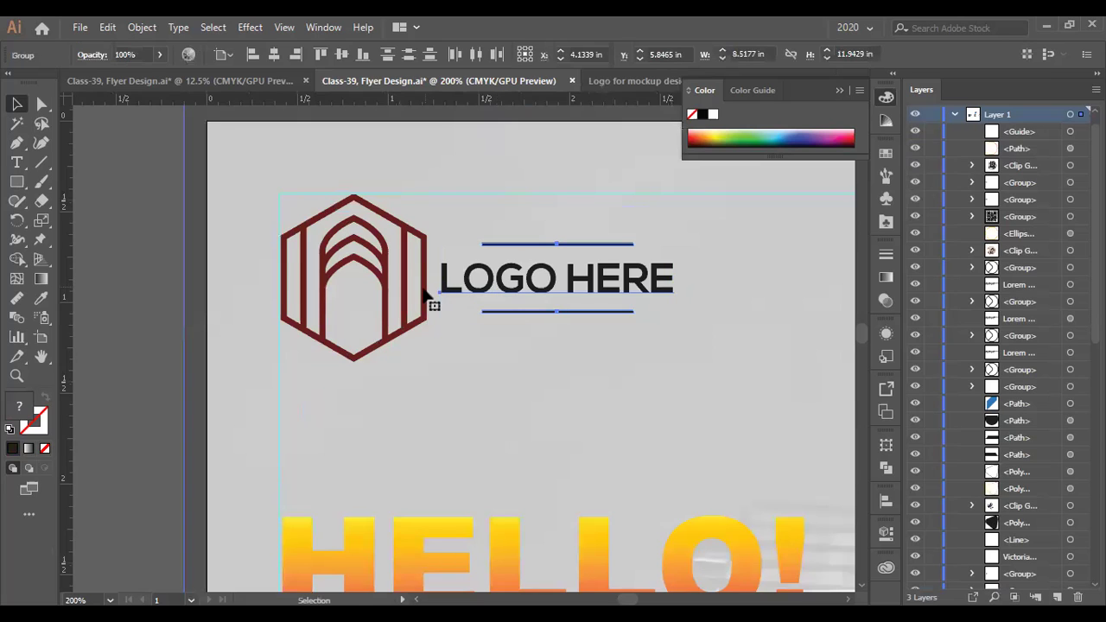
left_click(337, 278)
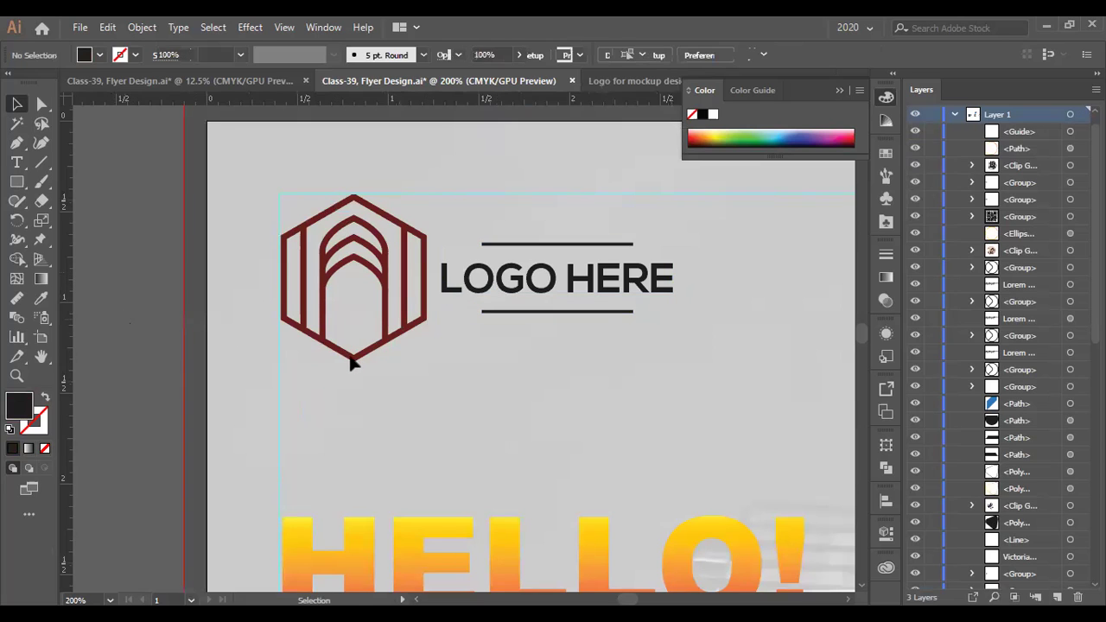
left_click(356, 361)
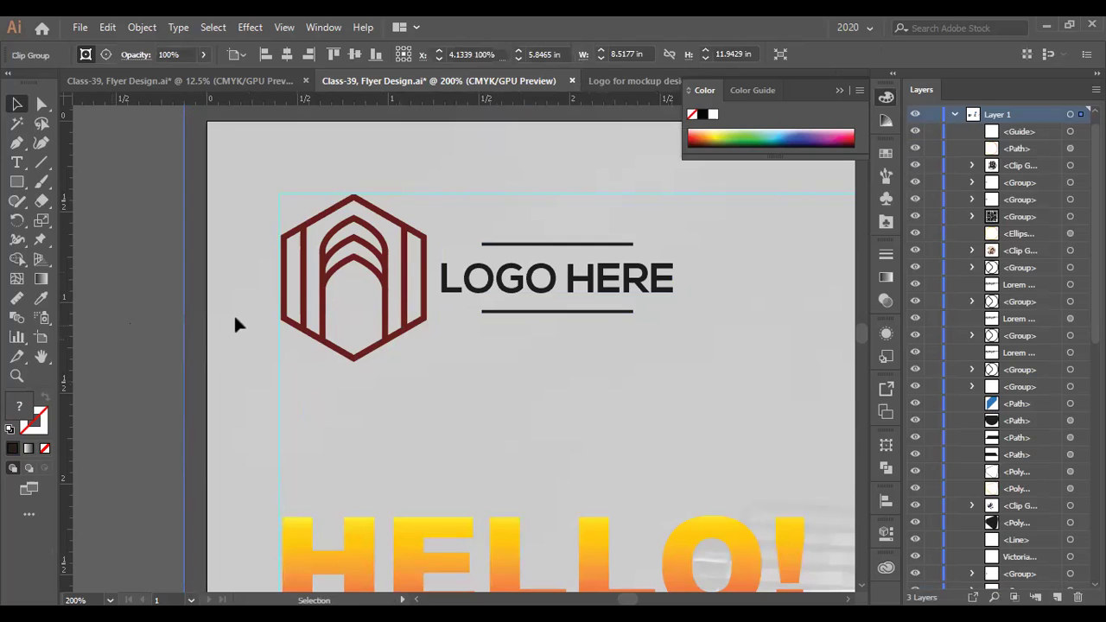
key("a")
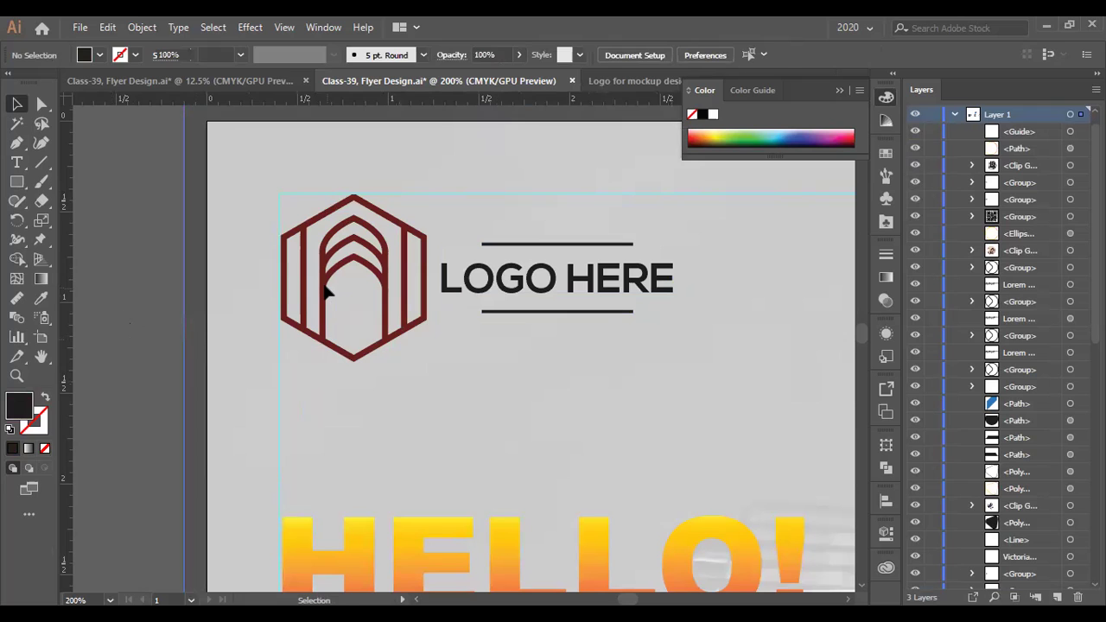
- Select the hexagon logo in Outline view, return to Preview, and group it with the LOGO HERE text
key("ctrl+y")
left_click(327, 281)
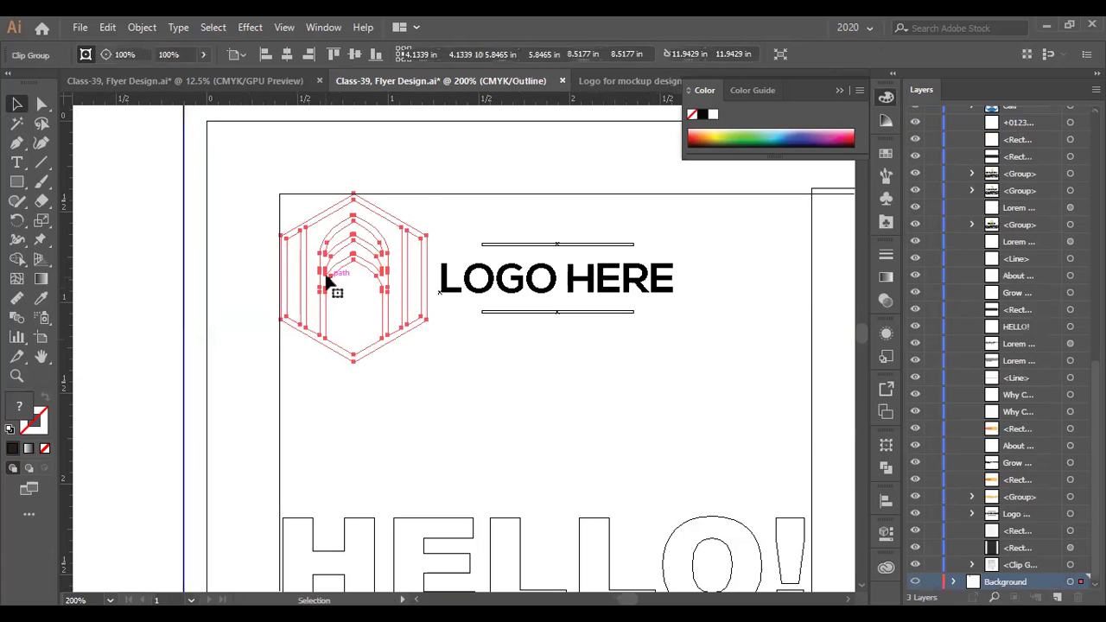
key("ctrl+y")
key("ctrl+minus")
left_click(460, 300, "shift")
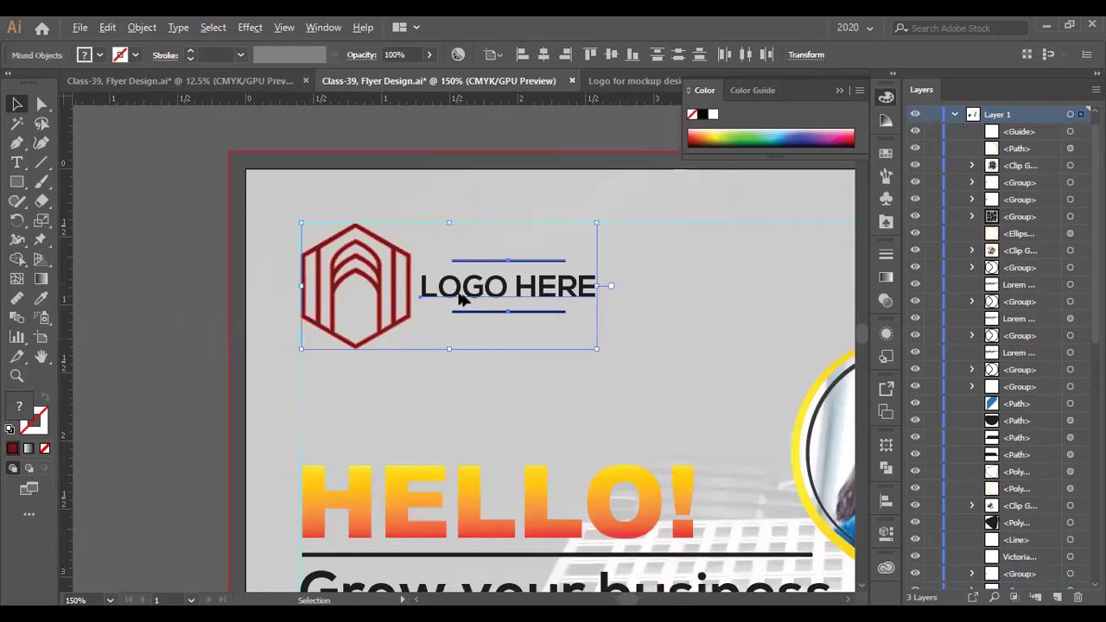
key("ctrl+minus")
right_click(461, 299)
left_click(502, 394)
- Scale the logo group down to about 1.75 by 0.75 in and move it straight up to the top margin guide
mouse_move(550, 288)
left_mouse_down()
mouse_move(522, 291)
mouse_move(552, 291)
left_mouse_up()
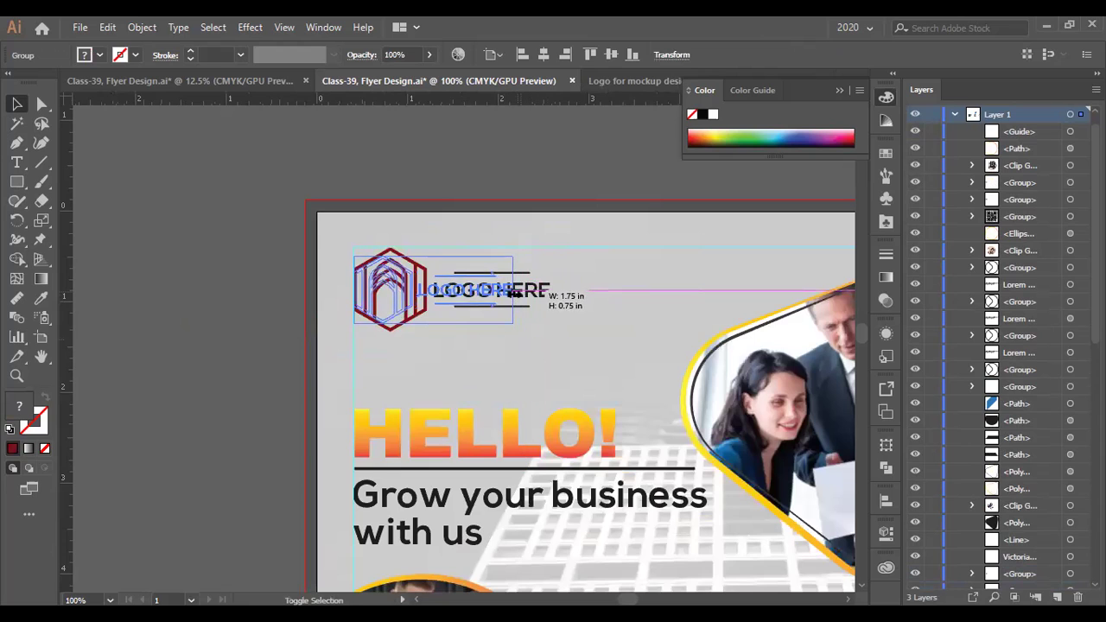
key("ctrl+plus")
scroll(389, 278, "up", 1)
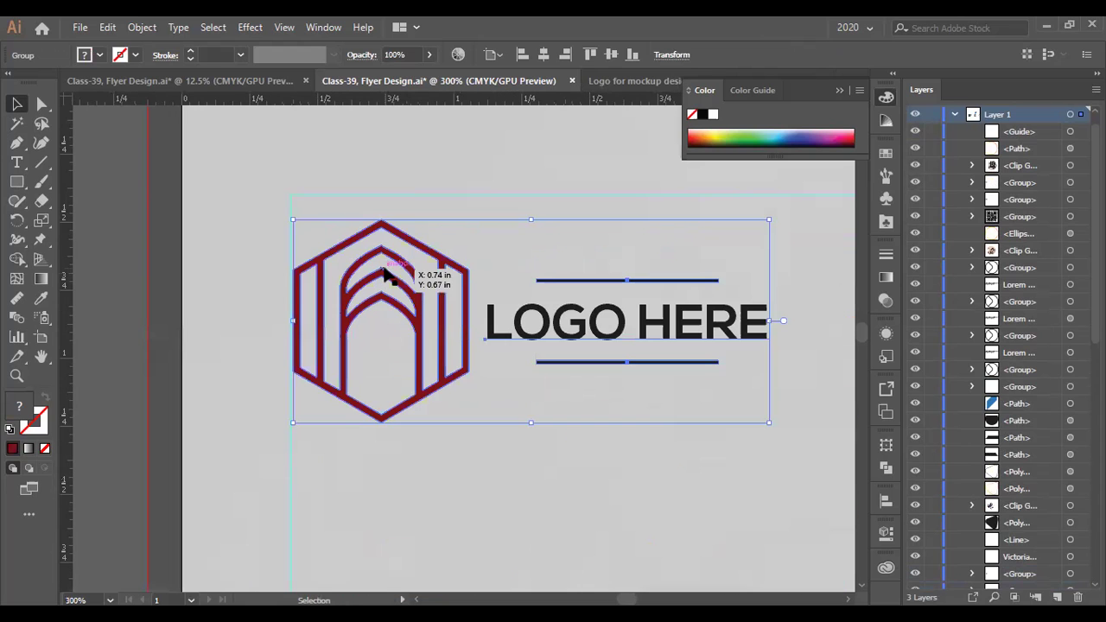
left_click_drag(388, 277, 390, 256)
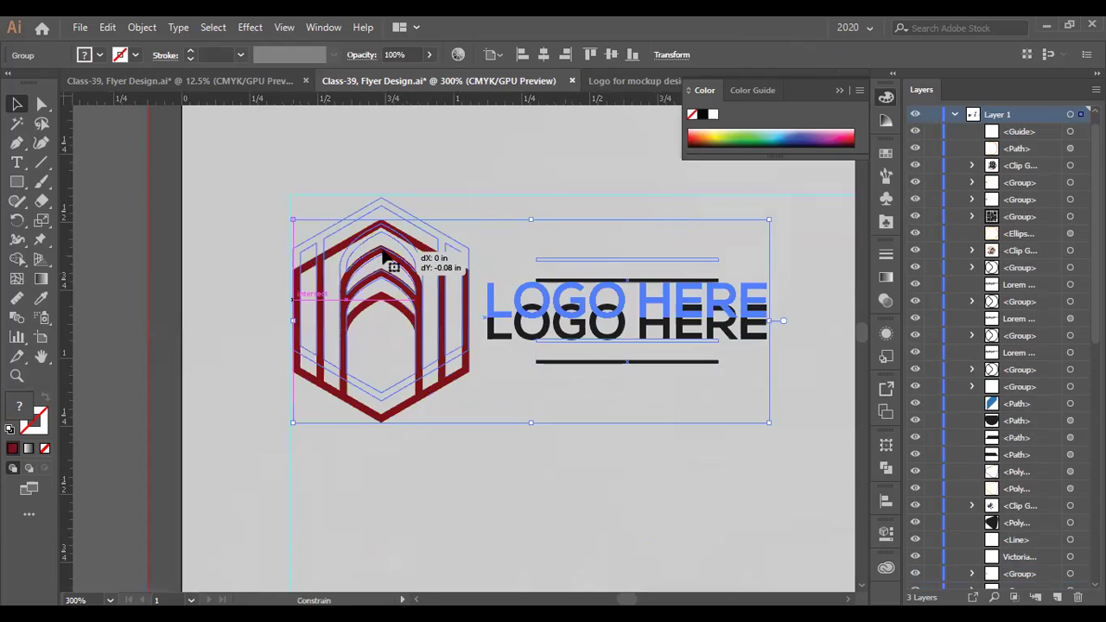
key("ctrl+minus")
key("ctrl+minus")
- Recolor the hexagon logo from red to the flyer's dark text color with the Eyedropper and deselect it
left_click(41, 298)
scroll(553, 466, "down", 3)
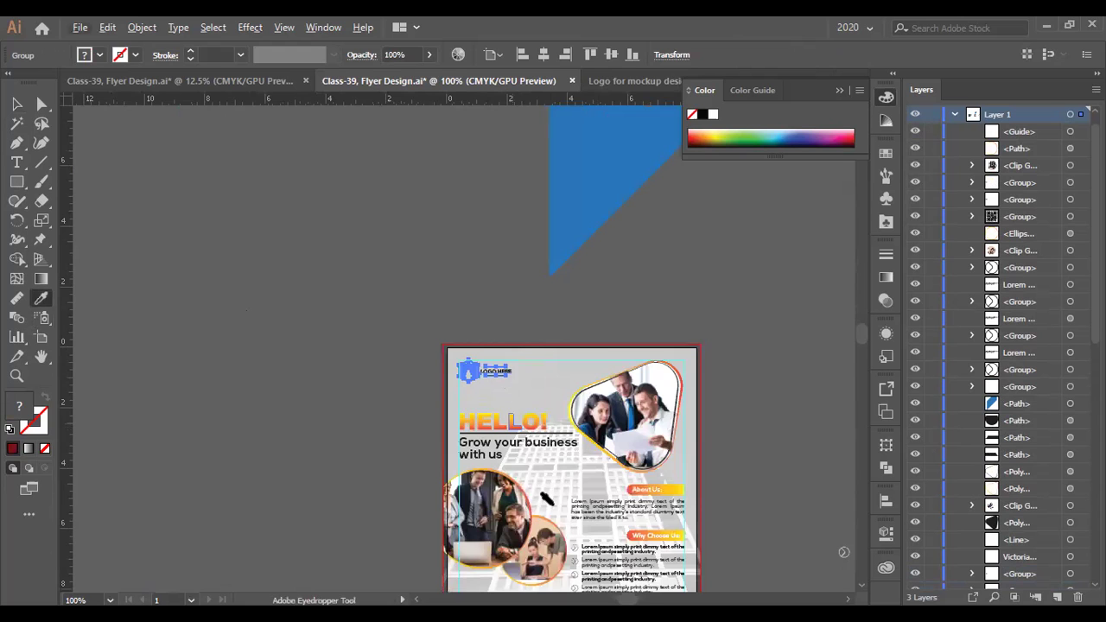
scroll(524, 518, "up", 2)
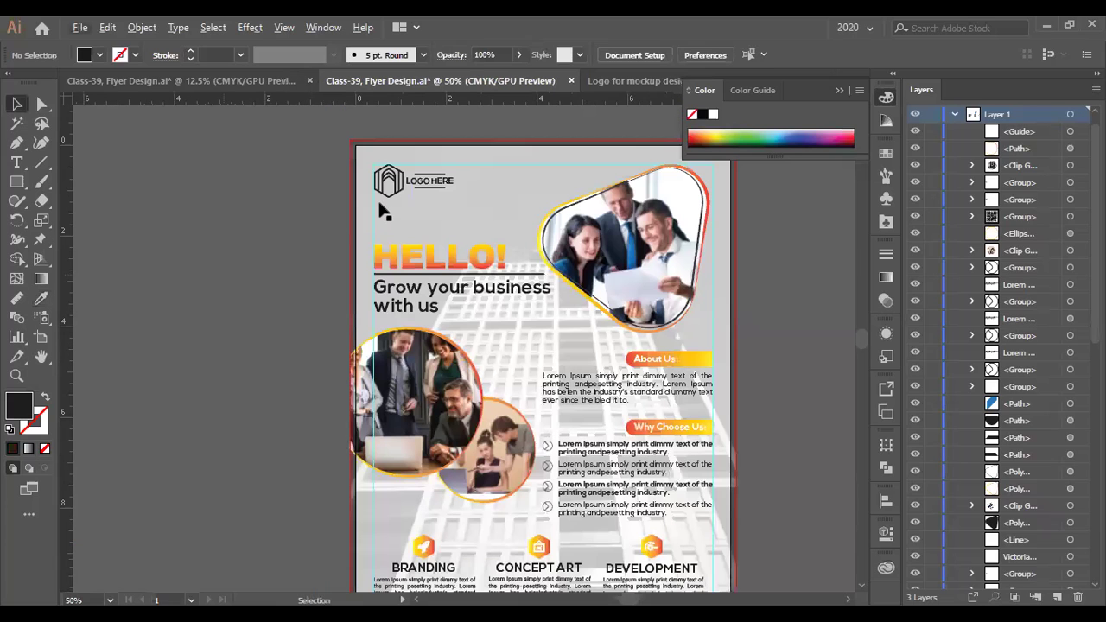
scroll(290, 234, "down", 2)
left_click_drag(619, 302, 639, 306)
scroll(562, 298, "up", 1)
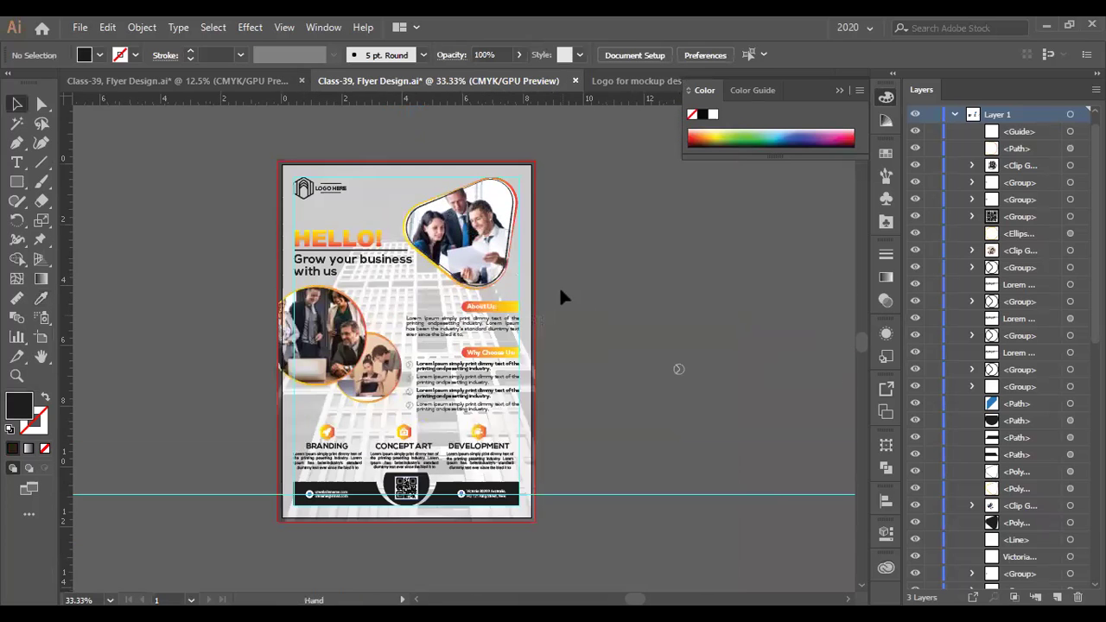
- Enlarge the clipped team photo in the rounded triangle slightly so it reaches the gradient frame, and deselect it
scroll(540, 238, "up", 3)
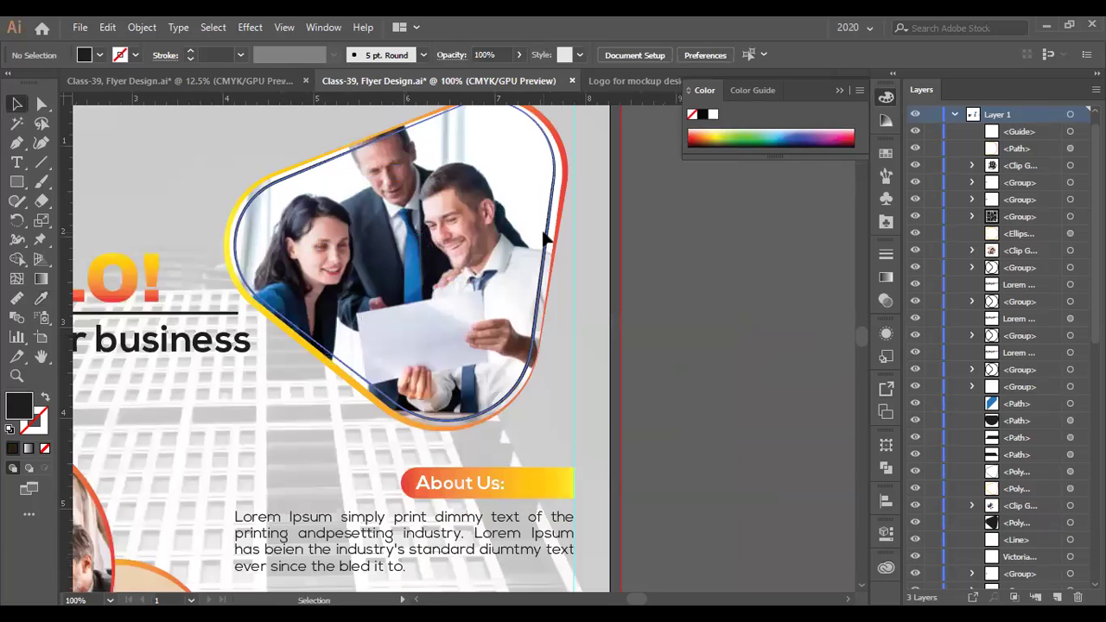
left_click(546, 242)
scroll(571, 216, "up", 2)
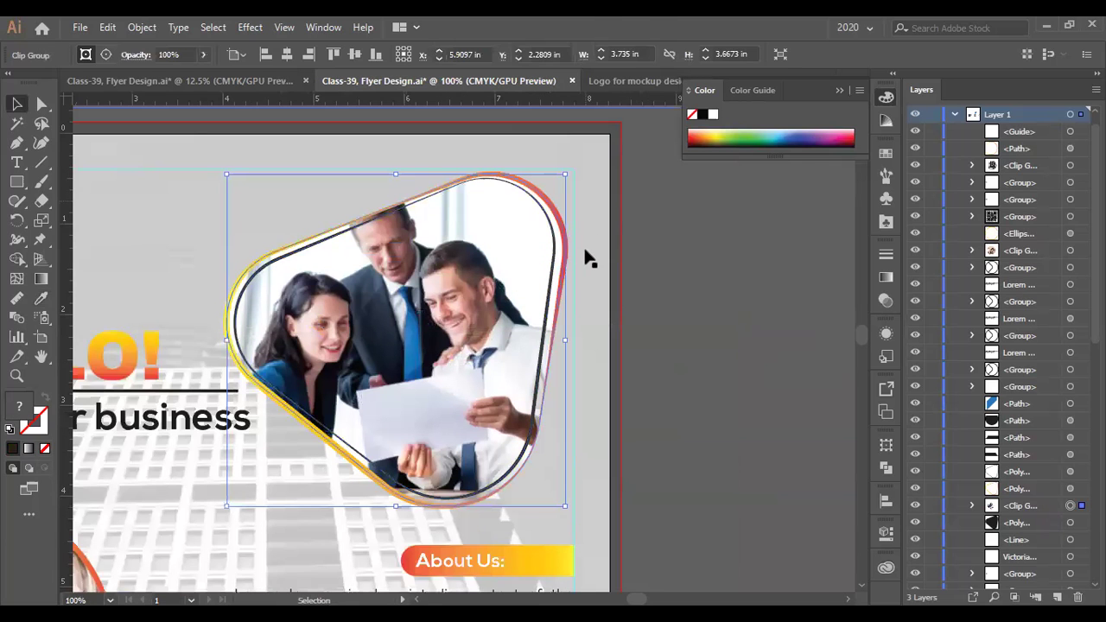
scroll(570, 449, "down", 1)
scroll(566, 467, "up", 1)
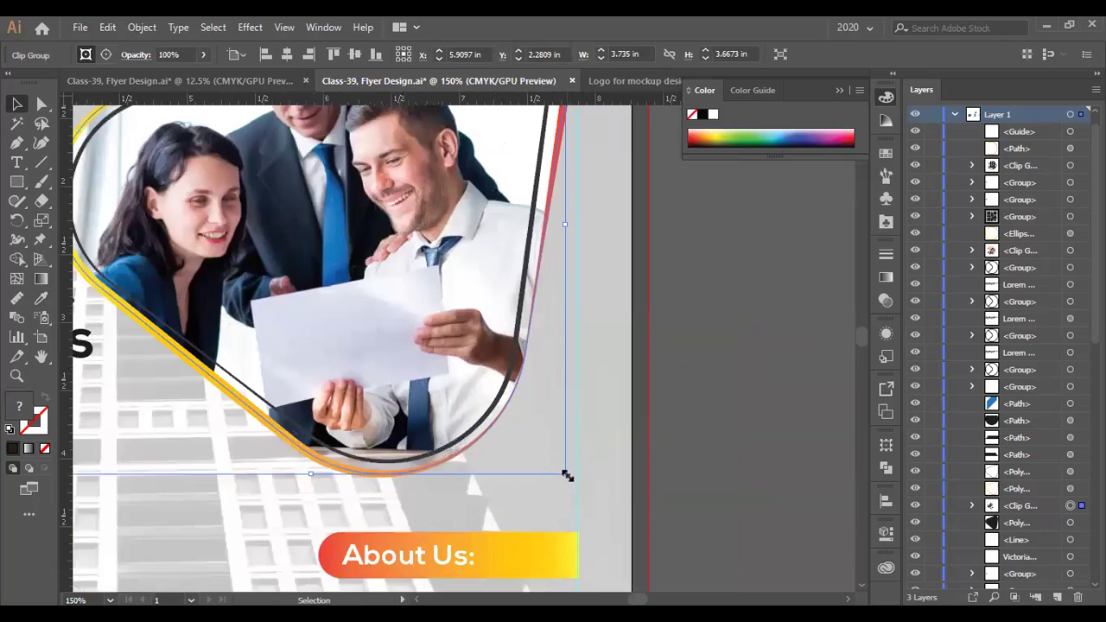
left_click_drag(566, 476, 568, 479)
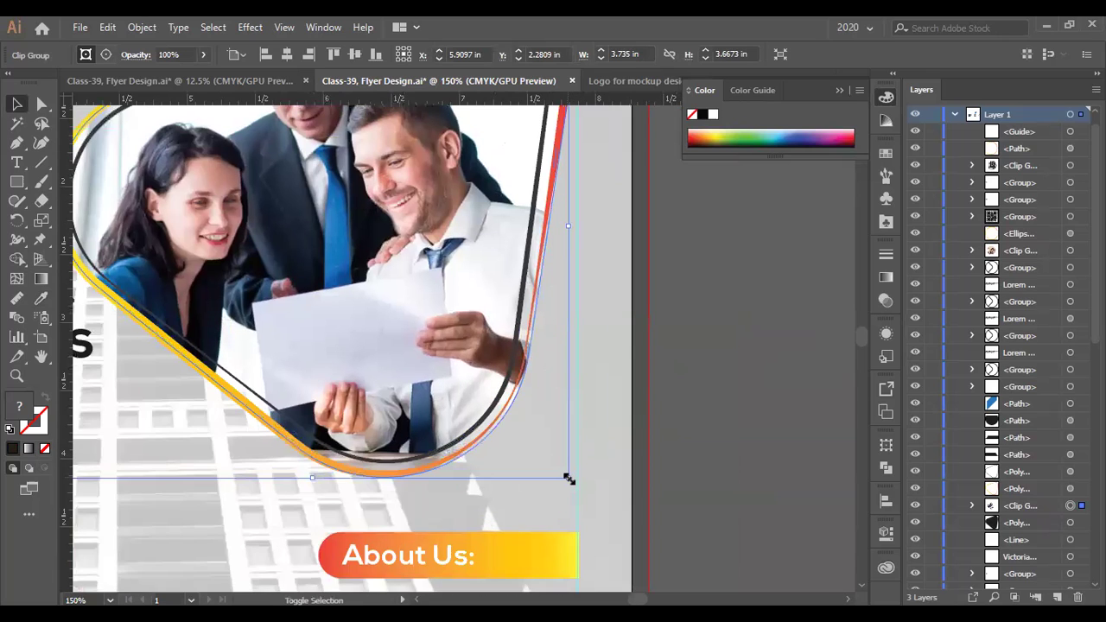
left_click(745, 385)
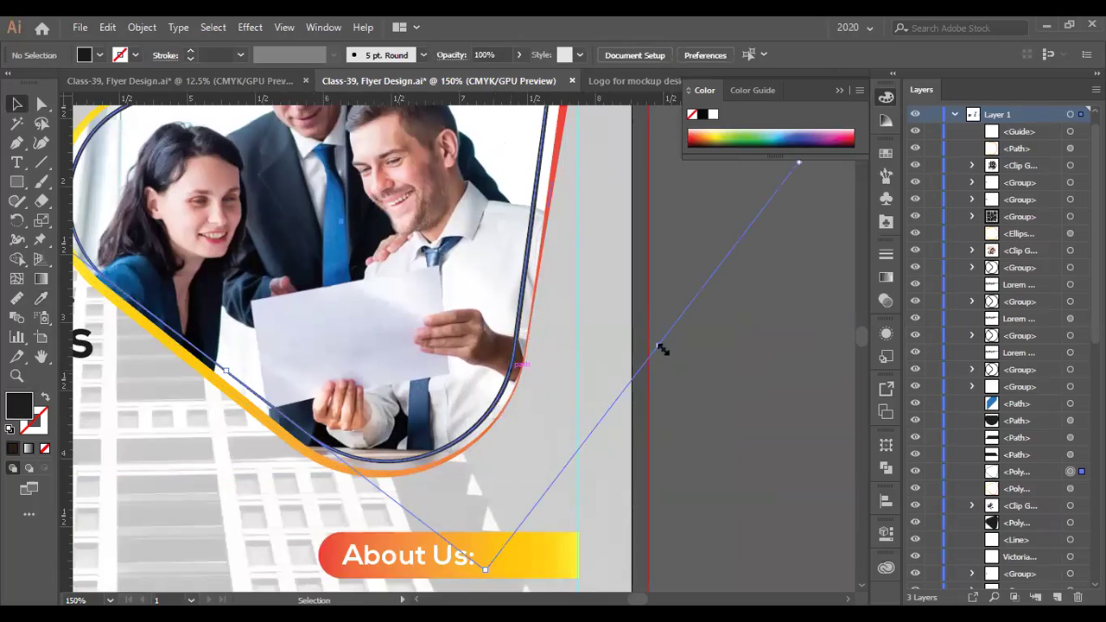
- Scale the thin dark outline inside the rounded-triangle photo frame to about 4.85 by 4.2 in and deselect it
left_click(661, 348)
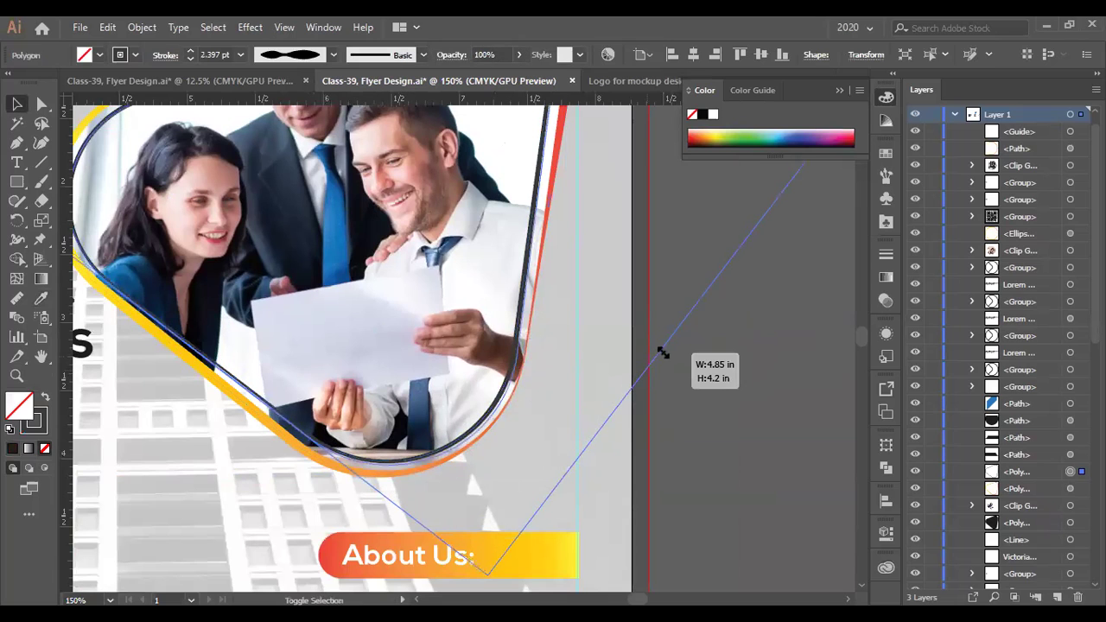
scroll(636, 366, "down", 3)
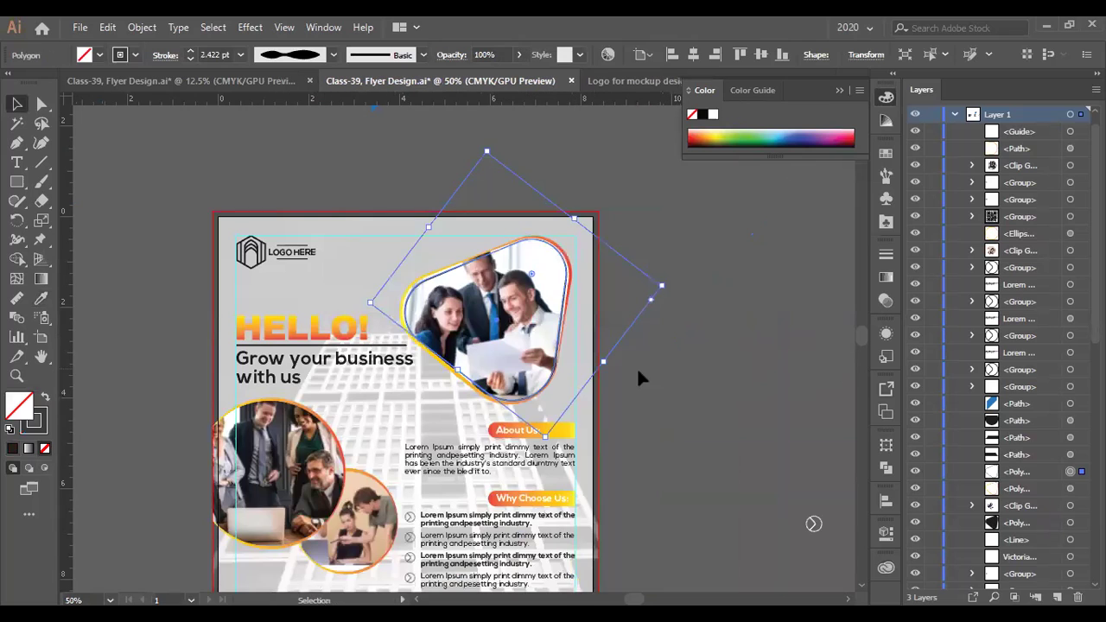
left_click(637, 366)
scroll(577, 359, "down", 1)
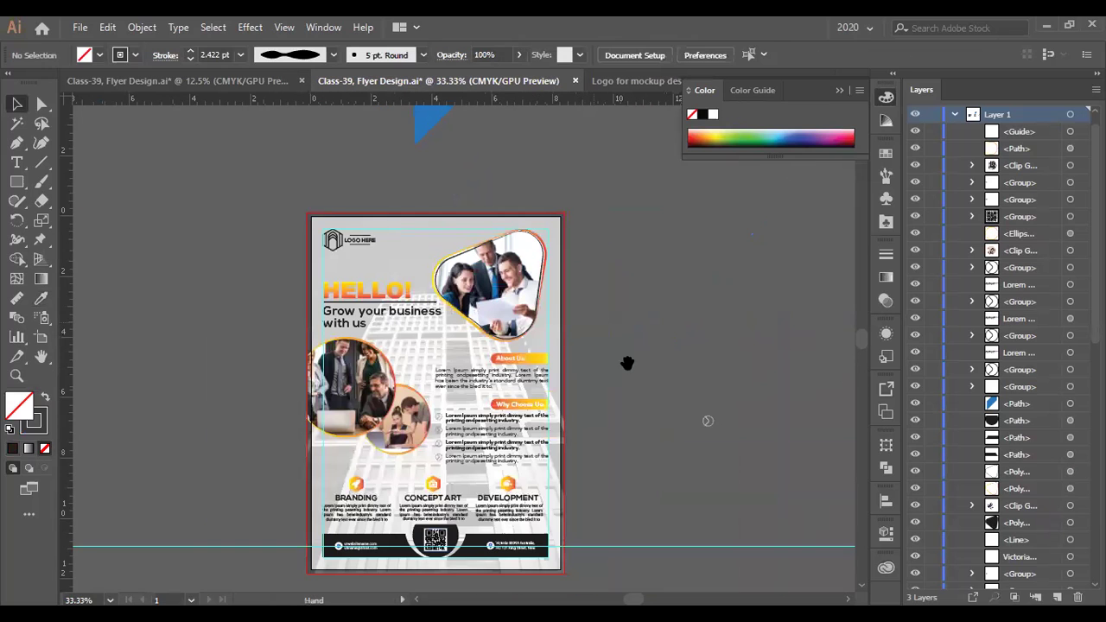
- Ungroup the hexagon logo from the LOGO HERE text and deselect both
scroll(329, 277, "up", 1)
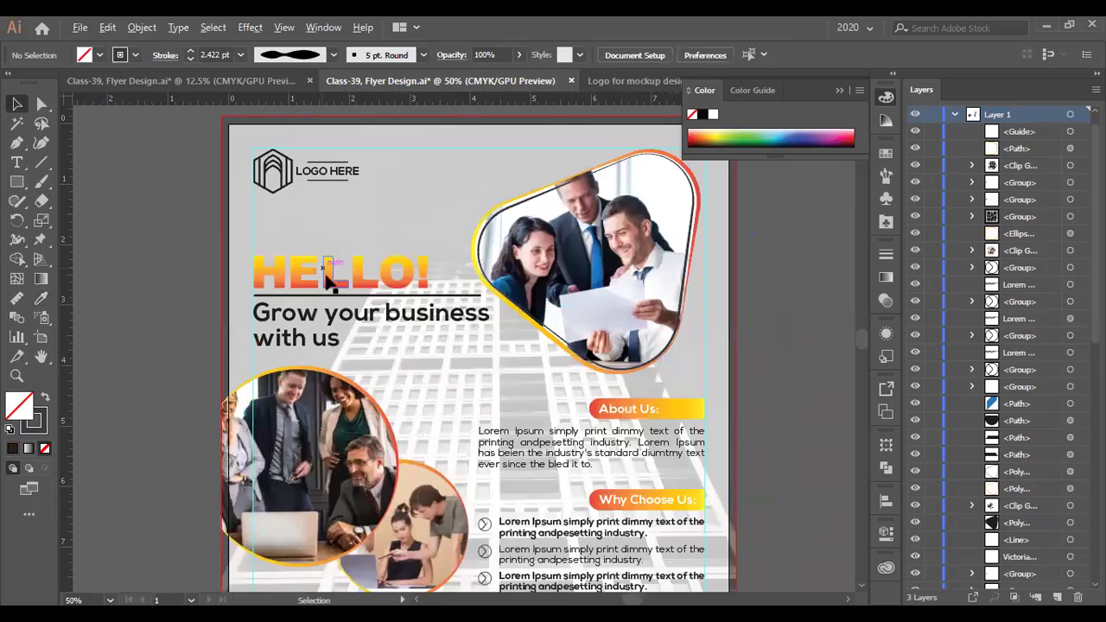
scroll(690, 324, "down", 1)
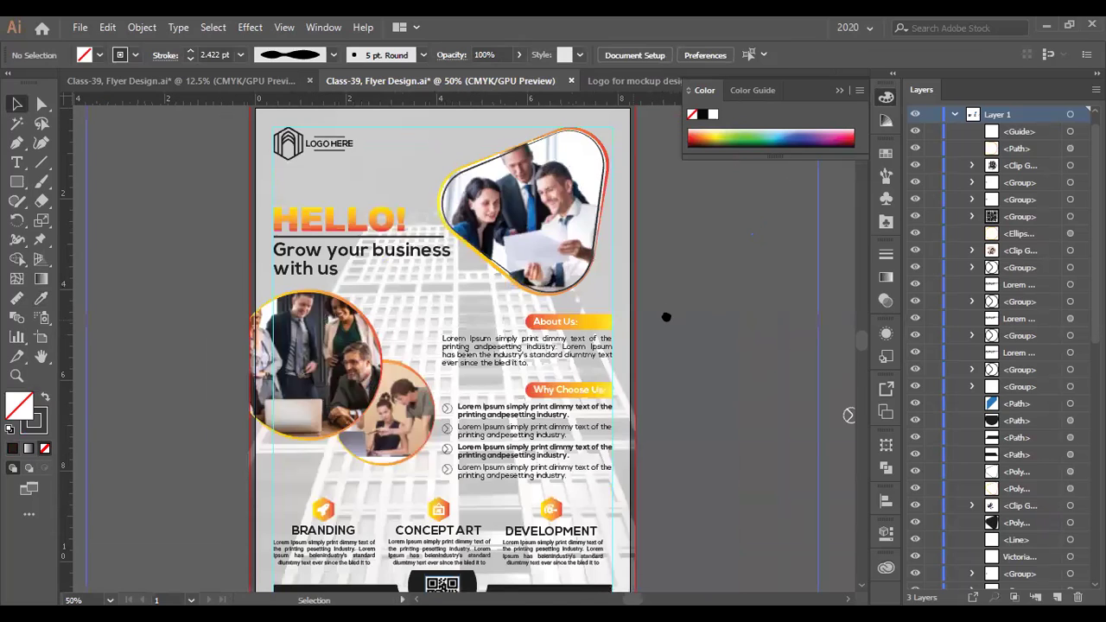
scroll(663, 318, "down", 1)
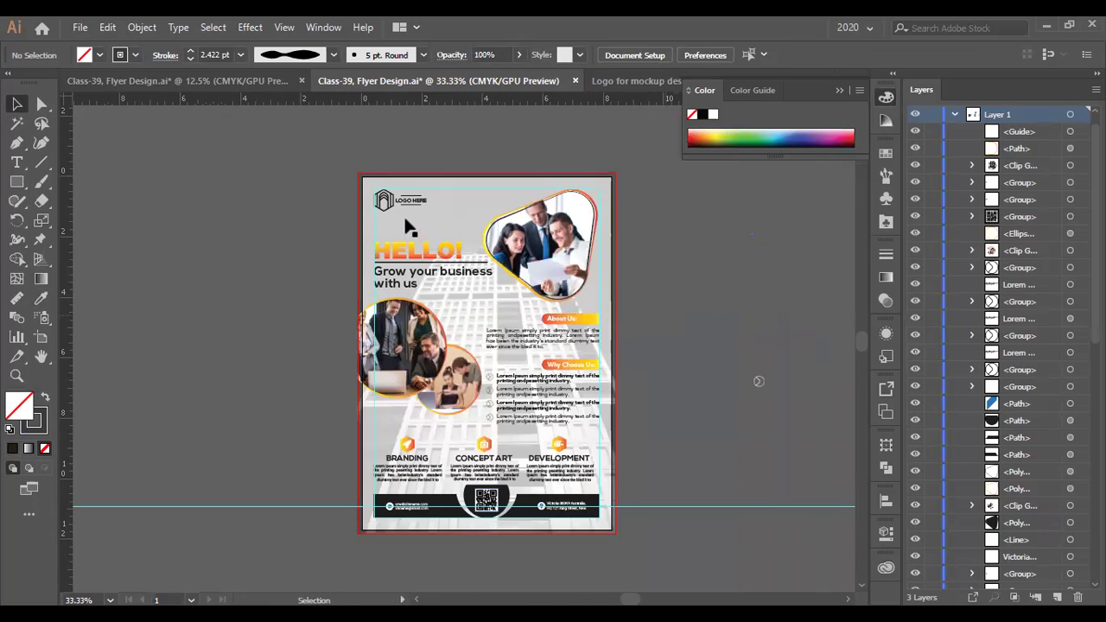
scroll(409, 226, "up", 3)
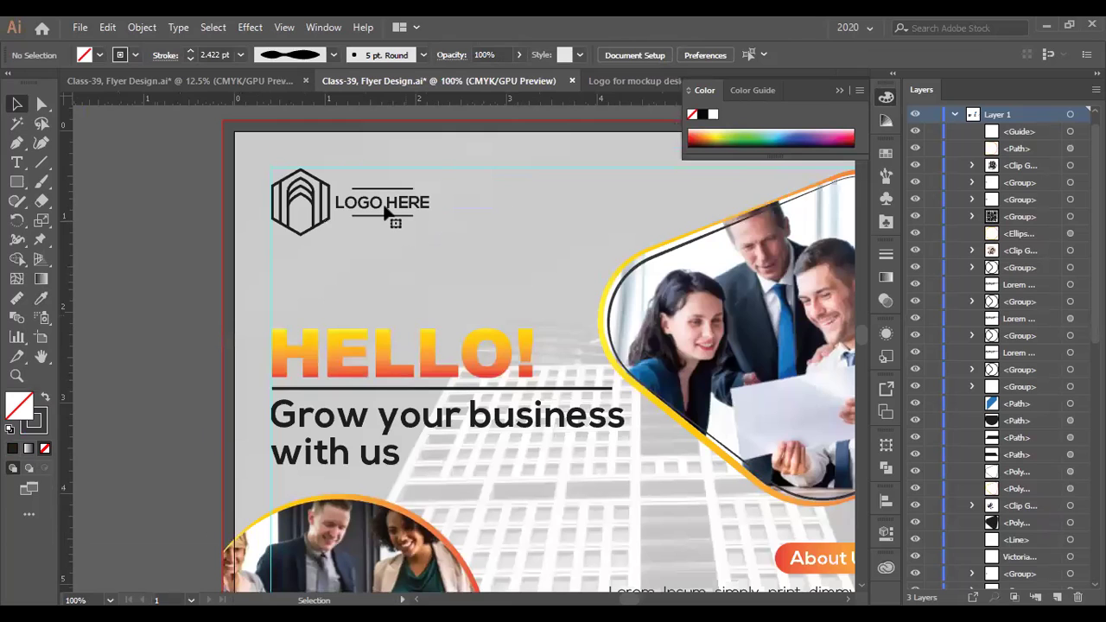
left_click(386, 213)
right_click(386, 212)
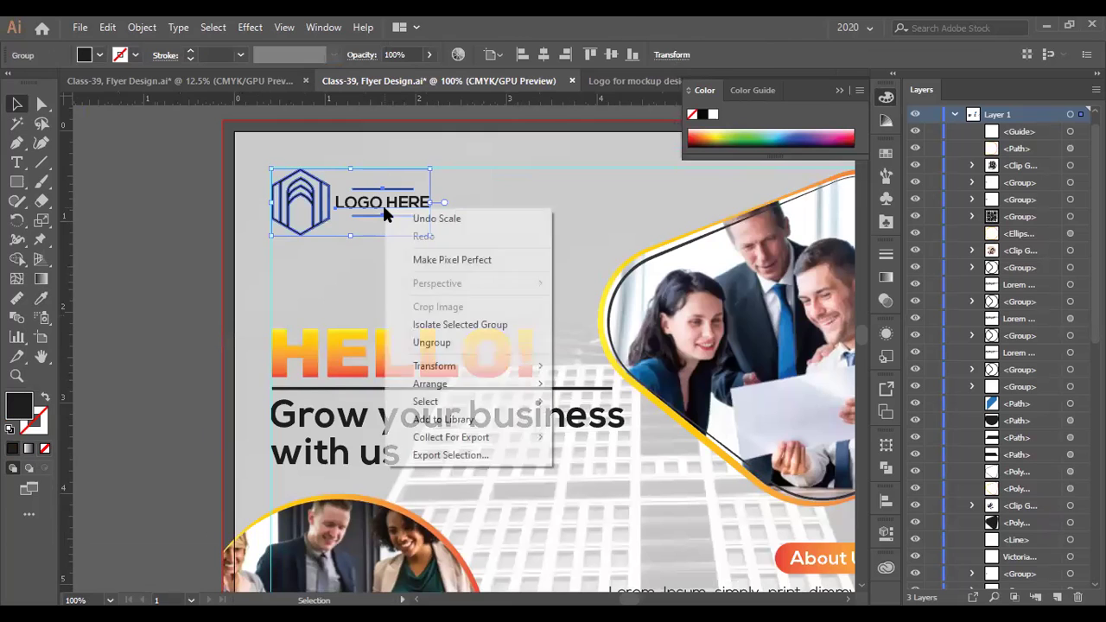
left_click(424, 341)
left_click(129, 275)
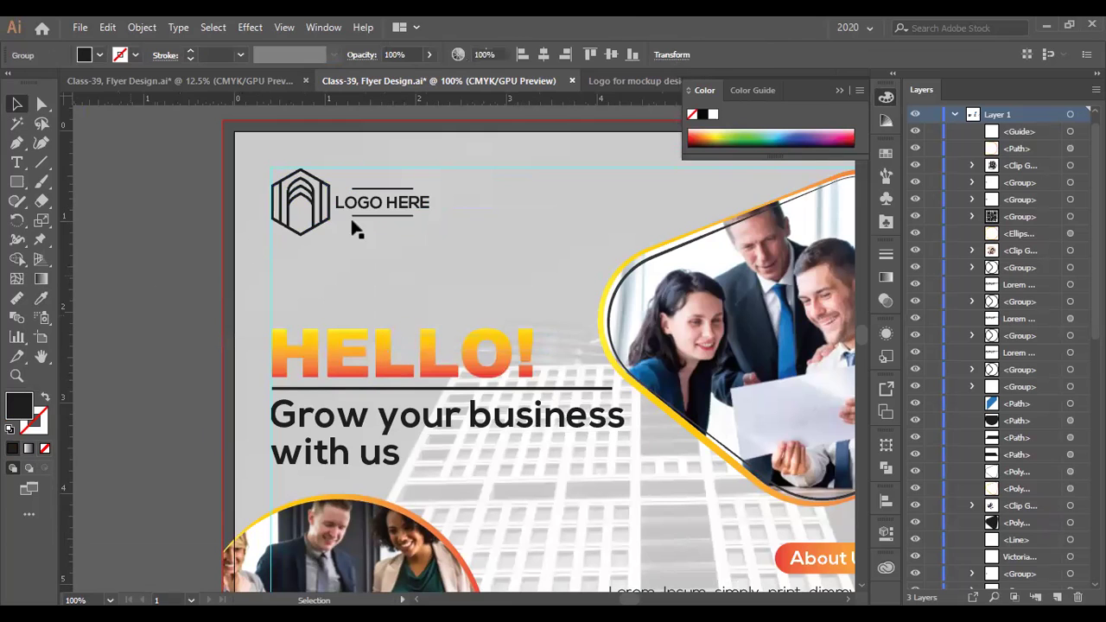
- Stack the logo by moving the LOGO HERE text below the hexagon and shifting the hexagon over the text
left_click_drag(368, 211, 299, 257)
scroll(303, 227, "up", 1)
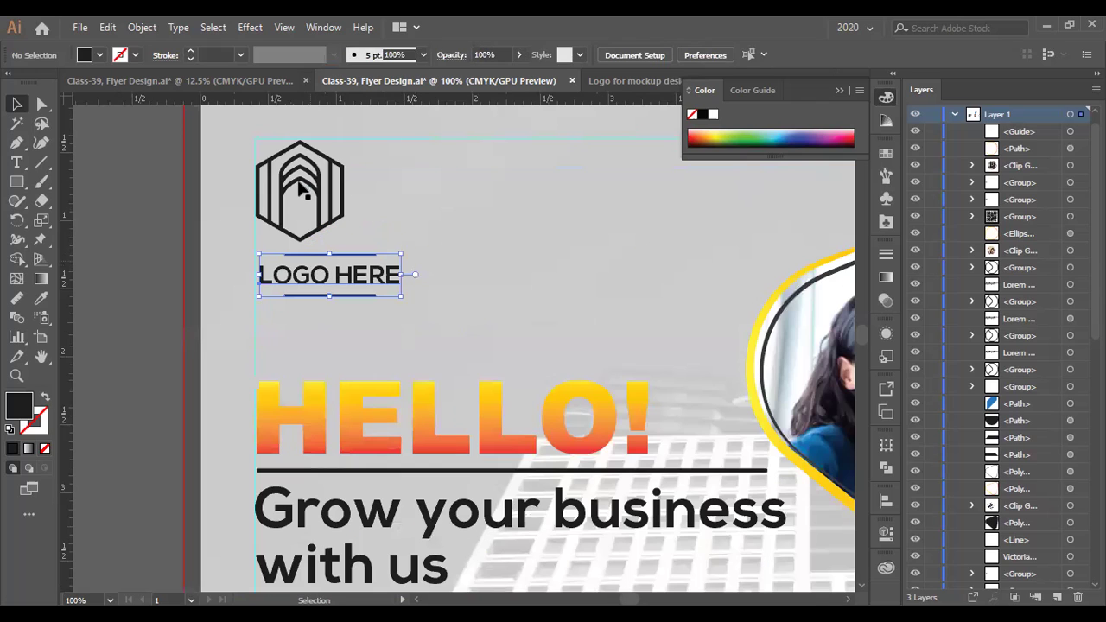
left_click(329, 185)
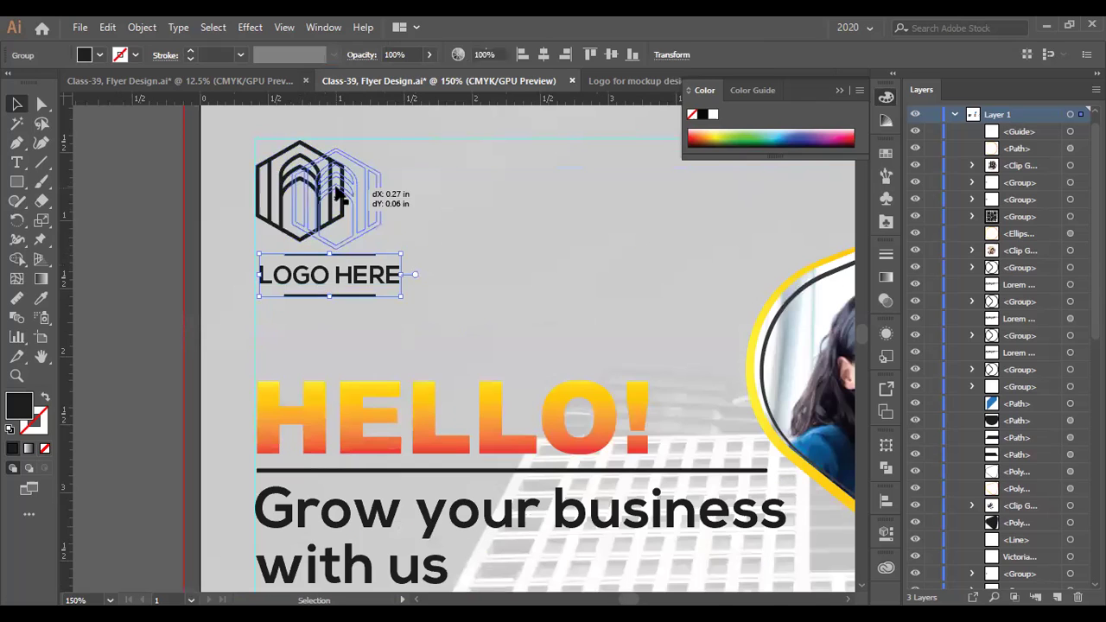
left_click(336, 193)
scroll(337, 192, "down", 3)
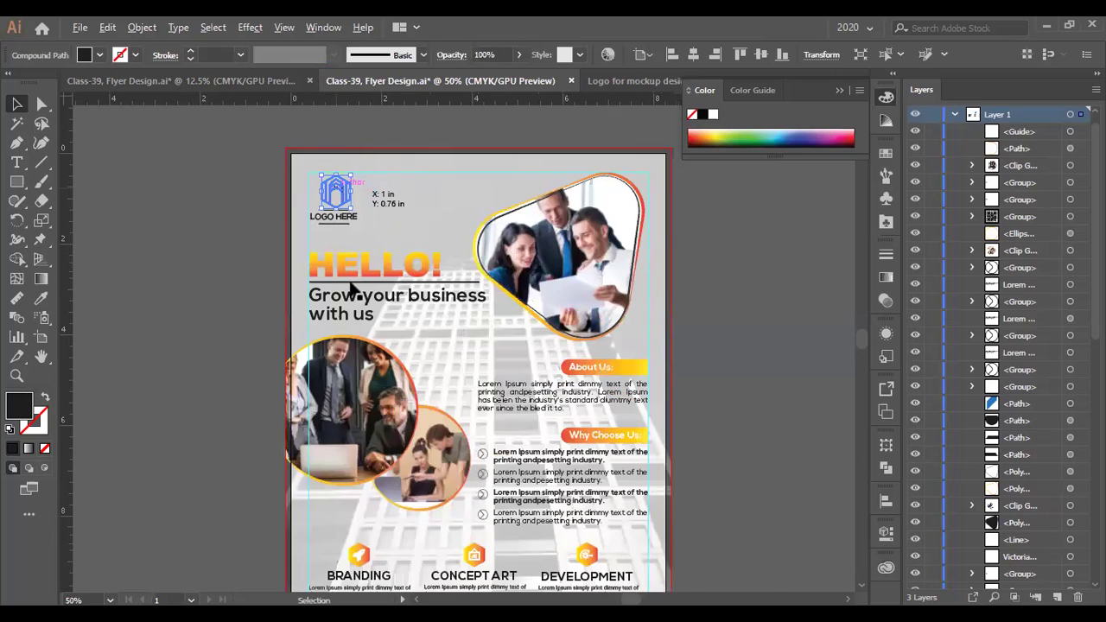
- Center the hexagon horizontally on the LOGO HERE text as key object and group the two
key("ctrl+equal")
key("ctrl+equal")
key("ctrl+equal")
key("ctrl+equal")
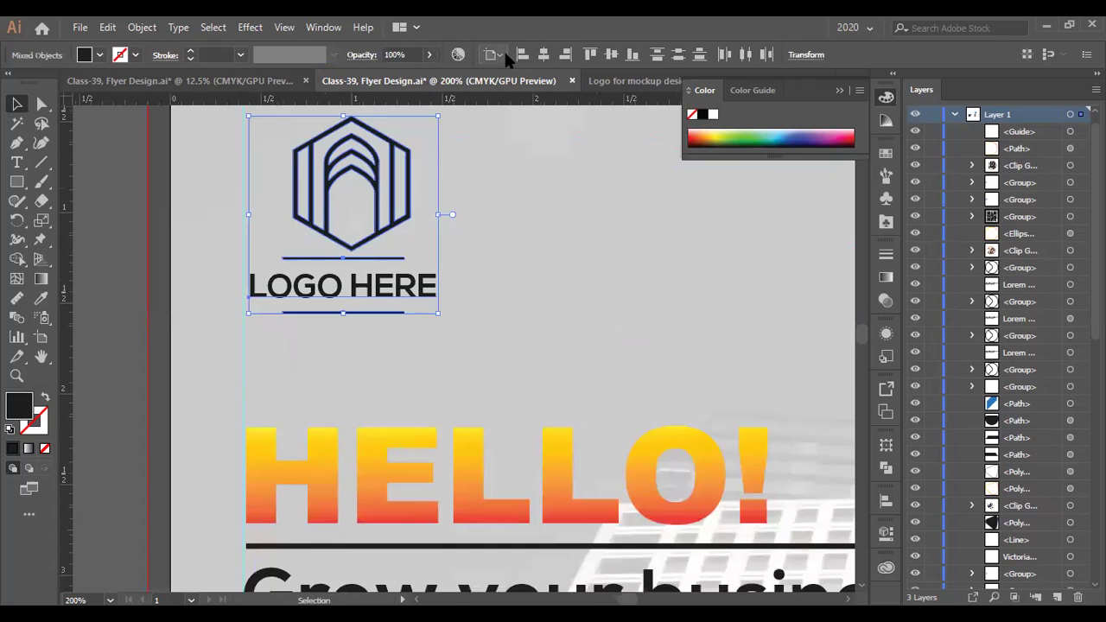
left_click(504, 52)
left_click(515, 89)
left_click(543, 55)
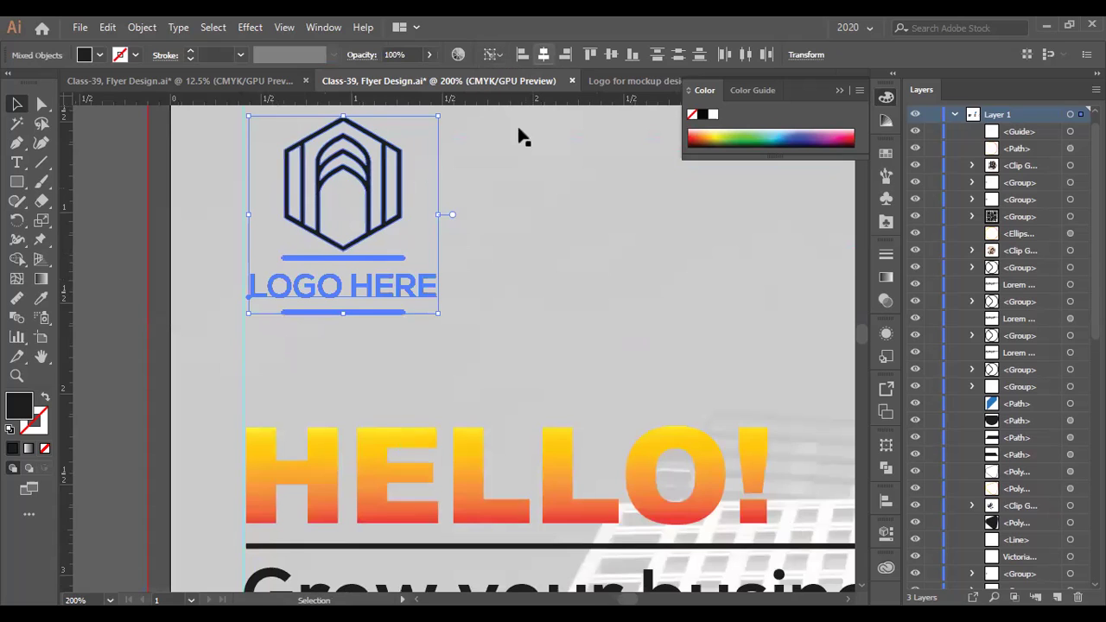
right_click(382, 190)
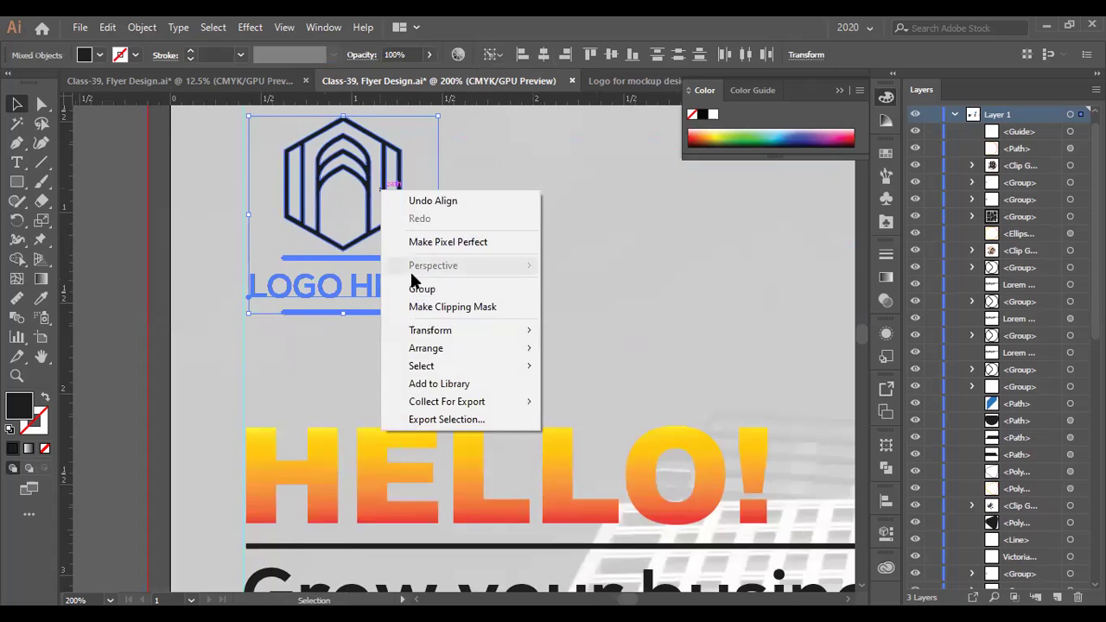
left_click(420, 289)
- Move the stacked logo group up toward the flyer's top margin guide and scale it down slightly
scroll(413, 289, "up", 2)
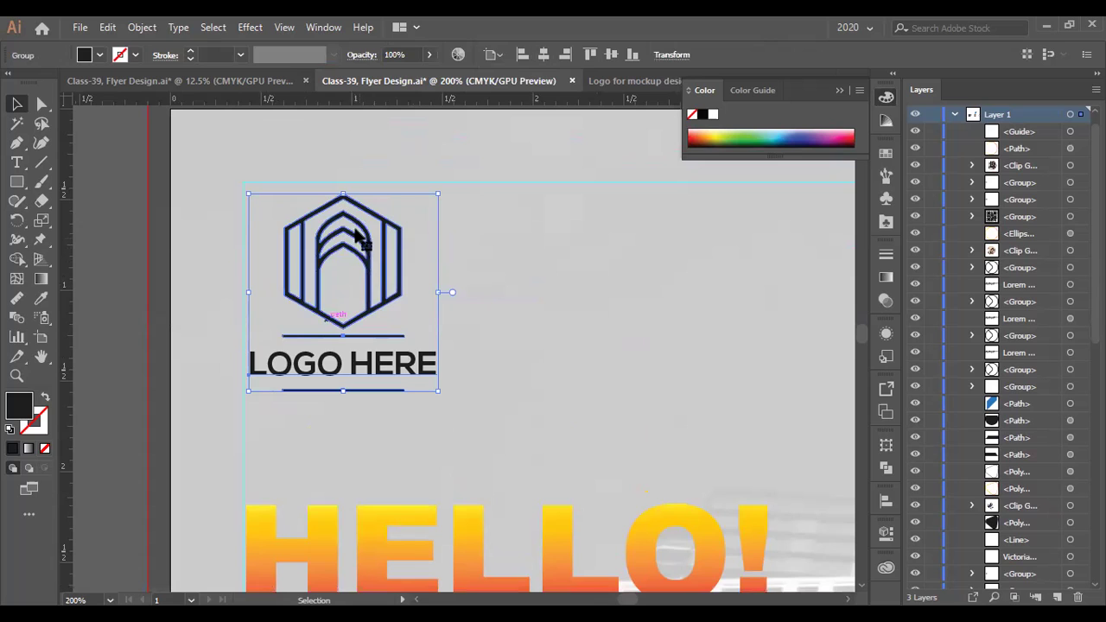
left_click_drag(349, 229, 350, 217)
left_click_drag(437, 379, 406, 354)
scroll(406, 354, "down", 3)
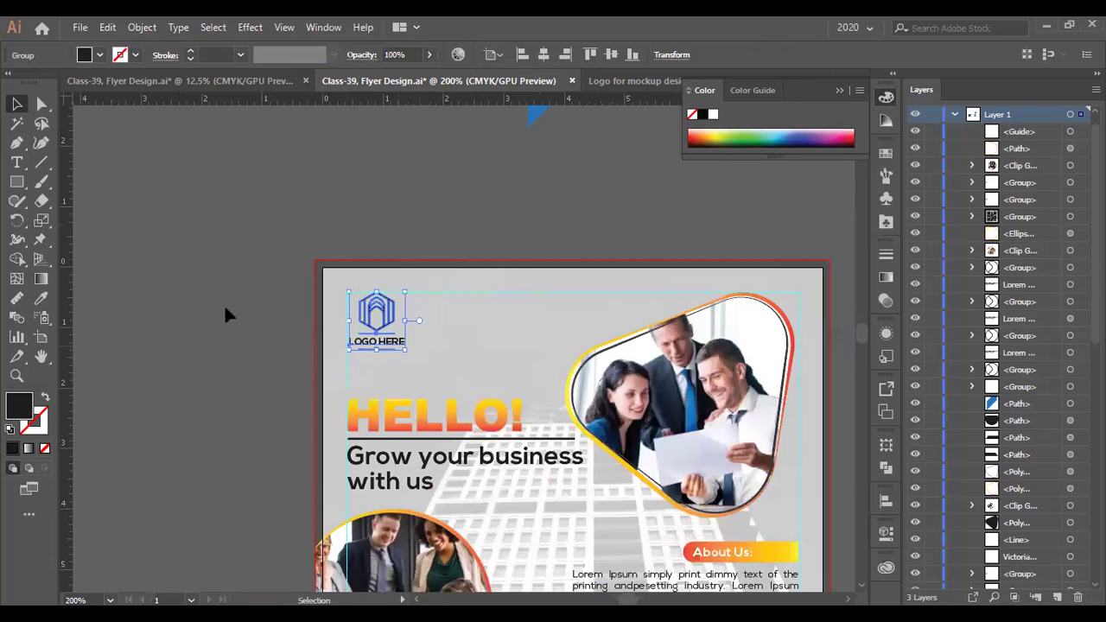
- Snap the stacked logo group into the corner of the flyer's left and top margin guides and deselect it
key("ctrl+equal")
key("ctrl+equal")
key("ctrl+equal")
key("ctrl+equal")
key("ctrl+equal")
key("ctrl+shift+a")
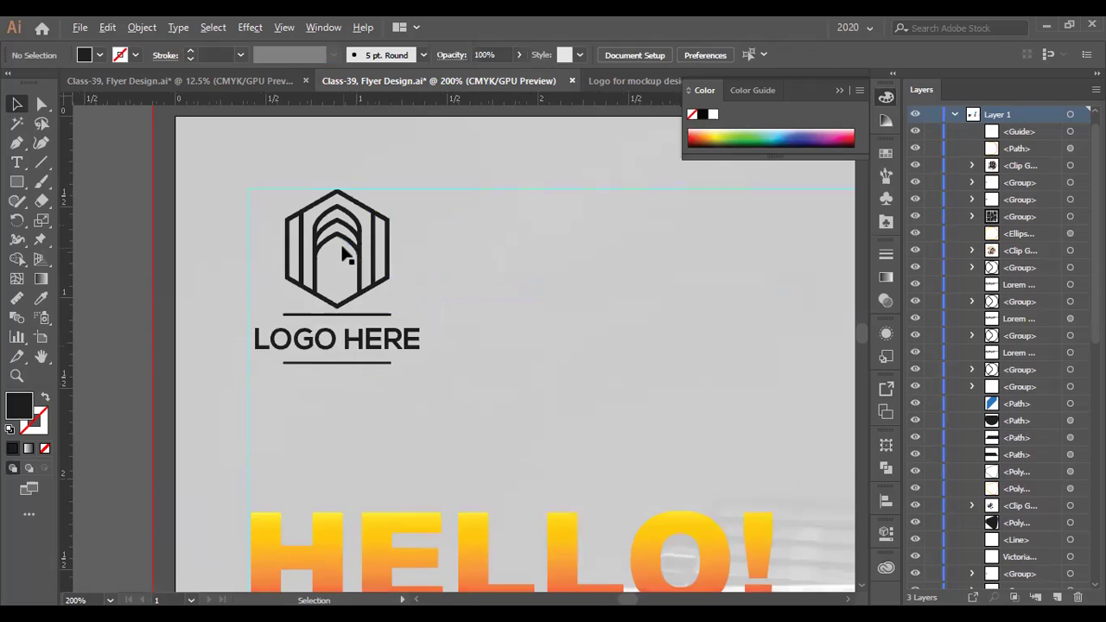
left_click_drag(344, 226, 331, 229)
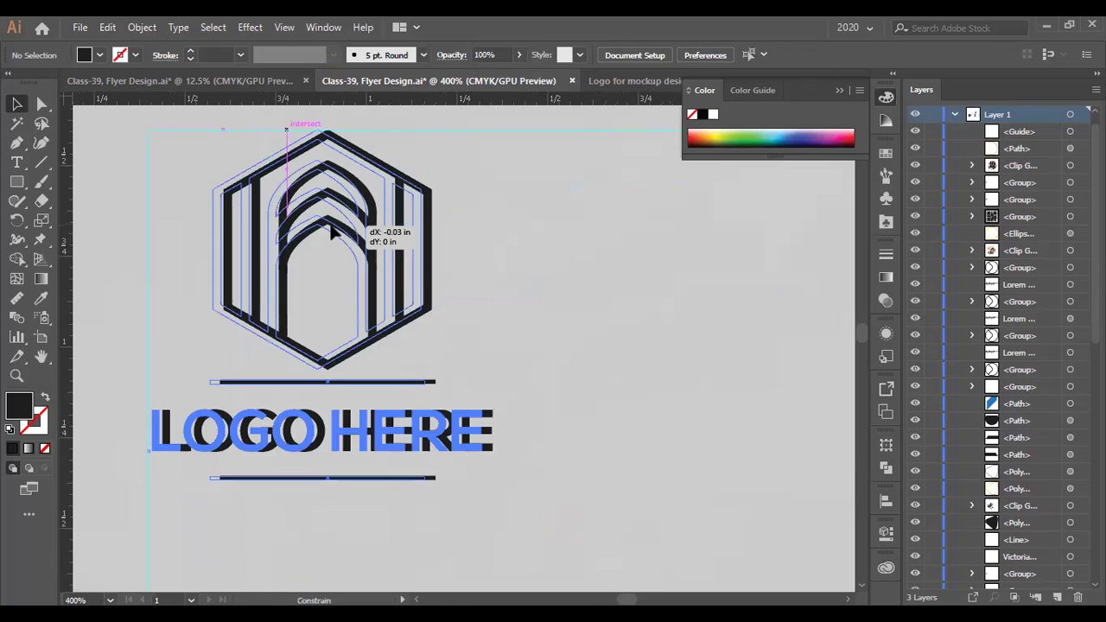
left_click_drag(376, 259, 375, 249)
scroll(374, 249, "down", 3)
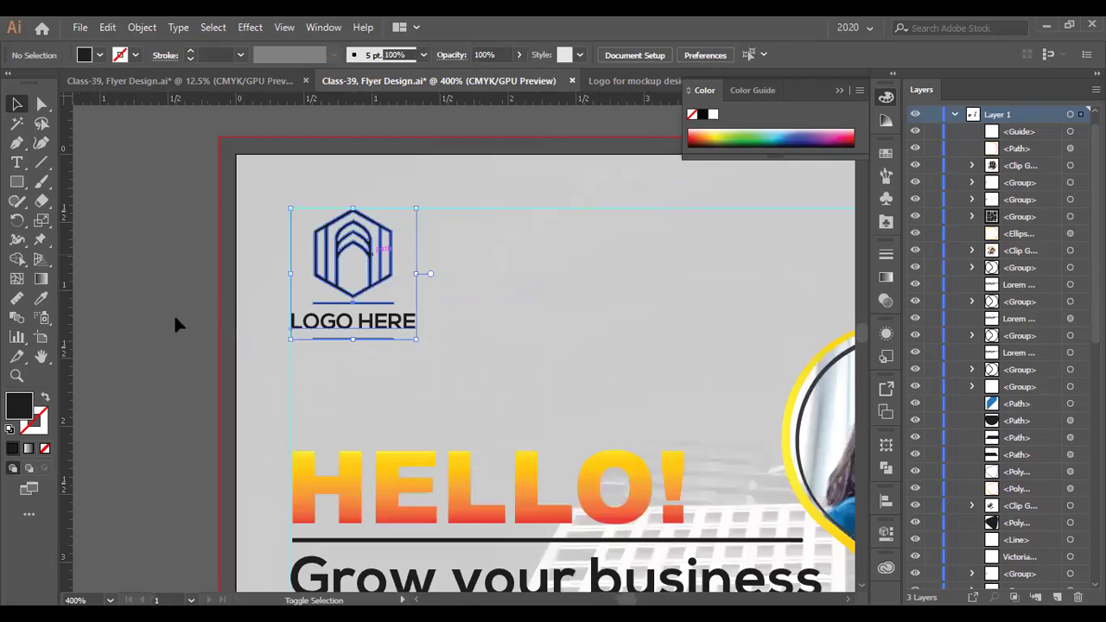
scroll(311, 322, "down", 2)
scroll(311, 322, "down", 4)
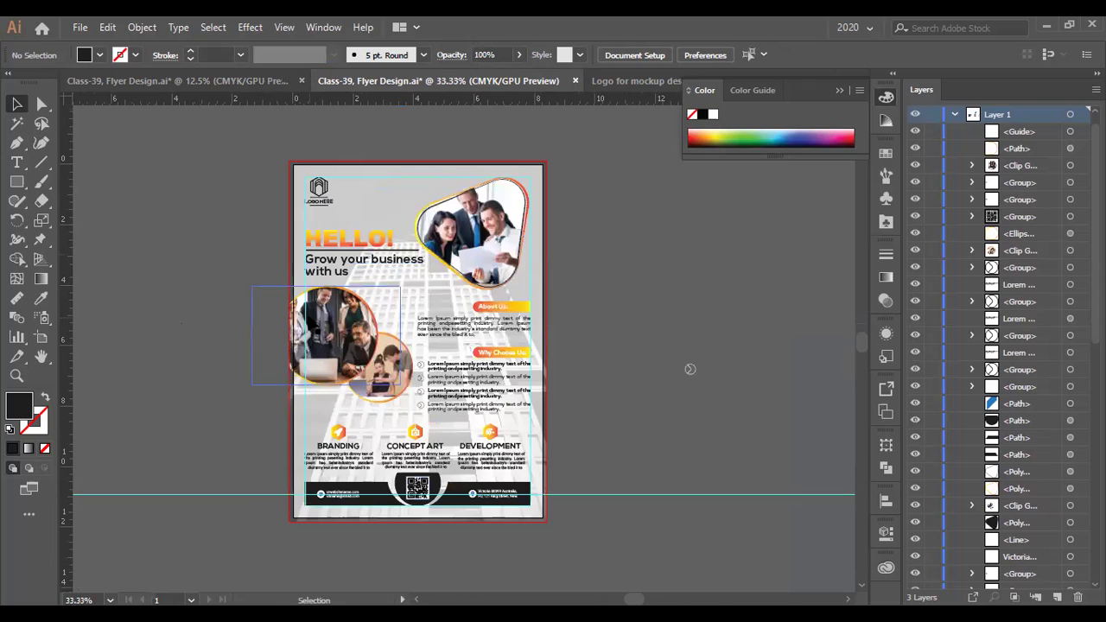
scroll(697, 316, "up", 1)
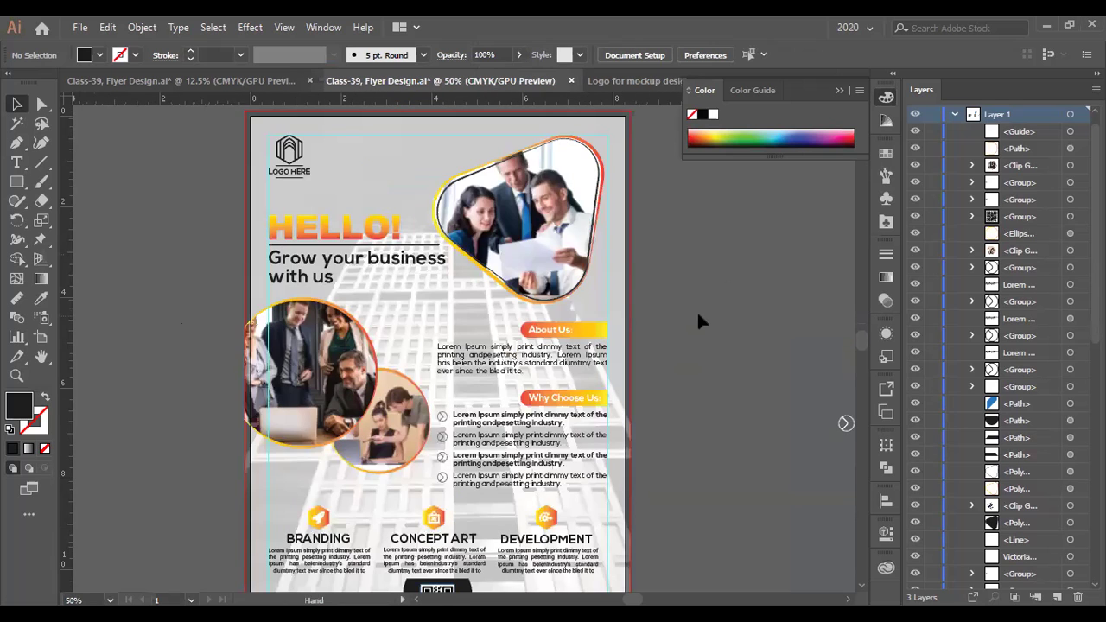
- Draw a dark rectangle covering the whole flyer out to the bleed edges and send it behind all artwork
left_click(16, 183)
key("ctrl+minus")
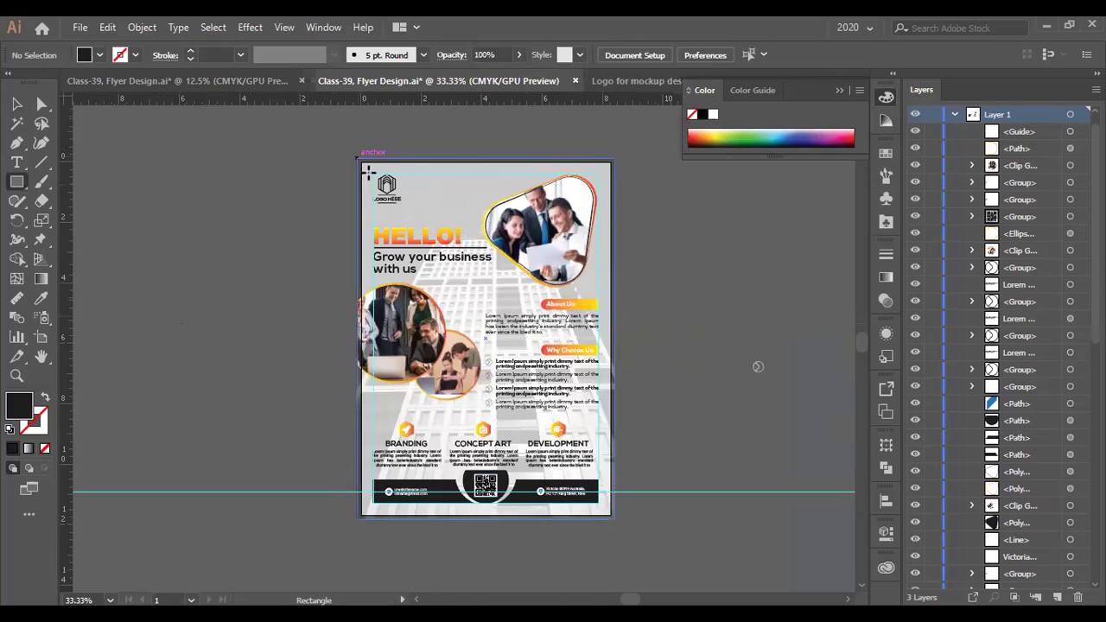
left_click_drag(361, 159, 569, 389)
left_click_drag(611, 502, 614, 518)
left_click(14, 104)
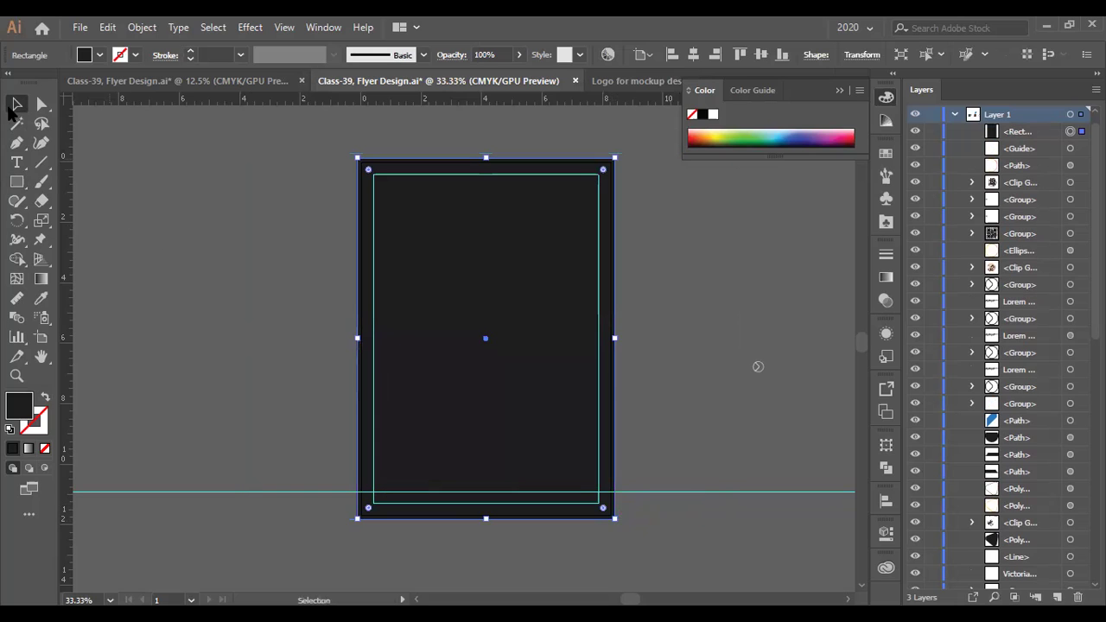
key("ctrl+z")
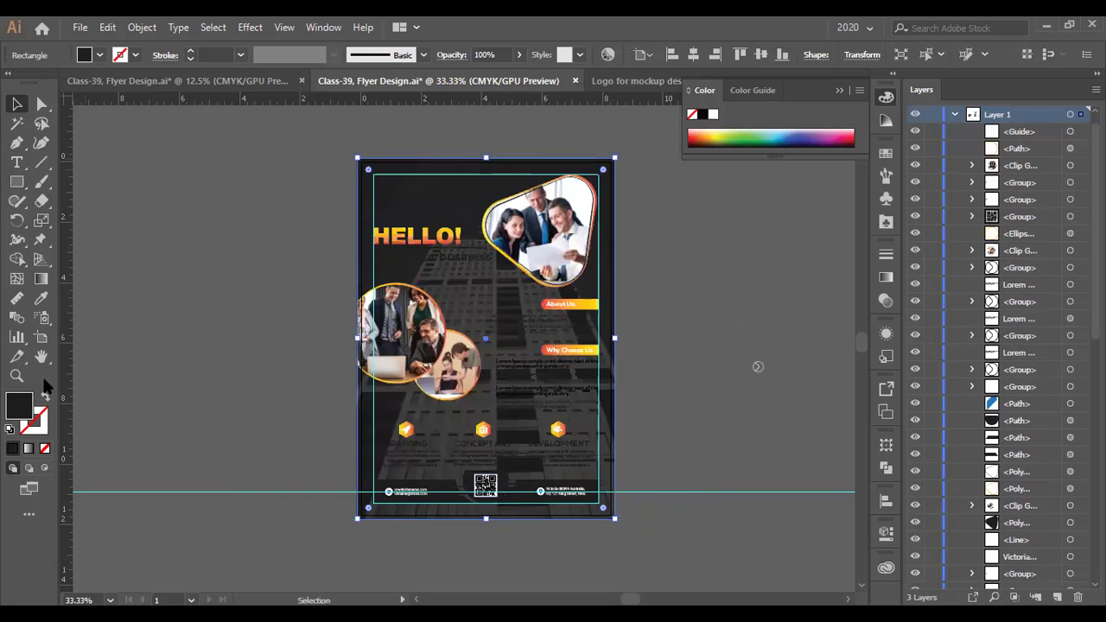
- Fill the background rectangle with white (ffffff) and deselect it
double_click(19, 404)
left_click_drag(518, 362, 451, 268)
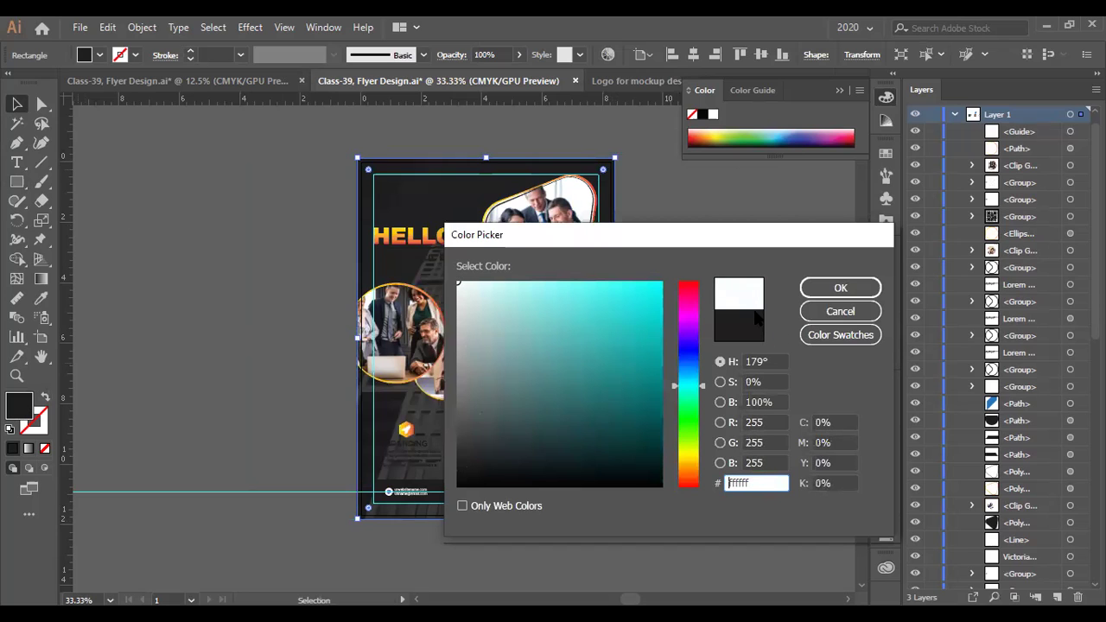
left_click(825, 290)
scroll(600, 324, "up", 1)
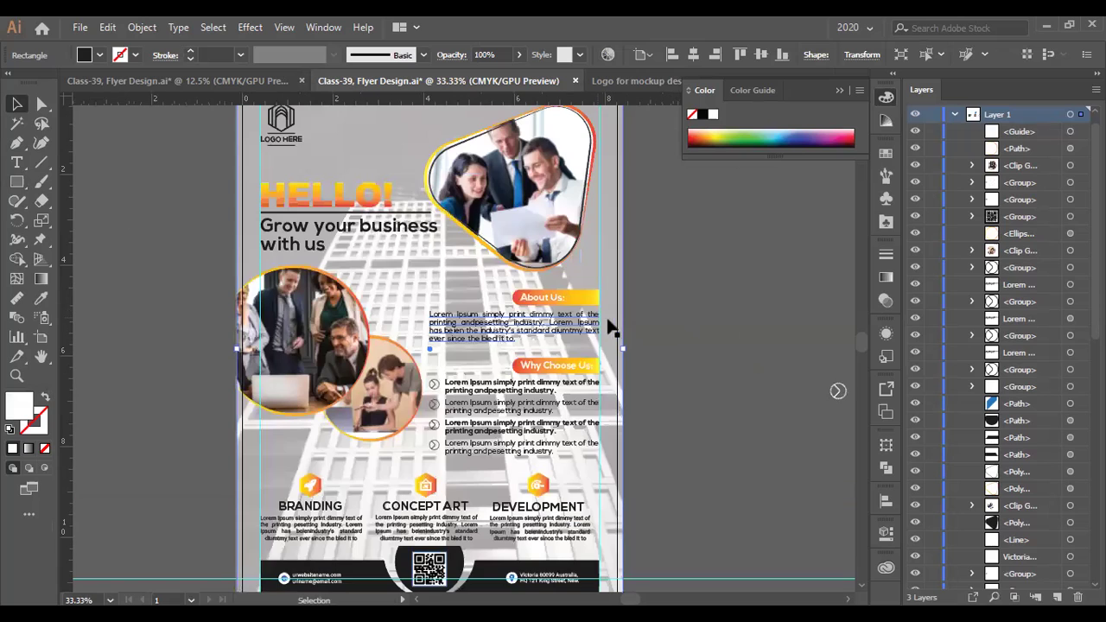
left_click(672, 339)
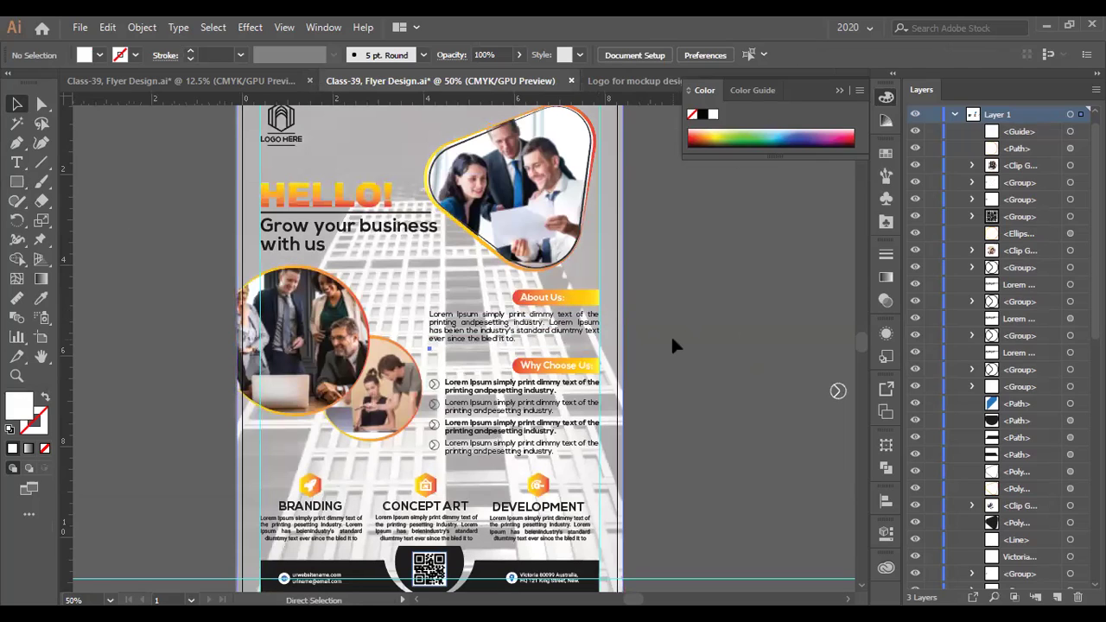
key("ctrl+z")
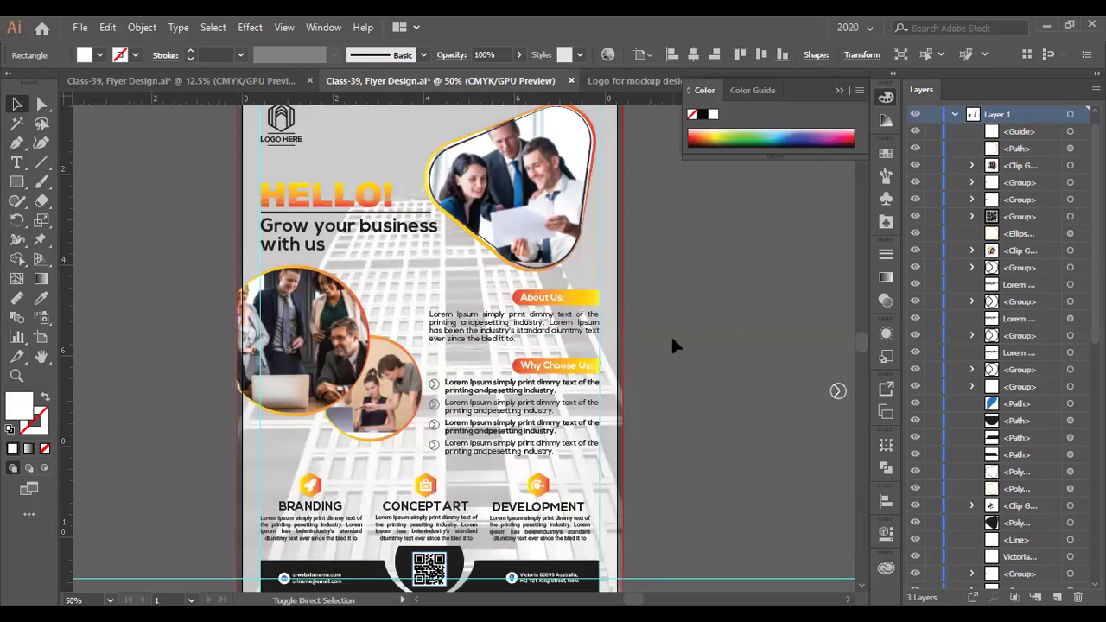
left_click(674, 345)
scroll(670, 343, "down", 1)
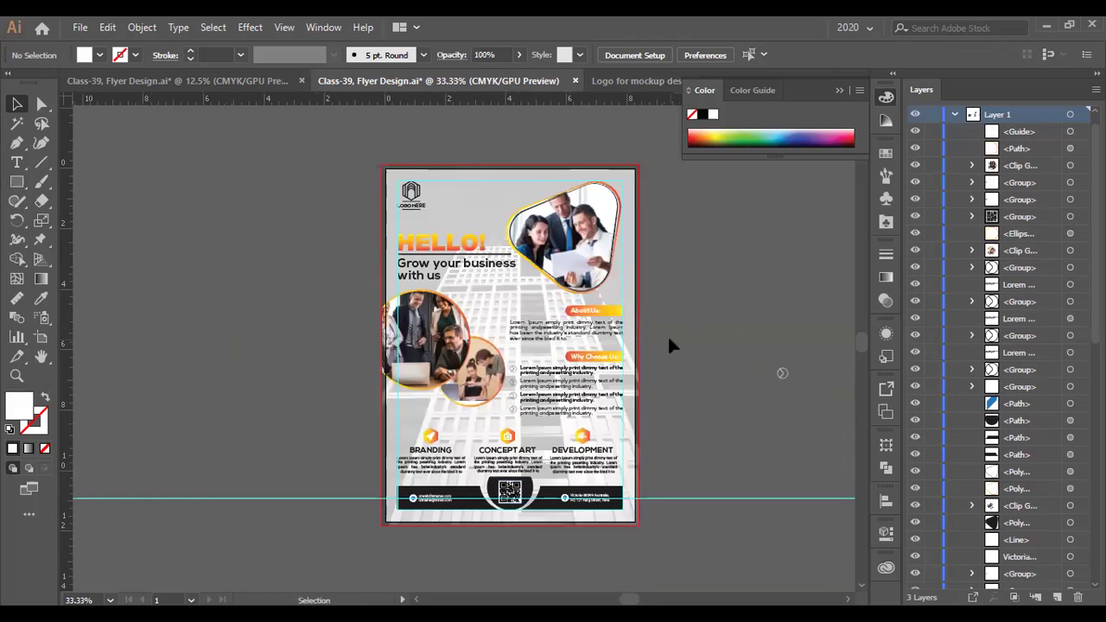
- Isolate the clipped building background image to examine how it fits the flyer's edges and bleed, and exit isolation
left_click(451, 194)
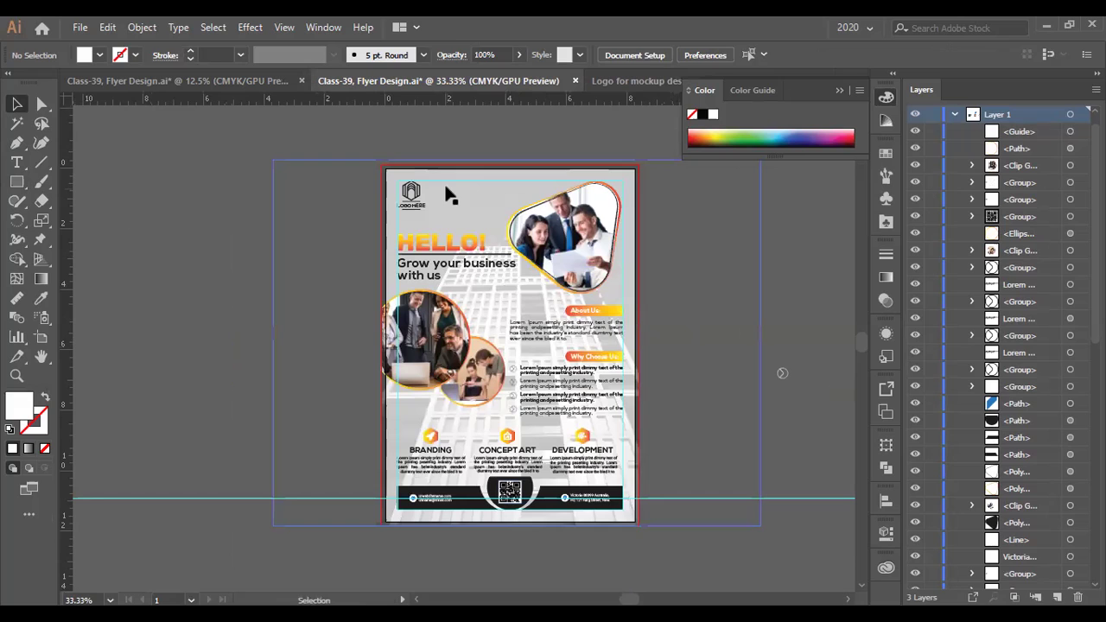
double_click(455, 197)
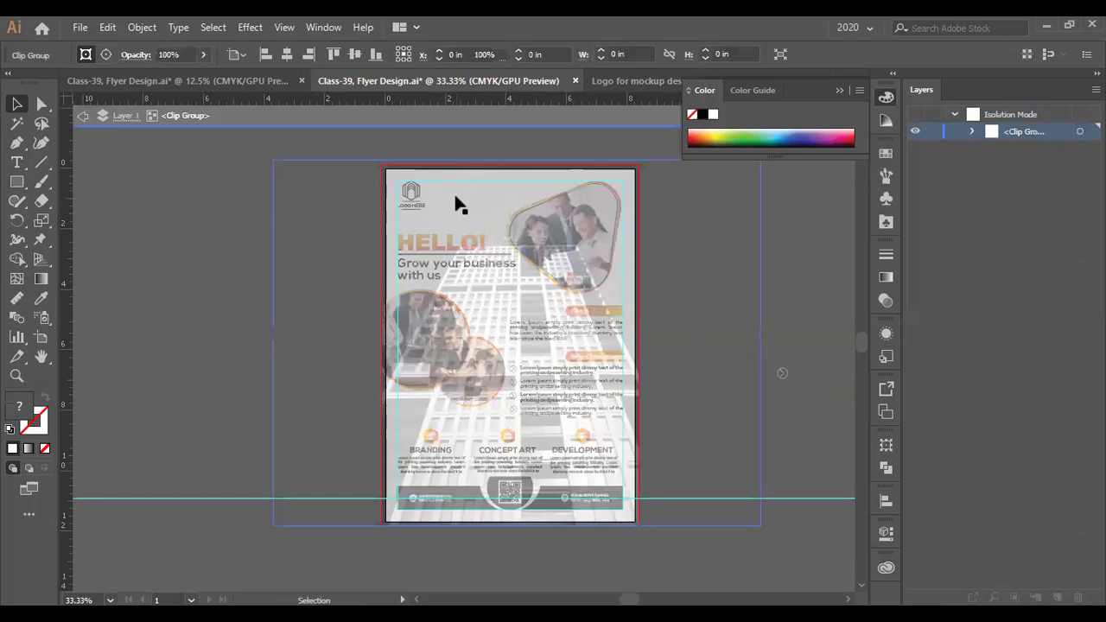
left_click(504, 186)
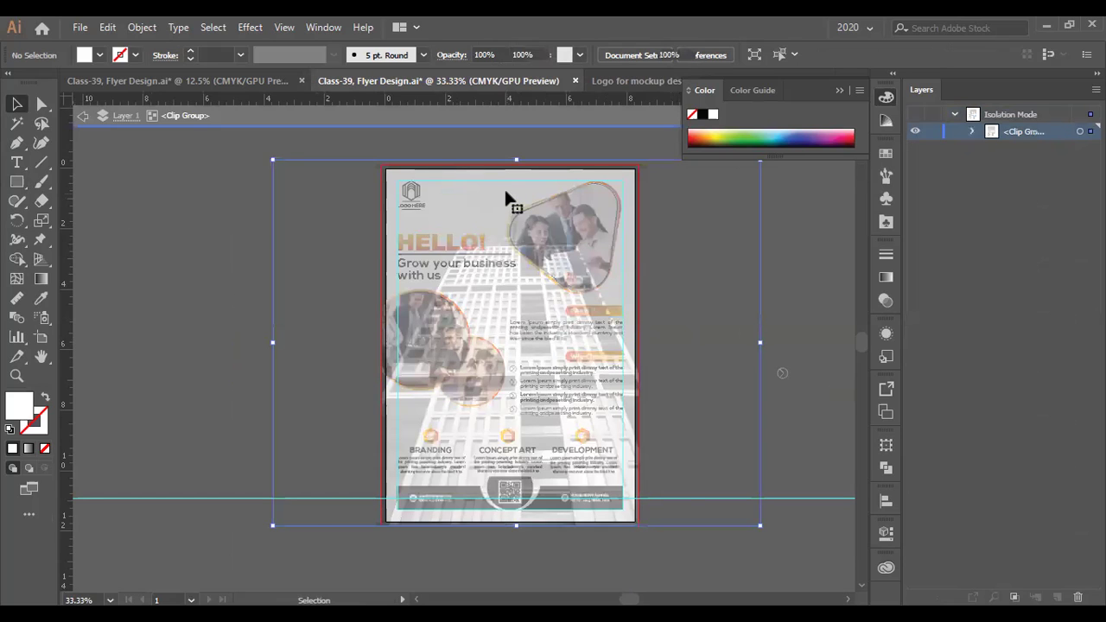
double_click(503, 187)
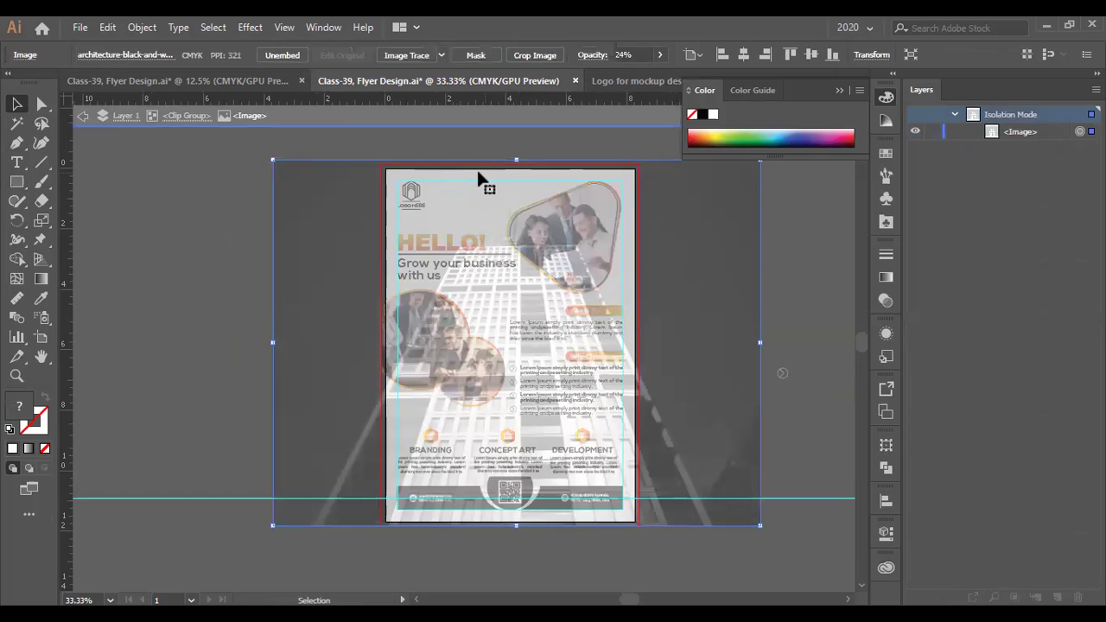
scroll(366, 227, "up", 4)
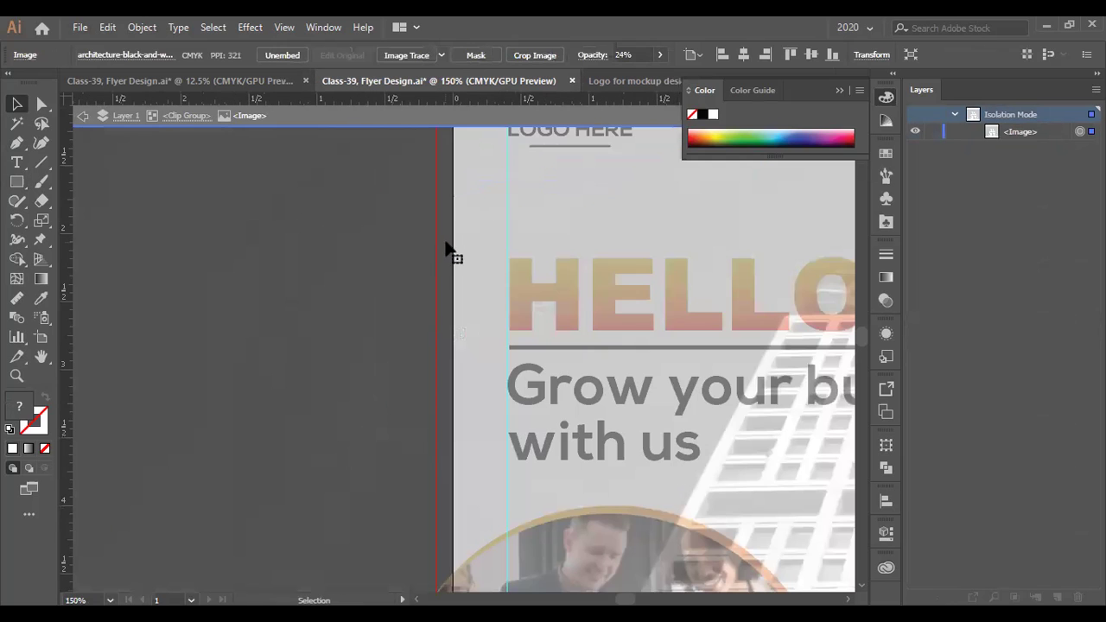
scroll(457, 257, "down", 2)
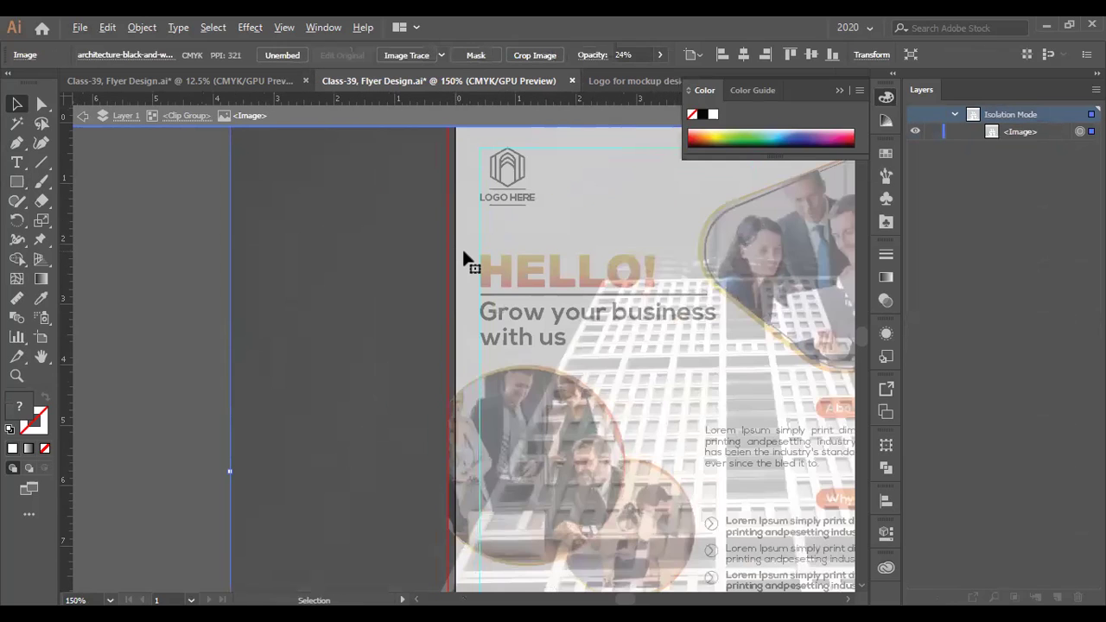
scroll(463, 254, "down", 1)
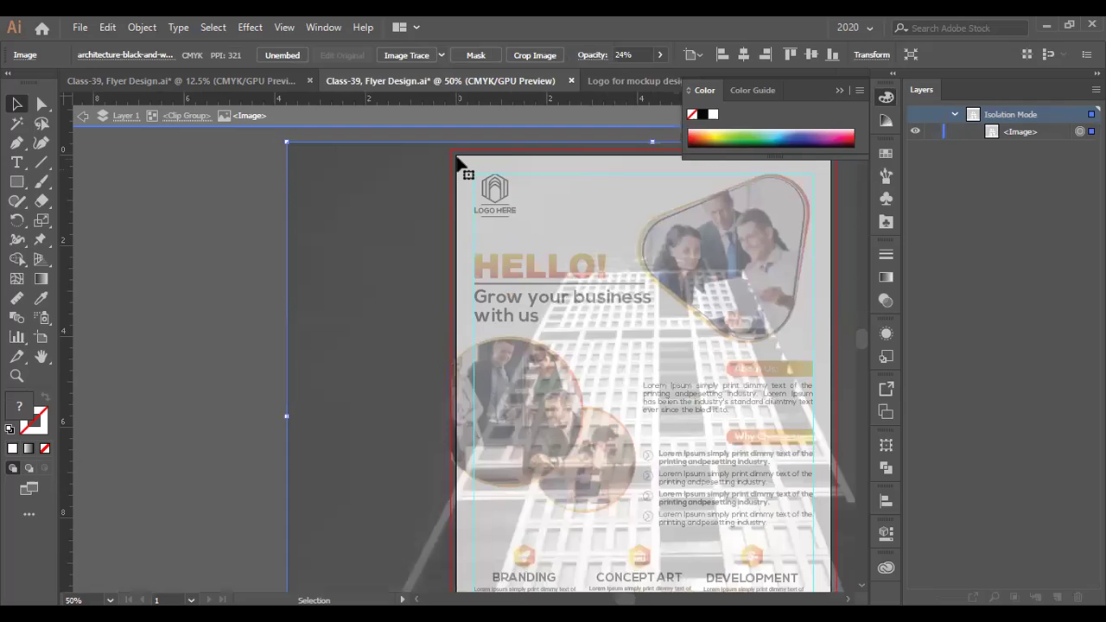
scroll(442, 222, "down", 1)
scroll(440, 222, "down", 1)
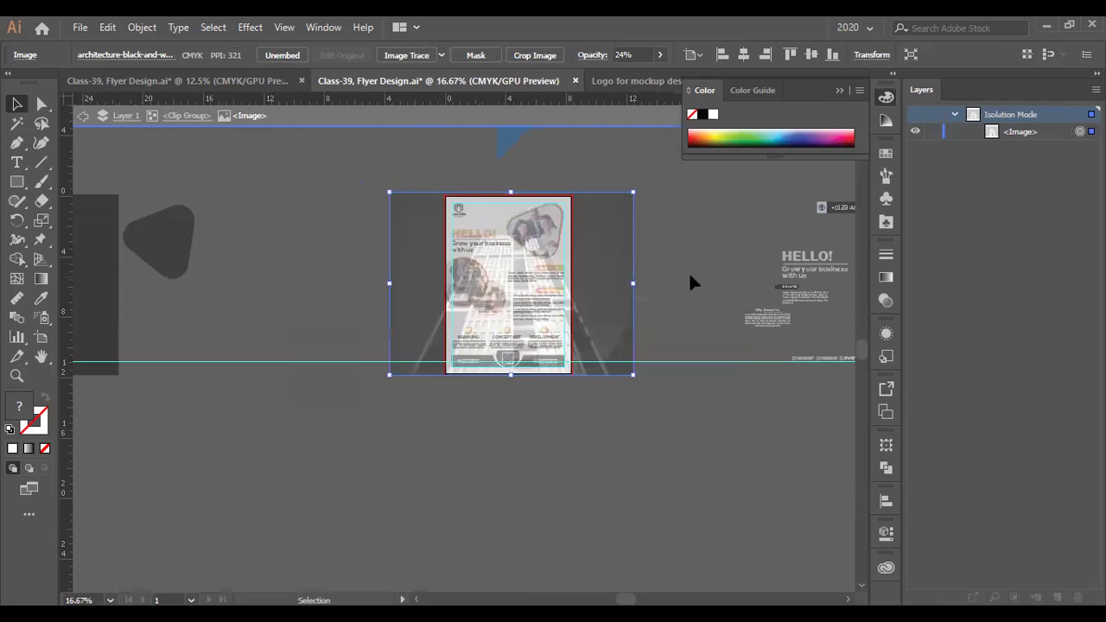
scroll(689, 271, "up", 1)
scroll(691, 273, "left", 1)
double_click(701, 290)
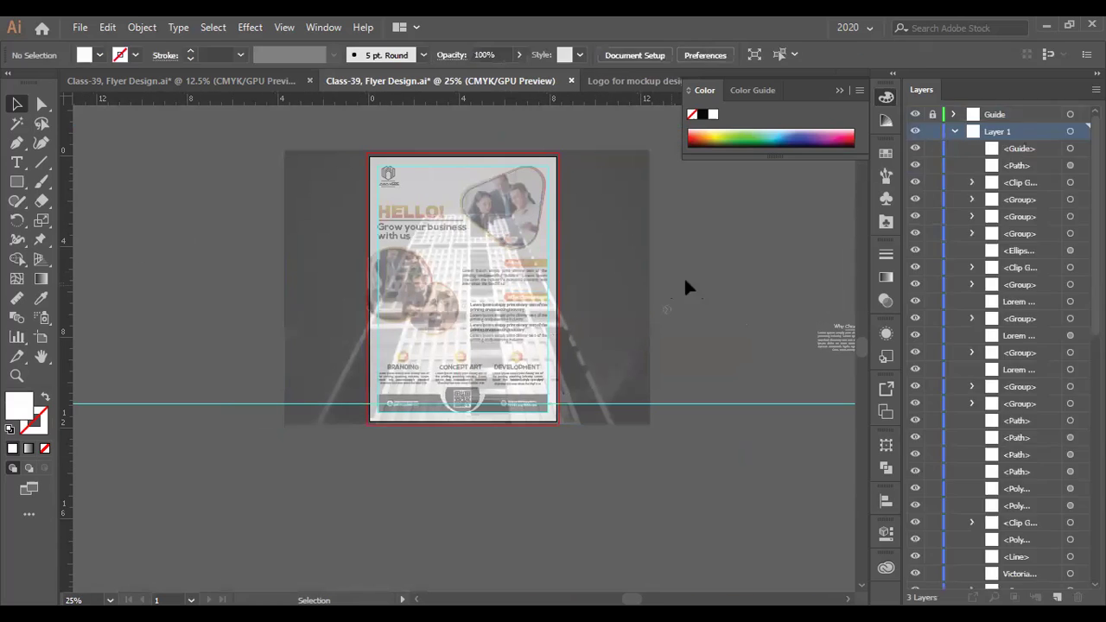
- Try pulling the clipped building image inward from the flyer's right bleed edge, undo the change and deselect
left_click(553, 257)
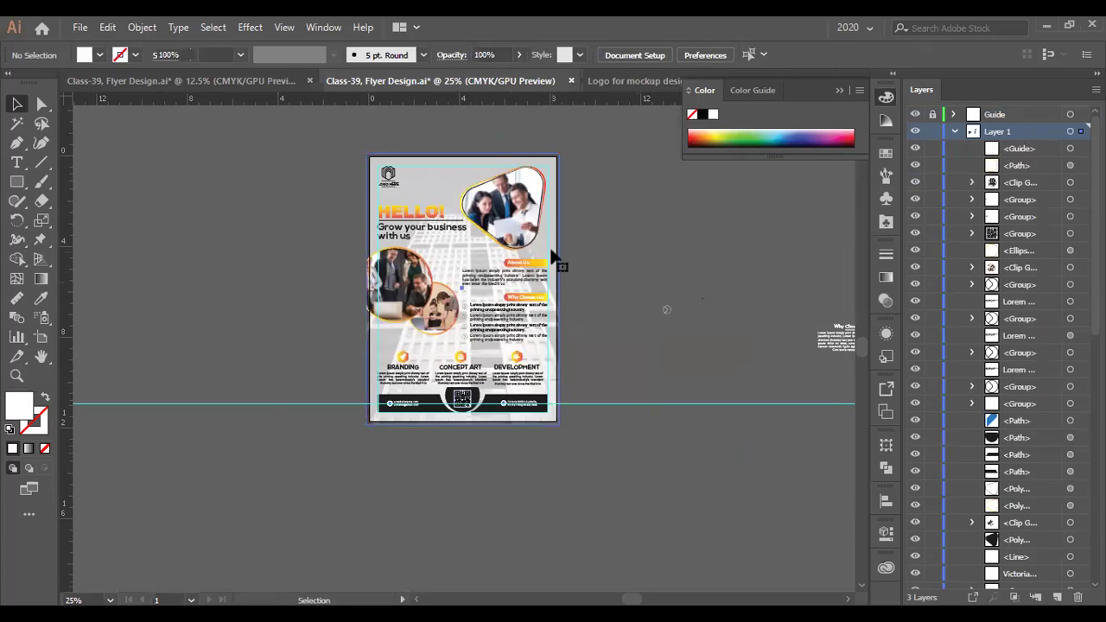
scroll(557, 258, "up", 3)
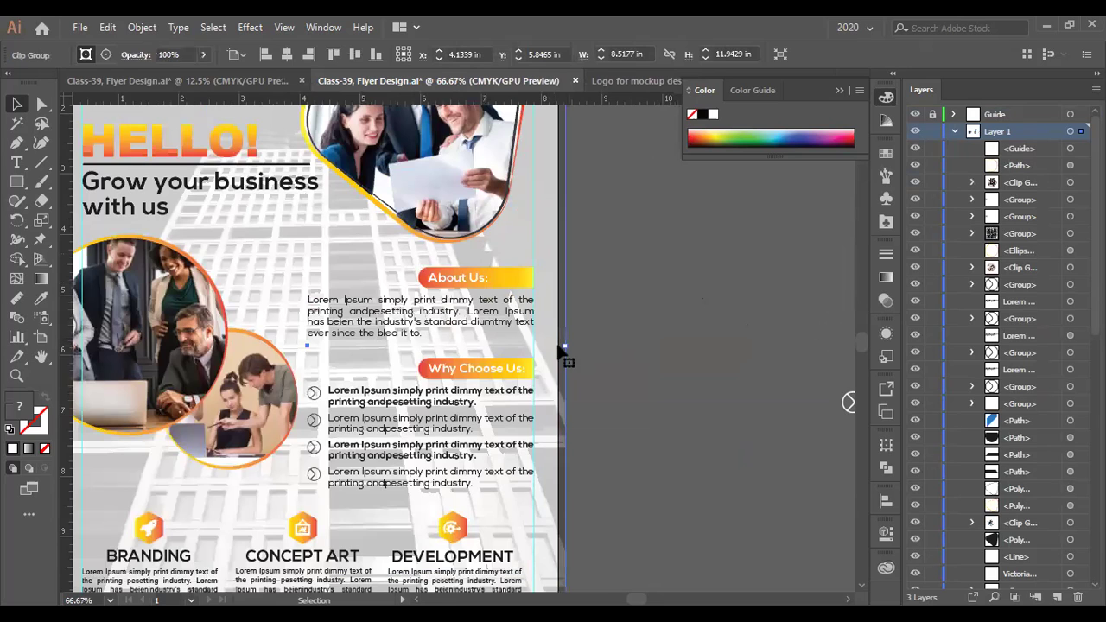
scroll(559, 350, "up", 5)
scroll(557, 345, "down", 2)
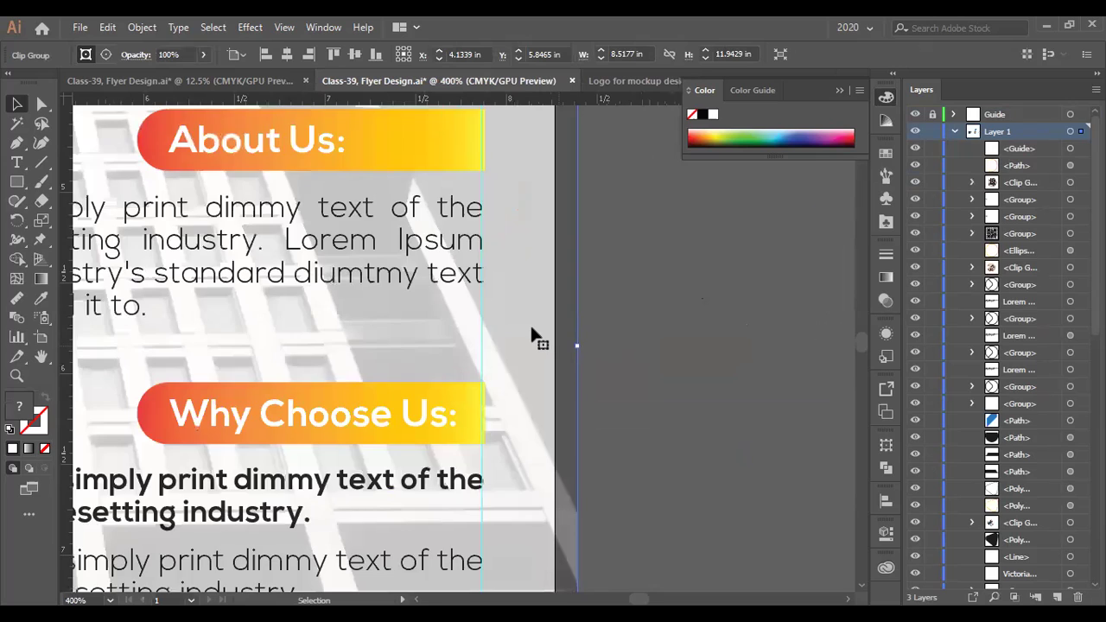
scroll(531, 333, "down", 1)
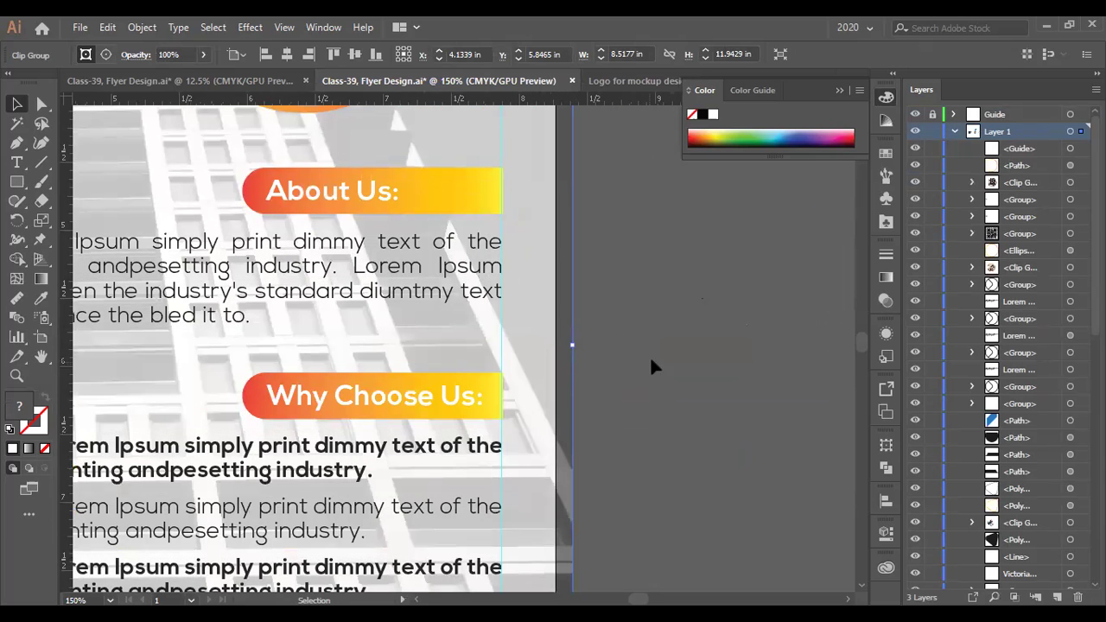
left_click_drag(572, 345, 505, 360)
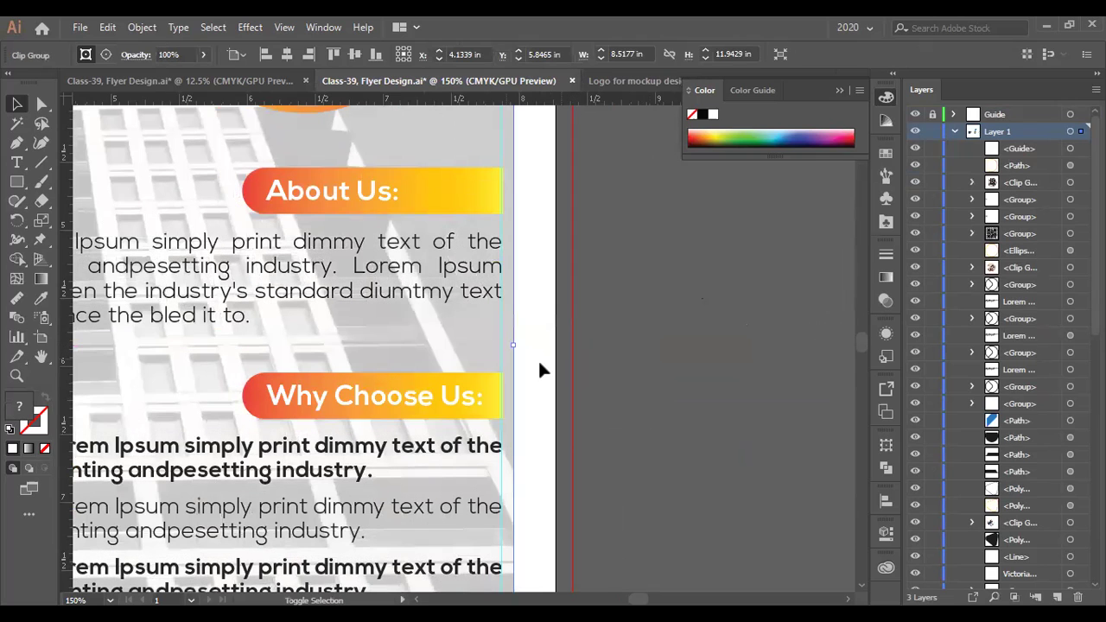
key("ctrl+z")
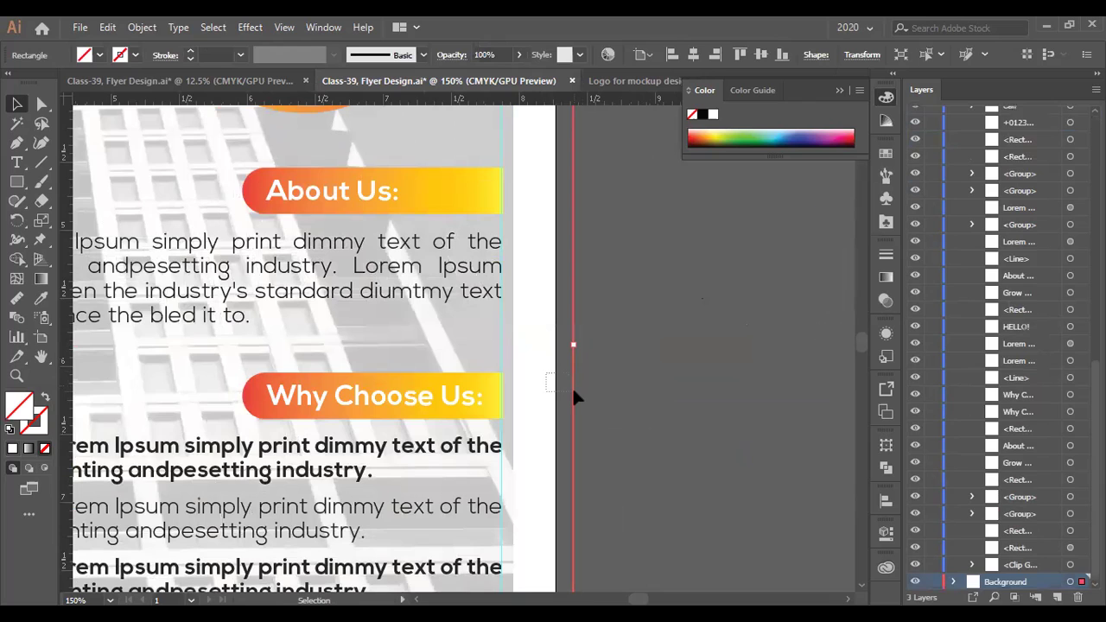
key("ctrl+z")
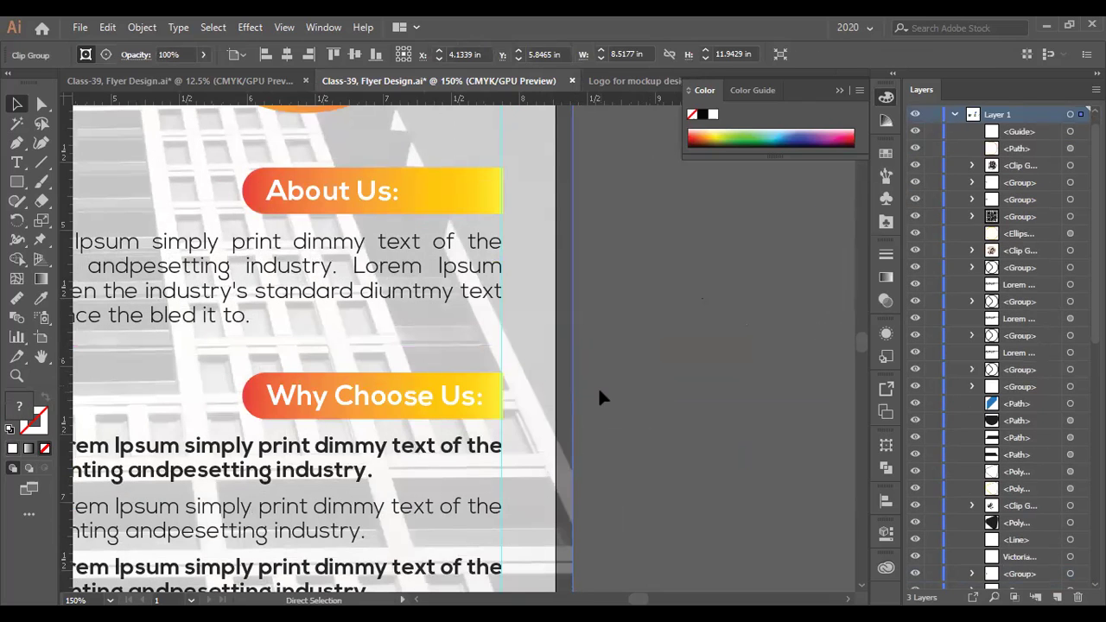
key("ctrl+z")
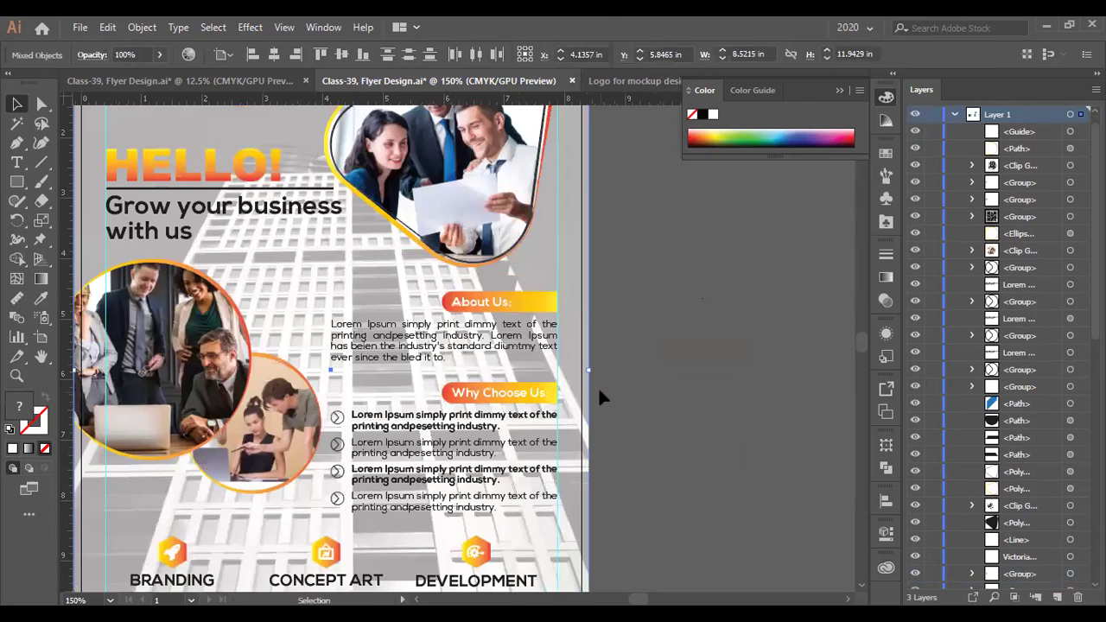
scroll(642, 403, "down", 1)
left_click(642, 403)
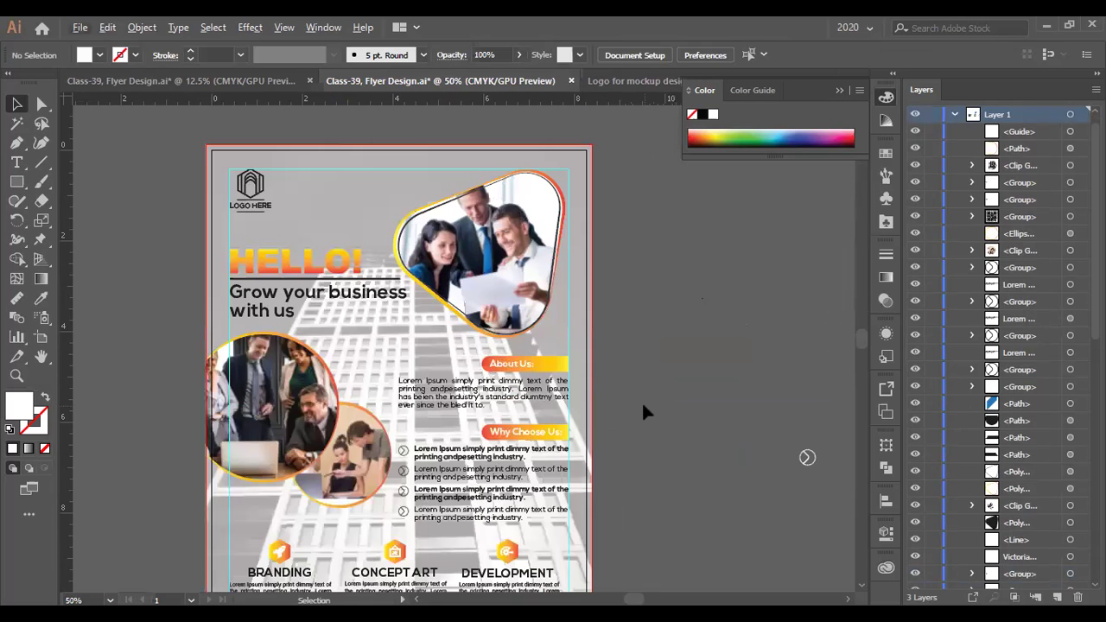
- Delete the horizontal guide that crosses the flyer's footer bar
scroll(643, 403, "down", 1)
left_click_drag(642, 403, 566, 341)
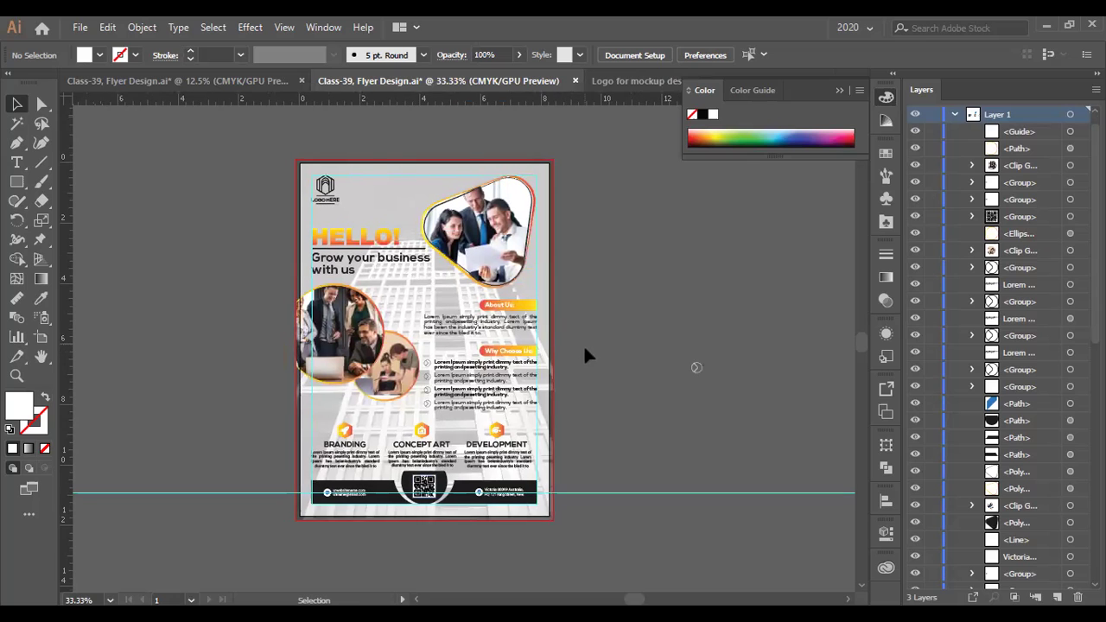
scroll(572, 360, "up", 1)
scroll(571, 360, "down", 1)
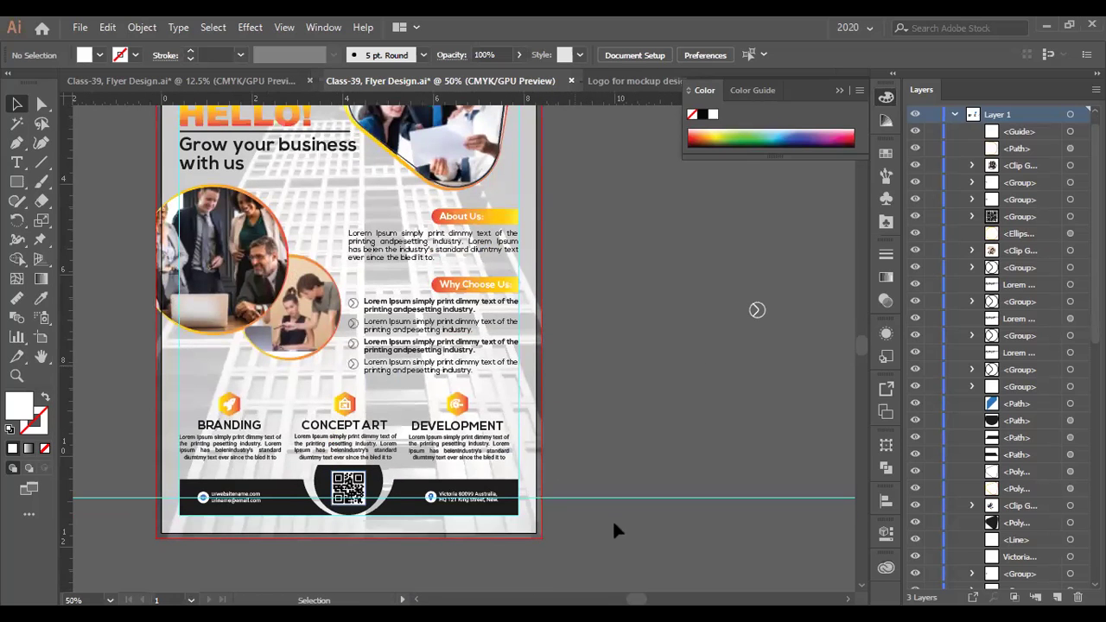
scroll(611, 518, "down", 1)
key("ctrl+a")
key("Delete")
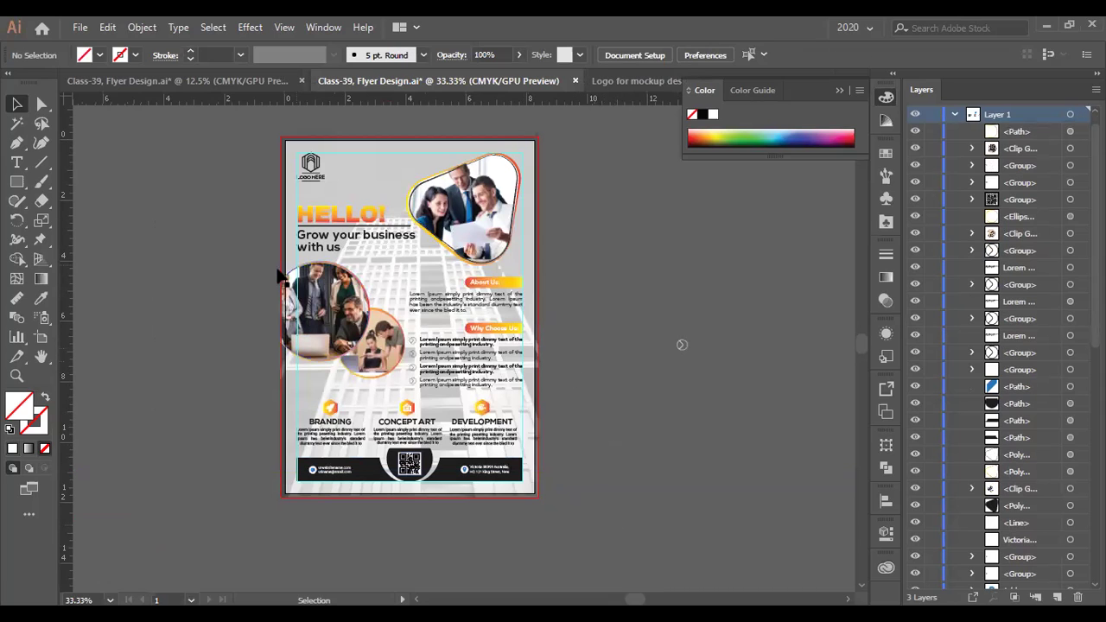
- Shift the DEVELOPMENT service group outward so its text edge snaps to the flyer's right margin guide
scroll(229, 294, "up", 1)
scroll(454, 380, "up", 2)
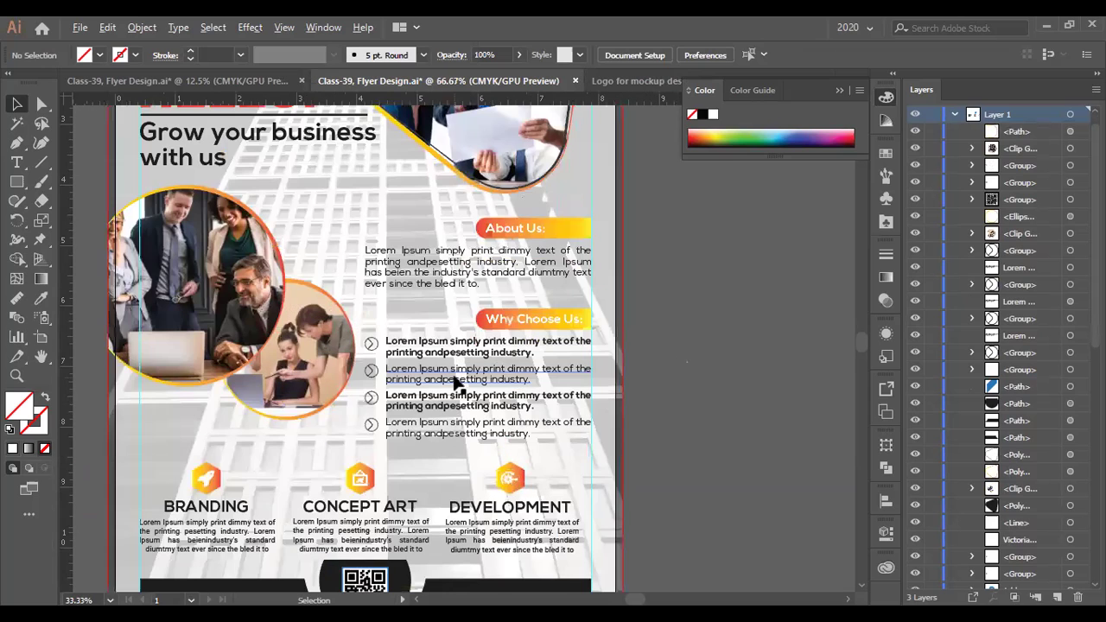
scroll(450, 377, "up", 2)
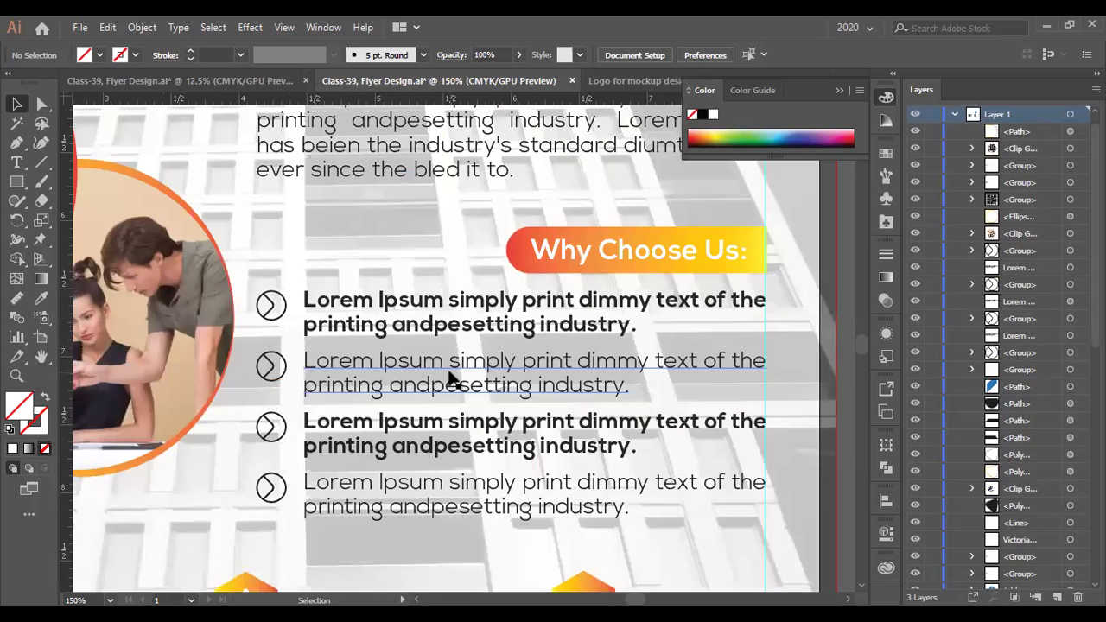
left_click_drag(386, 394, 480, 341)
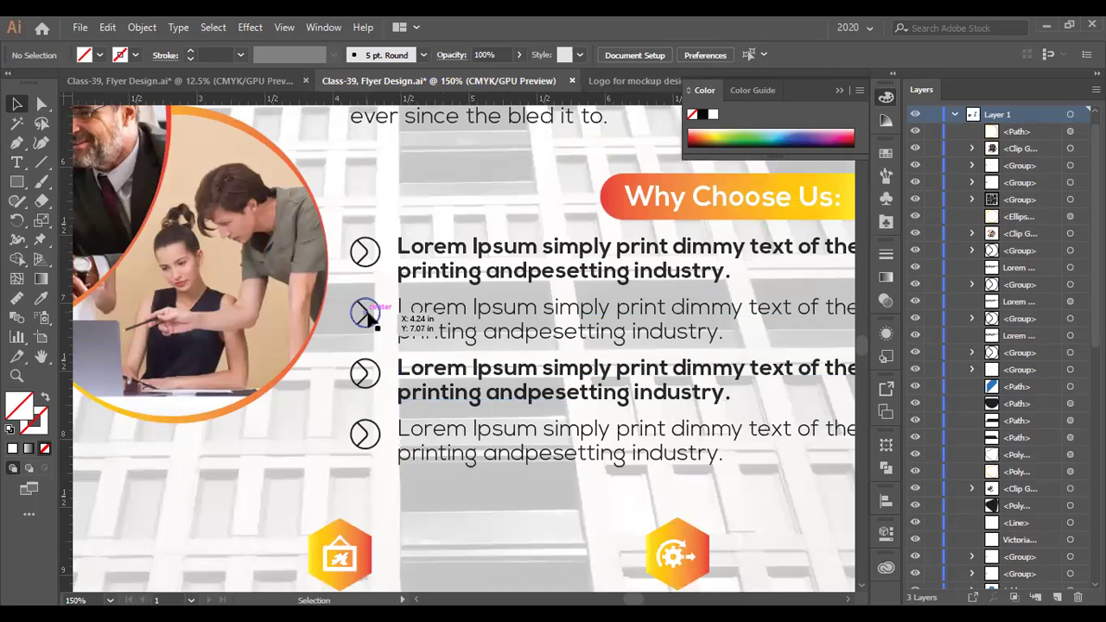
scroll(366, 315, "down", 2)
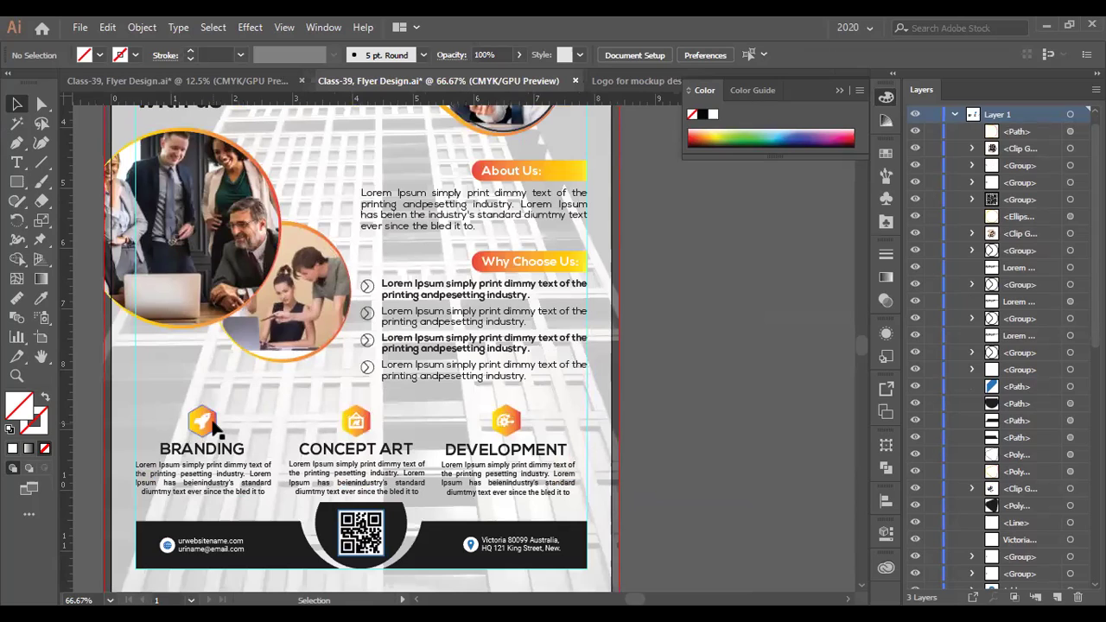
left_click(537, 464)
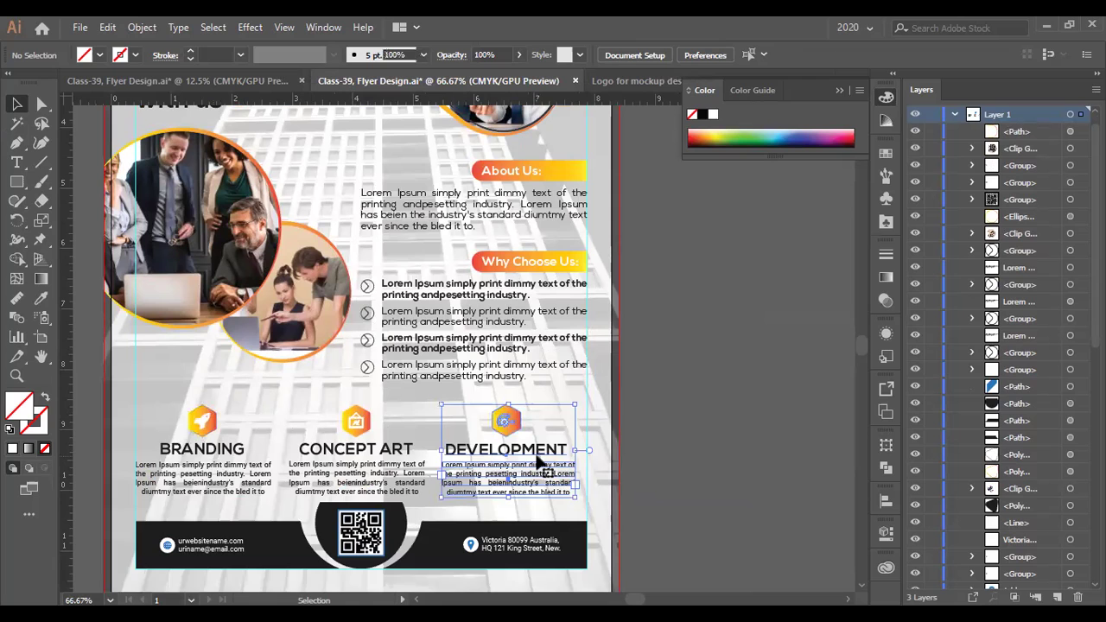
scroll(538, 462, "up", 2)
scroll(538, 461, "down", 2)
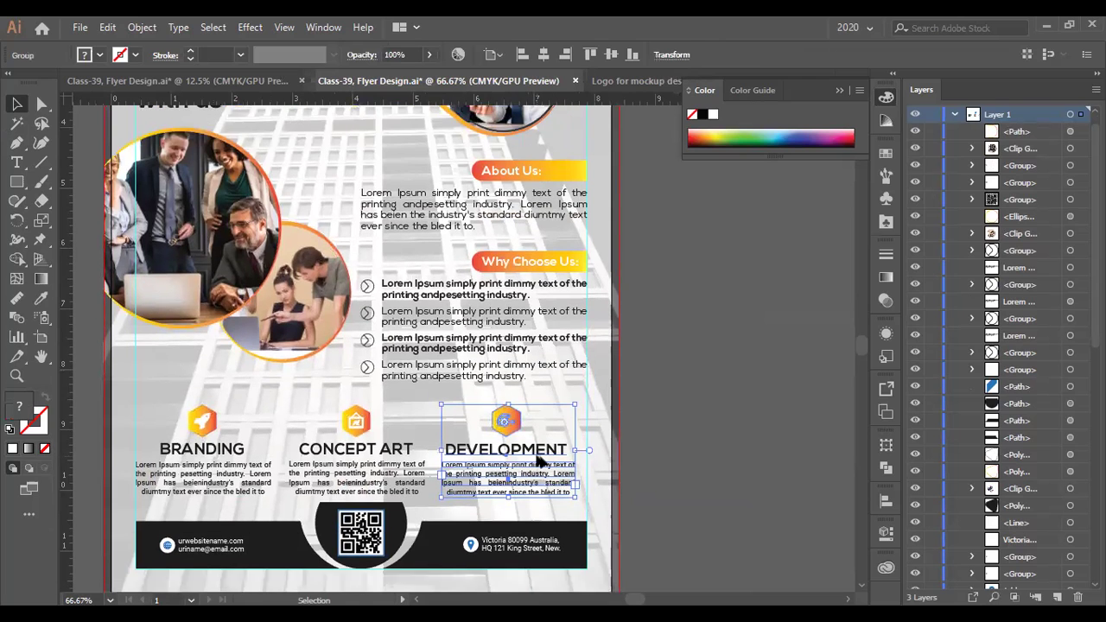
scroll(542, 456, "up", 1, "alt")
scroll(474, 388, "up", 2, "alt")
left_click_drag(495, 385, 505, 382)
scroll(496, 378, "down", 2, "alt")
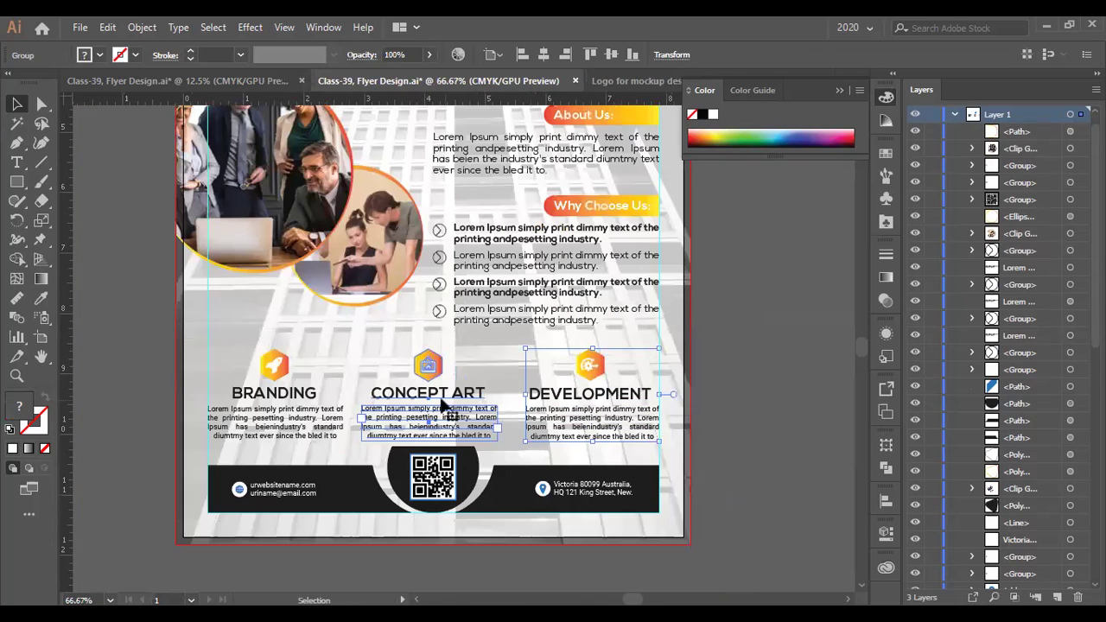
- Align the CONCEPT ART service group to the artboard's horizontal center and deselect it
left_click(439, 404)
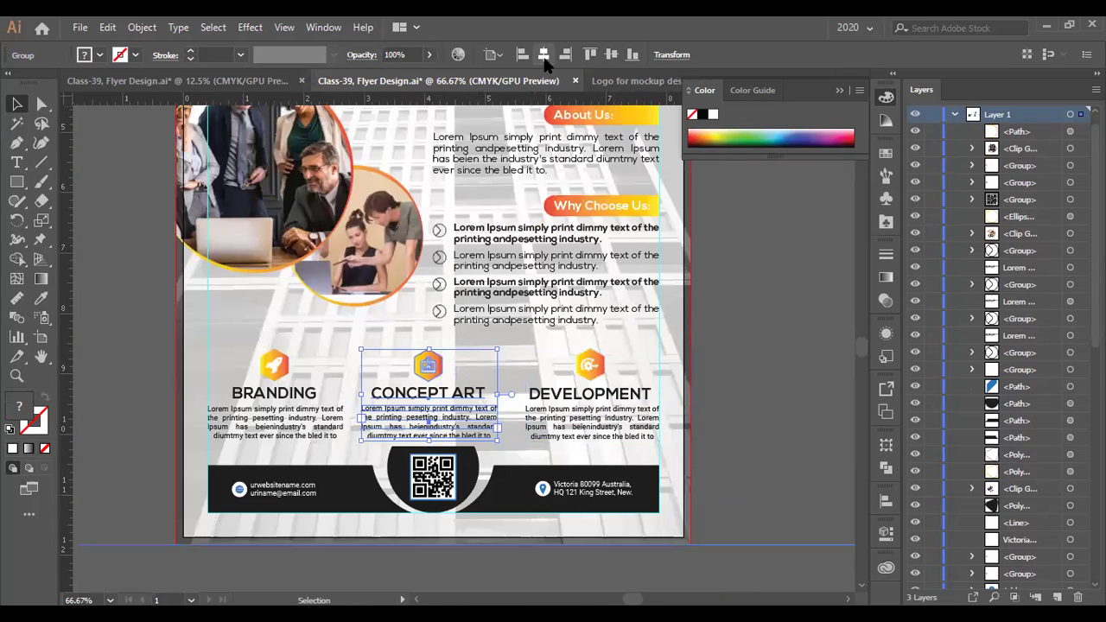
left_click(544, 54)
left_click(735, 389)
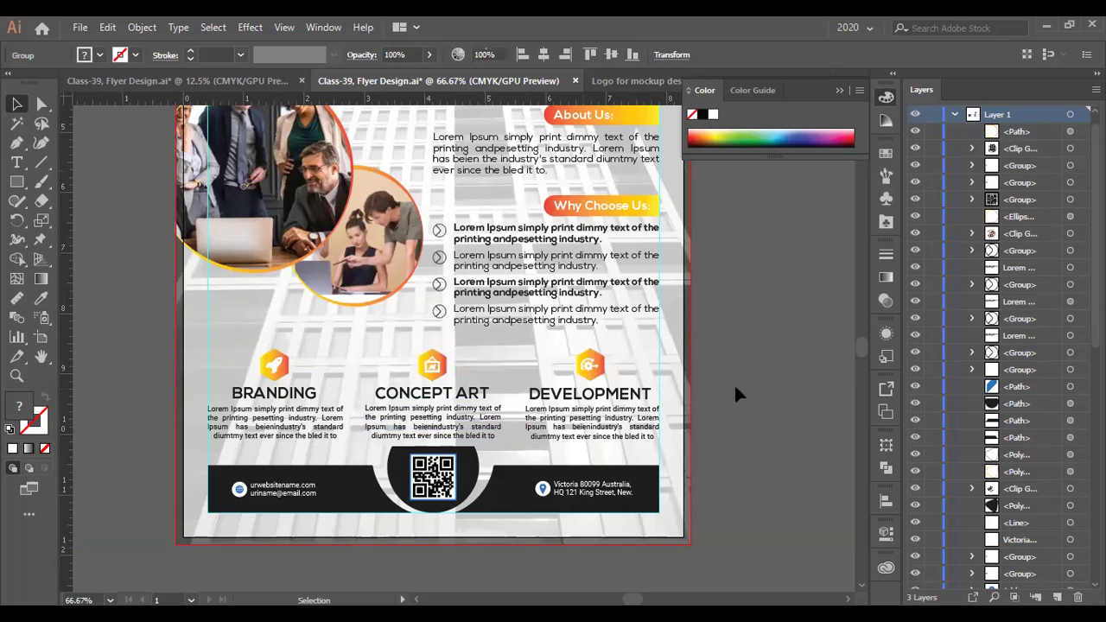
- Draw a circle straddling the flyer's top edge and fill it with the yellow-orange gradient sampled from the HELLO! heading
scroll(735, 388, "down", 1)
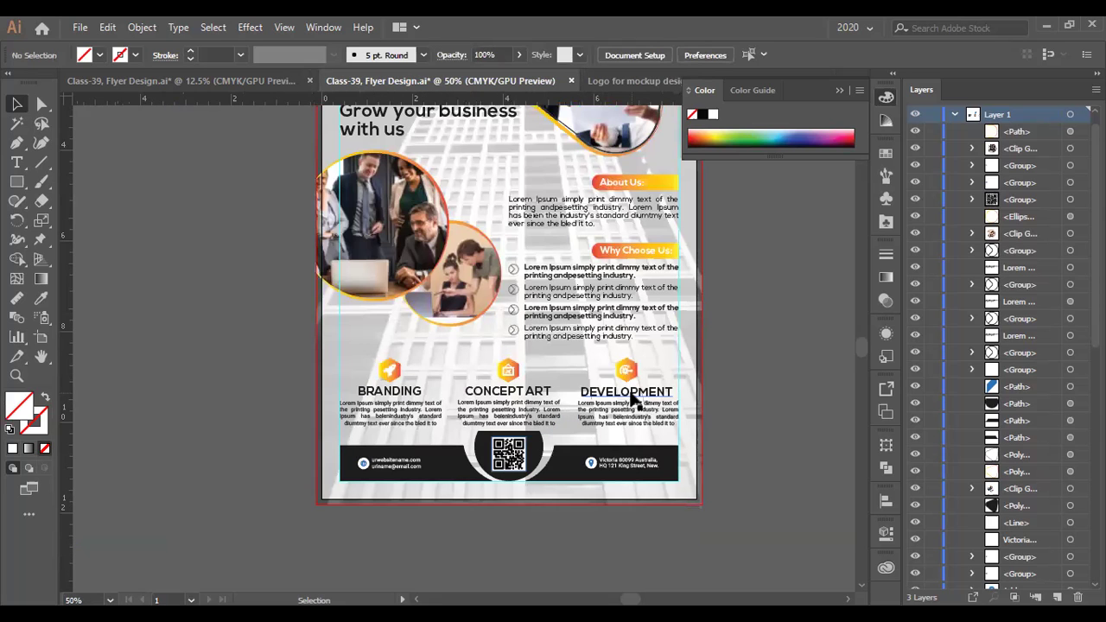
scroll(631, 396, "up", 6)
key("space")
left_click_drag(524, 365, 501, 410)
scroll(636, 316, "up", 4)
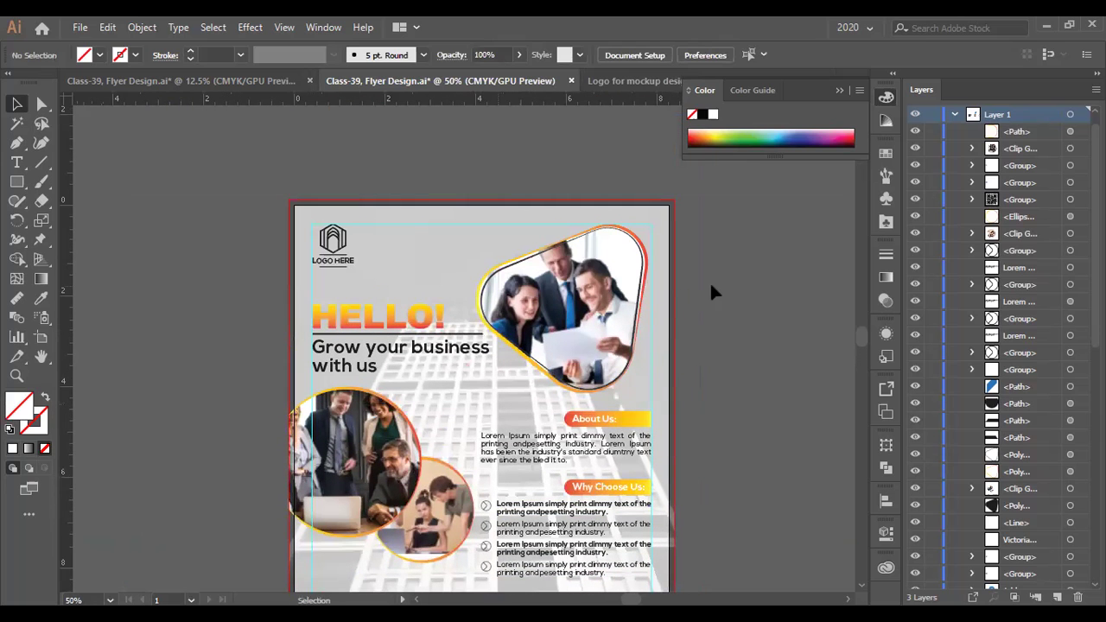
left_click(15, 182)
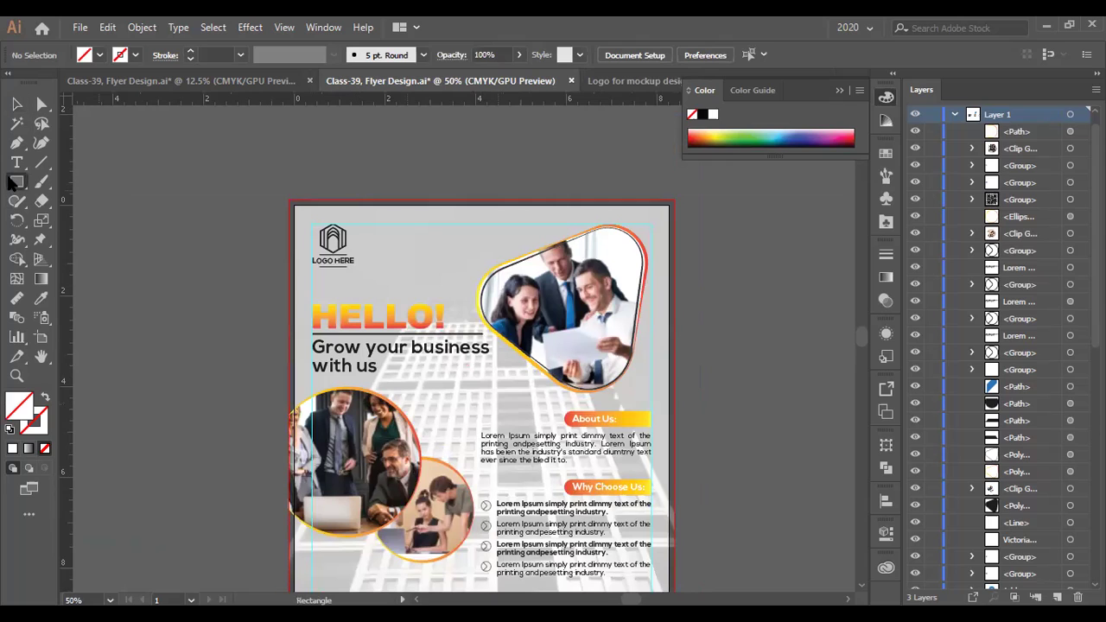
left_click_drag(16, 182, 95, 224)
left_click_drag(444, 199, 504, 258)
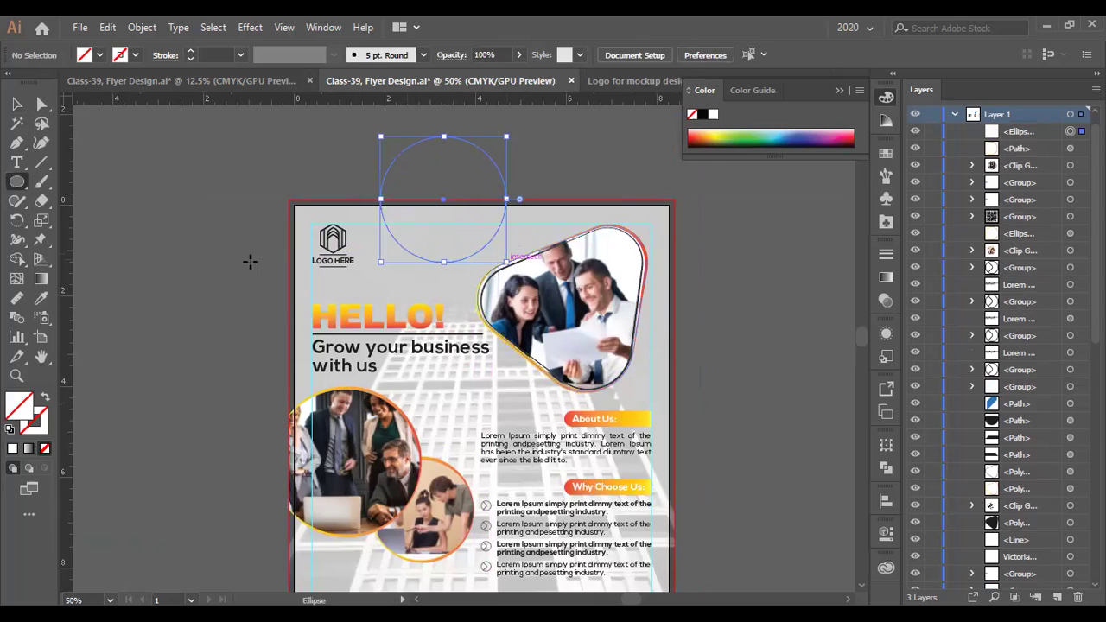
left_click(41, 297)
left_click(356, 325)
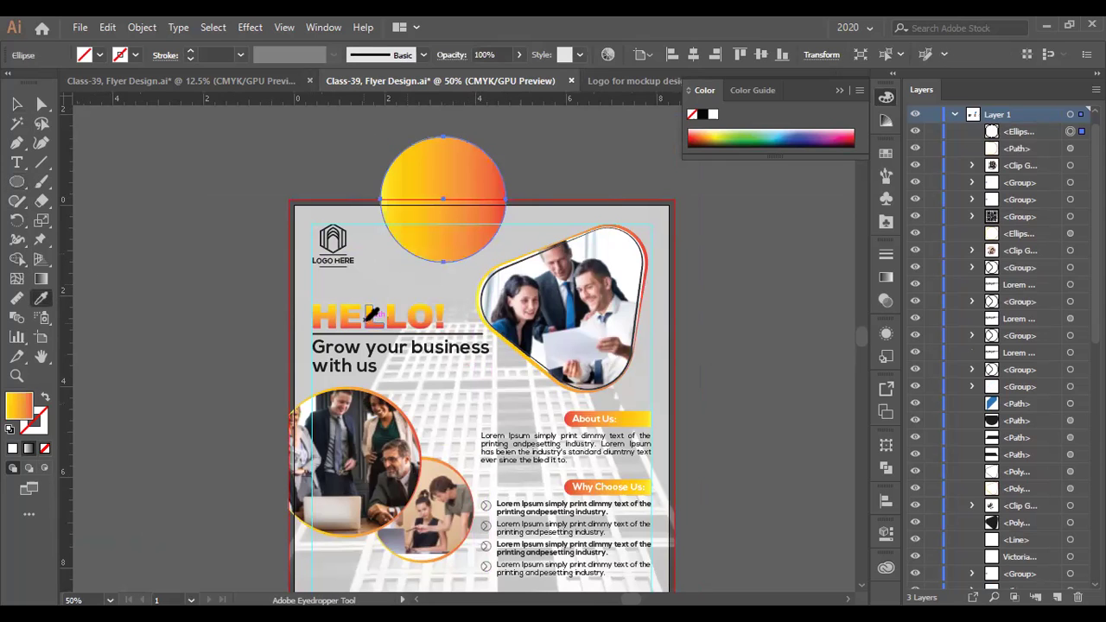
- Draw a line across the gradient circle on the top bleed edge, cut off the half above it with Shape Builder, and delete the leftover line
left_click(15, 104)
scroll(448, 173, "up", 1)
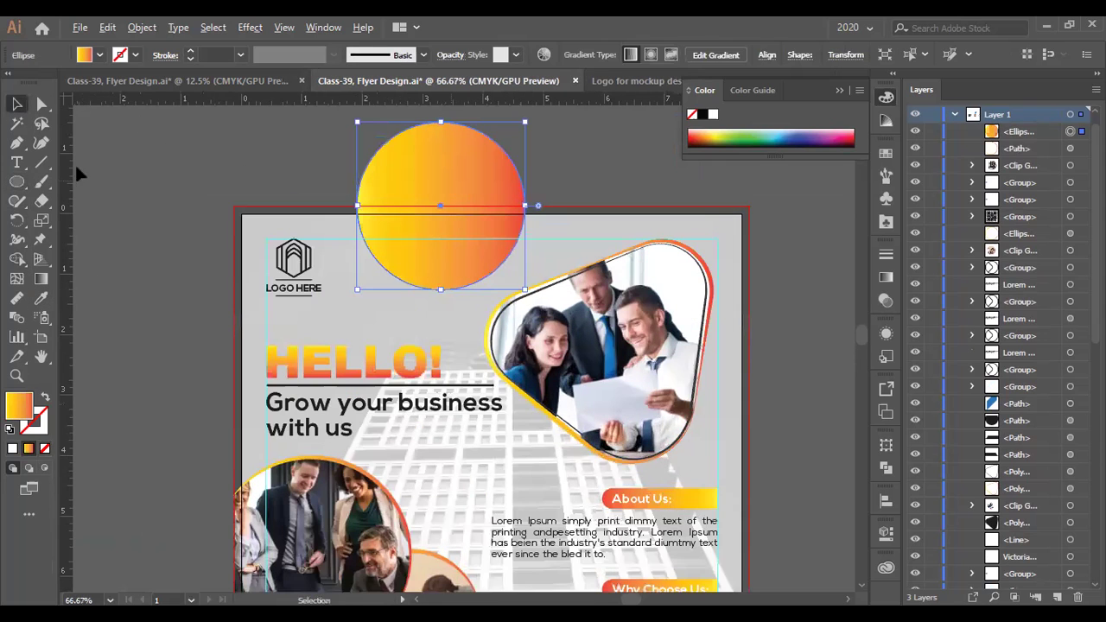
key("backslash")
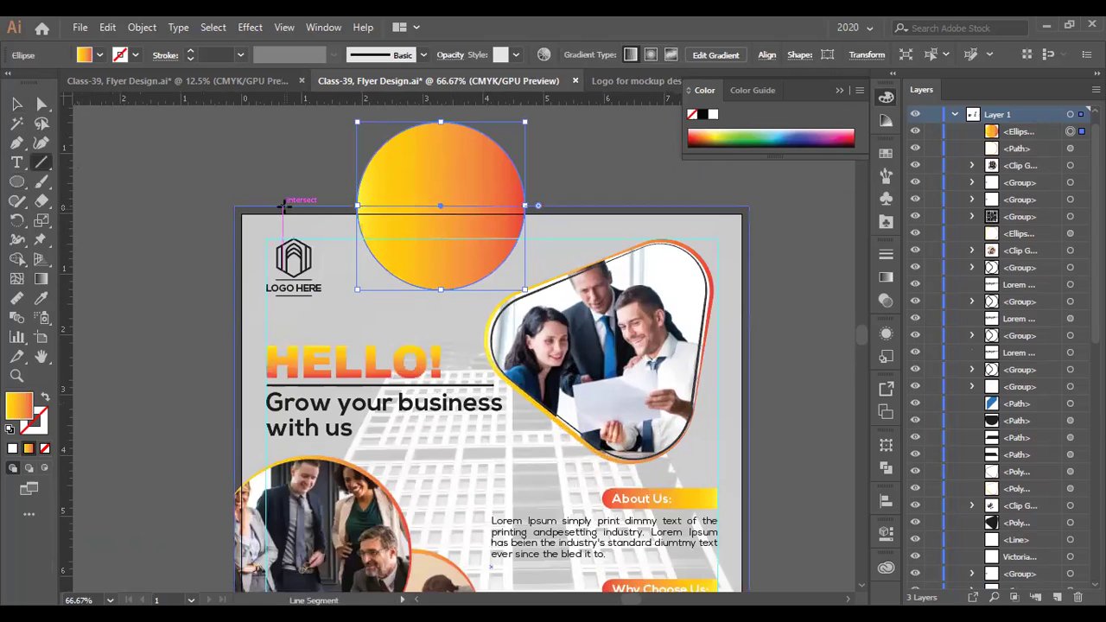
left_click_drag(282, 205, 551, 206)
key("v")
left_click(472, 188, "shift")
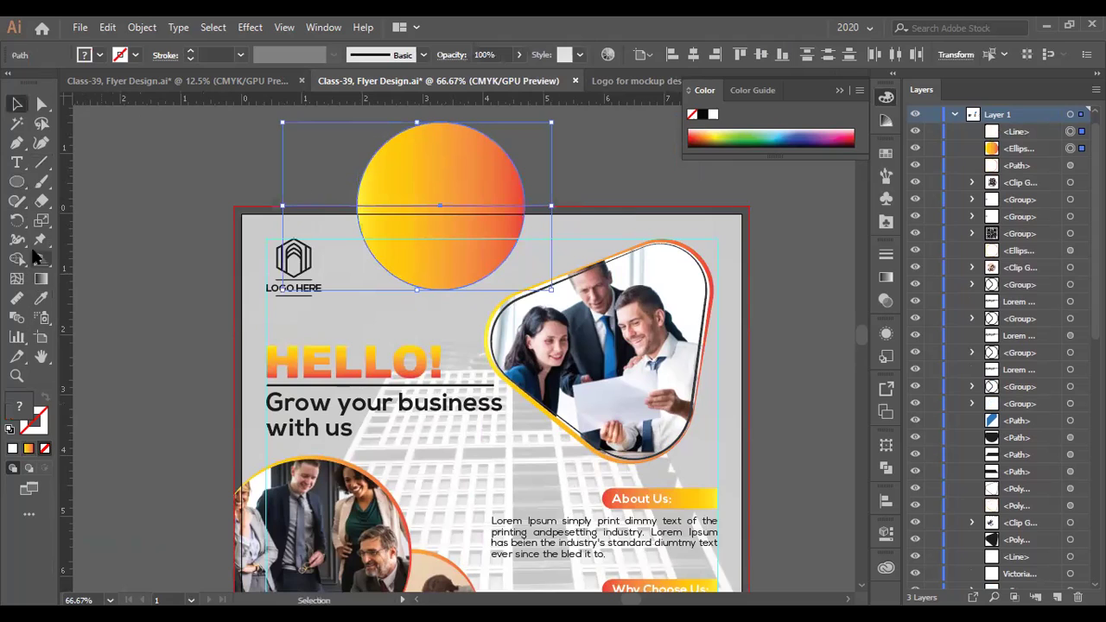
left_click(17, 261)
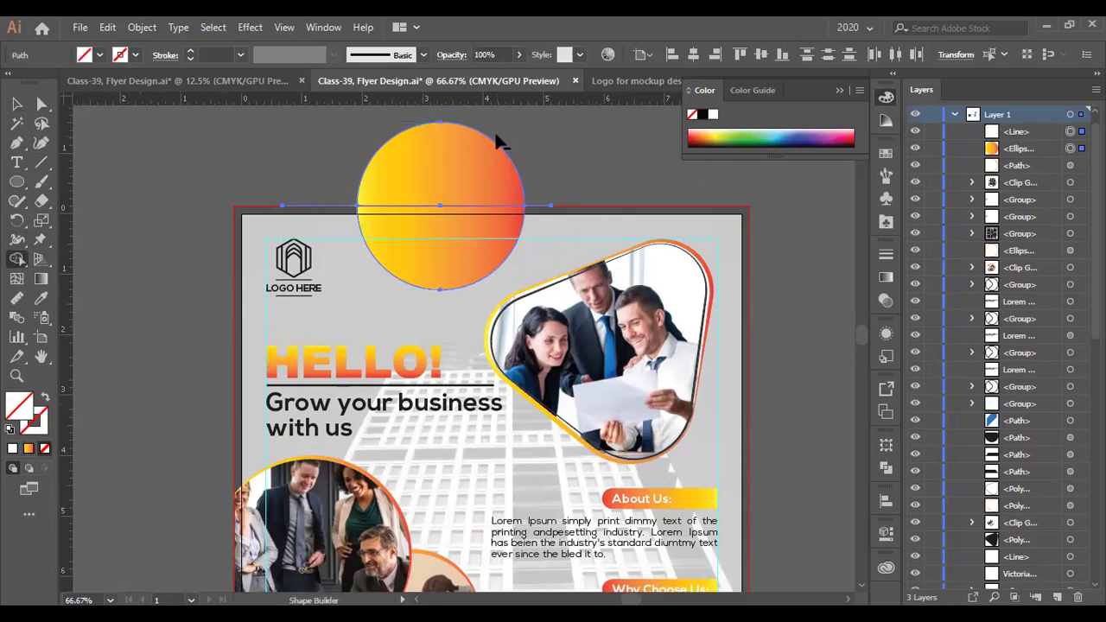
left_click(424, 188, "alt")
key("v")
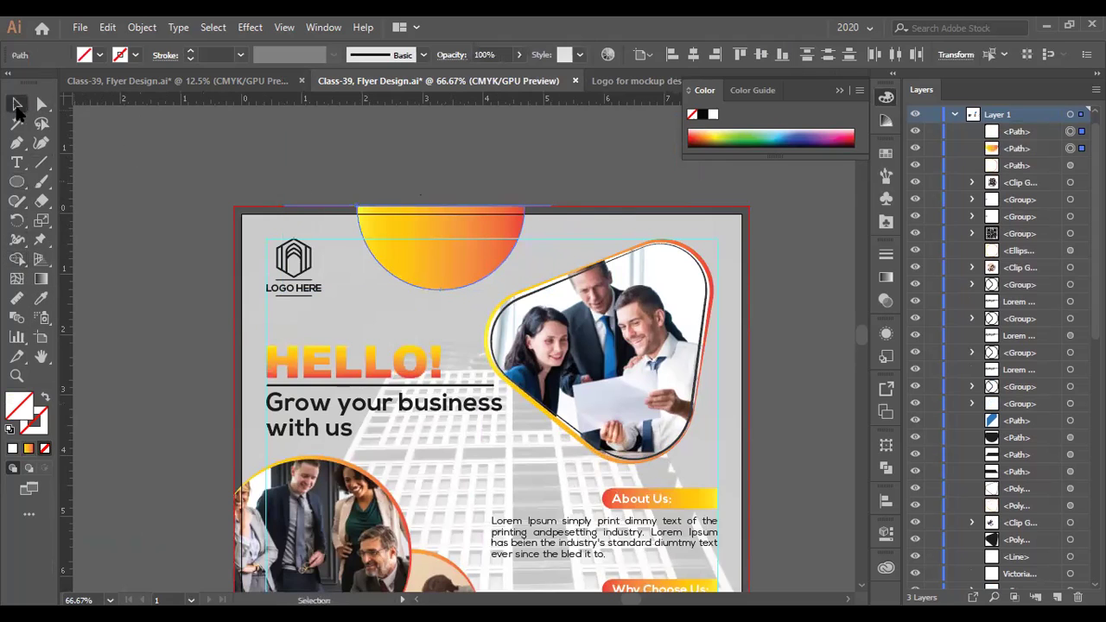
left_click(327, 160)
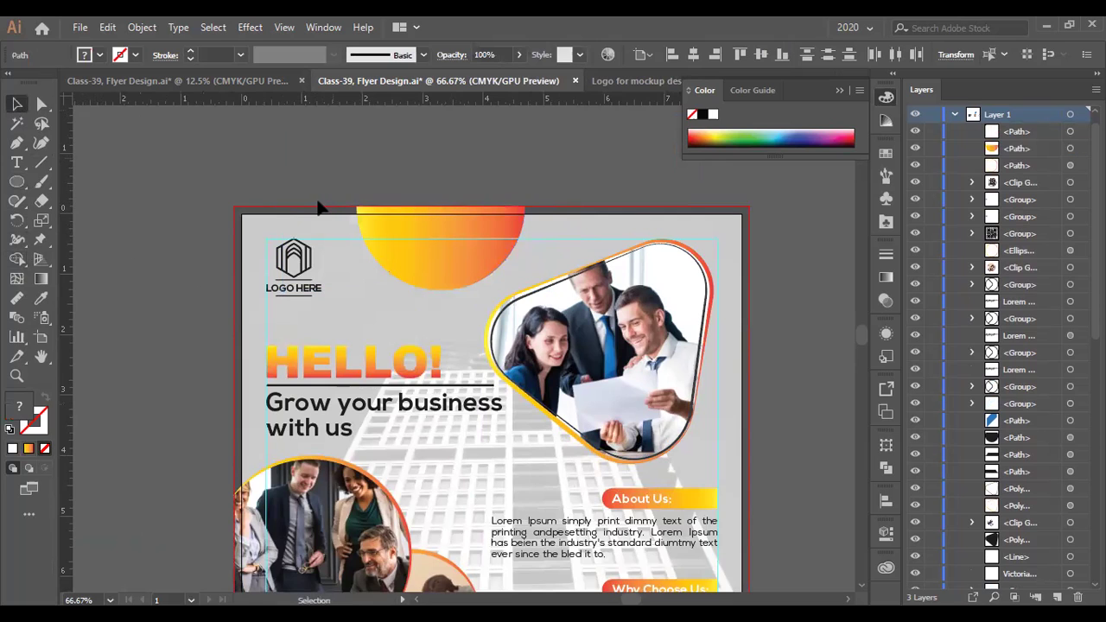
left_click(318, 210)
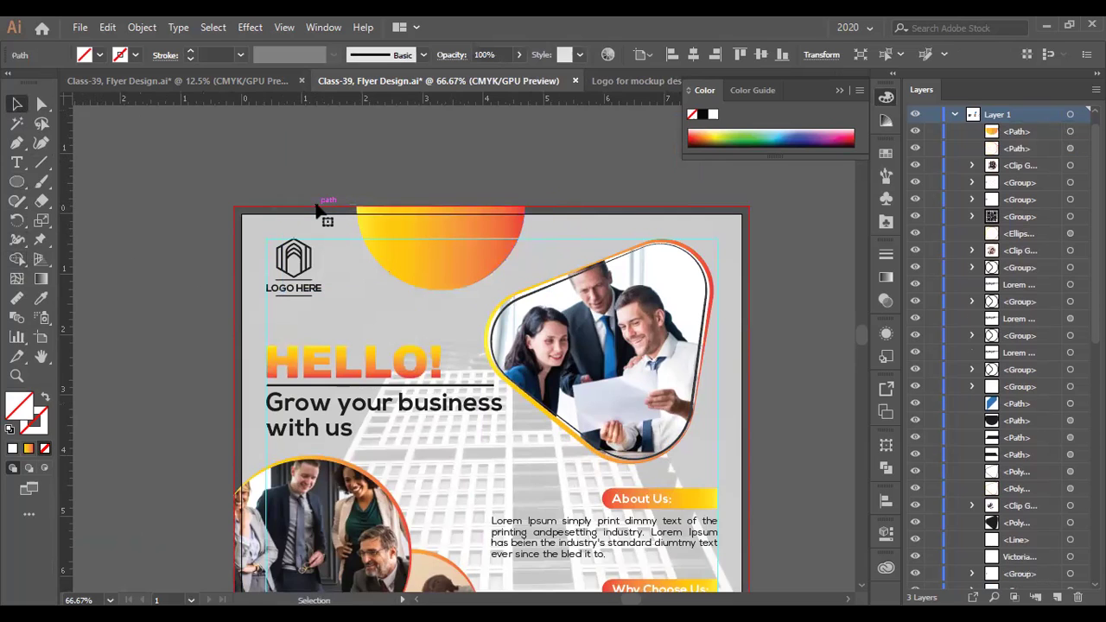
- Recolor the half circle at the top of the flyer with the dark fill sampled from the footer bar
left_click(441, 260)
scroll(441, 260, "down", 2)
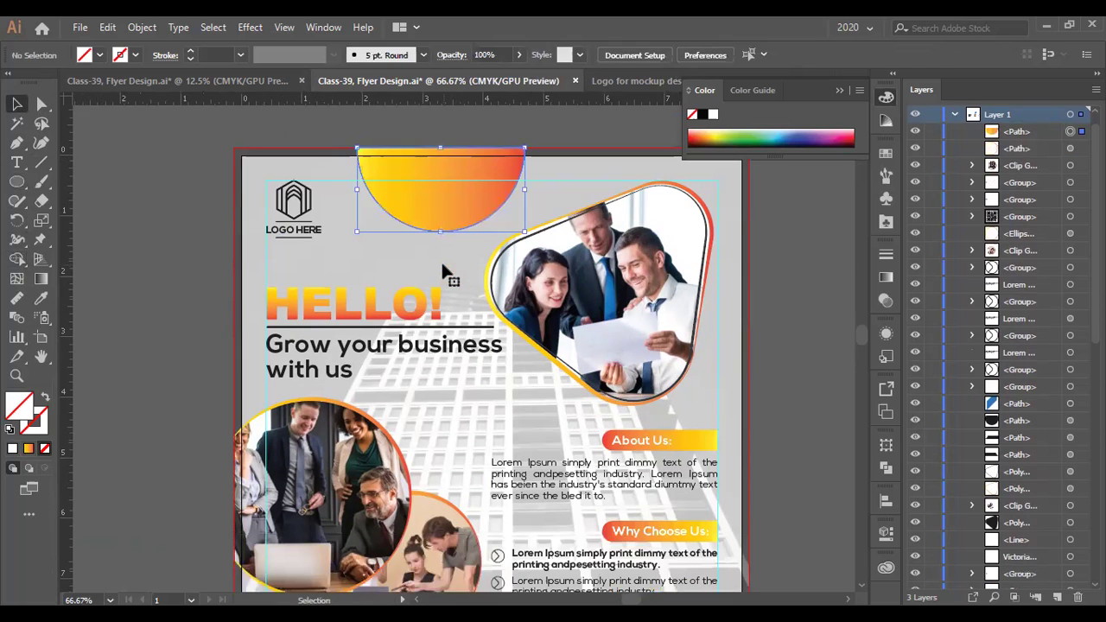
left_click(41, 297)
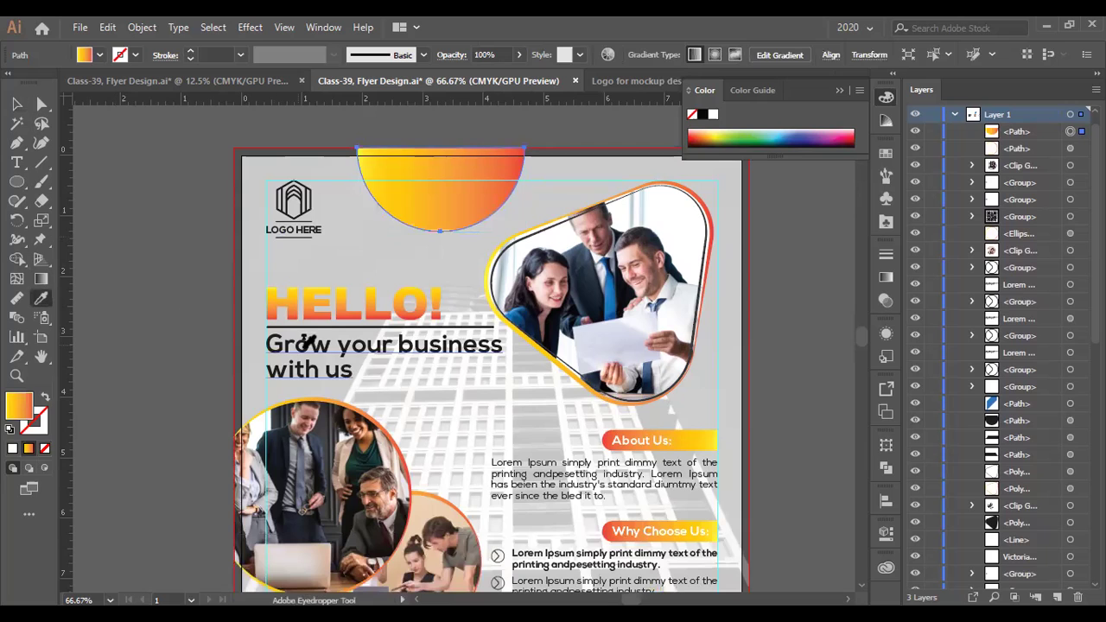
scroll(374, 414, "down", 4)
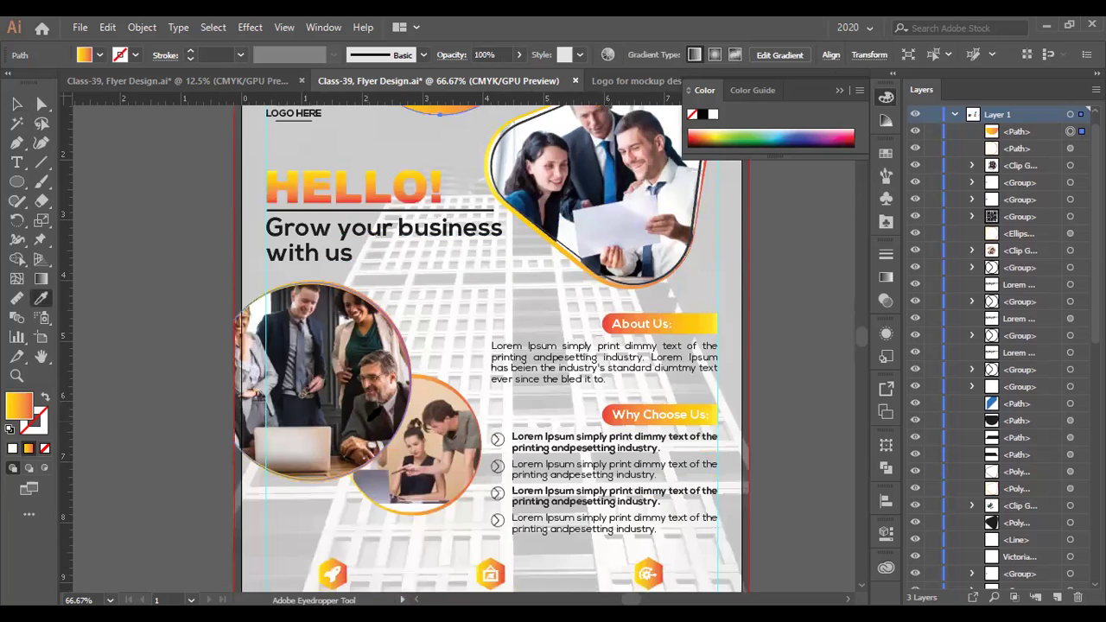
scroll(375, 427, "down", 7)
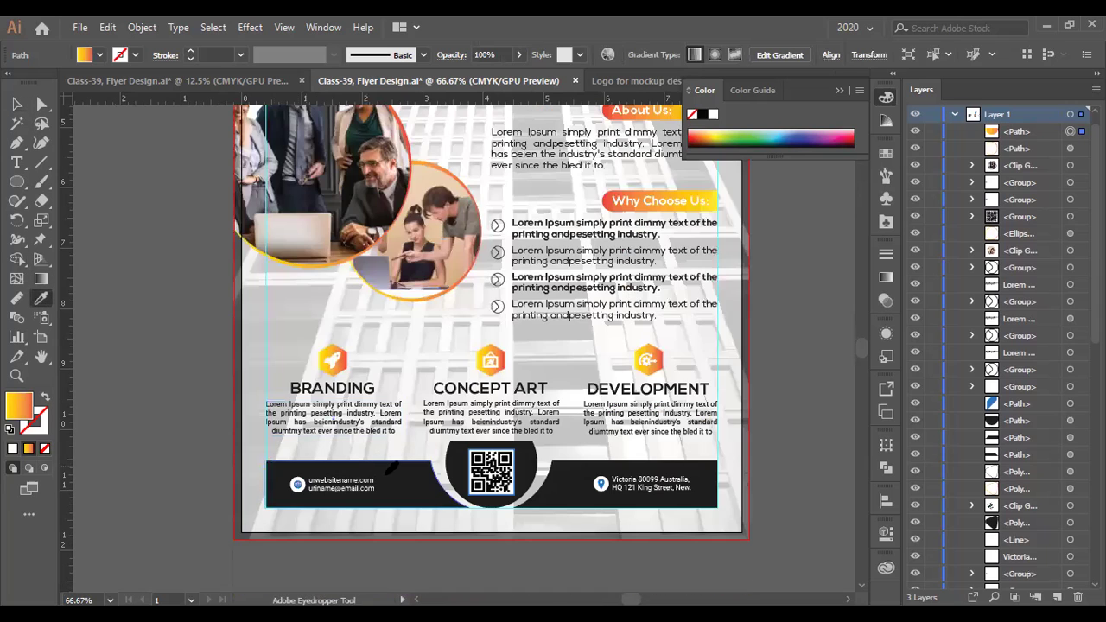
left_click(391, 469)
scroll(391, 469, "up", 11)
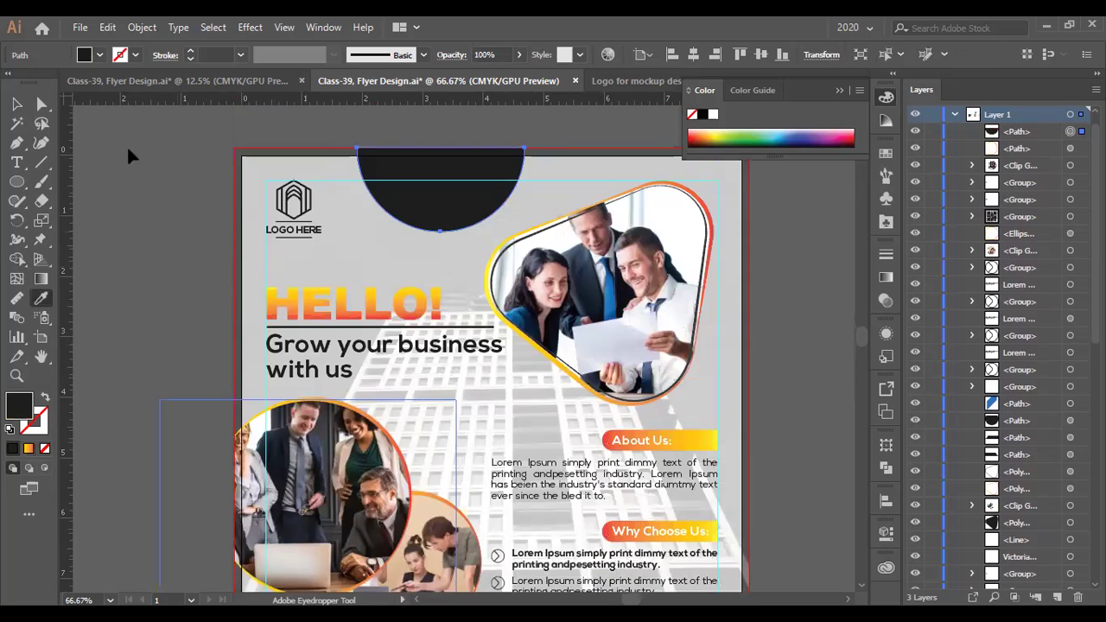
key("v")
left_click(128, 156)
- Lower the dark half circle's opacity to 35% and deselect it
scroll(444, 232, "down", 1)
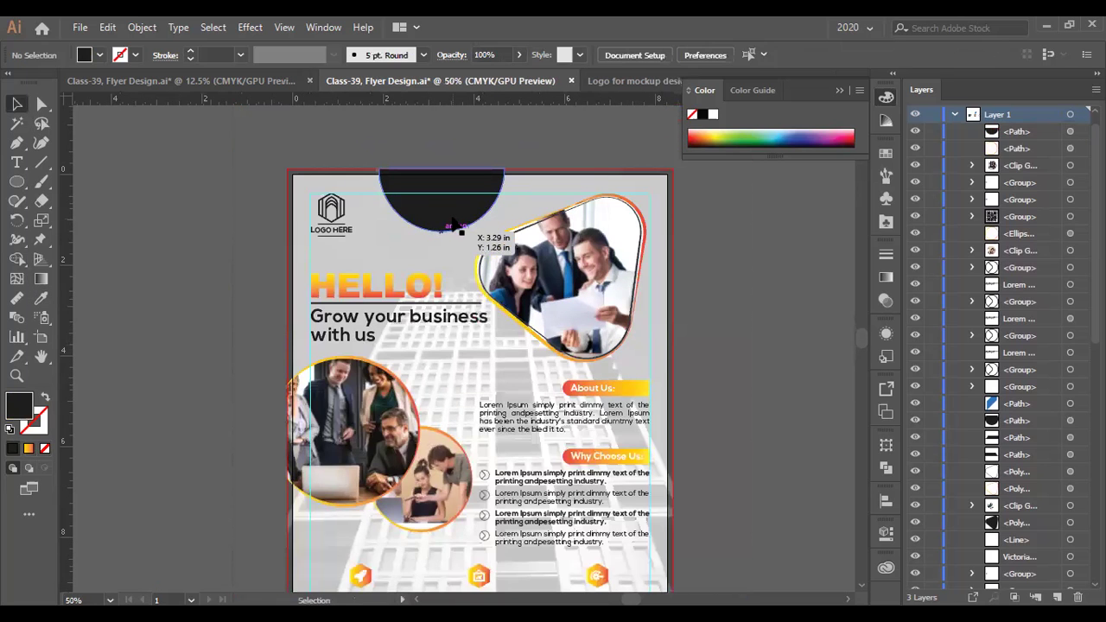
scroll(452, 223, "up", 2)
left_click(527, 212)
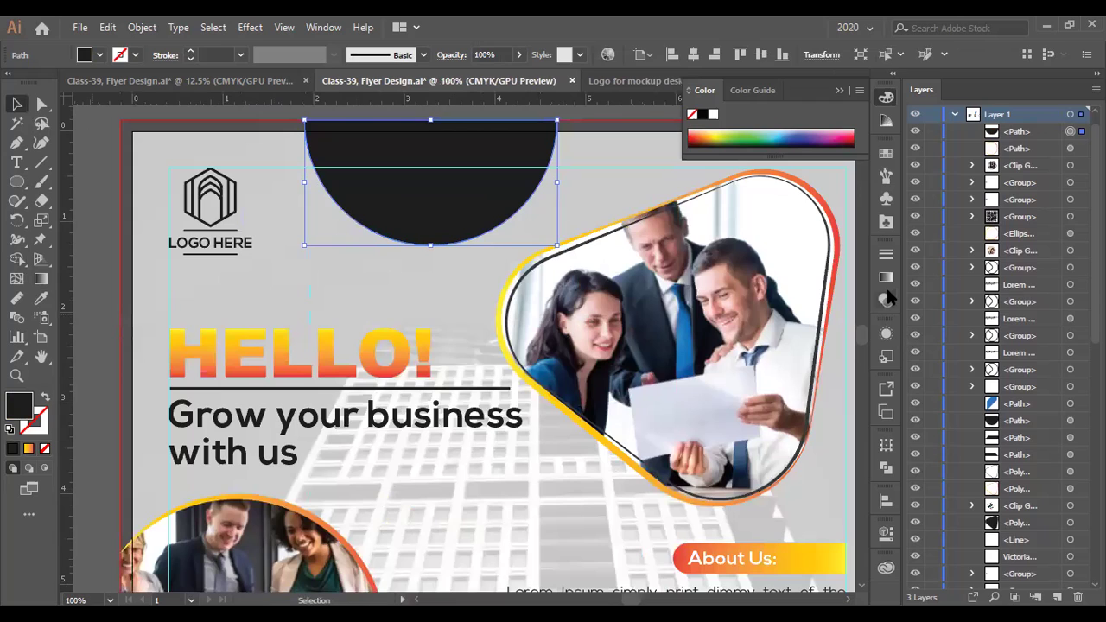
left_click(886, 299)
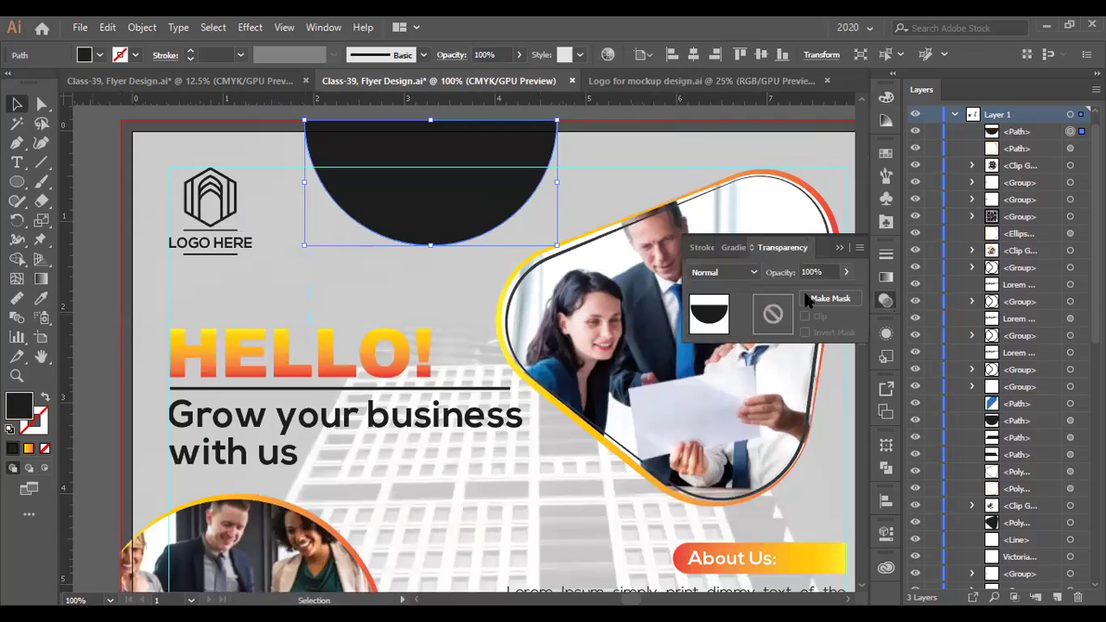
left_click(846, 271)
left_click_drag(855, 293, 804, 293)
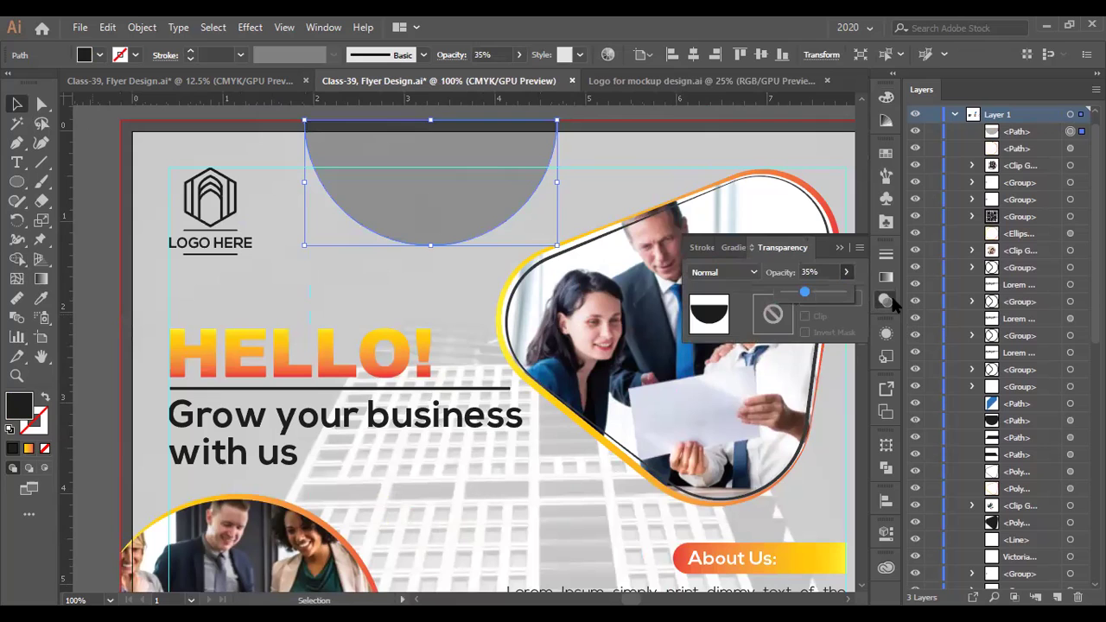
left_click(385, 278)
scroll(386, 278, "down", 2)
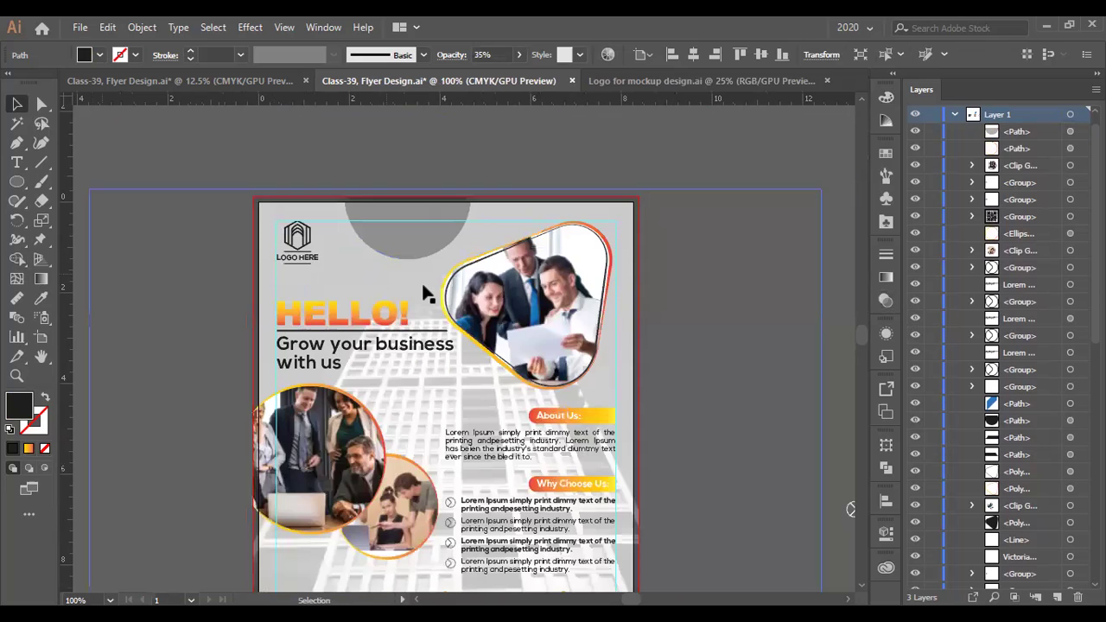
scroll(423, 285, "down", 1)
scroll(416, 272, "up", 3)
- Scale the translucent half circle down proportionally, keeping its flat side on the top bleed edge
left_click(410, 250)
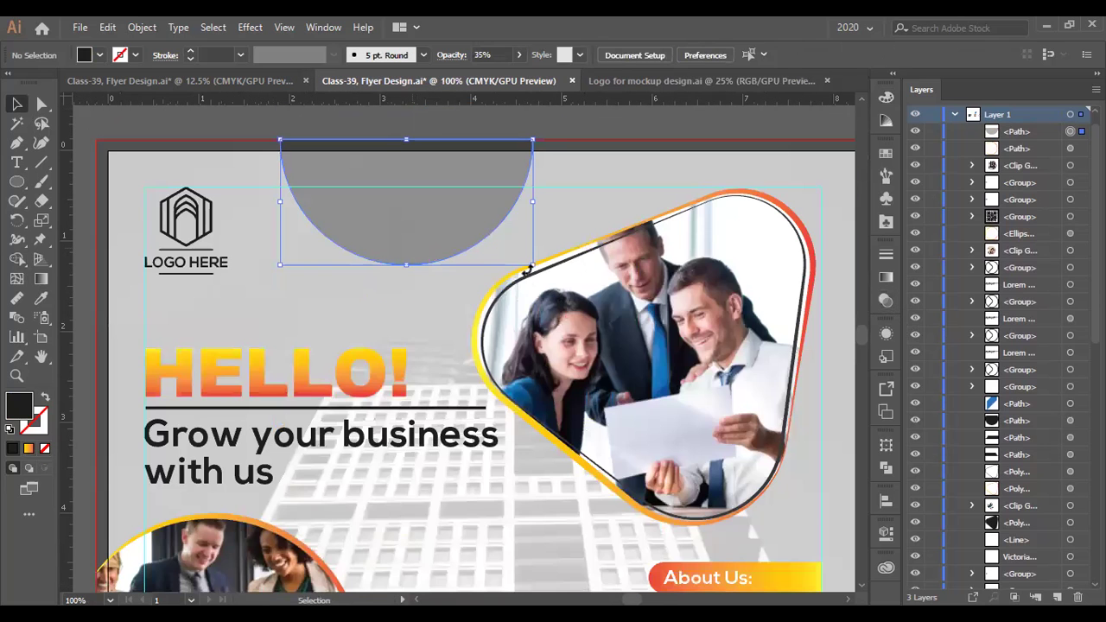
left_click_drag(408, 263, 409, 234)
scroll(408, 237, "down", 2)
key("ctrl+equal")
key("ctrl+equal")
key("ctrl+equal")
key("ctrl+equal")
left_click_drag(409, 235, 407, 203)
scroll(407, 224, "up", 2)
key("a")
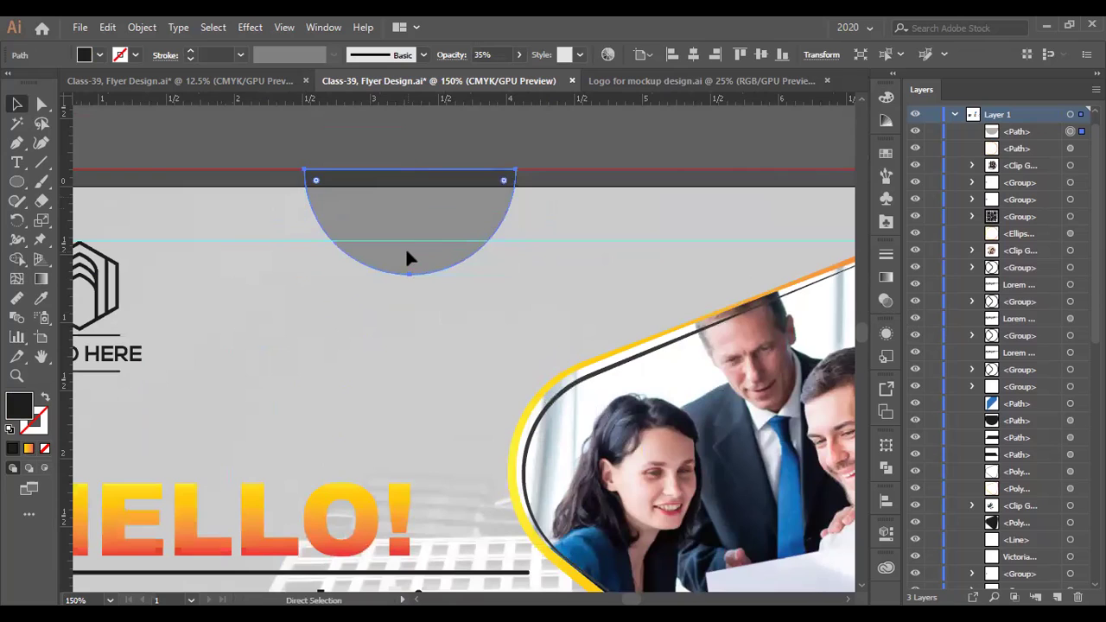
- Paste a copy of the half circle in front, enlarge it slightly, and swap its fill to a stroke so it forms a thin outer outline
key("v")
key("ctrl+c")
key("ctrl+f")
left_click_drag(410, 276, 410, 287)
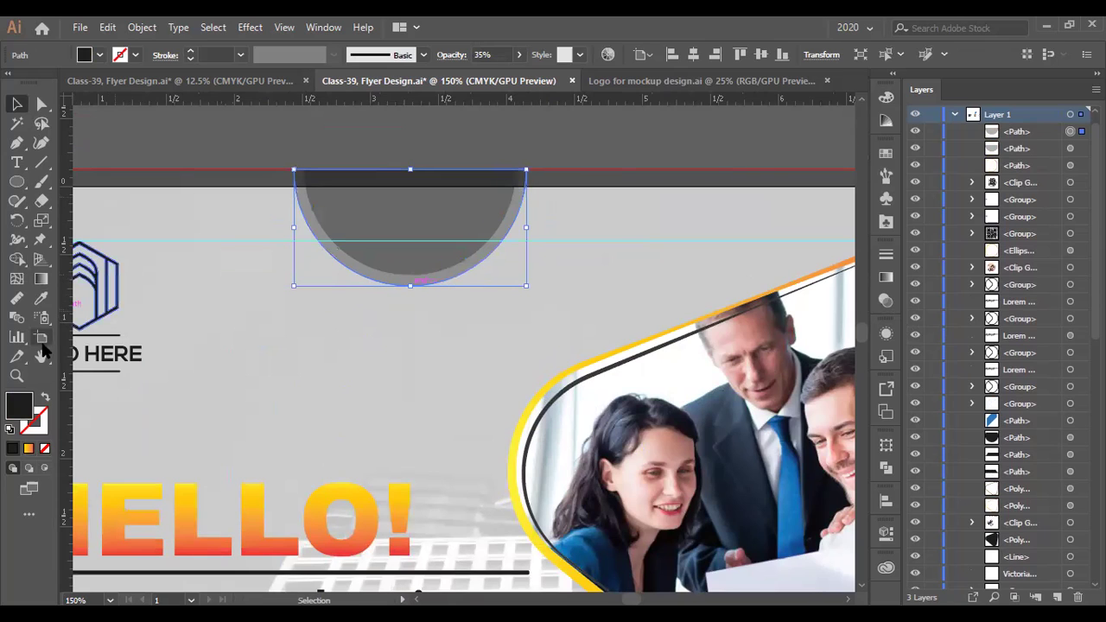
left_click(42, 396)
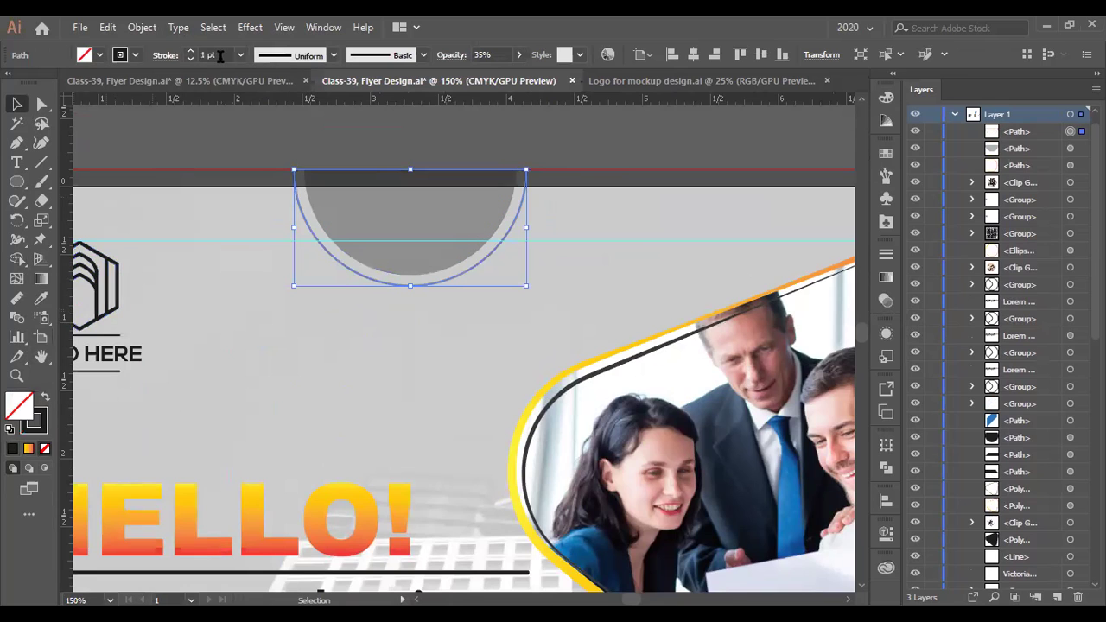
scroll(413, 281, "up", 1)
left_click_drag(411, 279, 410, 278)
scroll(406, 215, "down", 4)
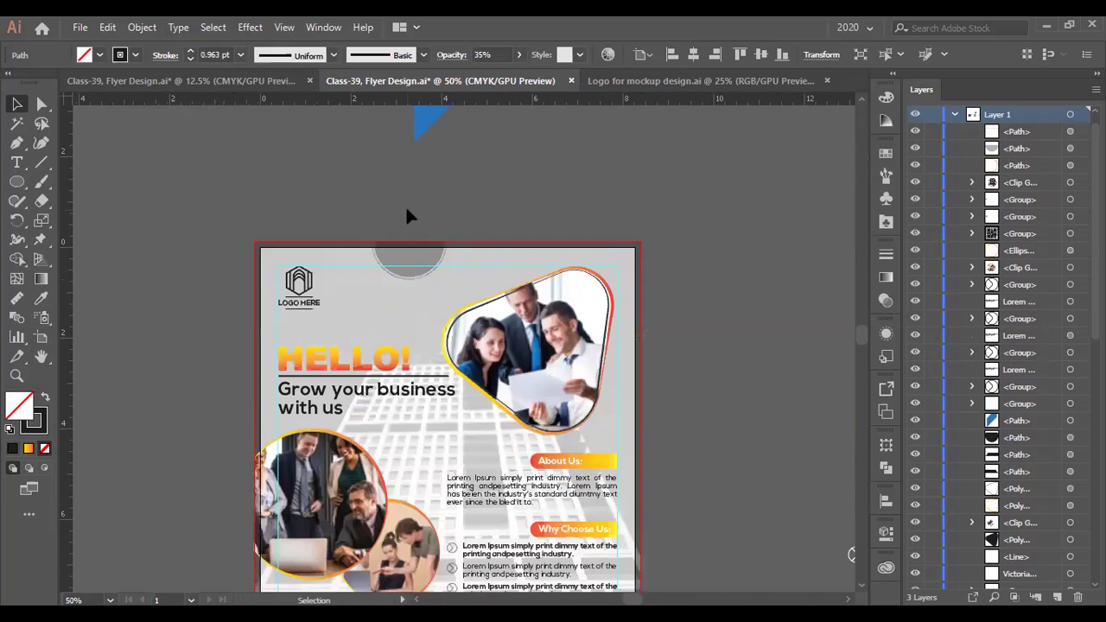
scroll(405, 205, "down", 1)
key("ctrl+shift+a")
- Select the half circle together with its outline and move both along the top edge slightly closer to the logo
scroll(406, 216, "down", 5)
scroll(407, 217, "down", 1)
key("space")
left_click_drag(609, 245, 592, 303)
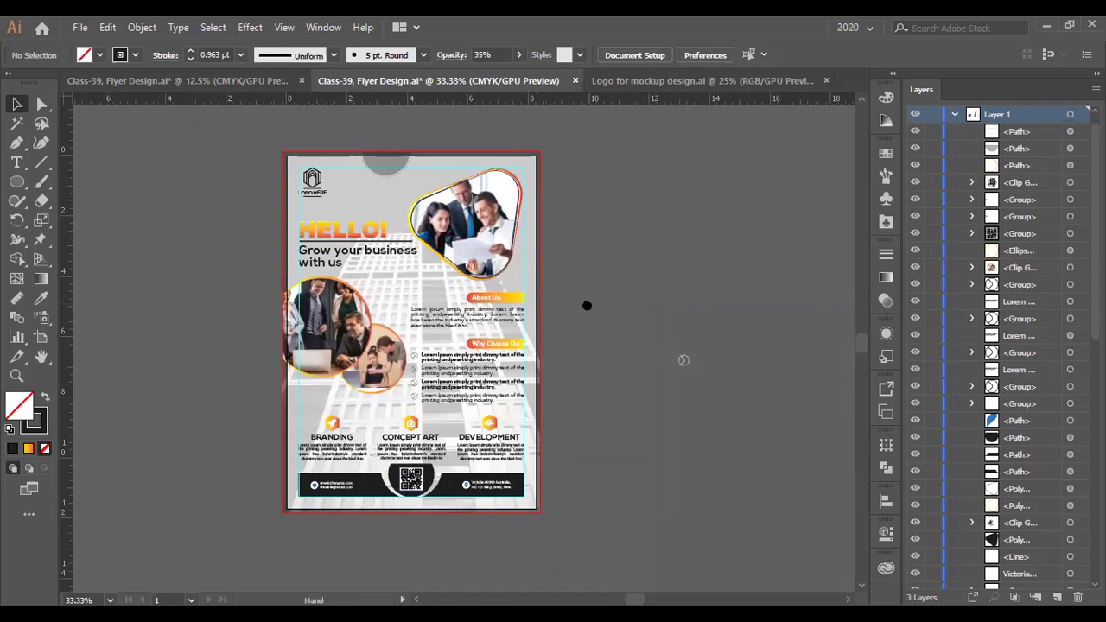
scroll(304, 162, "up", 2)
scroll(304, 169, "up", 1)
scroll(518, 169, "up", 1)
left_click(521, 177)
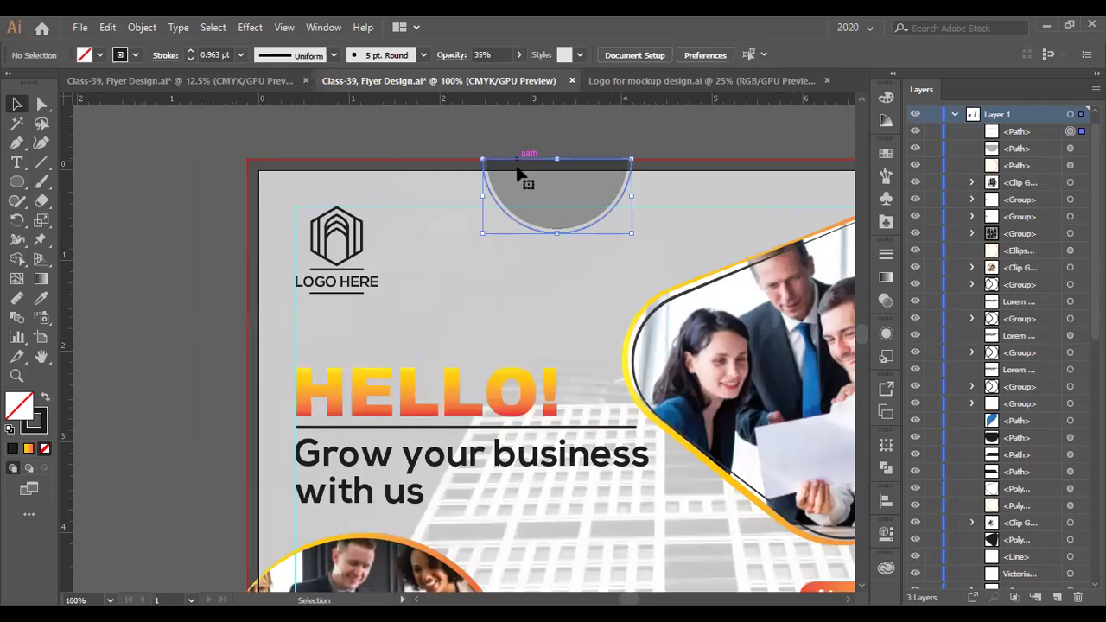
scroll(519, 177, "up", 2)
scroll(467, 158, "up", 2)
left_click(452, 182)
left_click(513, 198)
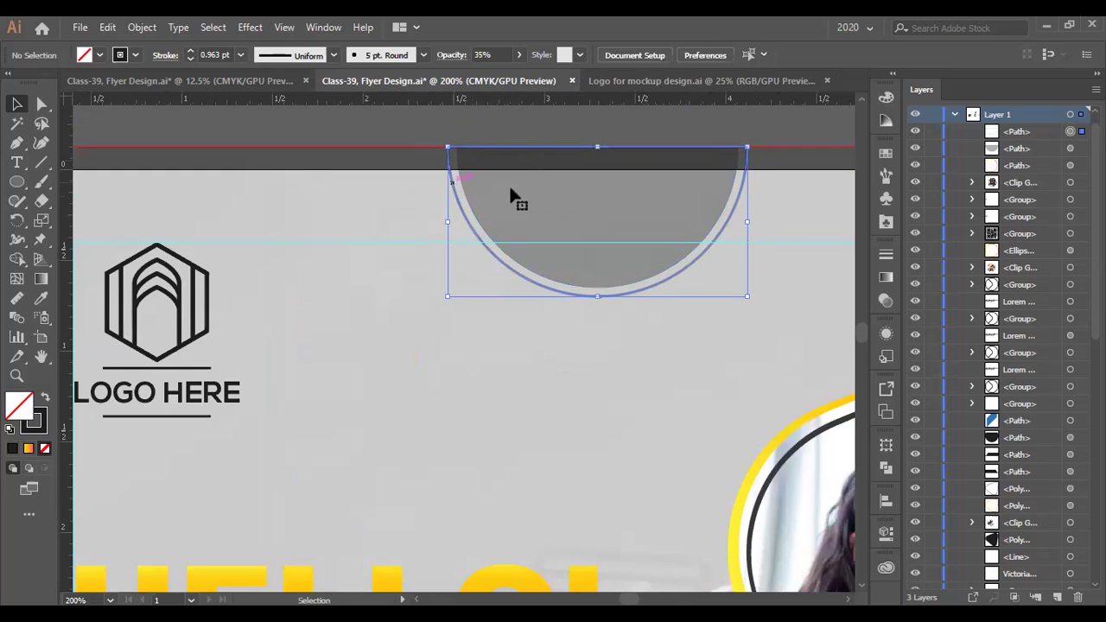
left_click_drag(528, 184, 452, 182)
- Deselect the half circle decoration and save the flyer document
scroll(453, 189, "down", 3)
scroll(458, 194, "down", 1)
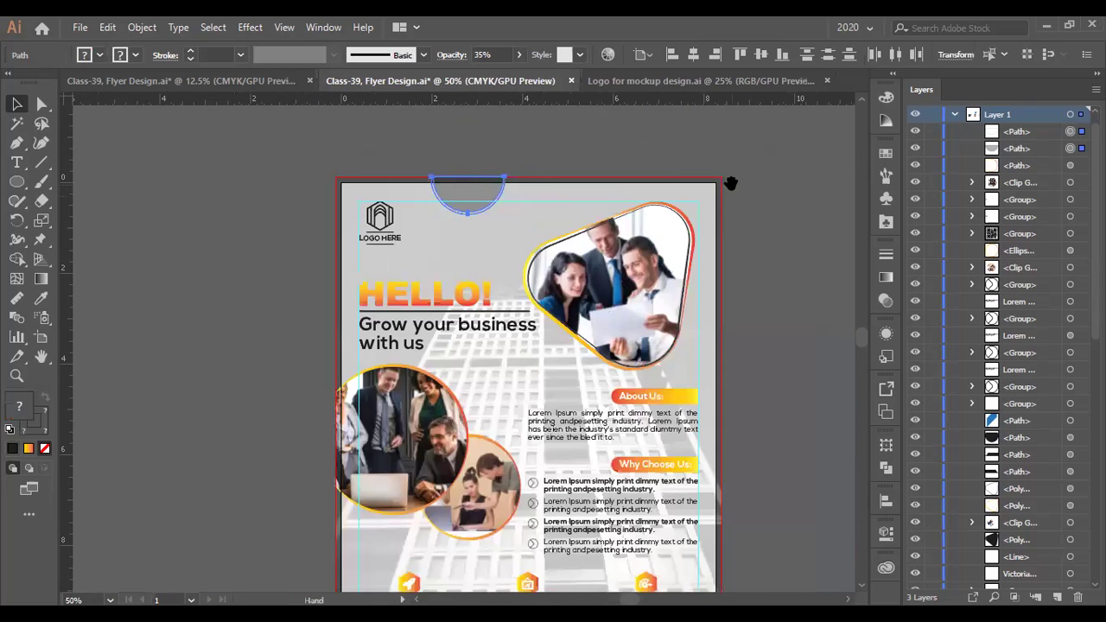
left_click_drag(730, 180, 654, 205)
scroll(671, 249, "down", 1)
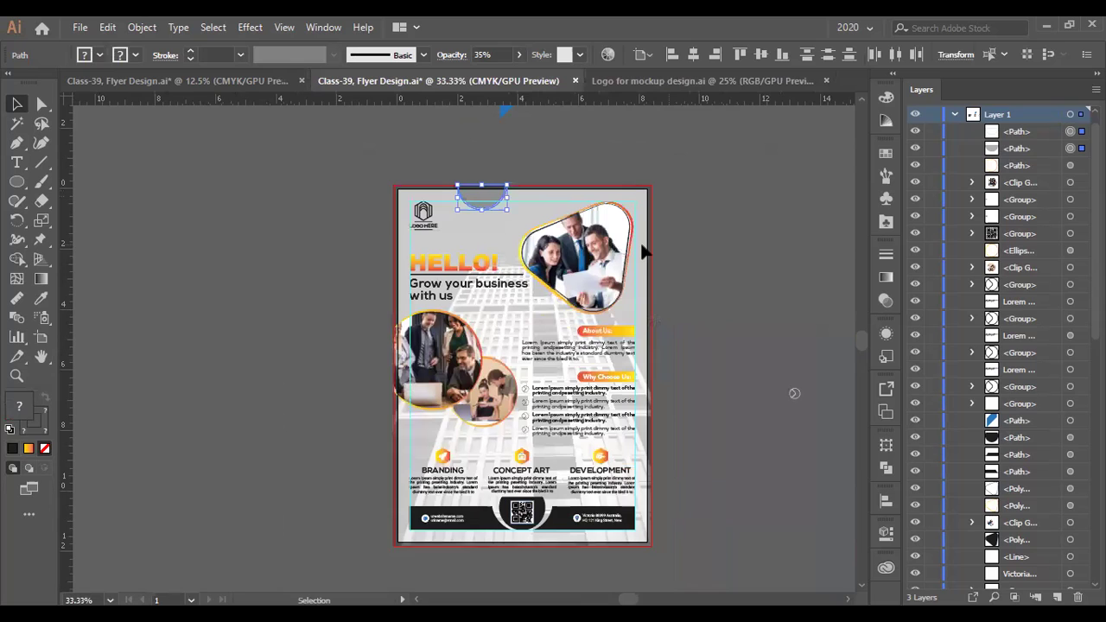
left_click_drag(644, 249, 595, 233)
left_click(595, 233)
scroll(649, 277, "right", 1)
key("ctrl")
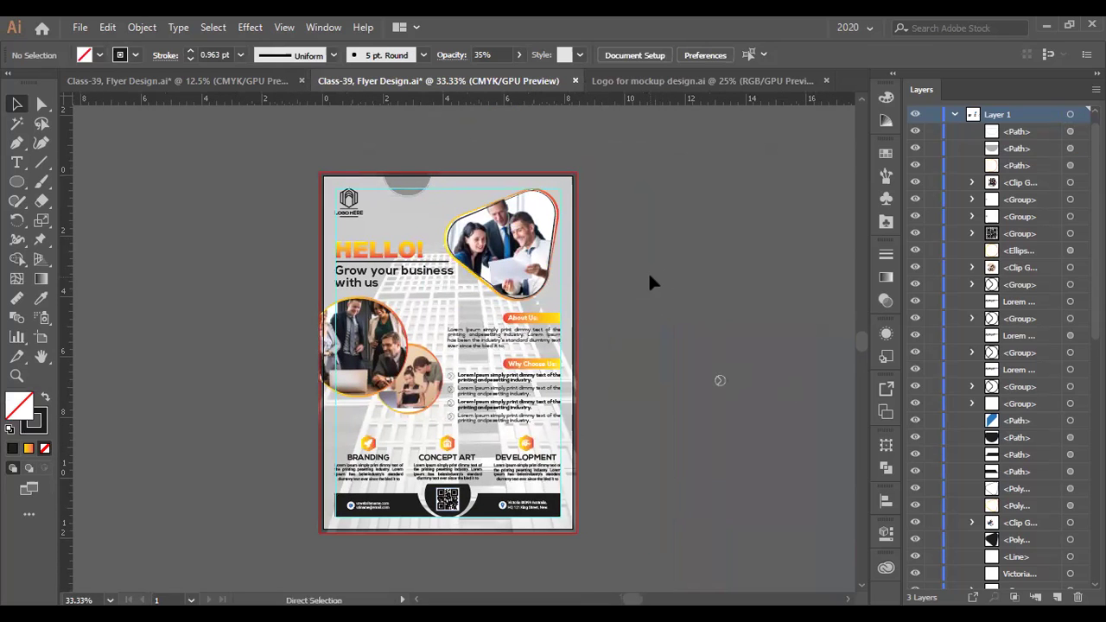
key("ctrl+s")
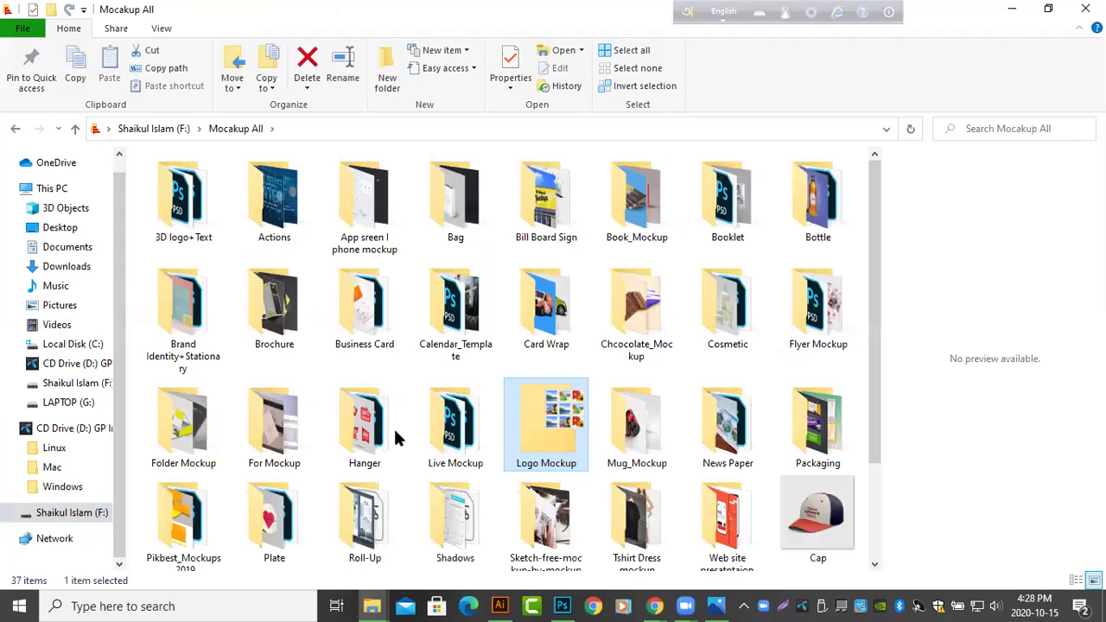
- Open the Flyer Mockup folder inside the Mocakup All folder in File Explorer
key("f")
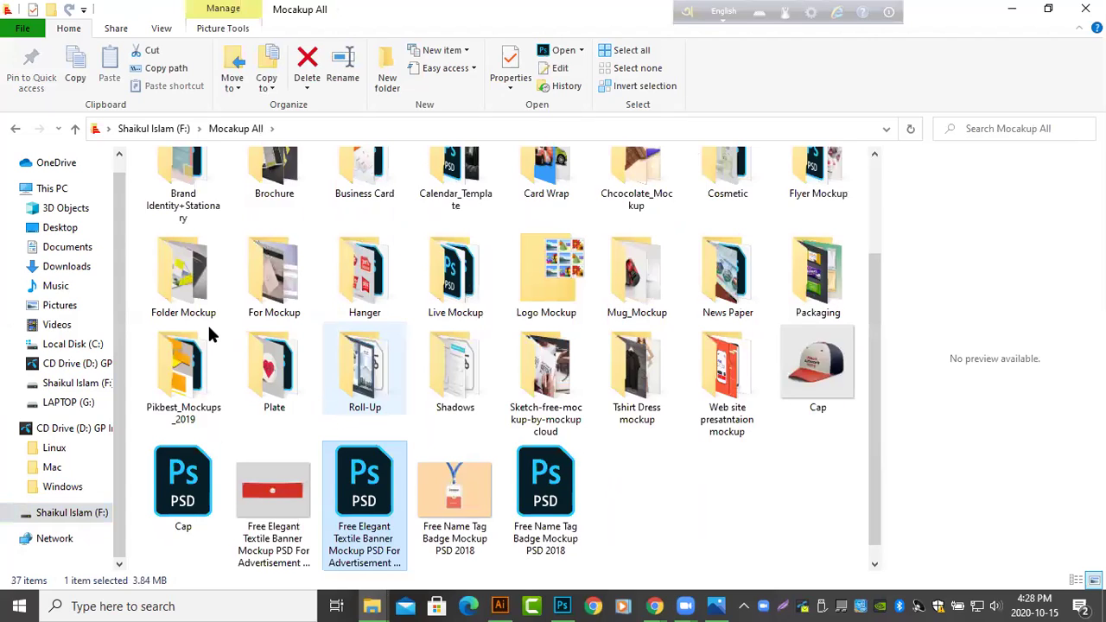
key("f")
key("l")
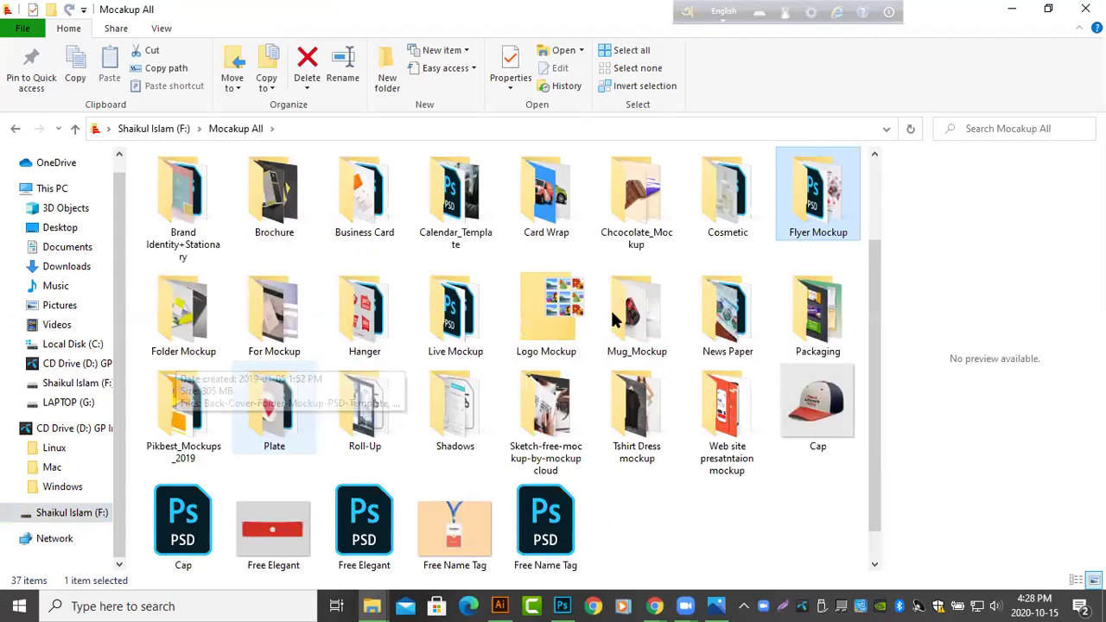
double_click(814, 211)
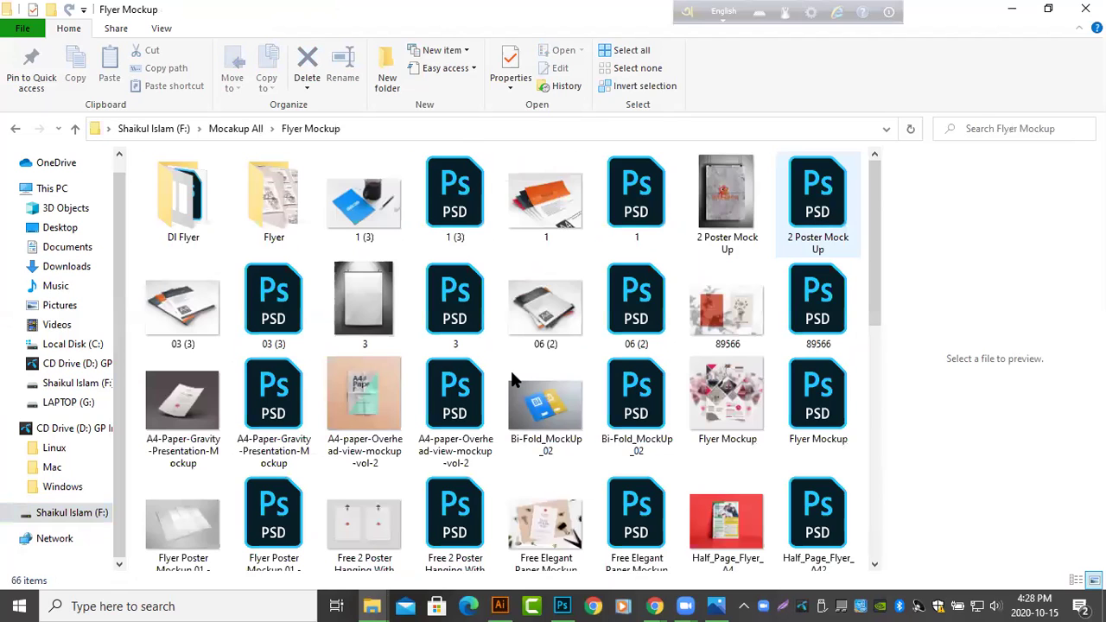
- Open the A4-Paper-Gravity-Presentation-Mockup PSD in Photoshop and switch back to the Flyer Mockup folder
left_click(204, 390)
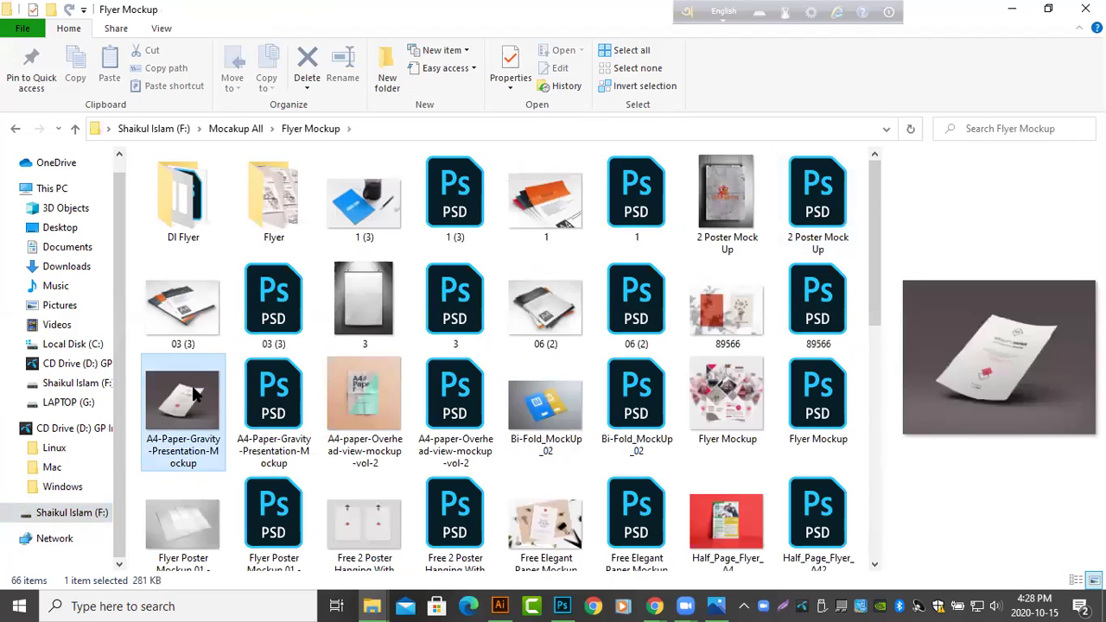
double_click(264, 403)
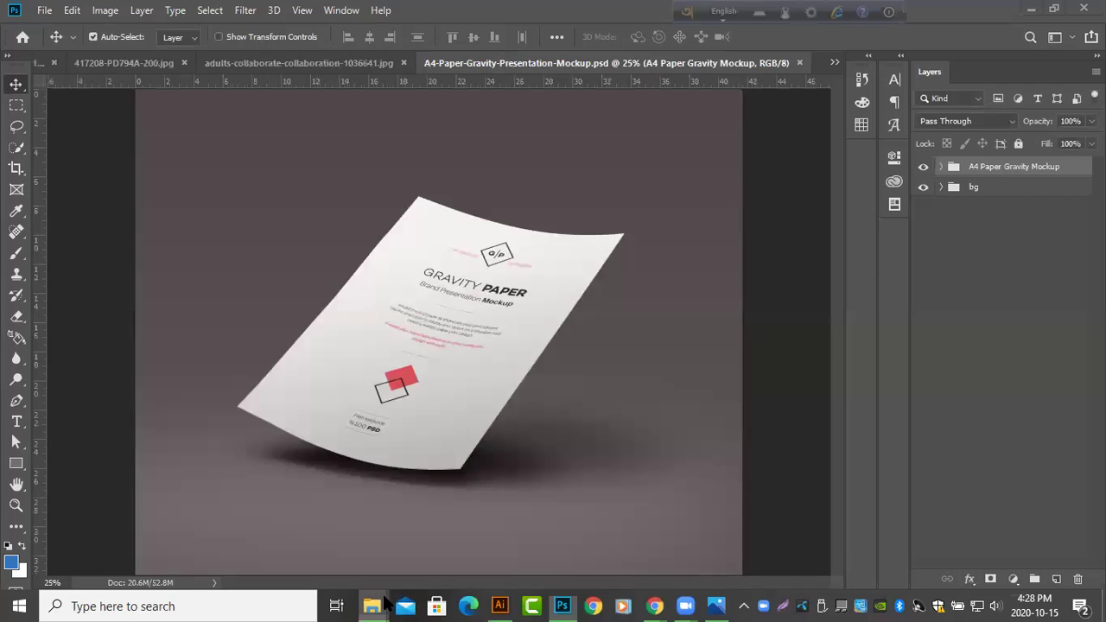
mouse_move(380, 605)
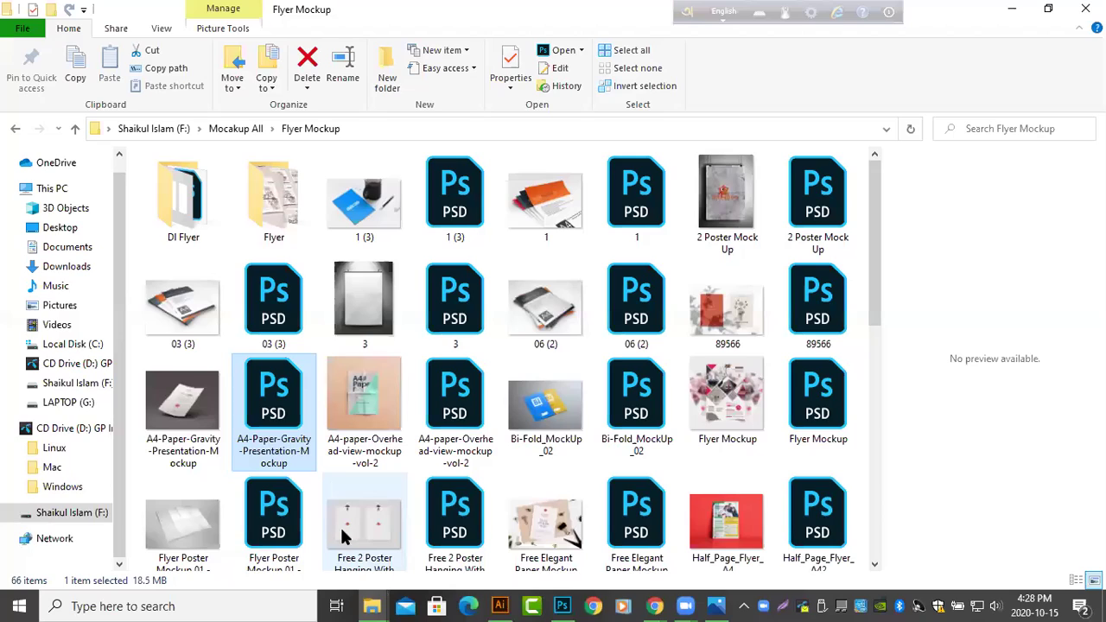
- Open the A4-paper-Overhead-view-mockup-vol-2 PSD in Photoshop and open the paper design's smart object inside its main group for editing
left_click(340, 525)
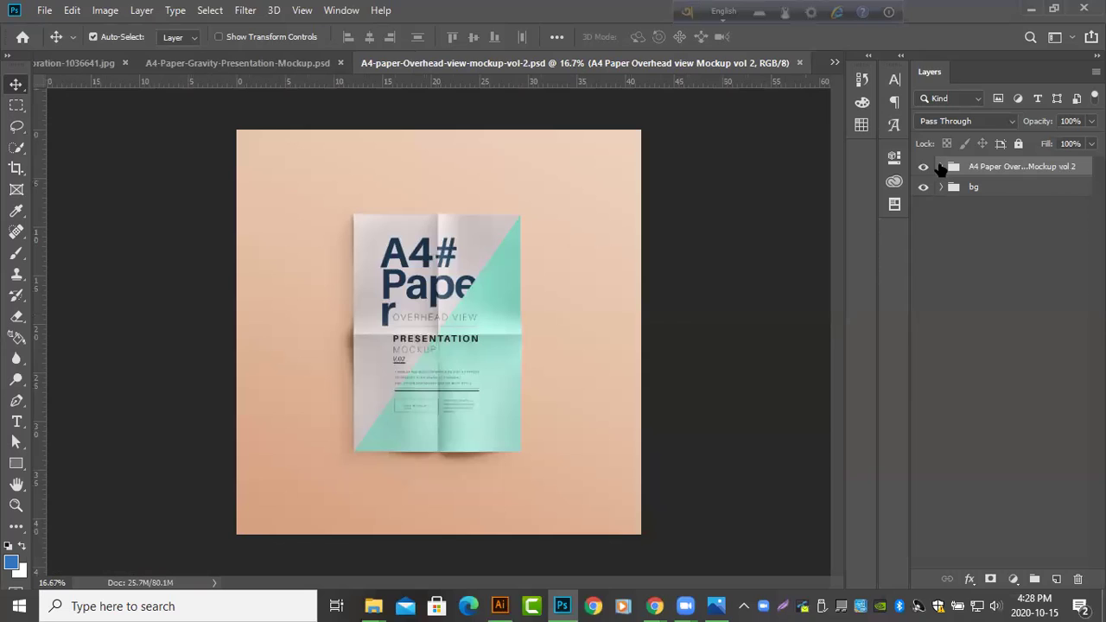
left_click(940, 167)
left_click(1022, 242)
double_click(1022, 242)
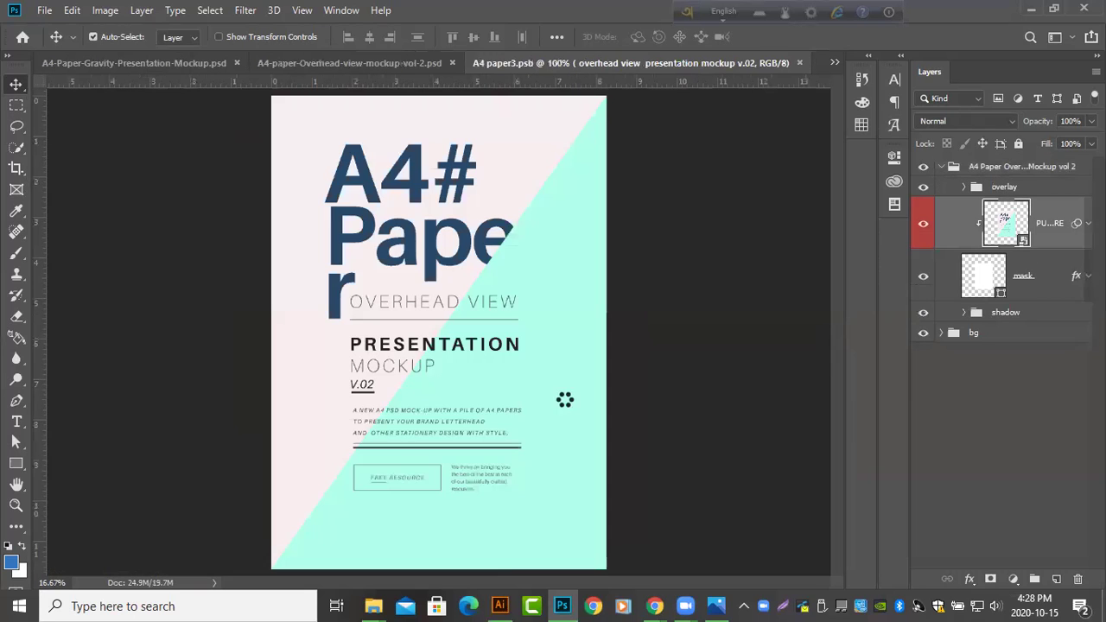
- Switch to the Class-39, Flyer Design document in Illustrator, check its layers, and select all the flyer artwork on the artboard
left_click(499, 605)
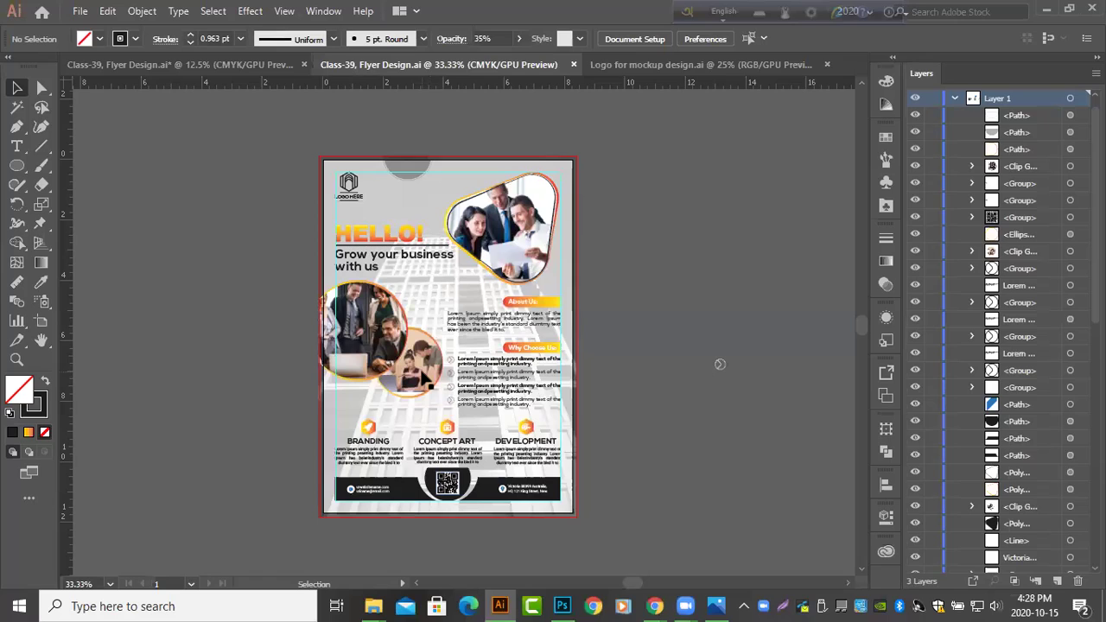
scroll(423, 374, "down", 1)
scroll(942, 141, "up", 1)
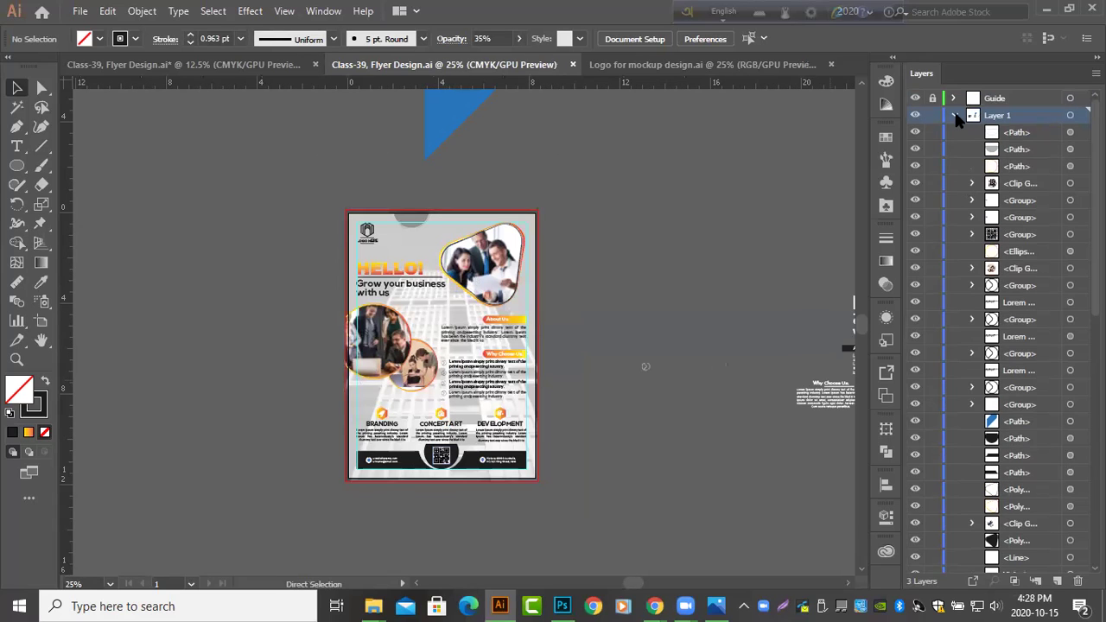
left_click(954, 115)
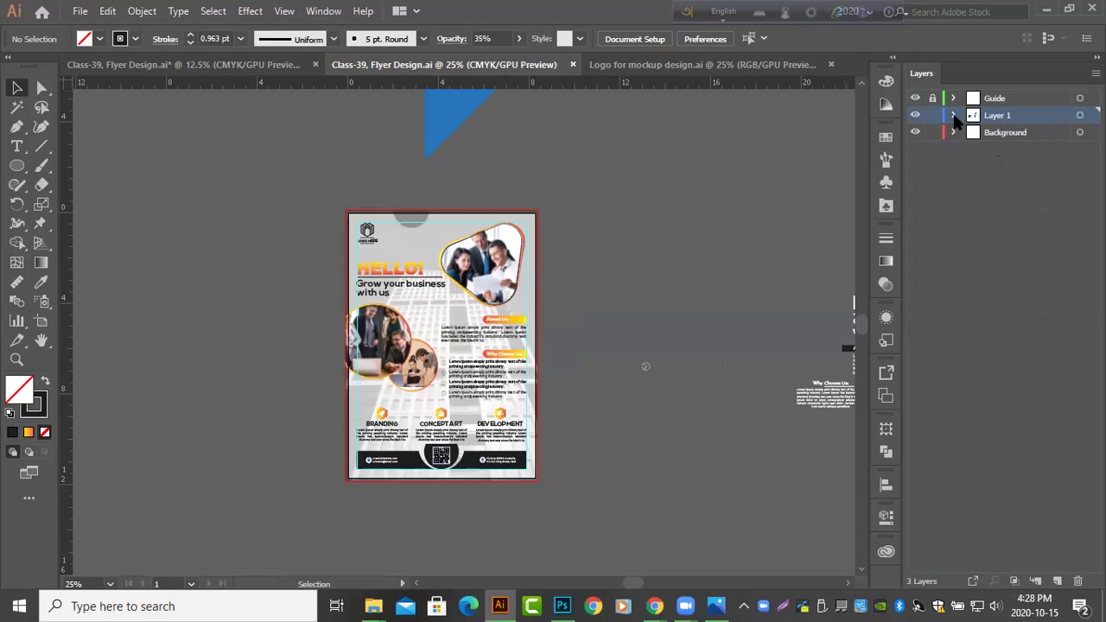
left_click(953, 114)
scroll(943, 333, "down", 6)
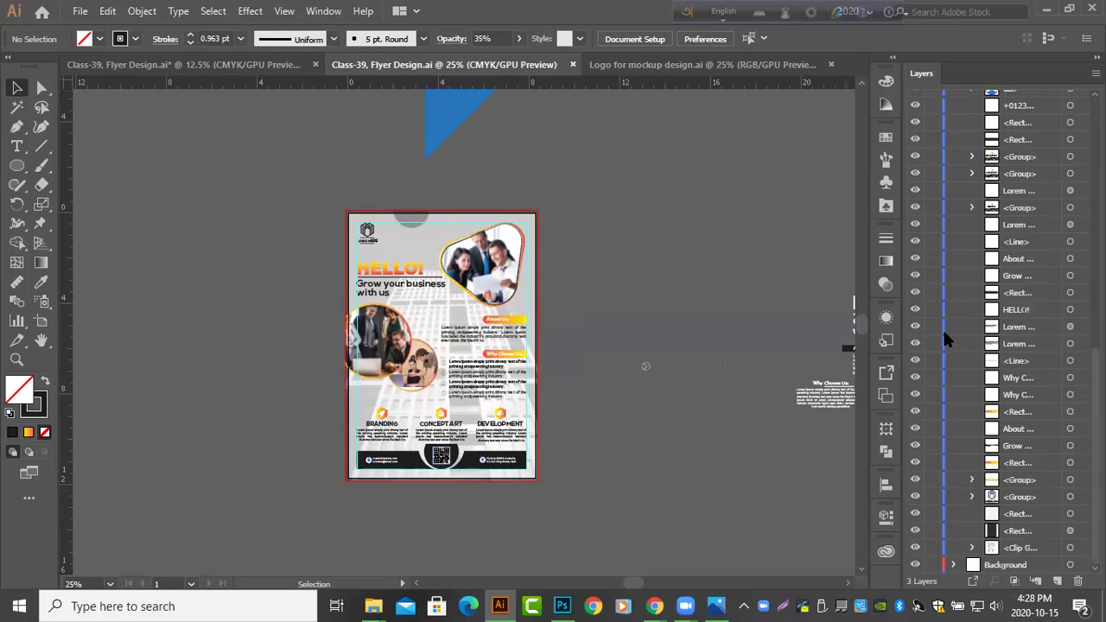
left_click_drag(302, 201, 580, 517)
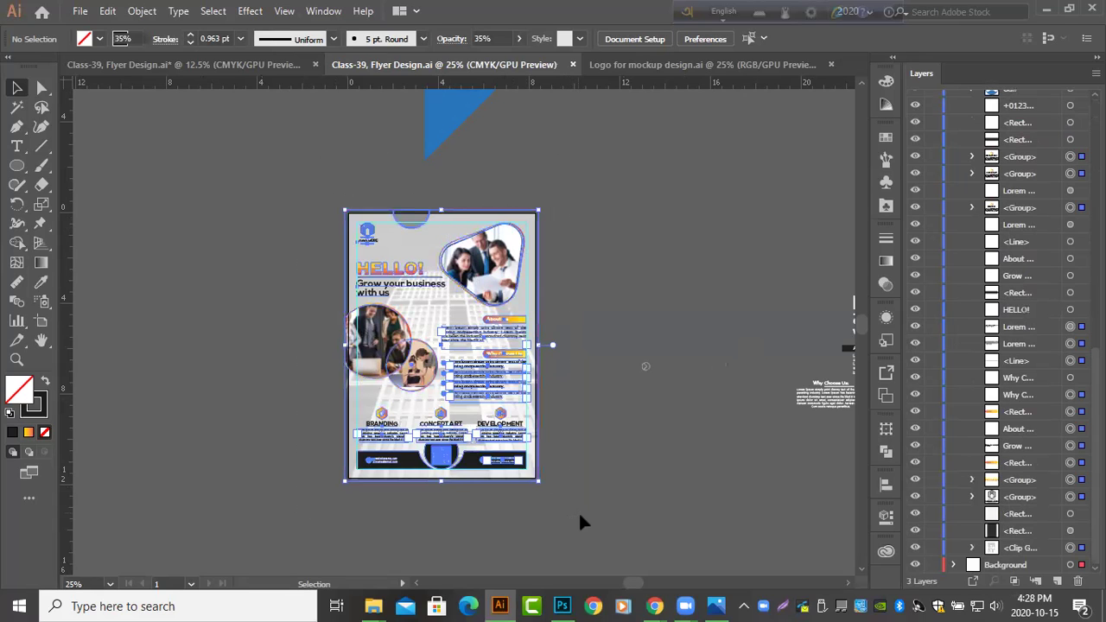